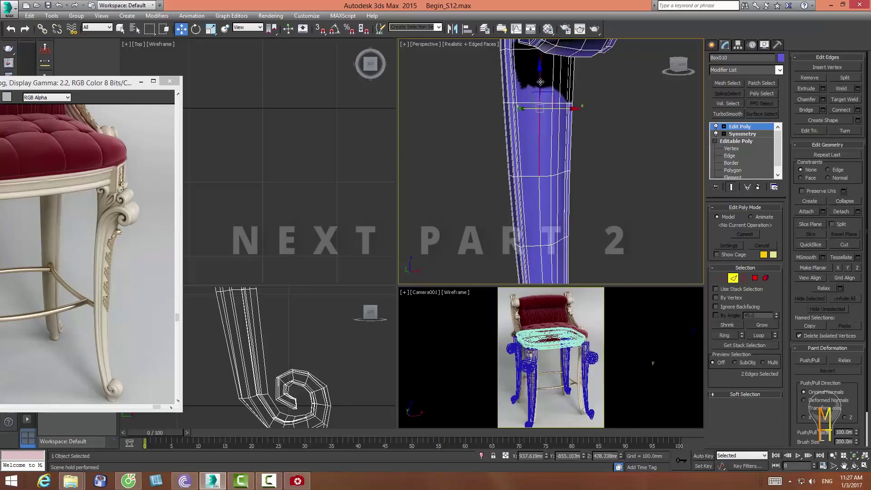
- Select the first outline edges of the curled leg, zooming in on the scroll foot
{"action": "left_click", "coordinate": [530, 140], "text": "ctrl"}
{"action": "left_click", "coordinate": [537, 206], "text": "ctrl"}
{"action": "scroll", "coordinate": [550, 152], "scroll_direction": "down", "scroll_amount": 3}
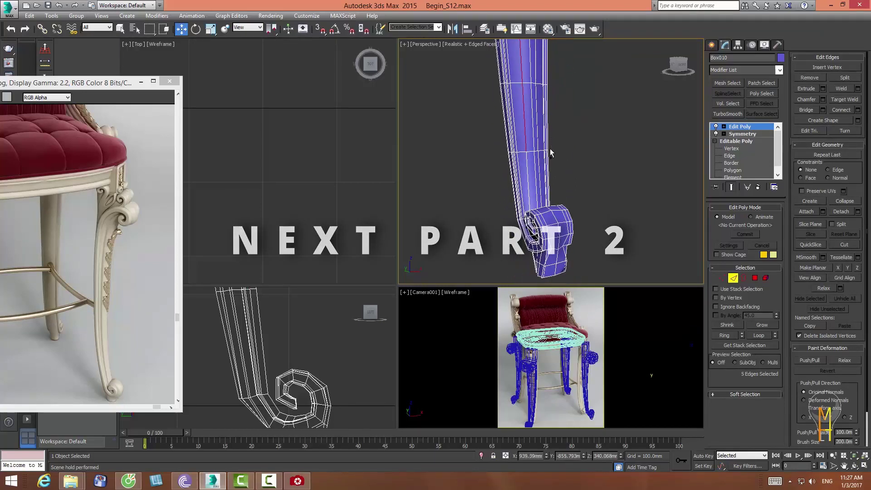
{"action": "left_click", "coordinate": [527, 172], "text": "ctrl"}
{"action": "mouse_move", "coordinate": [550, 152]}
{"action": "middle_mouse_down", "text": "alt"}
{"action": "mouse_move", "coordinate": [581, 190]}
{"action": "mouse_move", "coordinate": [577, 200]}
{"action": "mouse_move", "coordinate": [533, 190]}
{"action": "middle_mouse_up", "text": "alt"}
{"action": "key", "text": "Escape"}
{"action": "left_click", "coordinate": [517, 46], "text": "ctrl"}
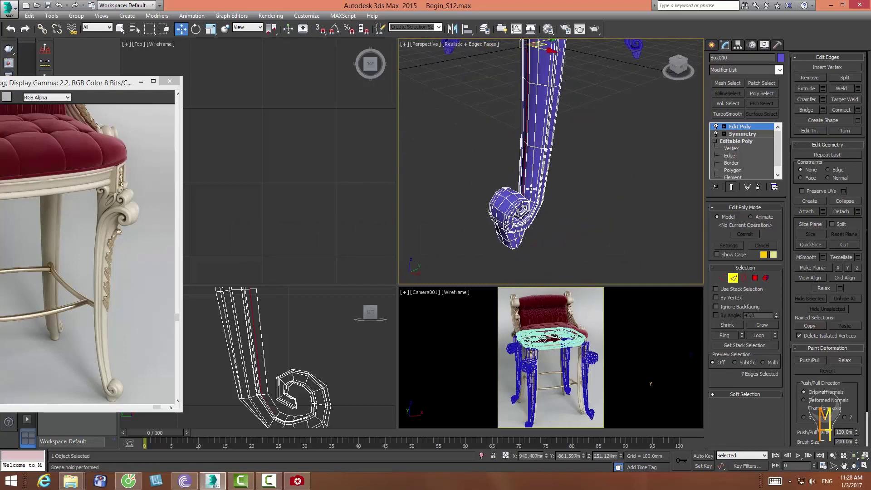
{"action": "left_click", "coordinate": [531, 188], "text": "ctrl"}
{"action": "left_click", "coordinate": [833, 455]}
{"action": "mouse_move", "coordinate": [537, 47]}
{"action": "left_mouse_down"}
{"action": "mouse_move", "coordinate": [524, 185]}
{"action": "mouse_move", "coordinate": [510, 152]}
{"action": "left_mouse_up"}
{"action": "right_click", "coordinate": [510, 153]}
{"action": "scroll", "coordinate": [540, 116], "scroll_direction": "up", "scroll_amount": 5}
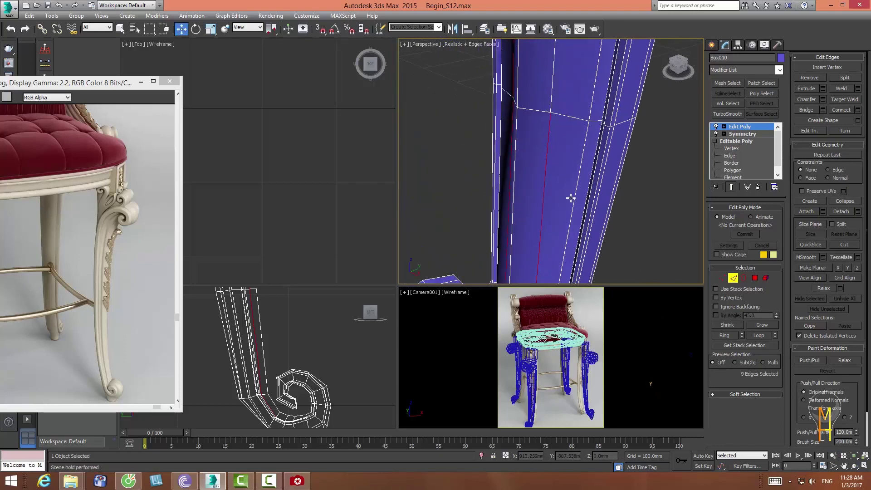
- Add more outline edges along the upright part of the leg
{"action": "left_click", "coordinate": [542, 154], "text": "ctrl"}
{"action": "middle_click_drag", "start_coordinate": [564, 160], "coordinate": [569, 200], "text": "alt"}
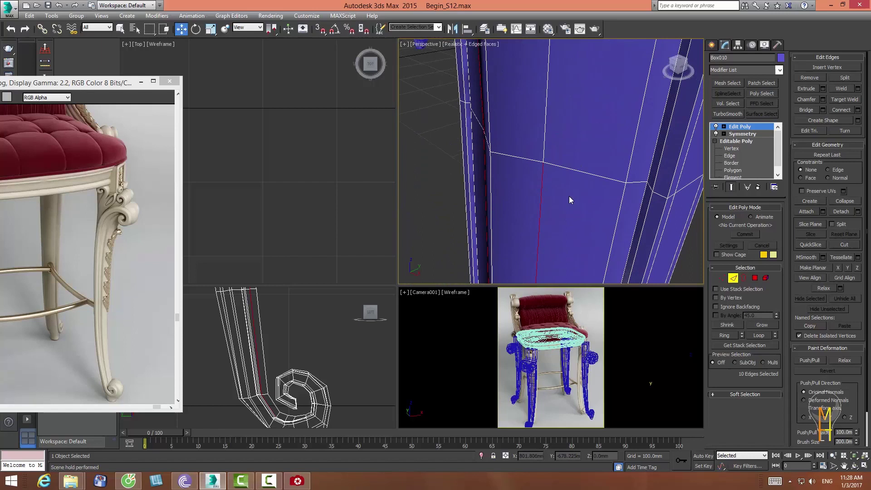
{"action": "left_click", "coordinate": [547, 118], "text": "ctrl"}
{"action": "scroll", "coordinate": [558, 124], "scroll_direction": "up", "scroll_amount": 2}
{"action": "mouse_move", "coordinate": [578, 136]}
{"action": "middle_mouse_down"}
{"action": "mouse_move", "coordinate": [595, 186]}
{"action": "mouse_move", "coordinate": [564, 143]}
{"action": "middle_mouse_up"}
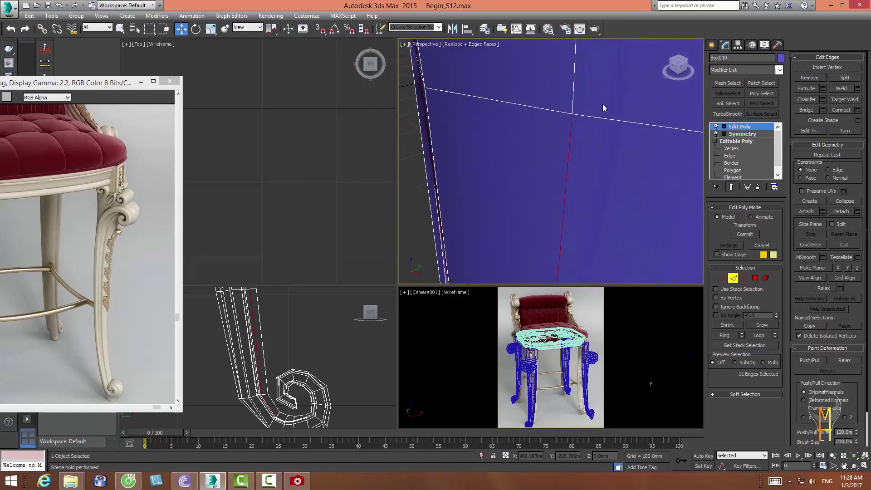
{"action": "left_click", "coordinate": [834, 455]}
{"action": "mouse_move", "coordinate": [585, 202]}
{"action": "middle_mouse_down"}
{"action": "mouse_move", "coordinate": [569, 227]}
{"action": "mouse_move", "coordinate": [549, 194]}
{"action": "mouse_move", "coordinate": [540, 86]}
{"action": "middle_mouse_up"}
{"action": "scroll", "coordinate": [568, 227], "scroll_direction": "down", "scroll_amount": 2}
{"action": "key", "text": "w"}
{"action": "left_click", "coordinate": [545, 193], "text": "ctrl"}
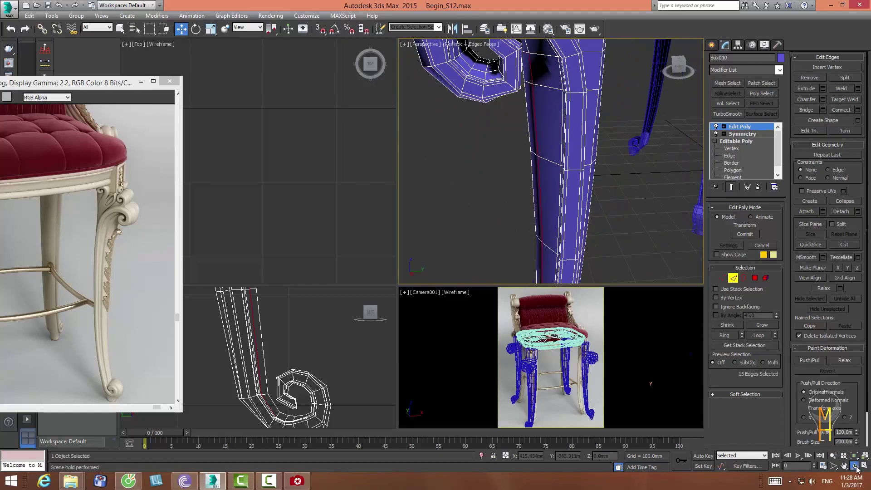
- Orbit around the scroll curl and add its remaining outline edge, completing eighteen
{"action": "middle_click_drag", "start_coordinate": [671, 159], "coordinate": [661, 159], "text": "alt"}
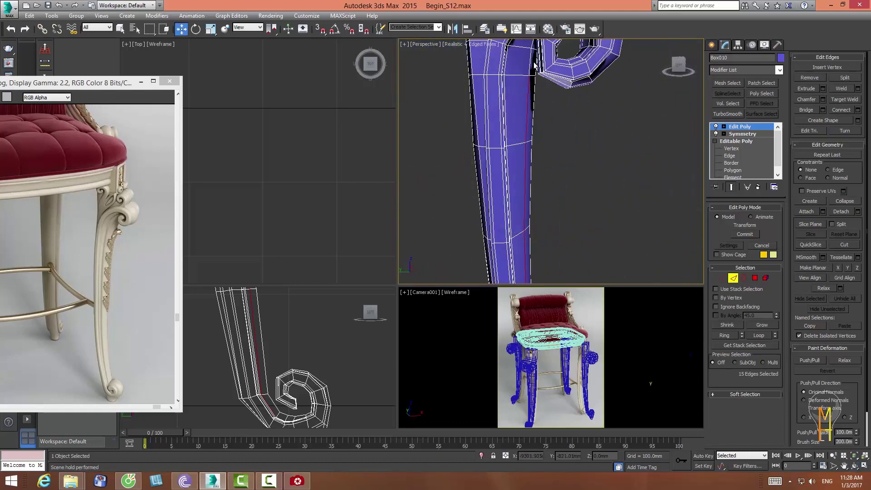
{"action": "middle_click_drag", "start_coordinate": [536, 93], "coordinate": [533, 115], "text": "alt"}
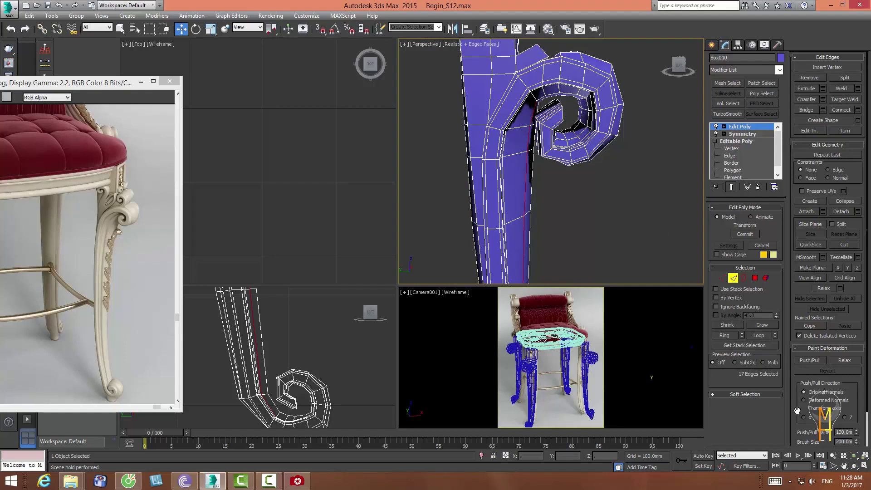
{"action": "left_click_drag", "start_coordinate": [589, 149], "coordinate": [490, 154]}
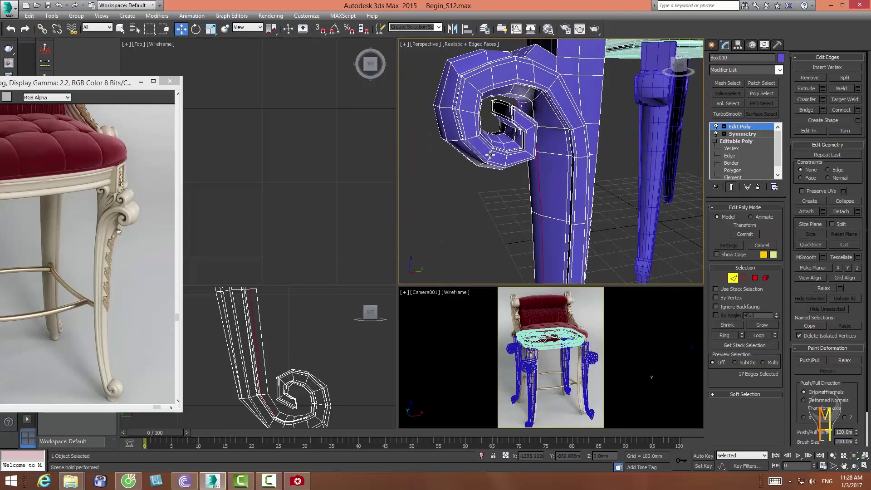
{"action": "left_click", "coordinate": [534, 112], "text": "ctrl"}
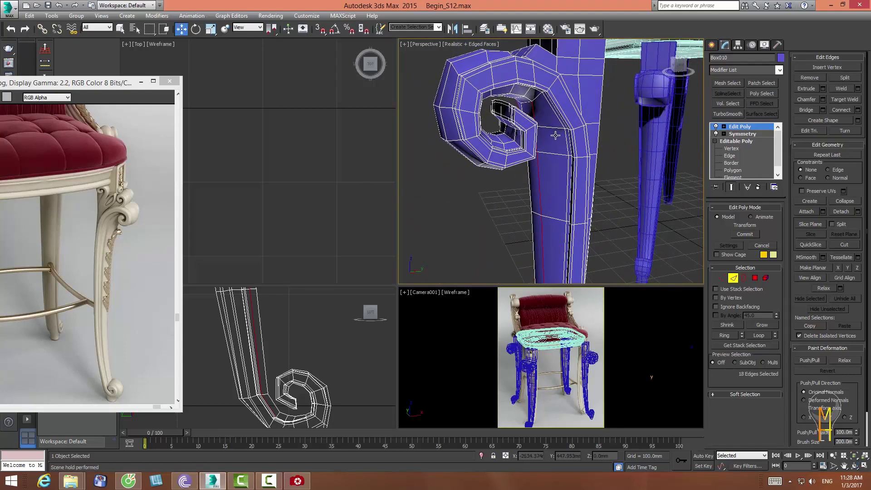
{"action": "middle_click_drag", "start_coordinate": [555, 136], "coordinate": [554, 86]}
{"action": "left_click", "coordinate": [854, 465]}
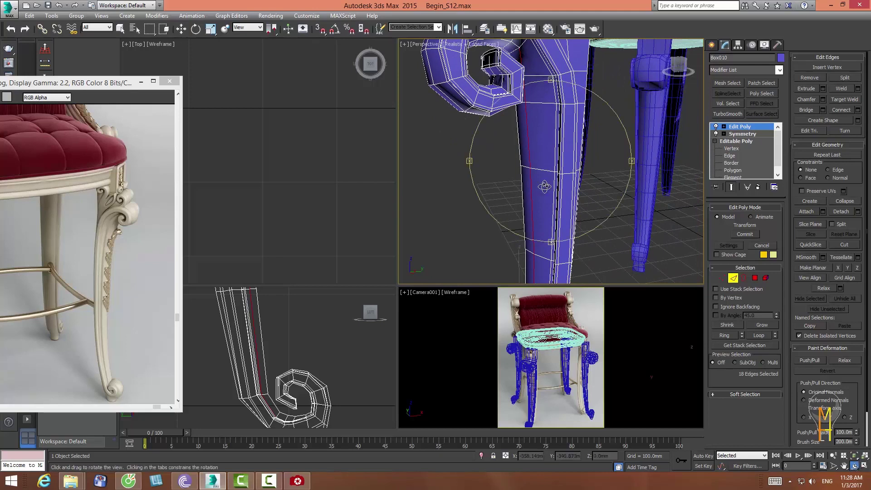
{"action": "left_click_drag", "start_coordinate": [544, 186], "coordinate": [633, 236]}
{"action": "right_click", "coordinate": [633, 236]}
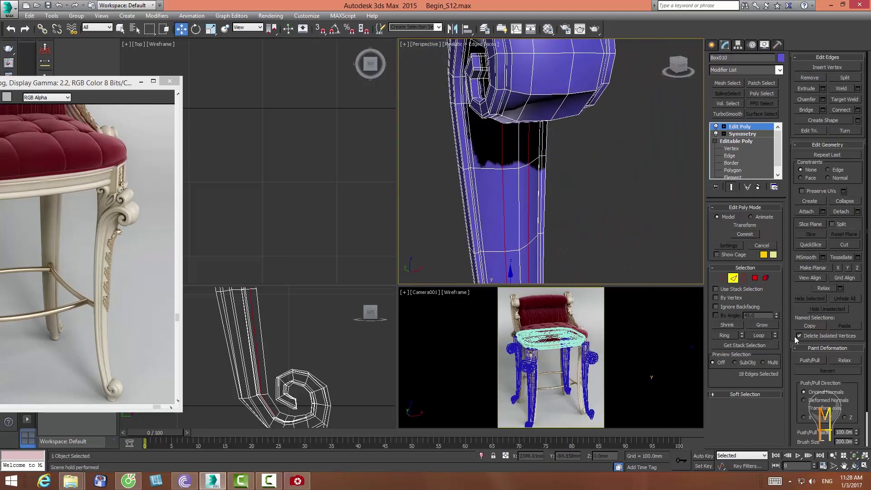
- Chamfer the selected outline edges by 2.569mm
{"action": "left_click", "coordinate": [822, 100]}
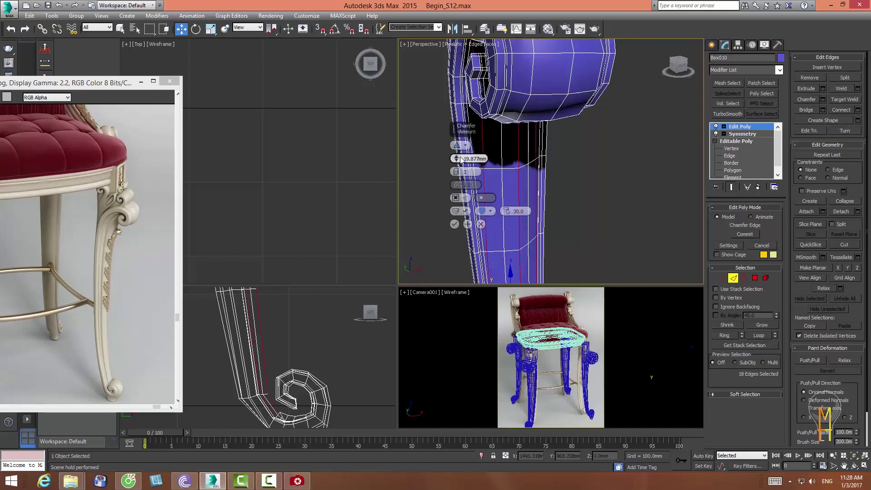
{"action": "right_click", "coordinate": [460, 159]}
{"action": "left_click_drag", "start_coordinate": [456, 157], "coordinate": [456, 156]}
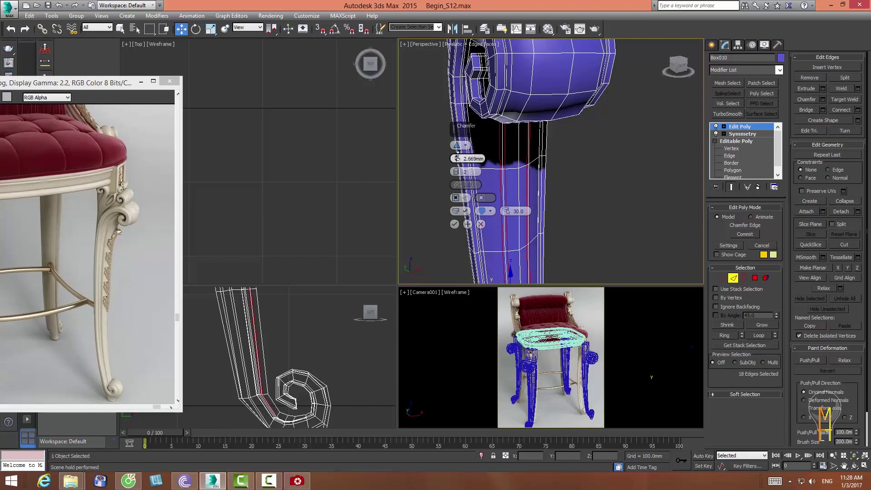
{"action": "left_click", "coordinate": [453, 226]}
- Inspect the chamfered scroll top and return Edit Poly to object level
{"action": "middle_click_drag", "start_coordinate": [453, 226], "coordinate": [399, 160]}
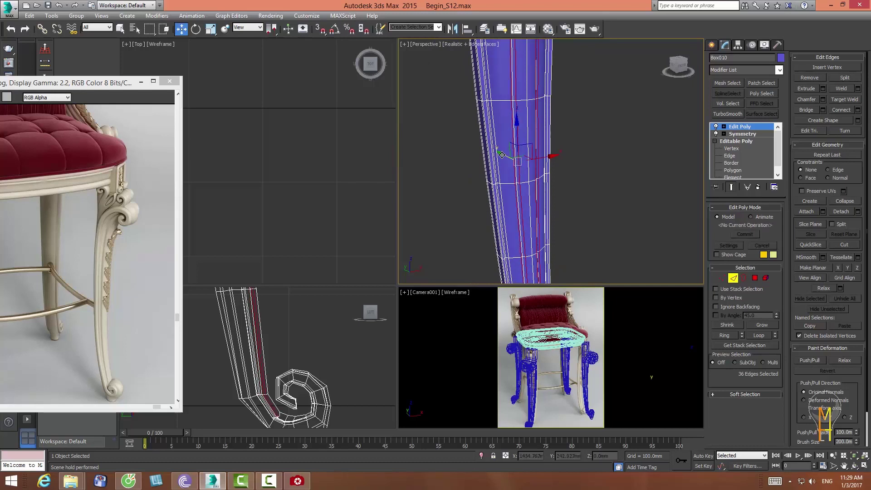
{"action": "left_click_drag", "start_coordinate": [502, 154], "coordinate": [492, 155]}
{"action": "left_click", "coordinate": [854, 466]}
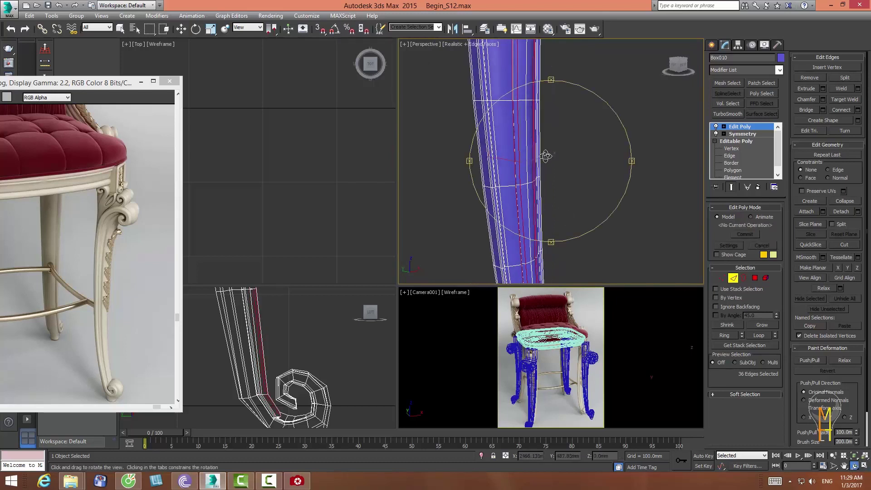
{"action": "mouse_move", "coordinate": [545, 156]}
{"action": "left_mouse_down"}
{"action": "mouse_move", "coordinate": [603, 159]}
{"action": "mouse_move", "coordinate": [590, 171]}
{"action": "left_mouse_up"}
{"action": "left_click_drag", "start_coordinate": [549, 149], "coordinate": [597, 186]}
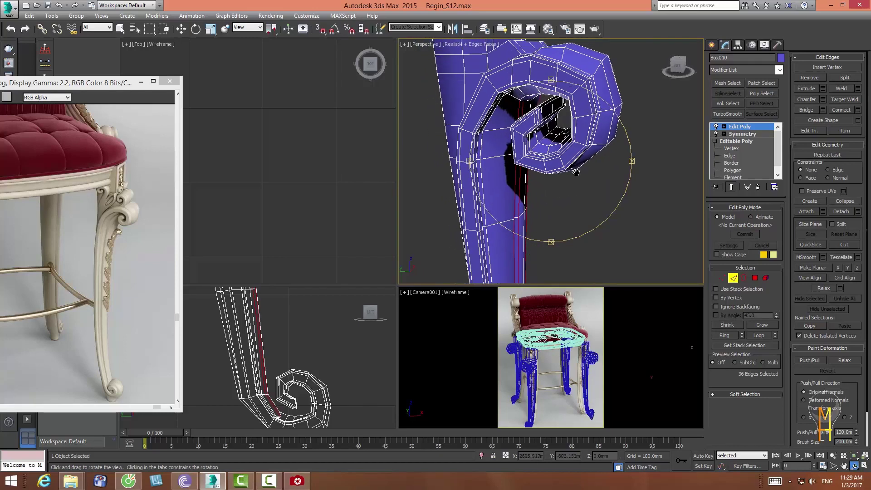
{"action": "left_click", "coordinate": [737, 280]}
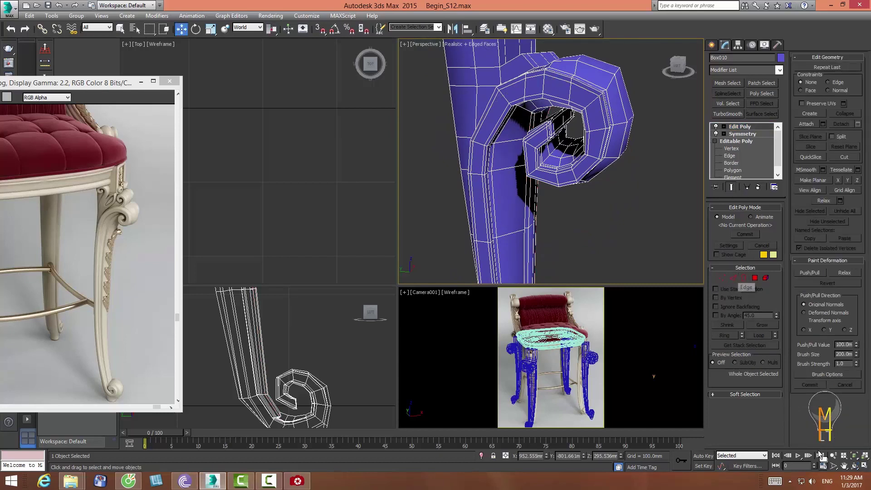
- Preview the leg smoothed with TurboSmooth, then delete the modifier
{"action": "left_click", "coordinate": [730, 114]}
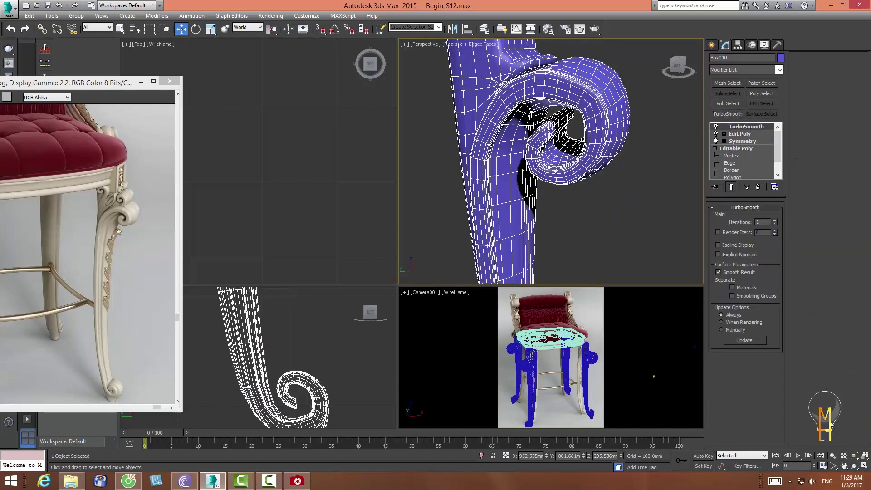
{"action": "left_click", "coordinate": [854, 467]}
{"action": "mouse_move", "coordinate": [567, 158]}
{"action": "left_mouse_down"}
{"action": "mouse_move", "coordinate": [526, 156]}
{"action": "mouse_move", "coordinate": [563, 162]}
{"action": "left_mouse_up"}
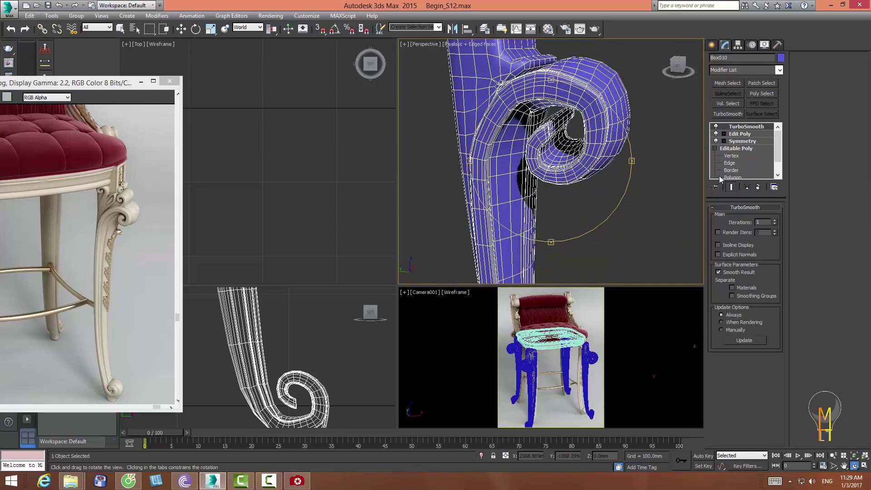
{"action": "left_click", "coordinate": [757, 187]}
{"action": "left_click", "coordinate": [832, 455]}
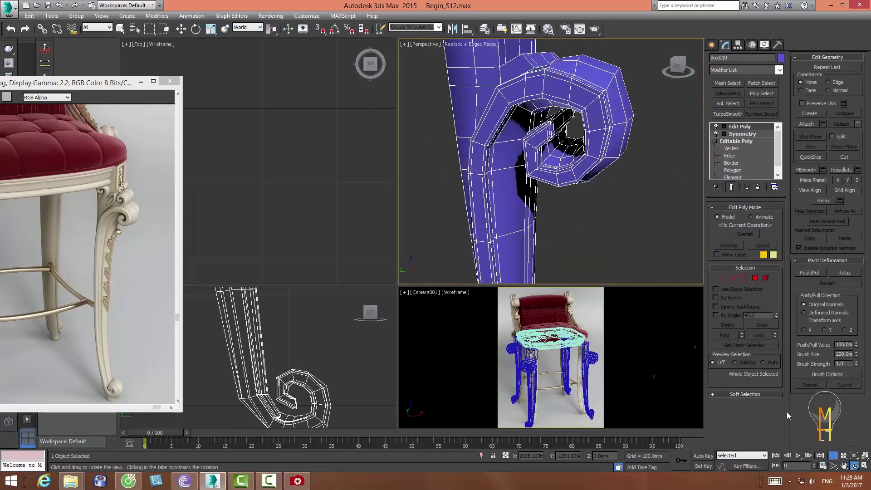
{"action": "mouse_move", "coordinate": [512, 149]}
{"action": "left_mouse_down"}
{"action": "mouse_move", "coordinate": [511, 199]}
{"action": "mouse_move", "coordinate": [512, 172]}
{"action": "left_mouse_up"}
{"action": "key", "text": "w"}
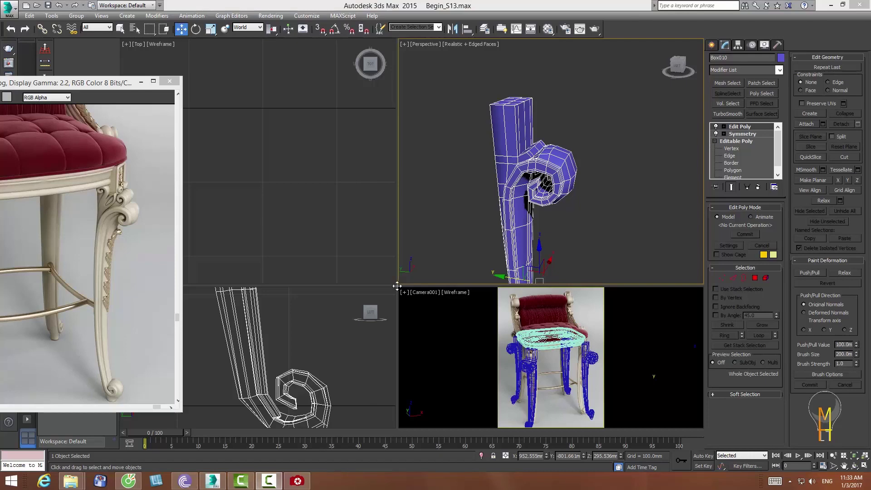
- Enlarge the Left viewport and frame the whole leg curl for spline drawing
{"action": "left_click_drag", "start_coordinate": [396, 285], "coordinate": [425, 196]}
{"action": "scroll", "coordinate": [348, 353], "scroll_direction": "down", "scroll_amount": 3}
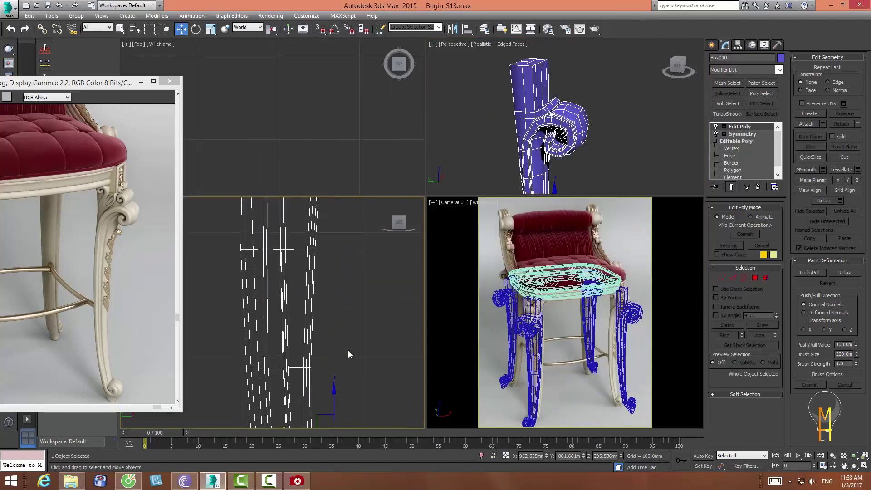
{"action": "scroll", "coordinate": [348, 354], "scroll_direction": "down", "scroll_amount": 3}
{"action": "middle_click_drag", "start_coordinate": [348, 354], "coordinate": [376, 421]}
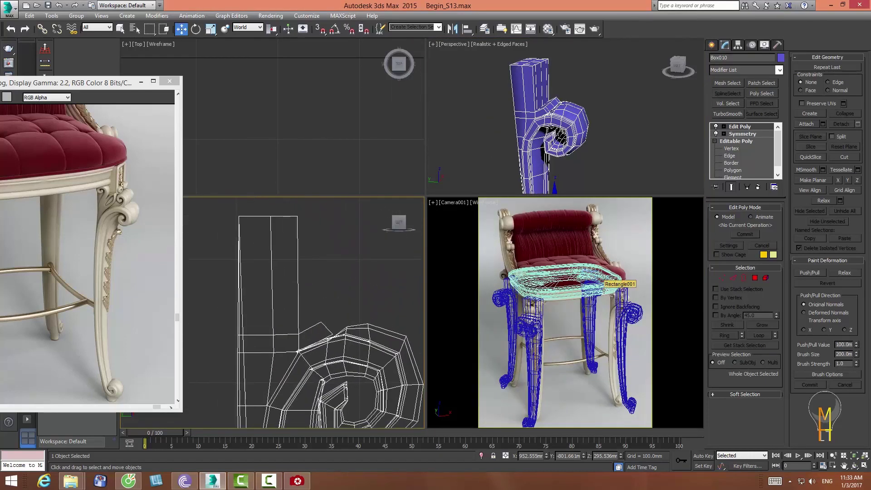
{"action": "left_click", "coordinate": [711, 46]}
- Draw a helix spline beside the leg curl in the Left viewport
{"action": "left_click", "coordinate": [725, 60]}
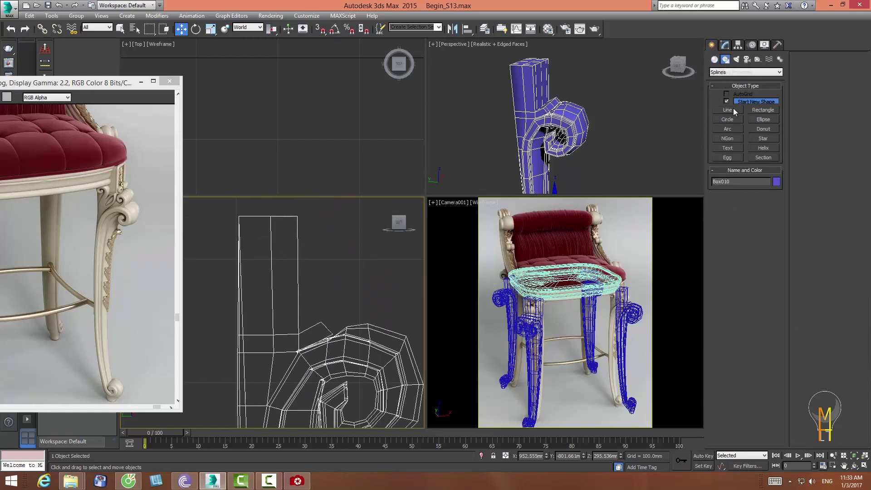
{"action": "left_click", "coordinate": [767, 150]}
{"action": "left_click_drag", "start_coordinate": [320, 292], "coordinate": [335, 290]}
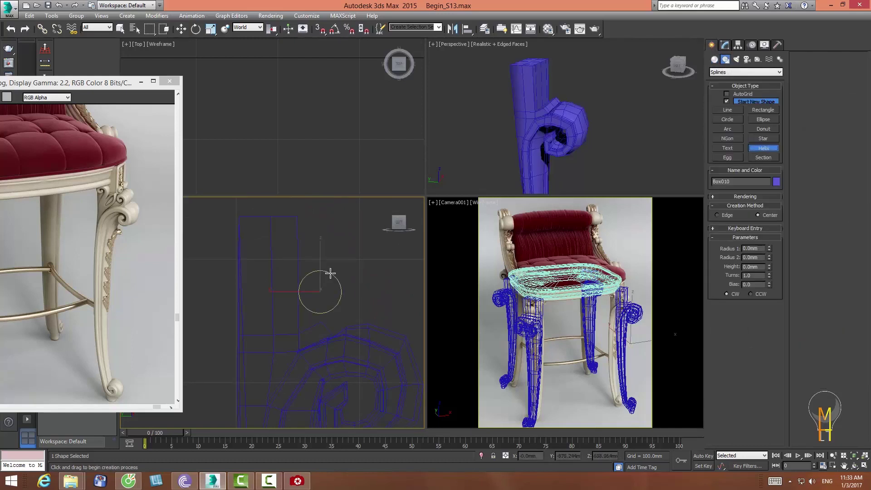
{"action": "left_click", "coordinate": [326, 215]}
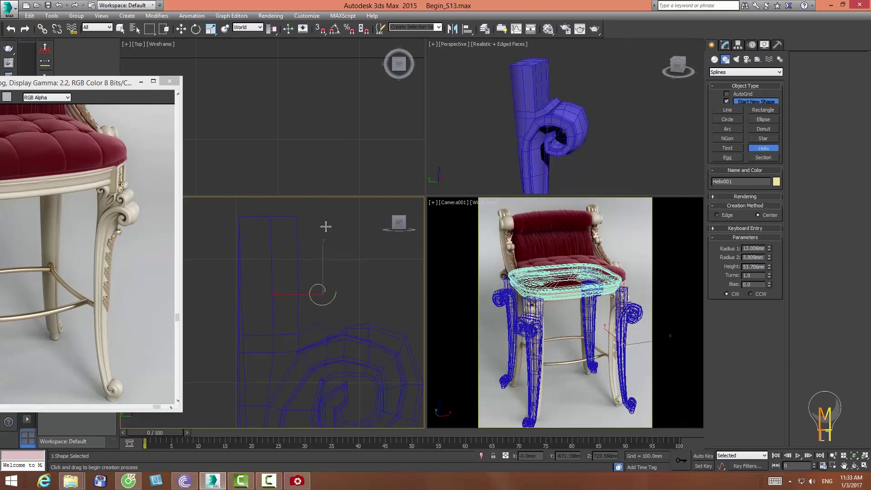
{"action": "left_click", "coordinate": [326, 227]}
{"action": "key", "text": "w"}
- Set Helix001 to wind CCW and rotate and lower it into position
{"action": "left_click", "coordinate": [193, 30]}
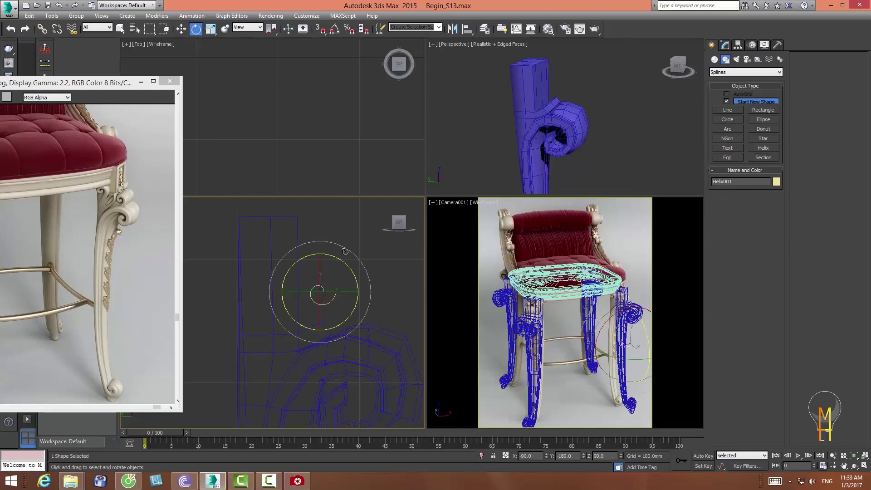
{"action": "left_click_drag", "start_coordinate": [354, 277], "coordinate": [313, 318]}
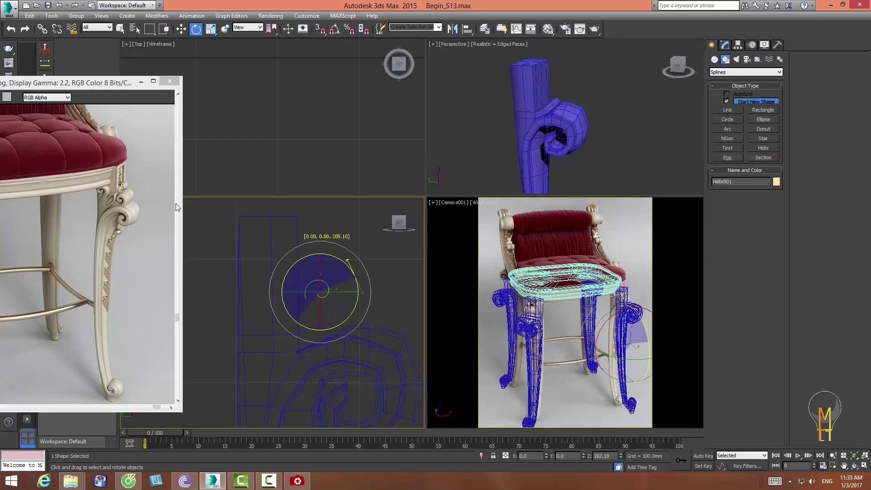
{"action": "left_click", "coordinate": [725, 45]}
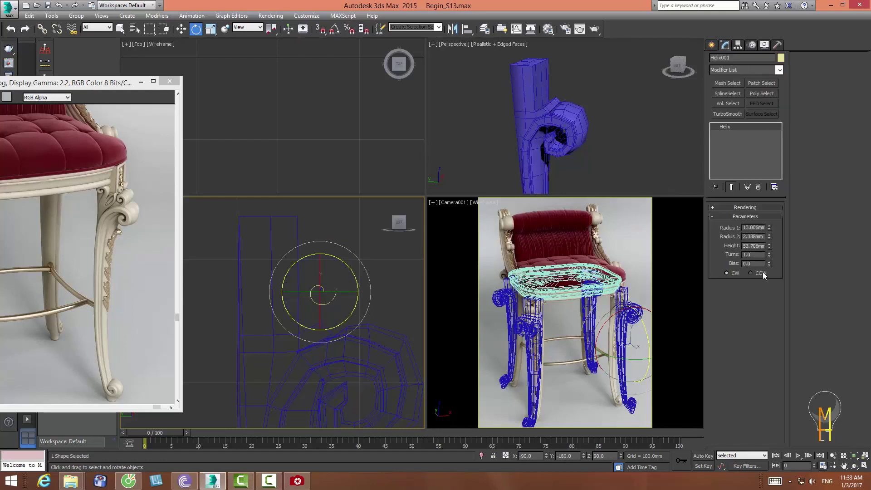
{"action": "left_click", "coordinate": [750, 273]}
{"action": "left_click_drag", "start_coordinate": [342, 262], "coordinate": [363, 362]}
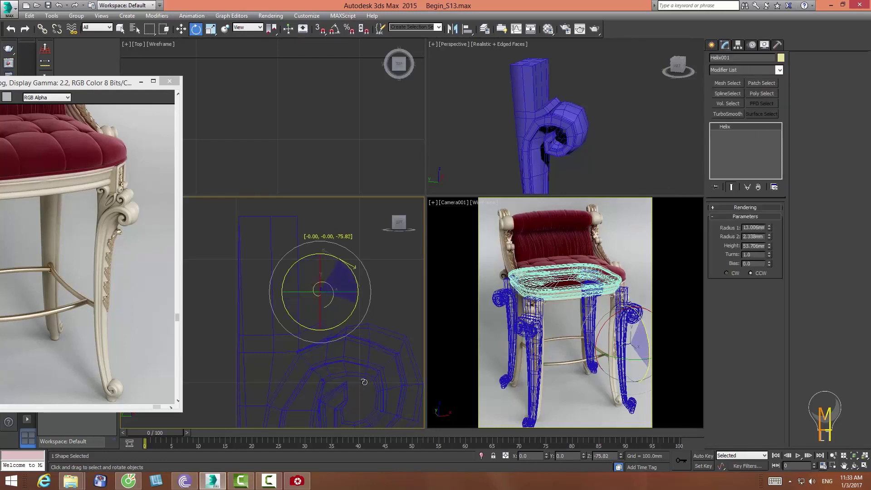
{"action": "key", "text": "w"}
{"action": "mouse_move", "coordinate": [322, 266]}
{"action": "left_mouse_down"}
{"action": "mouse_move", "coordinate": [332, 283]}
{"action": "mouse_move", "coordinate": [334, 269]}
{"action": "left_mouse_up"}
- Flip the helix 180° and scale it down above the leg's scroll
{"action": "left_click", "coordinate": [212, 30]}
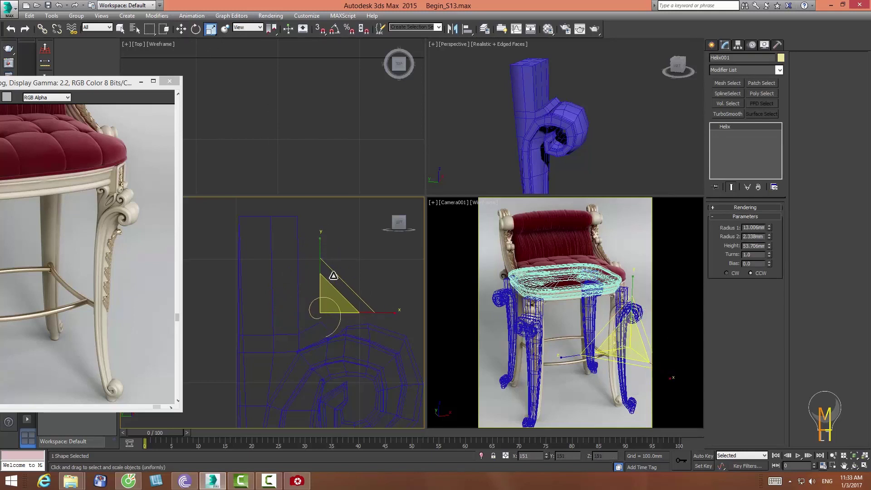
{"action": "key", "text": "e"}
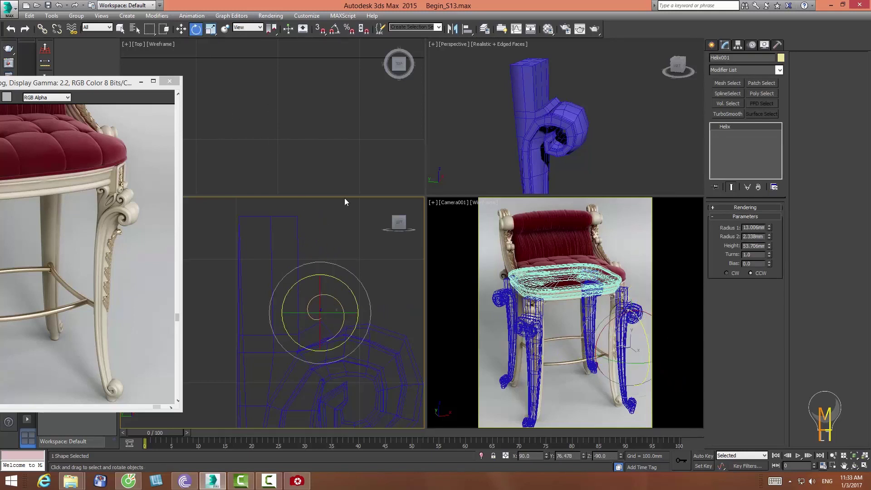
{"action": "mouse_move", "coordinate": [351, 288]}
{"action": "left_mouse_down"}
{"action": "mouse_move", "coordinate": [338, 317]}
{"action": "mouse_move", "coordinate": [315, 312]}
{"action": "left_mouse_up"}
{"action": "left_click", "coordinate": [181, 30]}
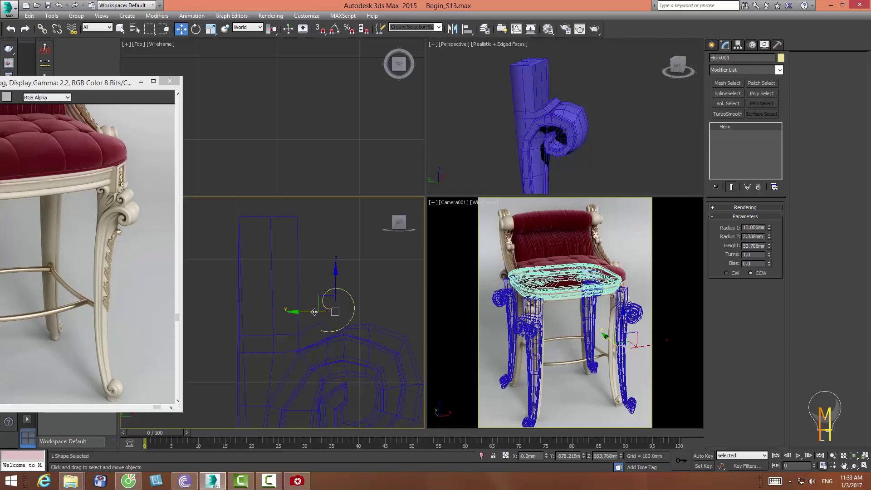
{"action": "middle_click_drag", "start_coordinate": [315, 312], "coordinate": [300, 302]}
{"action": "left_click", "coordinate": [210, 30]}
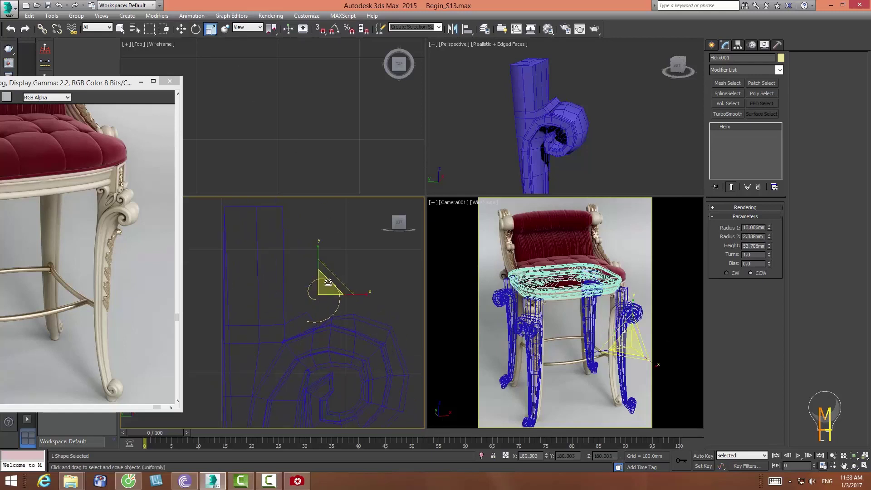
{"action": "left_click", "coordinate": [376, 292]}
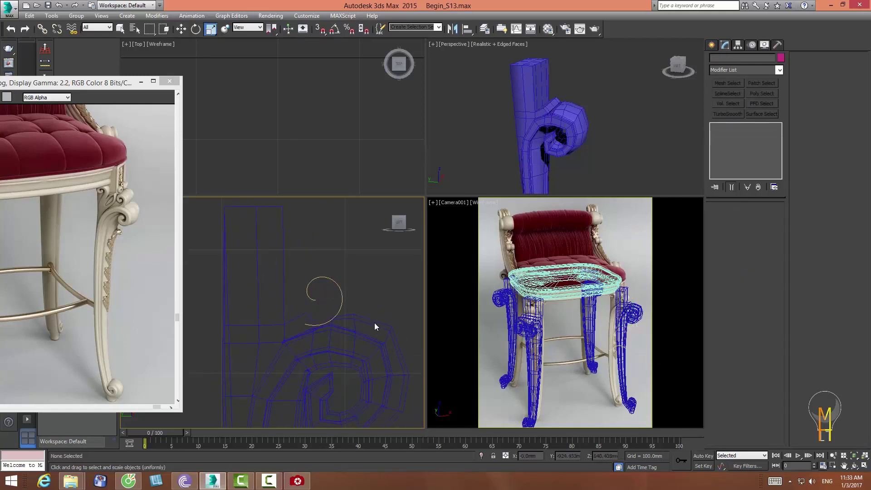
- Select Box010 and delete the two top polygons of the scroll joint to open a hole
{"action": "left_click", "coordinate": [314, 312]}
{"action": "middle_click_drag", "start_coordinate": [314, 311], "coordinate": [306, 277]}
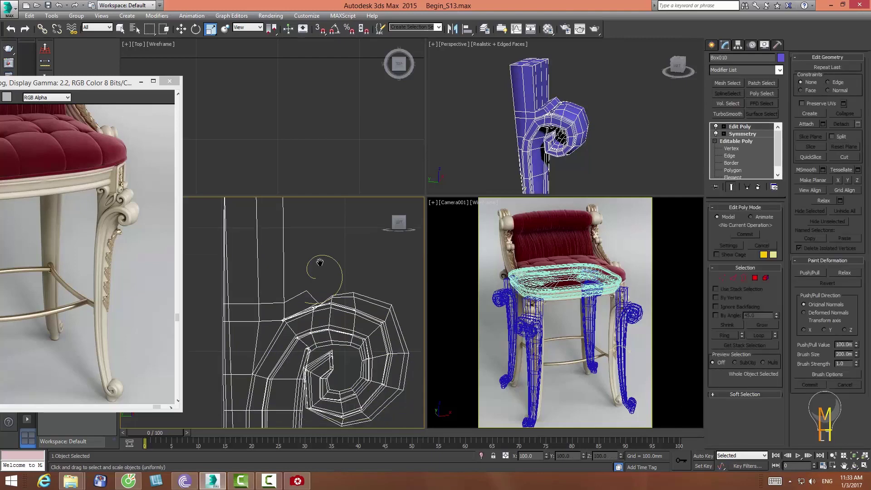
{"action": "left_click", "coordinate": [854, 466]}
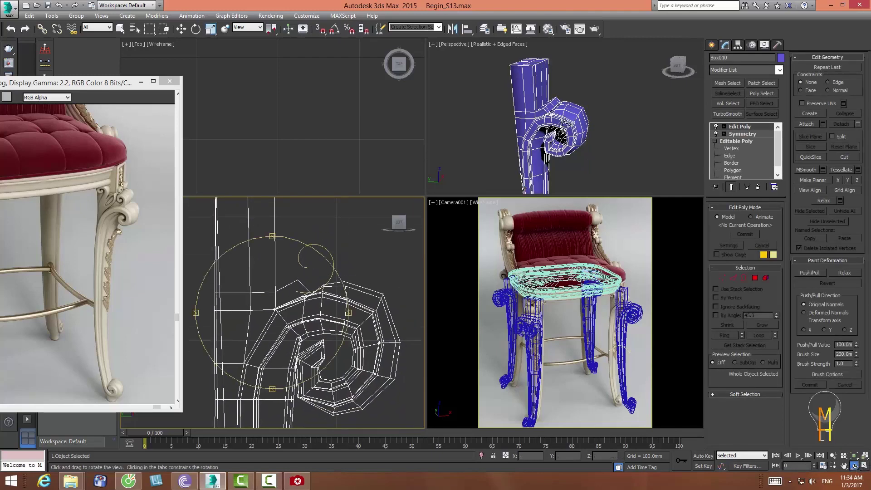
{"action": "left_click_drag", "start_coordinate": [567, 136], "coordinate": [562, 113]}
{"action": "scroll", "coordinate": [551, 120], "scroll_direction": "up", "scroll_amount": 2}
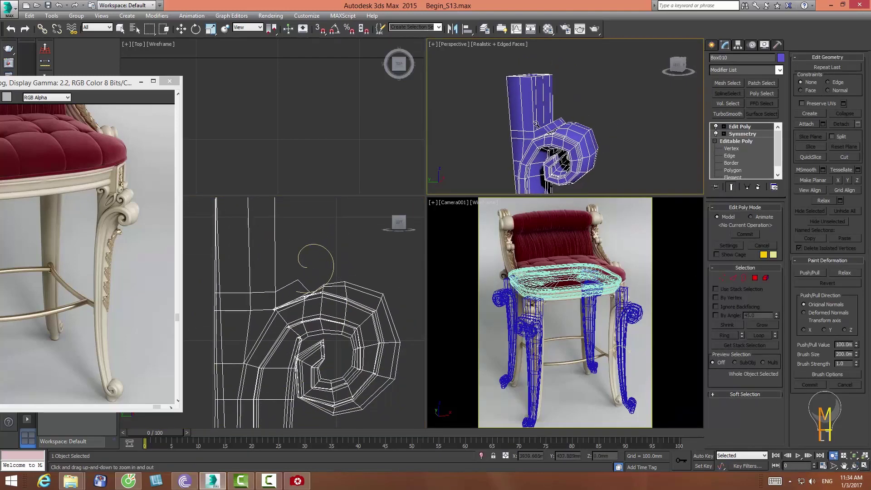
{"action": "scroll", "coordinate": [551, 120], "scroll_direction": "up", "scroll_amount": 4}
{"action": "scroll", "coordinate": [551, 120], "scroll_direction": "up", "scroll_amount": 3}
{"action": "key", "text": "r"}
{"action": "left_click", "coordinate": [754, 278]}
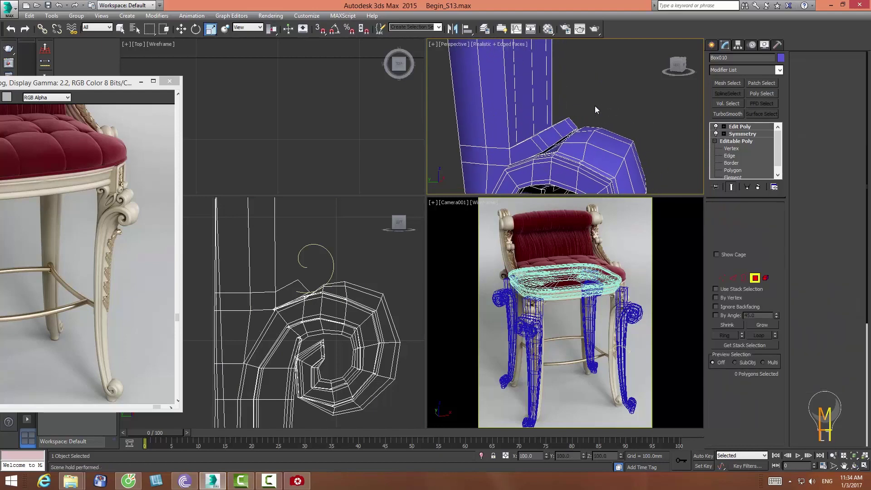
{"action": "left_click", "coordinate": [567, 129]}
{"action": "left_click", "coordinate": [546, 141], "text": "ctrl"}
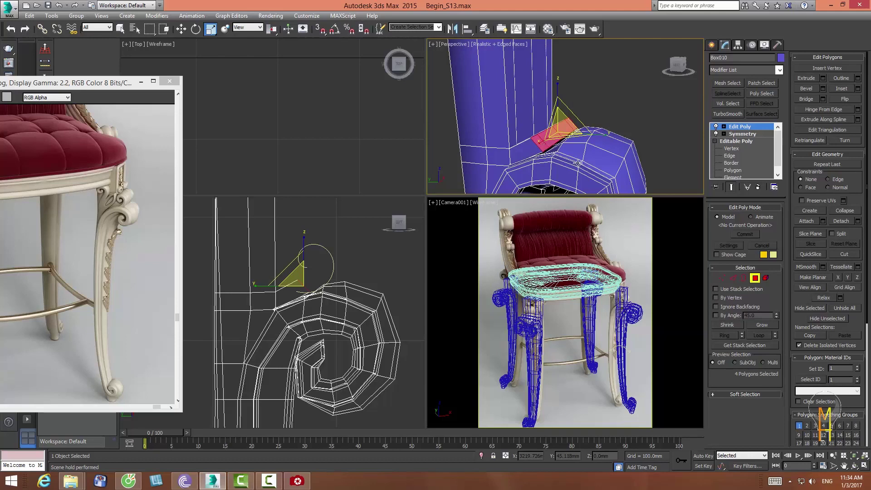
{"action": "key", "text": "Delete"}
- Shift-move the hole's border up and right to extrude a new strip
{"action": "key", "text": "3"}
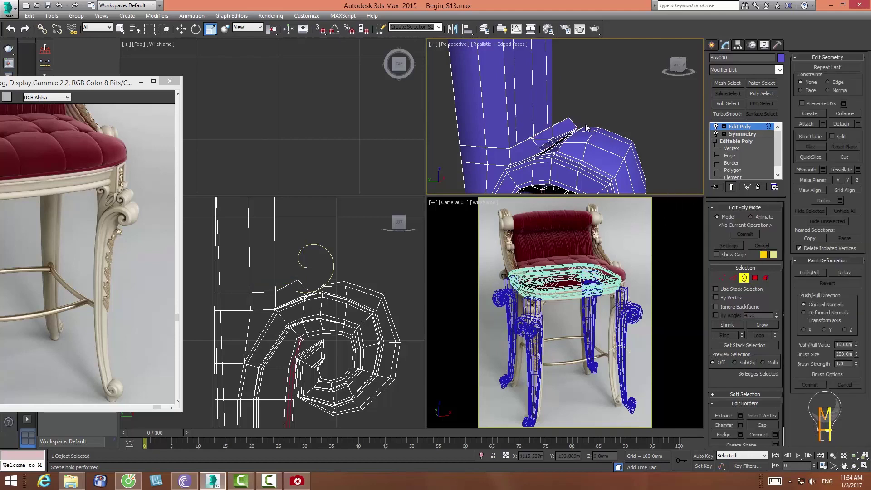
{"action": "left_click", "coordinate": [573, 121]}
{"action": "middle_click_drag", "start_coordinate": [353, 257], "coordinate": [349, 265]}
{"action": "key", "text": "w"}
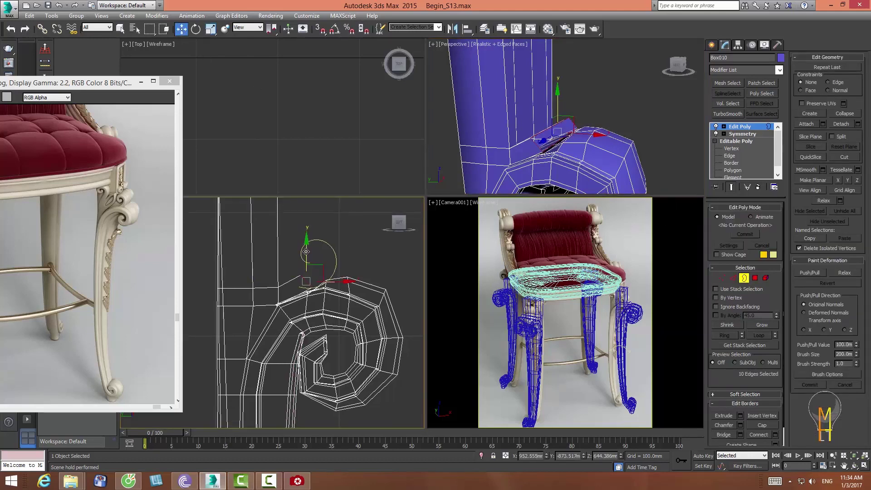
{"action": "middle_click_drag", "start_coordinate": [293, 295], "coordinate": [289, 302]}
{"action": "left_click_drag", "start_coordinate": [302, 293], "coordinate": [335, 273], "text": "shift"}
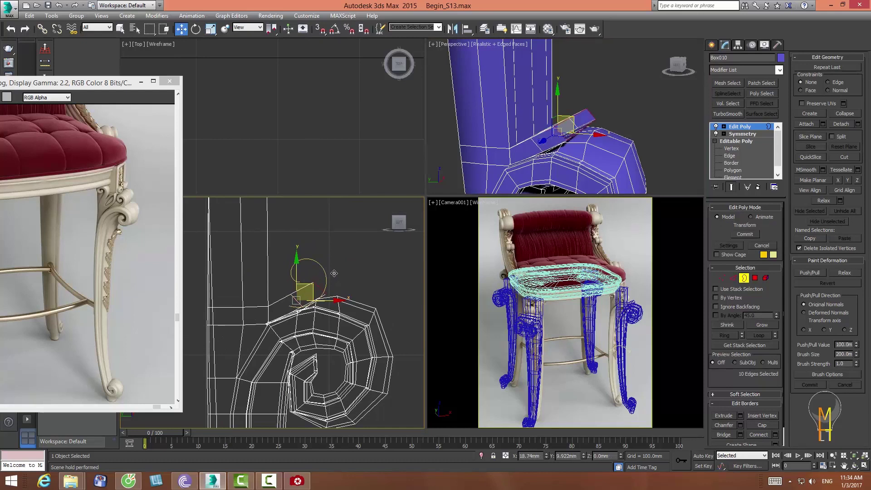
{"action": "left_click_drag", "start_coordinate": [333, 272], "coordinate": [334, 272], "text": "shift"}
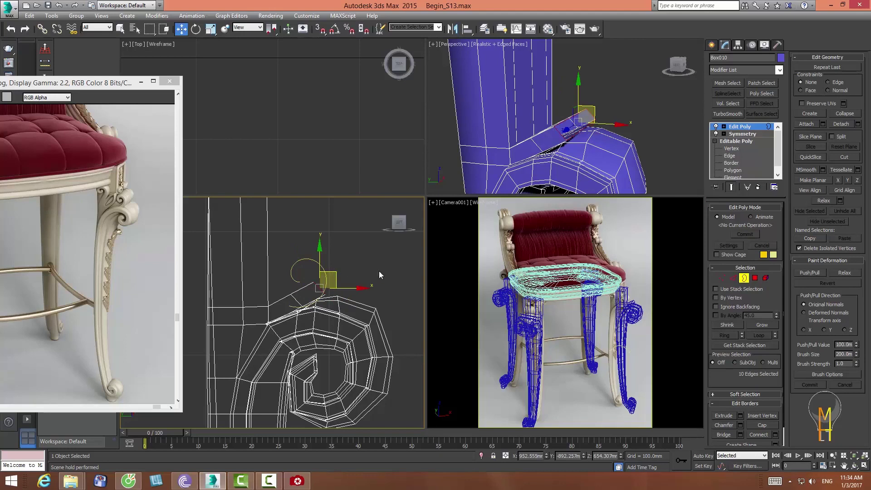
- Extrude the strip's end border upward again and rotate and scale it toward the helix start
{"action": "left_click", "coordinate": [722, 279]}
{"action": "left_click_drag", "start_coordinate": [301, 308], "coordinate": [323, 278]}
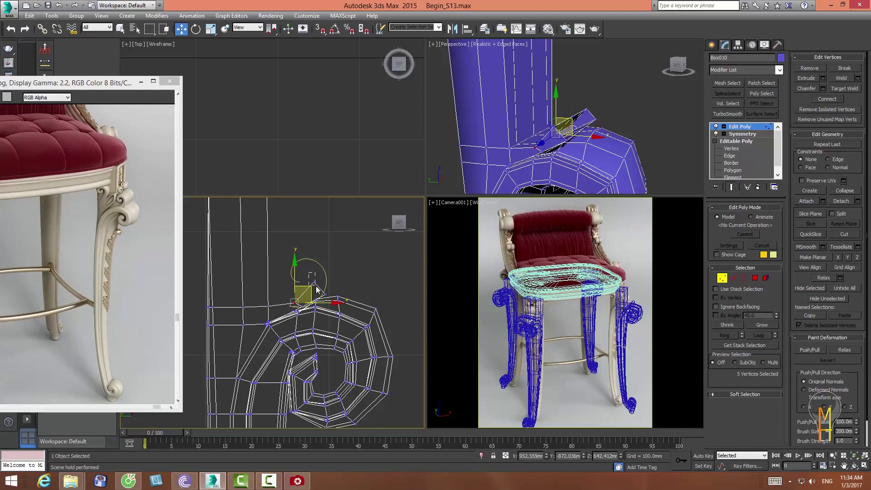
{"action": "left_click", "coordinate": [401, 278]}
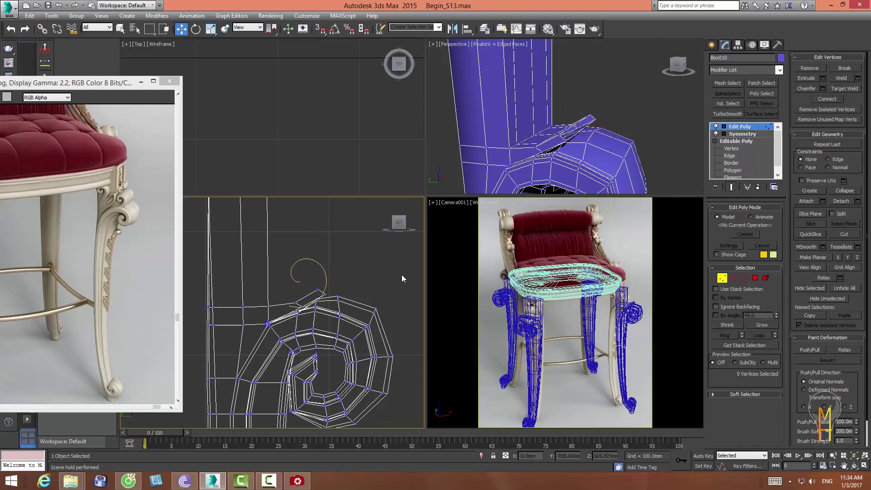
{"action": "key", "text": "3"}
{"action": "left_click", "coordinate": [328, 297]}
{"action": "left_click_drag", "start_coordinate": [337, 277], "coordinate": [347, 234], "text": "shift"}
{"action": "key", "text": "e"}
{"action": "left_click", "coordinate": [211, 29]}
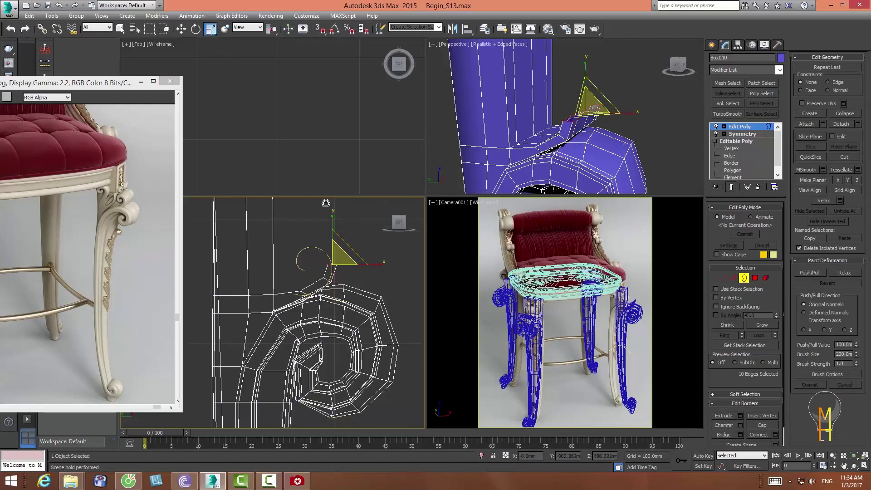
{"action": "key", "text": "w"}
{"action": "middle_click_drag", "start_coordinate": [318, 281], "coordinate": [320, 308]}
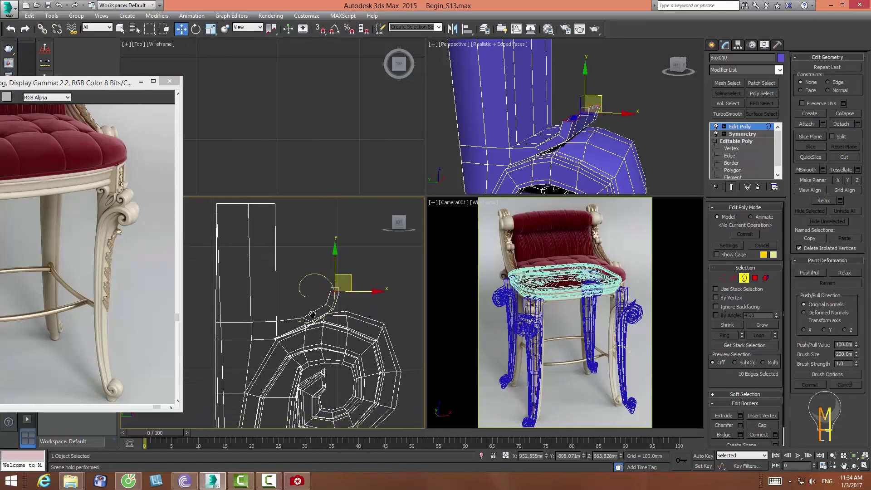
{"action": "left_click_drag", "start_coordinate": [425, 194], "coordinate": [506, 168]}
- Move the curl's open-end border up and left along the helix
{"action": "middle_click_drag", "start_coordinate": [424, 246], "coordinate": [429, 257]}
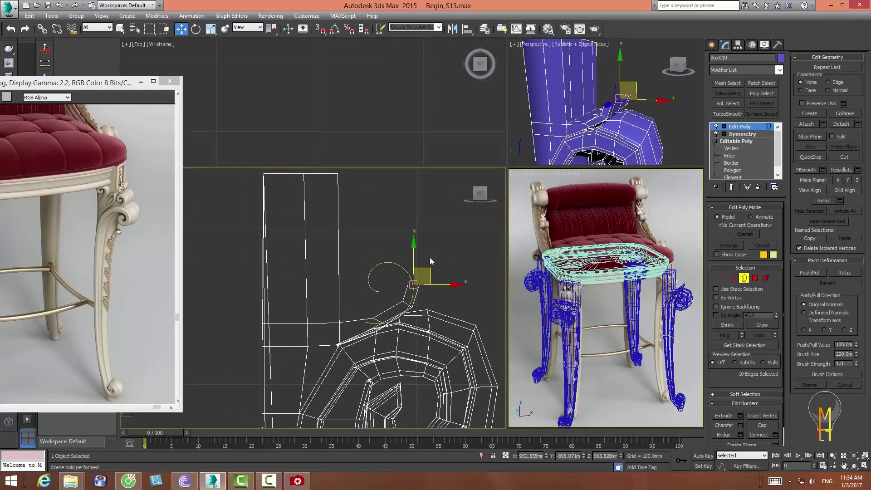
{"action": "left_click_drag", "start_coordinate": [410, 257], "coordinate": [402, 236]}
{"action": "key", "text": "e"}
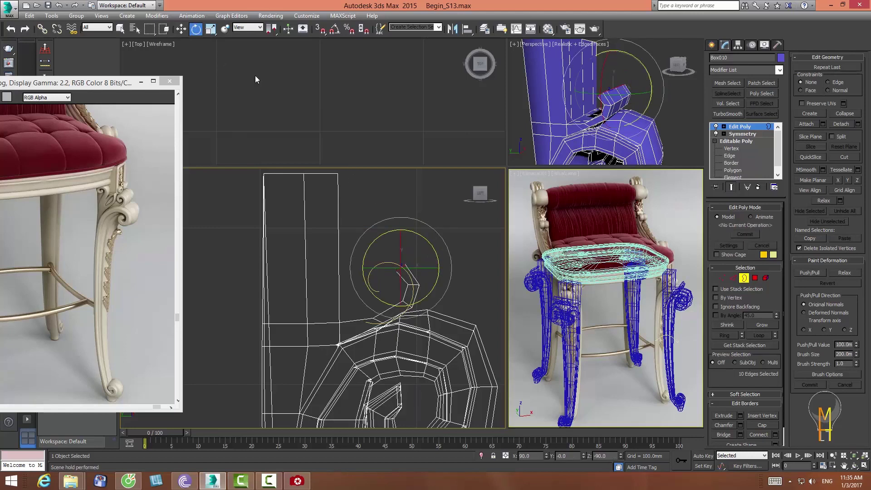
{"action": "key", "text": "r"}
{"action": "key", "text": "w"}
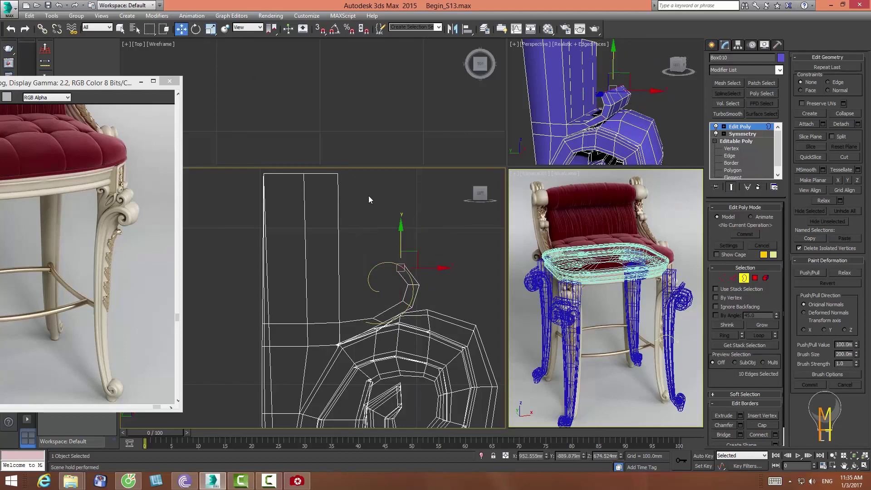
{"action": "middle_click_drag", "start_coordinate": [421, 257], "coordinate": [380, 247]}
{"action": "left_click_drag", "start_coordinate": [378, 247], "coordinate": [371, 241]}
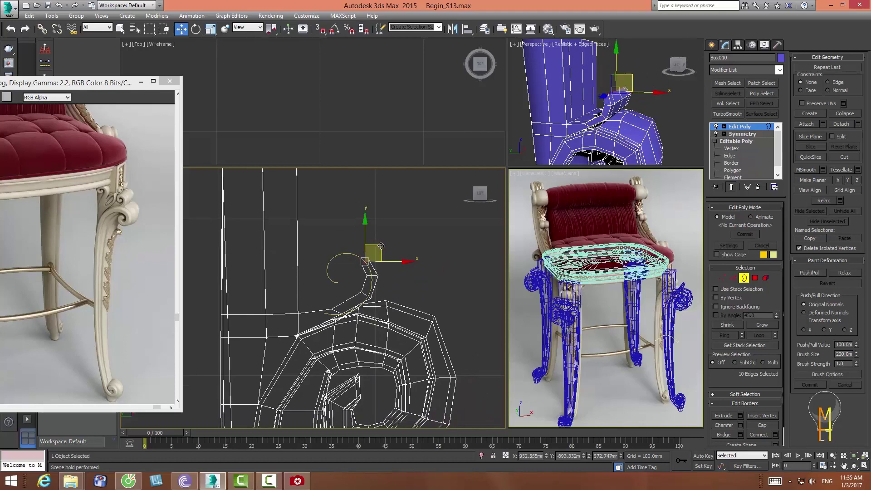
{"action": "left_click", "coordinate": [194, 31]}
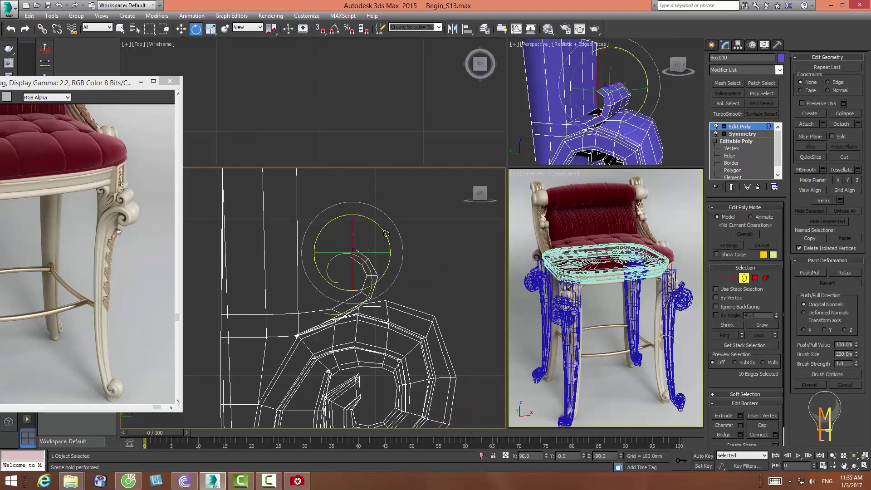
{"action": "left_click", "coordinate": [178, 32]}
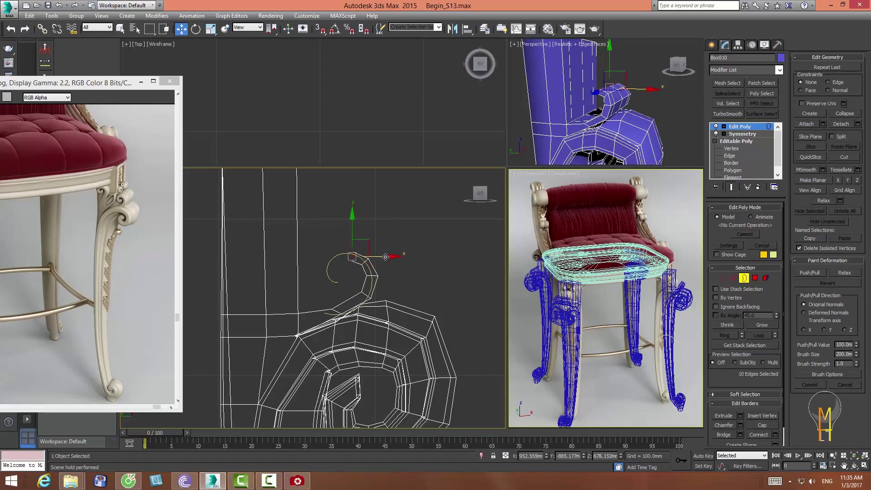
{"action": "left_click_drag", "start_coordinate": [385, 257], "coordinate": [359, 251]}
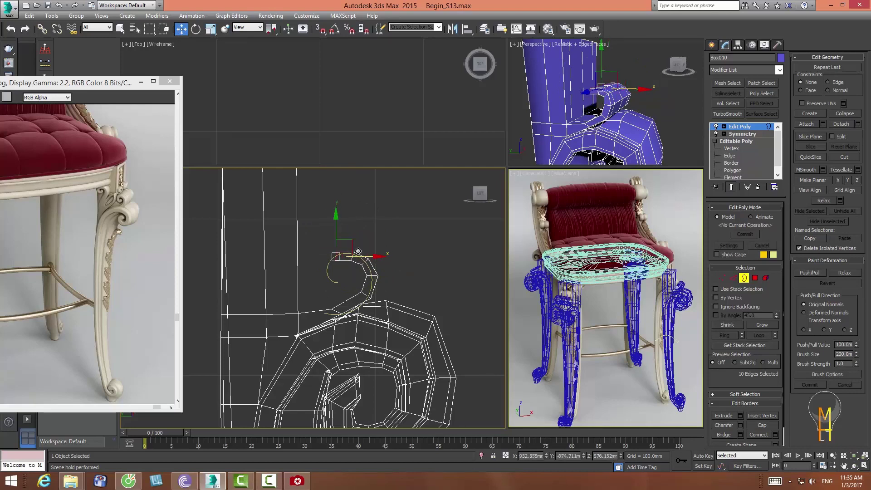
- Tilt, move and turn the open end so it follows the spiral
{"action": "left_click", "coordinate": [195, 29]}
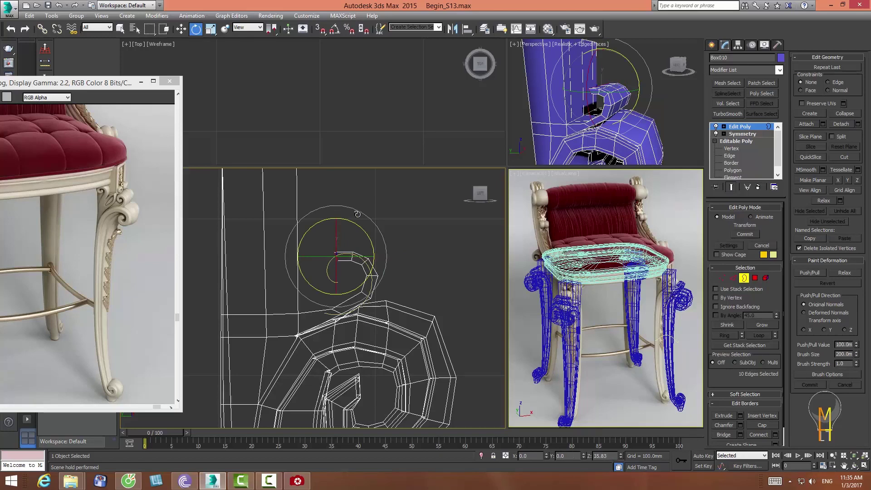
{"action": "key", "text": "w"}
{"action": "scroll", "coordinate": [347, 259], "scroll_direction": "up", "scroll_amount": 3}
{"action": "scroll", "coordinate": [358, 213], "scroll_direction": "up", "scroll_amount": 2}
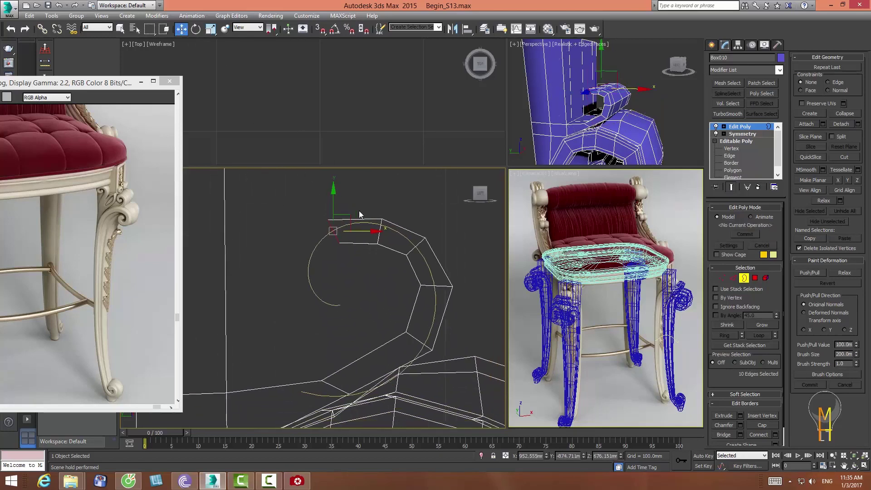
{"action": "left_click", "coordinate": [195, 29]}
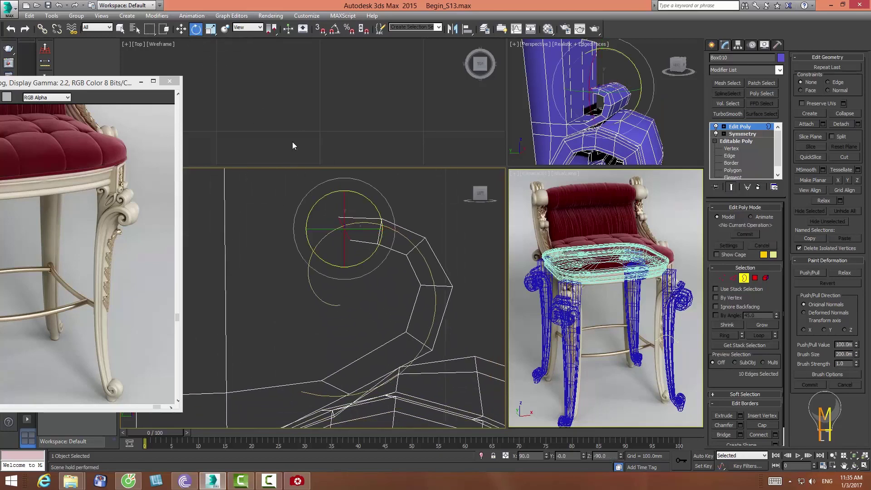
{"action": "left_click_drag", "start_coordinate": [366, 203], "coordinate": [375, 205]}
{"action": "key", "text": "w"}
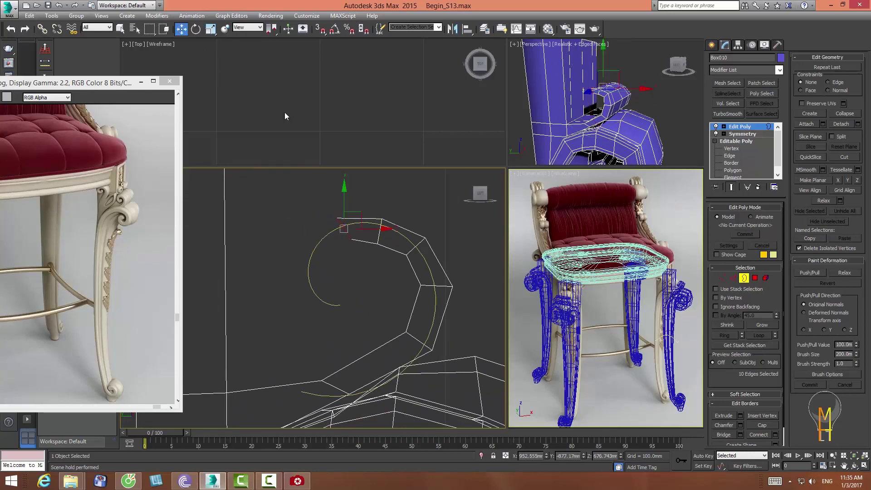
{"action": "left_click_drag", "start_coordinate": [316, 261], "coordinate": [344, 282]}
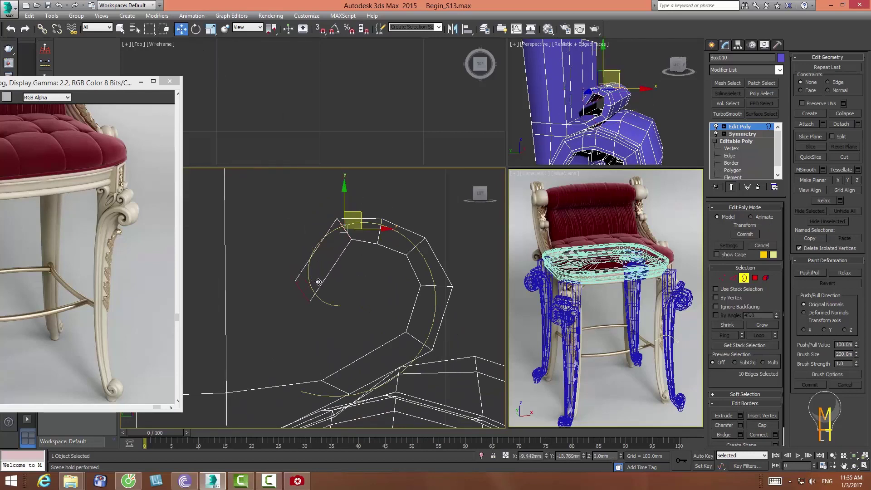
{"action": "left_click", "coordinate": [196, 28]}
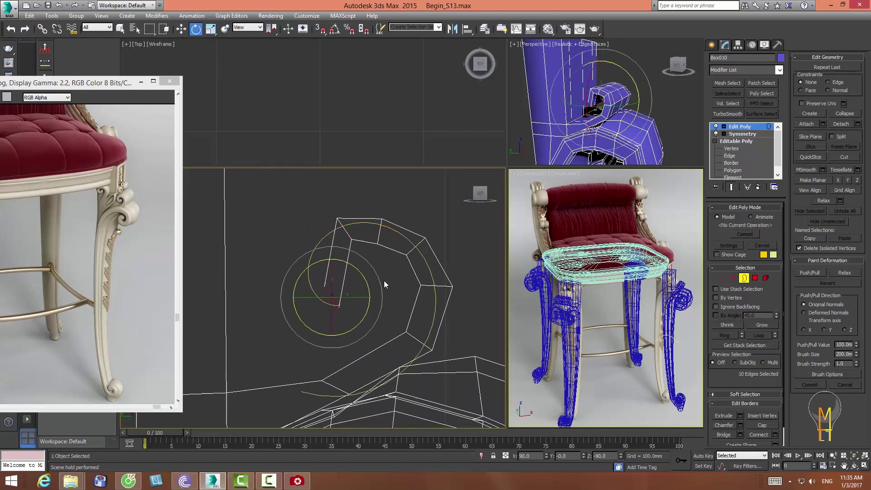
{"action": "left_click_drag", "start_coordinate": [367, 286], "coordinate": [345, 246]}
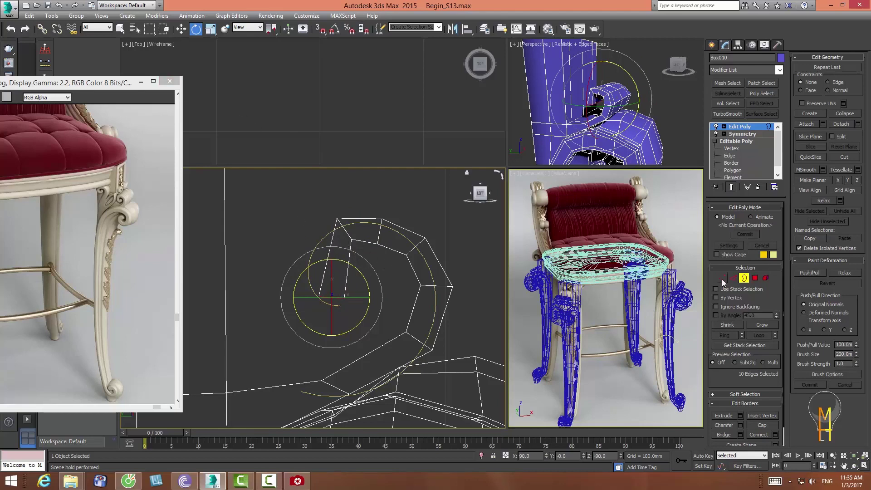
{"action": "key", "text": "2"}
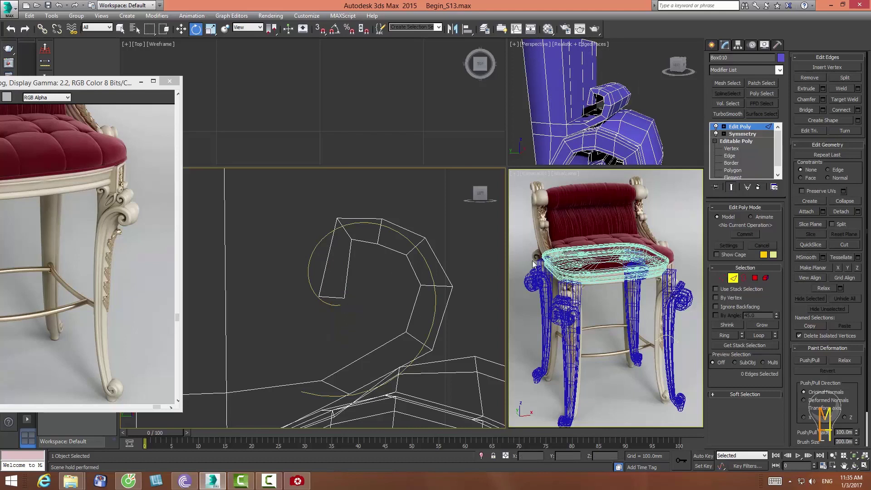
- Add a connected edge loop across the curl end via Ring and Connect, sliding it left
{"action": "left_click", "coordinate": [324, 262]}
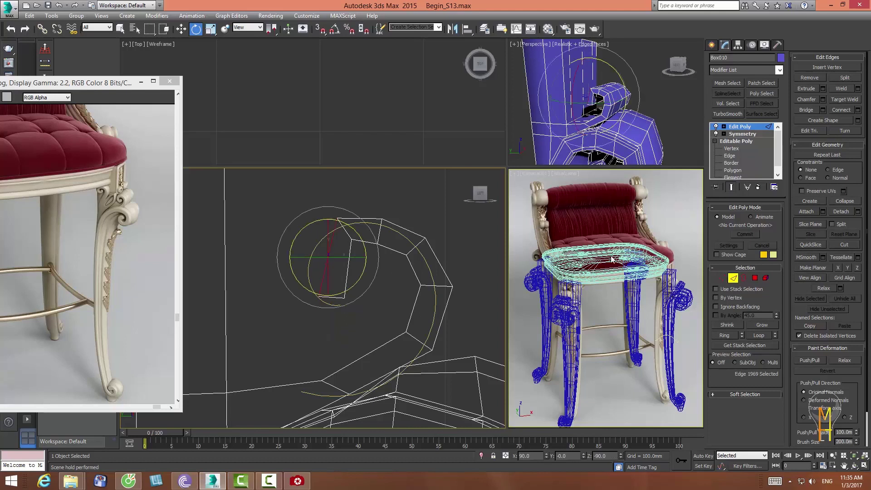
{"action": "left_click", "coordinate": [721, 336]}
{"action": "left_click", "coordinate": [858, 110]}
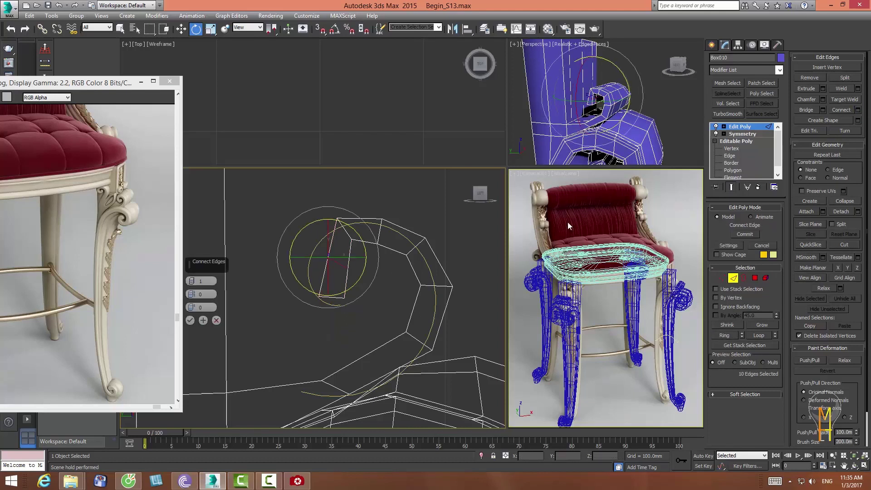
{"action": "left_click", "coordinate": [191, 309]}
{"action": "key", "text": "w"}
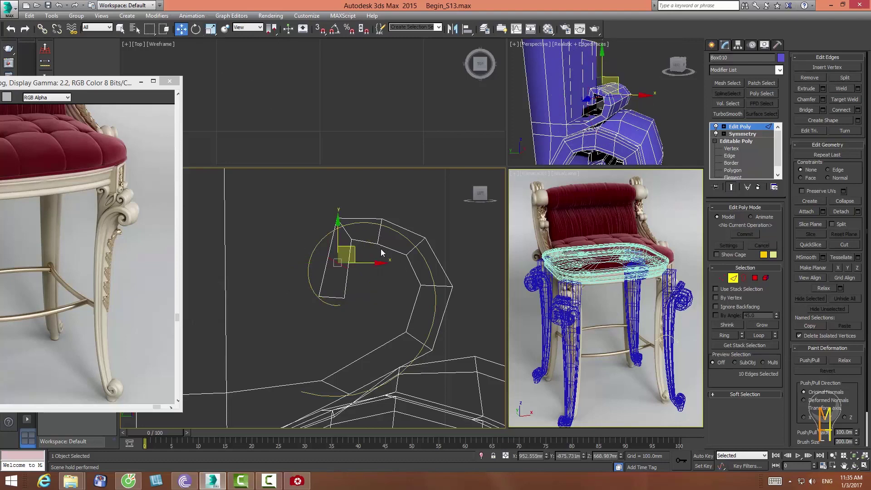
{"action": "left_click_drag", "start_coordinate": [353, 252], "coordinate": [333, 253]}
- Rotate the curl's open-end border about 32° further along the spiral
{"action": "left_click", "coordinate": [345, 297]}
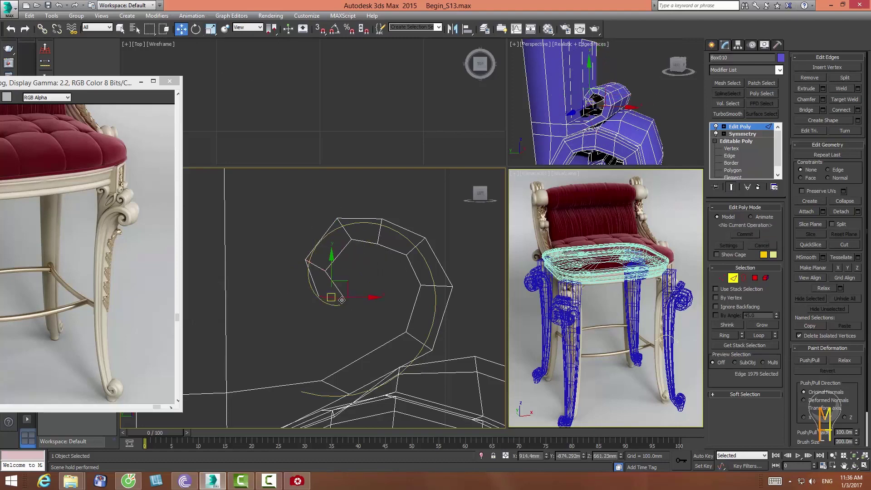
{"action": "left_click", "coordinate": [743, 278]}
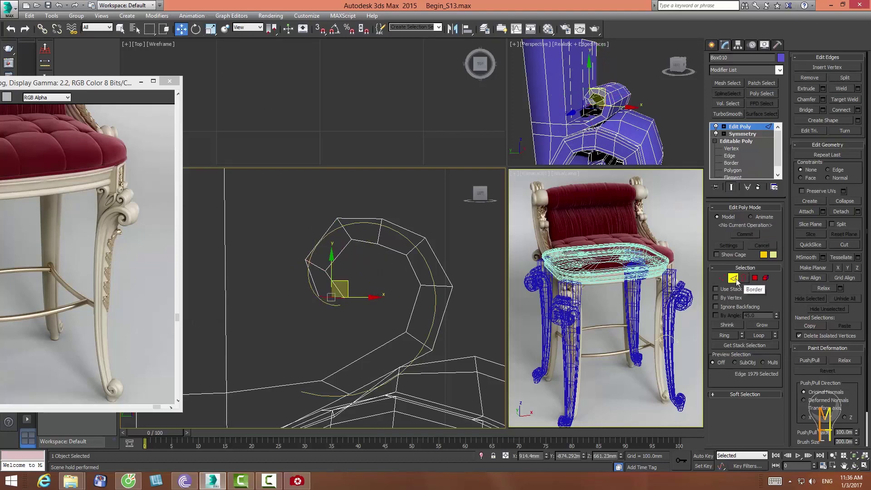
{"action": "key", "text": "e"}
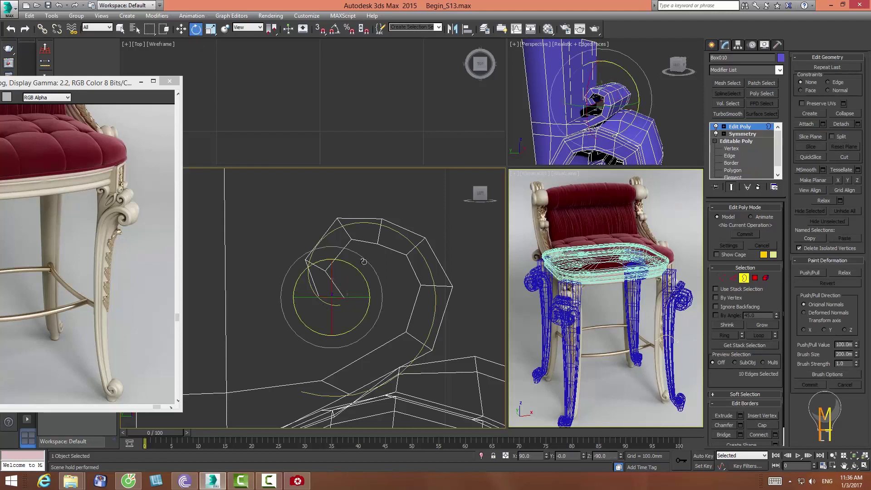
{"action": "left_click_drag", "start_coordinate": [363, 272], "coordinate": [348, 227]}
{"action": "key", "text": "w"}
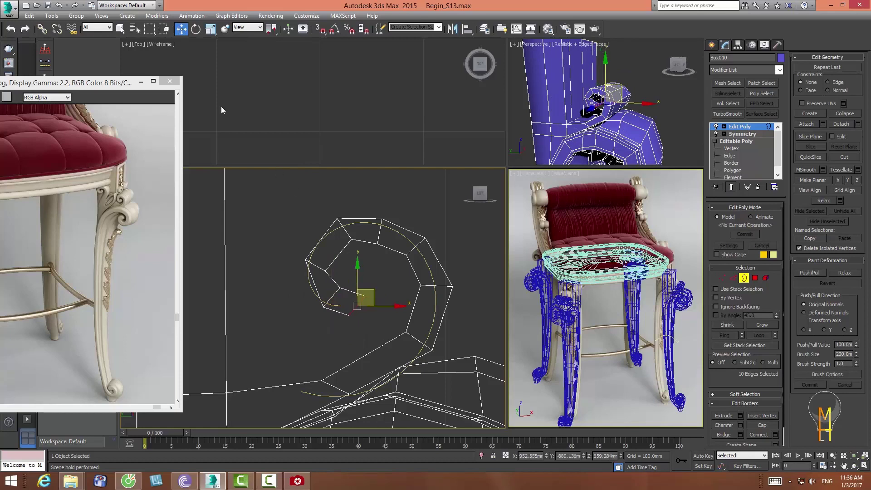
{"action": "left_click", "coordinate": [195, 29]}
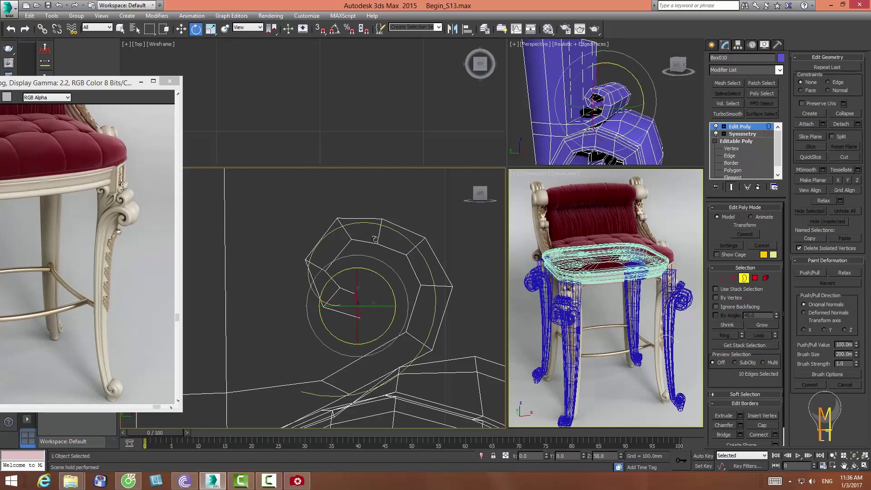
{"action": "key", "text": "w"}
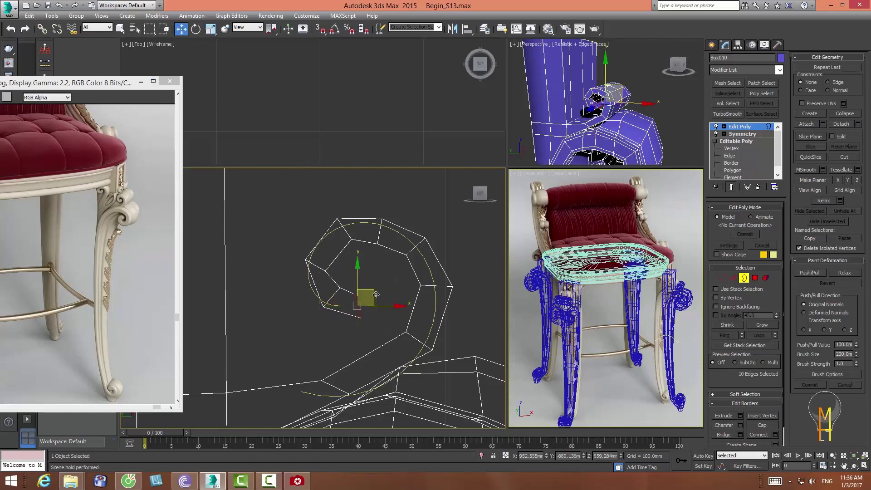
- Box-select the five vertices at the curl's end
{"action": "left_click", "coordinate": [402, 276]}
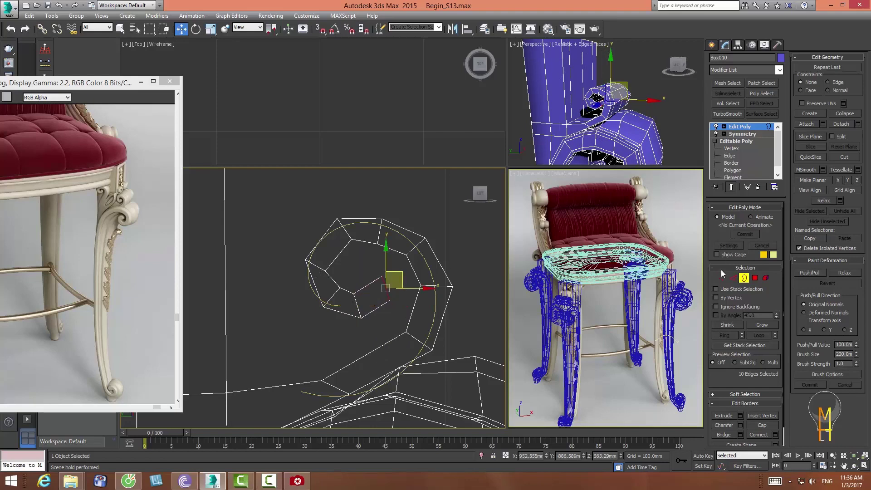
{"action": "key", "text": "1"}
{"action": "scroll", "coordinate": [362, 256], "scroll_direction": "up", "scroll_amount": 2}
{"action": "left_click_drag", "start_coordinate": [352, 247], "coordinate": [444, 289]}
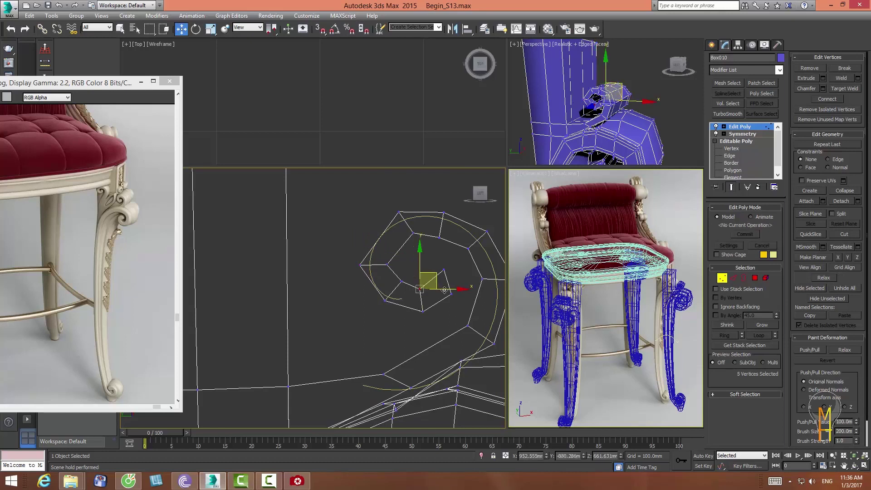
- Undo recent vertex tweaks, then try connecting edges on the curl and undo it
{"action": "key", "text": "ctrl+z"}
{"action": "key", "text": "ctrl+z"}
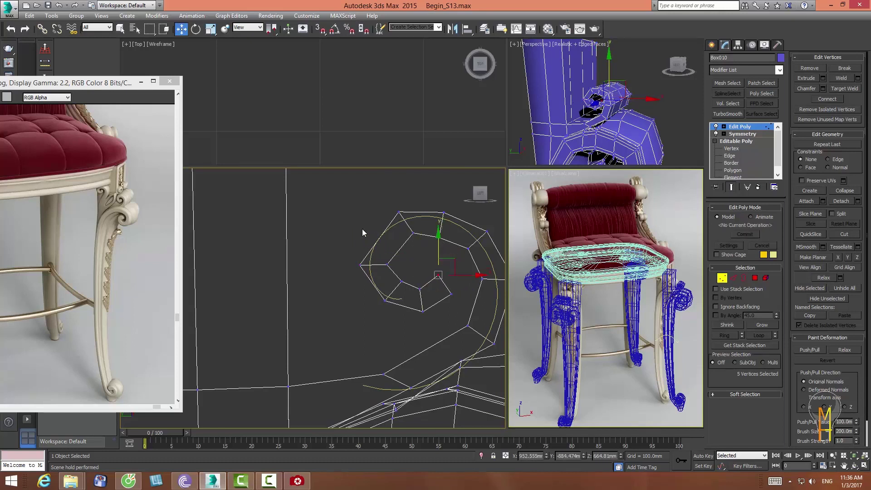
{"action": "key", "text": "ctrl+z"}
{"action": "left_click_drag", "start_coordinate": [378, 253], "coordinate": [377, 252]}
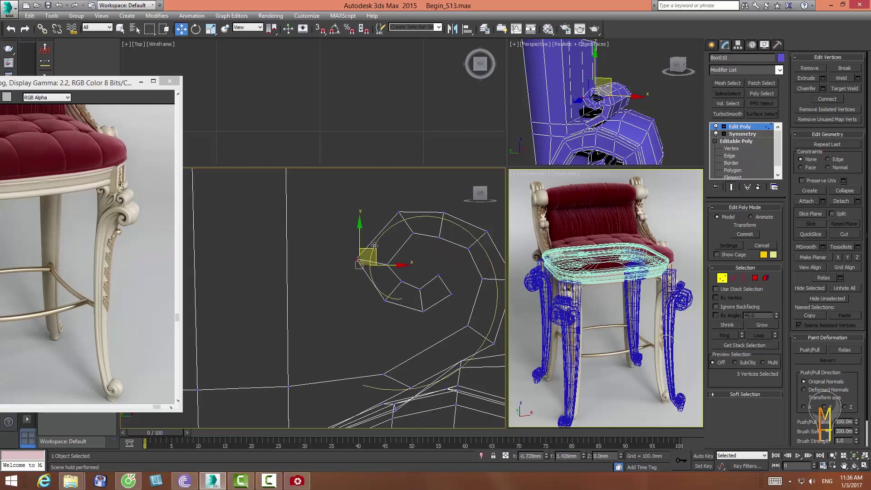
{"action": "middle_click_drag", "start_coordinate": [386, 254], "coordinate": [353, 263]}
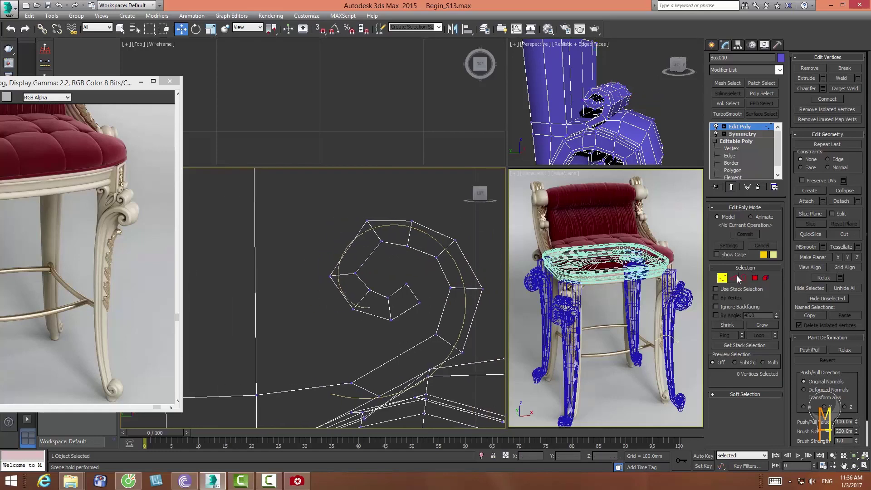
{"action": "key", "text": "2"}
{"action": "left_click", "coordinate": [358, 254], "text": "ctrl"}
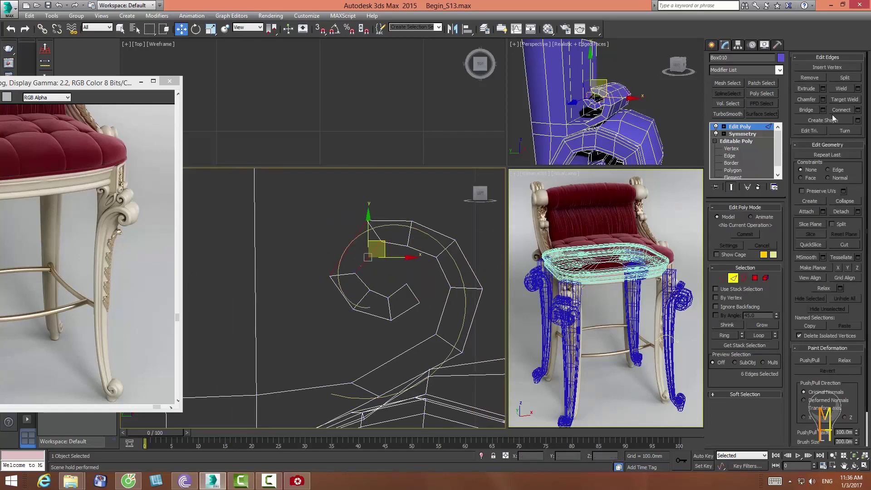
{"action": "left_click", "coordinate": [857, 110]}
{"action": "left_click", "coordinate": [190, 320]}
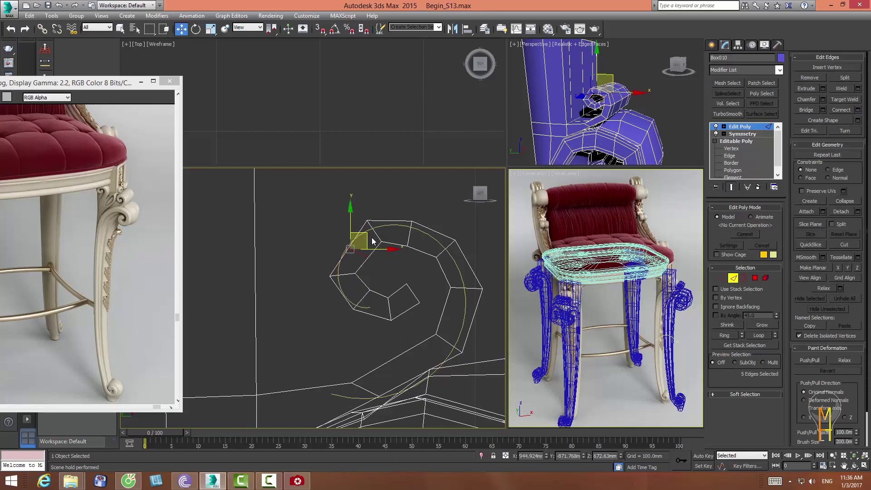
{"action": "left_click_drag", "start_coordinate": [360, 235], "coordinate": [359, 233]}
{"action": "key", "text": "ctrl+z"}
{"action": "key", "text": "ctrl+z"}
- Select an edge ring around the curl's top and adjust the vertices there
{"action": "left_click", "coordinate": [377, 264]}
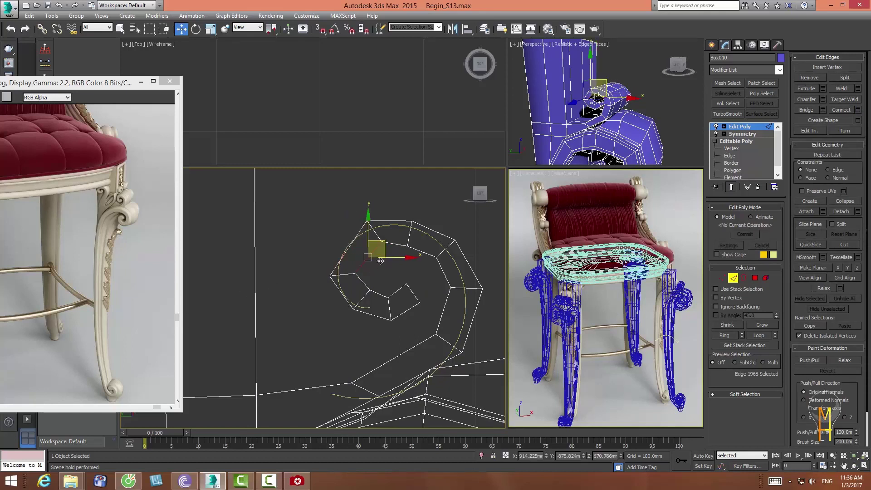
{"action": "left_click", "coordinate": [721, 335]}
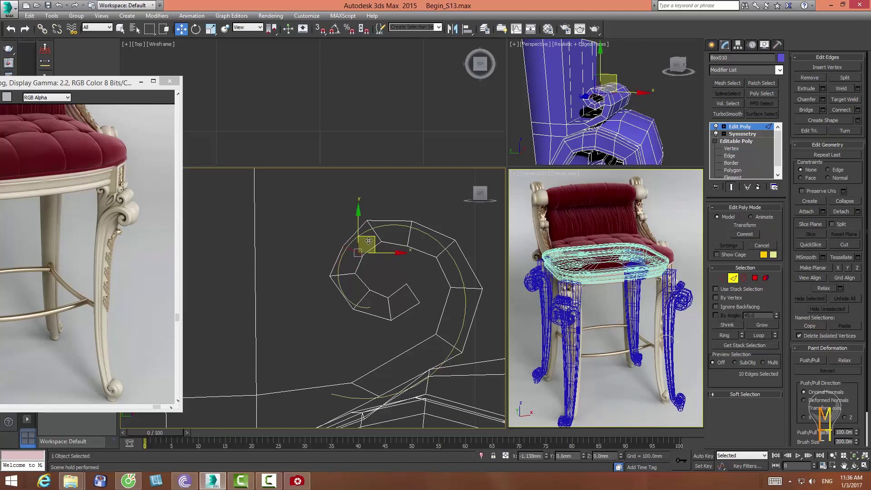
{"action": "left_click", "coordinate": [721, 278]}
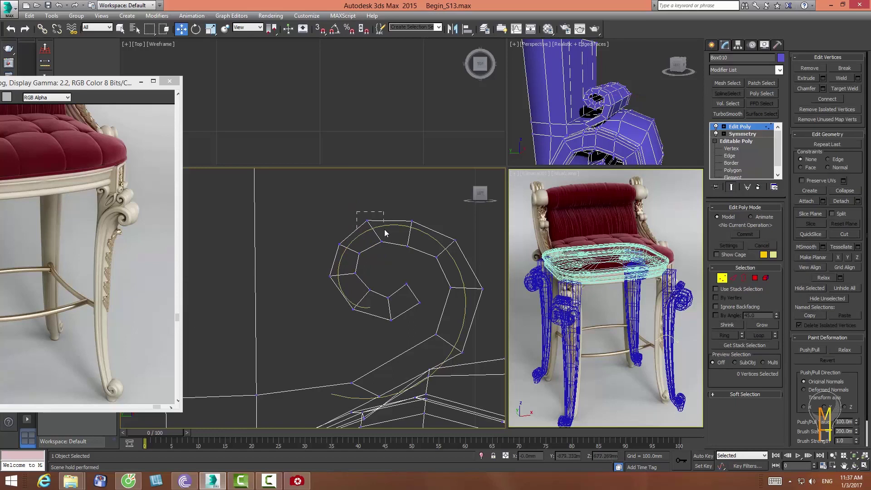
{"action": "mouse_move", "coordinate": [385, 229]}
{"action": "left_mouse_down"}
{"action": "mouse_move", "coordinate": [354, 190]}
{"action": "mouse_move", "coordinate": [394, 205]}
{"action": "mouse_move", "coordinate": [426, 250]}
{"action": "left_mouse_up"}
{"action": "left_click", "coordinate": [477, 247]}
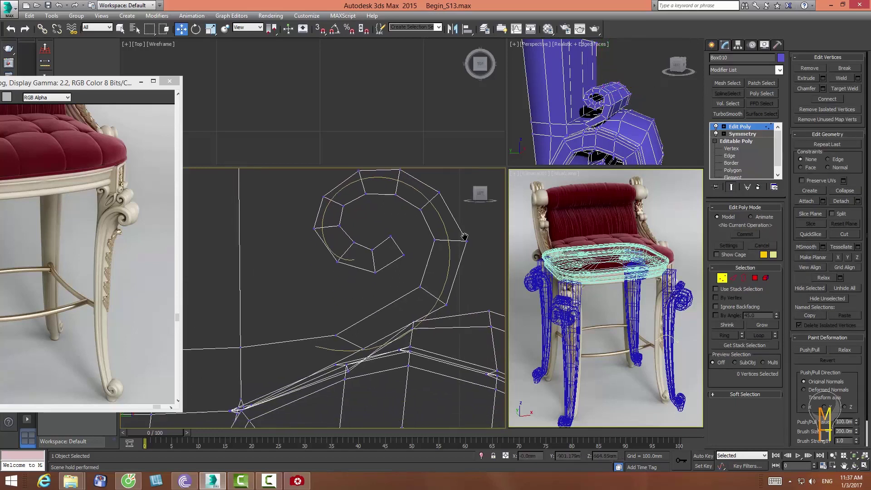
{"action": "middle_click_drag", "start_coordinate": [488, 340], "coordinate": [486, 282]}
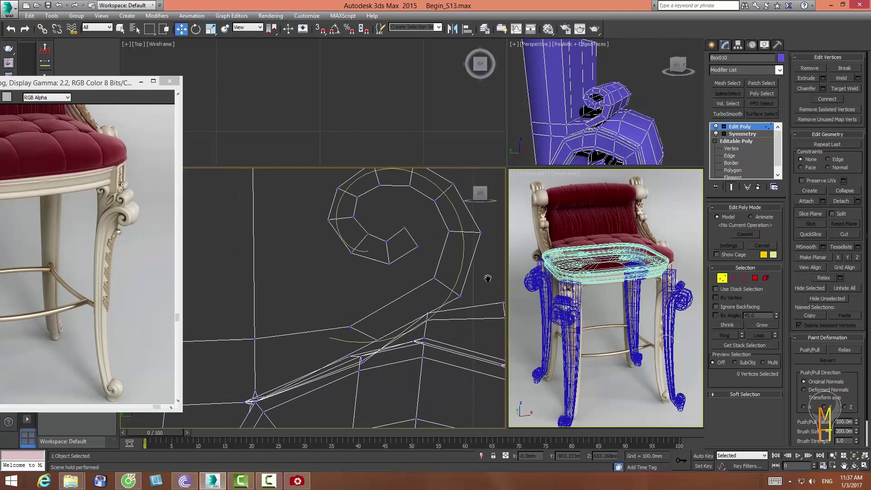
{"action": "left_click", "coordinate": [720, 278]}
- Delete the spiral guide curve and select the Box010 leg object
{"action": "left_click", "coordinate": [453, 214]}
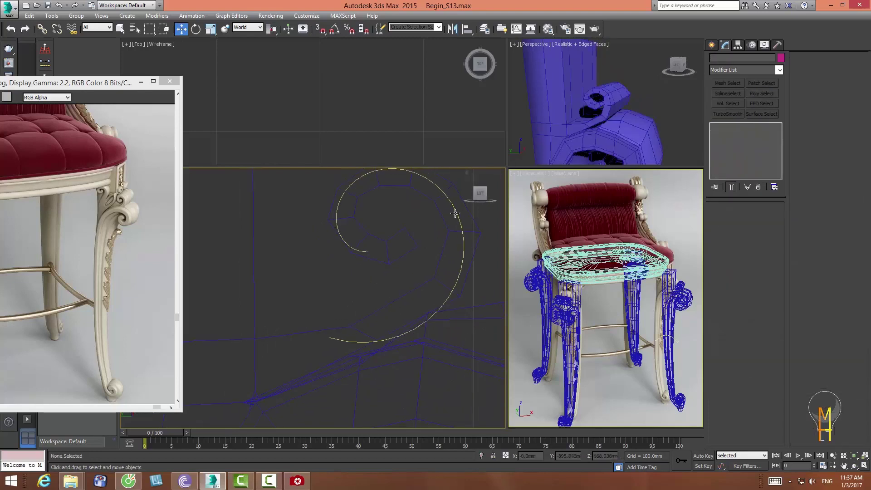
{"action": "key", "text": "Delete"}
{"action": "left_click", "coordinate": [459, 270]}
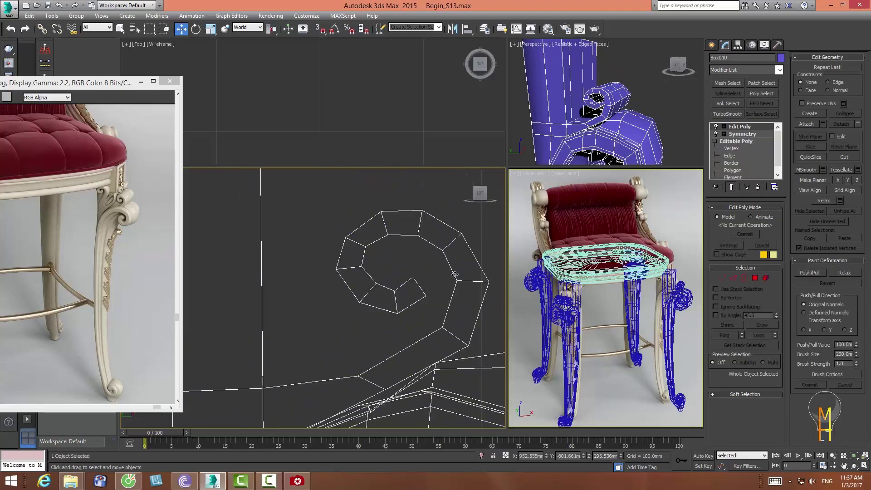
{"action": "scroll", "coordinate": [471, 272], "scroll_direction": "down", "scroll_amount": 2}
{"action": "scroll", "coordinate": [476, 270], "scroll_direction": "down", "scroll_amount": 2}
- Select the spiral curl's vertices, grow the selection, then move and rotate the curl
{"action": "left_click", "coordinate": [721, 278]}
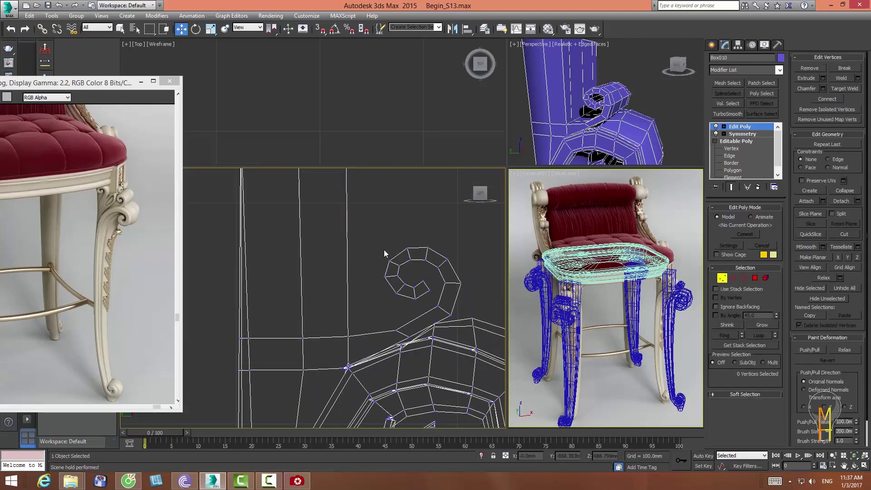
{"action": "left_click_drag", "start_coordinate": [468, 320], "coordinate": [470, 318]}
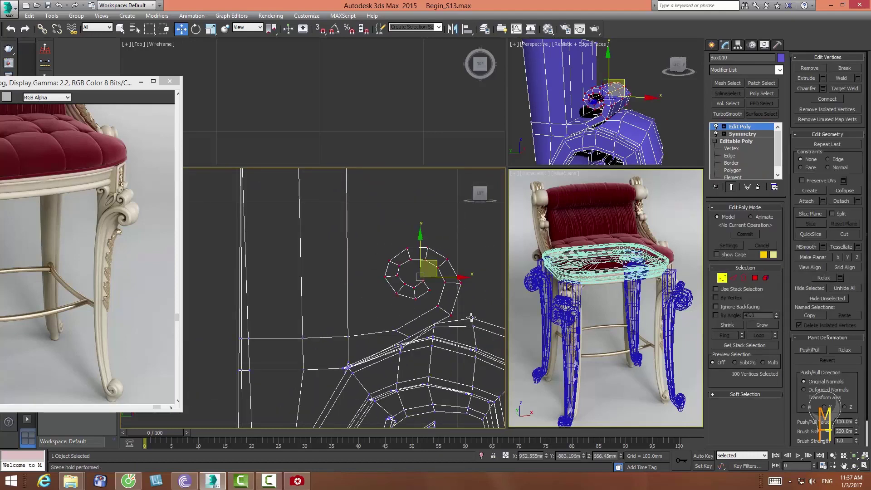
{"action": "left_click", "coordinate": [768, 323]}
{"action": "left_click_drag", "start_coordinate": [460, 283], "coordinate": [439, 283]}
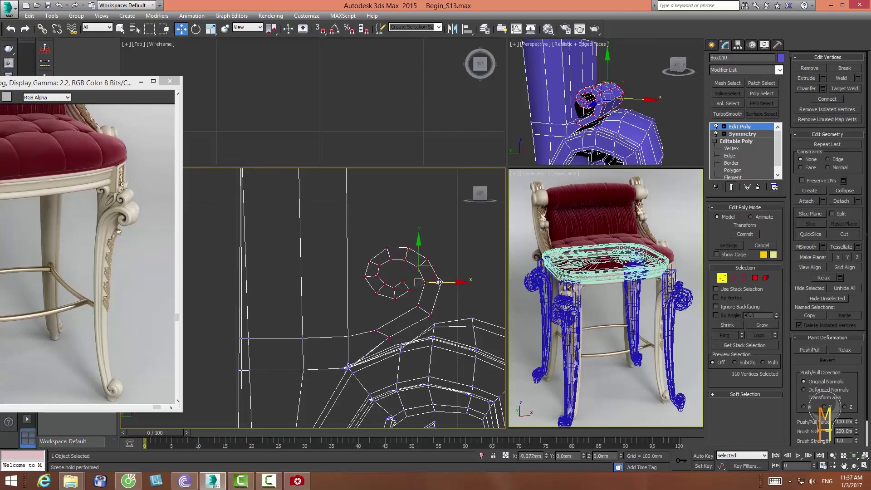
{"action": "left_click_drag", "start_coordinate": [402, 257], "coordinate": [401, 265]}
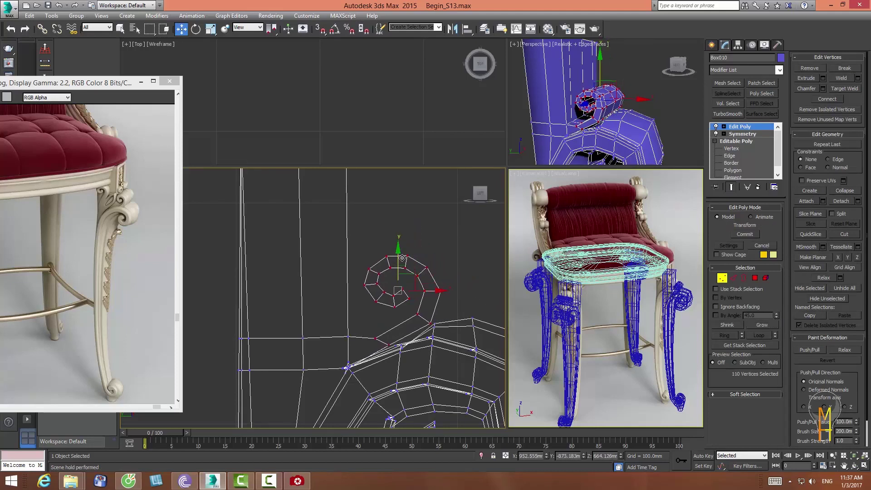
{"action": "left_click", "coordinate": [210, 29]}
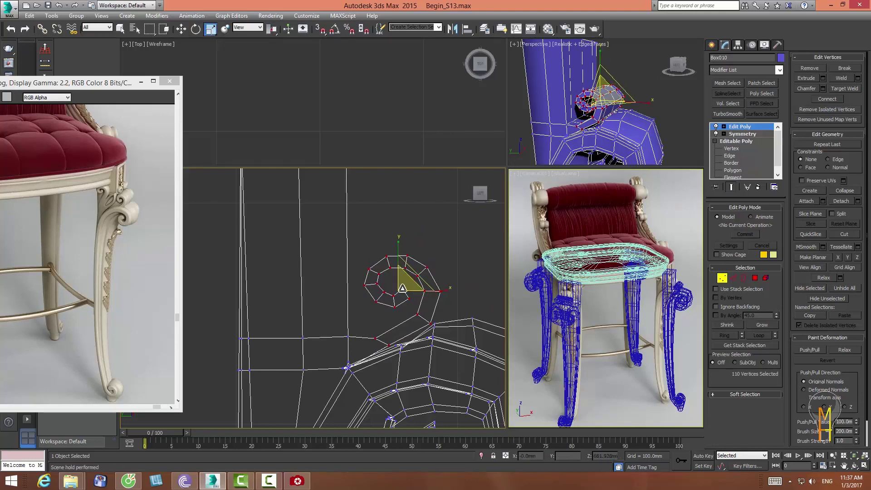
{"action": "left_click", "coordinate": [195, 29]}
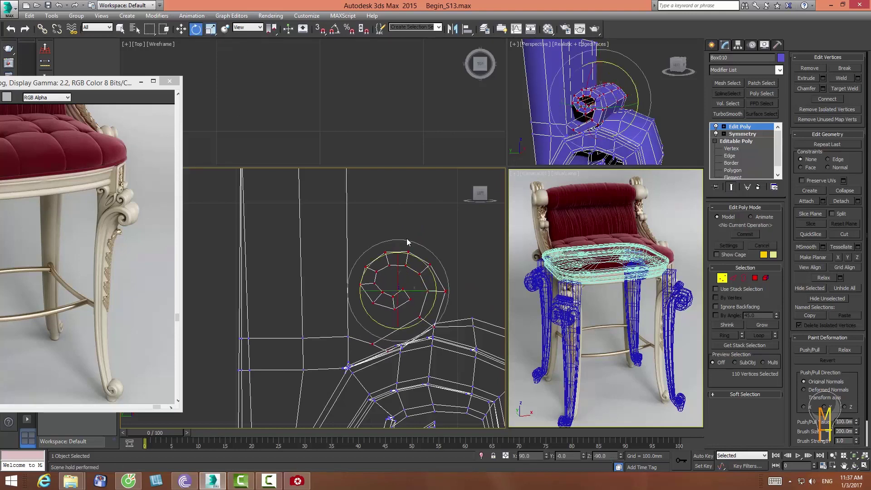
{"action": "left_click_drag", "start_coordinate": [436, 300], "coordinate": [429, 317]}
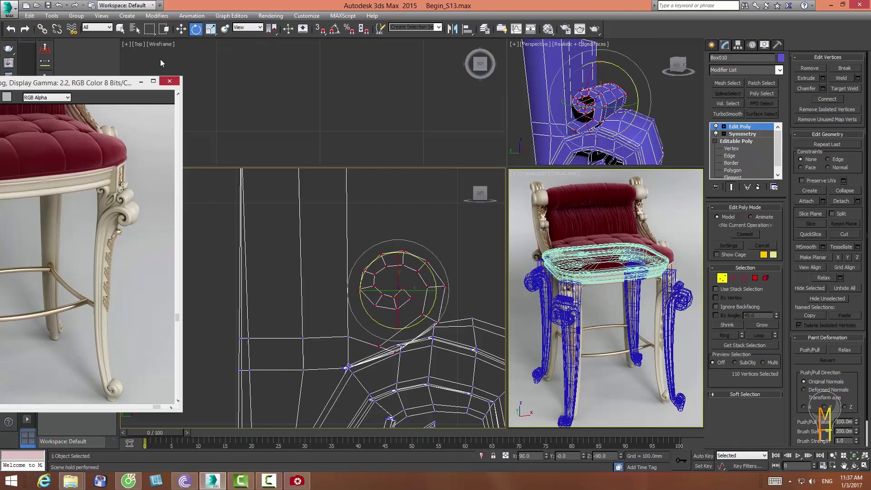
{"action": "left_click", "coordinate": [181, 29]}
{"action": "left_click_drag", "start_coordinate": [398, 289], "coordinate": [393, 266]}
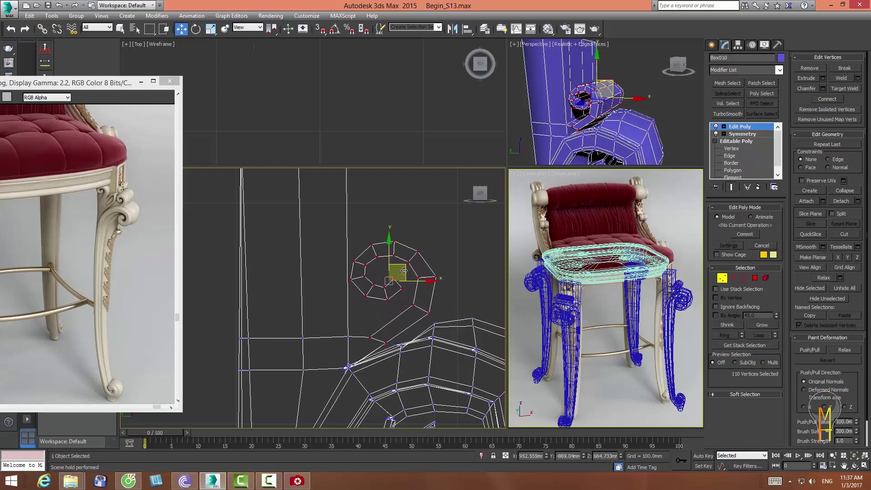
{"action": "left_click", "coordinate": [465, 295]}
- Reposition the spiral's lower-end vertices and select the vertices where the curl meets the leg
{"action": "mouse_move", "coordinate": [409, 303]}
{"action": "left_mouse_down"}
{"action": "mouse_move", "coordinate": [442, 321]}
{"action": "mouse_move", "coordinate": [450, 262]}
{"action": "left_mouse_up"}
{"action": "left_click_drag", "start_coordinate": [352, 298], "coordinate": [438, 238]}
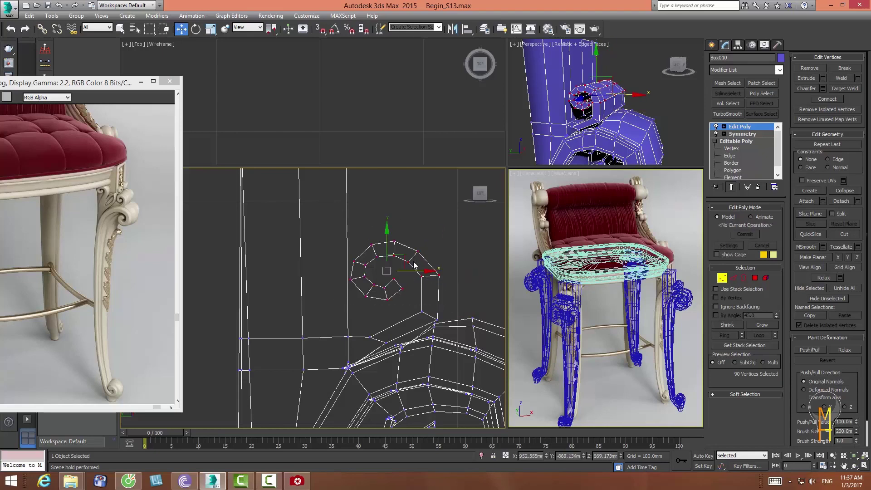
{"action": "mouse_move", "coordinate": [411, 303]}
{"action": "left_mouse_down"}
{"action": "mouse_move", "coordinate": [451, 324]}
{"action": "mouse_move", "coordinate": [441, 305]}
{"action": "left_mouse_up"}
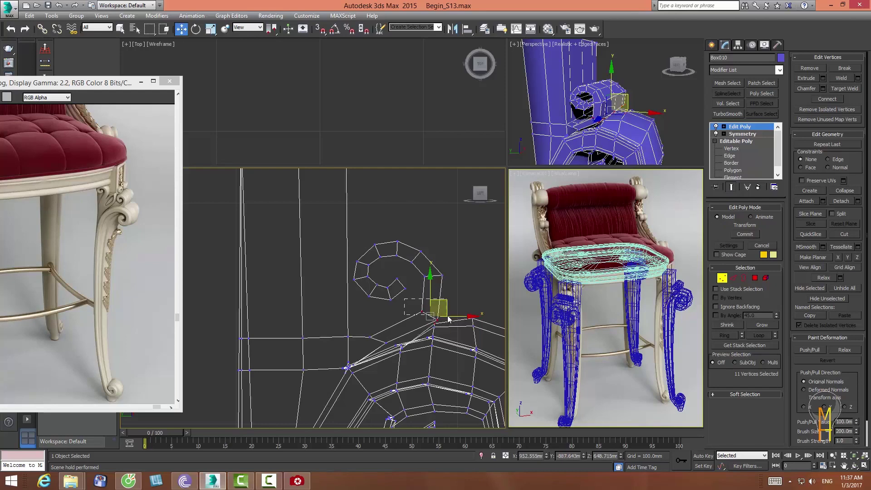
{"action": "left_click", "coordinate": [378, 330]}
{"action": "mouse_move", "coordinate": [381, 341]}
{"action": "left_mouse_down"}
{"action": "mouse_move", "coordinate": [399, 354]}
{"action": "mouse_move", "coordinate": [386, 334]}
{"action": "left_mouse_up"}
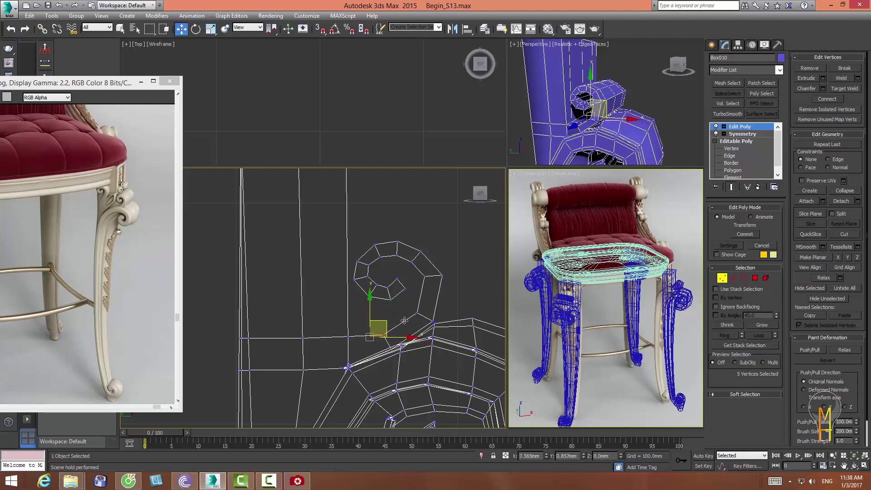
- Connect a ring of edges at the curl's base to add a first edge loop
{"action": "left_click", "coordinate": [721, 278]}
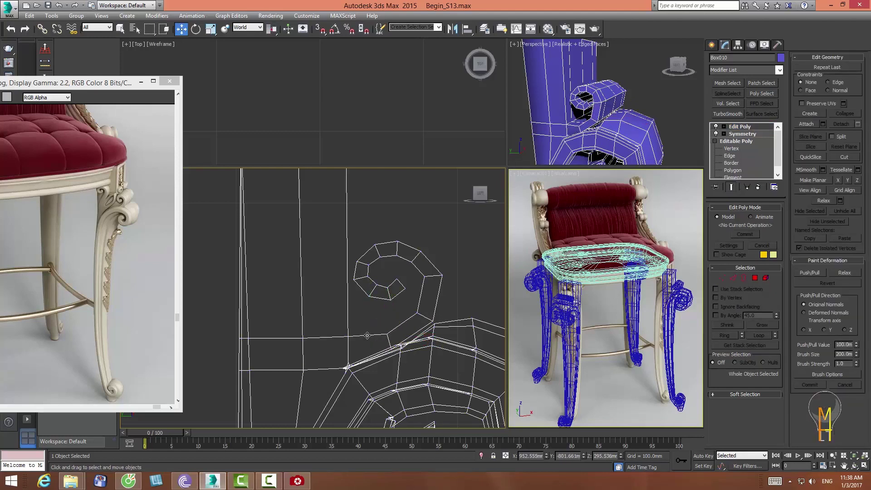
{"action": "left_click", "coordinate": [733, 278]}
{"action": "left_click", "coordinate": [367, 335]}
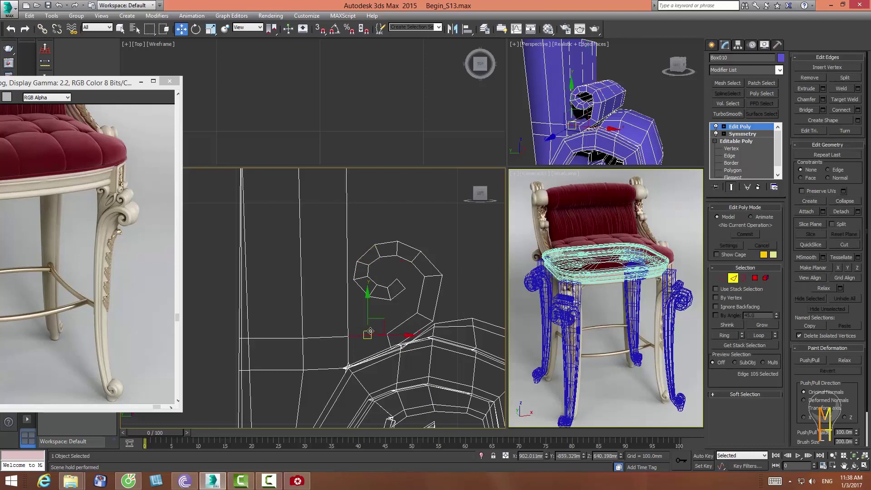
{"action": "left_click", "coordinate": [724, 335]}
{"action": "left_click", "coordinate": [857, 111]}
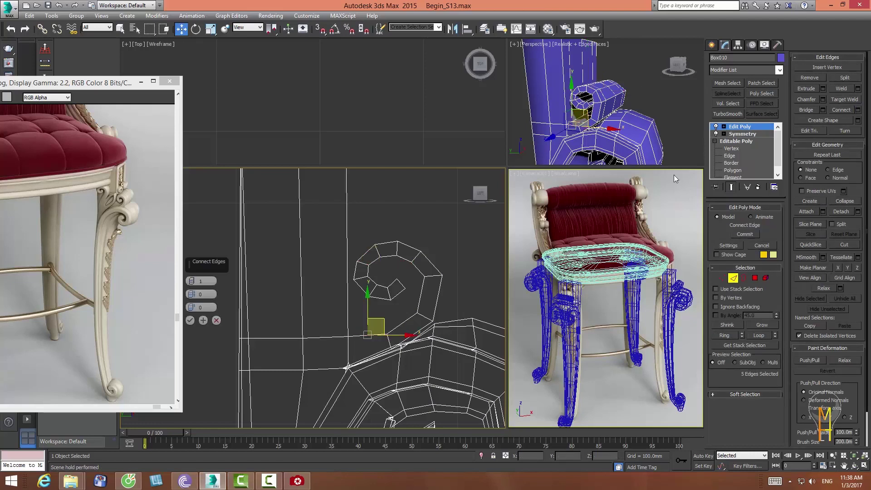
{"action": "left_click", "coordinate": [190, 320]}
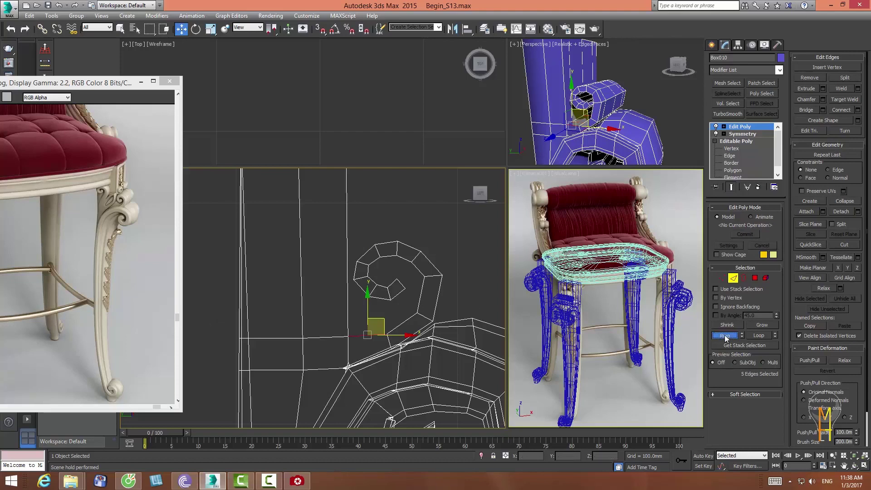
{"action": "middle_click_drag", "start_coordinate": [423, 381], "coordinate": [450, 311]}
{"action": "left_click", "coordinate": [833, 455]}
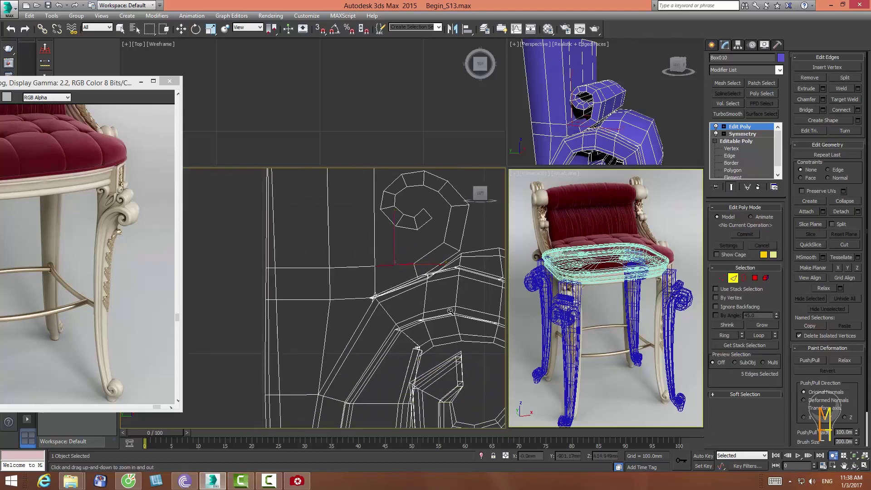
{"action": "left_click_drag", "start_coordinate": [388, 305], "coordinate": [393, 267]}
{"action": "key", "text": "w"}
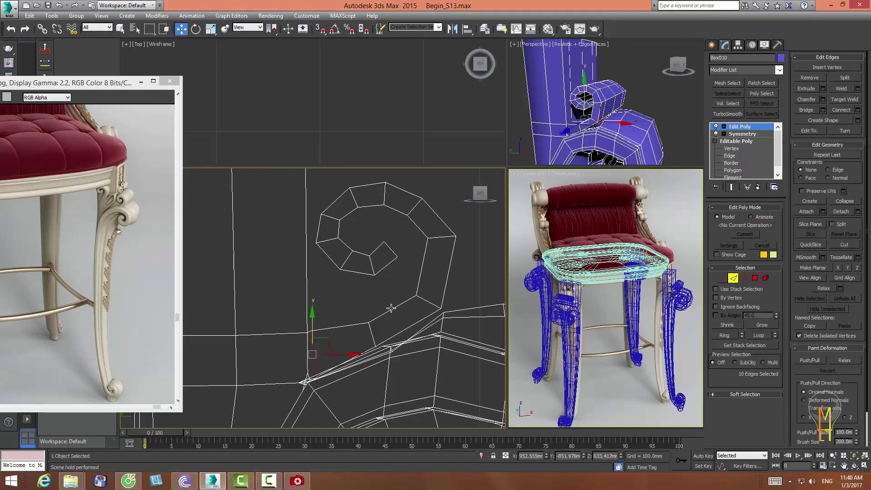
- Connect a second edge ring below the curl and shift its new edges and vertices
{"action": "left_click", "coordinate": [391, 308]}
{"action": "left_click", "coordinate": [724, 335]}
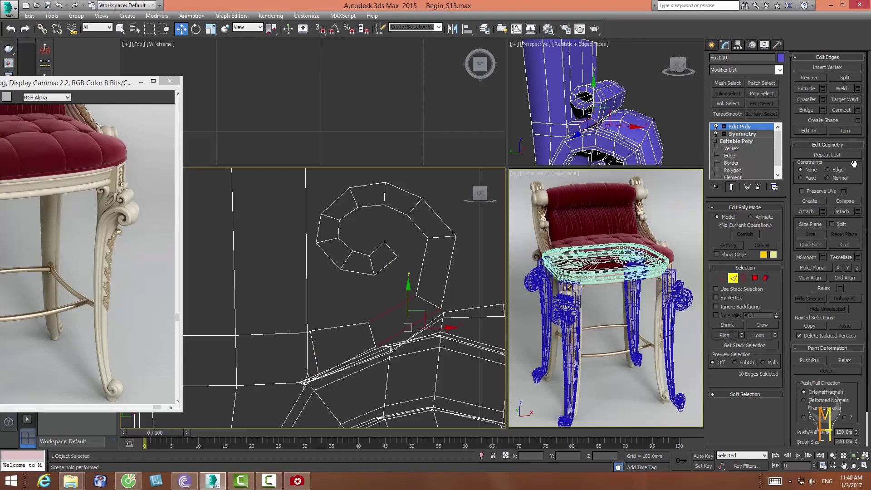
{"action": "left_click", "coordinate": [857, 109]}
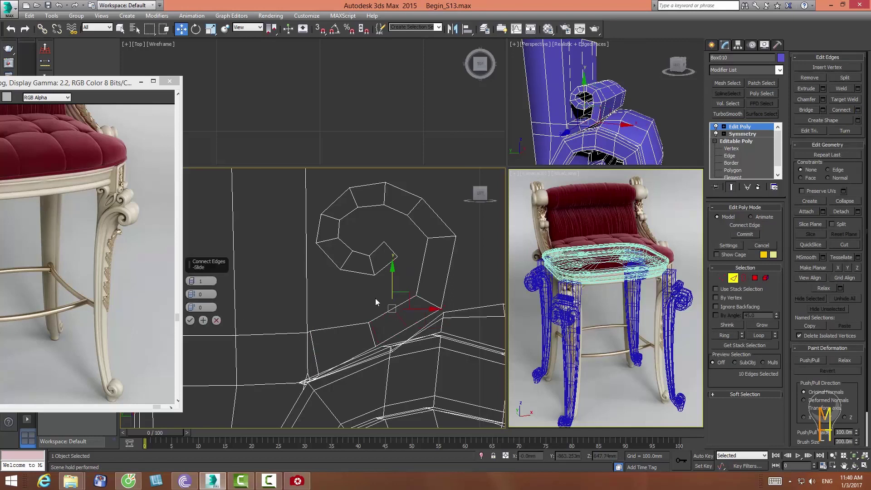
{"action": "key", "text": "Return"}
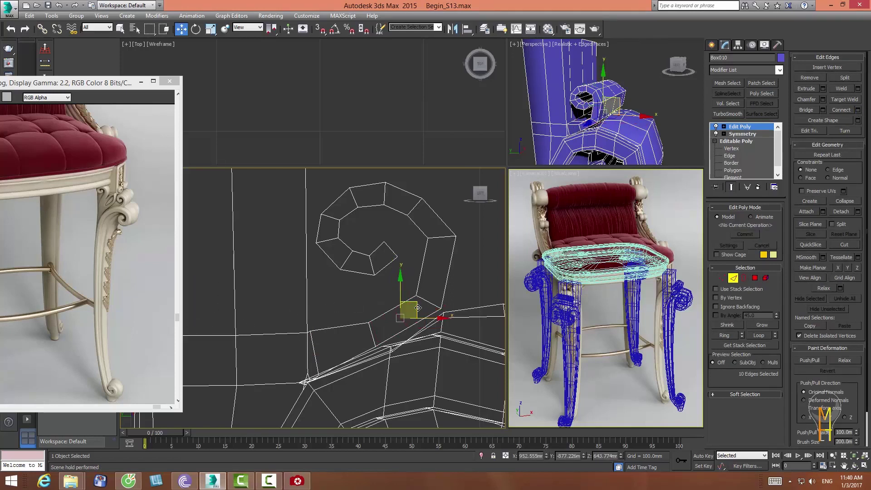
{"action": "left_click_drag", "start_coordinate": [418, 308], "coordinate": [422, 318]}
{"action": "left_click", "coordinate": [720, 279]}
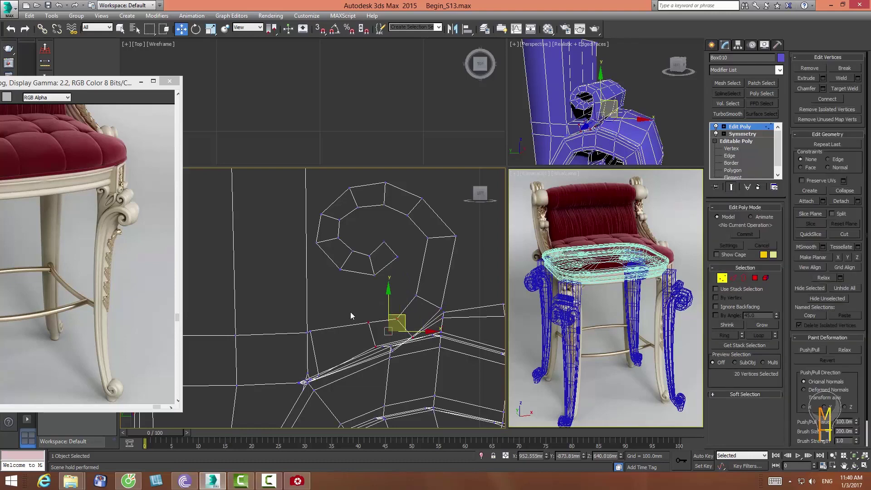
{"action": "mouse_move", "coordinate": [378, 349]}
{"action": "left_mouse_down"}
{"action": "mouse_move", "coordinate": [367, 334]}
{"action": "mouse_move", "coordinate": [460, 274]}
{"action": "left_mouse_up"}
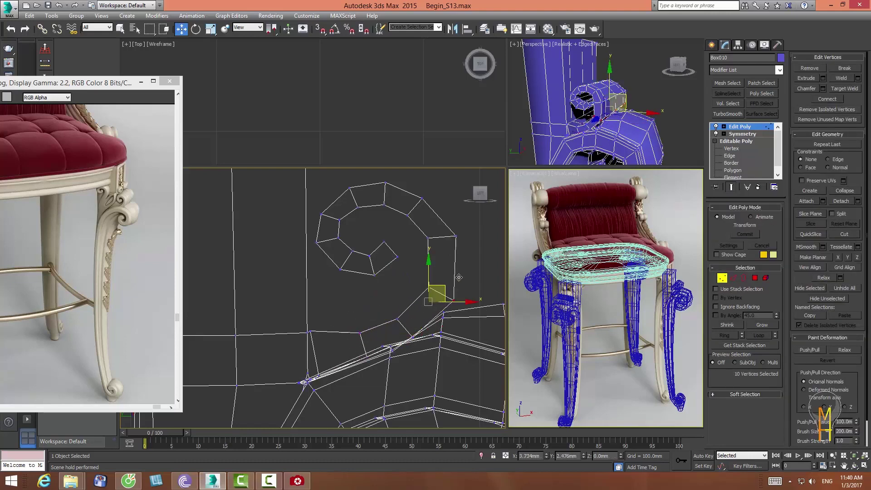
{"action": "left_click", "coordinate": [467, 263]}
- Zoom out and orbit to see the box block, then select an edge on it
{"action": "key", "text": "1"}
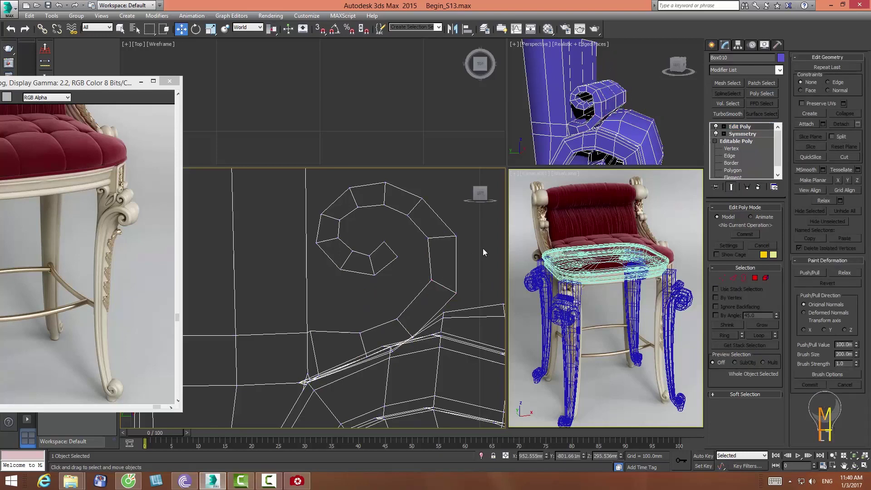
{"action": "scroll", "coordinate": [481, 271], "scroll_direction": "down", "scroll_amount": 3}
{"action": "middle_click_drag", "start_coordinate": [480, 271], "coordinate": [412, 280]}
{"action": "scroll", "coordinate": [412, 279], "scroll_direction": "down", "scroll_amount": 2}
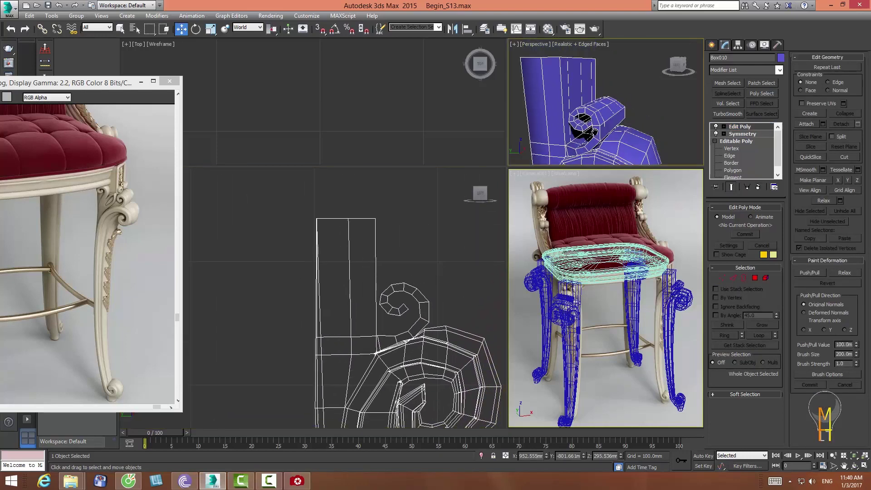
{"action": "middle_click_drag", "start_coordinate": [589, 113], "coordinate": [585, 133]}
{"action": "left_click", "coordinate": [853, 466]}
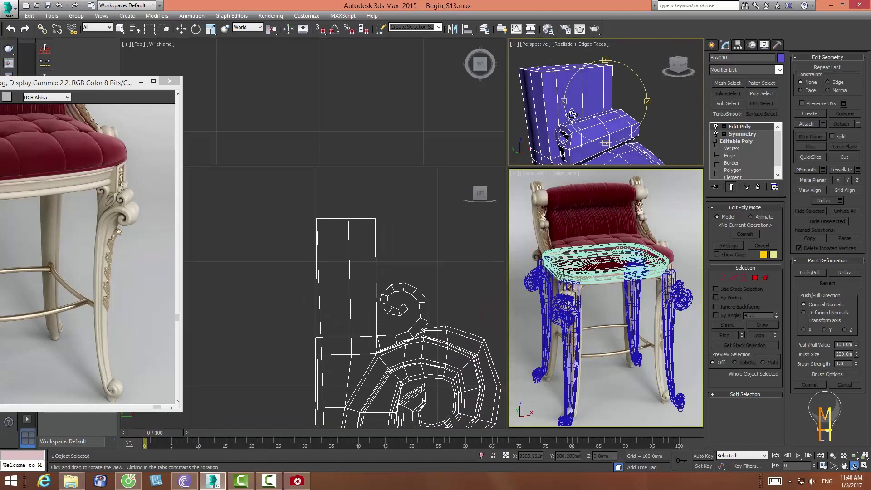
{"action": "left_click_drag", "start_coordinate": [618, 143], "coordinate": [583, 118]}
{"action": "right_click", "coordinate": [583, 118]}
{"action": "left_click", "coordinate": [731, 277]}
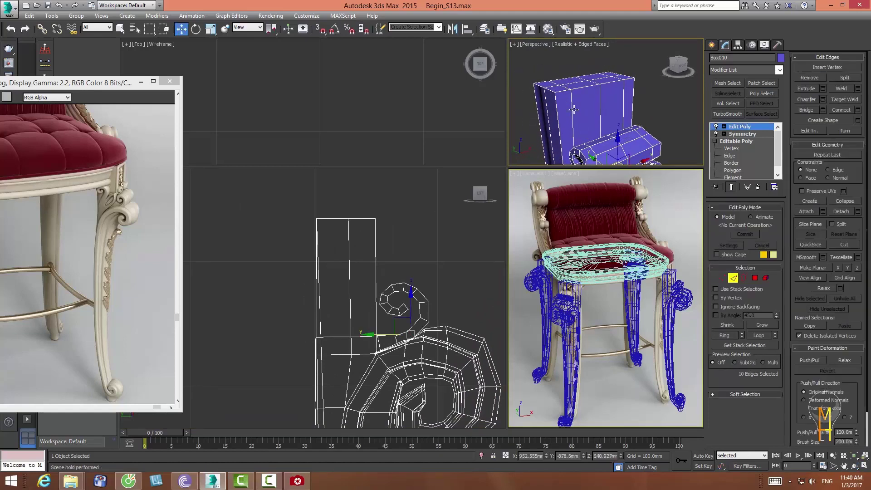
{"action": "left_click", "coordinate": [599, 108]}
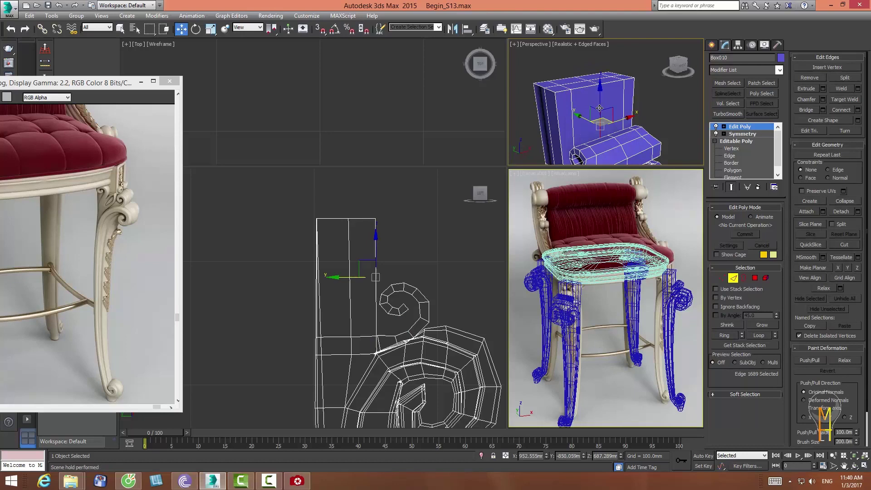
- Select all seven top polygons of the box and delete them
{"action": "left_click", "coordinate": [754, 277]}
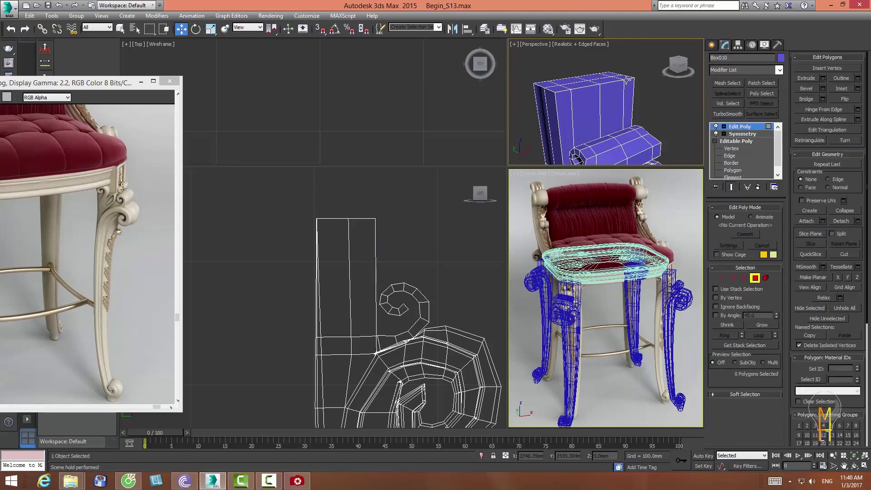
{"action": "left_click", "coordinate": [610, 77]}
{"action": "left_click", "coordinate": [598, 73], "text": "ctrl"}
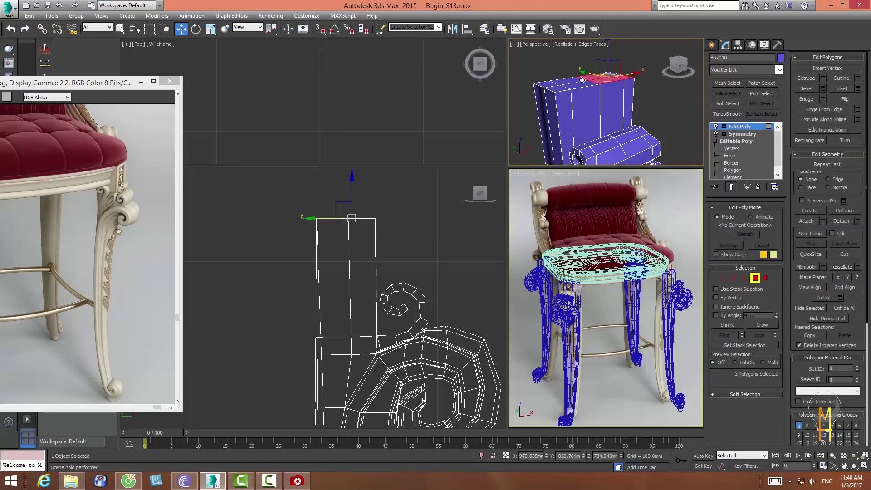
{"action": "left_click", "coordinate": [570, 81], "text": "ctrl"}
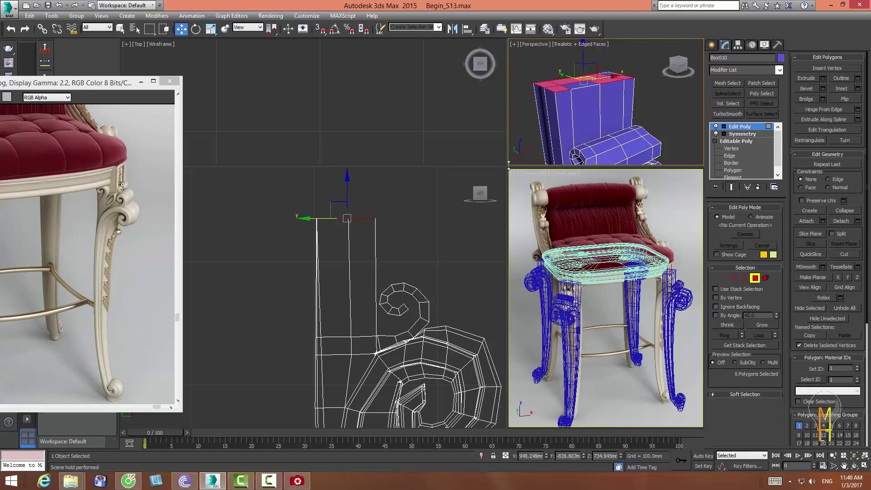
{"action": "left_click_drag", "start_coordinate": [507, 165], "coordinate": [458, 279]}
{"action": "middle_click_drag", "start_coordinate": [497, 229], "coordinate": [481, 217], "text": "alt"}
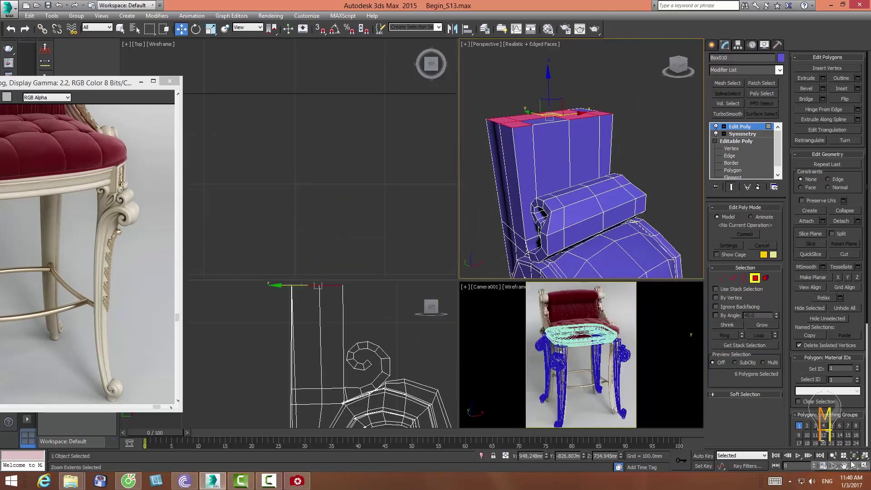
{"action": "left_click", "coordinate": [853, 466]}
{"action": "left_click_drag", "start_coordinate": [593, 152], "coordinate": [605, 150]}
{"action": "key", "text": "w"}
{"action": "left_click", "coordinate": [587, 96], "text": "ctrl"}
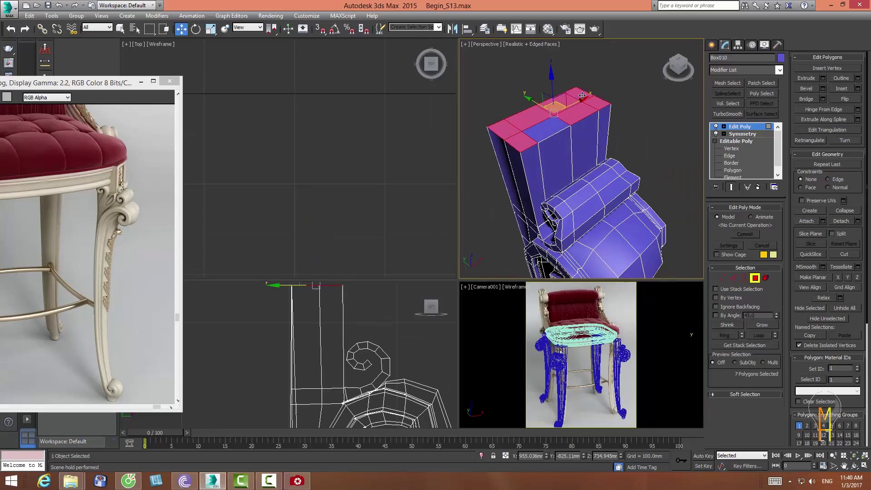
{"action": "left_click", "coordinate": [547, 129], "text": "ctrl"}
{"action": "key", "text": "Delete"}
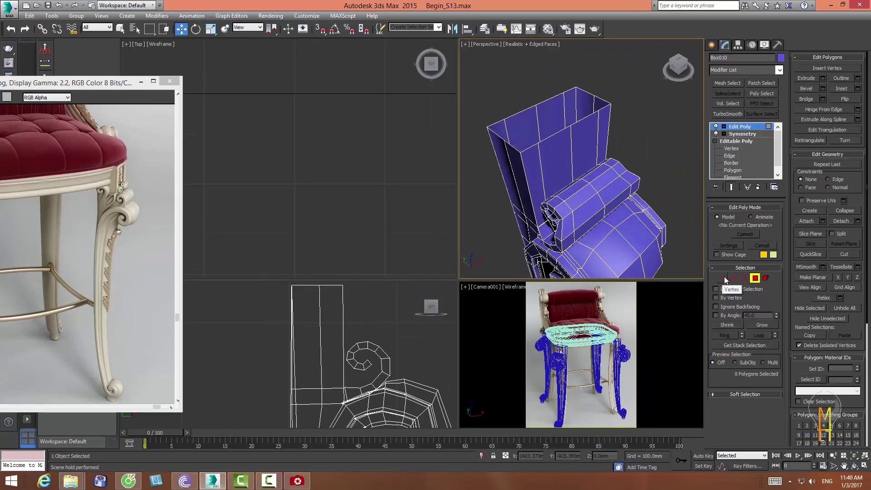
- Select the box's open top border and extrude it upward into a new band
{"action": "left_click", "coordinate": [724, 280]}
{"action": "middle_click_drag", "start_coordinate": [317, 317], "coordinate": [305, 367]}
{"action": "left_click_drag", "start_coordinate": [259, 334], "coordinate": [362, 365]}
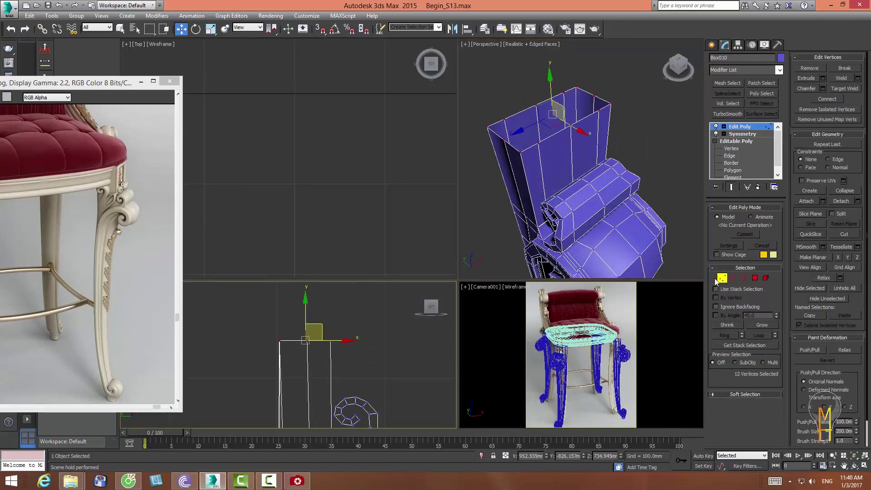
{"action": "left_click", "coordinate": [743, 278]}
{"action": "left_click", "coordinate": [583, 92]}
{"action": "middle_click_drag", "start_coordinate": [306, 302], "coordinate": [324, 308]}
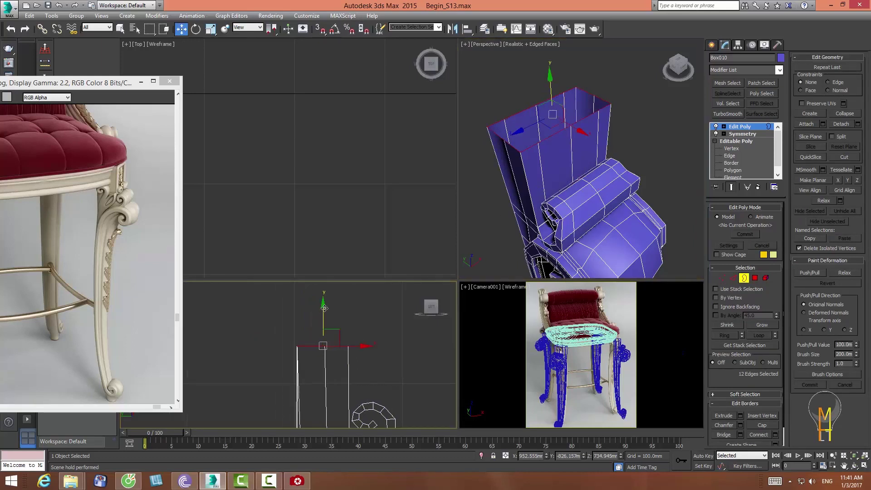
{"action": "left_click_drag", "start_coordinate": [324, 307], "coordinate": [324, 289], "text": "shift"}
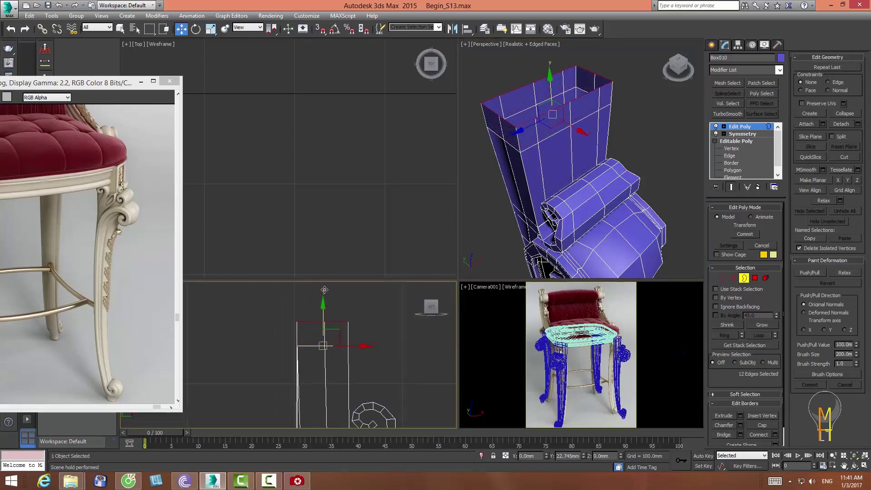
{"action": "left_click_drag", "start_coordinate": [324, 289], "coordinate": [324, 286], "text": "shift"}
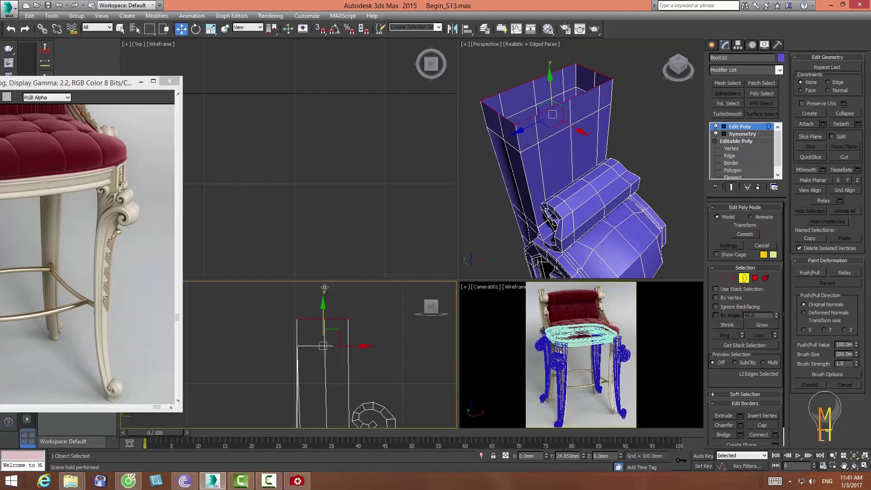
- Move the top vertex ring up and down to adjust the block's height
{"action": "left_click", "coordinate": [721, 277]}
{"action": "left_click_drag", "start_coordinate": [325, 318], "coordinate": [328, 304]}
{"action": "middle_click_drag", "start_coordinate": [352, 352], "coordinate": [343, 310]}
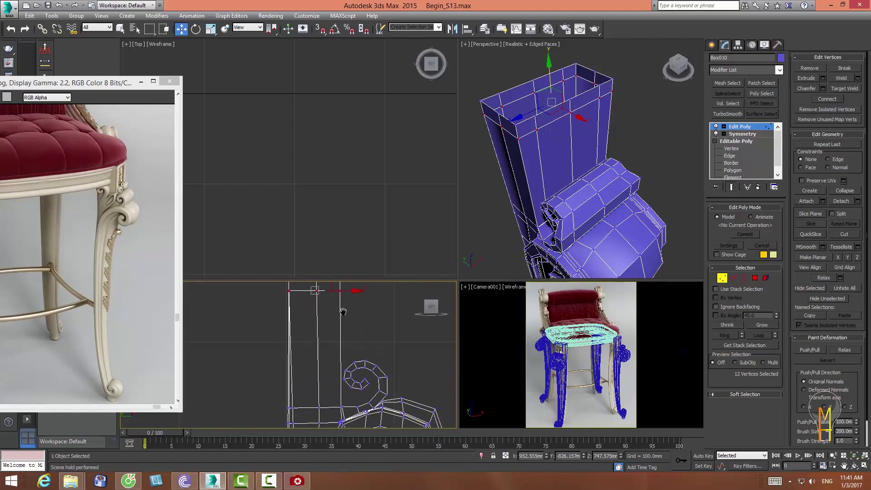
{"action": "middle_click_drag", "start_coordinate": [337, 338], "coordinate": [336, 332]}
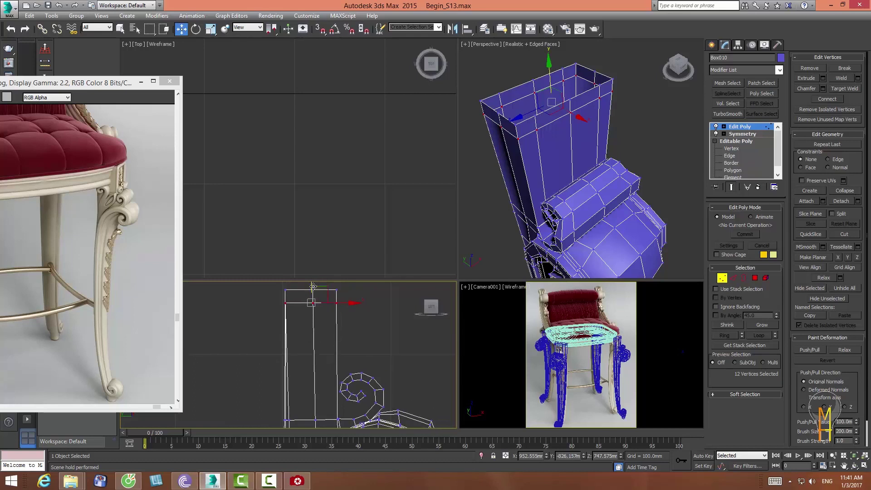
{"action": "left_click_drag", "start_coordinate": [312, 286], "coordinate": [313, 286]}
{"action": "middle_click_drag", "start_coordinate": [307, 286], "coordinate": [312, 311]}
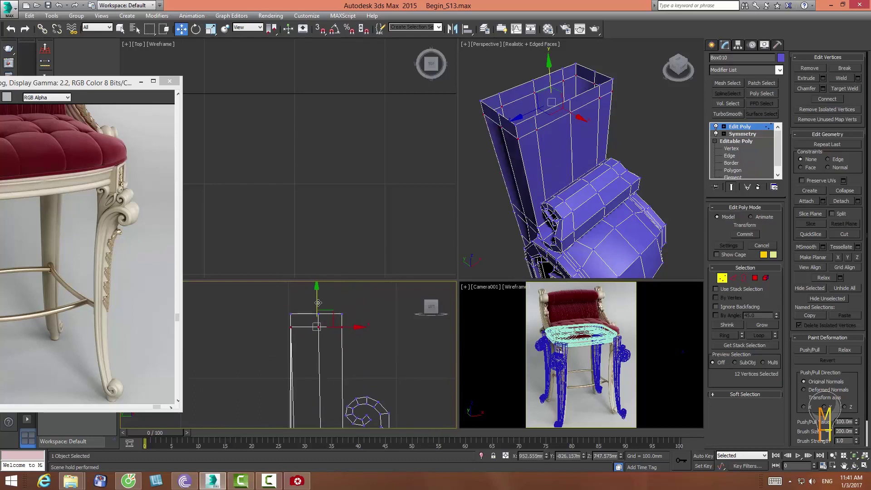
{"action": "left_click_drag", "start_coordinate": [318, 303], "coordinate": [330, 384]}
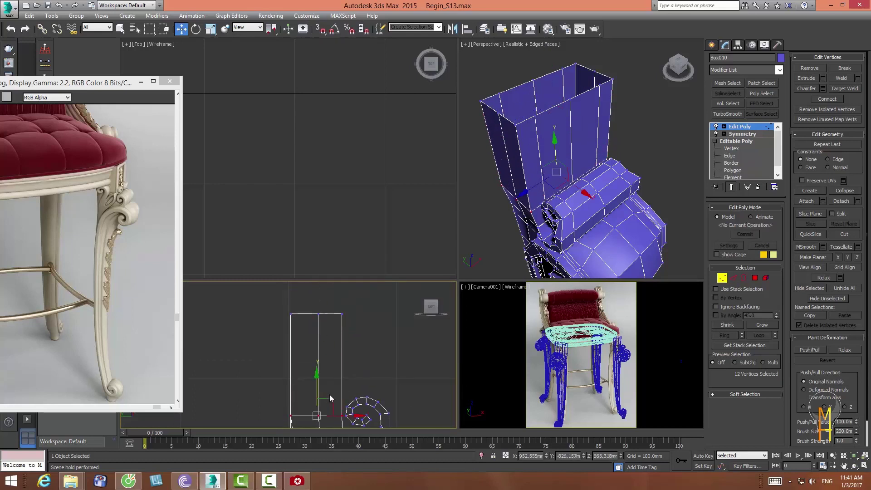
{"action": "middle_click_drag", "start_coordinate": [330, 377], "coordinate": [331, 323]}
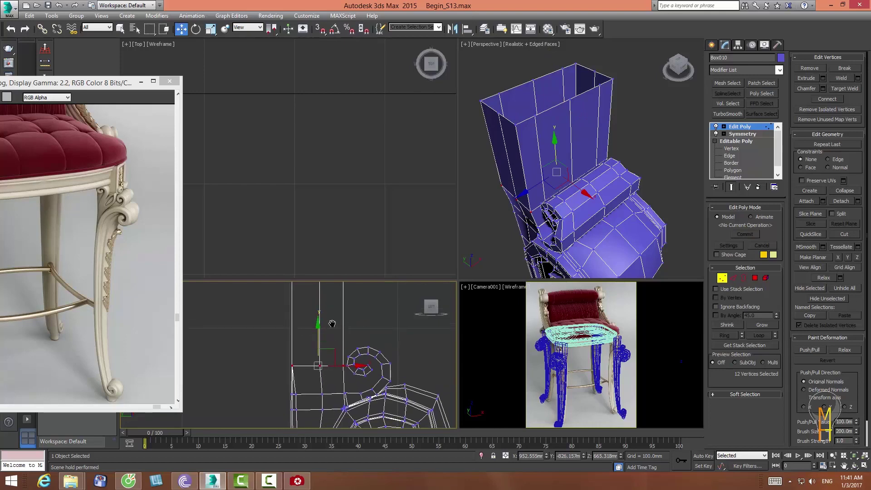
{"action": "left_click_drag", "start_coordinate": [318, 338], "coordinate": [319, 250]}
{"action": "middle_click_drag", "start_coordinate": [332, 324], "coordinate": [335, 357]}
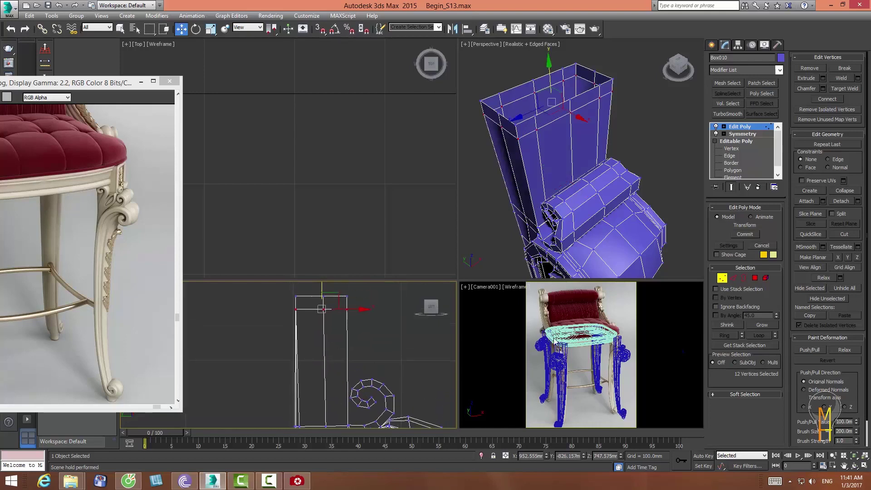
- Orbit to a side view of the block and select one of its vertical edges
{"action": "left_click", "coordinate": [854, 465]}
{"action": "left_click_drag", "start_coordinate": [580, 158], "coordinate": [609, 140]}
{"action": "key", "text": "w"}
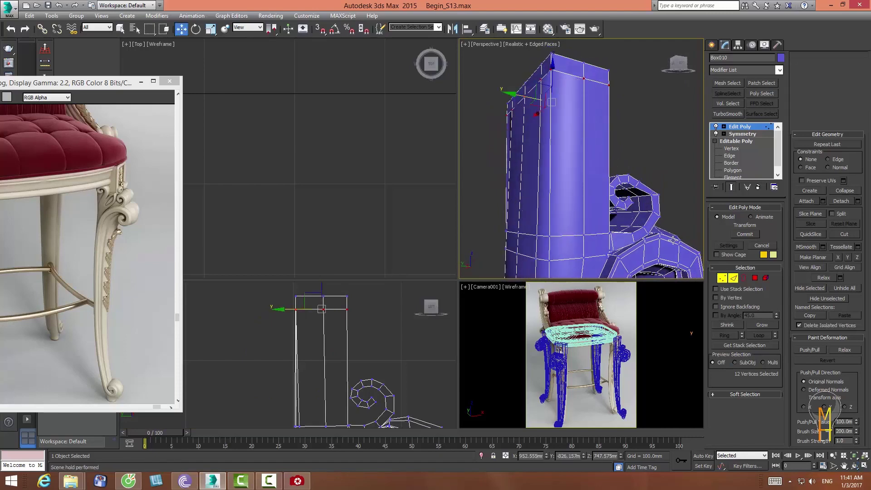
{"action": "left_click", "coordinate": [732, 277]}
{"action": "left_click", "coordinate": [583, 200]}
- Ring the vertical edges and connect them with one horizontal loop slid into position
{"action": "left_click", "coordinate": [724, 335]}
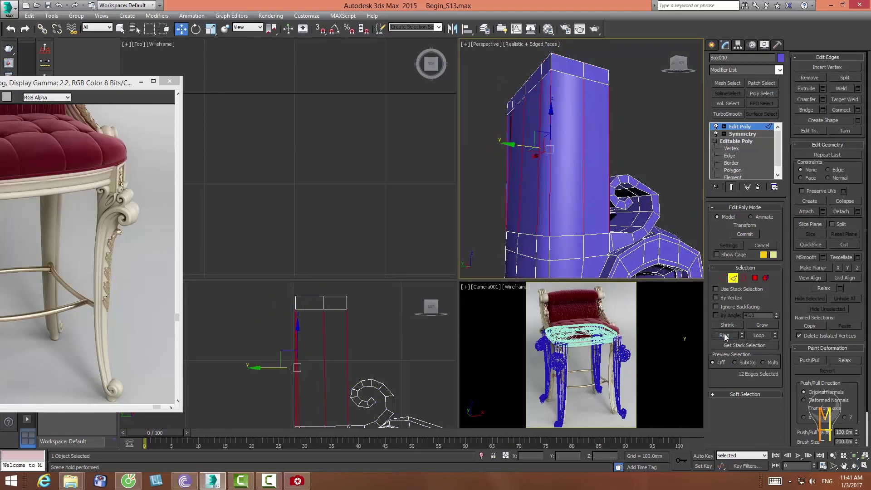
{"action": "left_click", "coordinate": [857, 110]}
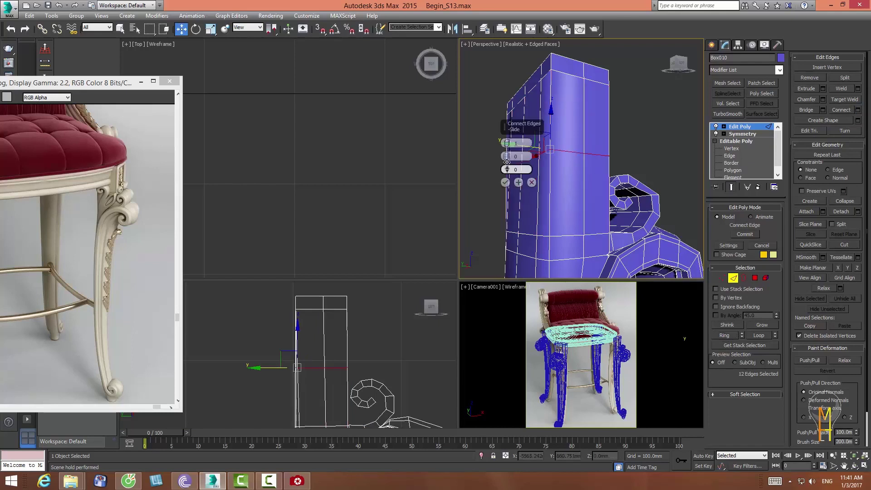
{"action": "mouse_move", "coordinate": [507, 156]}
{"action": "left_mouse_down"}
{"action": "mouse_move", "coordinate": [519, 61]}
{"action": "mouse_move", "coordinate": [523, 82]}
{"action": "left_mouse_up"}
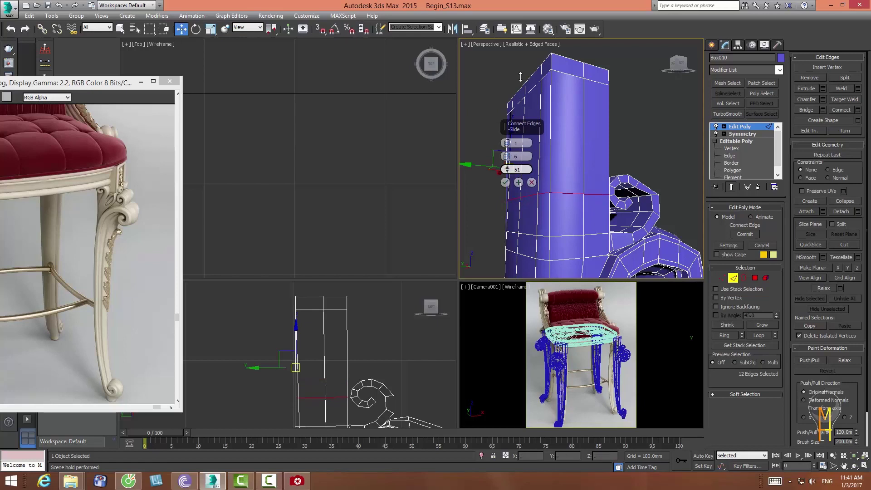
{"action": "left_click", "coordinate": [505, 182]}
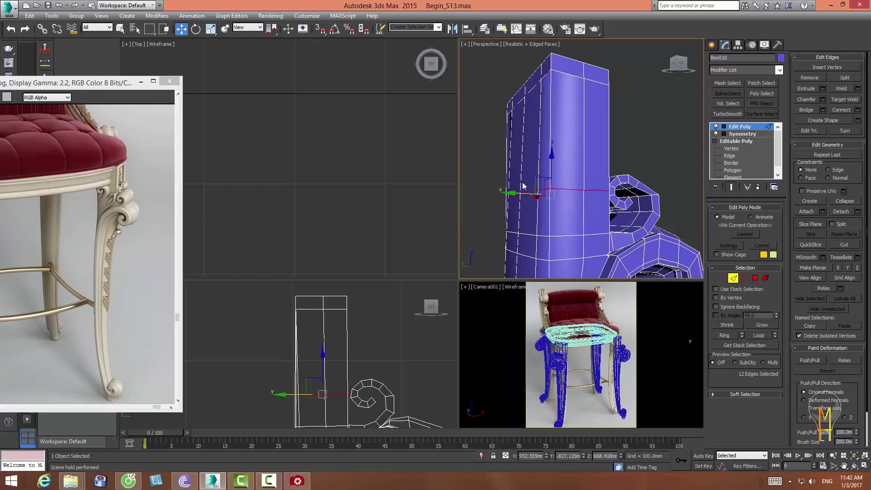
- Chamfer the new loop with 1 segment at about 6.673mm, then frame the selection
{"action": "left_click", "coordinate": [822, 99]}
{"action": "left_click_drag", "start_coordinate": [507, 170], "coordinate": [507, 173]}
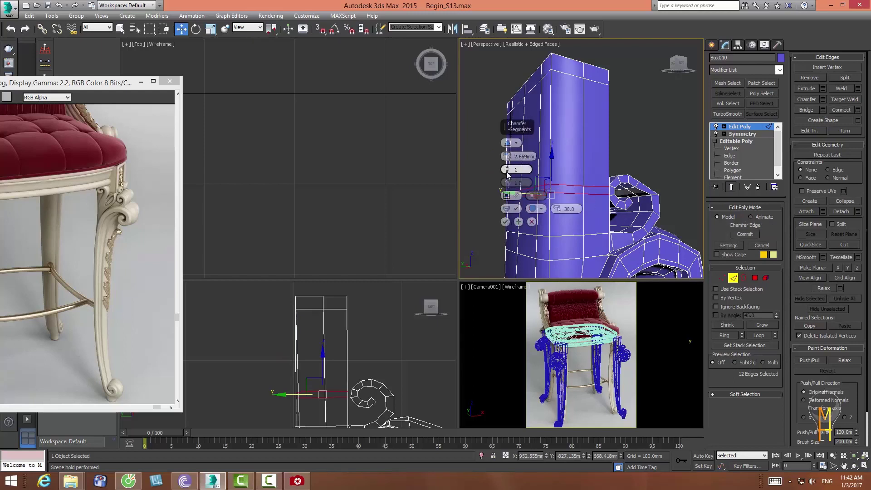
{"action": "right_click", "coordinate": [507, 156]}
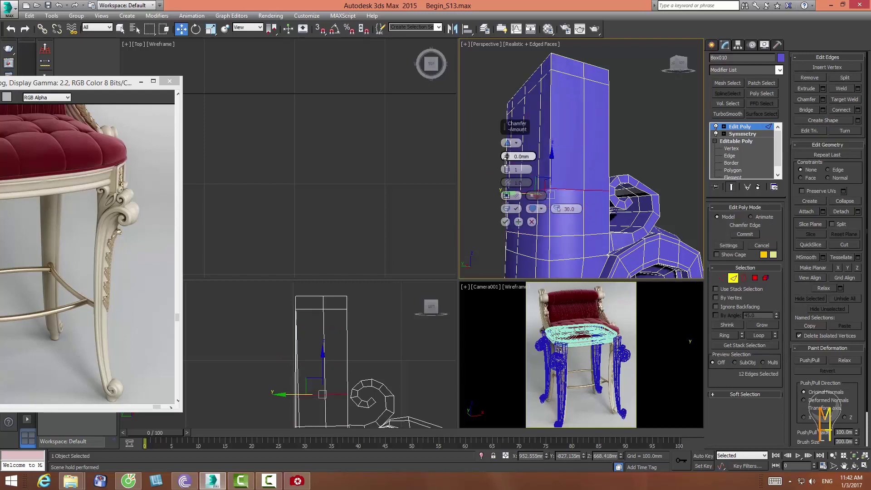
{"action": "left_click_drag", "start_coordinate": [507, 157], "coordinate": [508, 156]}
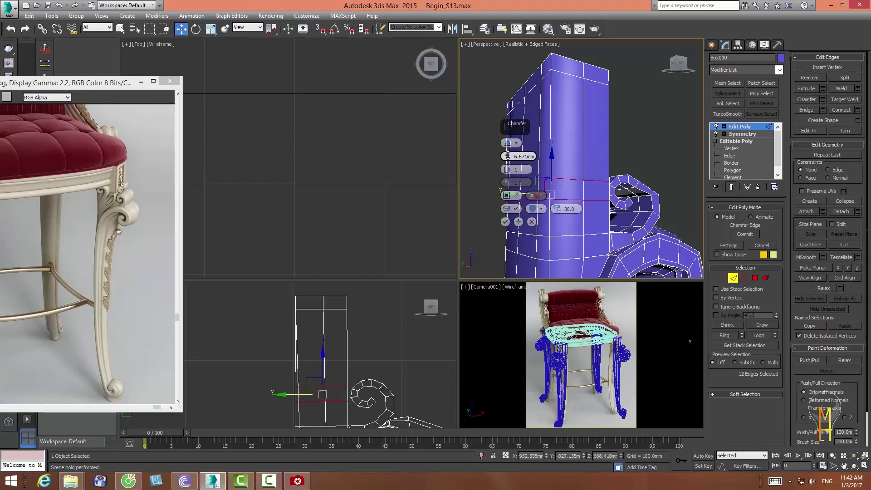
{"action": "left_click", "coordinate": [504, 222]}
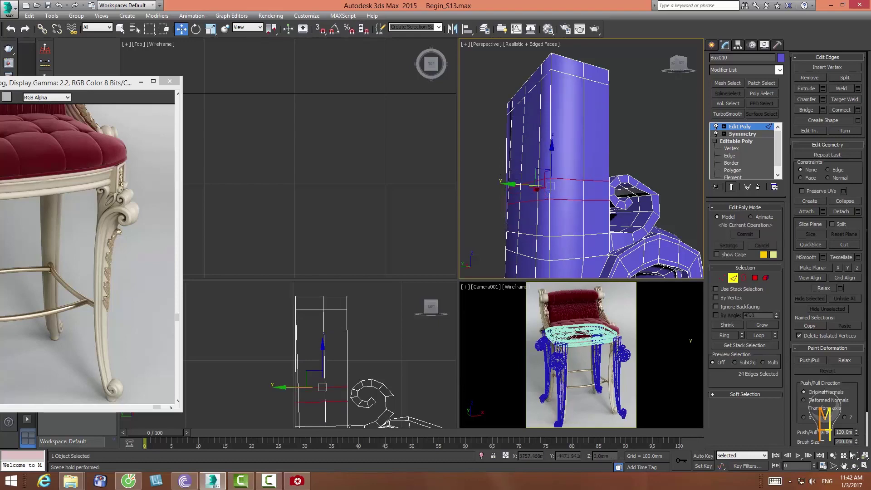
{"action": "left_click", "coordinate": [853, 466]}
{"action": "left_click_drag", "start_coordinate": [540, 181], "coordinate": [585, 183]}
{"action": "key", "text": "w"}
{"action": "key", "text": "z"}
{"action": "left_click_drag", "start_coordinate": [271, 28], "coordinate": [271, 60]}
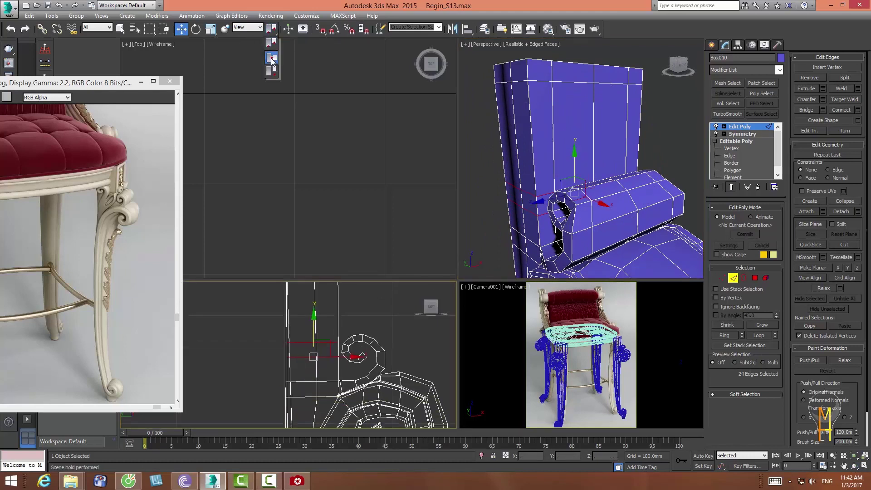
{"action": "left_click", "coordinate": [272, 61]}
{"action": "key", "text": "r"}
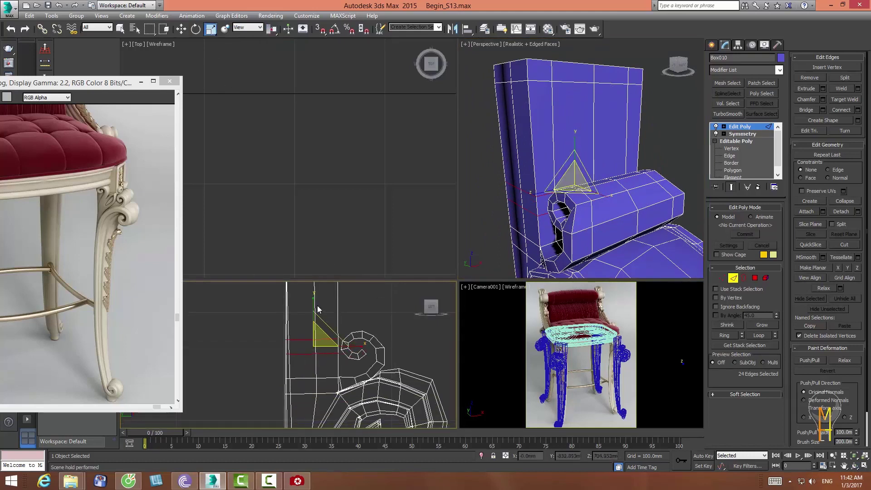
{"action": "middle_click_drag", "start_coordinate": [381, 365], "coordinate": [383, 388]}
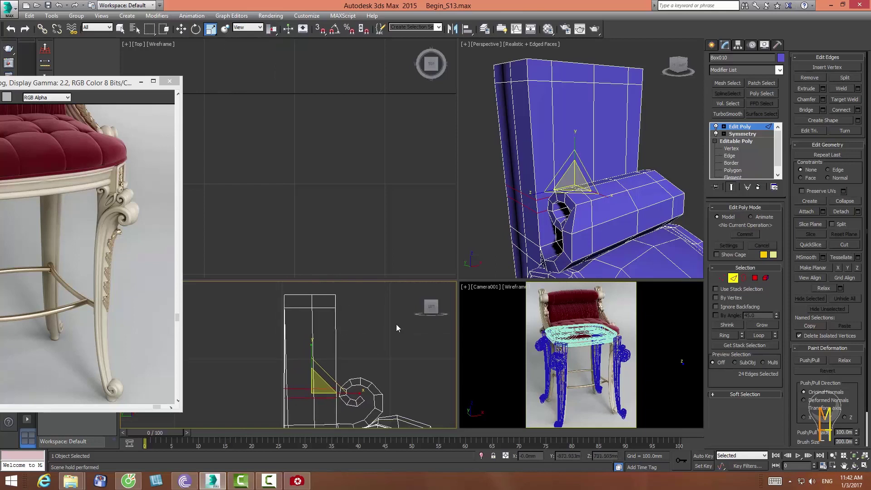
{"action": "key", "text": "1"}
{"action": "left_click_drag", "start_coordinate": [350, 326], "coordinate": [350, 324]}
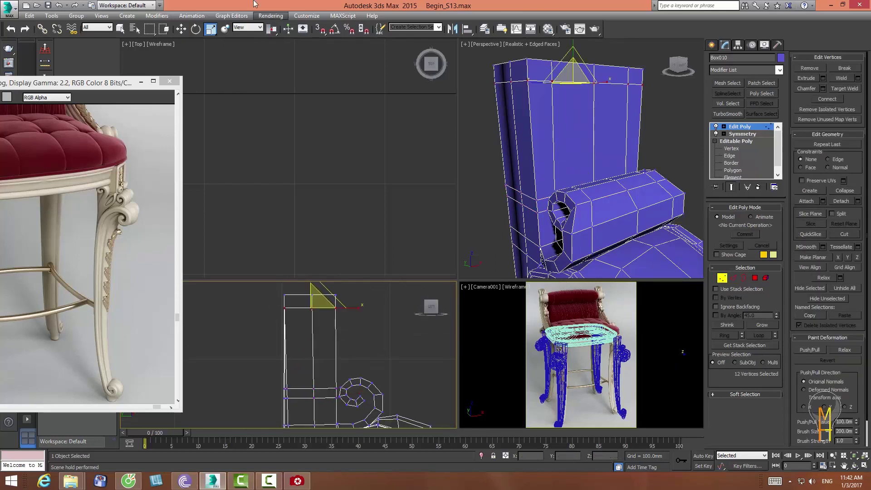
{"action": "key", "text": "w"}
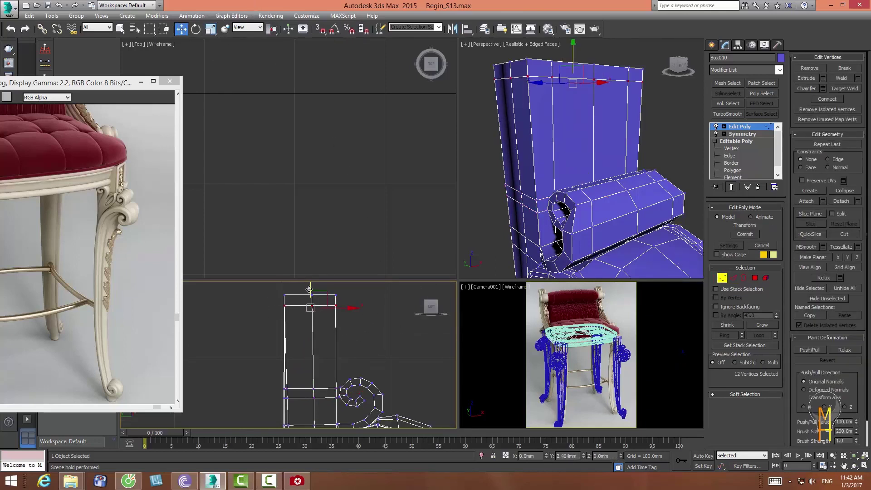
{"action": "left_click", "coordinate": [853, 465]}
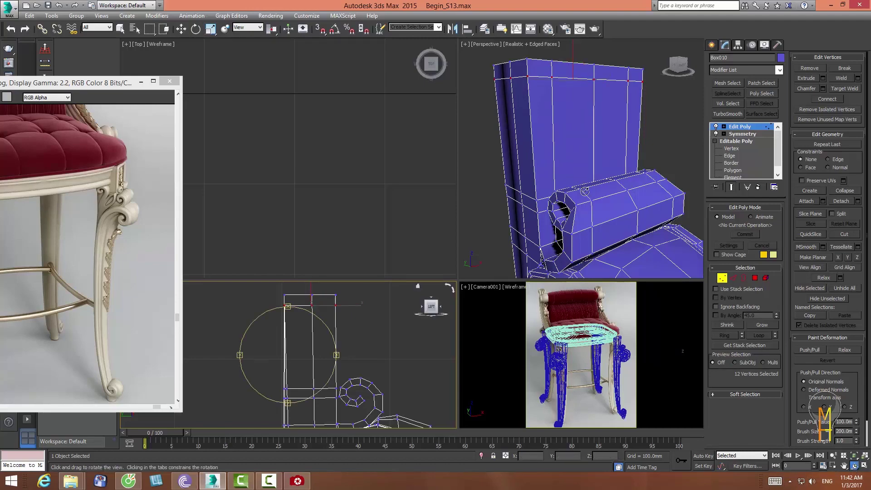
{"action": "mouse_move", "coordinate": [584, 191]}
{"action": "left_mouse_down"}
{"action": "mouse_move", "coordinate": [580, 214]}
{"action": "mouse_move", "coordinate": [592, 197]}
{"action": "mouse_move", "coordinate": [571, 185]}
{"action": "mouse_move", "coordinate": [781, 323]}
{"action": "left_mouse_up"}
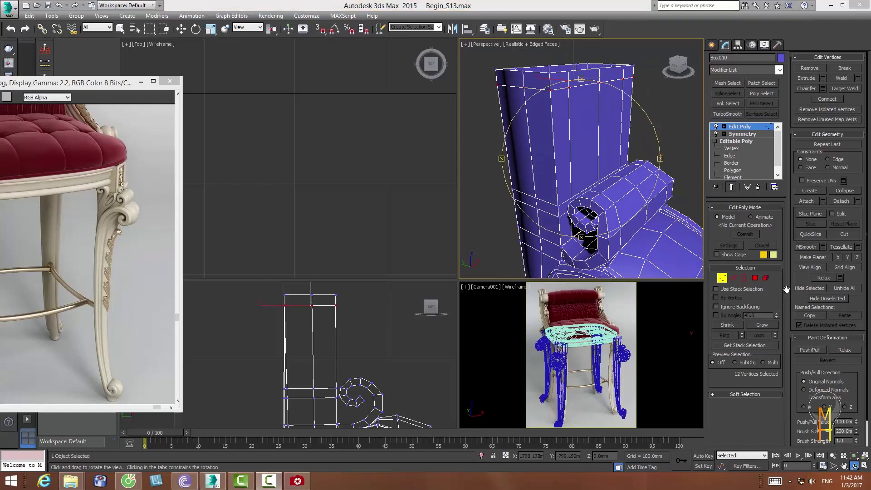
- Select the polygon ring at the scroll's opening and nudge it slightly along X
{"action": "left_click", "coordinate": [754, 278]}
{"action": "key", "text": "w"}
{"action": "left_click", "coordinate": [597, 209]}
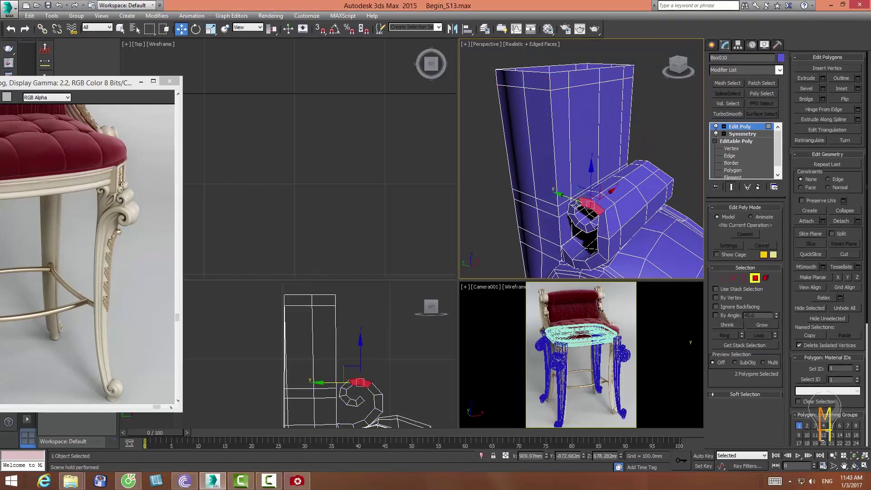
{"action": "left_click", "coordinate": [588, 228], "text": "shift"}
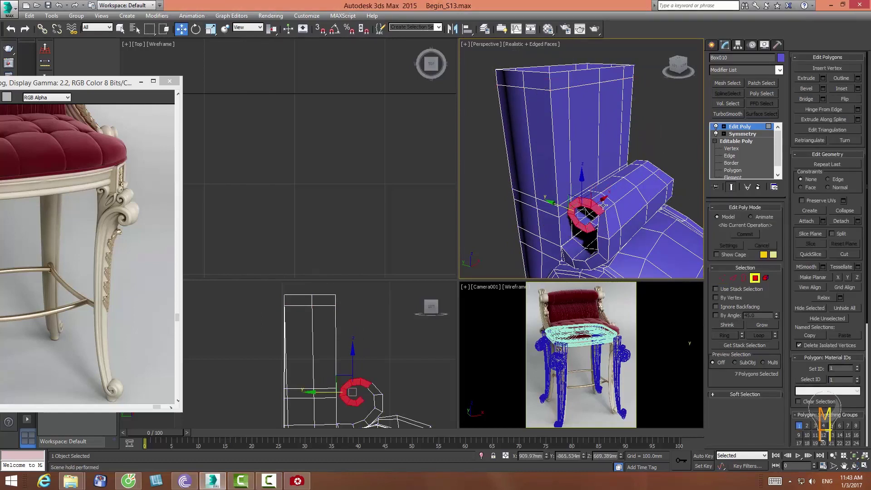
{"action": "left_click_drag", "start_coordinate": [603, 204], "coordinate": [599, 203]}
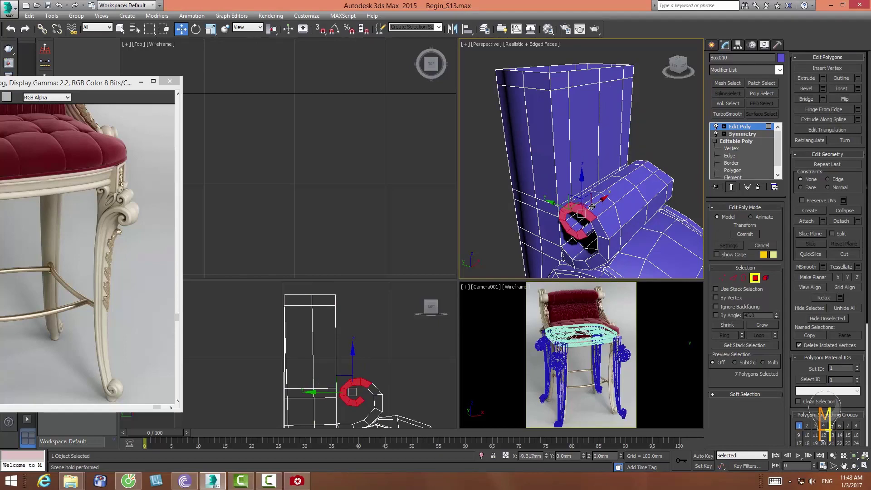
- Orbit closer to the opening and reselect a strip of ring polygons plus two top polygons
{"action": "left_click", "coordinate": [854, 465]}
{"action": "mouse_move", "coordinate": [571, 195]}
{"action": "left_mouse_down"}
{"action": "mouse_move", "coordinate": [523, 195]}
{"action": "mouse_move", "coordinate": [541, 222]}
{"action": "left_mouse_up"}
{"action": "scroll", "coordinate": [523, 196], "scroll_direction": "up", "scroll_amount": 3}
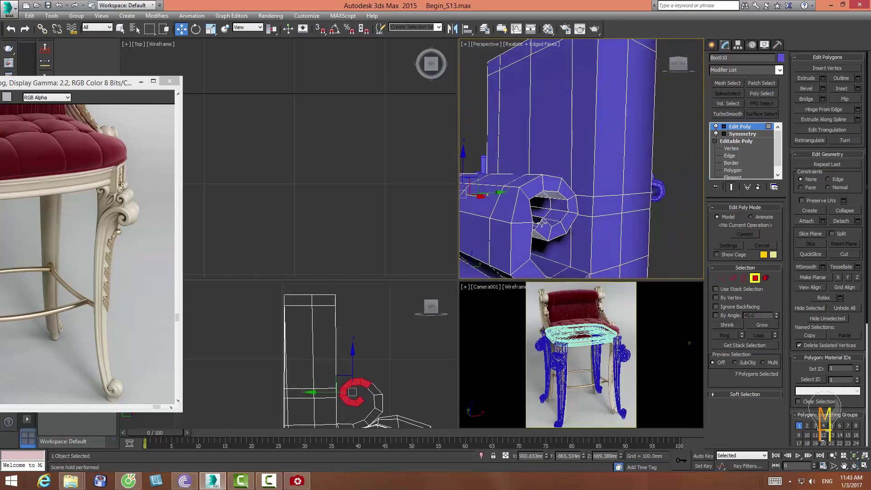
{"action": "left_click", "coordinate": [541, 222]}
{"action": "left_click", "coordinate": [561, 182], "text": "ctrl"}
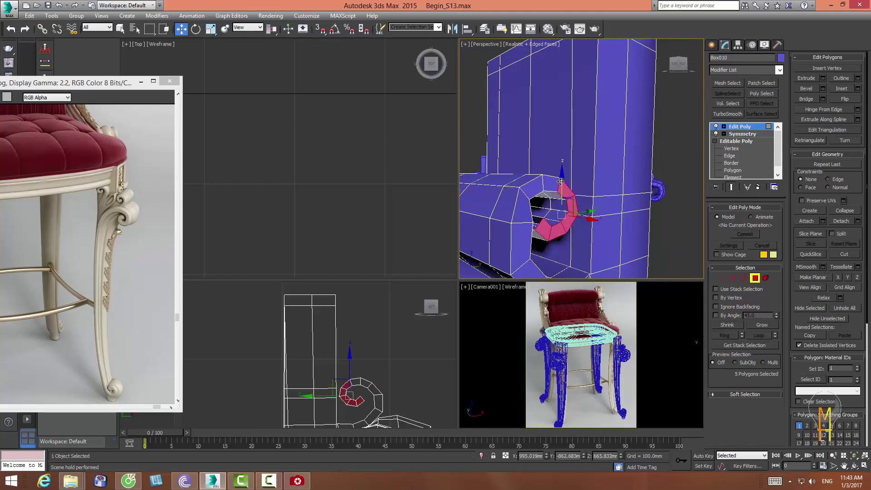
{"action": "left_click", "coordinate": [532, 187], "text": "ctrl"}
- Orbit around the chair back to show the hole and select an edge beside it
{"action": "left_click", "coordinate": [856, 465]}
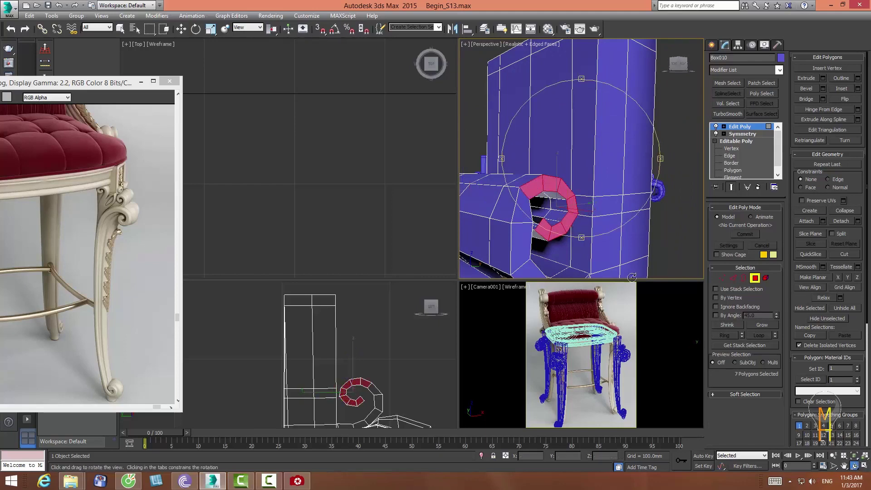
{"action": "mouse_move", "coordinate": [566, 158]}
{"action": "left_mouse_down"}
{"action": "mouse_move", "coordinate": [610, 203]}
{"action": "mouse_move", "coordinate": [621, 200]}
{"action": "left_mouse_up"}
{"action": "right_click", "coordinate": [609, 203]}
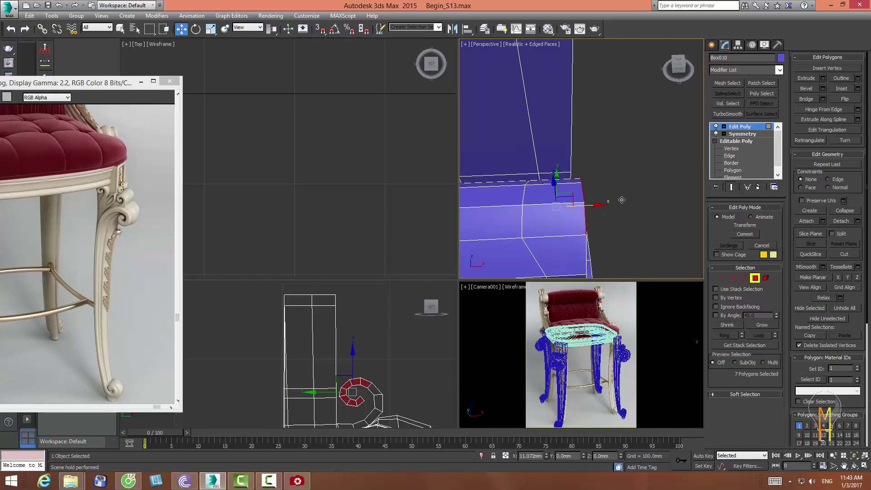
{"action": "scroll", "coordinate": [626, 200], "scroll_direction": "down", "scroll_amount": 4}
{"action": "left_click", "coordinate": [853, 466]}
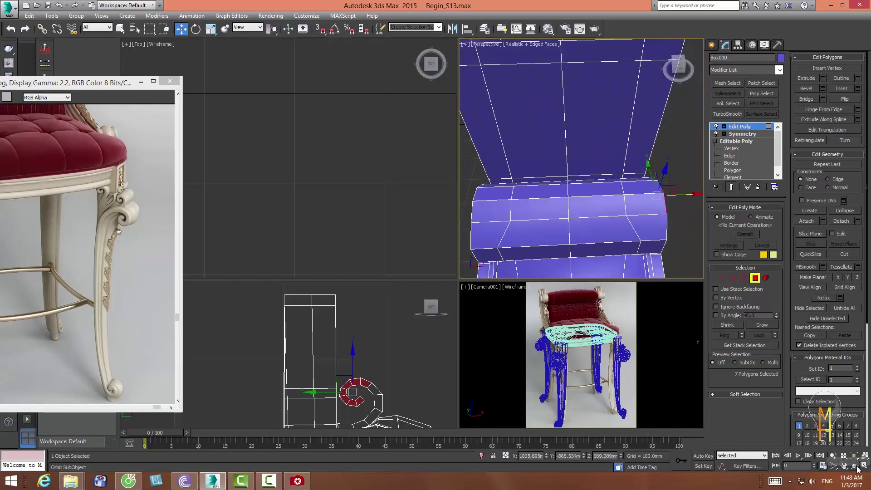
{"action": "left_click_drag", "start_coordinate": [584, 173], "coordinate": [782, 345]}
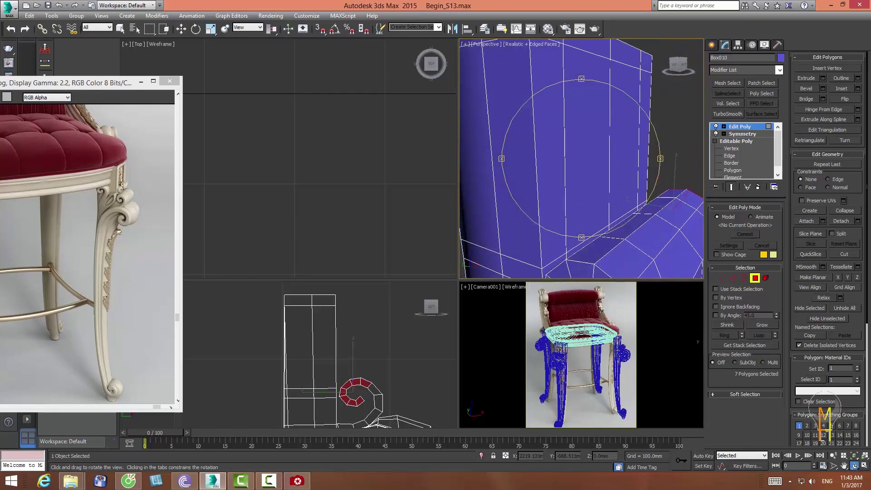
{"action": "left_click_drag", "start_coordinate": [548, 189], "coordinate": [547, 136]}
{"action": "key", "text": "w"}
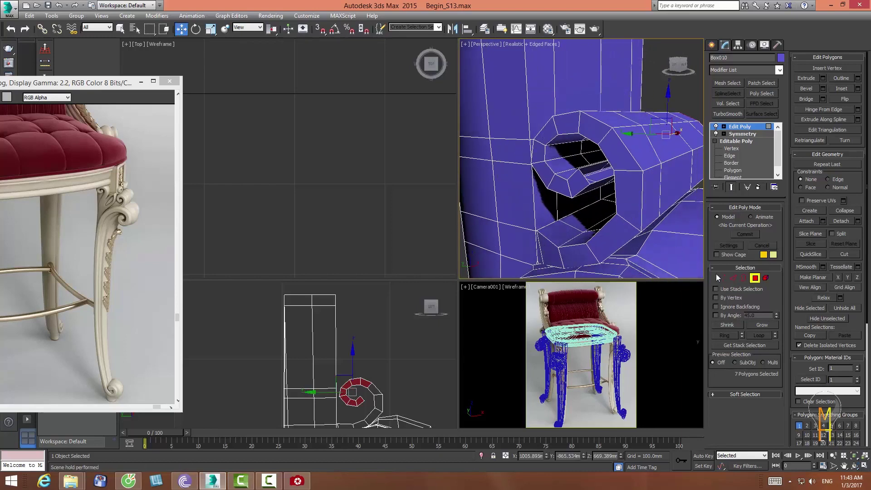
{"action": "left_click", "coordinate": [733, 277]}
{"action": "left_click", "coordinate": [630, 170]}
{"action": "mouse_move", "coordinate": [636, 203]}
{"action": "middle_mouse_down"}
{"action": "mouse_move", "coordinate": [577, 224]}
{"action": "mouse_move", "coordinate": [503, 219]}
{"action": "middle_mouse_up"}
{"action": "left_click", "coordinate": [854, 466]}
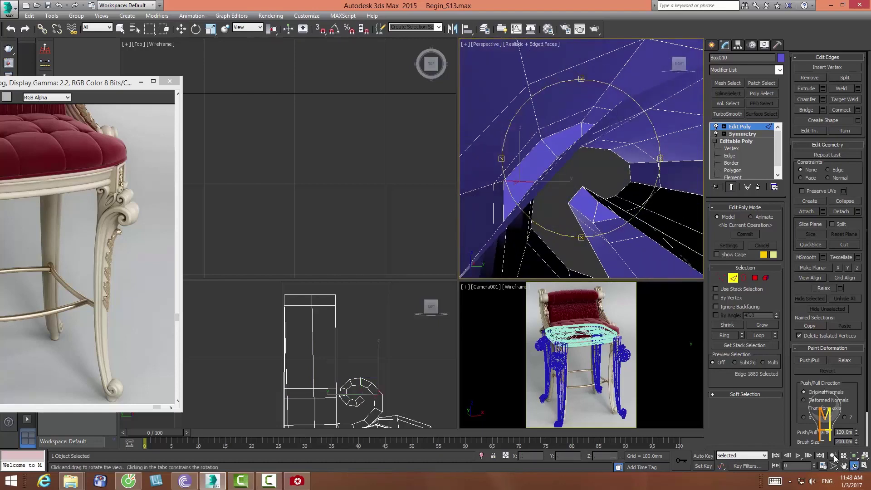
- Select two adjacent edge rings running along the leg's curled scroll
{"action": "key", "text": "w"}
{"action": "key", "text": "z"}
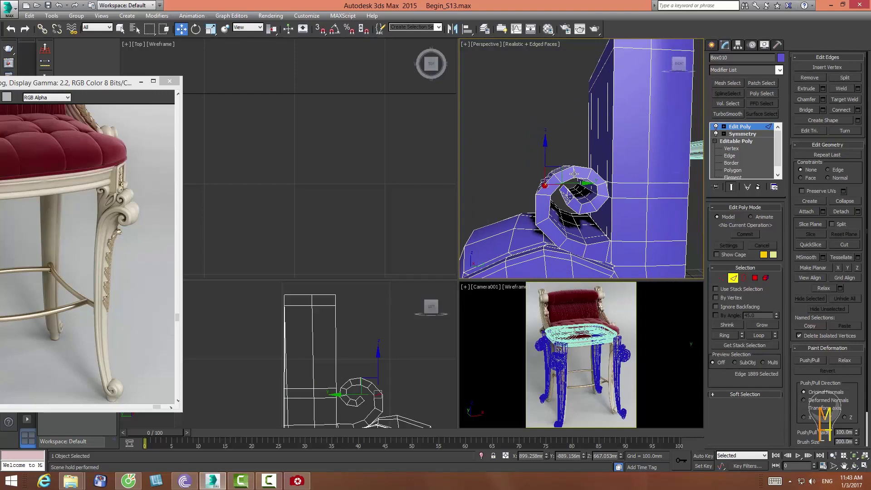
{"action": "left_click", "coordinate": [573, 174], "text": "ctrl"}
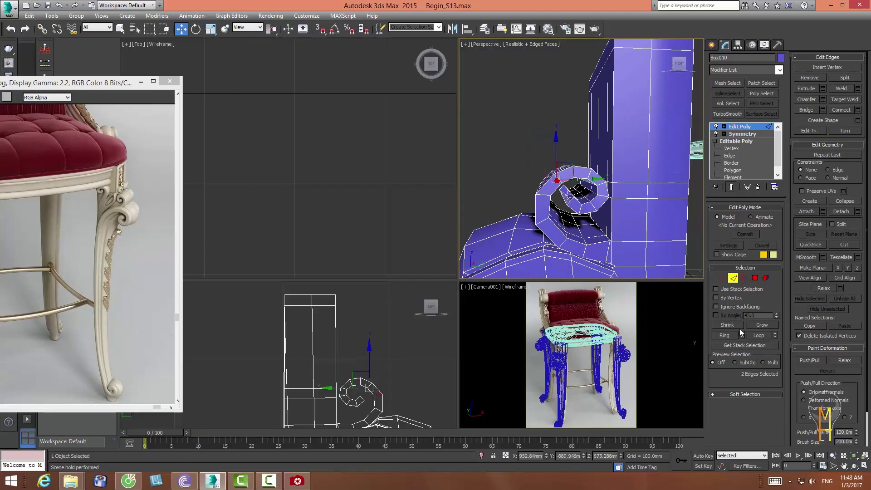
{"action": "left_click", "coordinate": [726, 335]}
{"action": "left_click", "coordinate": [854, 465]}
{"action": "left_click_drag", "start_coordinate": [671, 254], "coordinate": [711, 191]}
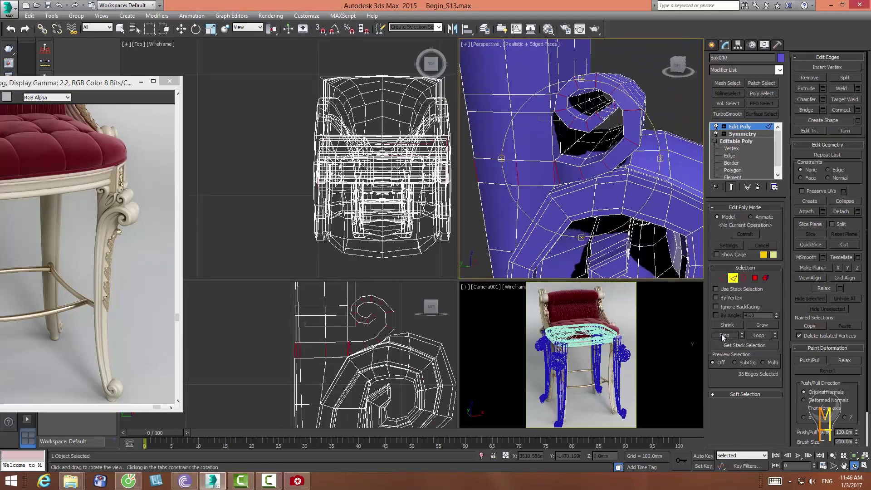
{"action": "left_click", "coordinate": [723, 335]}
{"action": "mouse_move", "coordinate": [566, 175]}
{"action": "left_mouse_down"}
{"action": "mouse_move", "coordinate": [559, 169]}
{"action": "mouse_move", "coordinate": [589, 177]}
{"action": "left_mouse_up"}
{"action": "key", "text": "w"}
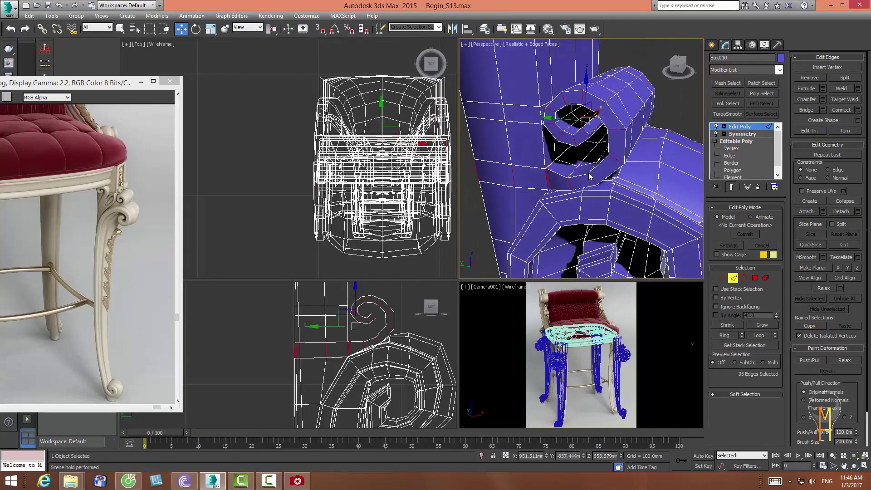
- Connect the selected rings with 2 segments, pinch 62 and slide 0
{"action": "left_click", "coordinate": [857, 110]}
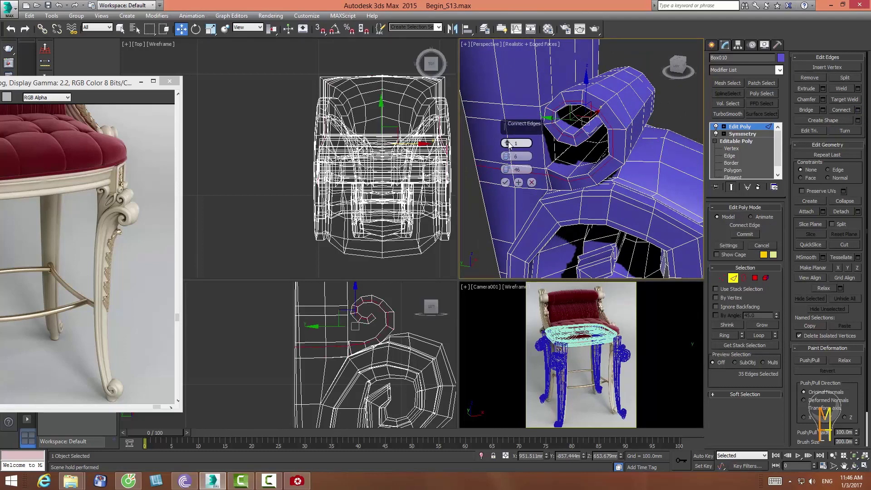
{"action": "left_click", "coordinate": [507, 142]}
{"action": "right_click", "coordinate": [506, 156]}
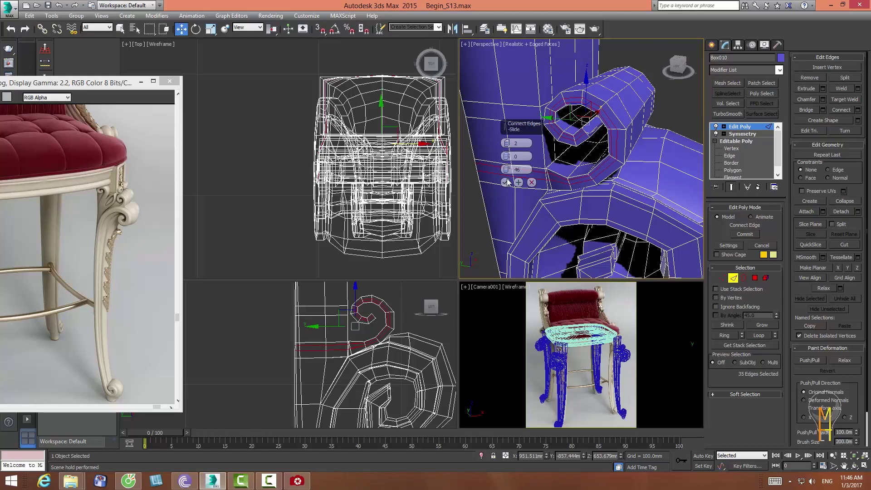
{"action": "right_click", "coordinate": [506, 169]}
{"action": "left_click_drag", "start_coordinate": [508, 139], "coordinate": [511, 41]}
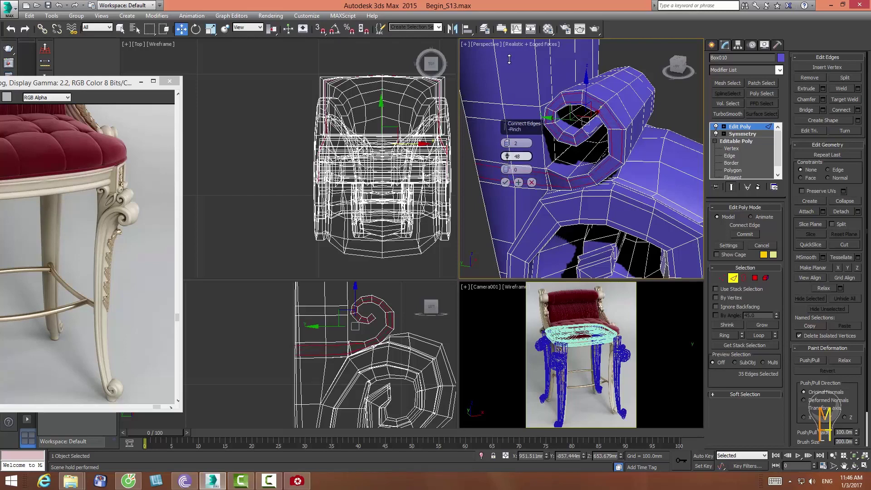
{"action": "left_click", "coordinate": [505, 182]}
{"action": "left_click", "coordinate": [854, 466]}
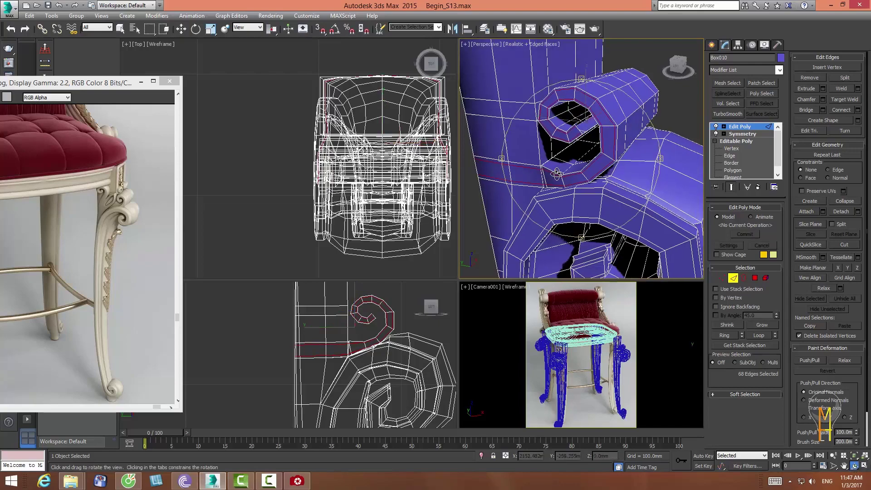
{"action": "mouse_move", "coordinate": [603, 173]}
{"action": "left_mouse_down"}
{"action": "mouse_move", "coordinate": [585, 168]}
{"action": "mouse_move", "coordinate": [540, 188]}
{"action": "mouse_move", "coordinate": [582, 152]}
{"action": "left_mouse_up"}
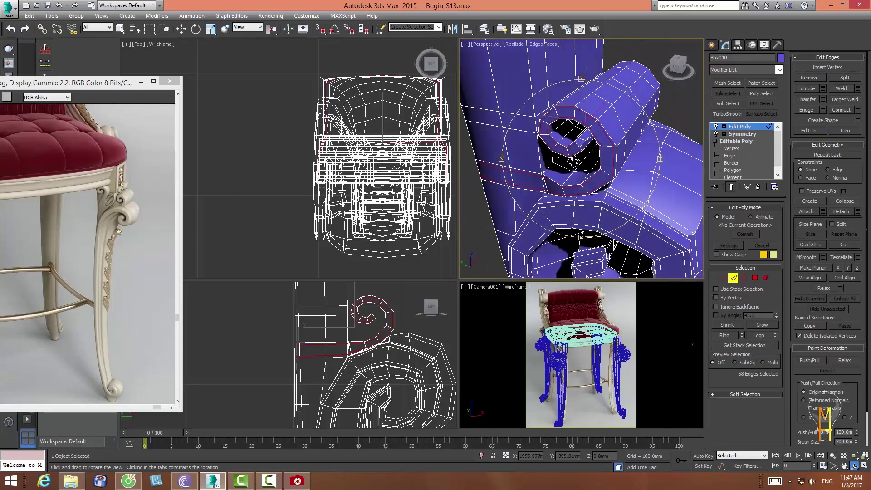
- Undo and redo the last connection, then connect another edge ring on the scroll strand
{"action": "left_click", "coordinate": [12, 32]}
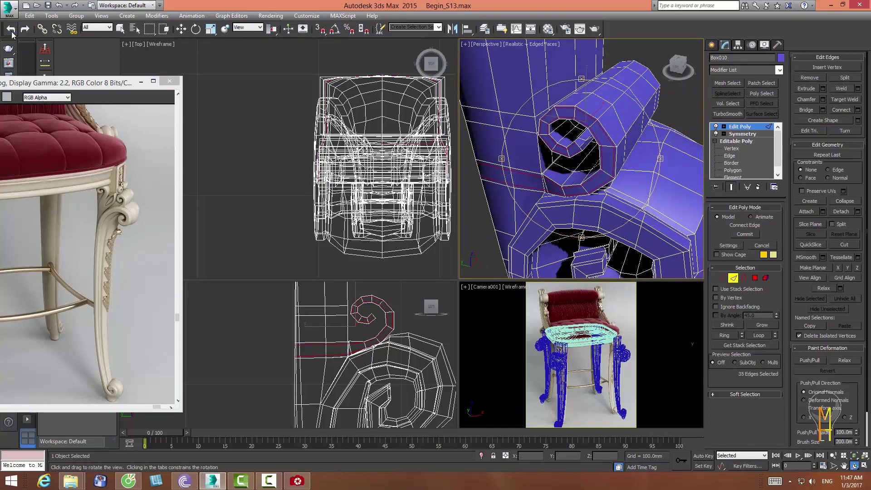
{"action": "left_click", "coordinate": [25, 31]}
{"action": "mouse_move", "coordinate": [568, 147]}
{"action": "left_mouse_down"}
{"action": "mouse_move", "coordinate": [568, 137]}
{"action": "mouse_move", "coordinate": [516, 145]}
{"action": "left_mouse_up"}
{"action": "key", "text": "w"}
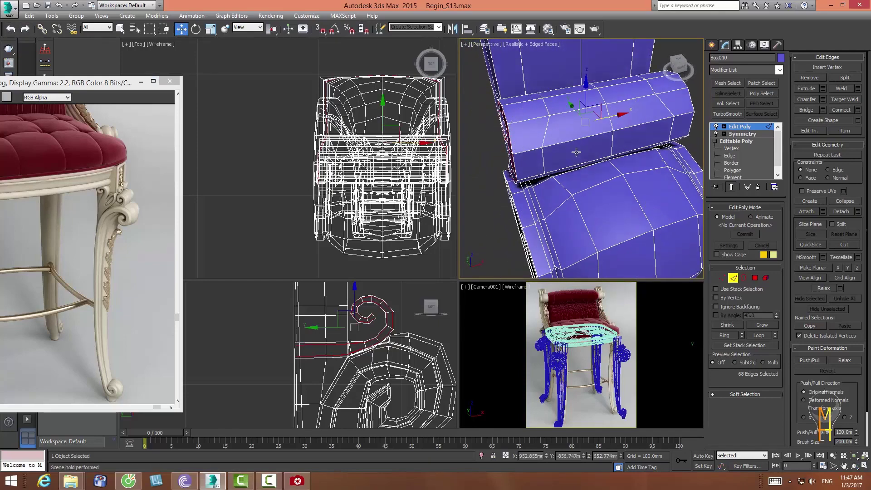
{"action": "left_click", "coordinate": [720, 279]}
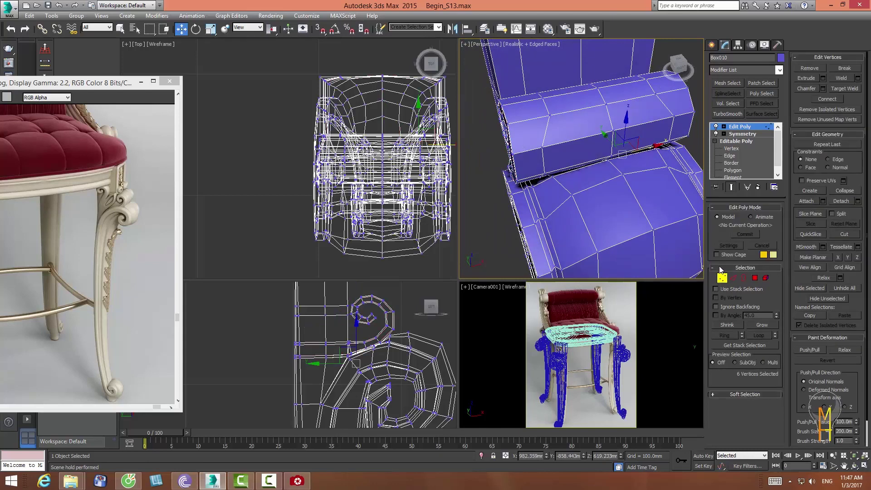
{"action": "key", "text": "2"}
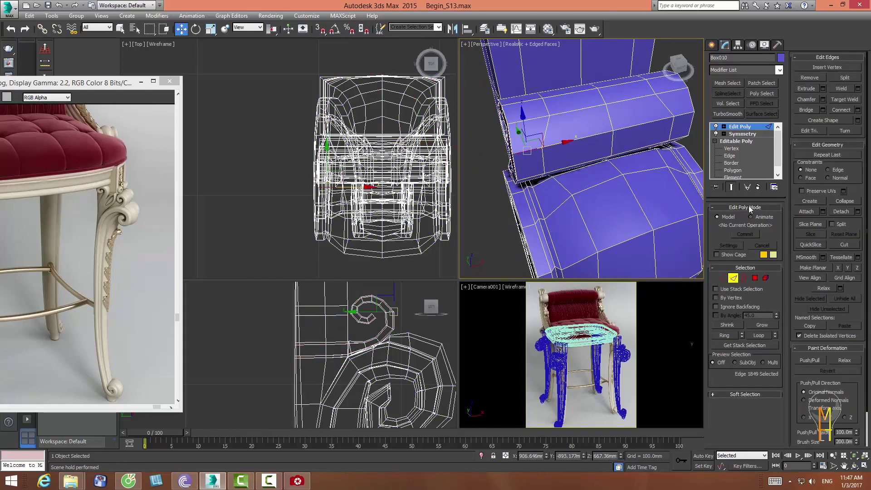
{"action": "left_click", "coordinate": [725, 335]}
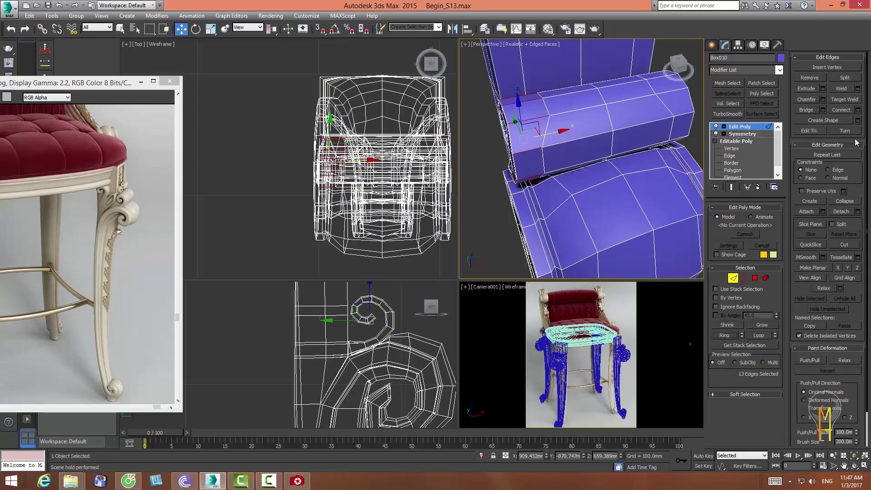
{"action": "left_click", "coordinate": [857, 110]}
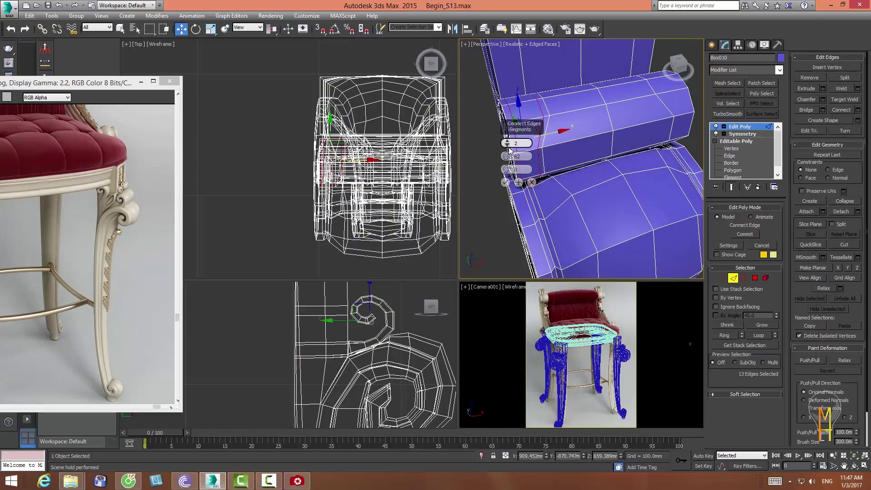
{"action": "left_click_drag", "start_coordinate": [506, 156], "coordinate": [504, 28]}
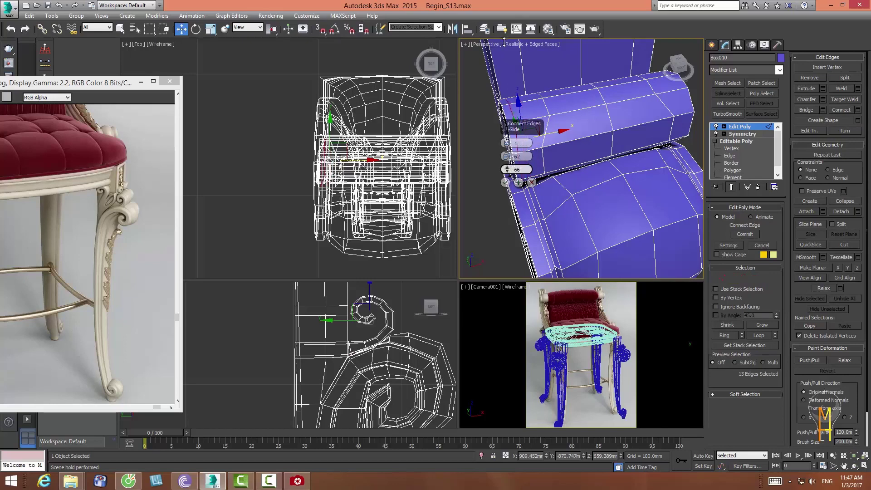
{"action": "left_click", "coordinate": [505, 182]}
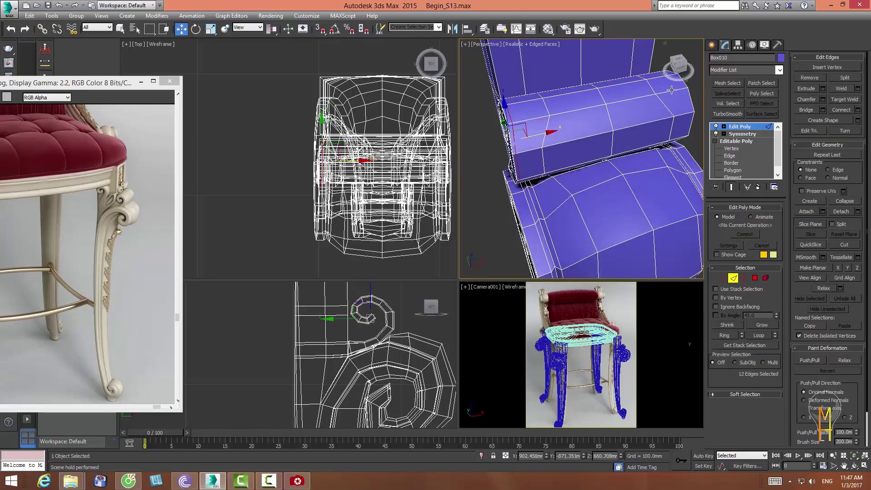
- Add an edge loop around the scroll's ring with slide -72, shifted toward one end
{"action": "left_click", "coordinate": [730, 338]}
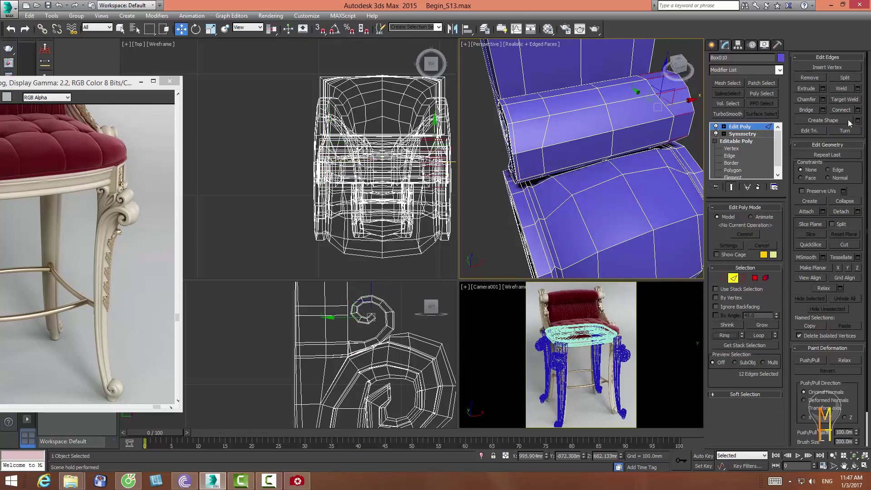
{"action": "left_click", "coordinate": [858, 110]}
{"action": "left_click_drag", "start_coordinate": [506, 169], "coordinate": [550, 319]}
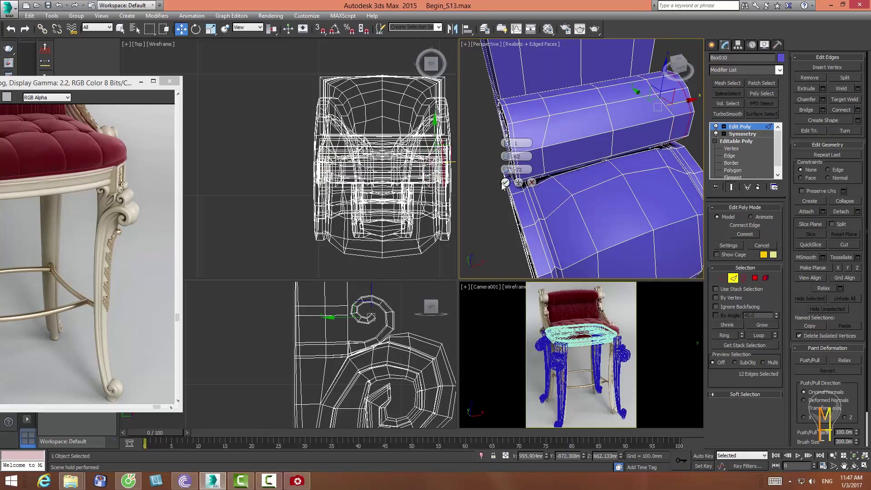
{"action": "left_click", "coordinate": [505, 182]}
{"action": "key", "text": "shift+z"}
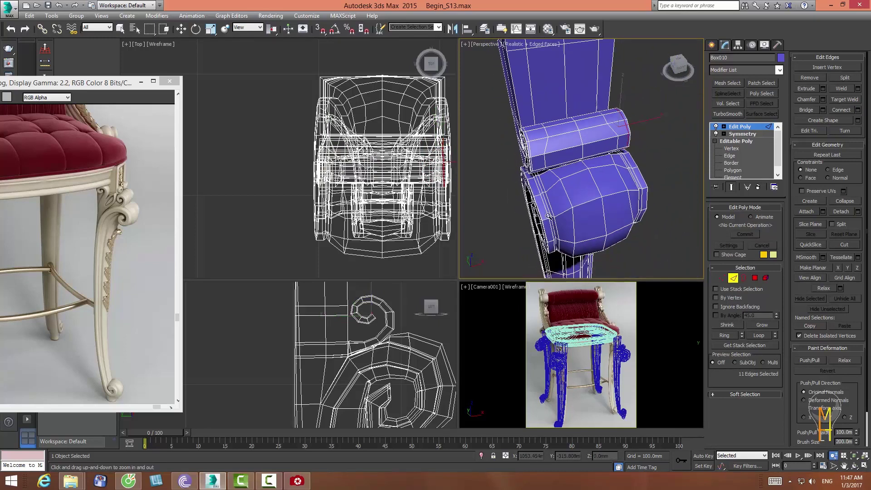
{"action": "left_click", "coordinate": [854, 466]}
{"action": "mouse_move", "coordinate": [594, 150]}
{"action": "left_mouse_down"}
{"action": "mouse_move", "coordinate": [577, 142]}
{"action": "mouse_move", "coordinate": [580, 154]}
{"action": "left_mouse_up"}
- Select the six faces forming the U-shaped border on the leg's upper block
{"action": "key", "text": "w"}
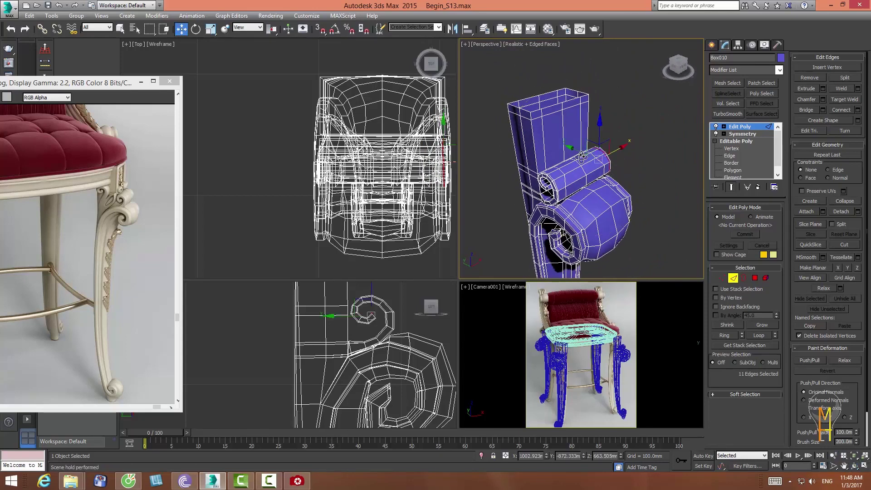
{"action": "left_click", "coordinate": [754, 277]}
{"action": "left_click", "coordinate": [538, 136]}
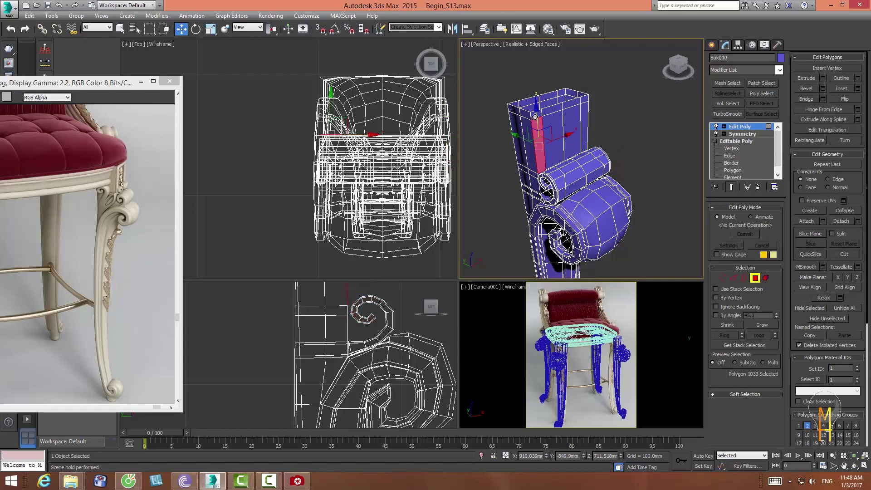
{"action": "left_click", "coordinate": [539, 115], "text": "ctrl"}
{"action": "left_click", "coordinate": [555, 111], "text": "ctrl"}
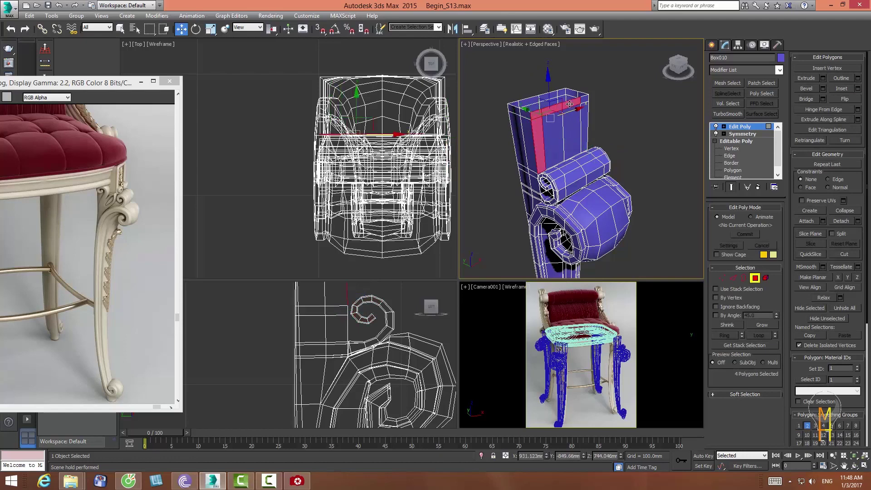
{"action": "left_click", "coordinate": [586, 103], "text": "ctrl"}
{"action": "left_click", "coordinate": [583, 127], "text": "ctrl"}
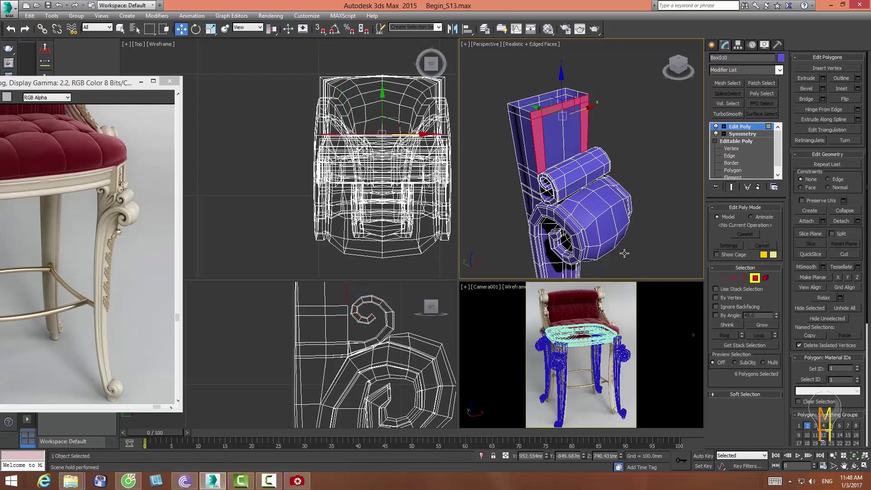
{"action": "left_click", "coordinate": [854, 466]}
{"action": "mouse_move", "coordinate": [603, 136]}
{"action": "left_mouse_down"}
{"action": "mouse_move", "coordinate": [630, 152]}
{"action": "mouse_move", "coordinate": [627, 169]}
{"action": "mouse_move", "coordinate": [613, 180]}
{"action": "mouse_move", "coordinate": [584, 161]}
{"action": "left_mouse_up"}
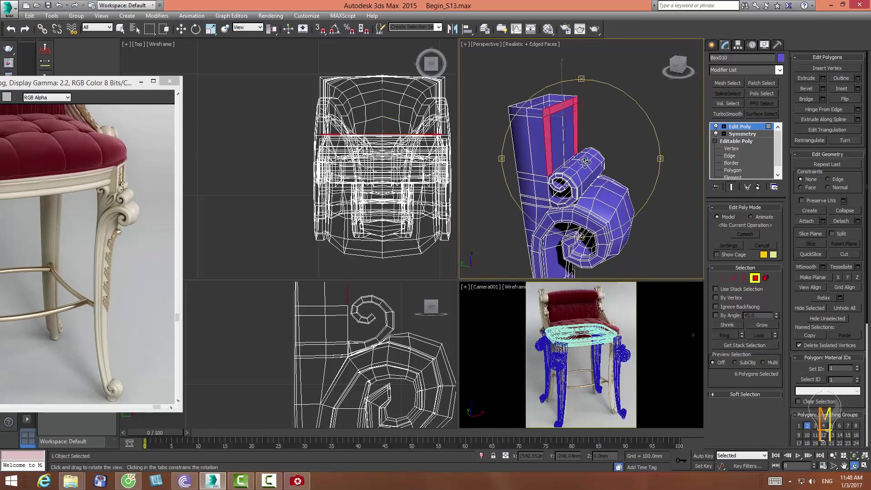
- Extrude the selected U-shaped faces outward by 21.598mm
{"action": "left_click", "coordinate": [822, 78]}
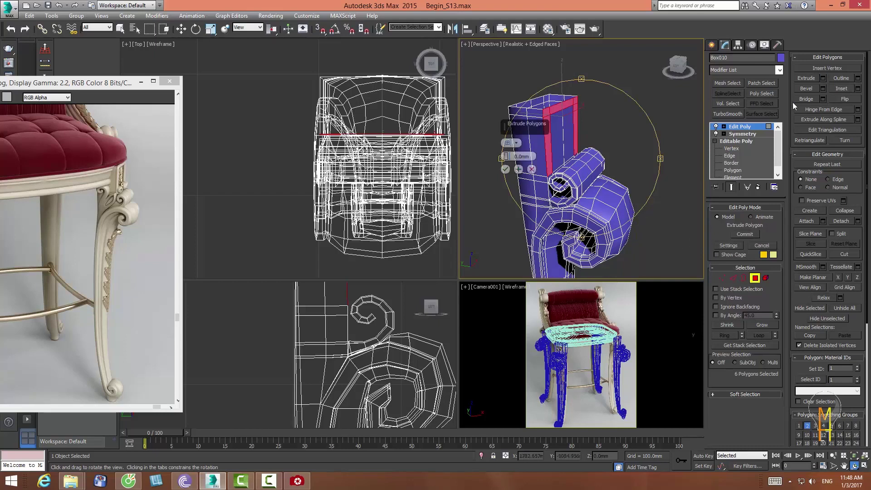
{"action": "left_click_drag", "start_coordinate": [507, 157], "coordinate": [507, 161]}
{"action": "left_click", "coordinate": [505, 169]}
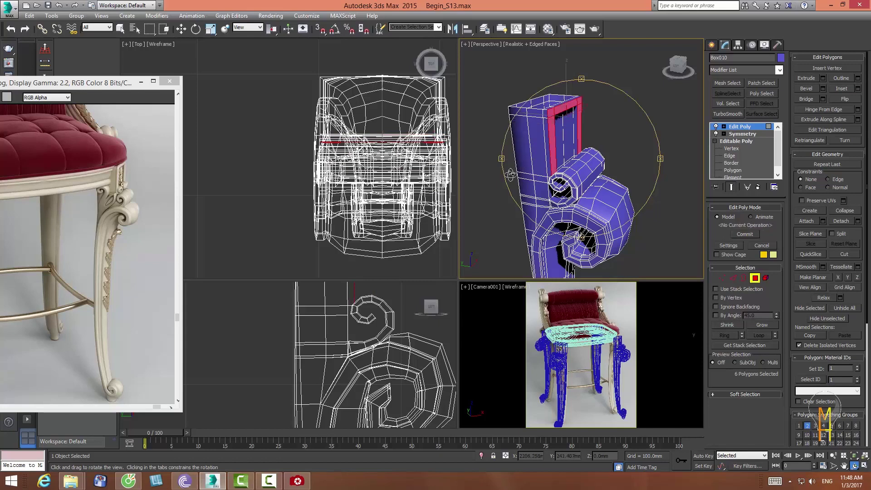
{"action": "mouse_move", "coordinate": [589, 164]}
{"action": "left_mouse_down"}
{"action": "mouse_move", "coordinate": [597, 189]}
{"action": "mouse_move", "coordinate": [606, 178]}
{"action": "left_mouse_up"}
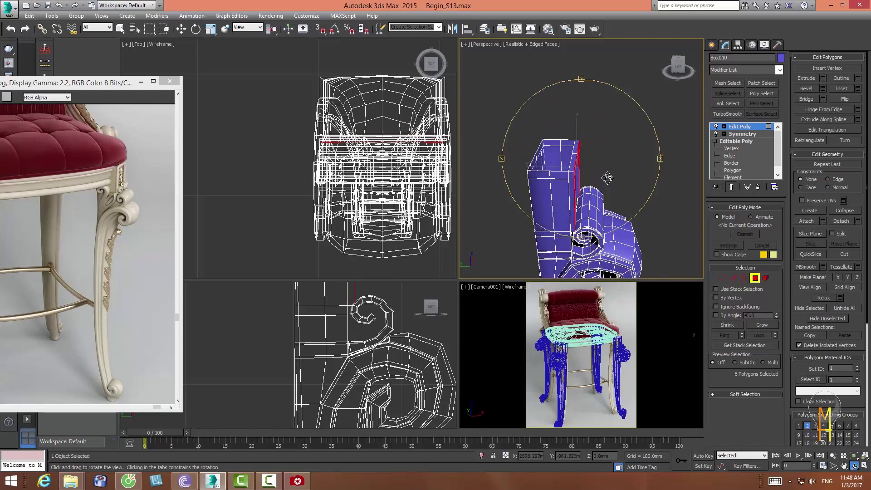
{"action": "key", "text": "w"}
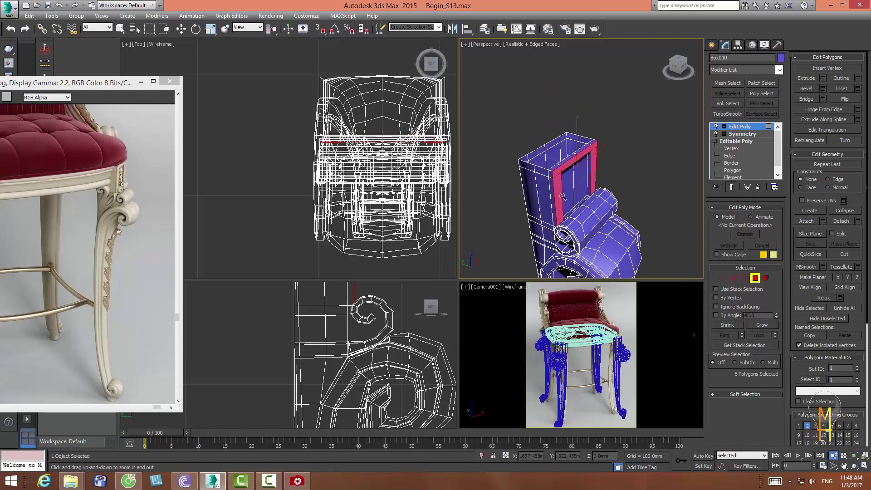
{"action": "scroll", "coordinate": [545, 201], "scroll_direction": "up", "scroll_amount": 5}
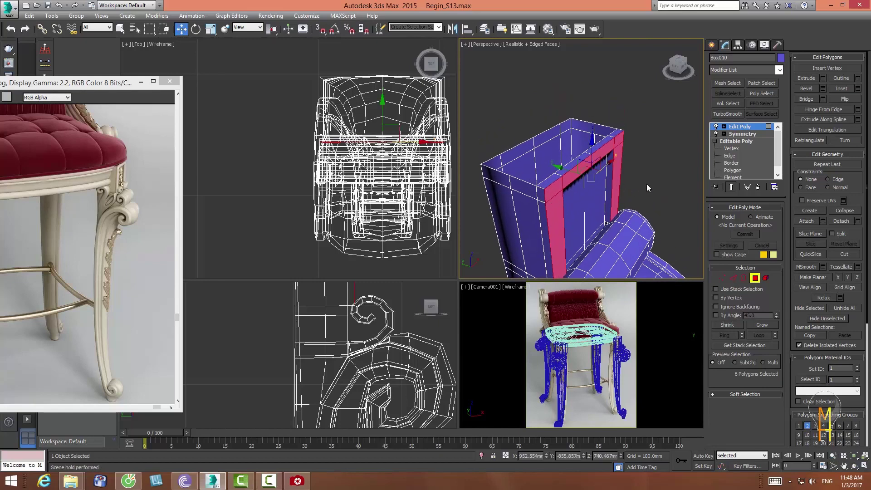
- Select an edge ring on top of the block and preview a connection, then cancel it
{"action": "left_click", "coordinate": [732, 278]}
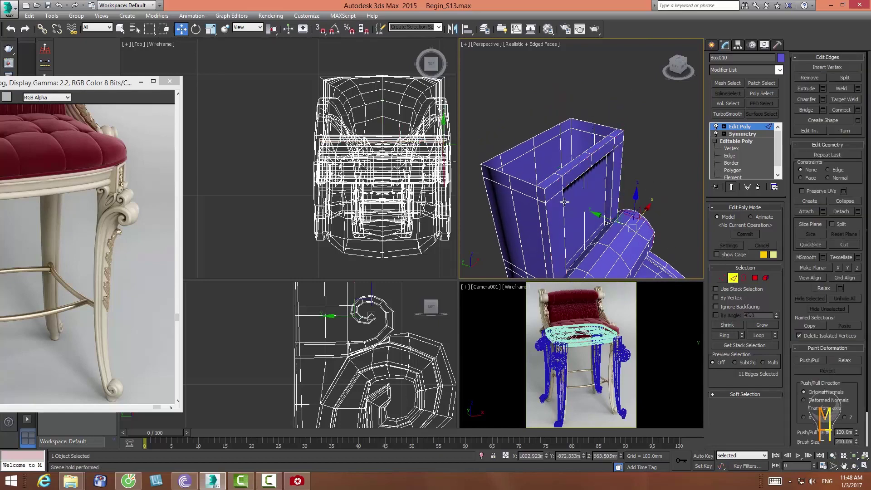
{"action": "left_click", "coordinate": [548, 186]}
{"action": "left_click", "coordinate": [618, 133], "text": "ctrl"}
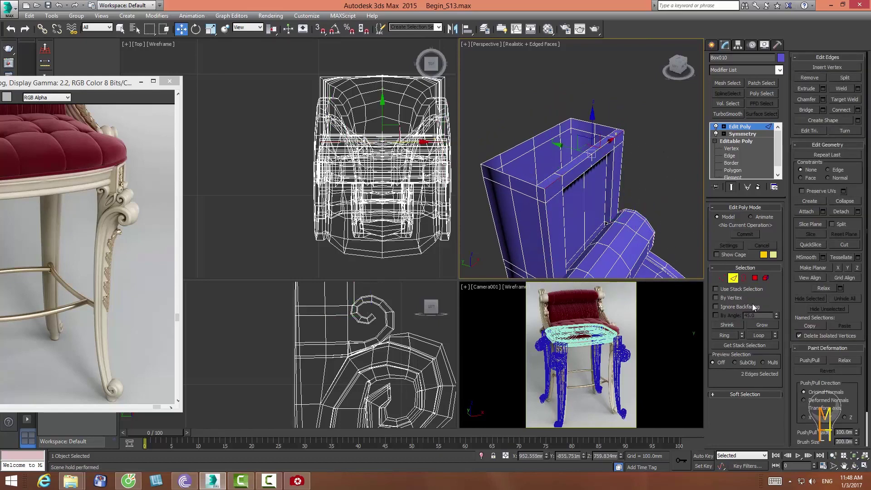
{"action": "left_click", "coordinate": [725, 335]}
{"action": "left_click", "coordinate": [857, 110]}
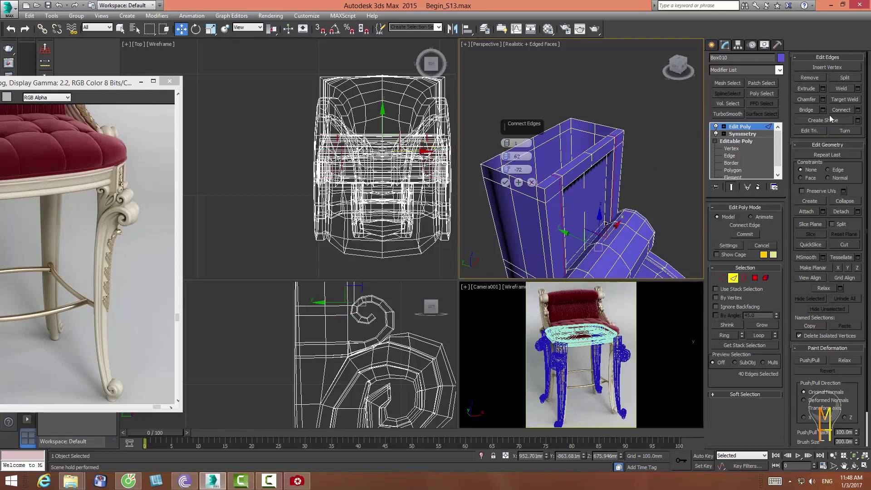
{"action": "right_click", "coordinate": [506, 166]}
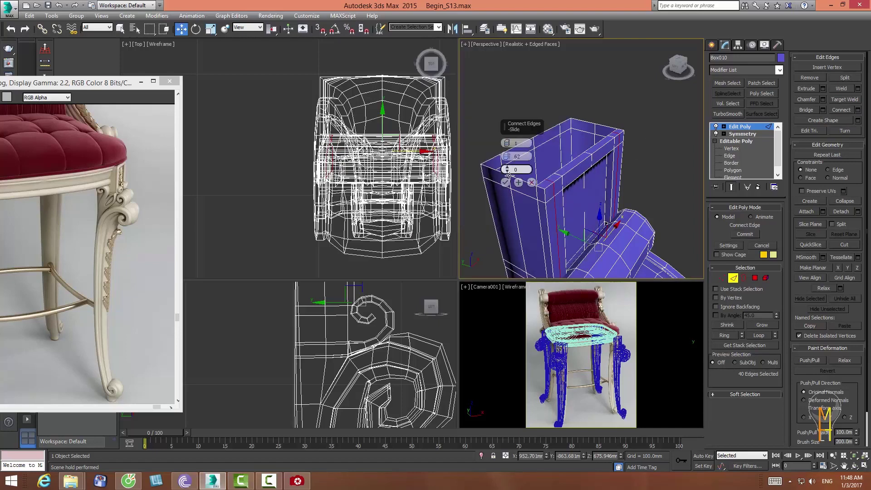
{"action": "left_click", "coordinate": [505, 182]}
- Insert a connecting edge loop across an 18-edge vertical ring on the upper block
{"action": "left_click", "coordinate": [561, 205]}
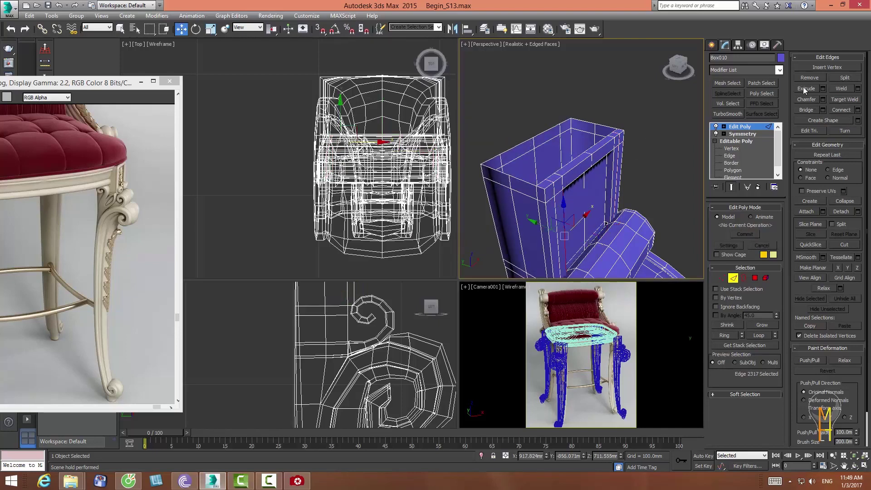
{"action": "left_click", "coordinate": [721, 335]}
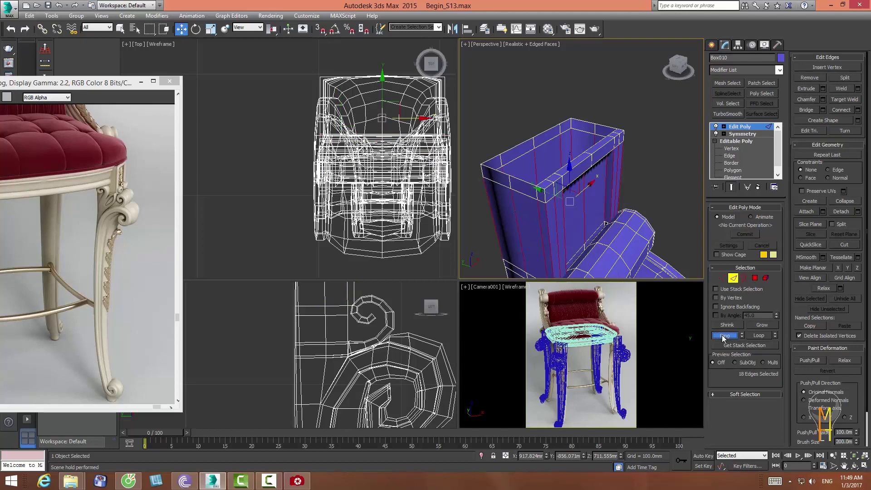
{"action": "left_click", "coordinate": [857, 110]}
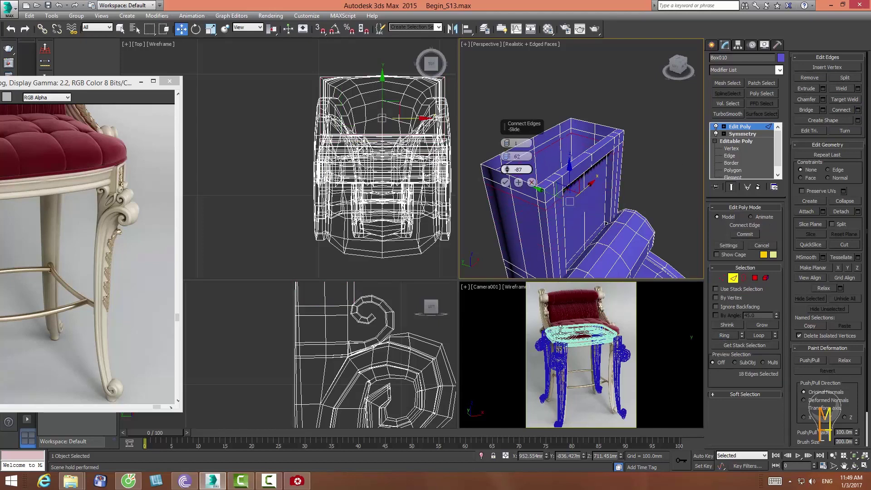
{"action": "left_click", "coordinate": [511, 183]}
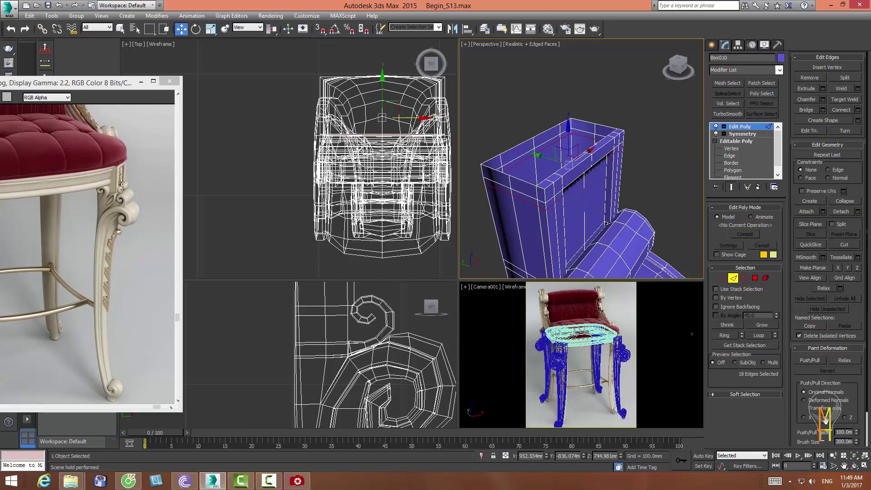
{"action": "left_click", "coordinate": [853, 466]}
{"action": "mouse_move", "coordinate": [585, 182]}
{"action": "left_mouse_down"}
{"action": "mouse_move", "coordinate": [557, 186]}
{"action": "mouse_move", "coordinate": [567, 190]}
{"action": "left_mouse_up"}
{"action": "key", "text": "w"}
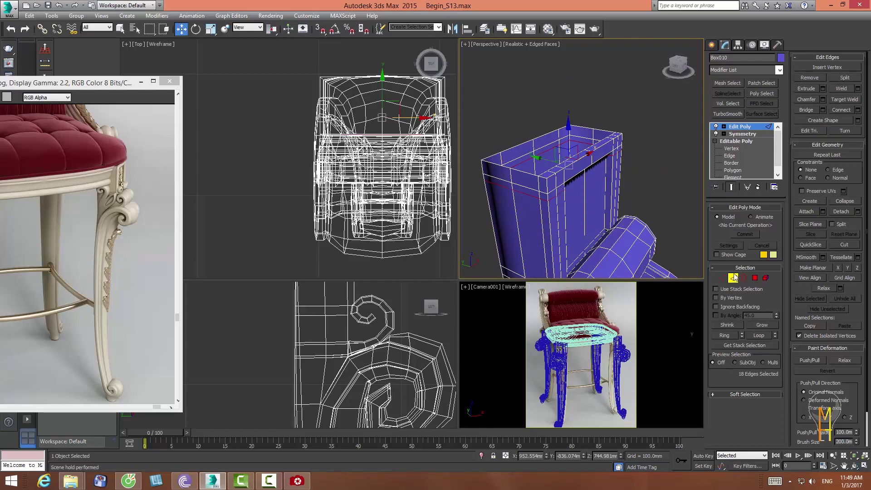
- Add a second connecting edge loop through the ring on the block's face
{"action": "left_click", "coordinate": [733, 277]}
{"action": "scroll", "coordinate": [564, 157], "scroll_direction": "up", "scroll_amount": 3}
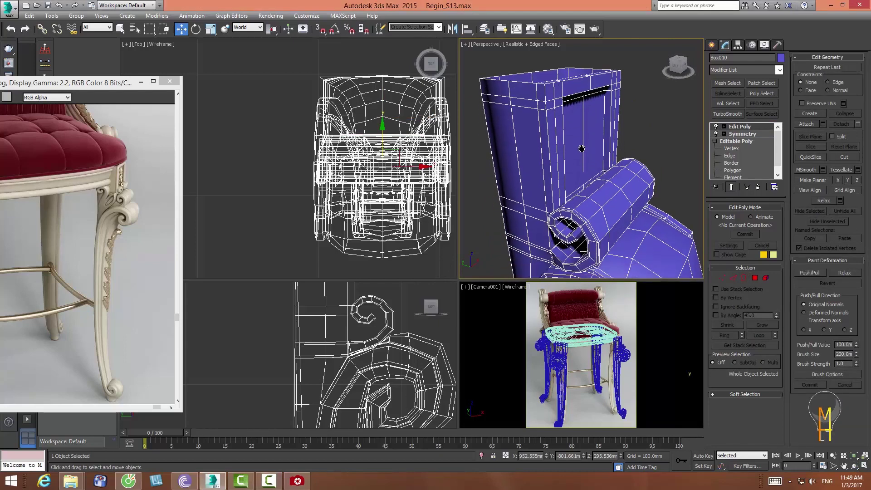
{"action": "scroll", "coordinate": [563, 157], "scroll_direction": "up", "scroll_amount": 2}
{"action": "key", "text": "2"}
{"action": "left_click", "coordinate": [564, 157]}
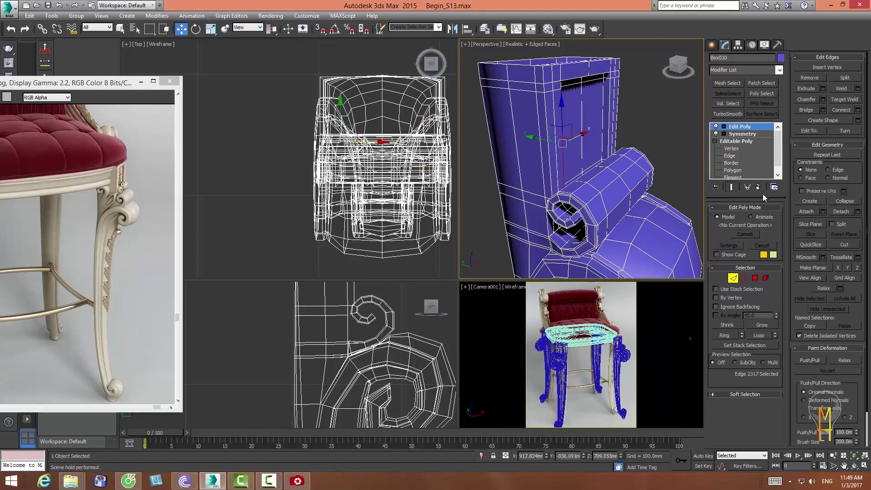
{"action": "left_click", "coordinate": [724, 335]}
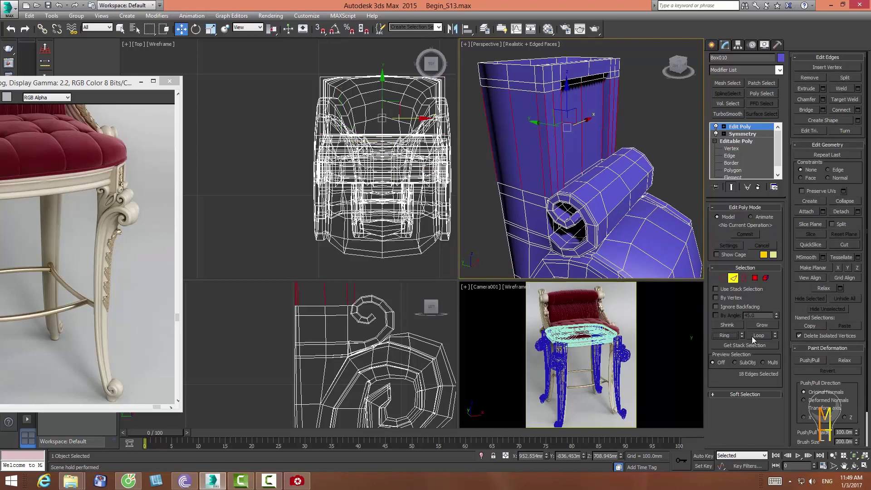
{"action": "left_click", "coordinate": [858, 110]}
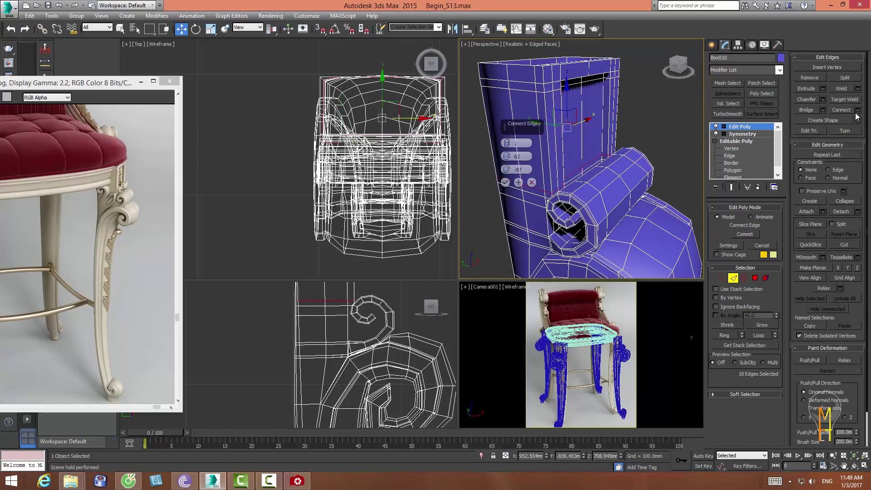
{"action": "left_click", "coordinate": [505, 182]}
{"action": "left_click", "coordinate": [731, 278]}
{"action": "middle_click_drag", "start_coordinate": [576, 191], "coordinate": [600, 201], "text": "alt"}
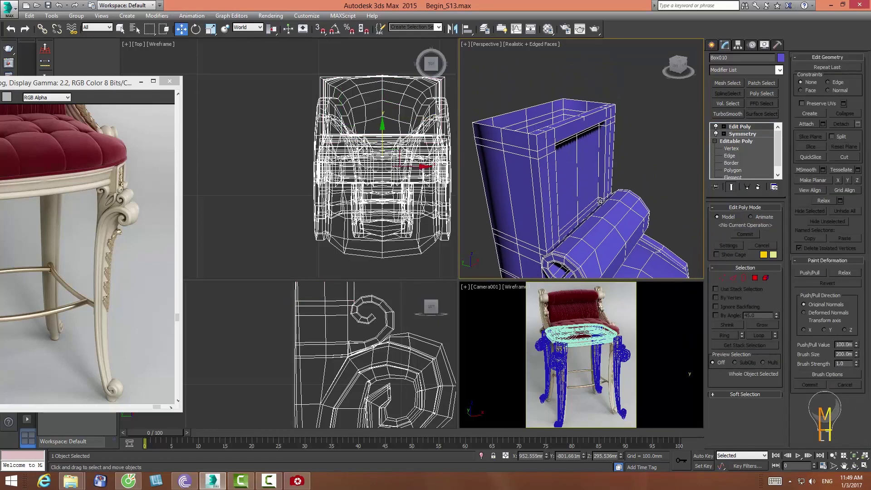
- Select the block's open top border loop and raise it slightly along Z
{"action": "left_click", "coordinate": [853, 467]}
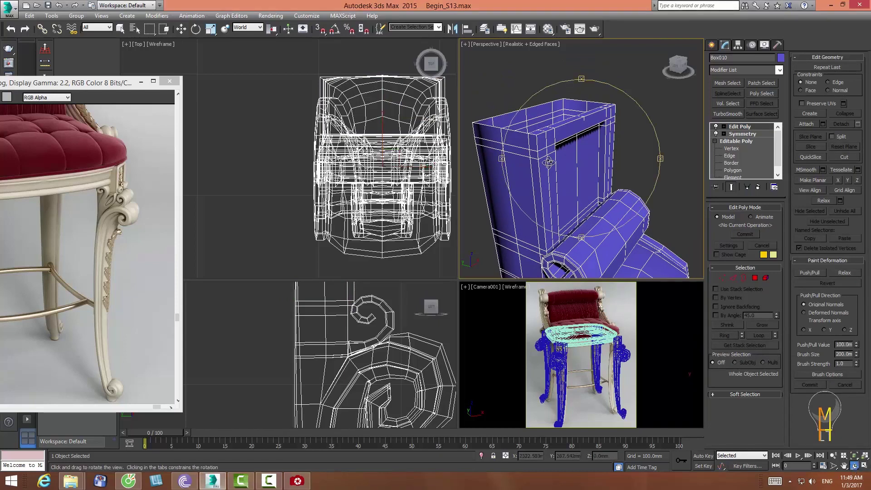
{"action": "left_click_drag", "start_coordinate": [580, 172], "coordinate": [576, 159]}
{"action": "middle_click_drag", "start_coordinate": [576, 158], "coordinate": [582, 161]}
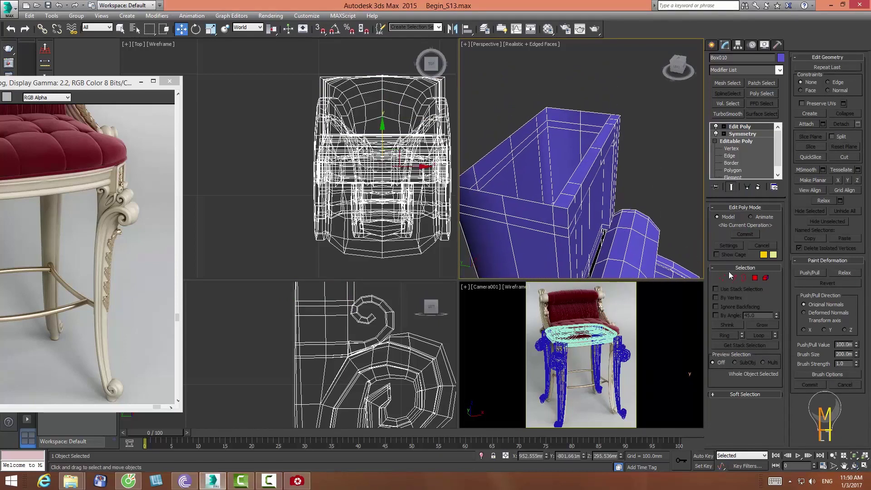
{"action": "left_click", "coordinate": [743, 278]}
{"action": "left_click", "coordinate": [542, 203]}
{"action": "left_click_drag", "start_coordinate": [550, 111], "coordinate": [551, 100]}
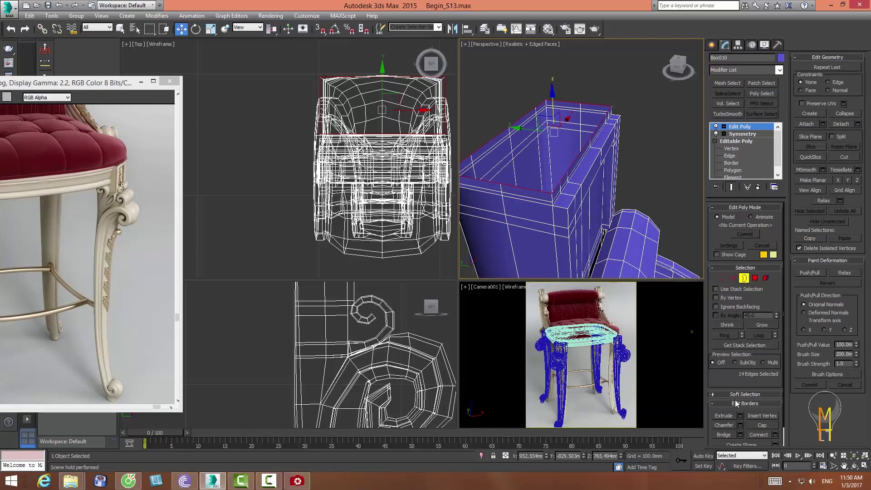
- Undo the raise, scale the top border inward into a thin rim, and lower it slightly
{"action": "key", "text": "ctrl+z"}
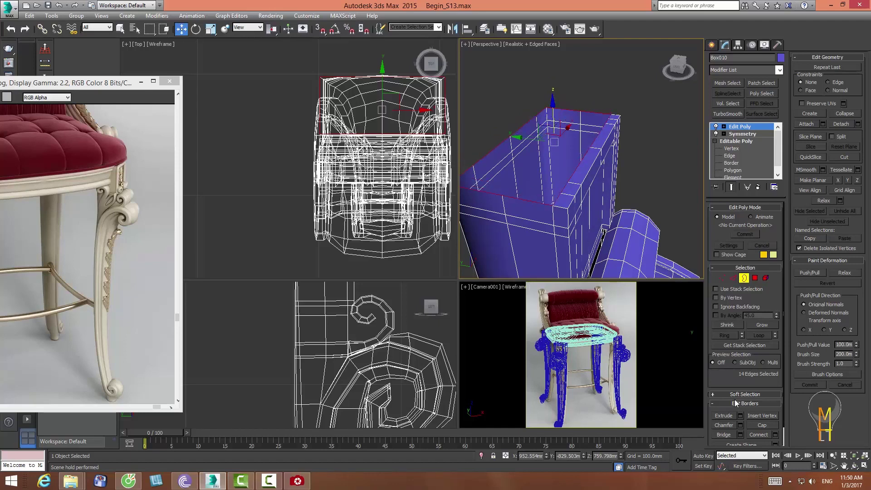
{"action": "left_click", "coordinate": [211, 28]}
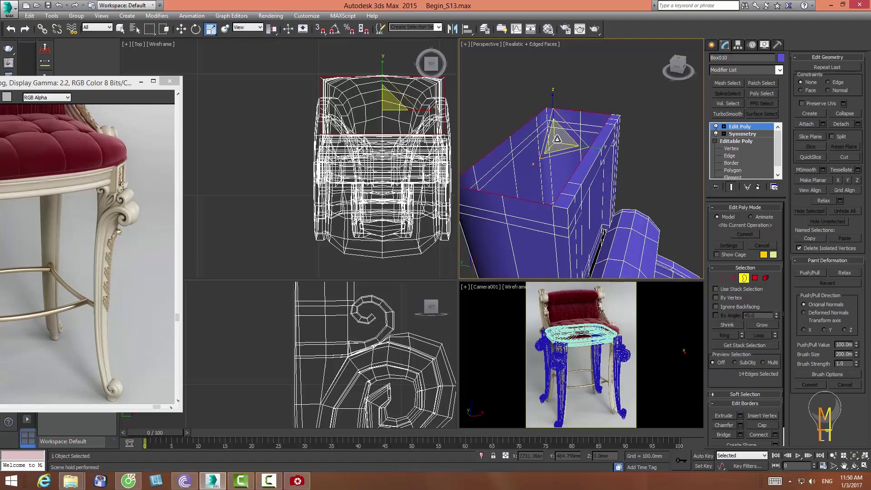
{"action": "left_click_drag", "start_coordinate": [557, 139], "coordinate": [552, 141]}
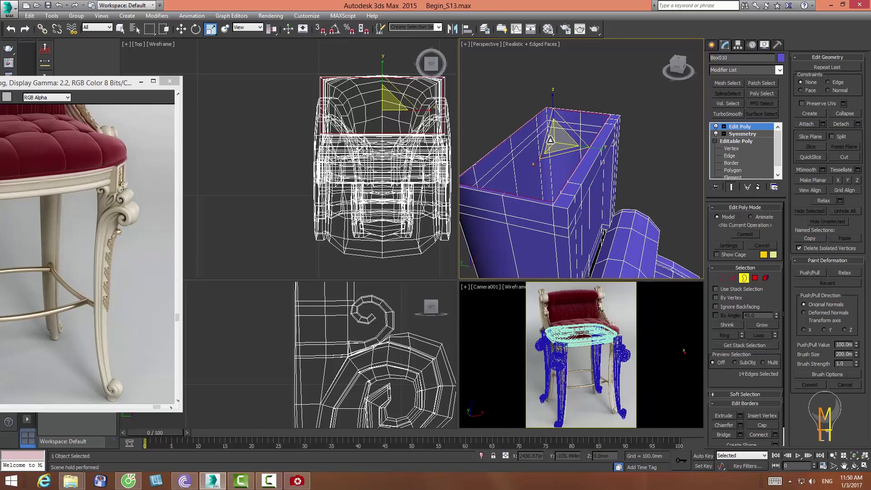
{"action": "left_click", "coordinate": [181, 29]}
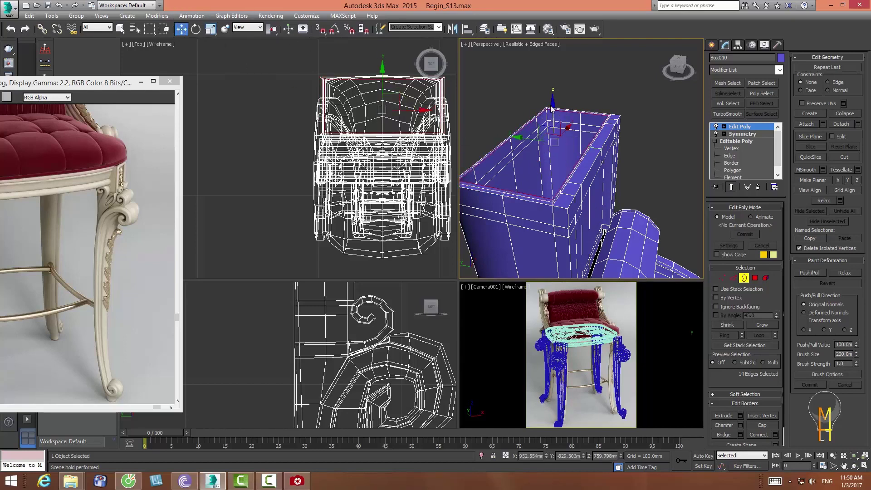
{"action": "left_click_drag", "start_coordinate": [551, 108], "coordinate": [554, 106]}
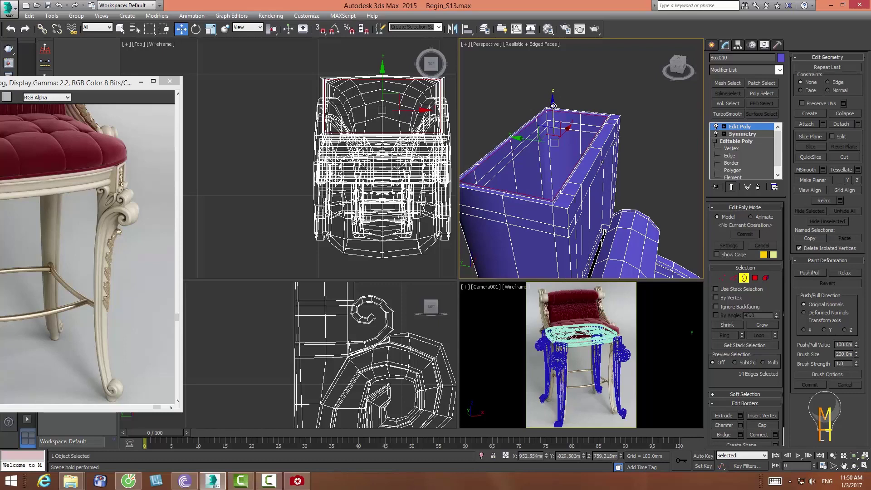
{"action": "key", "text": "3"}
{"action": "middle_click_drag", "start_coordinate": [576, 195], "coordinate": [583, 186], "text": "alt"}
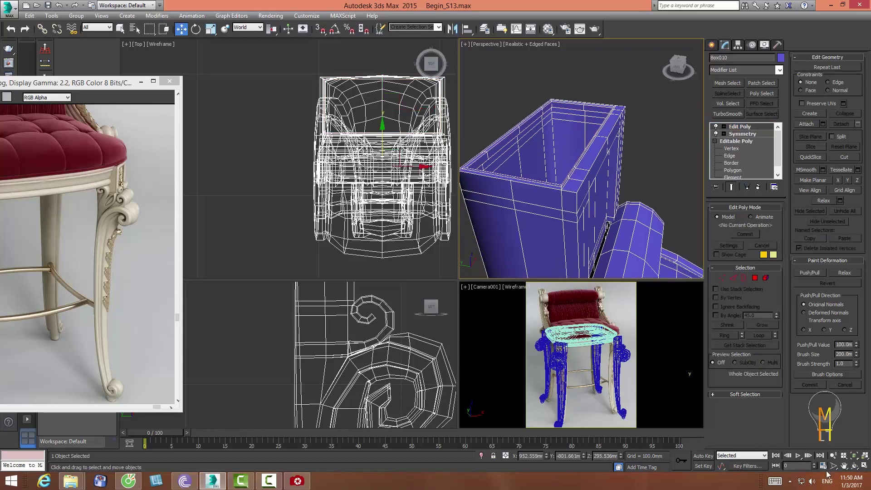
- Nudge the top border up slightly and cap the block's open top
{"action": "left_click", "coordinate": [744, 277]}
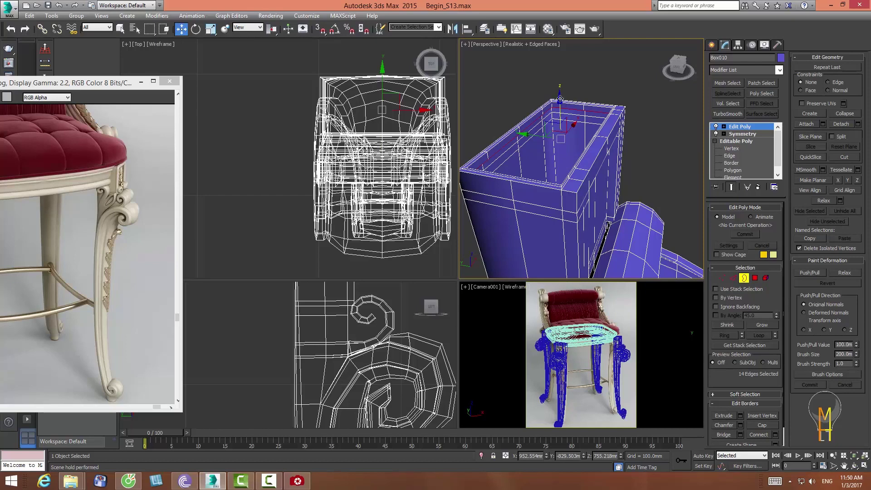
{"action": "left_click_drag", "start_coordinate": [560, 98], "coordinate": [559, 96]}
{"action": "left_click", "coordinate": [762, 425]}
{"action": "left_click", "coordinate": [744, 278]}
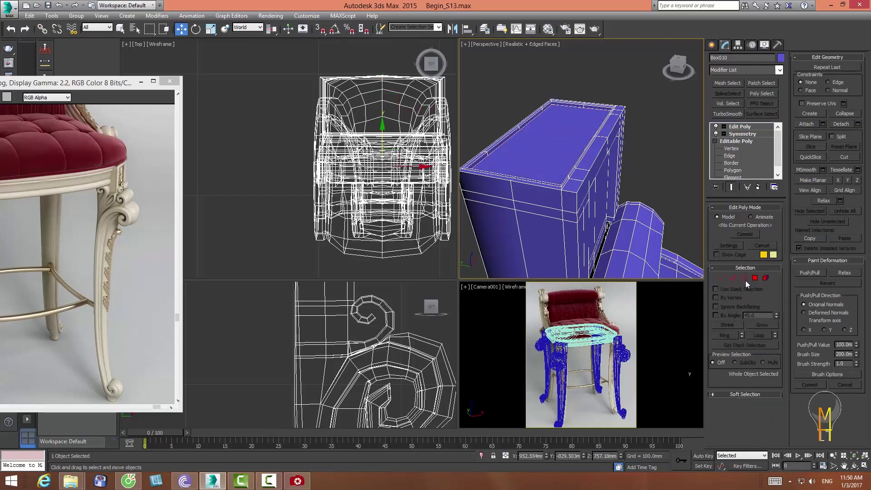
- Select several vertices on the block's top and frame the whole leg in view
{"action": "left_click", "coordinate": [722, 277]}
{"action": "left_click", "coordinate": [519, 130]}
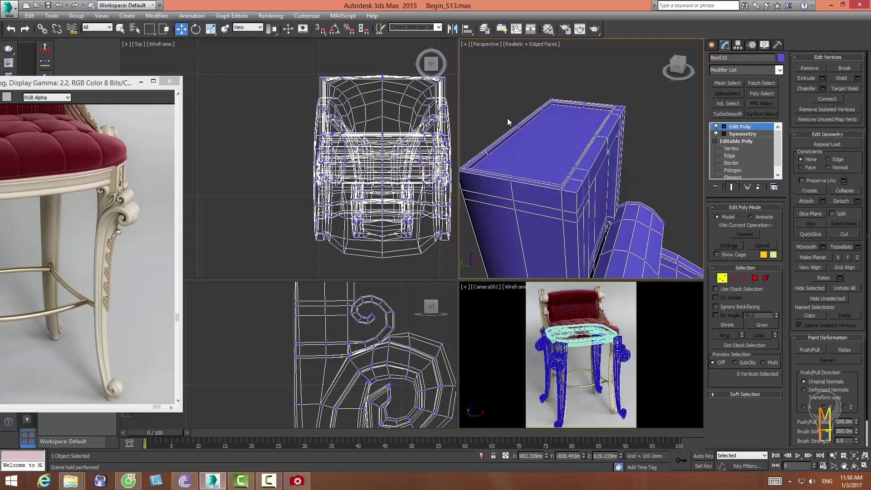
{"action": "left_click_drag", "start_coordinate": [584, 136], "coordinate": [608, 158]}
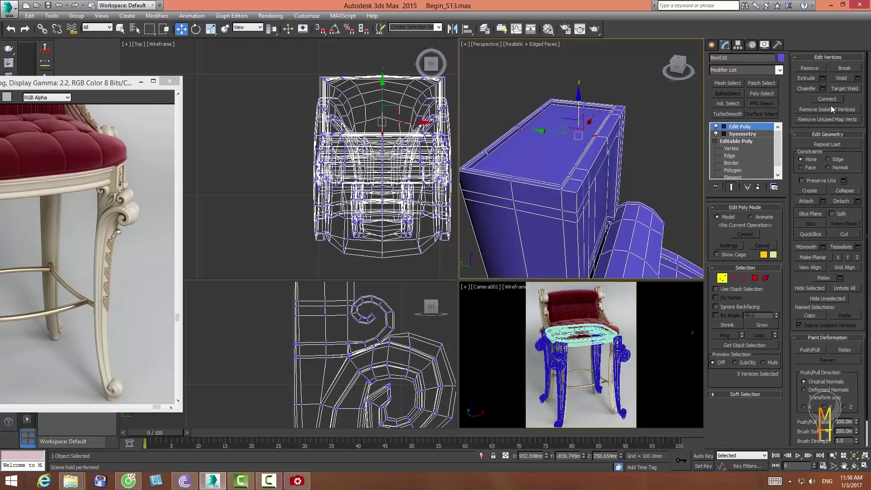
{"action": "left_click", "coordinate": [677, 67]}
{"action": "left_click", "coordinate": [632, 203]}
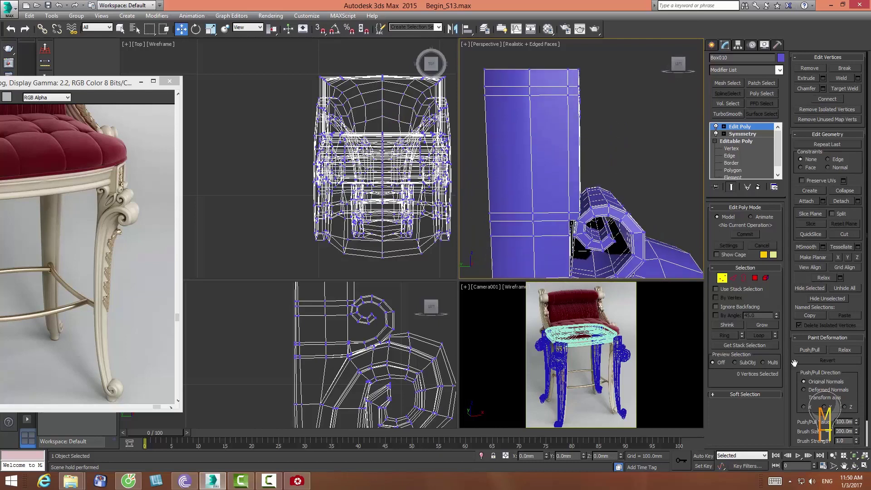
{"action": "left_click", "coordinate": [833, 454]}
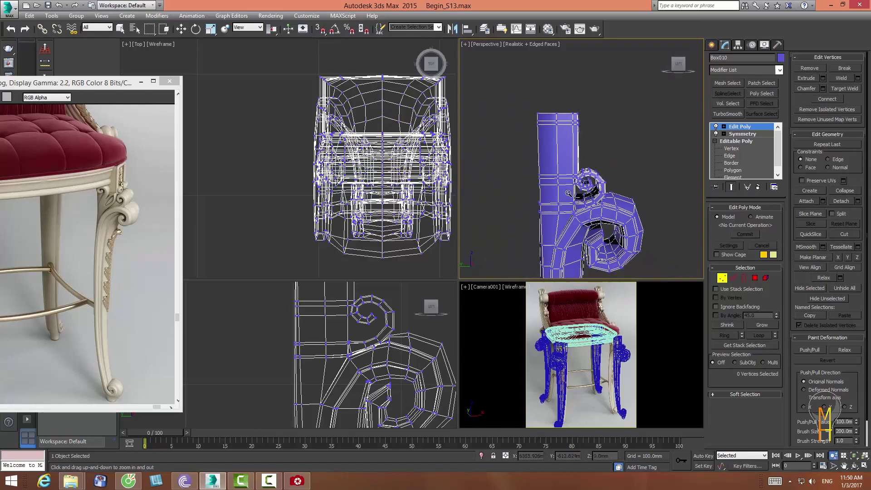
- Orbit down onto the block's capped top and maximize the Perspective viewport
{"action": "left_click", "coordinate": [844, 466]}
{"action": "left_click_drag", "start_coordinate": [557, 181], "coordinate": [573, 186]}
{"action": "right_click", "coordinate": [574, 186]}
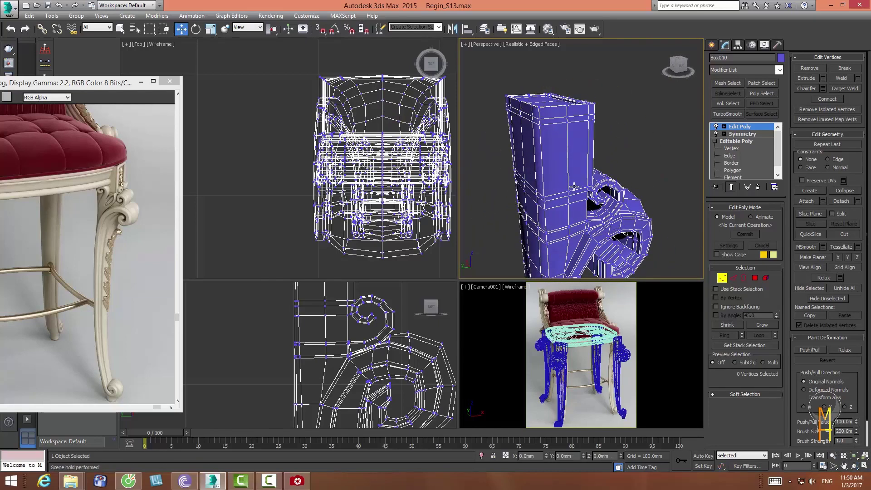
{"action": "middle_click_drag", "start_coordinate": [574, 187], "coordinate": [564, 200]}
{"action": "left_click", "coordinate": [854, 466]}
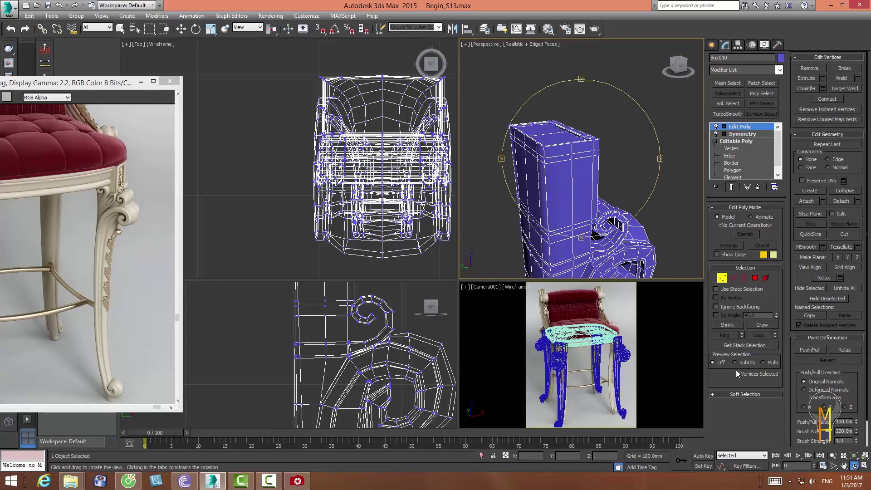
{"action": "left_click_drag", "start_coordinate": [589, 163], "coordinate": [612, 182]}
{"action": "left_click", "coordinate": [864, 467]}
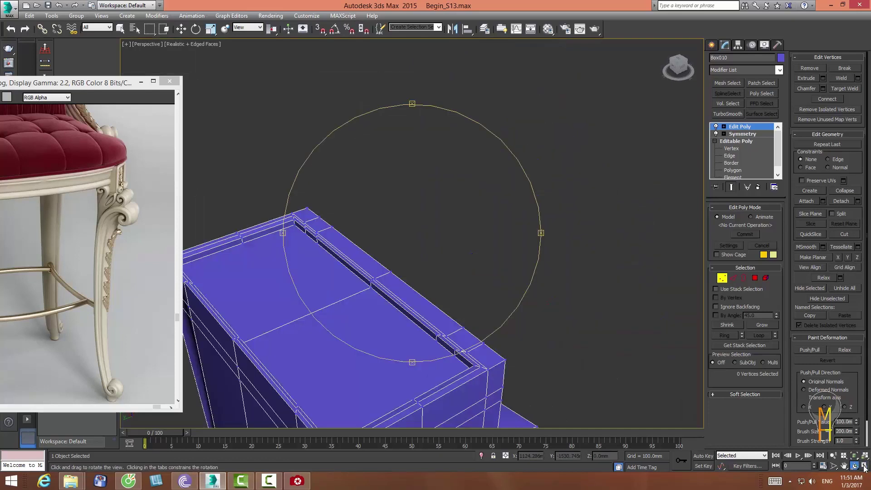
{"action": "left_click_drag", "start_coordinate": [436, 270], "coordinate": [453, 262]}
{"action": "key", "text": "w"}
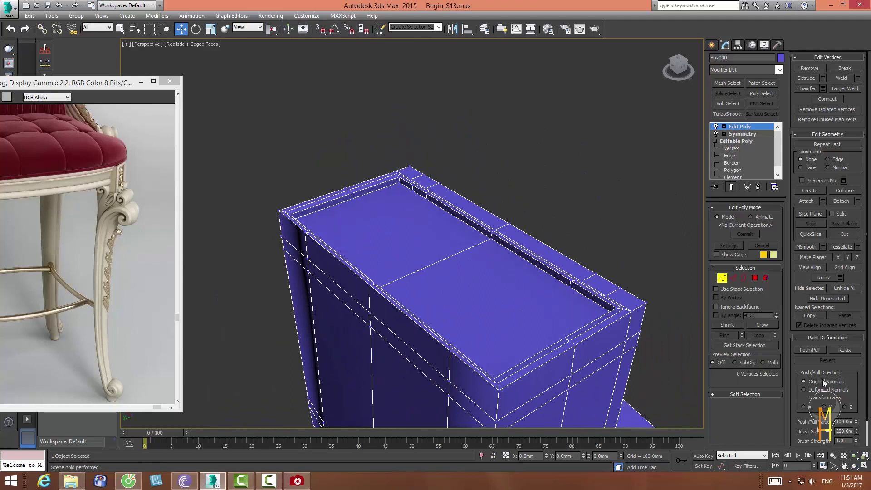
- Insert rim vertices and connect opposite vertex pairs with edges across the block's cap
{"action": "left_click", "coordinate": [733, 278]}
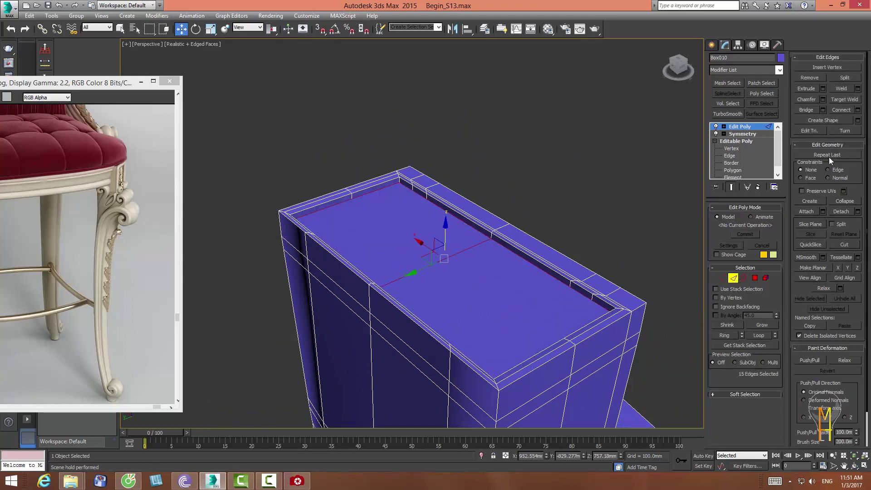
{"action": "left_click", "coordinate": [818, 69]}
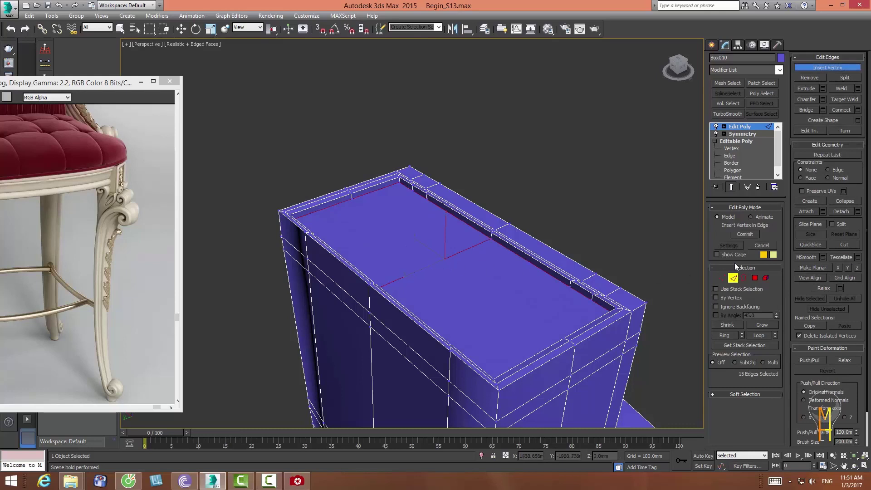
{"action": "left_click", "coordinate": [721, 278]}
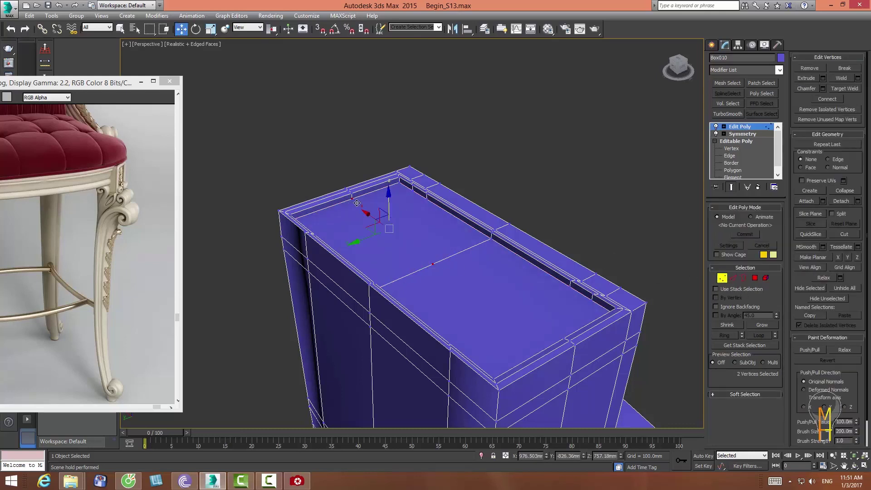
{"action": "left_click", "coordinate": [569, 341], "text": "ctrl"}
{"action": "left_click", "coordinate": [827, 99]}
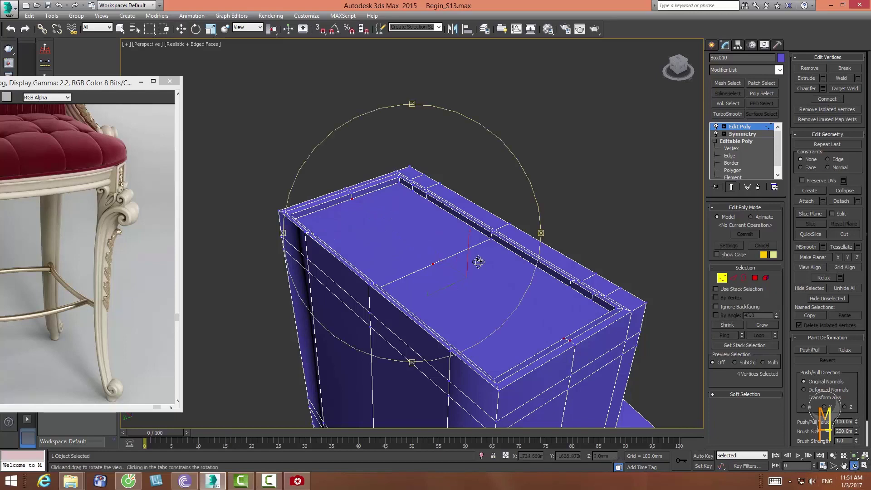
{"action": "middle_click_drag", "start_coordinate": [499, 254], "coordinate": [568, 252], "text": "alt"}
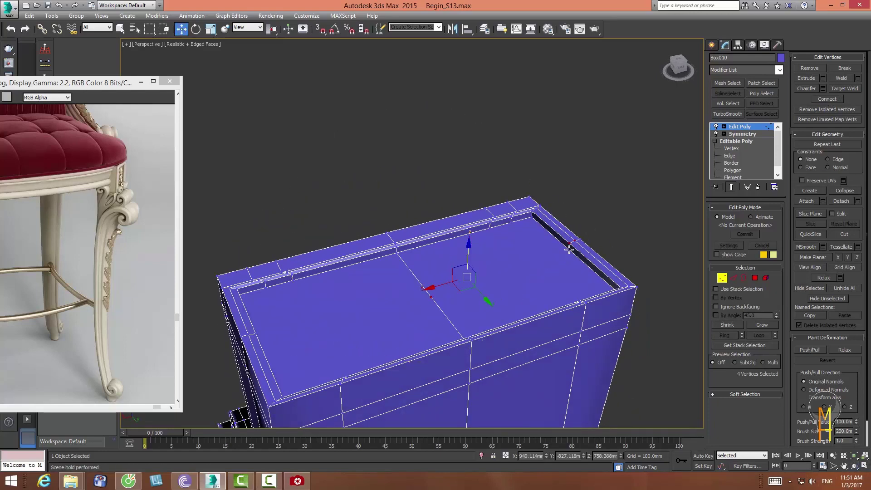
{"action": "left_click", "coordinate": [568, 250], "text": "ctrl"}
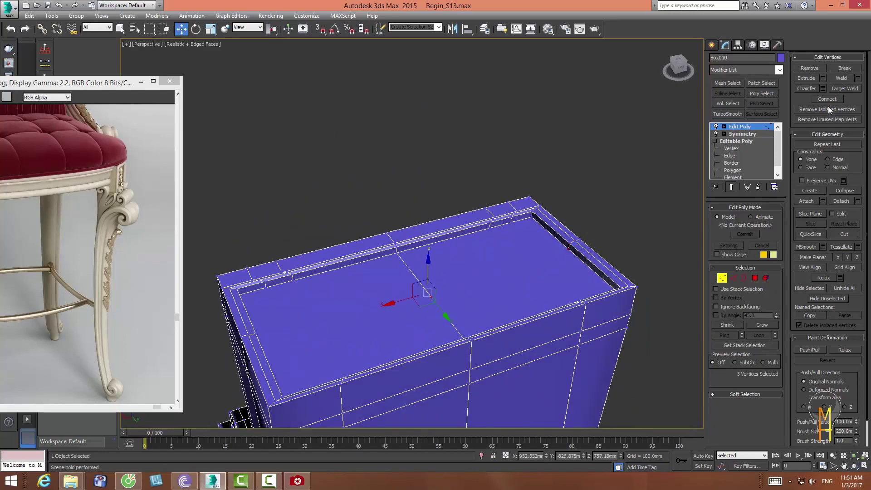
{"action": "left_click", "coordinate": [826, 99]}
{"action": "left_click", "coordinate": [609, 224]}
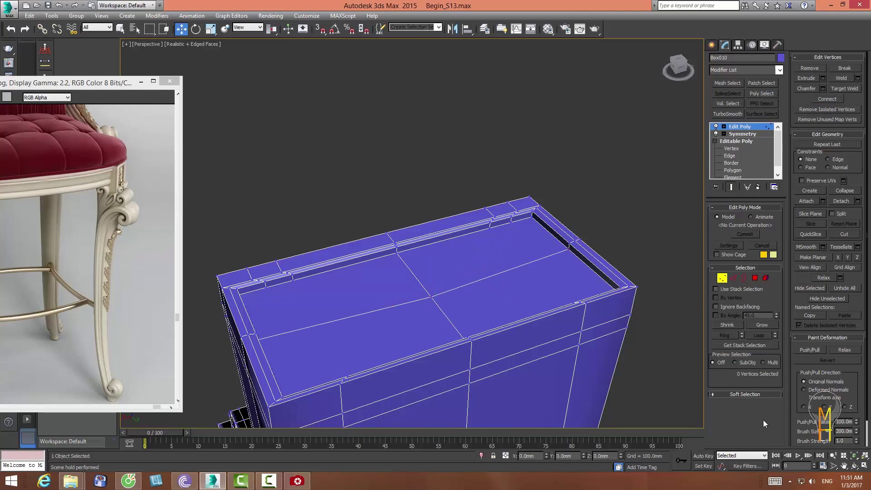
{"action": "left_click", "coordinate": [843, 466]}
{"action": "mouse_move", "coordinate": [504, 261]}
{"action": "left_mouse_down"}
{"action": "mouse_move", "coordinate": [441, 242]}
{"action": "mouse_move", "coordinate": [442, 234]}
{"action": "left_mouse_up"}
- Exit vertex editing and zoom the maximized view out to show more of the leg
{"action": "right_click", "coordinate": [442, 234]}
{"action": "left_click", "coordinate": [722, 277]}
{"action": "middle_click_drag", "start_coordinate": [721, 278], "coordinate": [472, 138]}
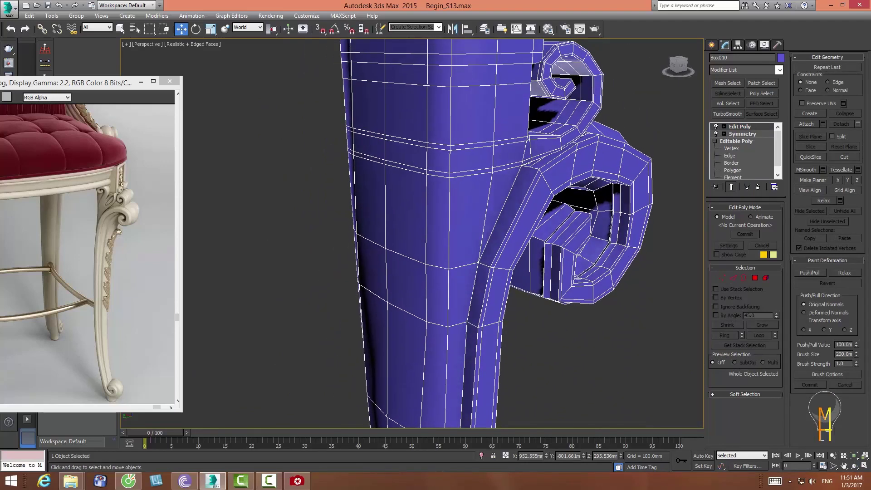
{"action": "left_click", "coordinate": [834, 455]}
{"action": "mouse_move", "coordinate": [529, 204]}
{"action": "left_mouse_down"}
{"action": "mouse_move", "coordinate": [529, 228]}
{"action": "mouse_move", "coordinate": [557, 158]}
{"action": "mouse_move", "coordinate": [526, 213]}
{"action": "mouse_move", "coordinate": [514, 260]}
{"action": "mouse_move", "coordinate": [497, 255]}
{"action": "mouse_move", "coordinate": [593, 297]}
{"action": "left_mouse_up"}
- Restore the four-view layout and pan each view onto the leg and its curl
{"action": "left_click", "coordinate": [864, 465]}
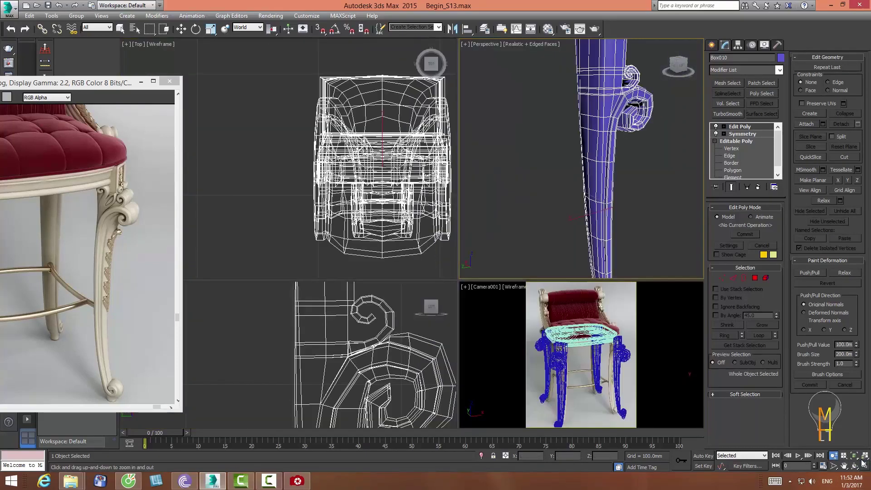
{"action": "key", "text": "w"}
{"action": "middle_click_drag", "start_coordinate": [376, 182], "coordinate": [320, 131]}
{"action": "middle_click_drag", "start_coordinate": [345, 362], "coordinate": [326, 341]}
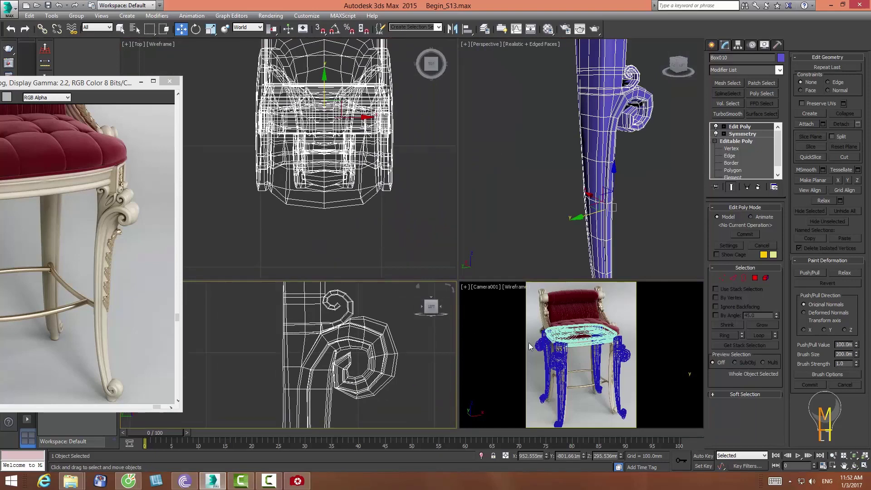
{"action": "middle_click_drag", "start_coordinate": [541, 177], "coordinate": [538, 196]}
{"action": "left_click", "coordinate": [854, 465]}
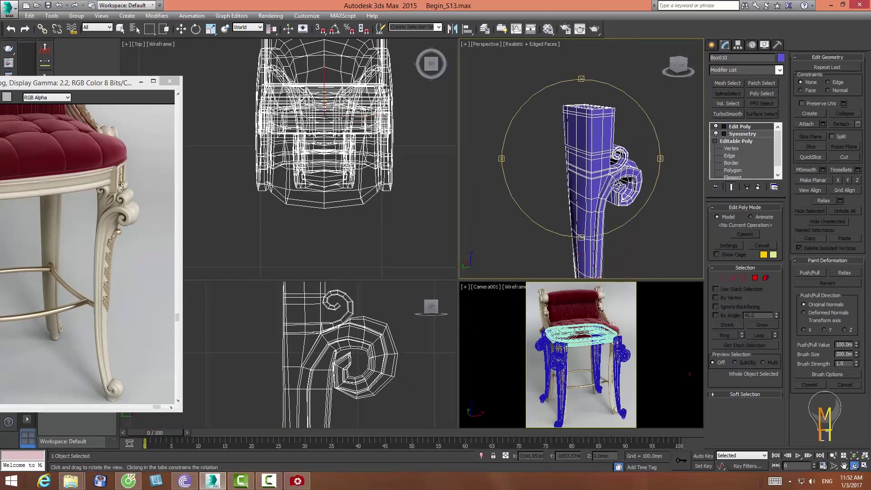
{"action": "left_click_drag", "start_coordinate": [539, 184], "coordinate": [551, 178]}
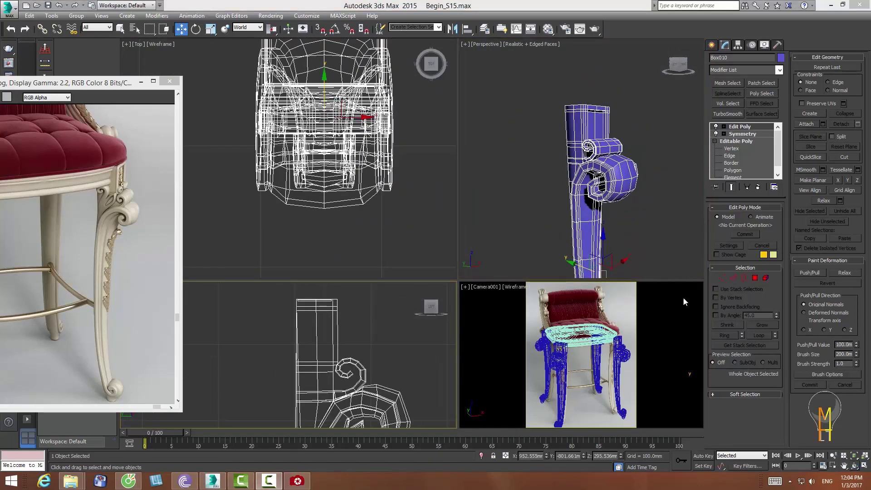
- Bring the whole stool back into view and orbit to a three-quarter view of it
{"action": "left_click", "coordinate": [480, 454]}
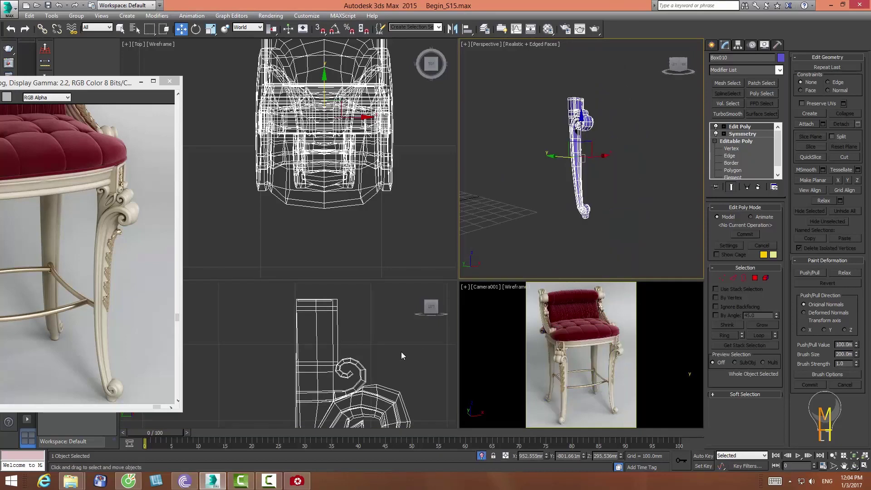
{"action": "left_click", "coordinate": [401, 352]}
{"action": "left_click", "coordinate": [480, 454]}
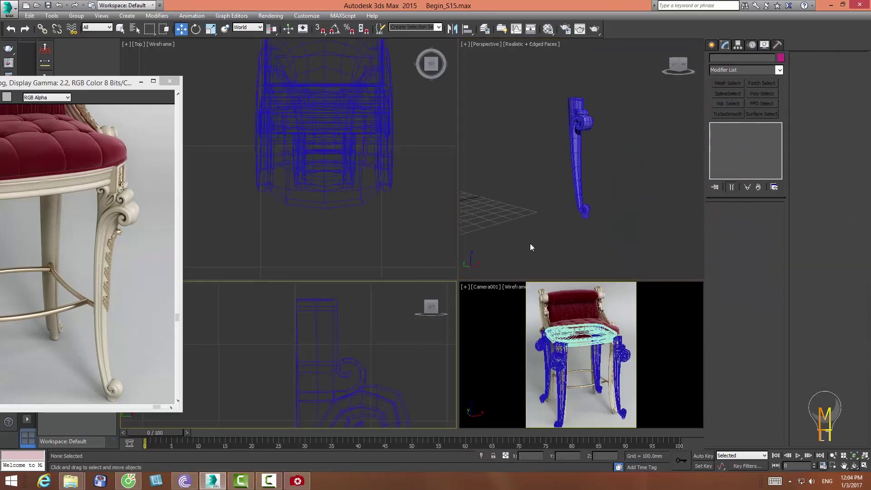
{"action": "left_click", "coordinate": [864, 455]}
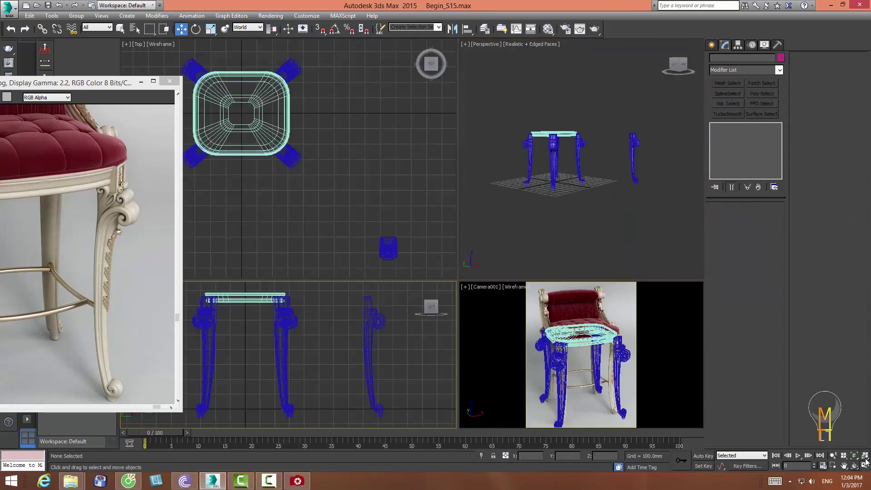
{"action": "left_click", "coordinate": [832, 455]}
{"action": "left_click_drag", "start_coordinate": [582, 190], "coordinate": [580, 95]}
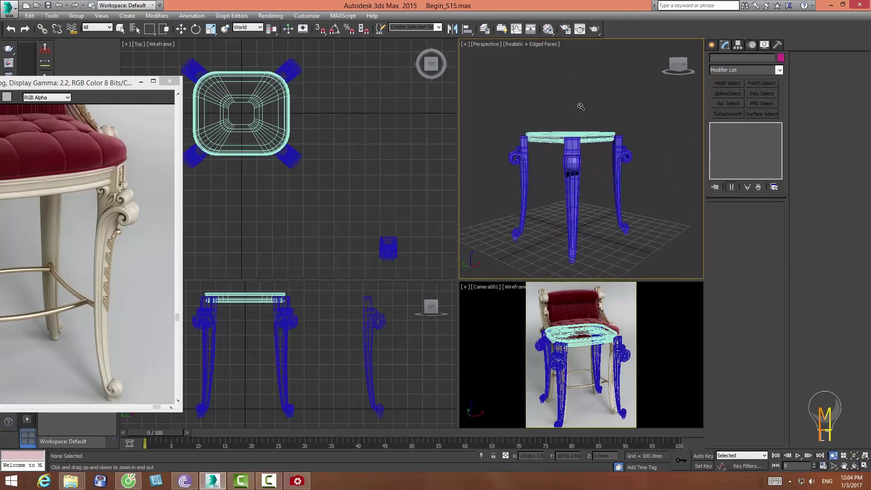
{"action": "left_click", "coordinate": [854, 466]}
{"action": "left_click_drag", "start_coordinate": [605, 181], "coordinate": [558, 216]}
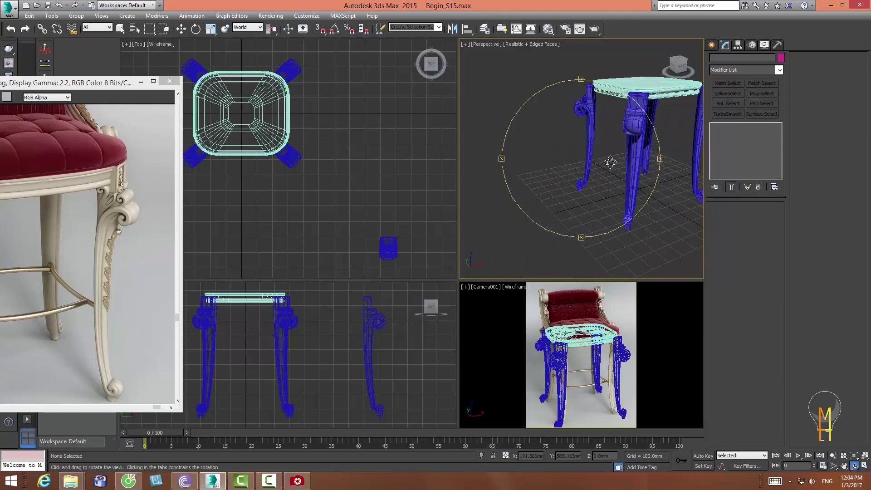
{"action": "right_click", "coordinate": [558, 216]}
- In Local coordinates about its pivot, slide the curled leg along X into the stool corner
{"action": "left_click", "coordinate": [587, 194]}
{"action": "middle_click_drag", "start_coordinate": [277, 143], "coordinate": [311, 165]}
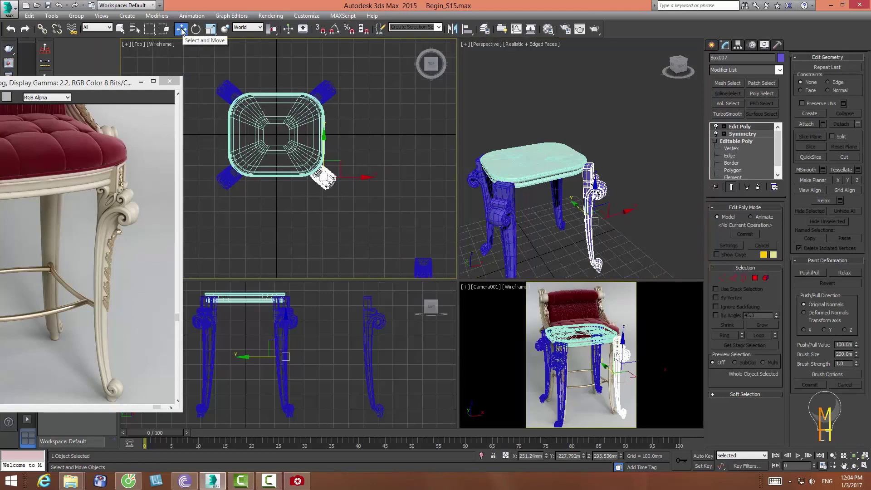
{"action": "left_click", "coordinate": [247, 27]}
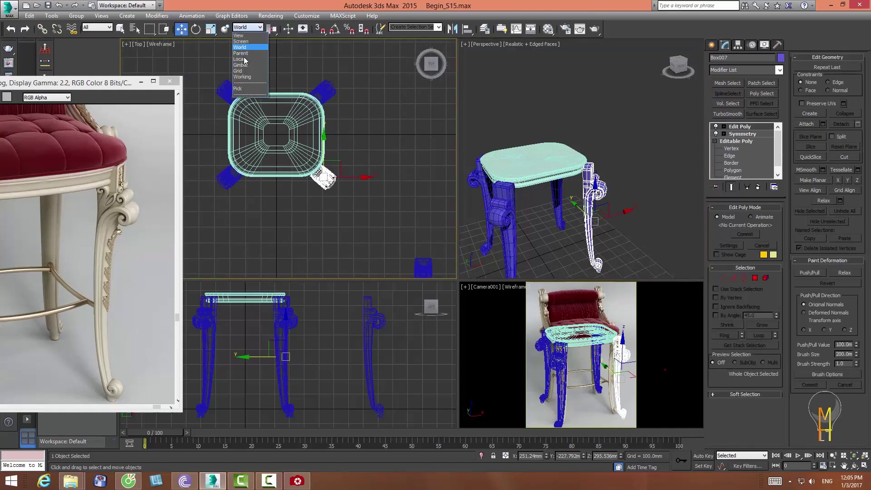
{"action": "left_click", "coordinate": [243, 61]}
{"action": "left_click_drag", "start_coordinate": [271, 28], "coordinate": [271, 44]}
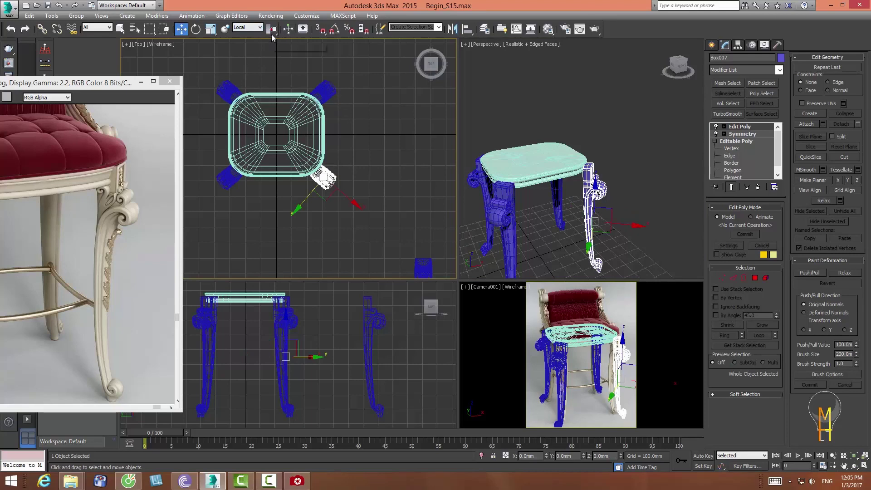
{"action": "left_click_drag", "start_coordinate": [340, 194], "coordinate": [332, 195]}
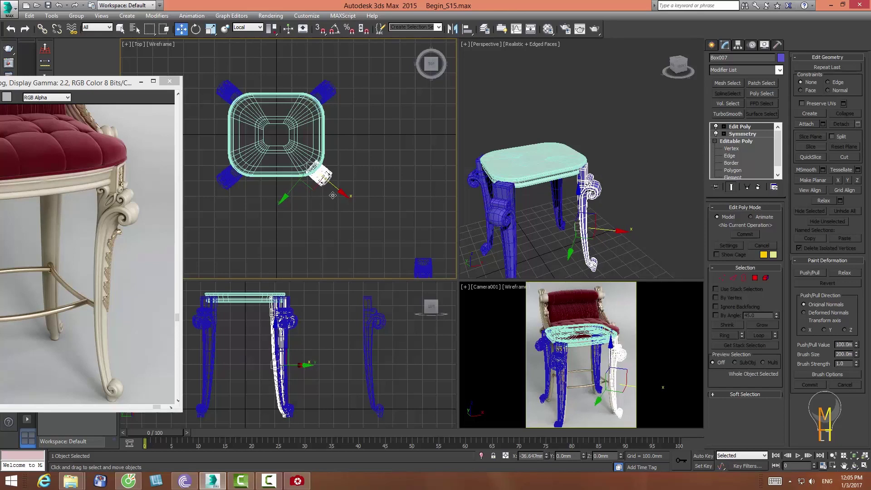
{"action": "left_click_drag", "start_coordinate": [332, 196], "coordinate": [332, 195]}
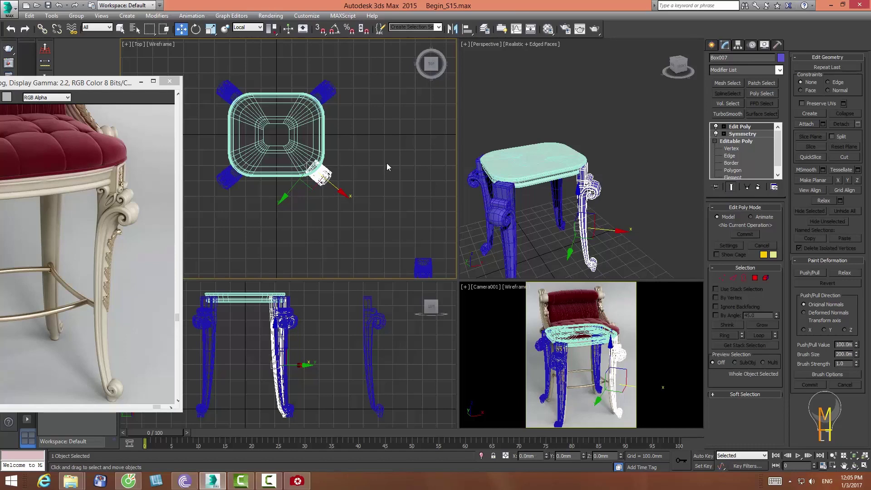
- Delete the old front-left leg and mirror the curled leg across World X as an Instance
{"action": "left_click", "coordinate": [386, 147]}
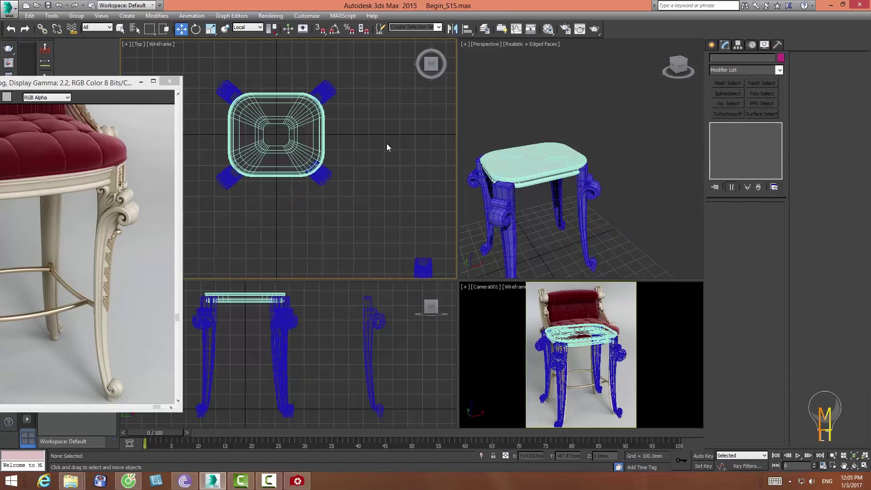
{"action": "left_click", "coordinate": [229, 184]}
{"action": "key", "text": "Delete"}
{"action": "left_click", "coordinate": [318, 175]}
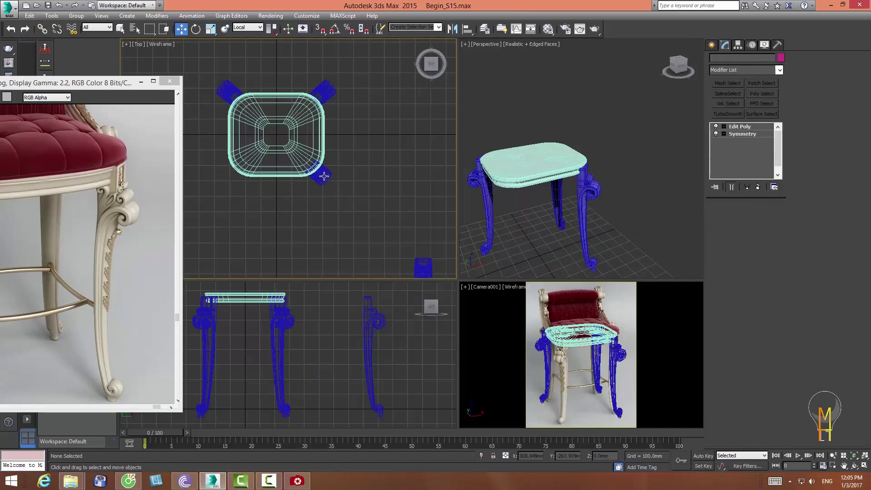
{"action": "left_click", "coordinate": [247, 27]}
{"action": "left_click", "coordinate": [240, 48]}
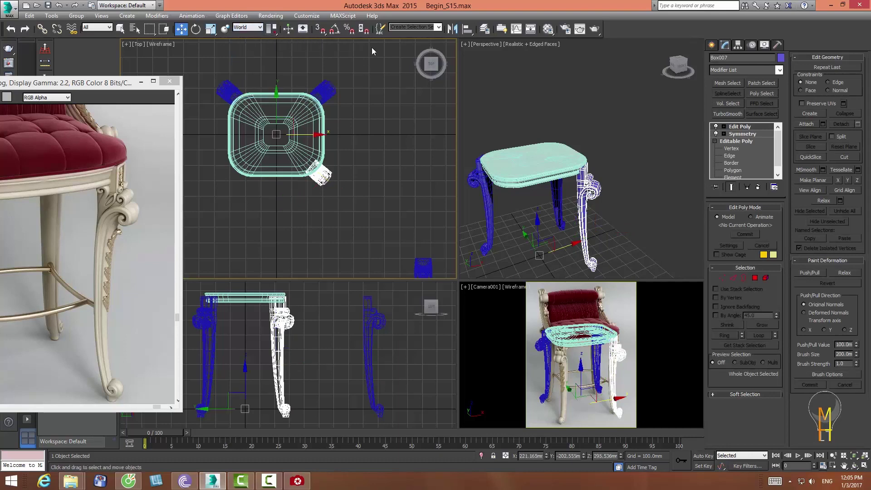
{"action": "left_click", "coordinate": [453, 29]}
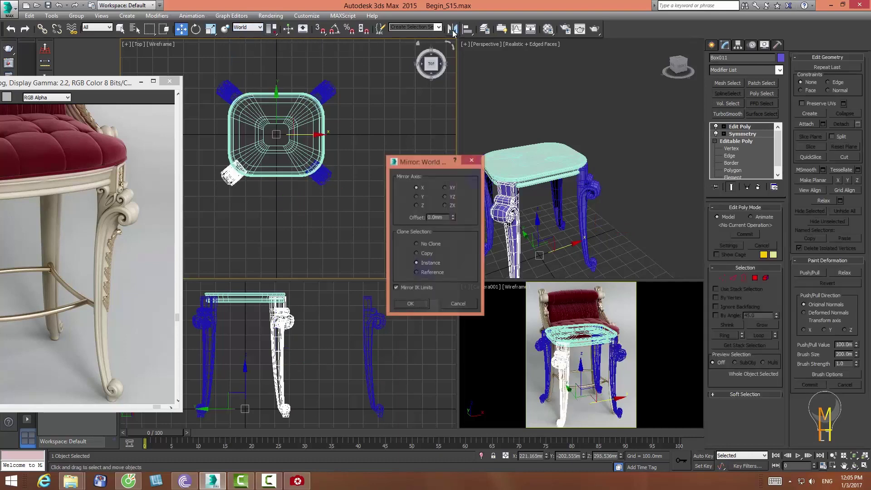
{"action": "left_click", "coordinate": [414, 303]}
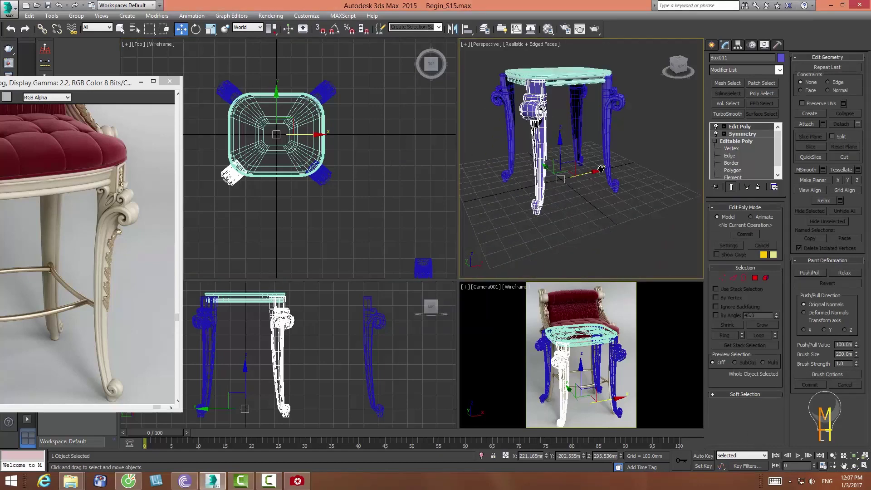
{"action": "middle_click_drag", "start_coordinate": [601, 168], "coordinate": [611, 144]}
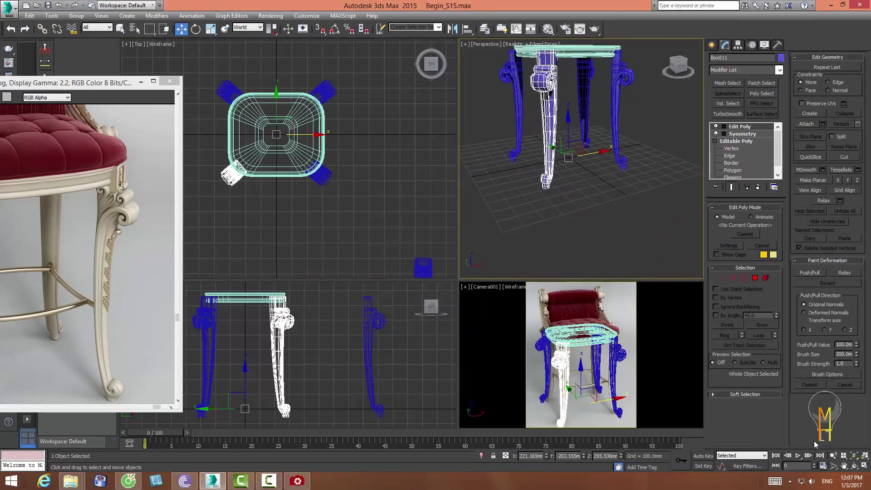
- Zoom and orbit to the mirrored leg's foot, then select two foot vertices in Vertex mode
{"action": "left_click", "coordinate": [833, 455]}
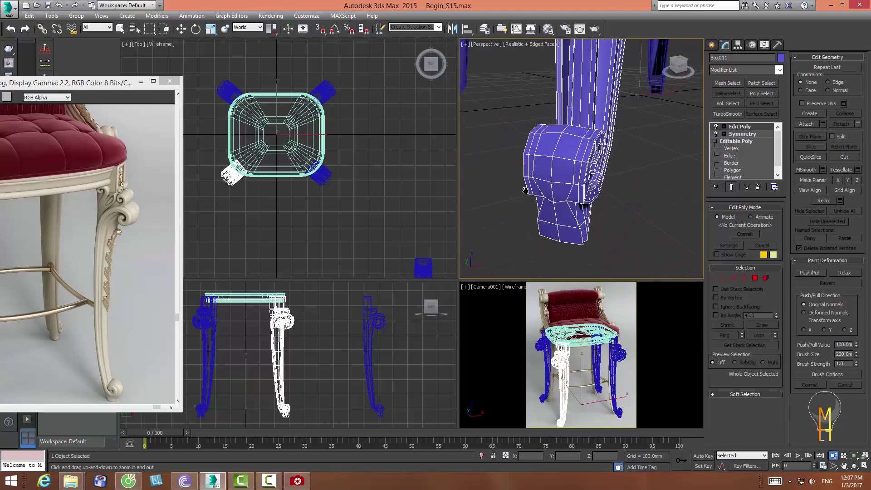
{"action": "left_click", "coordinate": [854, 464]}
{"action": "left_click_drag", "start_coordinate": [617, 191], "coordinate": [605, 184]}
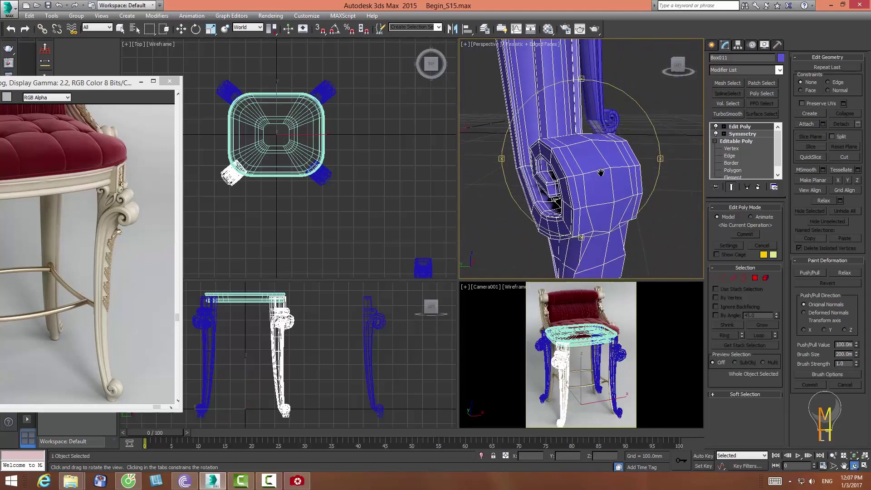
{"action": "right_click", "coordinate": [605, 184]}
{"action": "left_click", "coordinate": [721, 278]}
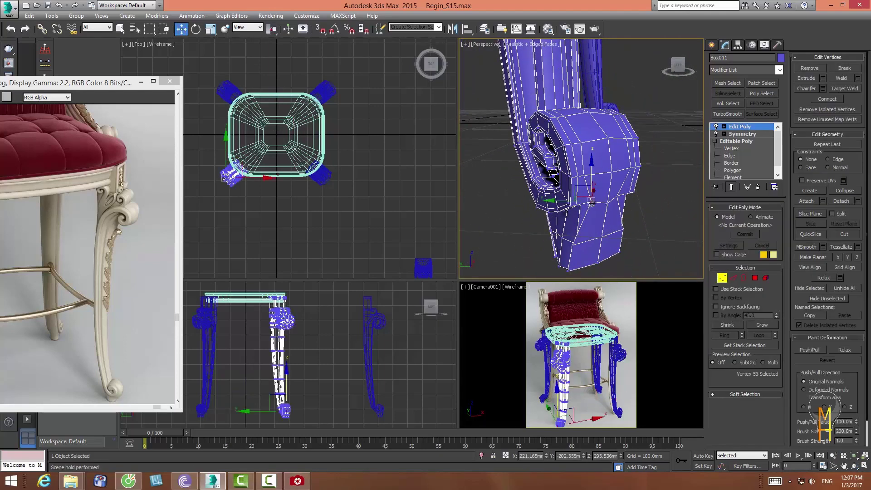
{"action": "left_click", "coordinate": [618, 202]}
- Scale the selected foot vertices in Local coordinates, then orbit to inspect the reshaped foot
{"action": "left_click", "coordinate": [208, 29]}
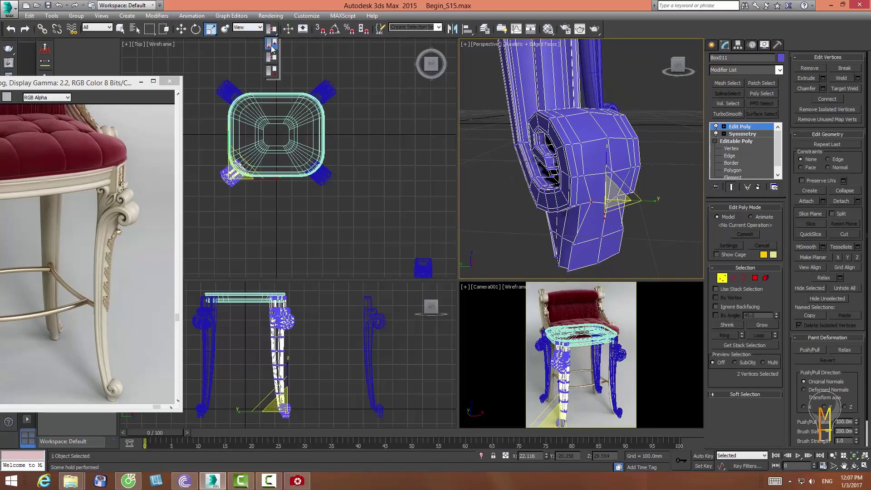
{"action": "left_click", "coordinate": [247, 27]}
{"action": "left_click", "coordinate": [244, 60]}
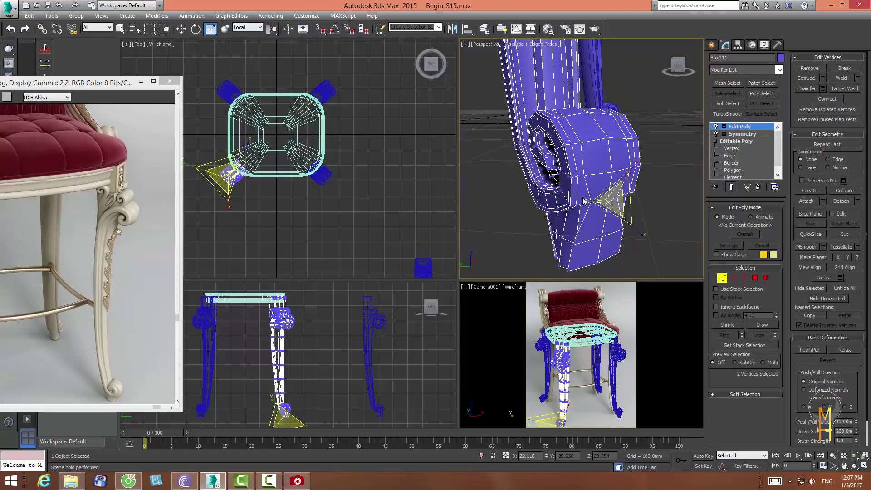
{"action": "left_click", "coordinate": [247, 27]}
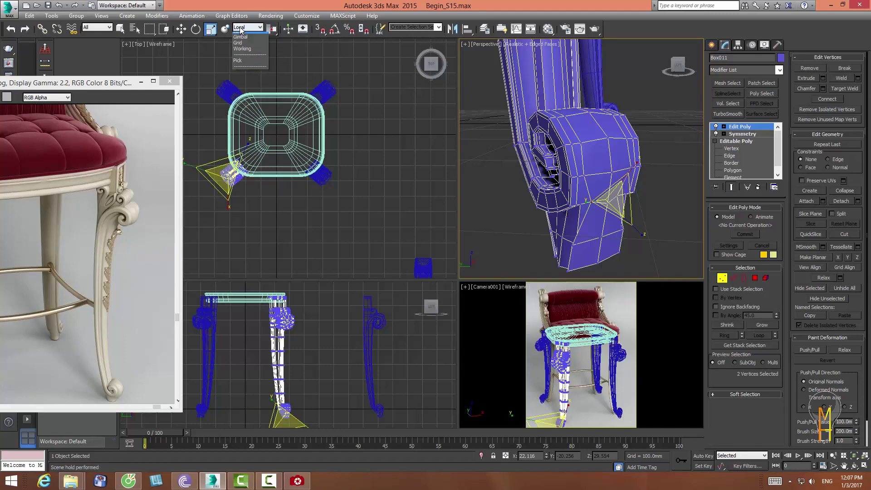
{"action": "left_click", "coordinate": [244, 60]}
{"action": "left_click", "coordinate": [272, 29]}
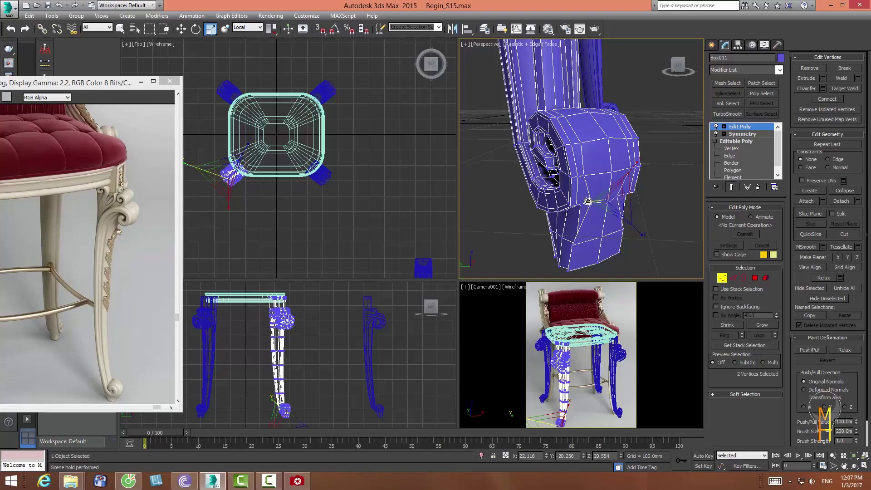
{"action": "left_click_drag", "start_coordinate": [596, 223], "coordinate": [608, 202]}
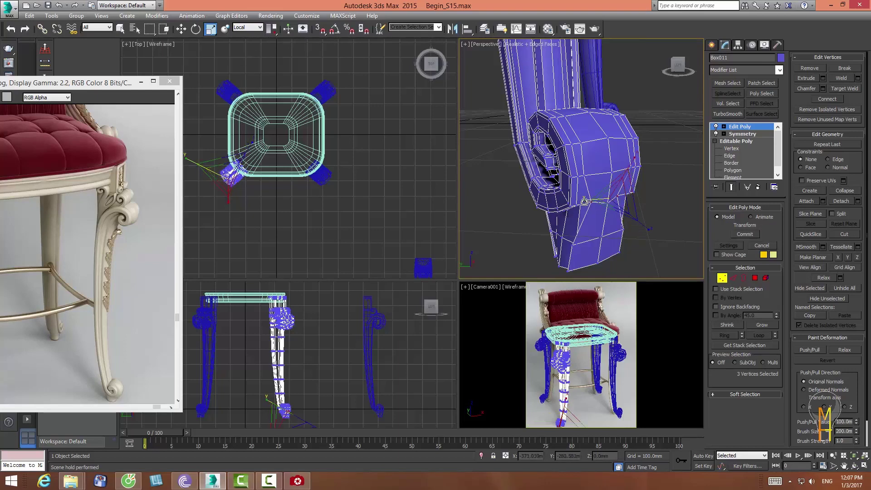
{"action": "key", "text": "ctrl+d"}
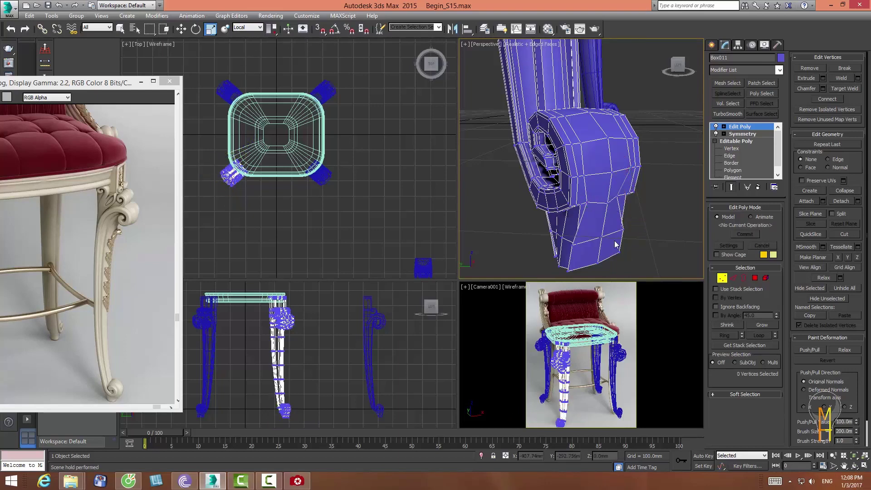
{"action": "left_click", "coordinate": [854, 465]}
{"action": "mouse_move", "coordinate": [596, 186]}
{"action": "left_mouse_down"}
{"action": "mouse_move", "coordinate": [570, 188]}
{"action": "mouse_move", "coordinate": [592, 223]}
{"action": "left_mouse_up"}
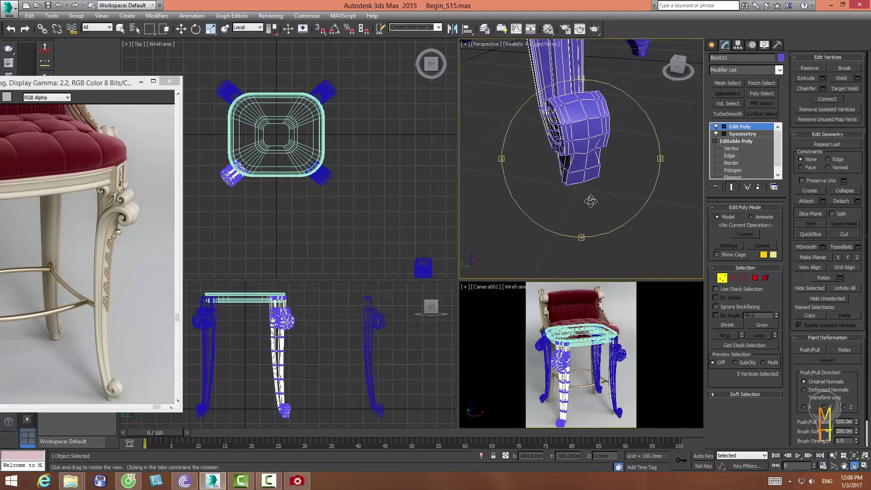
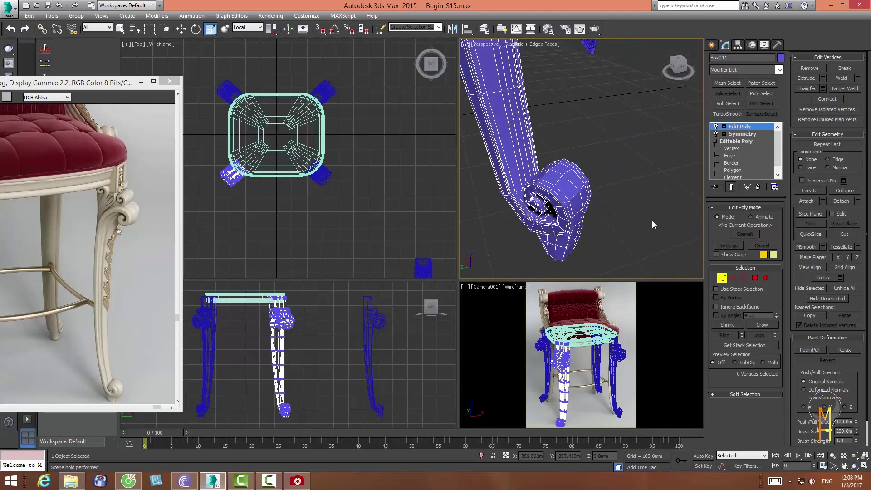
- Enter Polygon level on the leg's Edit Poly and select faces on the scrolled foot
{"action": "left_click", "coordinate": [731, 171]}
{"action": "left_click", "coordinate": [500, 266]}
{"action": "left_click", "coordinate": [728, 127]}
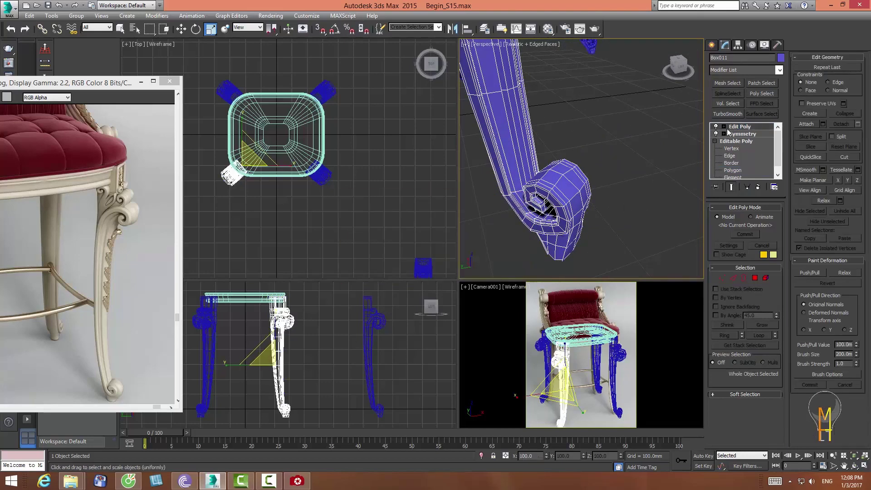
{"action": "left_click", "coordinate": [738, 155]}
{"action": "left_click", "coordinate": [573, 177]}
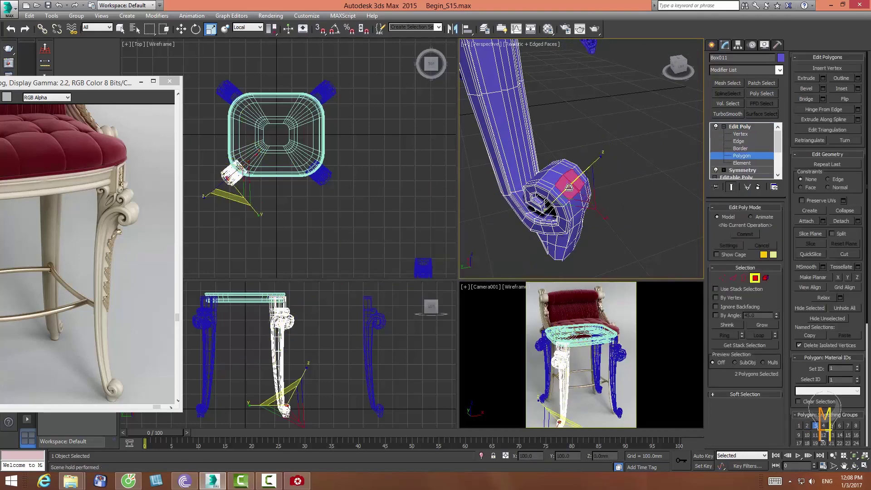
{"action": "left_click", "coordinate": [557, 167], "text": "ctrl"}
- Try raising the foot faces, undo it, then add two more foot faces to the selection
{"action": "key", "text": "w"}
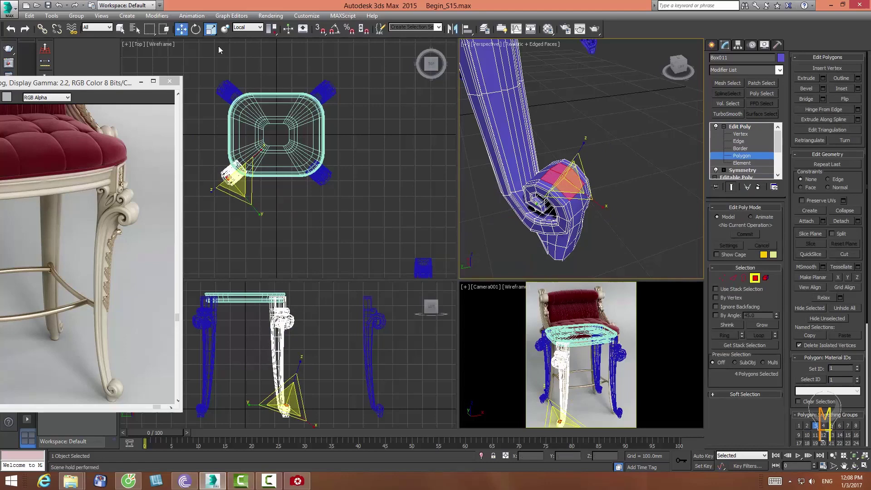
{"action": "left_click_drag", "start_coordinate": [562, 150], "coordinate": [564, 144]}
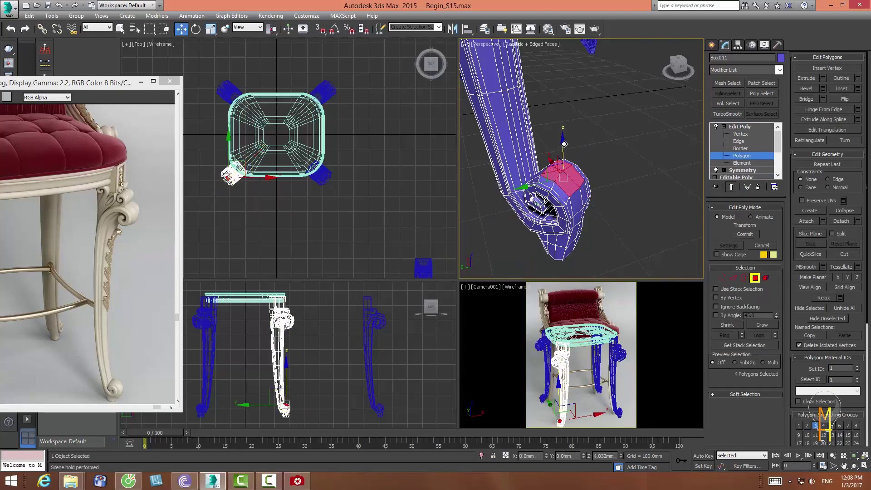
{"action": "key", "text": "ctrl+z"}
{"action": "key", "text": "ctrl+z"}
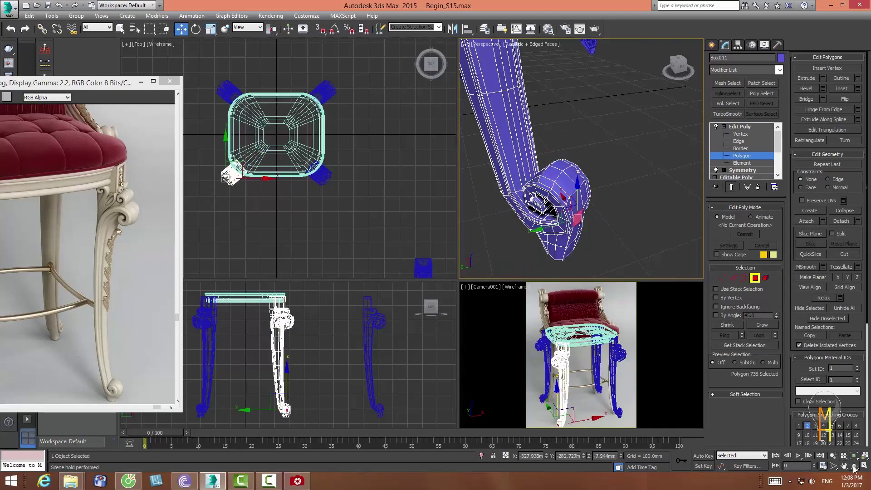
{"action": "left_click", "coordinate": [854, 466]}
{"action": "left_click_drag", "start_coordinate": [567, 158], "coordinate": [522, 154]}
{"action": "right_click", "coordinate": [585, 213]}
{"action": "left_click", "coordinate": [587, 218], "text": "ctrl"}
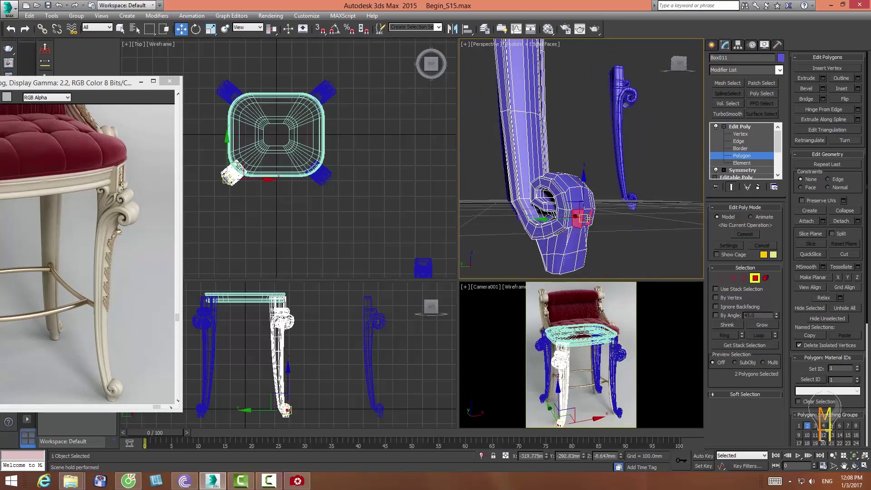
{"action": "middle_click_drag", "start_coordinate": [194, 59], "coordinate": [267, 41]}
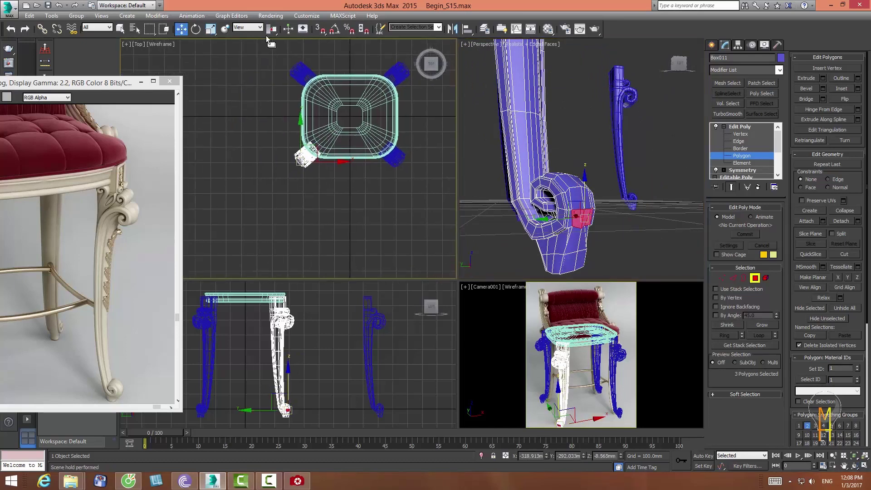
- With Local reference coordinates, nudge the selected foot faces slightly outward and check them from other angles
{"action": "left_click", "coordinate": [248, 27]}
{"action": "left_click", "coordinate": [245, 66]}
{"action": "left_click_drag", "start_coordinate": [281, 177], "coordinate": [280, 178]}
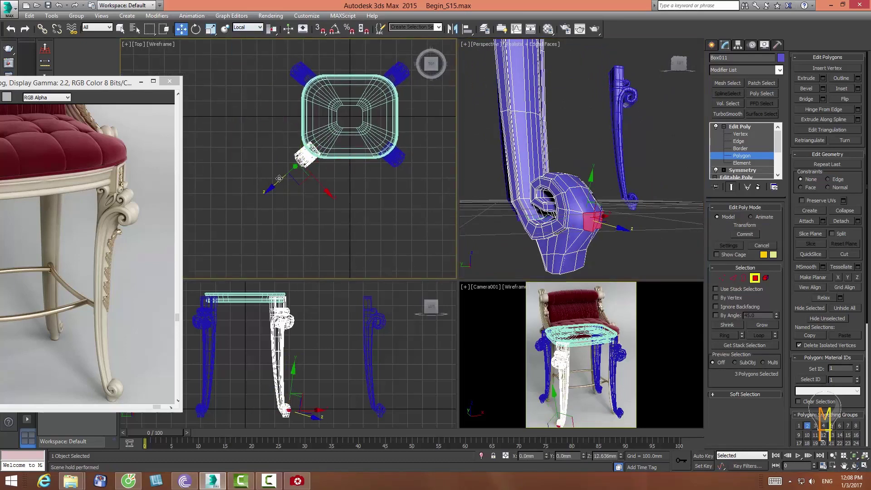
{"action": "left_click", "coordinate": [855, 466]}
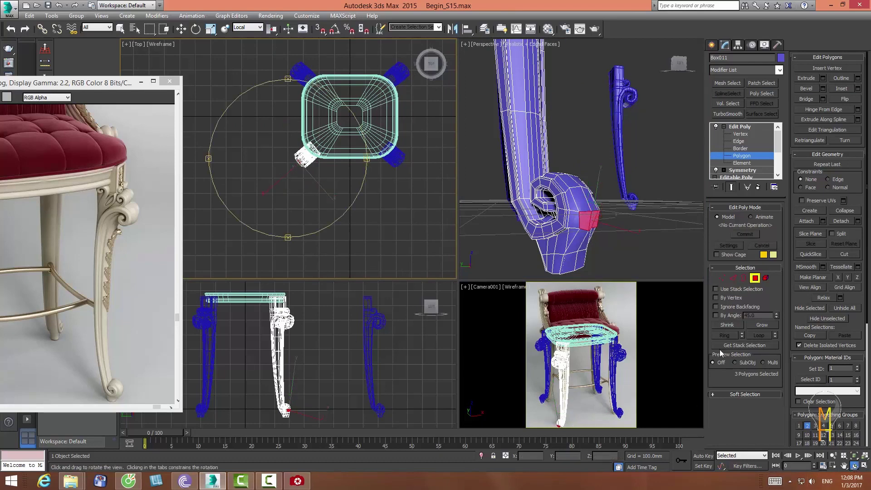
{"action": "left_click_drag", "start_coordinate": [567, 214], "coordinate": [589, 222]}
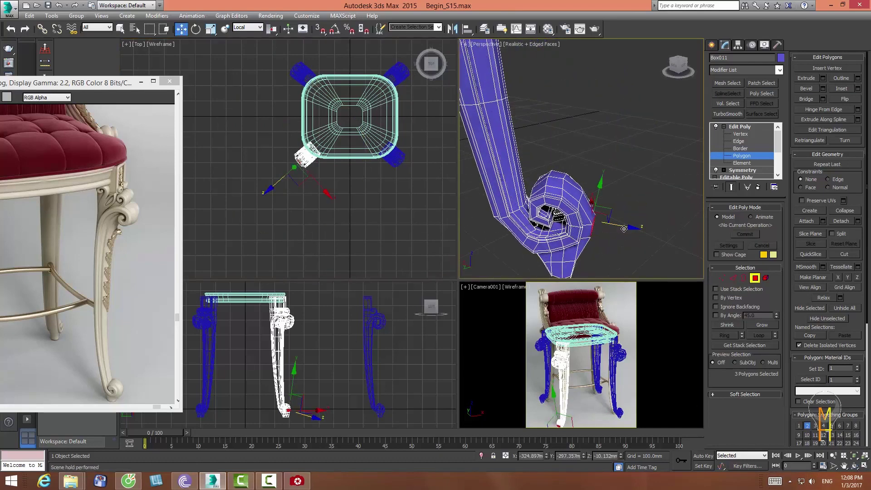
{"action": "left_click", "coordinate": [855, 466]}
{"action": "mouse_move", "coordinate": [572, 213]}
{"action": "left_mouse_down"}
{"action": "mouse_move", "coordinate": [559, 193]}
{"action": "mouse_move", "coordinate": [589, 202]}
{"action": "left_mouse_up"}
{"action": "key", "text": "w"}
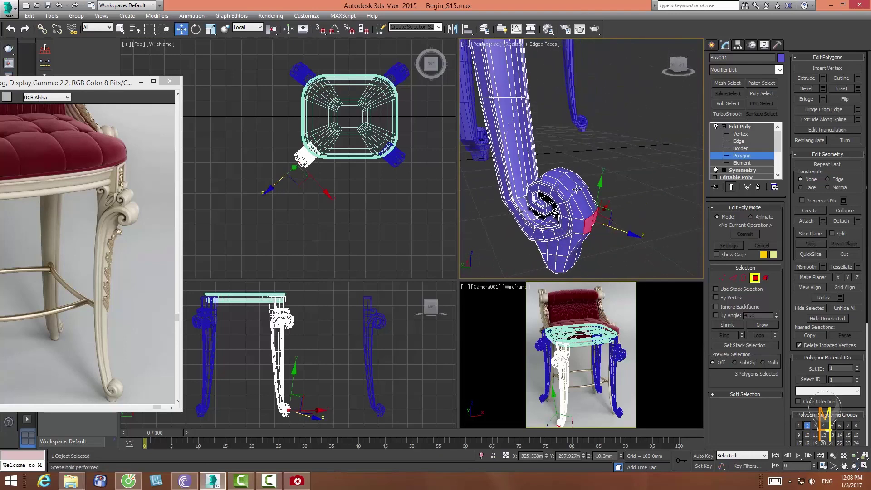
{"action": "left_click", "coordinate": [733, 278]}
- Select two edges on the scroll's side and shift them slightly upward
{"action": "left_click", "coordinate": [580, 181]}
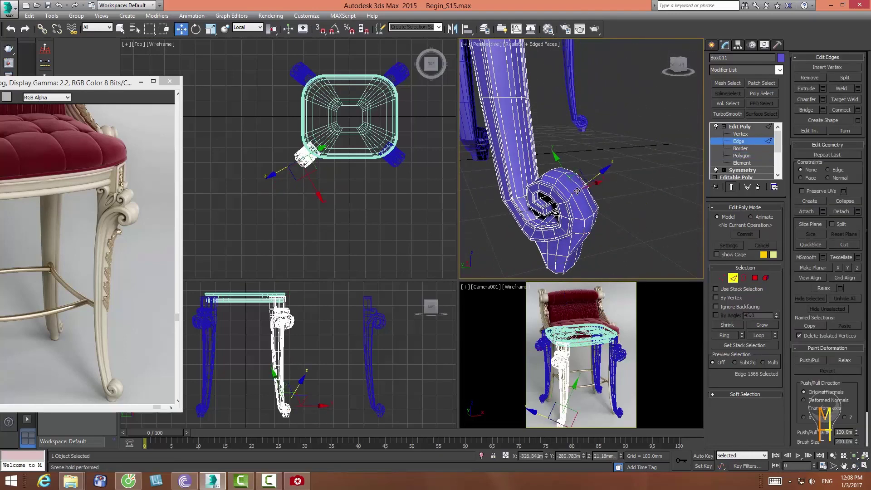
{"action": "left_click", "coordinate": [854, 466]}
{"action": "left_click_drag", "start_coordinate": [581, 163], "coordinate": [598, 181]}
{"action": "key", "text": "w"}
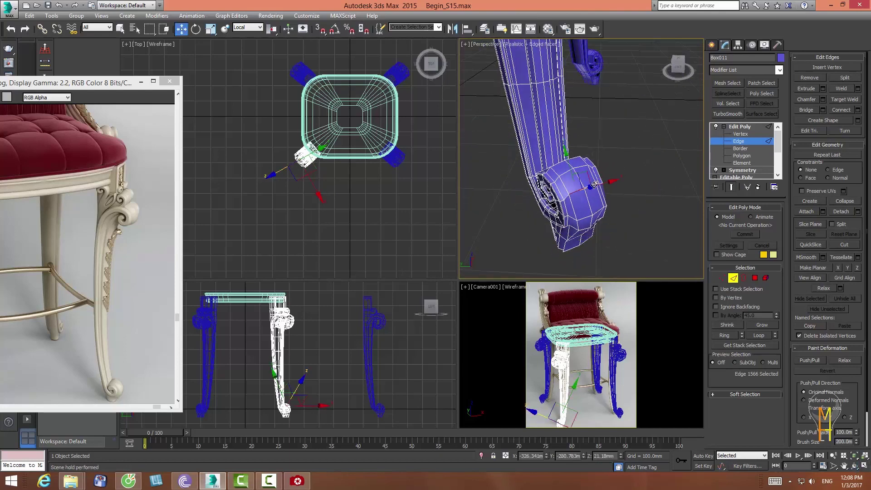
{"action": "left_click", "coordinate": [603, 182], "text": "ctrl"}
{"action": "left_click", "coordinate": [603, 182]}
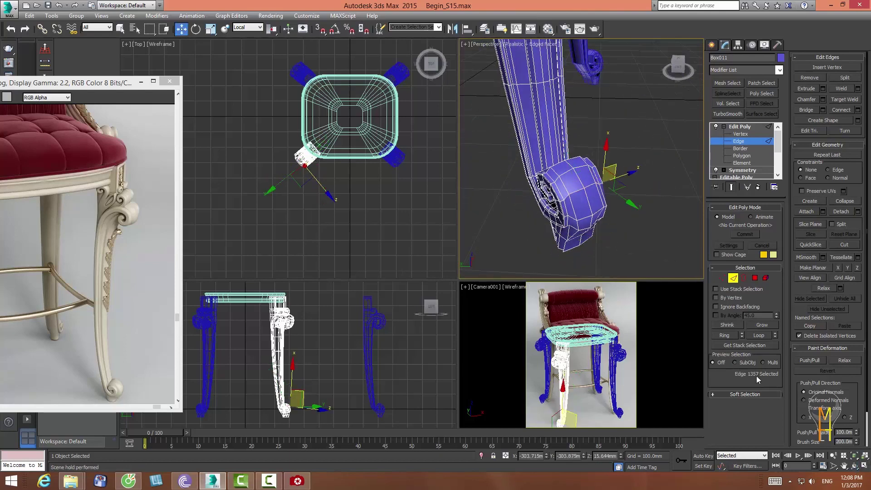
{"action": "left_click_drag", "start_coordinate": [603, 172], "coordinate": [638, 208]}
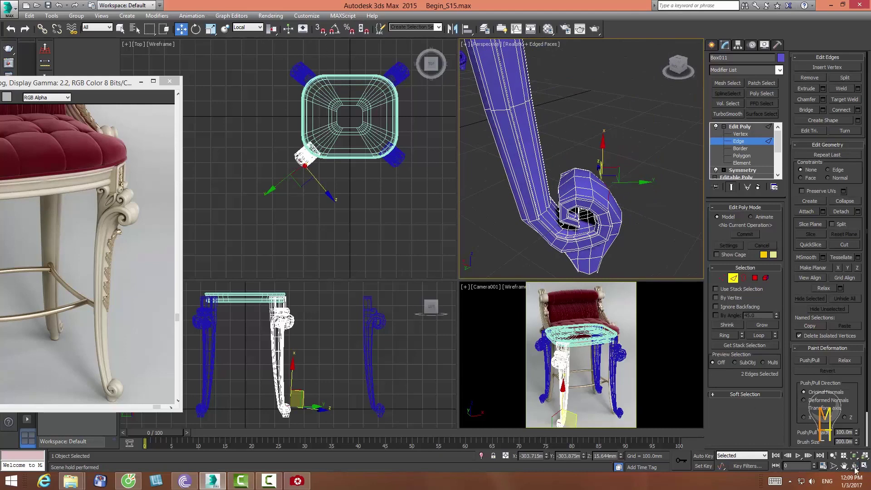
{"action": "middle_click_drag", "start_coordinate": [580, 136], "coordinate": [592, 199], "text": "alt"}
{"action": "left_click", "coordinate": [591, 200]}
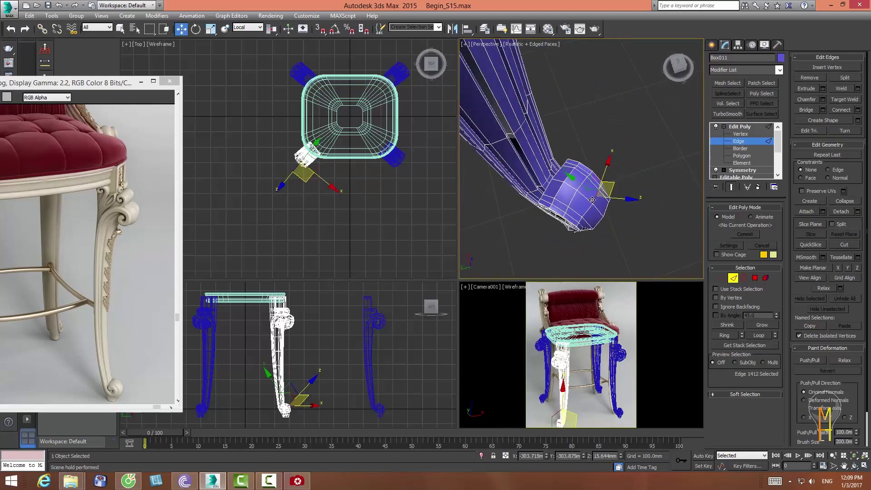
{"action": "left_click_drag", "start_coordinate": [592, 200], "coordinate": [618, 209]}
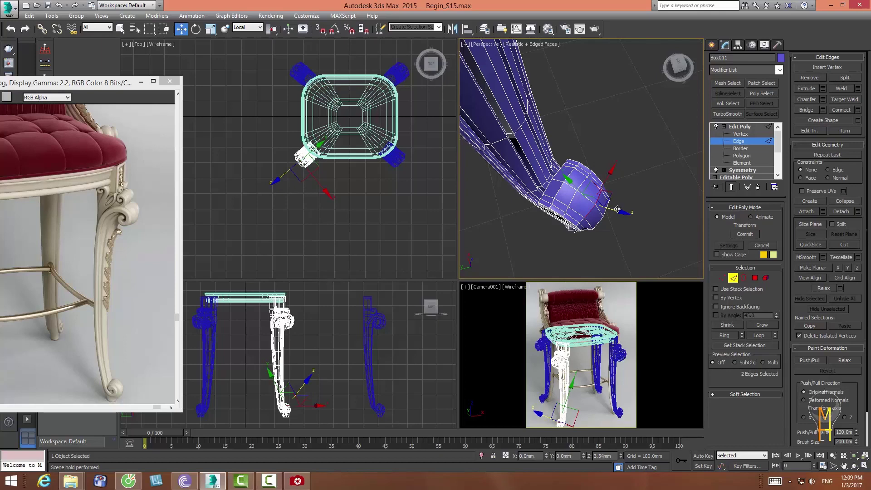
- Orbit around the leg and pick edges at the top of the spiral
{"action": "left_click", "coordinate": [853, 465]}
{"action": "mouse_move", "coordinate": [581, 181]}
{"action": "left_mouse_down"}
{"action": "mouse_move", "coordinate": [572, 104]}
{"action": "mouse_move", "coordinate": [634, 173]}
{"action": "mouse_move", "coordinate": [630, 183]}
{"action": "mouse_move", "coordinate": [586, 167]}
{"action": "left_mouse_up"}
{"action": "right_click", "coordinate": [634, 173]}
{"action": "key", "text": "ctrl+r"}
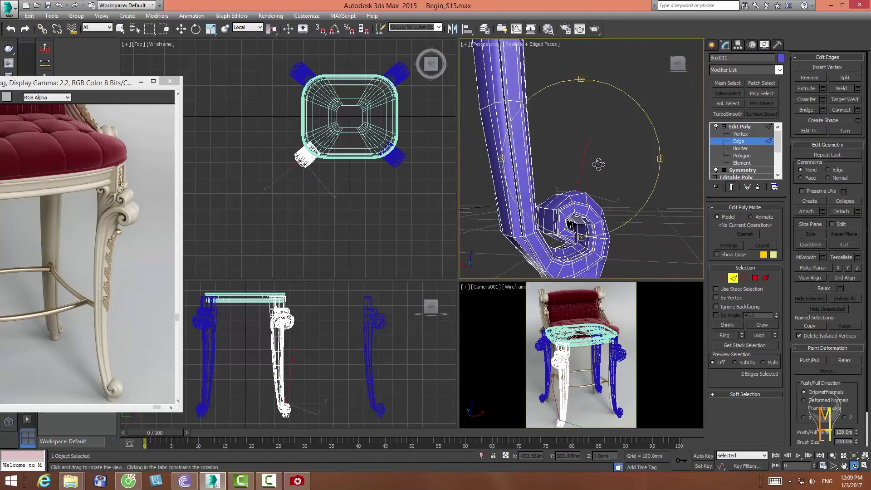
{"action": "key", "text": "w"}
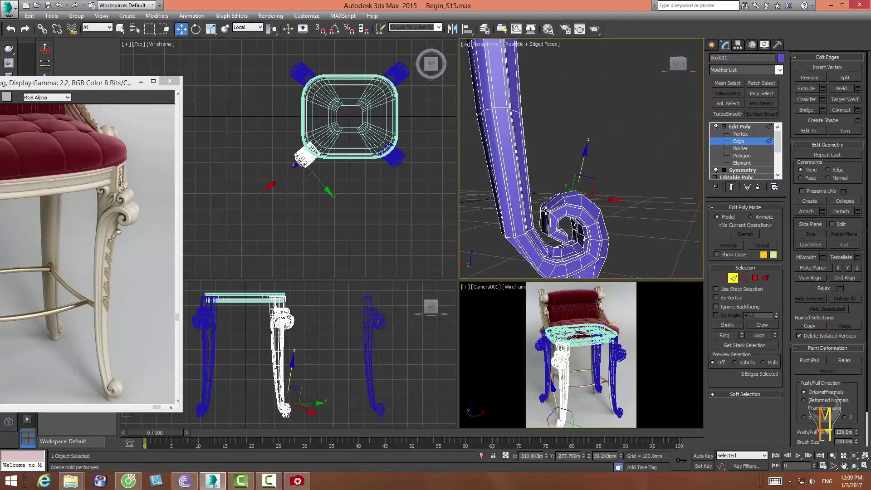
{"action": "middle_click_drag", "start_coordinate": [567, 204], "coordinate": [546, 212], "text": "alt"}
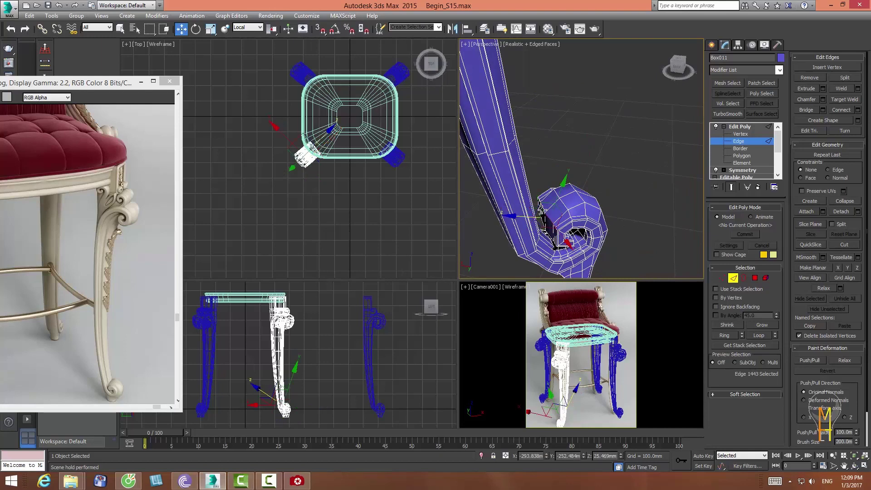
{"action": "left_click", "coordinate": [523, 213]}
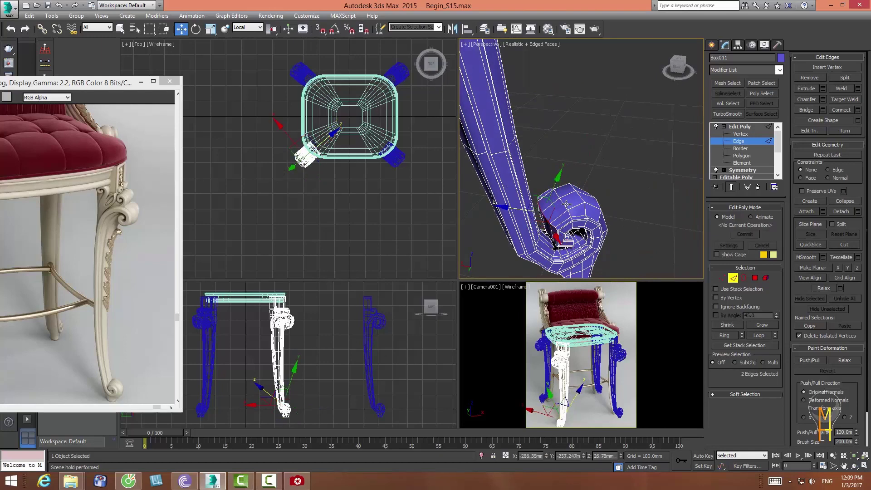
{"action": "left_click", "coordinate": [556, 195]}
{"action": "middle_click_drag", "start_coordinate": [556, 195], "coordinate": [619, 188], "text": "alt"}
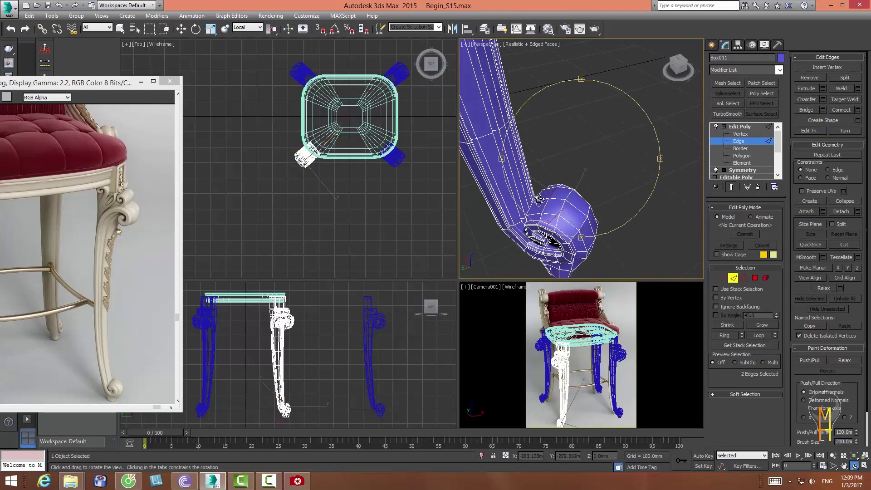
- Select another pair of spiral edges and move them a few mm up along Z
{"action": "left_click", "coordinate": [519, 203]}
{"action": "left_click", "coordinate": [558, 210]}
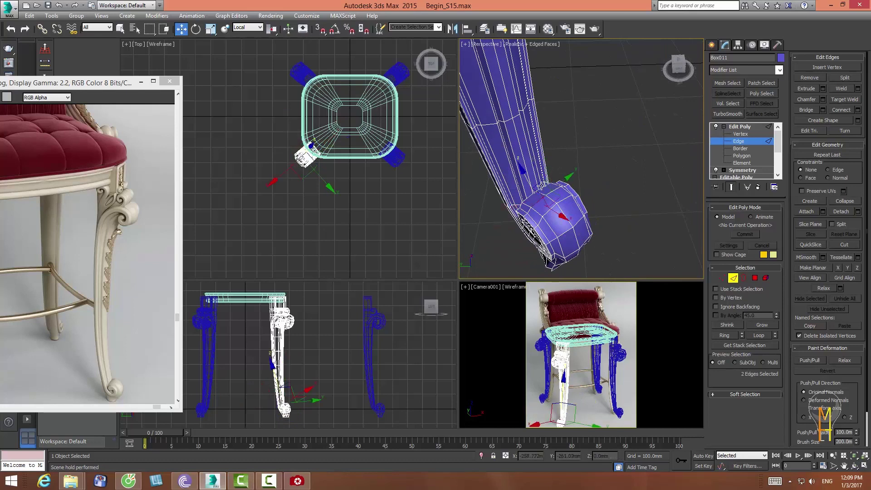
{"action": "left_click", "coordinate": [537, 200]}
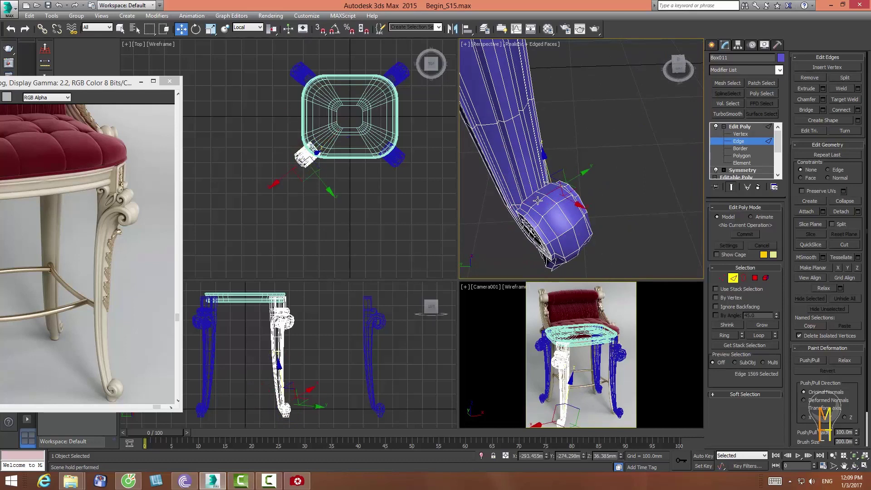
{"action": "left_click", "coordinate": [537, 199], "text": "ctrl"}
{"action": "mouse_move", "coordinate": [537, 180]}
{"action": "left_mouse_down"}
{"action": "mouse_move", "coordinate": [603, 136]}
{"action": "mouse_move", "coordinate": [535, 162]}
{"action": "left_mouse_up"}
{"action": "key", "text": "ctrl+r"}
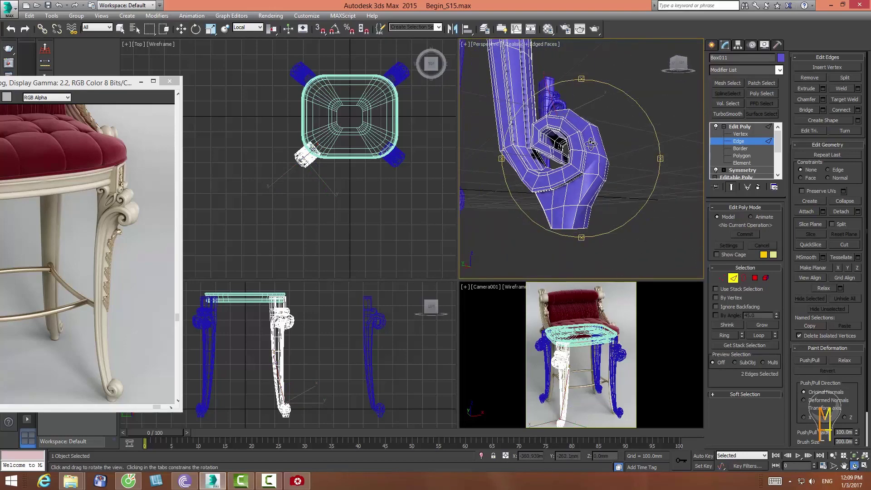
{"action": "key", "text": "w"}
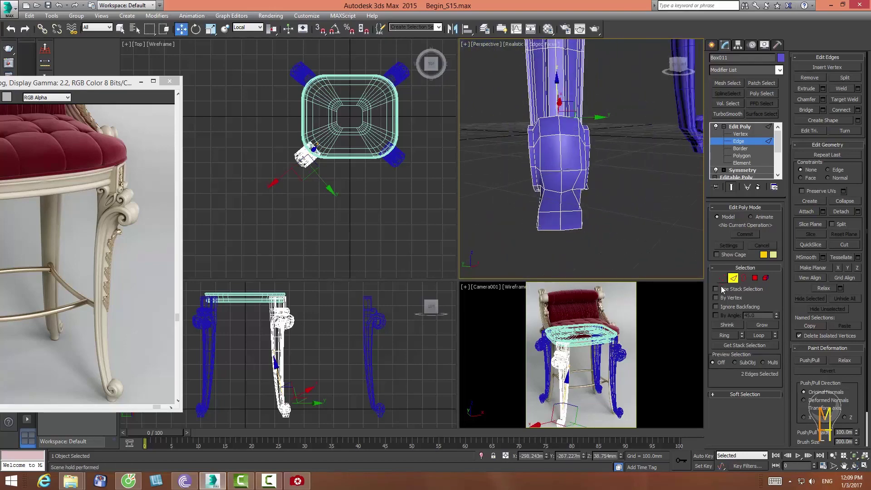
{"action": "left_click", "coordinate": [722, 278]}
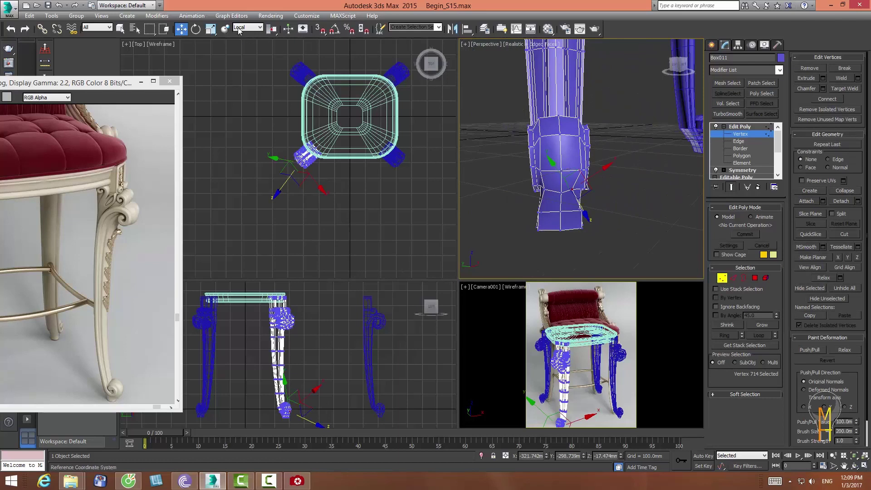
- Set the pivot to Use Selection Center and move the leg vertices about 6.5 mm along X
{"action": "left_click", "coordinate": [239, 30]}
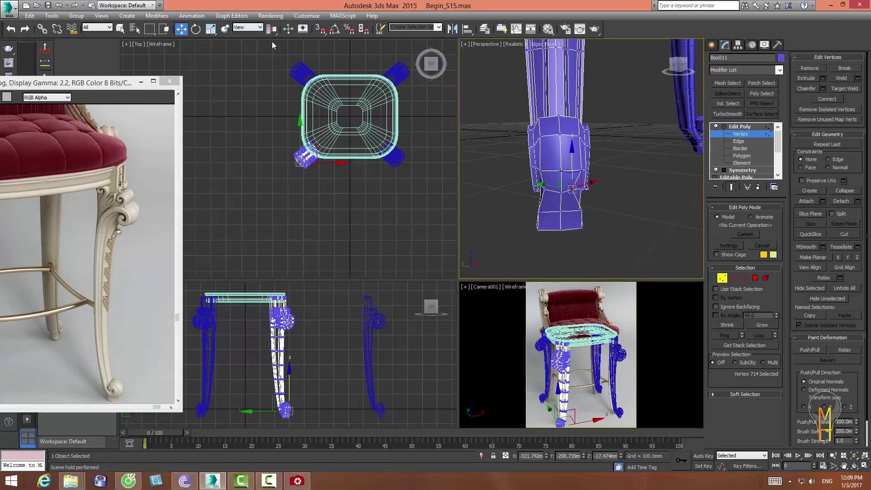
{"action": "left_click_drag", "start_coordinate": [274, 37], "coordinate": [272, 72]}
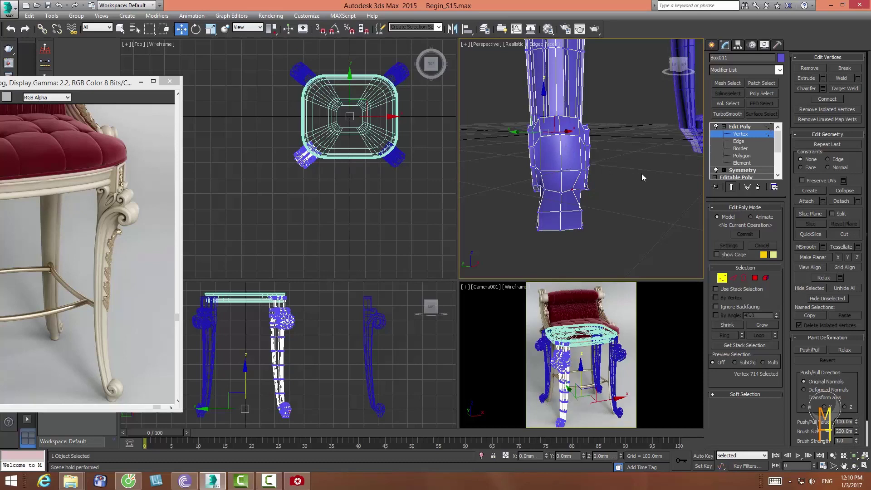
{"action": "left_click_drag", "start_coordinate": [272, 35], "coordinate": [273, 53]}
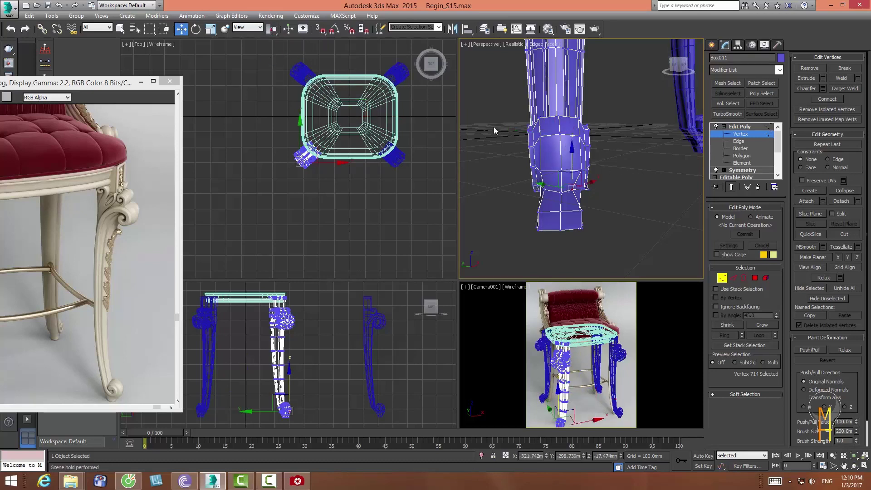
{"action": "left_click_drag", "start_coordinate": [588, 185], "coordinate": [552, 186]}
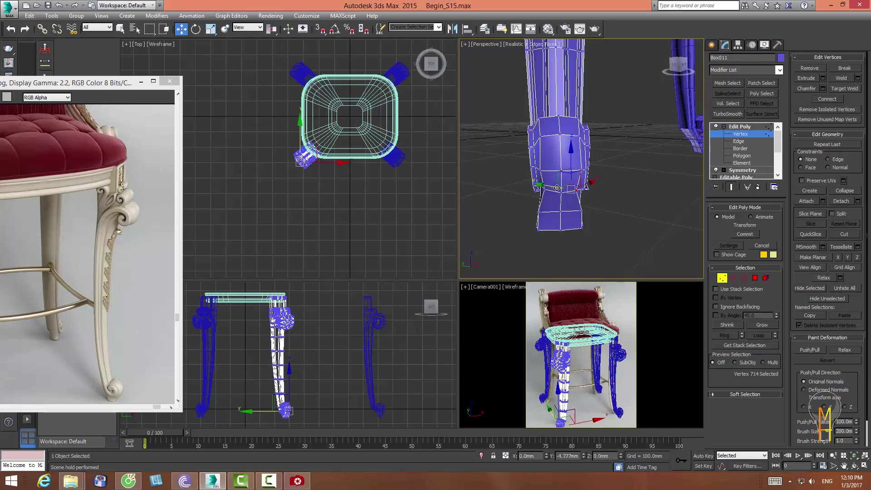
- Pick other leg vertices, orbit below the leg to check the scroll, and exit Vertex level
{"action": "left_click", "coordinate": [622, 211]}
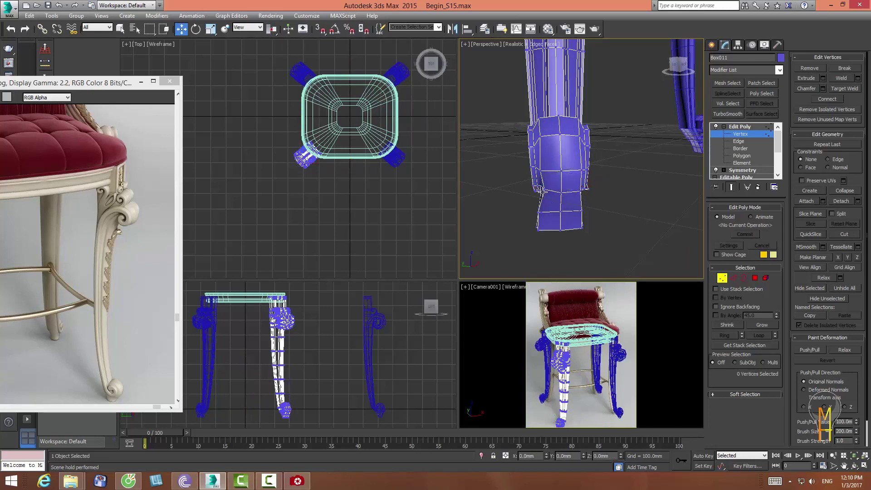
{"action": "left_click", "coordinate": [561, 185]}
{"action": "left_click", "coordinate": [539, 188]}
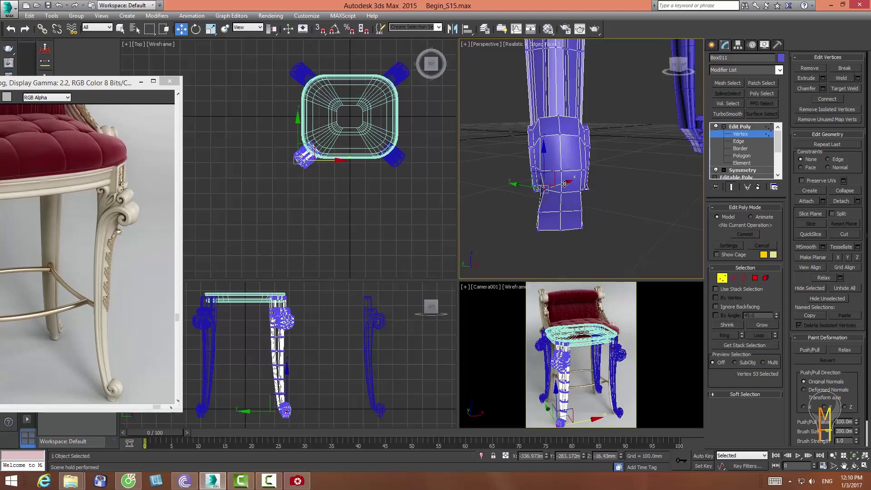
{"action": "left_click", "coordinate": [616, 194]}
{"action": "left_click", "coordinate": [854, 465]}
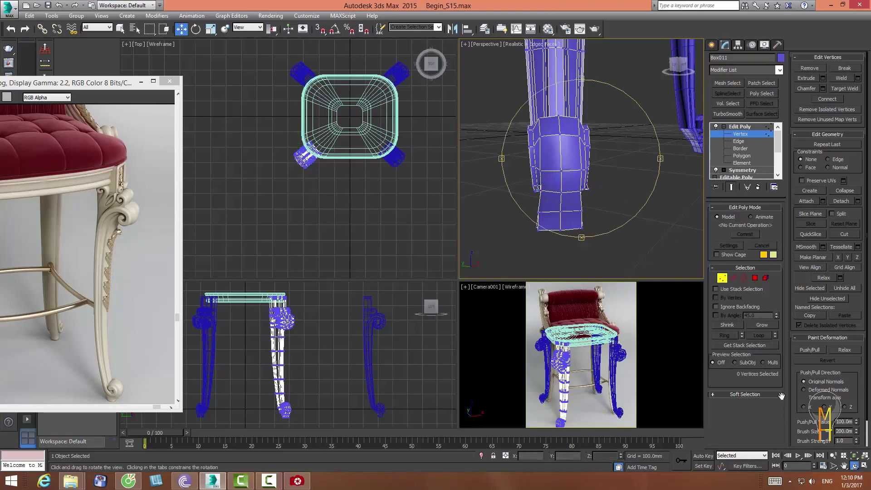
{"action": "left_click_drag", "start_coordinate": [635, 172], "coordinate": [653, 205]}
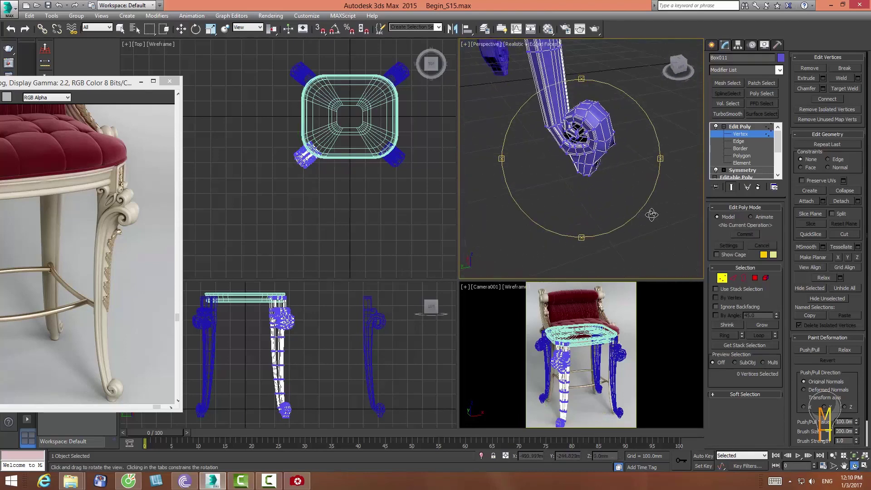
{"action": "middle_click_drag", "start_coordinate": [383, 374], "coordinate": [362, 358]}
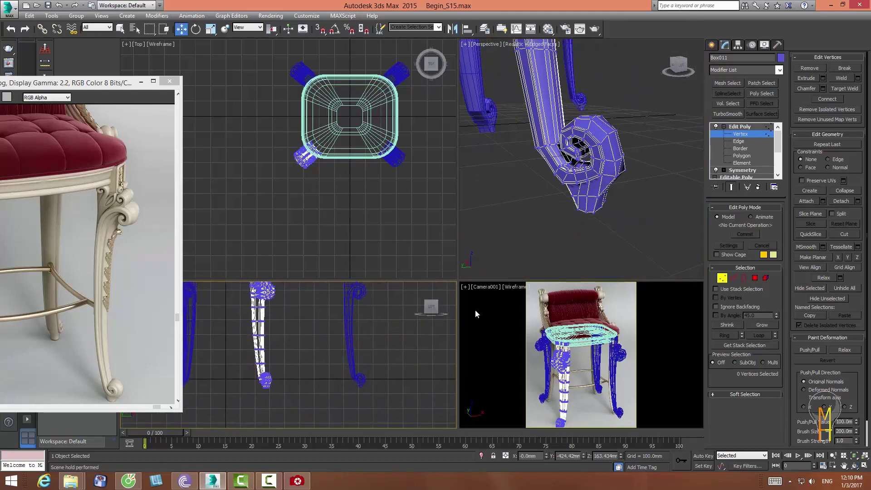
{"action": "right_click", "coordinate": [697, 243]}
{"action": "left_click", "coordinate": [721, 278]}
- Zoom the Left view onto the white leg's scroll and move two vertices -4.3 mm in X
{"action": "left_click", "coordinate": [352, 358]}
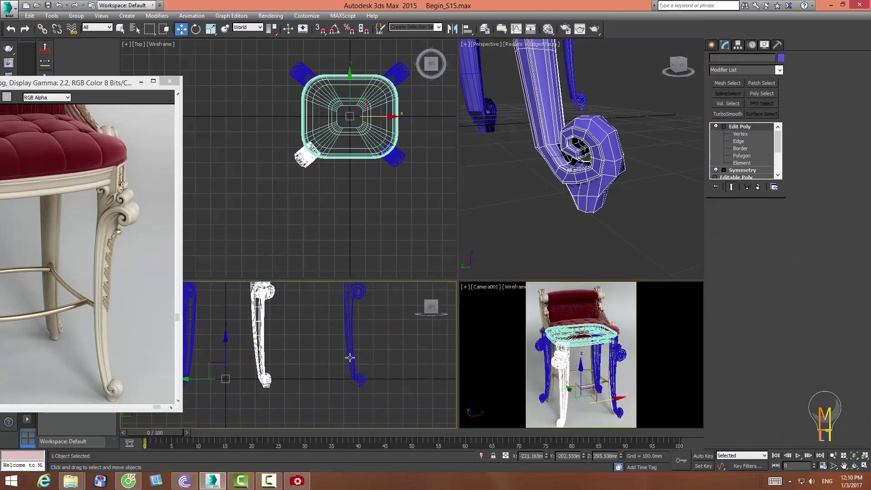
{"action": "left_click", "coordinate": [833, 455]}
{"action": "left_click_drag", "start_coordinate": [354, 363], "coordinate": [350, 254]}
{"action": "key", "text": "Escape"}
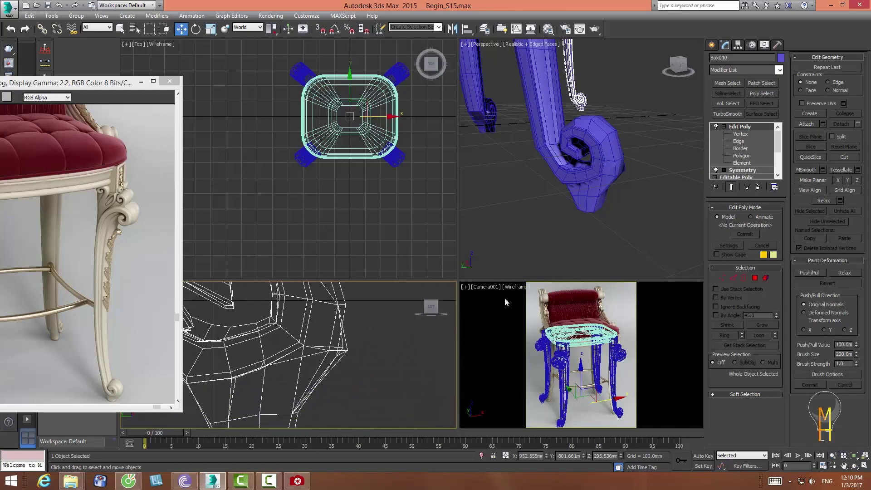
{"action": "left_click", "coordinate": [722, 278]}
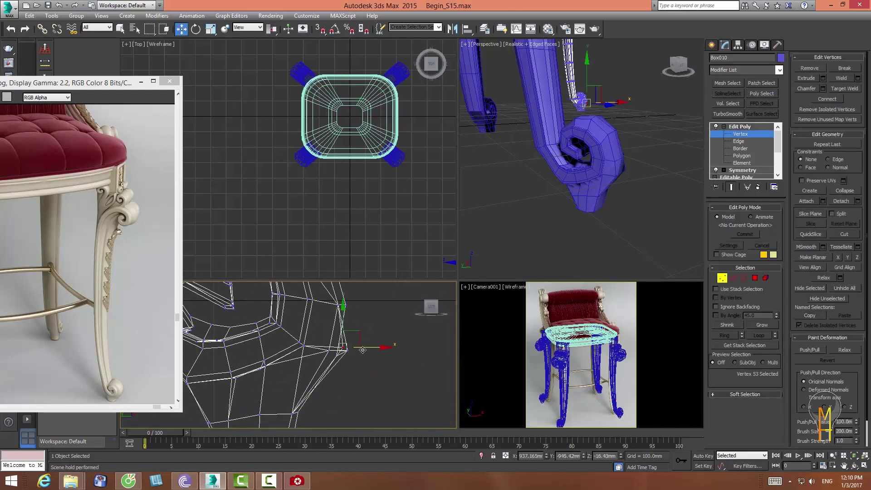
{"action": "left_click", "coordinate": [346, 351]}
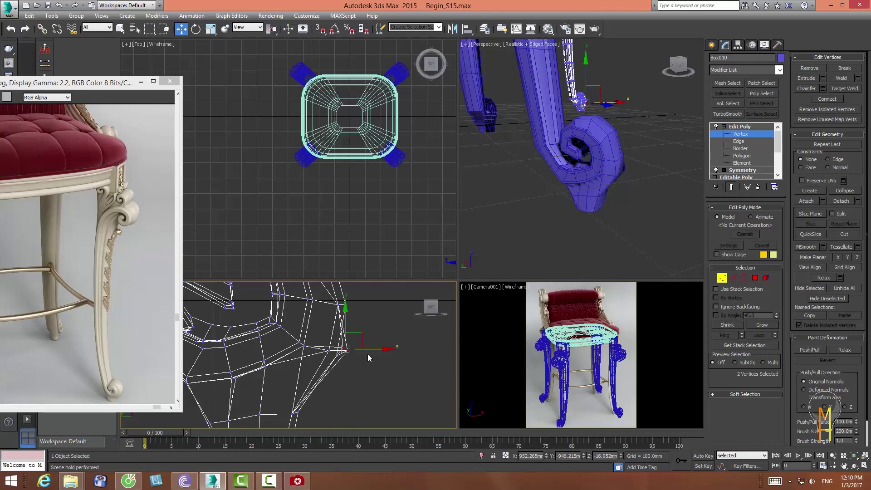
{"action": "left_click_drag", "start_coordinate": [374, 349], "coordinate": [361, 355]}
{"action": "left_click", "coordinate": [722, 277]}
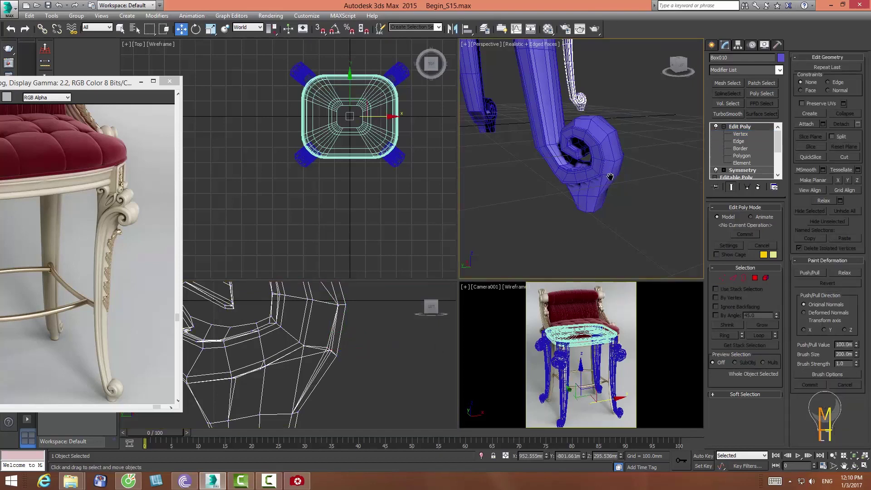
- Select Box011 above the leg and pick its open bottom border at Border level
{"action": "mouse_move", "coordinate": [590, 118]}
{"action": "middle_mouse_down", "text": "alt"}
{"action": "mouse_move", "coordinate": [585, 145]}
{"action": "mouse_move", "coordinate": [638, 195]}
{"action": "mouse_move", "coordinate": [593, 157]}
{"action": "middle_mouse_up", "text": "alt"}
{"action": "left_click", "coordinate": [633, 181]}
{"action": "left_click_drag", "start_coordinate": [592, 158], "coordinate": [521, 120]}
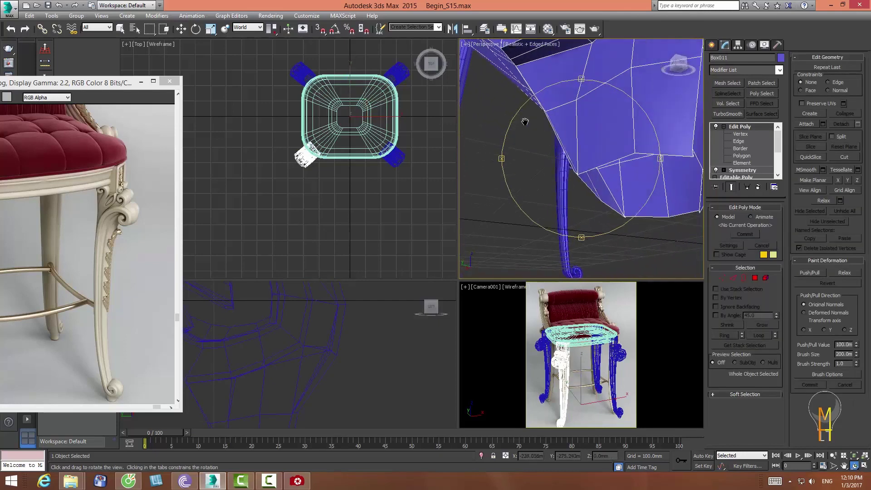
{"action": "key", "text": "w"}
{"action": "left_click", "coordinate": [743, 278]}
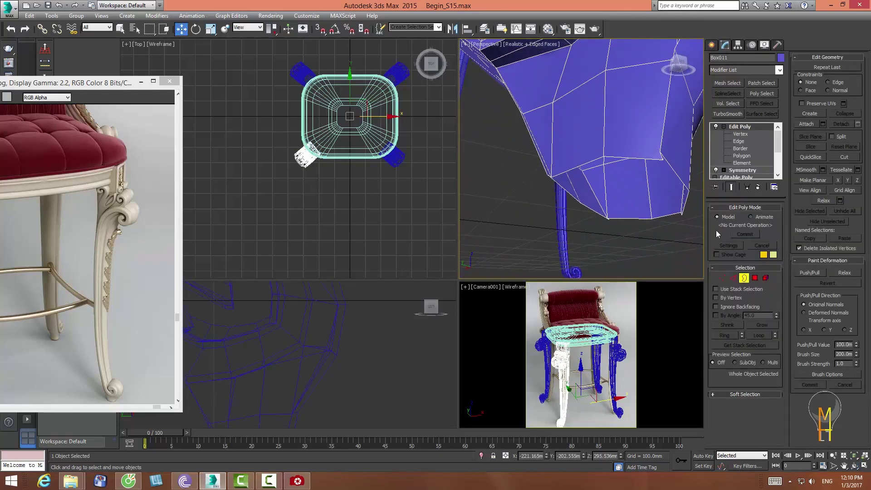
{"action": "left_click", "coordinate": [672, 171]}
{"action": "mouse_move", "coordinate": [340, 315]}
{"action": "middle_mouse_down"}
{"action": "mouse_move", "coordinate": [351, 371]}
{"action": "mouse_move", "coordinate": [322, 363]}
{"action": "middle_mouse_up"}
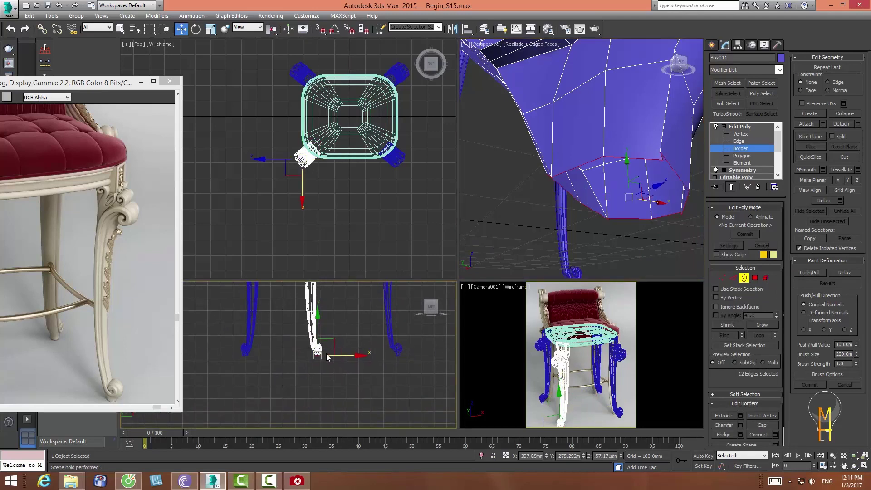
- Zoom the side view onto the leg and orbit around the piece's underside
{"action": "scroll", "coordinate": [330, 349], "scroll_direction": "up", "scroll_amount": 5}
{"action": "left_click", "coordinate": [833, 456]}
{"action": "mouse_move", "coordinate": [313, 378]}
{"action": "left_mouse_down"}
{"action": "mouse_move", "coordinate": [305, 313]}
{"action": "mouse_move", "coordinate": [336, 341]}
{"action": "left_mouse_up"}
{"action": "right_click", "coordinate": [336, 341]}
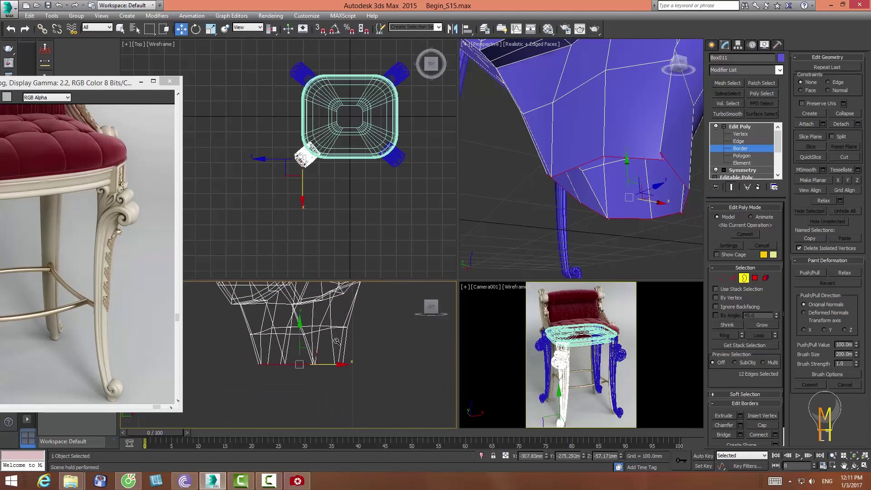
{"action": "left_click", "coordinate": [854, 465]}
{"action": "mouse_move", "coordinate": [589, 190]}
{"action": "left_mouse_down"}
{"action": "mouse_move", "coordinate": [583, 146]}
{"action": "mouse_move", "coordinate": [591, 177]}
{"action": "mouse_move", "coordinate": [629, 212]}
{"action": "mouse_move", "coordinate": [607, 193]}
{"action": "left_mouse_up"}
{"action": "key", "text": "w"}
- Select the two neighbouring bottom corner vertices and merge them into one
{"action": "key", "text": "1"}
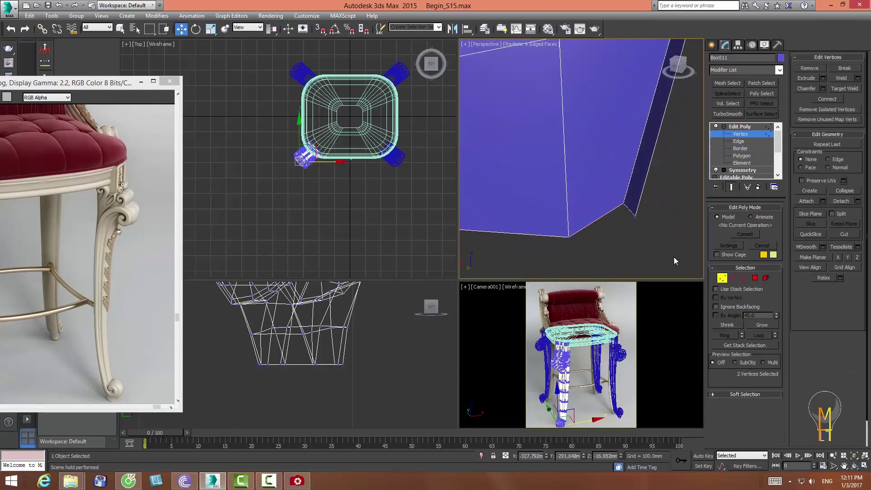
{"action": "left_click", "coordinate": [624, 203]}
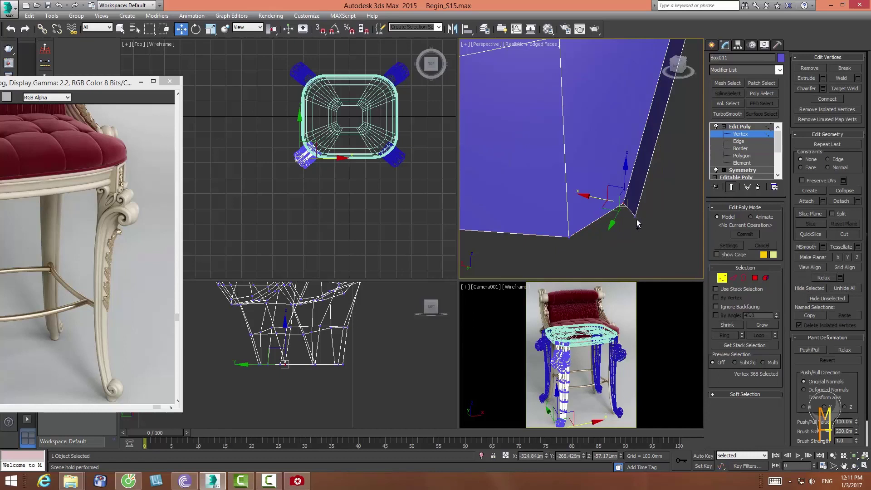
{"action": "left_click", "coordinate": [634, 217]}
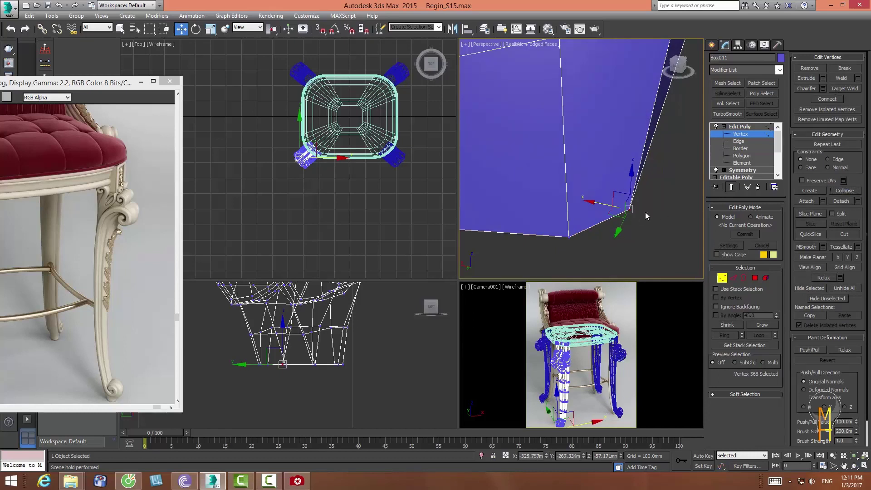
{"action": "middle_click_drag", "start_coordinate": [645, 211], "coordinate": [572, 206], "text": "alt"}
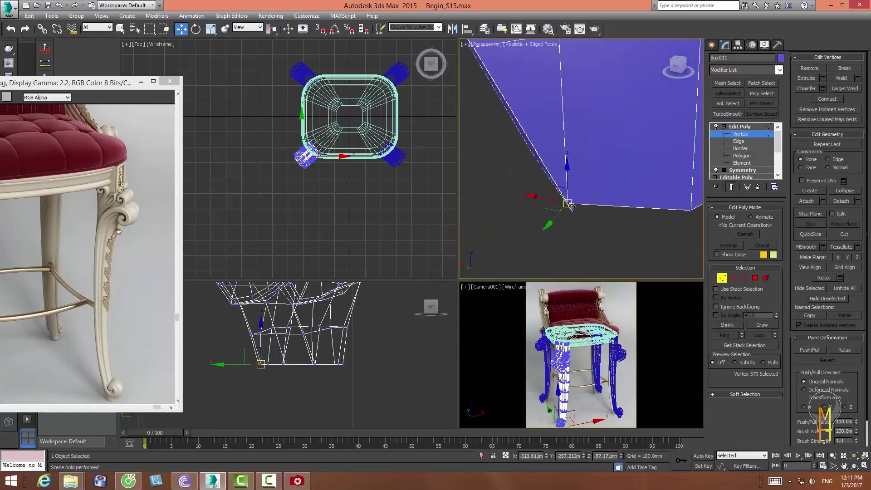
{"action": "left_click", "coordinate": [568, 205]}
{"action": "left_click", "coordinate": [844, 190]}
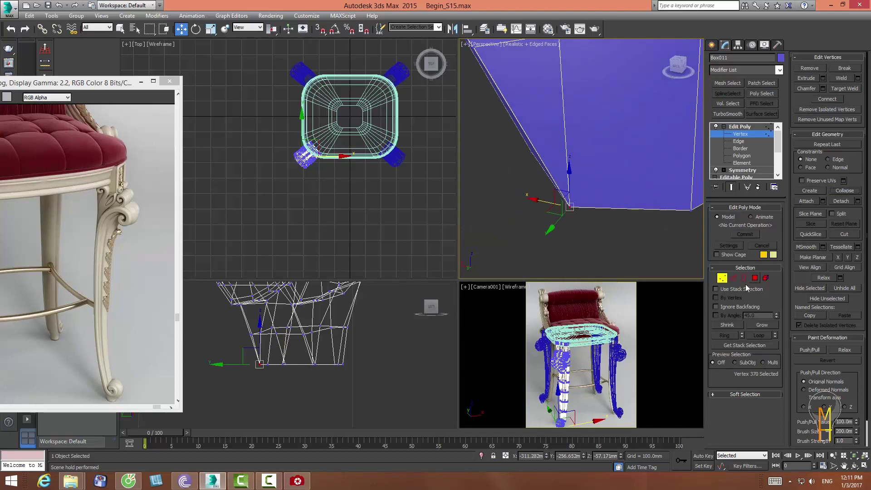
- Drag the open bottom border down at Border level to extrude new faces
{"action": "left_click", "coordinate": [734, 278]}
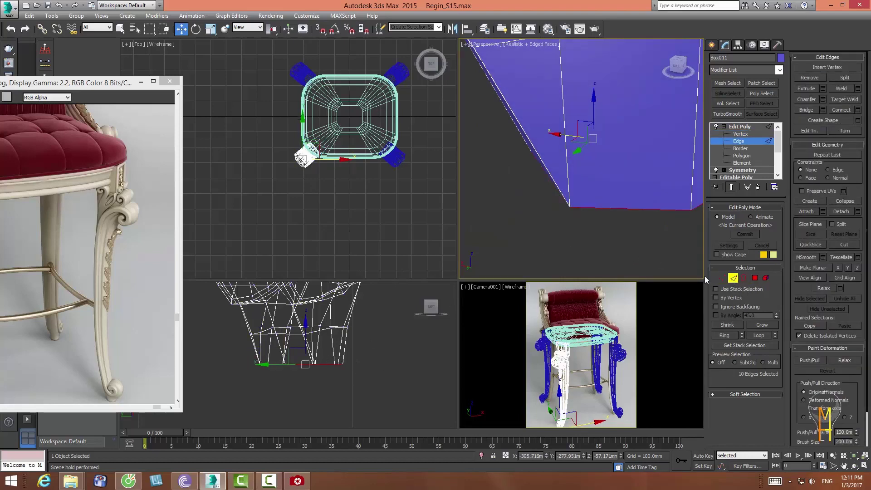
{"action": "key", "text": "3"}
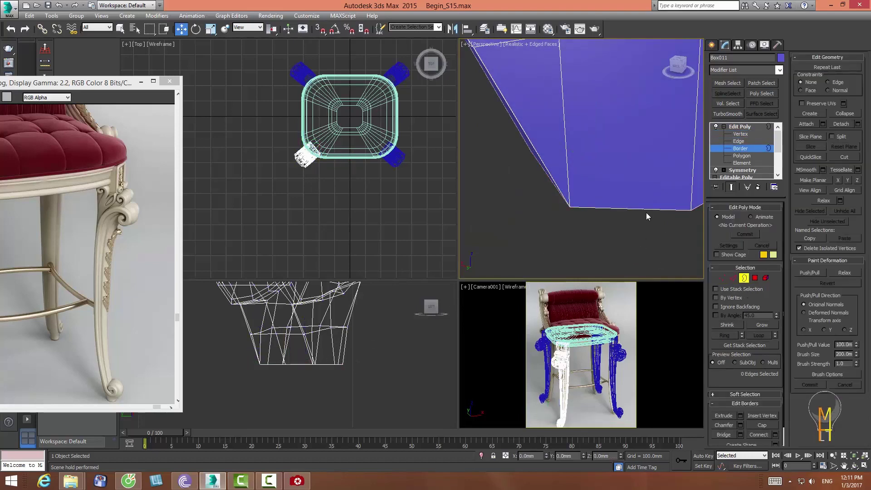
{"action": "middle_click_drag", "start_coordinate": [298, 352], "coordinate": [343, 358]}
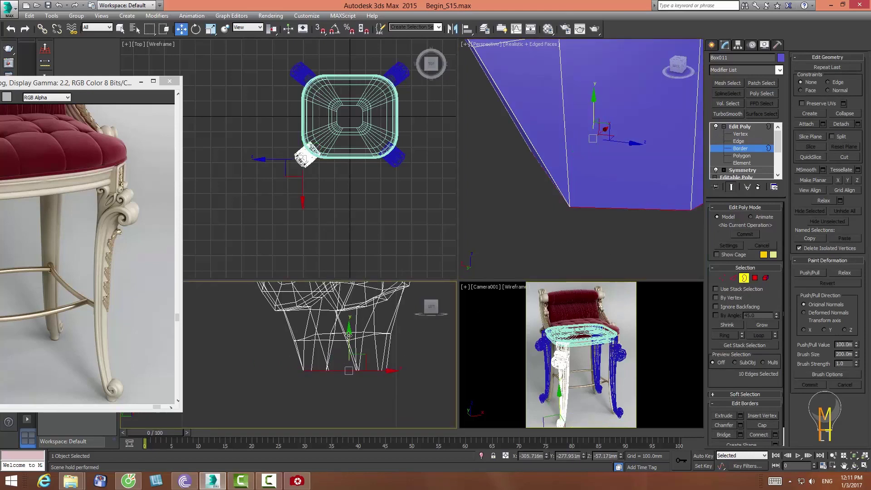
{"action": "left_click_drag", "start_coordinate": [348, 335], "coordinate": [348, 339], "text": "shift"}
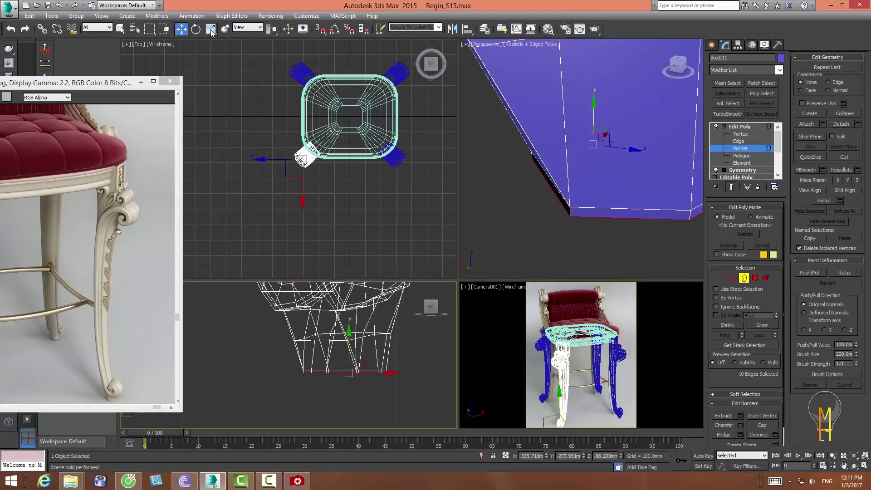
{"action": "left_click", "coordinate": [210, 29]}
- Orbit to look up at the open border and close off the piece's underside
{"action": "left_click", "coordinate": [854, 466]}
{"action": "left_click", "coordinate": [582, 190]}
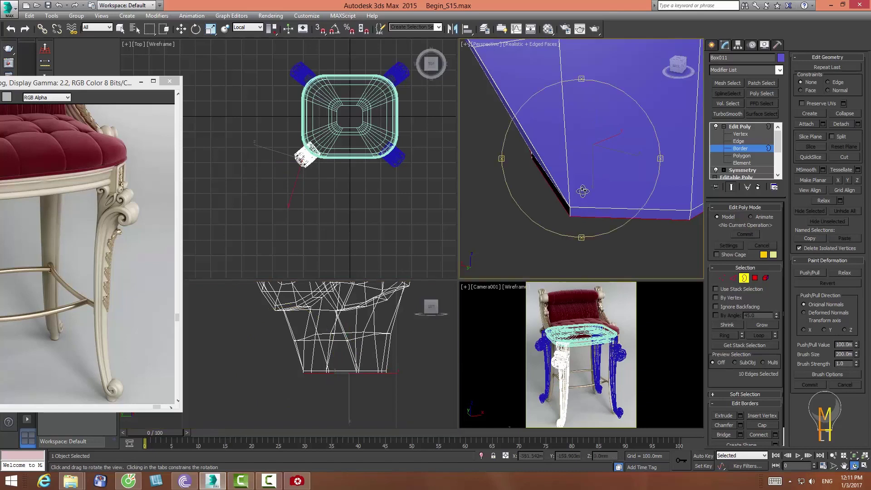
{"action": "left_click_drag", "start_coordinate": [583, 191], "coordinate": [595, 249]}
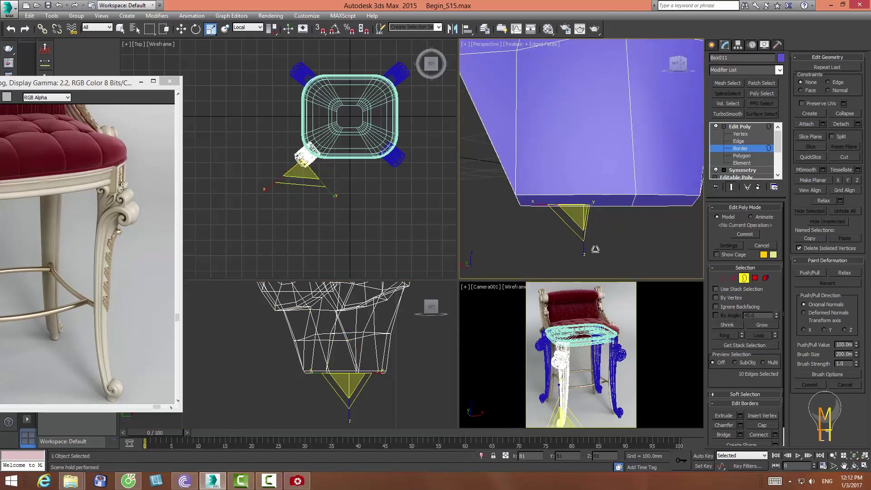
{"action": "left_click", "coordinate": [854, 466]}
{"action": "left_click_drag", "start_coordinate": [581, 118], "coordinate": [580, 205]}
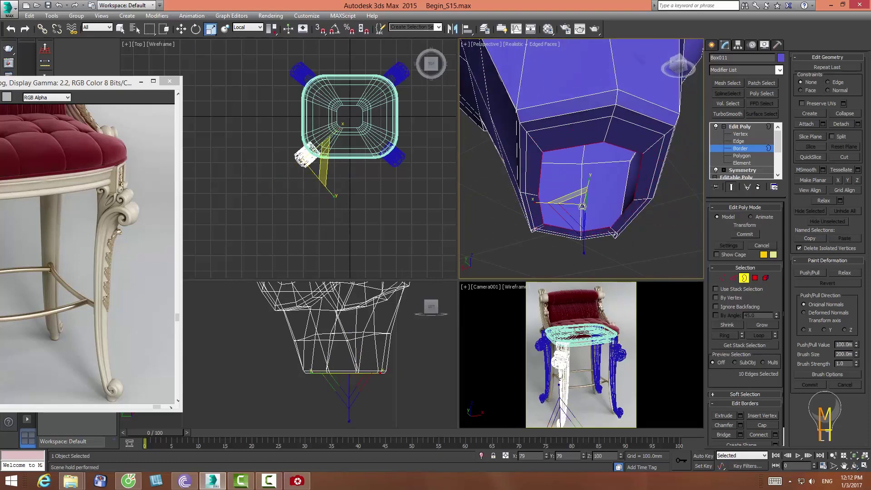
{"action": "left_click", "coordinate": [845, 113]}
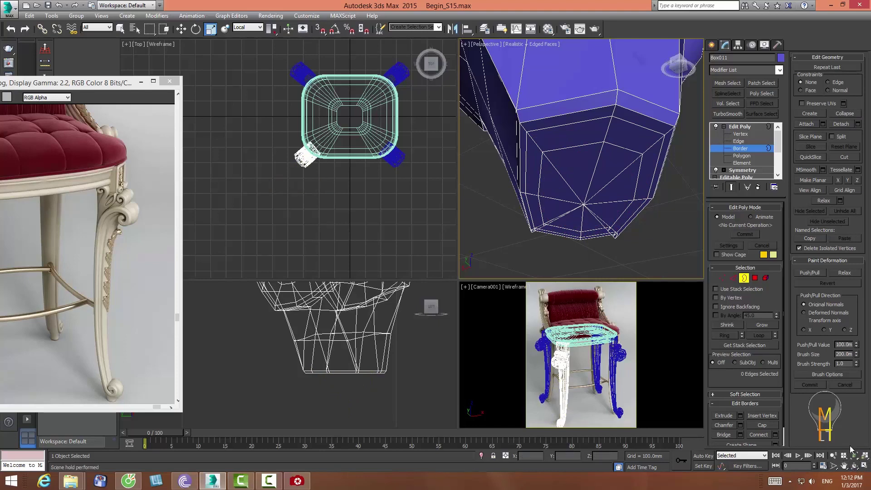
{"action": "left_click", "coordinate": [854, 465]}
{"action": "mouse_move", "coordinate": [584, 204]}
{"action": "left_mouse_down"}
{"action": "mouse_move", "coordinate": [582, 168]}
{"action": "mouse_move", "coordinate": [554, 215]}
{"action": "left_mouse_up"}
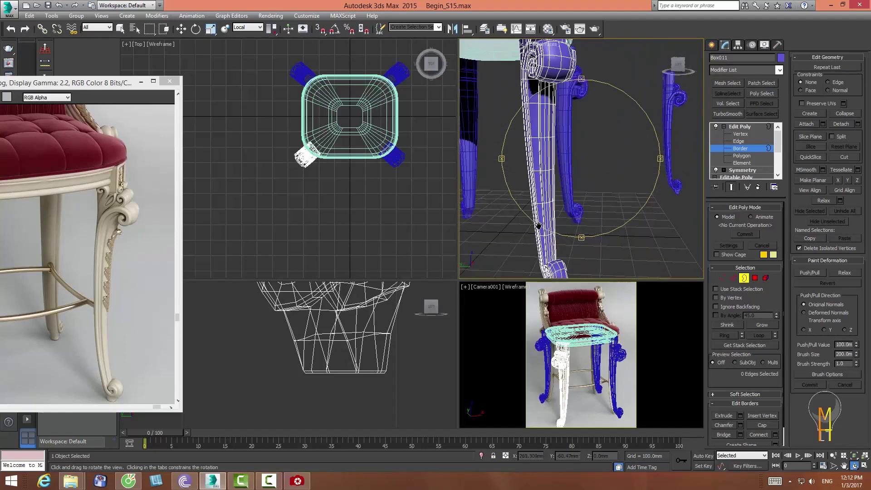
- Pan and orbit to a higher three-quarter view of the stool and exit Border level
{"action": "key", "text": "r"}
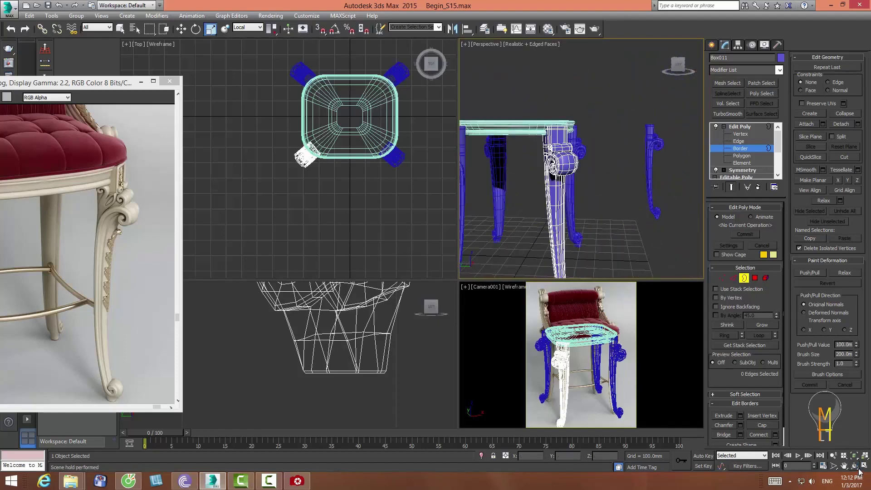
{"action": "middle_click_drag", "start_coordinate": [568, 192], "coordinate": [612, 184]}
{"action": "left_click", "coordinate": [853, 465]}
{"action": "left_click_drag", "start_coordinate": [572, 191], "coordinate": [552, 203]}
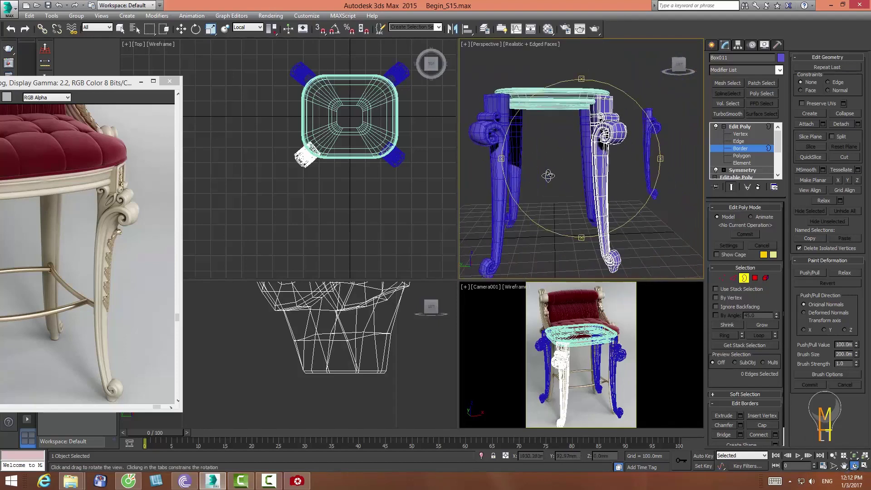
{"action": "left_click", "coordinate": [744, 278]}
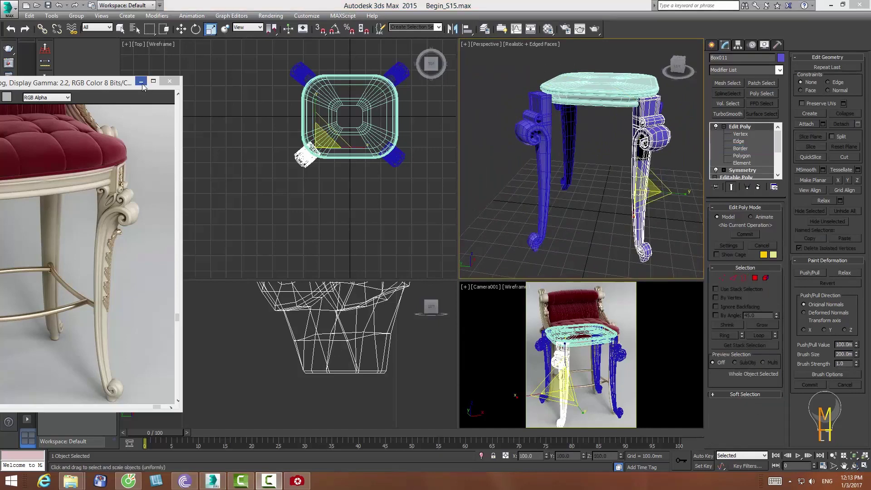
- Open luxurious-stool-bar-3d-model-max-obj-fbx (5).jpg from sceneassets/images, move it upper left, and zoom in
{"action": "left_click", "coordinate": [141, 82]}
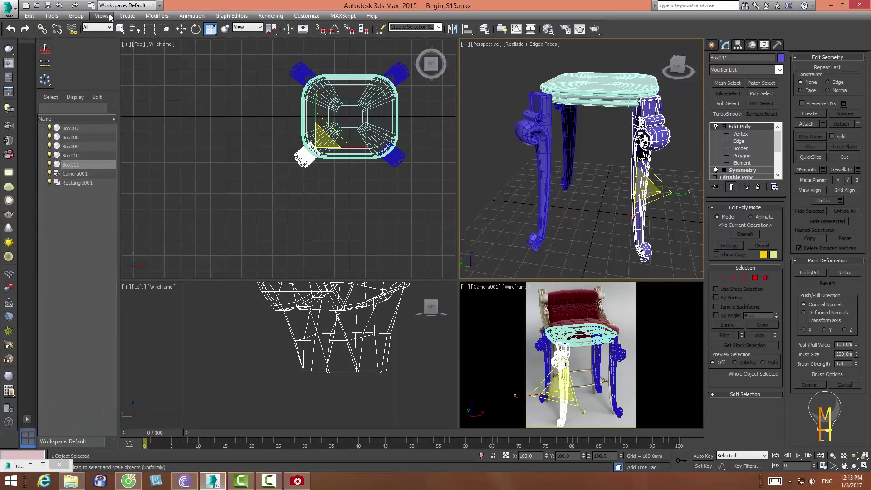
{"action": "left_click", "coordinate": [270, 16]}
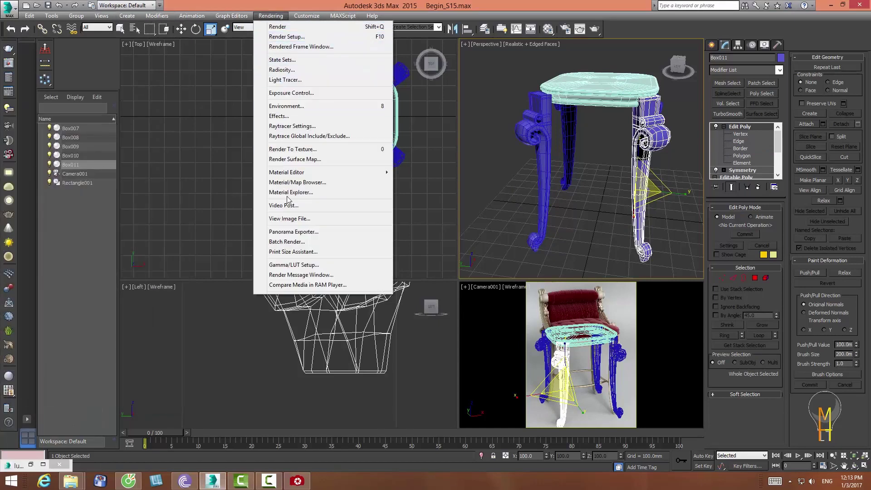
{"action": "left_click", "coordinate": [290, 219]}
{"action": "left_click", "coordinate": [192, 38]}
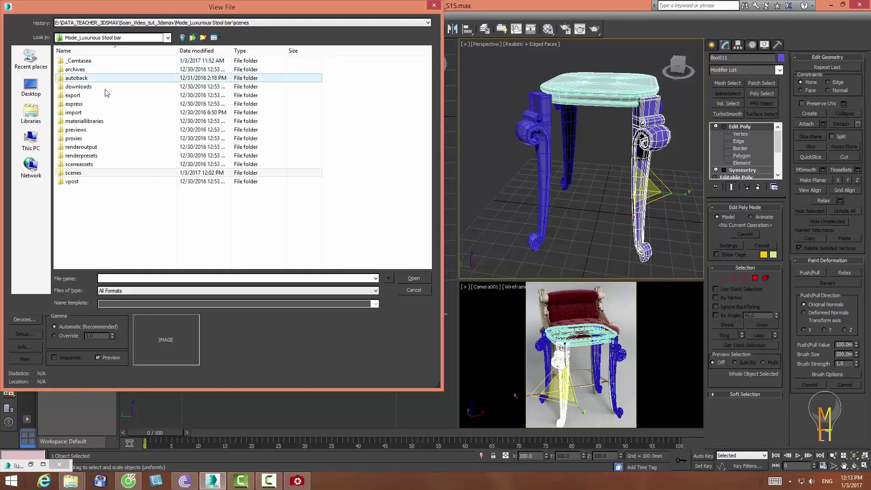
{"action": "double_click", "coordinate": [77, 167]}
{"action": "double_click", "coordinate": [78, 68]}
{"action": "left_click", "coordinate": [126, 69]}
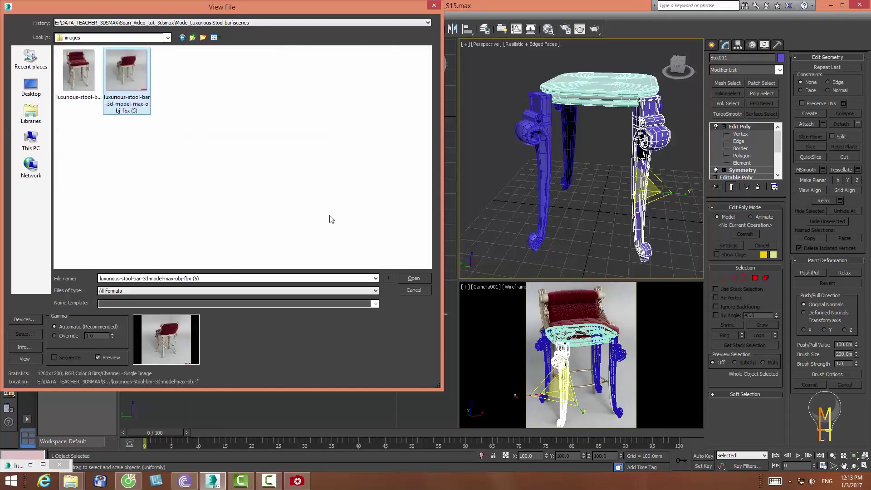
{"action": "left_click", "coordinate": [414, 278]}
{"action": "mouse_move", "coordinate": [770, 111]}
{"action": "left_mouse_down"}
{"action": "mouse_move", "coordinate": [97, 68]}
{"action": "mouse_move", "coordinate": [59, 89]}
{"action": "left_mouse_up"}
{"action": "scroll", "coordinate": [259, 251], "scroll_direction": "up", "scroll_amount": 2}
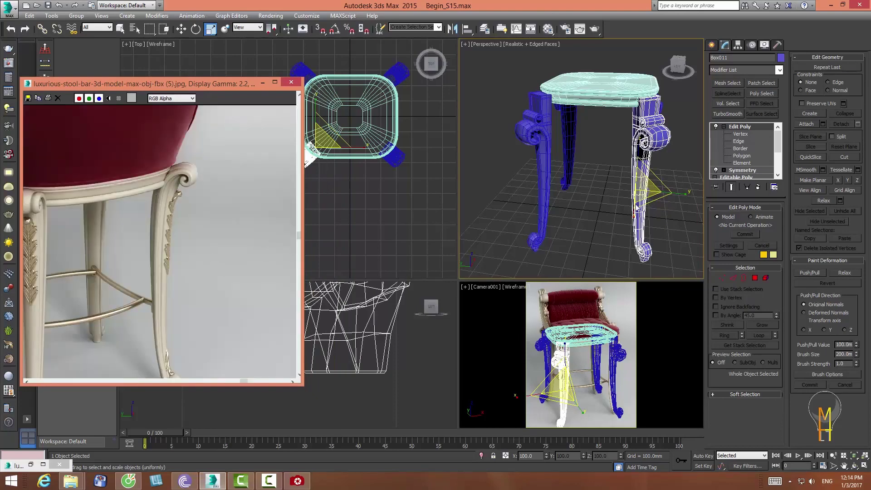
- Orbit close to the front leg, select Box008 and region-select some of its vertices
{"action": "left_click", "coordinate": [853, 466]}
{"action": "mouse_move", "coordinate": [648, 181]}
{"action": "left_mouse_down"}
{"action": "mouse_move", "coordinate": [669, 139]}
{"action": "mouse_move", "coordinate": [662, 150]}
{"action": "left_mouse_up"}
{"action": "left_click", "coordinate": [554, 204]}
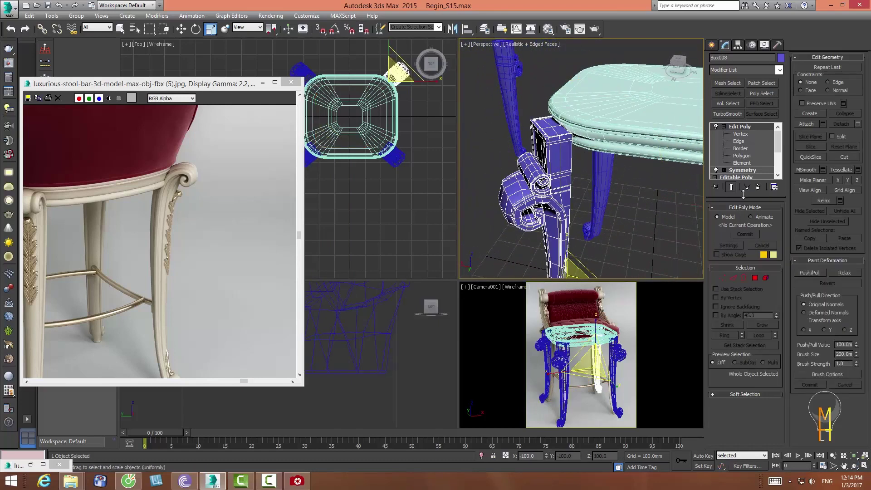
{"action": "scroll", "coordinate": [589, 182], "scroll_direction": "down", "scroll_amount": 4}
{"action": "scroll", "coordinate": [590, 181], "scroll_direction": "down", "scroll_amount": 3}
{"action": "key", "text": "1"}
{"action": "left_click_drag", "start_coordinate": [531, 143], "coordinate": [567, 173]}
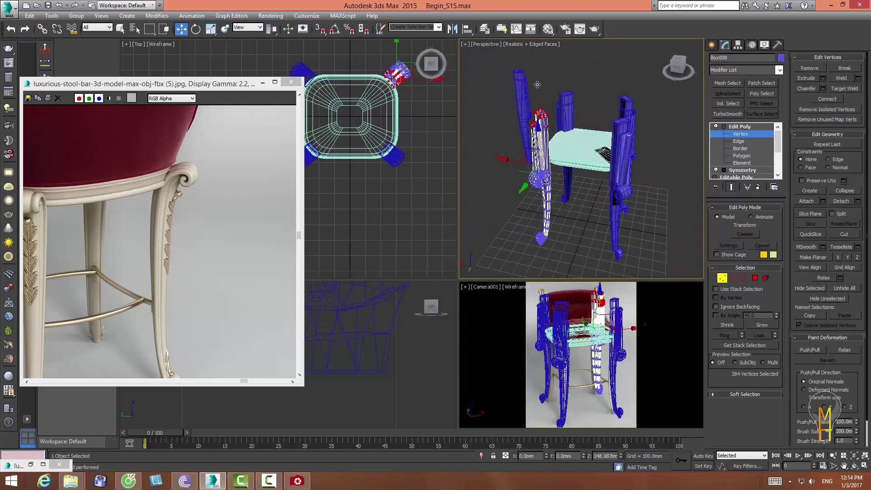
{"action": "left_click", "coordinate": [722, 278]}
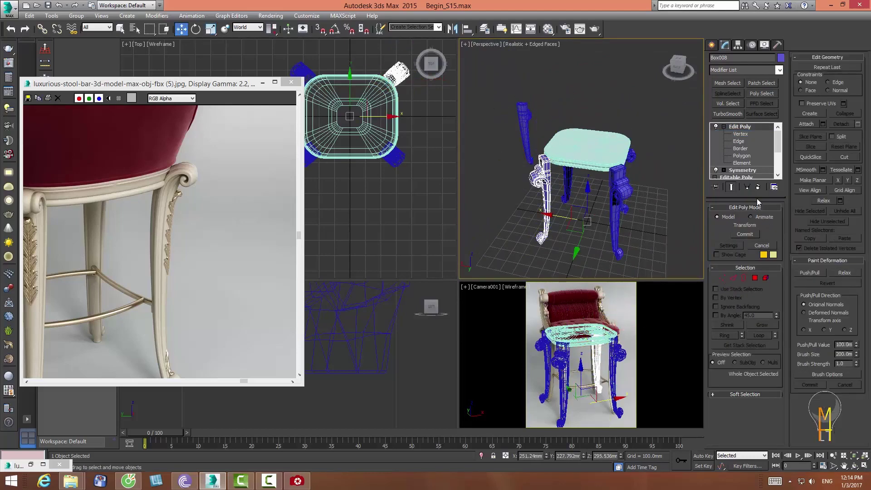
- Use Collapse All on Box008's Edit Poly stack and confirm the warning
{"action": "right_click", "coordinate": [742, 127]}
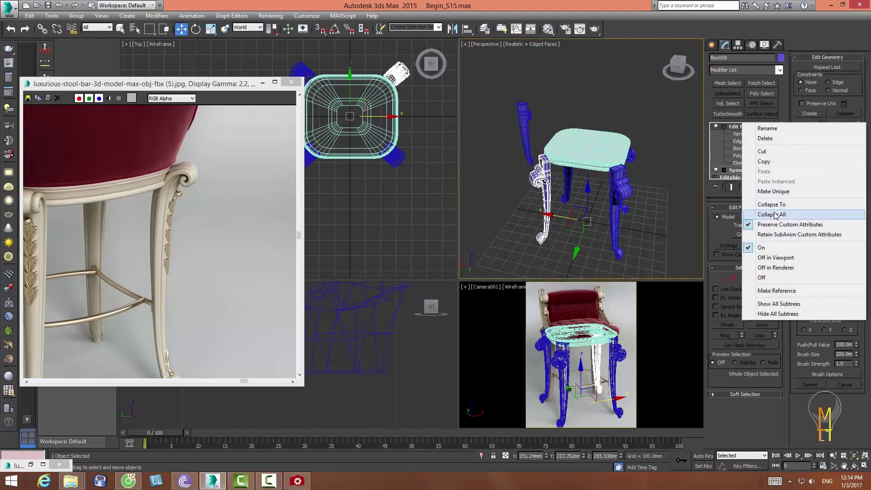
{"action": "left_click", "coordinate": [772, 214]}
{"action": "left_click", "coordinate": [479, 267]}
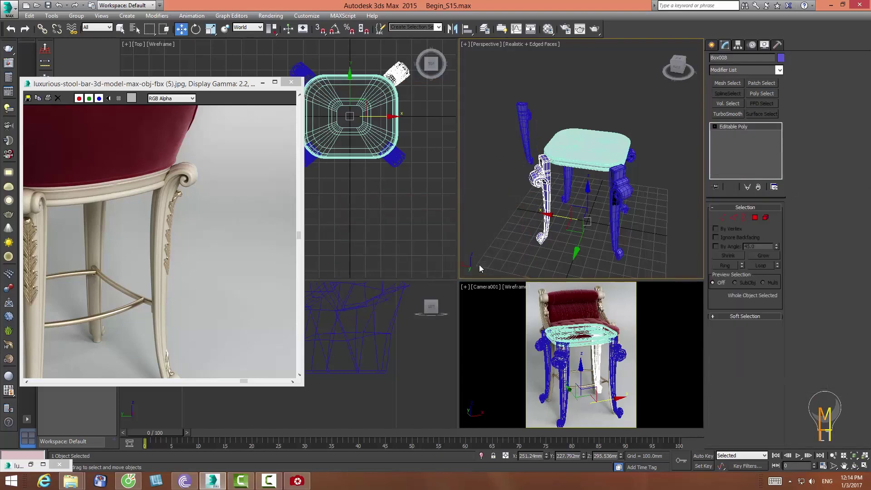
- Orbit around the stool and reselect the front-left leg Box008
{"action": "left_click", "coordinate": [549, 179]}
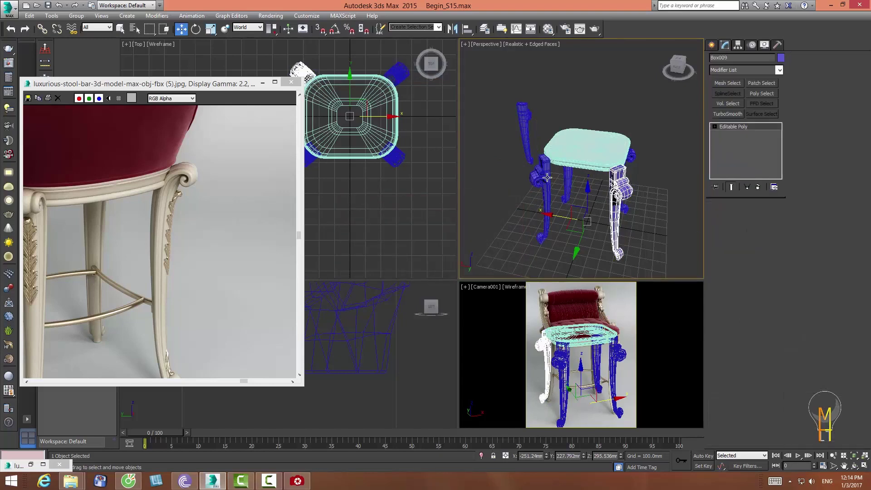
{"action": "middle_click_drag", "start_coordinate": [577, 245], "coordinate": [500, 243], "text": "alt"}
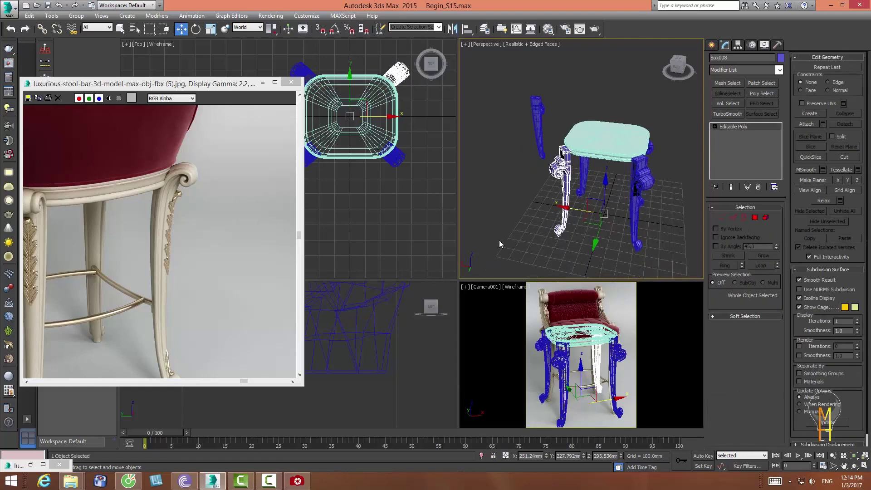
{"action": "middle_click_drag", "start_coordinate": [510, 180], "coordinate": [598, 230], "text": "alt"}
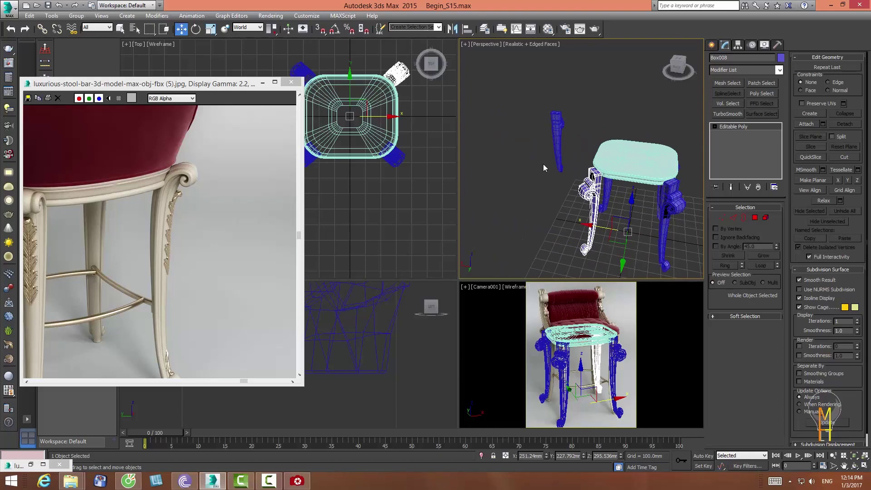
{"action": "left_click", "coordinate": [542, 165]}
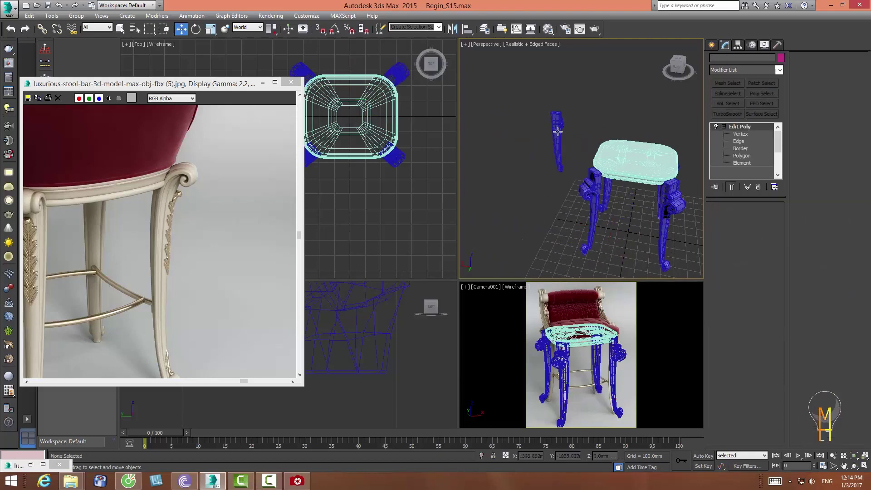
{"action": "left_click", "coordinate": [595, 184]}
- With View coordinates, make an instanced copy of the leg out to the left
{"action": "left_click", "coordinate": [252, 35]}
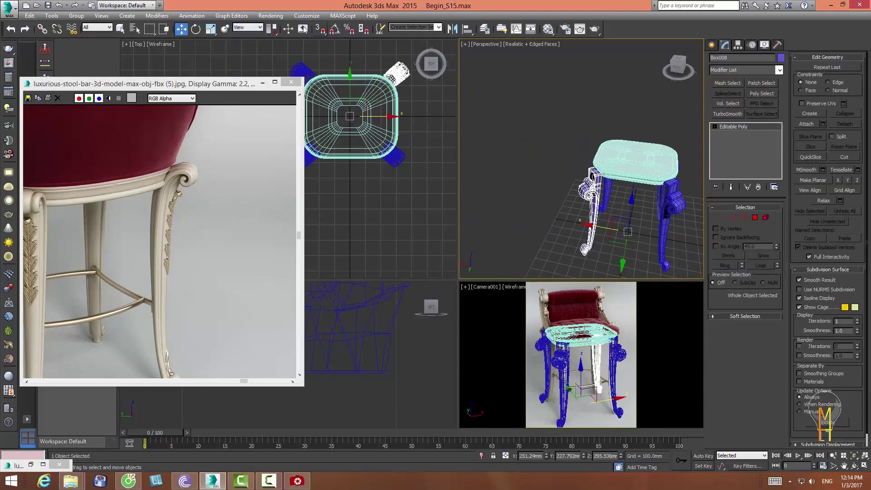
{"action": "left_click_drag", "start_coordinate": [271, 29], "coordinate": [271, 76]}
{"action": "left_click_drag", "start_coordinate": [272, 33], "coordinate": [273, 64]}
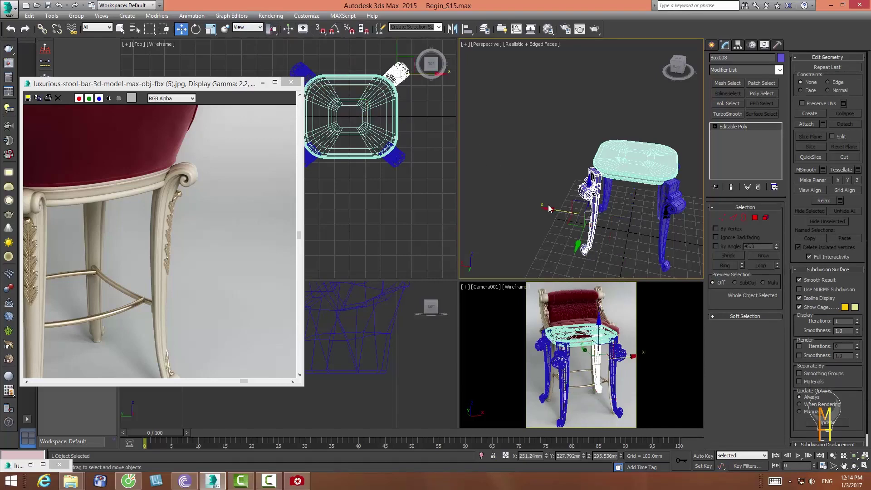
{"action": "left_click_drag", "start_coordinate": [552, 210], "coordinate": [515, 203], "text": "shift"}
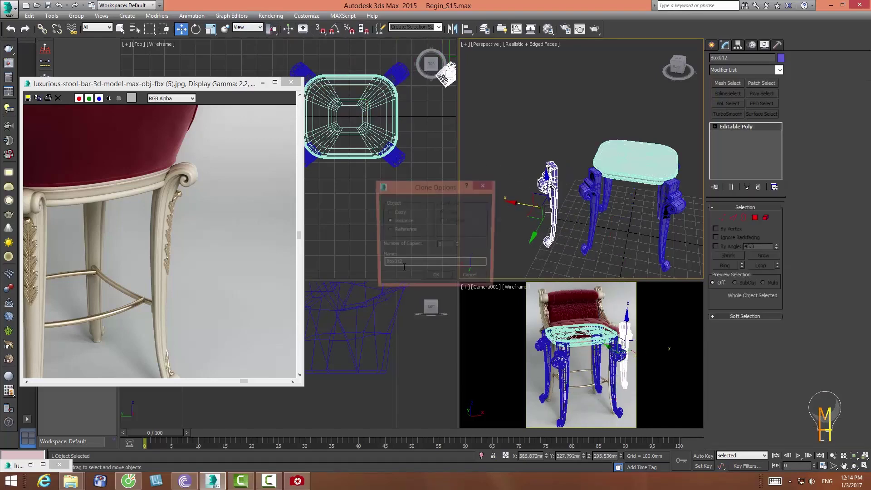
{"action": "left_click", "coordinate": [436, 278]}
- Move the copied leg back beside the stool and rotate it -40° about Z
{"action": "right_click", "coordinate": [396, 372]}
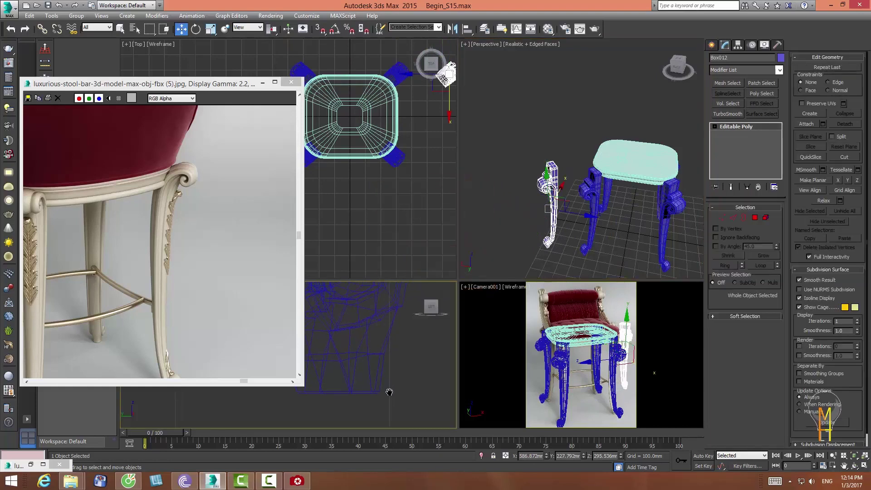
{"action": "left_click", "coordinate": [833, 456]}
{"action": "left_click_drag", "start_coordinate": [395, 318], "coordinate": [395, 351]}
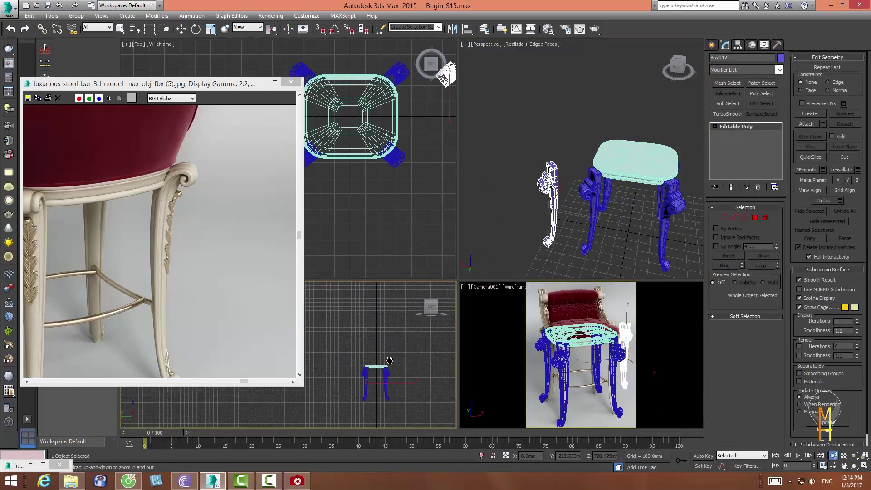
{"action": "key", "text": "w"}
{"action": "left_click_drag", "start_coordinate": [442, 74], "coordinate": [412, 262]}
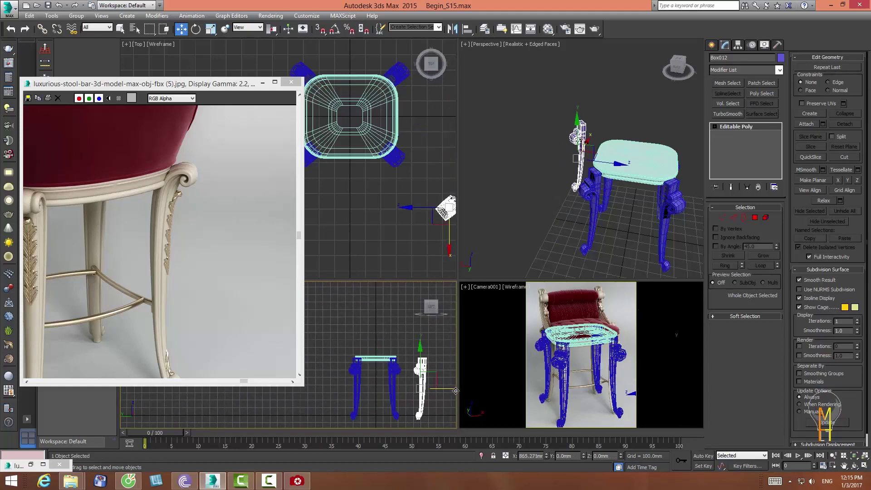
{"action": "middle_click_drag", "start_coordinate": [412, 262], "coordinate": [354, 227]}
{"action": "left_click", "coordinate": [200, 29]}
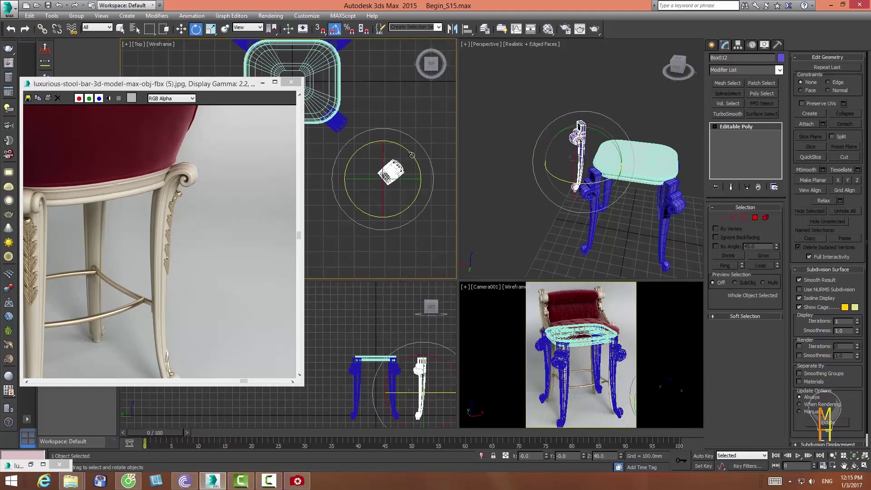
{"action": "left_click_drag", "start_coordinate": [411, 155], "coordinate": [419, 174]}
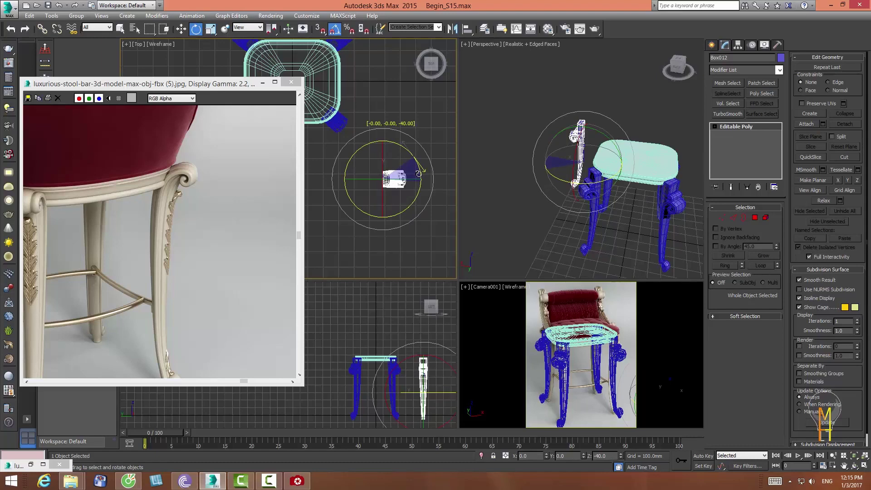
{"action": "middle_click_drag", "start_coordinate": [454, 398], "coordinate": [400, 355]}
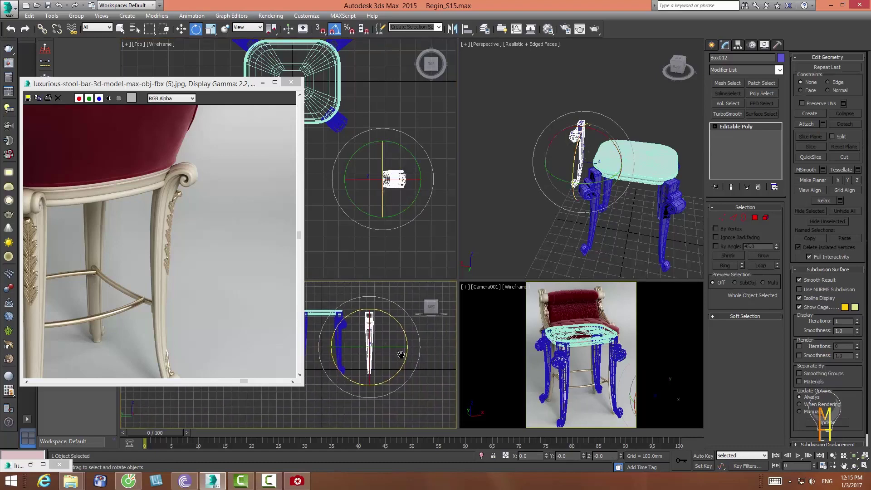
- Switch the side viewport to Front and orbit the perspective view in on the legs
{"action": "left_click_drag", "start_coordinate": [230, 85], "coordinate": [188, 73]}
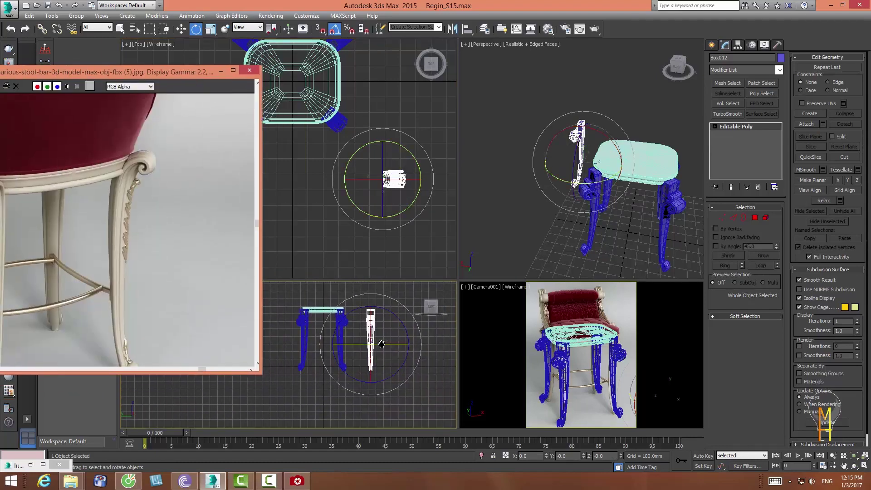
{"action": "middle_click", "coordinate": [381, 343]}
{"action": "key", "text": "f"}
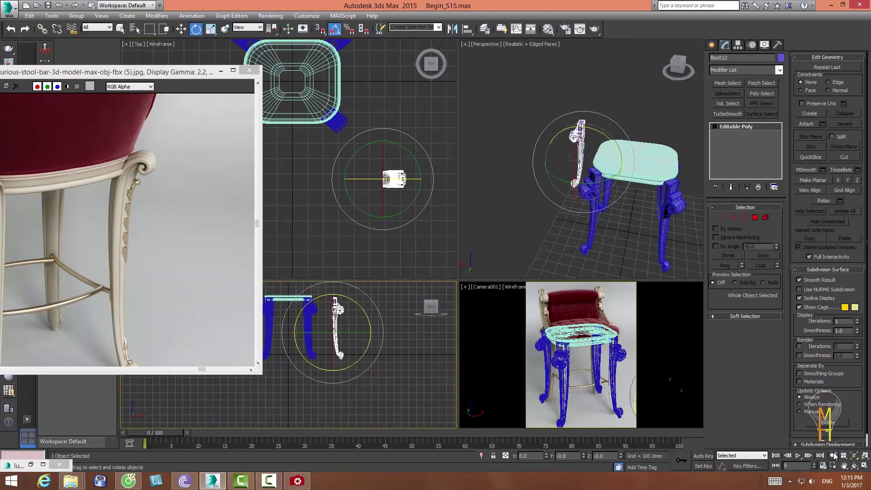
{"action": "scroll", "coordinate": [293, 290], "scroll_direction": "up", "scroll_amount": 2}
{"action": "scroll", "coordinate": [293, 291], "scroll_direction": "up", "scroll_amount": 2}
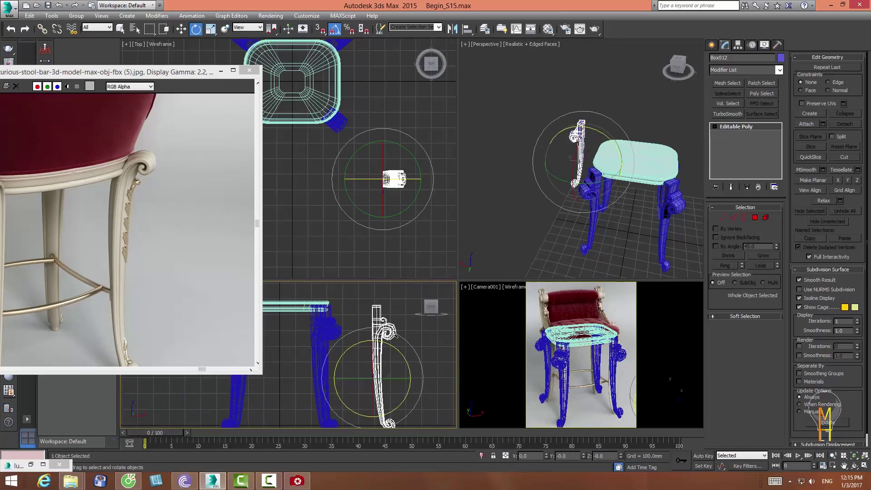
{"action": "middle_click_drag", "start_coordinate": [649, 187], "coordinate": [827, 403], "text": "alt"}
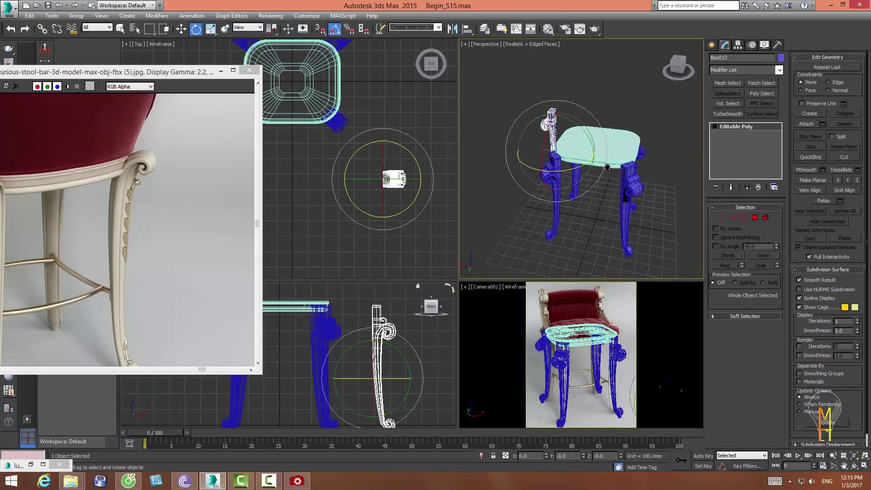
{"action": "left_click", "coordinate": [852, 467]}
{"action": "left_click_drag", "start_coordinate": [580, 159], "coordinate": [597, 207]}
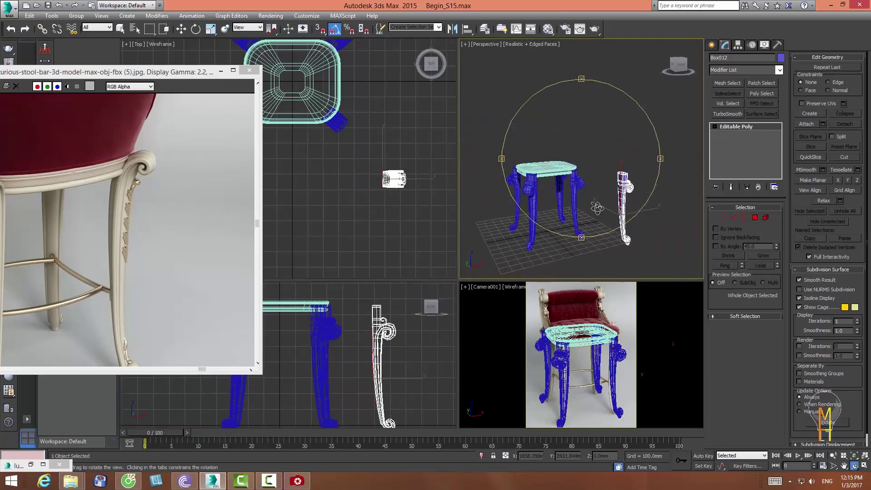
{"action": "key", "text": "Escape"}
{"action": "scroll", "coordinate": [569, 182], "scroll_direction": "up", "scroll_amount": 5}
{"action": "key", "text": "e"}
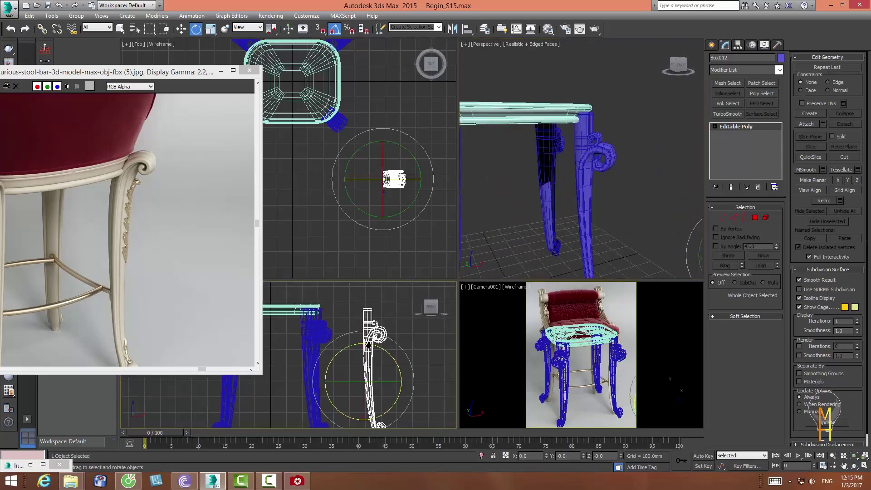
{"action": "mouse_move", "coordinate": [377, 342]}
{"action": "middle_mouse_down"}
{"action": "mouse_move", "coordinate": [380, 349]}
{"action": "mouse_move", "coordinate": [374, 336]}
{"action": "middle_mouse_up"}
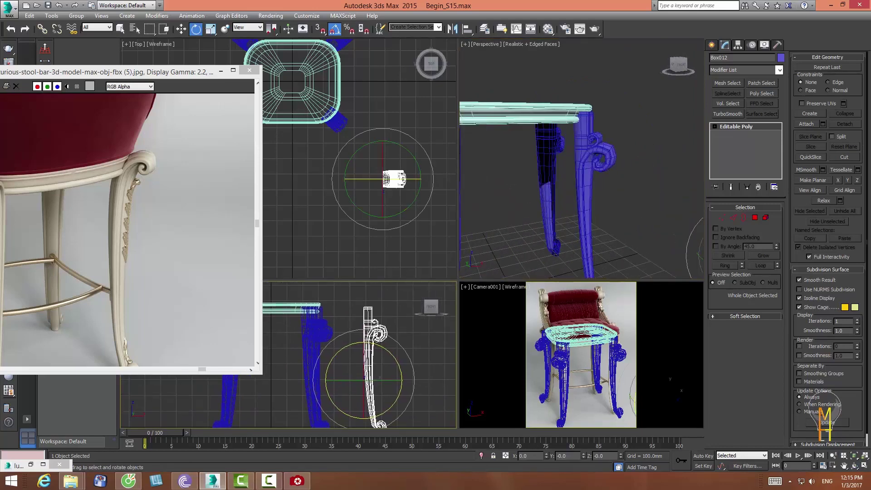
- In Vertex mode, marquee-select the top vertices of the leg copy
{"action": "left_click", "coordinate": [722, 217]}
{"action": "left_click", "coordinate": [181, 29]}
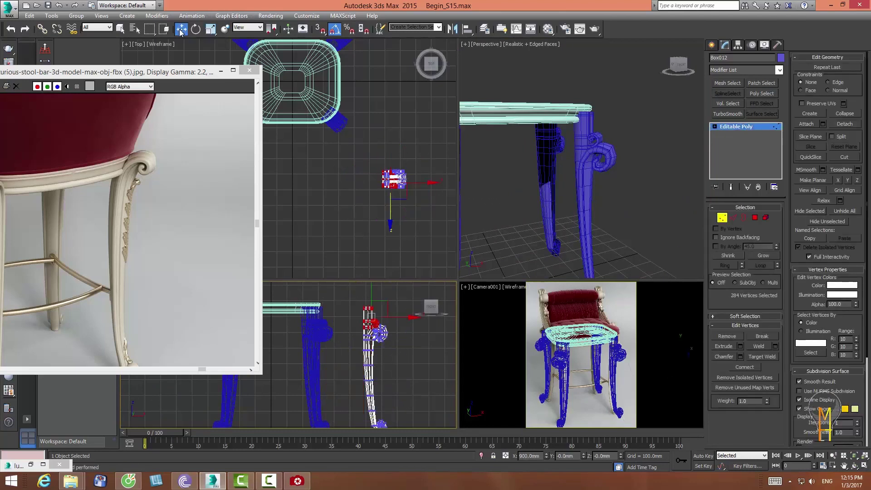
{"action": "mouse_move", "coordinate": [417, 343]}
{"action": "left_mouse_down"}
{"action": "mouse_move", "coordinate": [361, 283]}
{"action": "mouse_move", "coordinate": [379, 285]}
{"action": "left_mouse_up"}
{"action": "key", "text": "ctrl+z"}
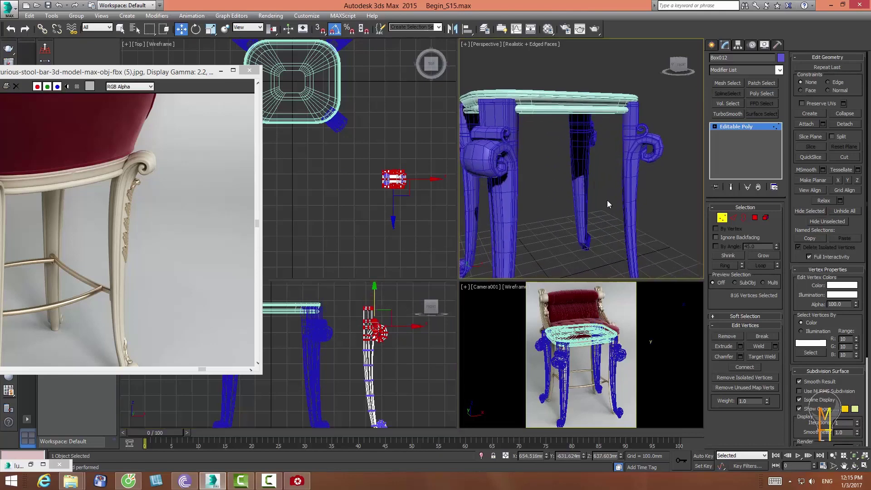
{"action": "middle_click_drag", "start_coordinate": [466, 225], "coordinate": [643, 266], "text": "alt"}
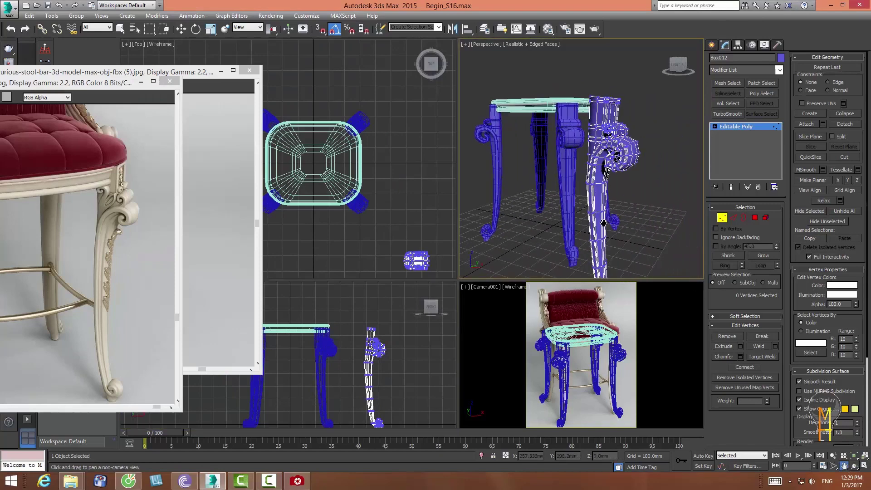
{"action": "left_click_drag", "start_coordinate": [603, 222], "coordinate": [623, 220]}
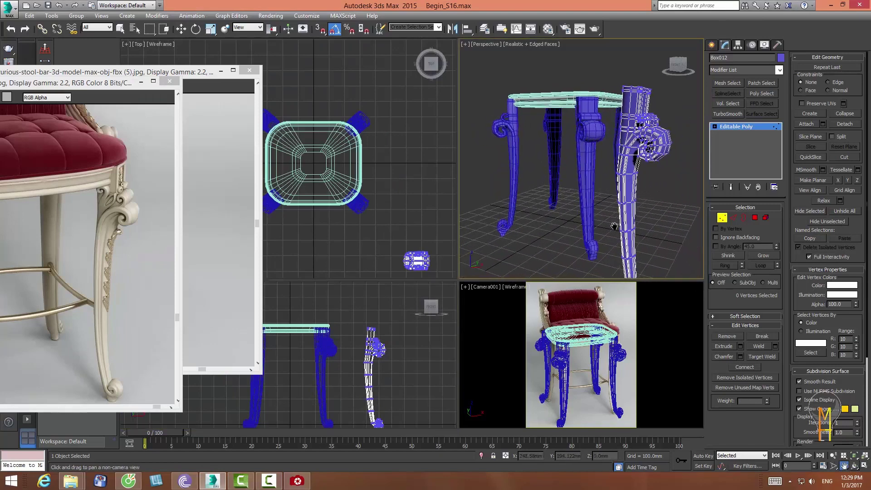
{"action": "left_click_drag", "start_coordinate": [382, 344], "coordinate": [383, 347]}
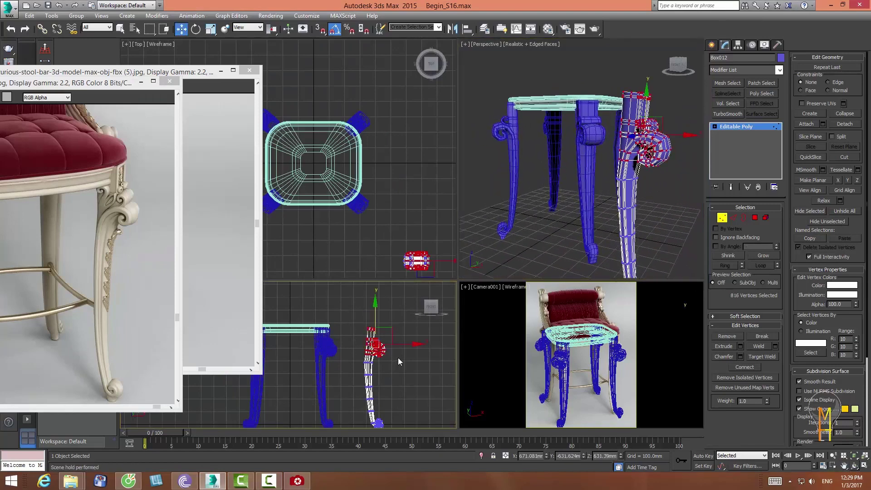
- Raise the leg-top vertices along Z, fine-tune their height, and orbit to check
{"action": "left_click", "coordinate": [844, 467]}
{"action": "left_click_drag", "start_coordinate": [590, 181], "coordinate": [565, 202]}
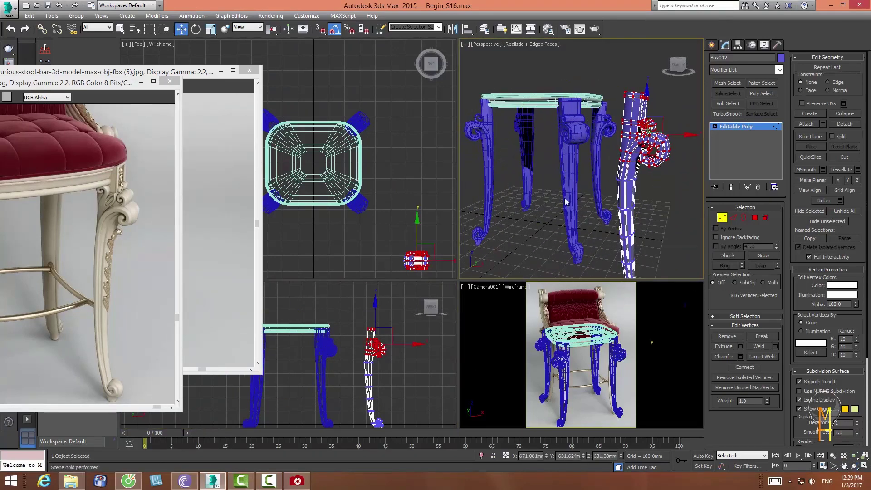
{"action": "left_click_drag", "start_coordinate": [644, 94], "coordinate": [651, 47]}
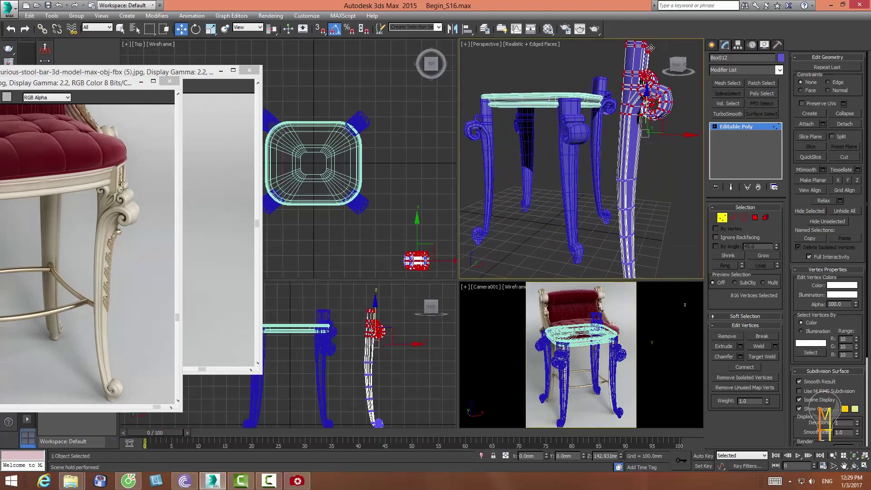
{"action": "left_click", "coordinate": [201, 71]}
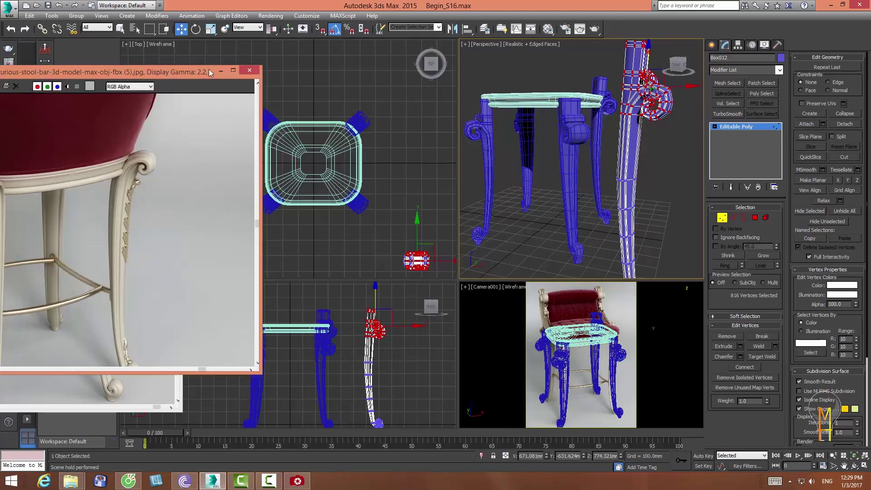
{"action": "left_click_drag", "start_coordinate": [647, 51], "coordinate": [647, 55]}
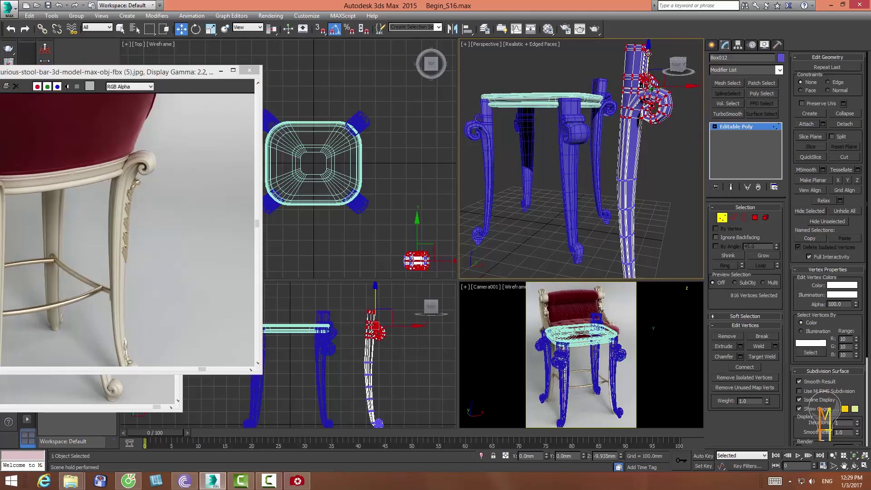
{"action": "middle_click_drag", "start_coordinate": [590, 191], "coordinate": [535, 222], "text": "alt"}
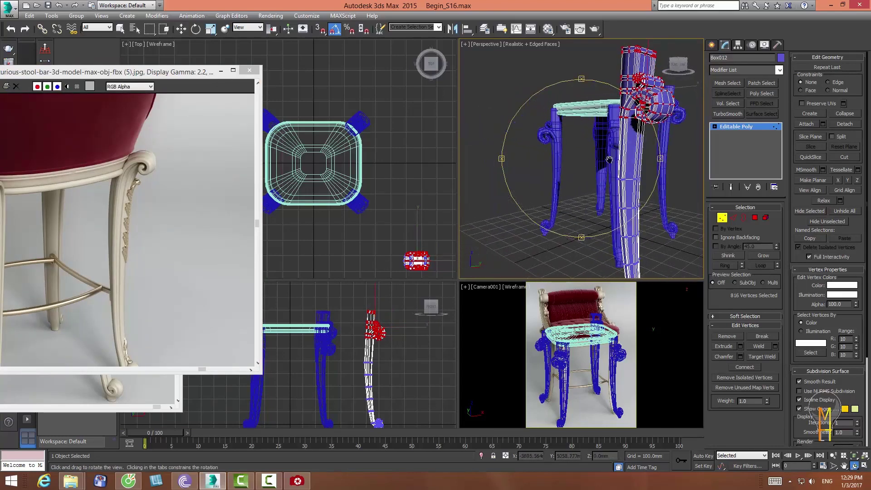
{"action": "key", "text": "w"}
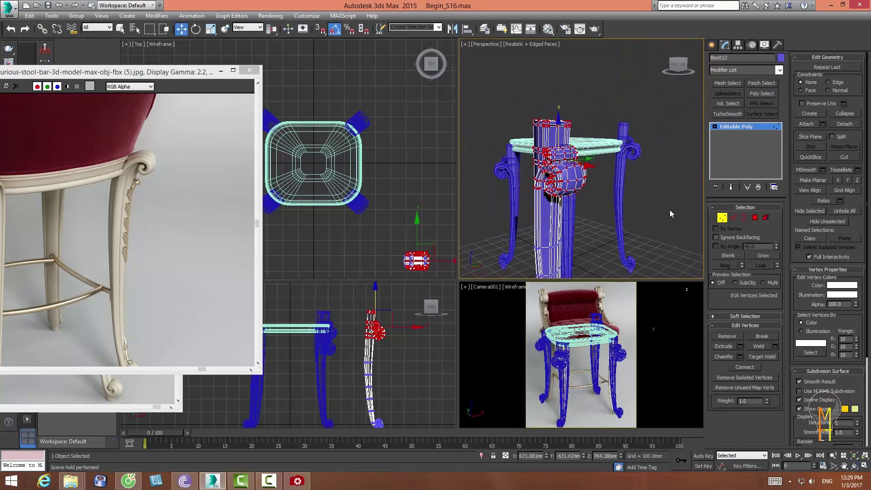
{"action": "left_click", "coordinate": [847, 465]}
{"action": "left_click_drag", "start_coordinate": [567, 182], "coordinate": [599, 181]}
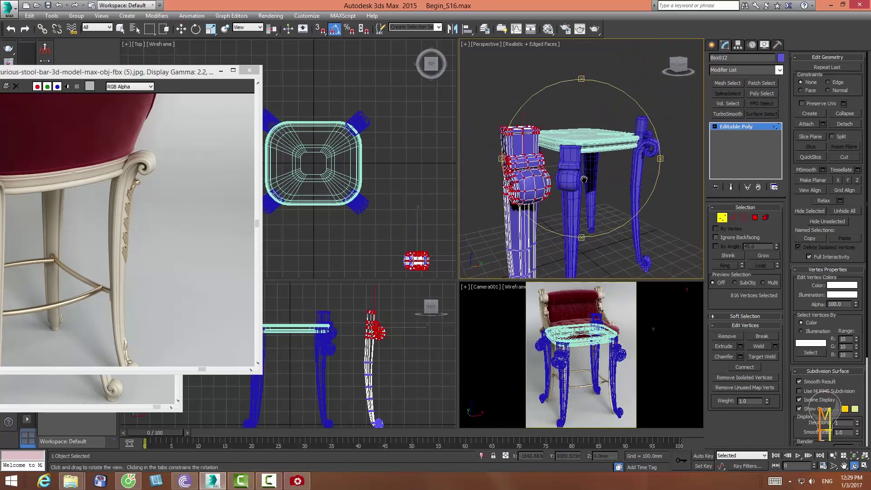
- Select corner leg Box008 and shift it along X to sit under the seat
{"action": "key", "text": "w"}
{"action": "key", "text": "1"}
{"action": "left_click", "coordinate": [358, 120]}
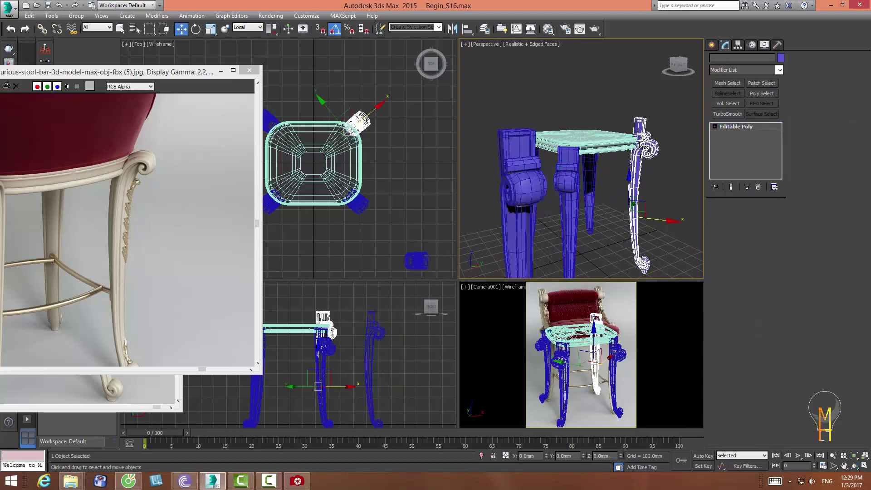
{"action": "left_click_drag", "start_coordinate": [374, 108], "coordinate": [372, 108]}
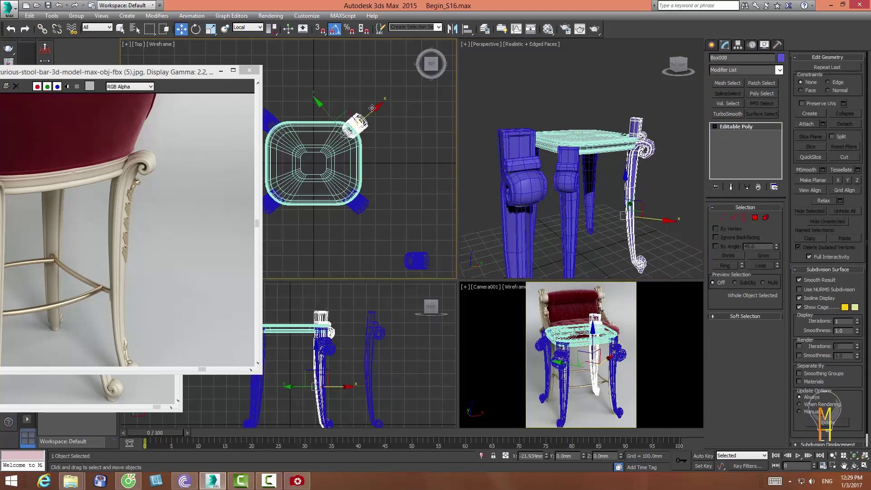
{"action": "left_click", "coordinate": [854, 465]}
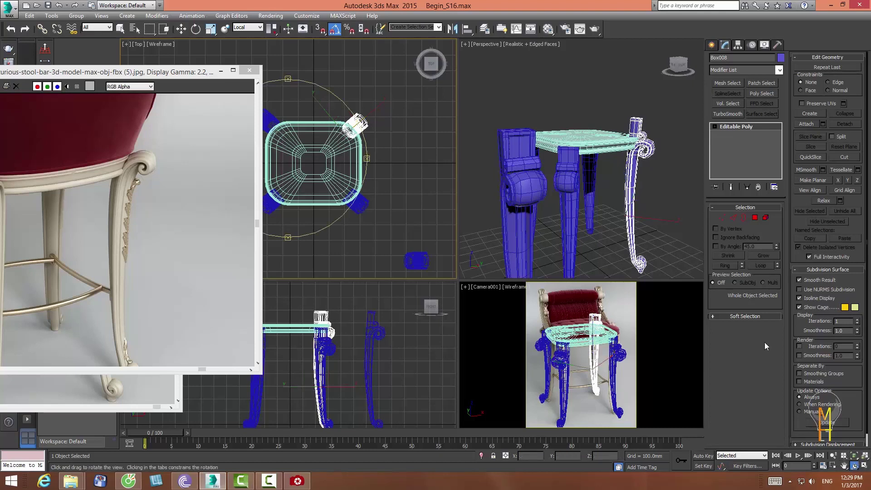
{"action": "left_click_drag", "start_coordinate": [599, 175], "coordinate": [589, 172]}
{"action": "right_click", "coordinate": [366, 140]}
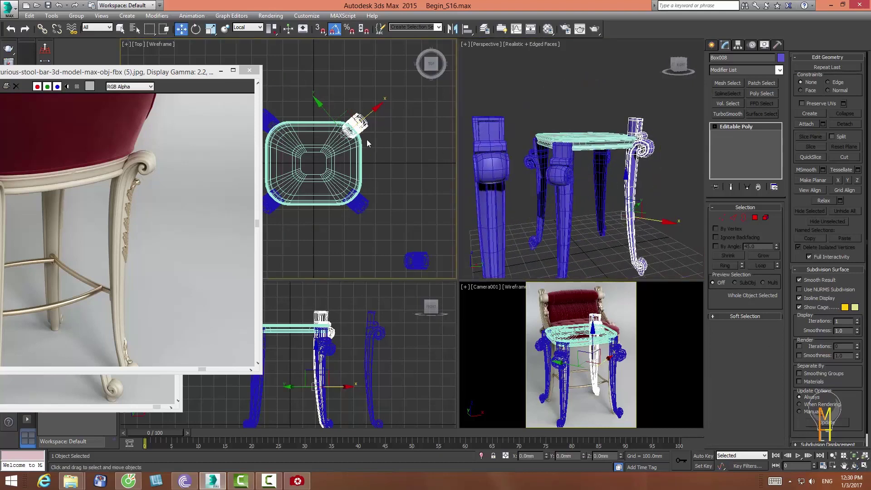
{"action": "left_click_drag", "start_coordinate": [372, 114], "coordinate": [373, 112]}
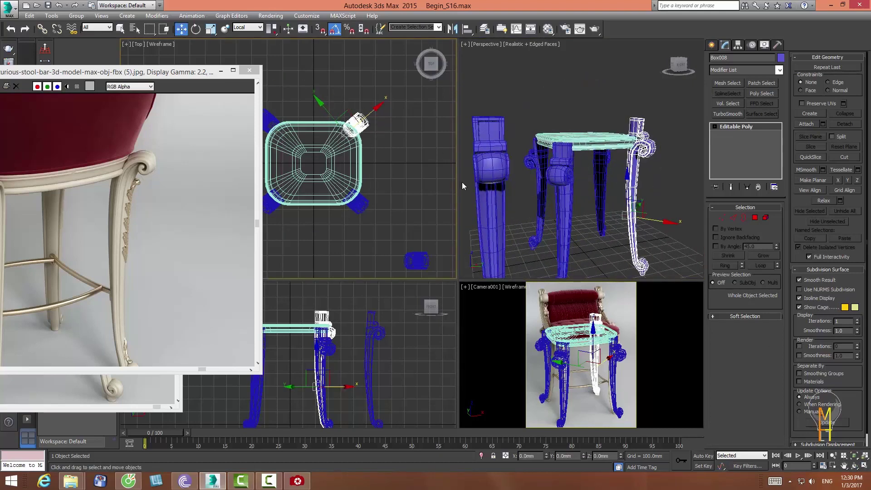
- Select the scroll leg copy Box012 and enter its Vertex sub-object level
{"action": "left_click", "coordinate": [494, 181]}
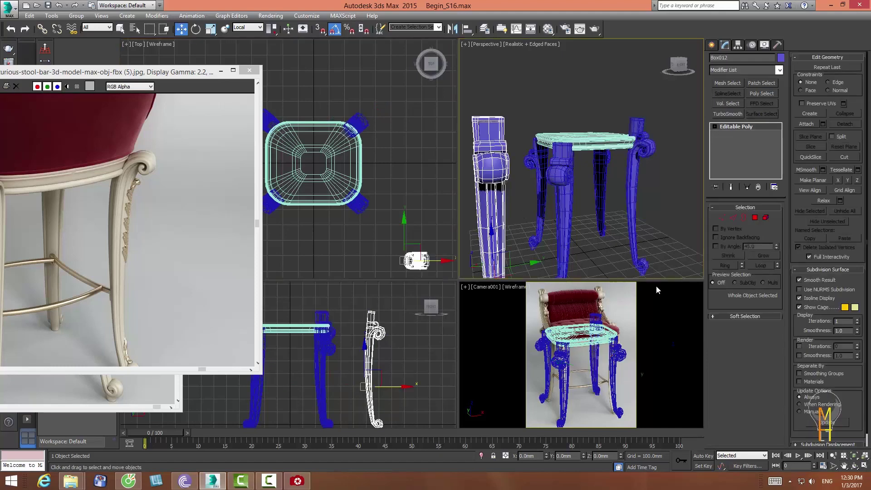
{"action": "left_click", "coordinate": [854, 465]}
{"action": "mouse_move", "coordinate": [589, 181]}
{"action": "left_mouse_down"}
{"action": "mouse_move", "coordinate": [576, 183]}
{"action": "mouse_move", "coordinate": [666, 196]}
{"action": "left_mouse_up"}
{"action": "right_click", "coordinate": [667, 196]}
{"action": "left_click", "coordinate": [721, 218]}
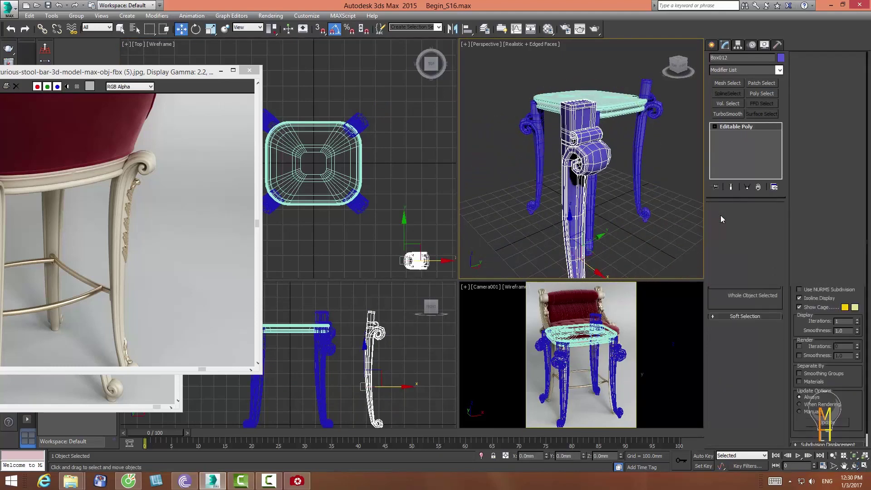
- Zoom and orbit in on the scroll leg and clear the vertex selection
{"action": "left_click", "coordinate": [833, 455]}
{"action": "left_click_drag", "start_coordinate": [388, 338], "coordinate": [380, 328]}
{"action": "middle_click_drag", "start_coordinate": [380, 328], "coordinate": [392, 355]}
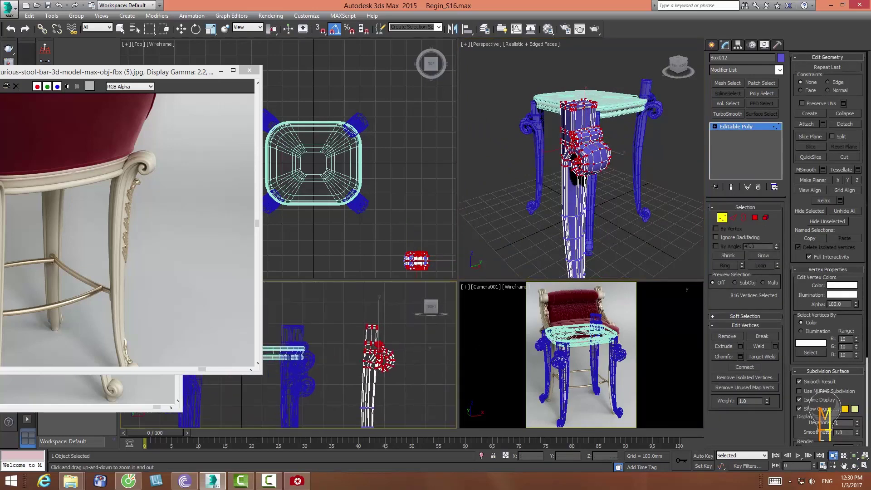
{"action": "left_click", "coordinate": [854, 465]}
{"action": "left_click", "coordinate": [574, 190]}
{"action": "mouse_move", "coordinate": [574, 189]}
{"action": "left_mouse_down"}
{"action": "mouse_move", "coordinate": [617, 165]}
{"action": "mouse_move", "coordinate": [610, 177]}
{"action": "left_mouse_up"}
{"action": "key", "text": "w"}
{"action": "left_click", "coordinate": [609, 117]}
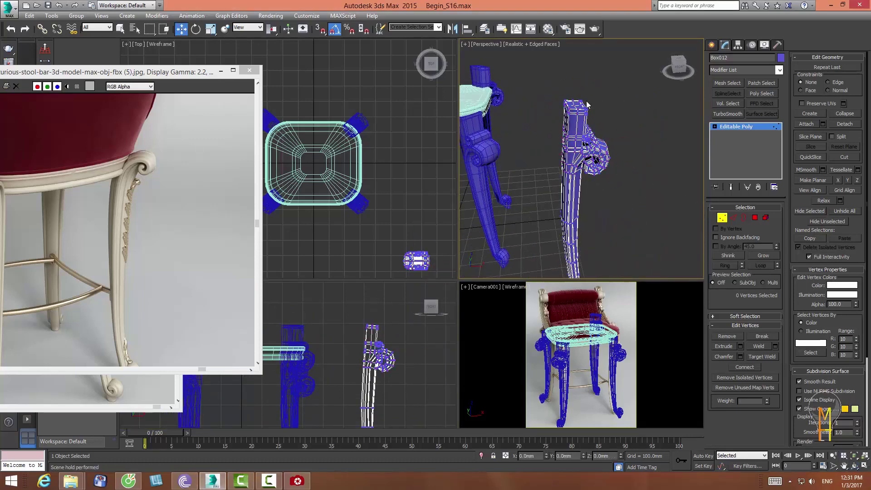
{"action": "scroll", "coordinate": [657, 190], "scroll_direction": "up", "scroll_amount": 3}
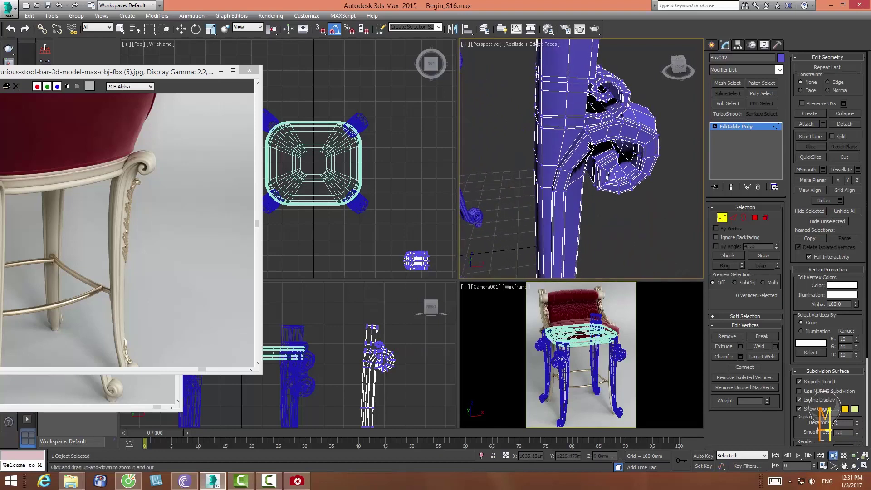
{"action": "scroll", "coordinate": [658, 189], "scroll_direction": "up", "scroll_amount": 3}
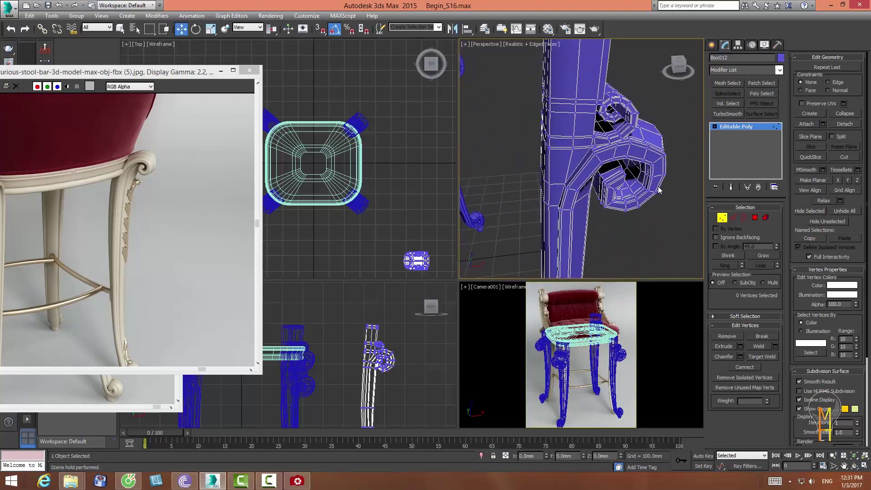
- In Polygon mode, trial-delete a single leg polygon, then undo it
{"action": "left_click", "coordinate": [754, 218]}
{"action": "left_click", "coordinate": [577, 150]}
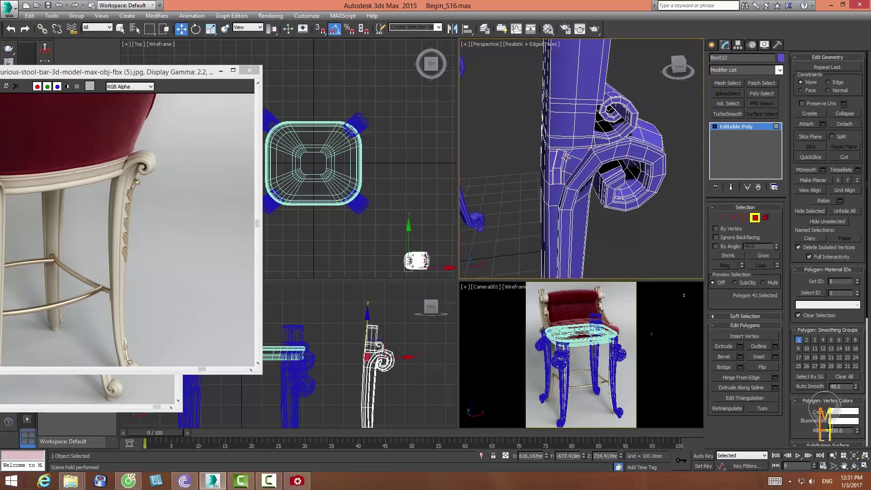
{"action": "left_click", "coordinate": [547, 172]}
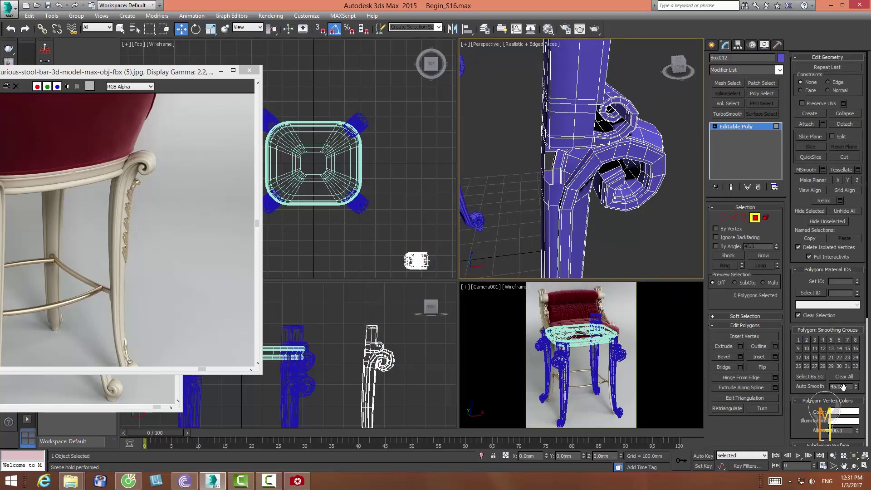
{"action": "left_click_drag", "start_coordinate": [625, 159], "coordinate": [567, 159]}
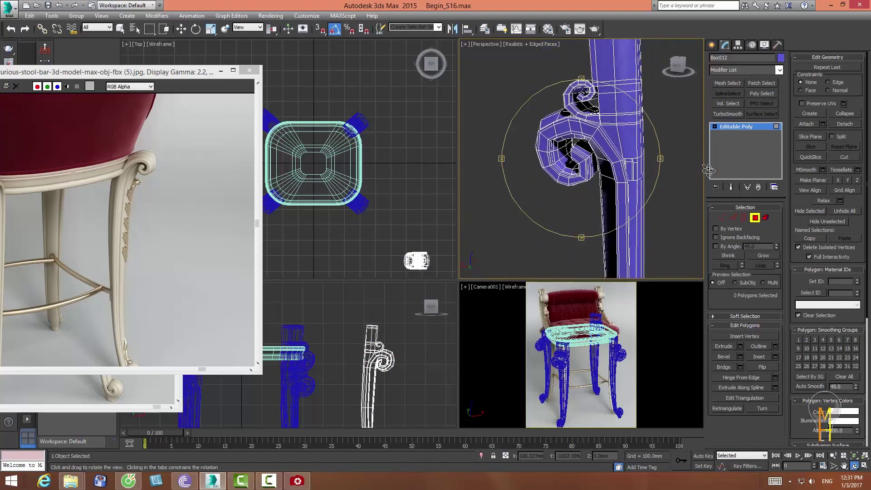
{"action": "right_click", "coordinate": [615, 137]}
{"action": "left_click", "coordinate": [615, 137]}
{"action": "key", "text": "Delete"}
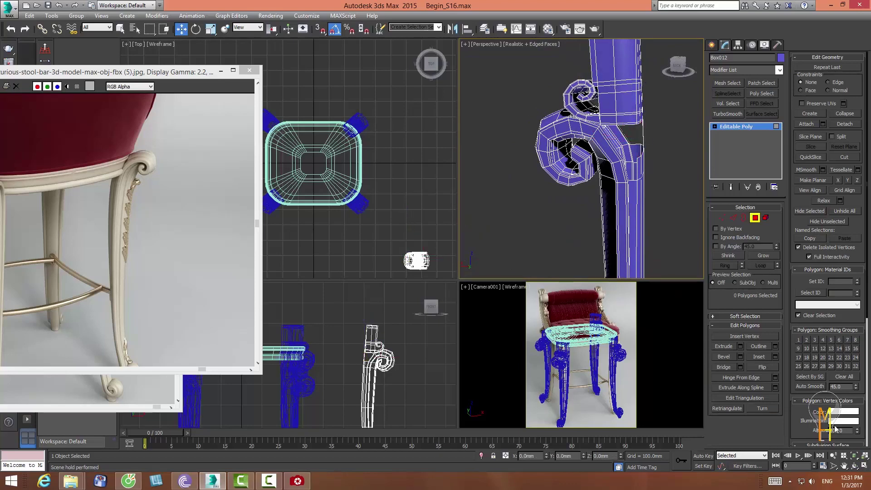
{"action": "middle_click_drag", "start_coordinate": [590, 163], "coordinate": [564, 163], "text": "alt"}
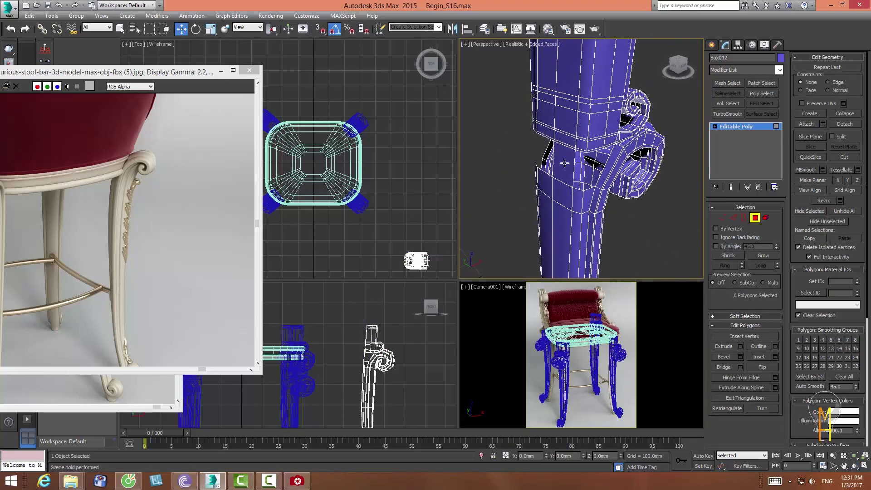
{"action": "key", "text": "ctrl+z"}
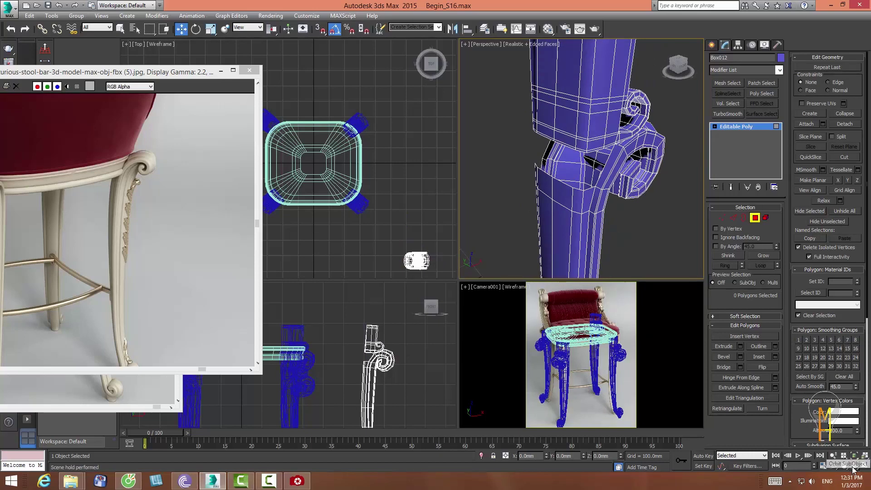
- Delete the ring of polygons below the top block, then select the block element
{"action": "left_click", "coordinate": [854, 466]}
{"action": "mouse_move", "coordinate": [605, 171]}
{"action": "left_mouse_down"}
{"action": "mouse_move", "coordinate": [567, 170]}
{"action": "mouse_move", "coordinate": [560, 157]}
{"action": "left_mouse_up"}
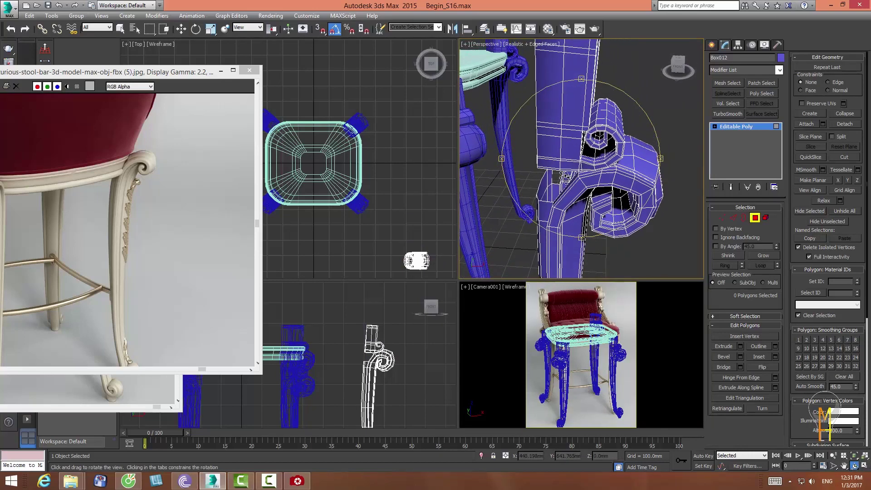
{"action": "key", "text": "w"}
{"action": "left_click", "coordinate": [570, 149]}
{"action": "key", "text": "Delete"}
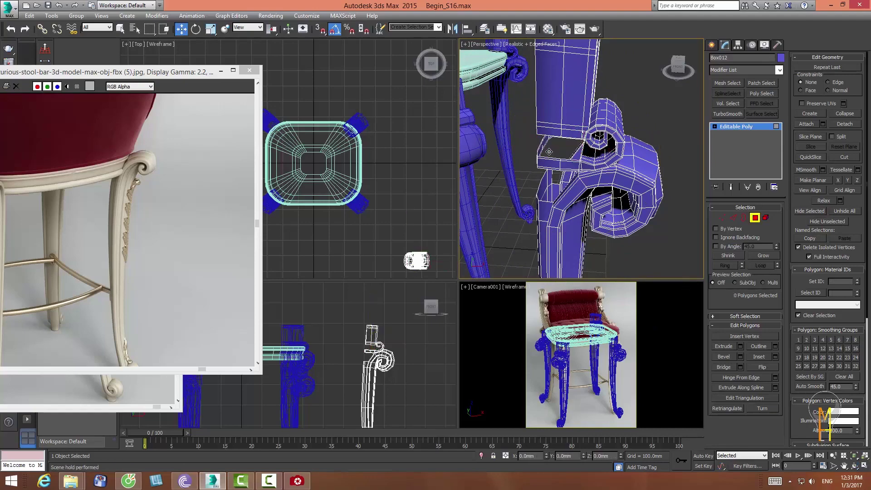
{"action": "key", "text": "ctrl+r"}
{"action": "mouse_move", "coordinate": [635, 159]}
{"action": "left_mouse_down"}
{"action": "mouse_move", "coordinate": [728, 165]}
{"action": "mouse_move", "coordinate": [656, 147]}
{"action": "mouse_move", "coordinate": [622, 193]}
{"action": "left_mouse_up"}
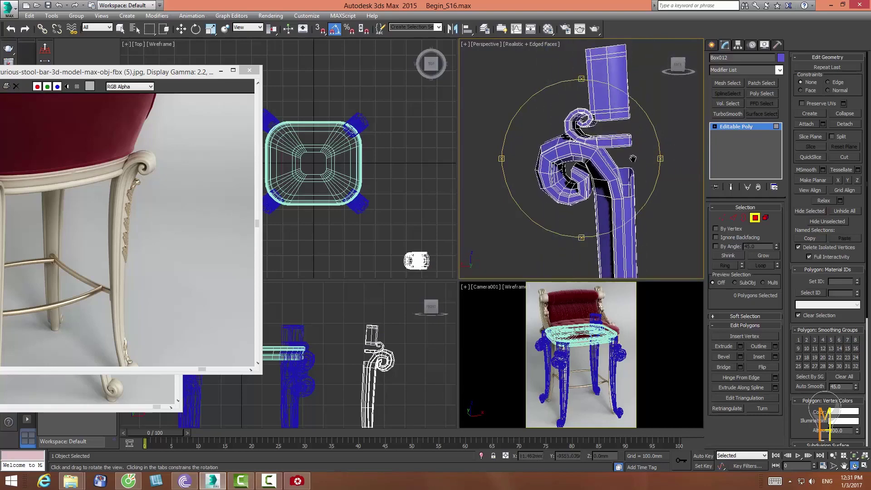
{"action": "right_click", "coordinate": [622, 193]}
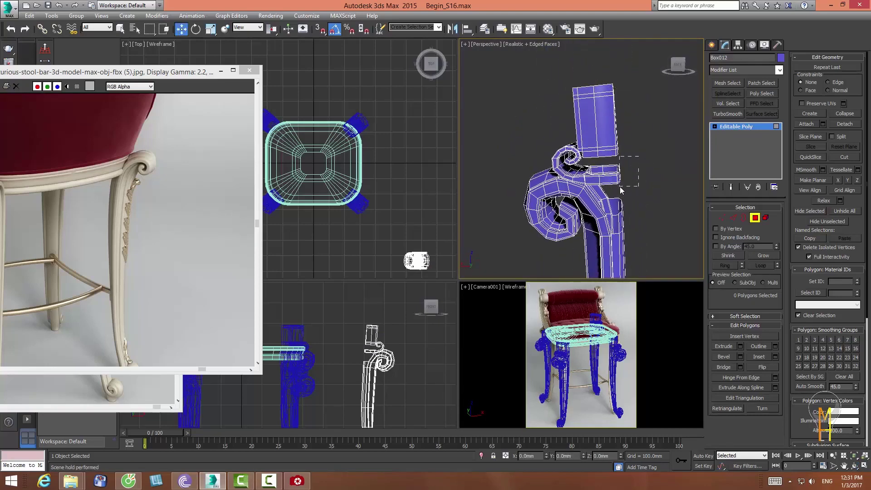
{"action": "left_click", "coordinate": [766, 218]}
{"action": "left_click", "coordinate": [592, 102]}
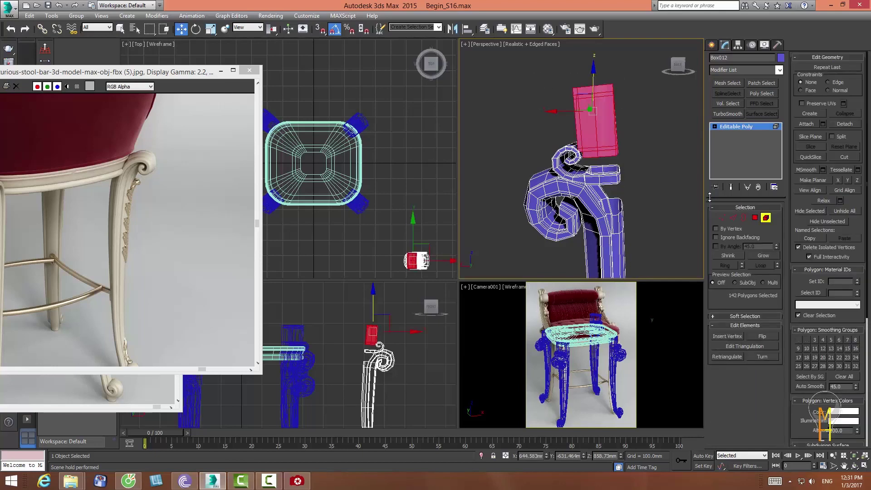
- Delete the separated top block element from Box012
{"action": "key", "text": "Delete"}
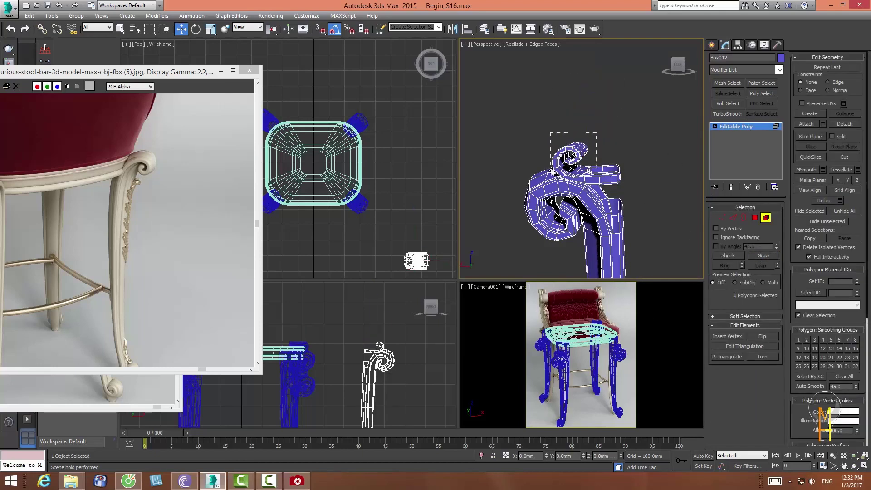
{"action": "left_click", "coordinate": [552, 171]}
{"action": "left_click", "coordinate": [632, 147]}
{"action": "left_click", "coordinate": [754, 217]}
- Select the small curl above the scroll, grow the selection, and delete it
{"action": "left_click", "coordinate": [574, 151]}
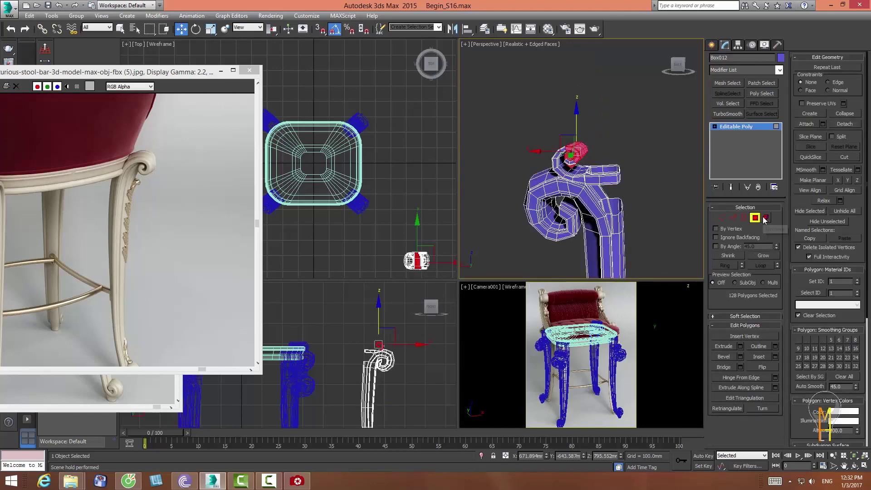
{"action": "left_click", "coordinate": [764, 254]}
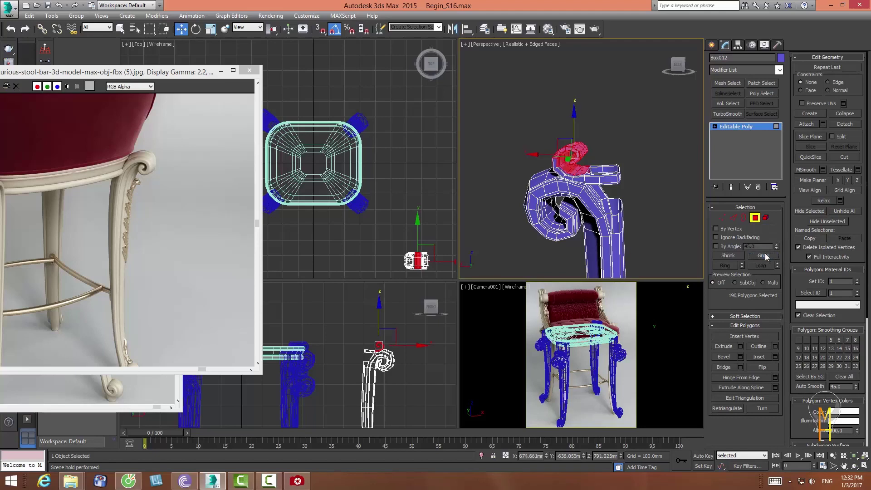
{"action": "left_click", "coordinate": [854, 465]}
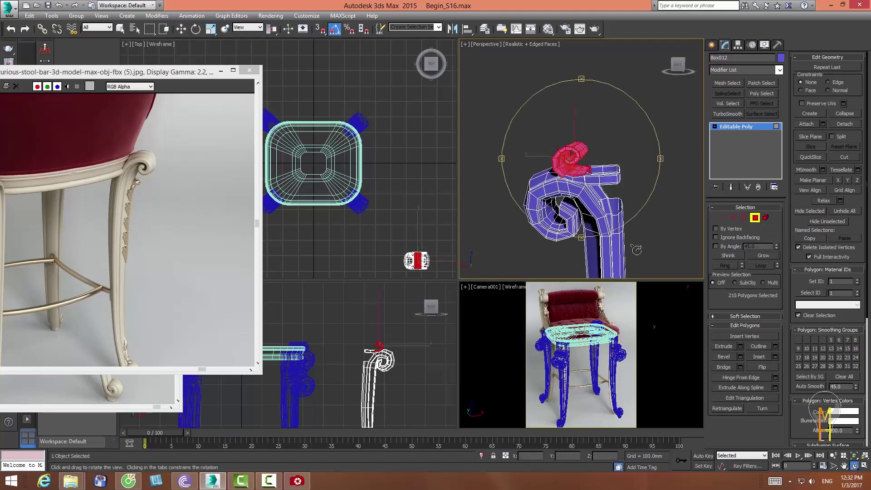
{"action": "mouse_move", "coordinate": [589, 172]}
{"action": "left_mouse_down"}
{"action": "mouse_move", "coordinate": [620, 178]}
{"action": "mouse_move", "coordinate": [600, 174]}
{"action": "left_mouse_up"}
{"action": "key", "text": "Delete"}
{"action": "key", "text": "w"}
{"action": "left_click", "coordinate": [598, 176]}
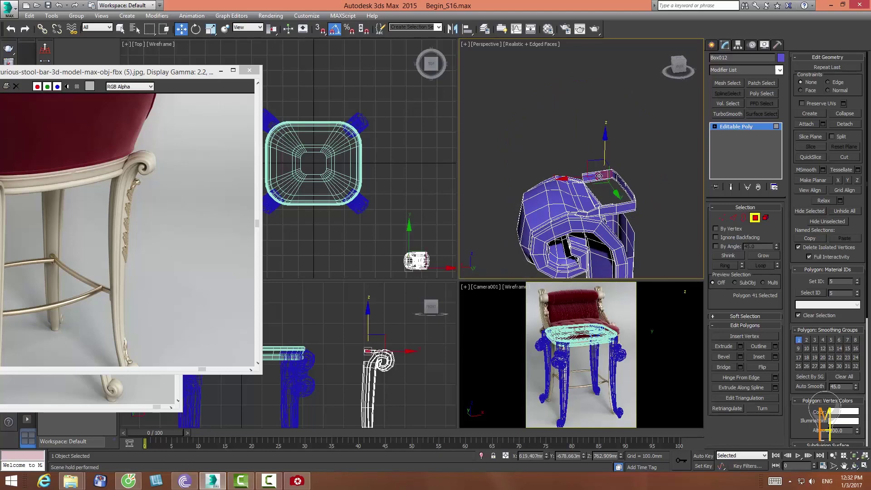
- In Vertex mode, select the rim-corner vertices and trial-delete them, then undo
{"action": "left_click", "coordinate": [765, 217]}
{"action": "left_click", "coordinate": [634, 190]}
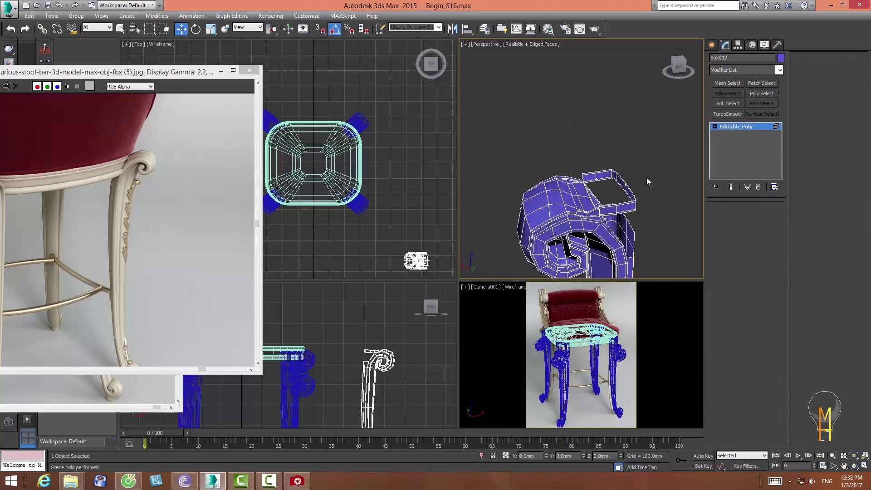
{"action": "key", "text": "1"}
{"action": "left_click_drag", "start_coordinate": [631, 181], "coordinate": [619, 192]}
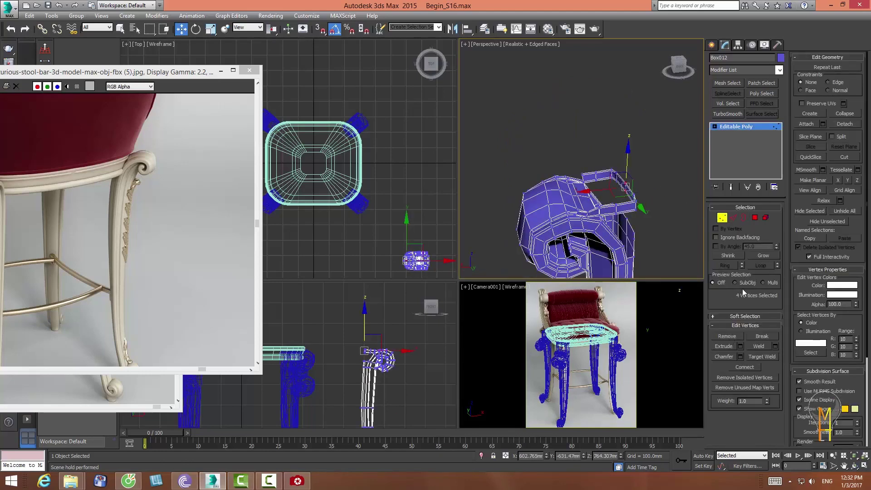
{"action": "left_click", "coordinate": [760, 253]}
{"action": "key", "text": "Delete"}
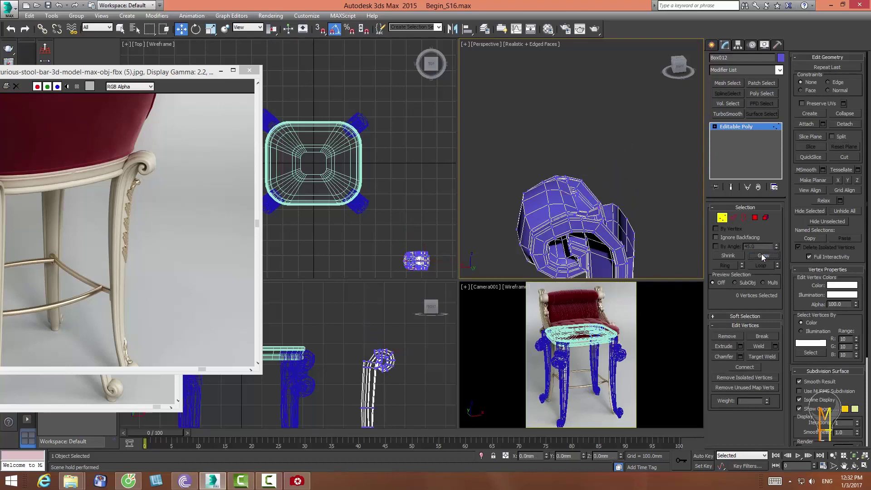
{"action": "key", "text": "ctrl+z"}
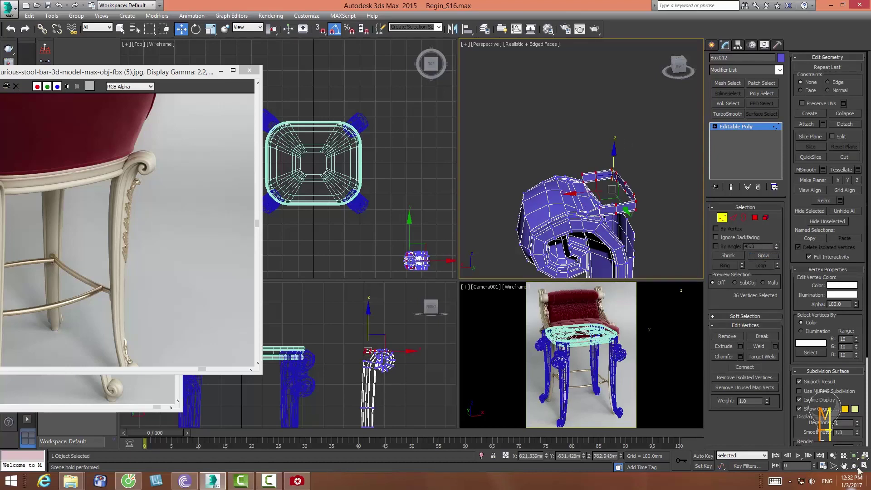
- Shrink the rim vertex selection and orbit around the curl to inspect it
{"action": "left_click", "coordinate": [854, 466]}
{"action": "left_click_drag", "start_coordinate": [620, 219], "coordinate": [547, 204]}
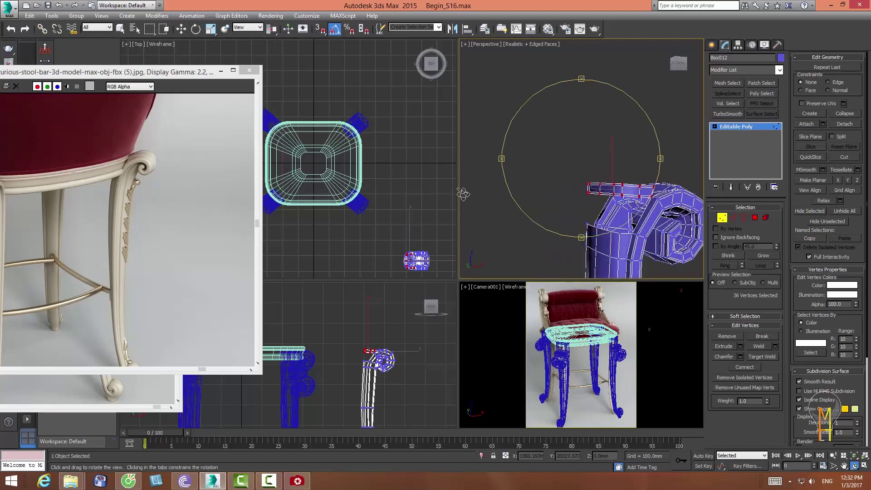
{"action": "left_click", "coordinate": [730, 255]}
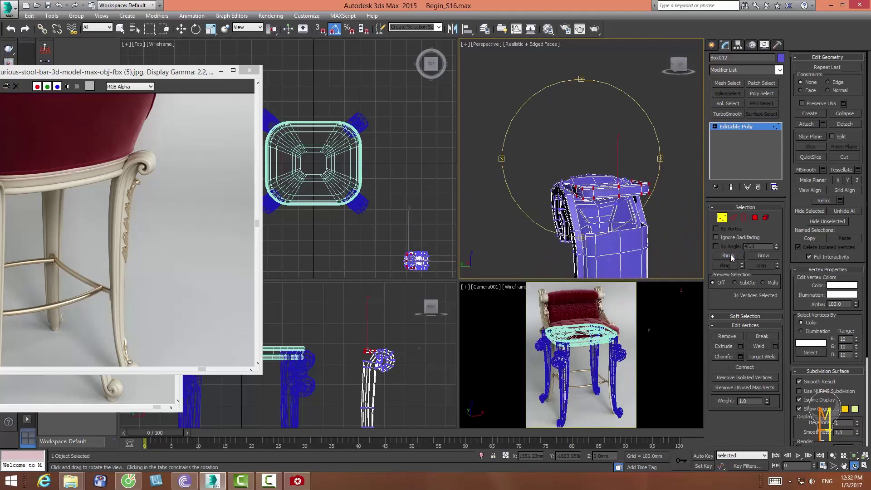
{"action": "mouse_move", "coordinate": [600, 163]}
{"action": "left_mouse_down"}
{"action": "mouse_move", "coordinate": [645, 170]}
{"action": "mouse_move", "coordinate": [621, 181]}
{"action": "mouse_move", "coordinate": [576, 140]}
{"action": "mouse_move", "coordinate": [597, 180]}
{"action": "mouse_move", "coordinate": [592, 167]}
{"action": "left_mouse_up"}
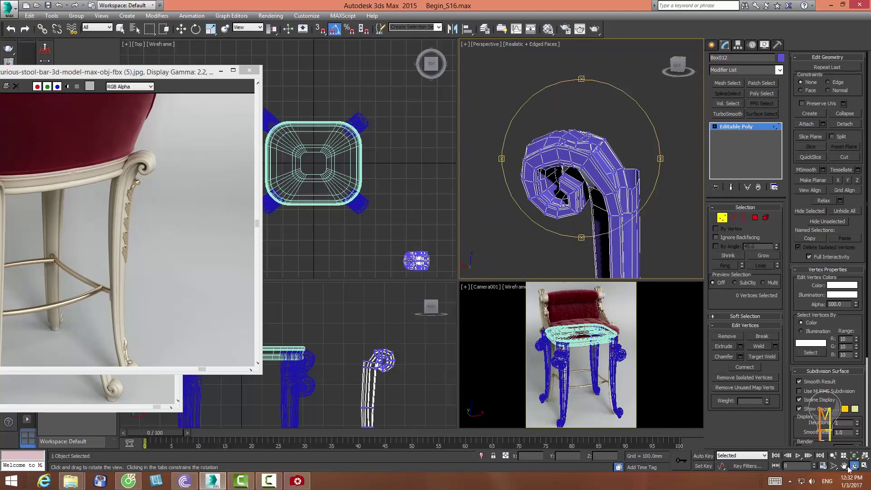
{"action": "left_click_drag", "start_coordinate": [635, 247], "coordinate": [630, 185]}
{"action": "right_click", "coordinate": [629, 185]}
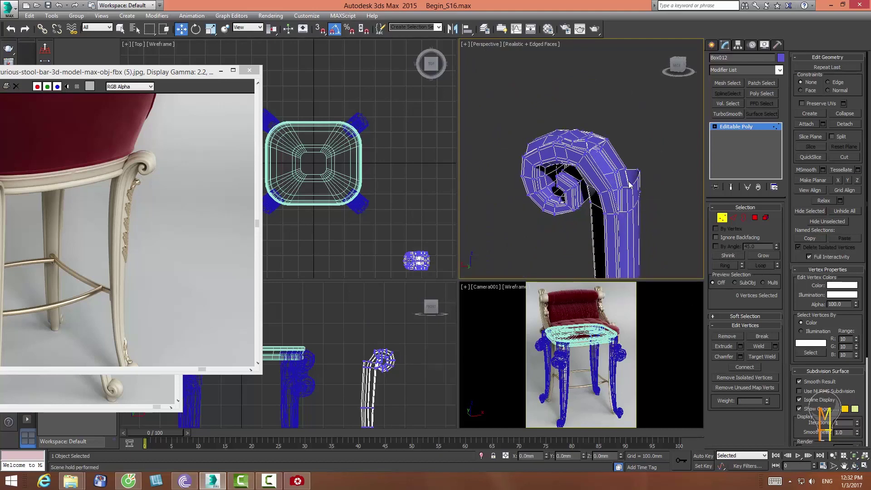
{"action": "left_click", "coordinate": [629, 184]}
{"action": "left_click", "coordinate": [853, 466]}
{"action": "mouse_move", "coordinate": [564, 177]}
{"action": "left_mouse_down"}
{"action": "mouse_move", "coordinate": [557, 218]}
{"action": "mouse_move", "coordinate": [547, 186]}
{"action": "mouse_move", "coordinate": [698, 172]}
{"action": "mouse_move", "coordinate": [709, 157]}
{"action": "mouse_move", "coordinate": [660, 161]}
{"action": "left_mouse_up"}
{"action": "key", "text": "w"}
{"action": "left_click_drag", "start_coordinate": [560, 155], "coordinate": [562, 149]}
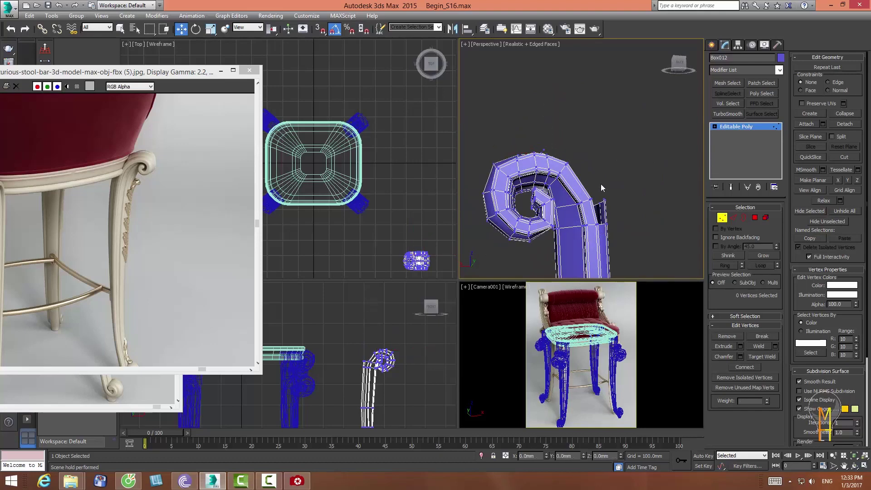
- Cap the open border loop at the end of the scroll tube
{"action": "left_click", "coordinate": [854, 466]}
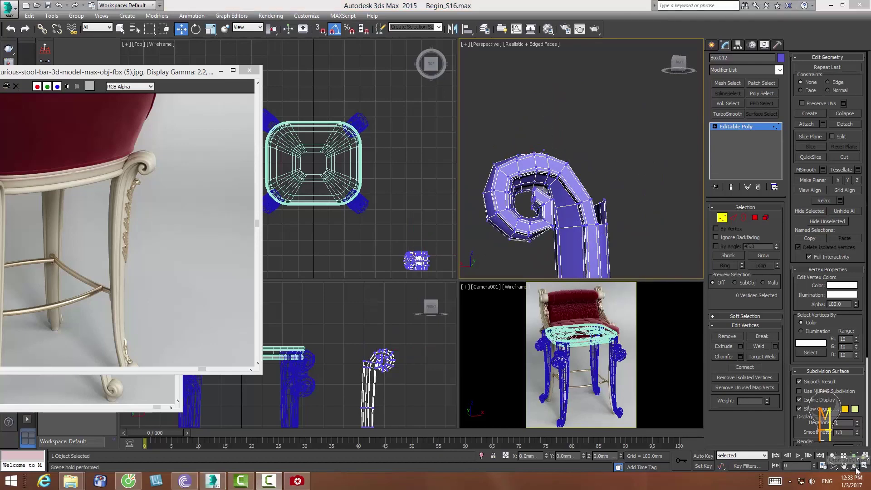
{"action": "scroll", "coordinate": [587, 176], "scroll_direction": "up", "scroll_amount": 3}
{"action": "scroll", "coordinate": [586, 176], "scroll_direction": "up", "scroll_amount": 3}
{"action": "left_click_drag", "start_coordinate": [586, 177], "coordinate": [686, 254]}
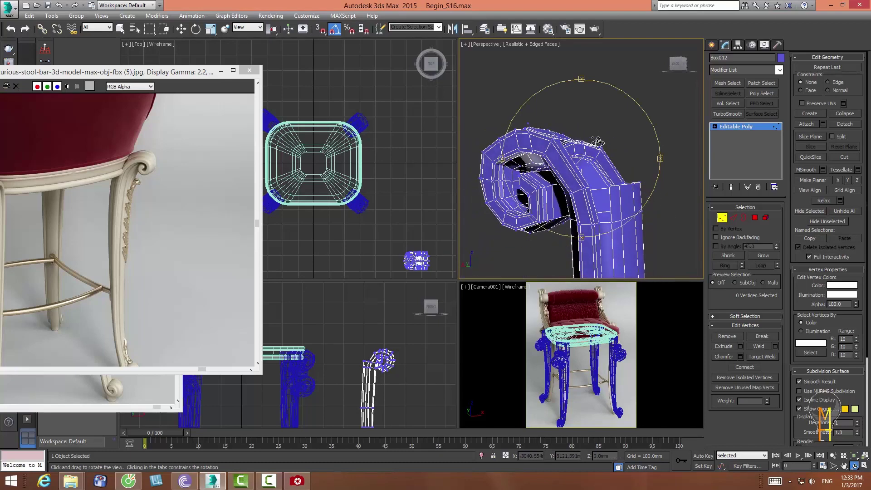
{"action": "scroll", "coordinate": [581, 170], "scroll_direction": "up", "scroll_amount": 3}
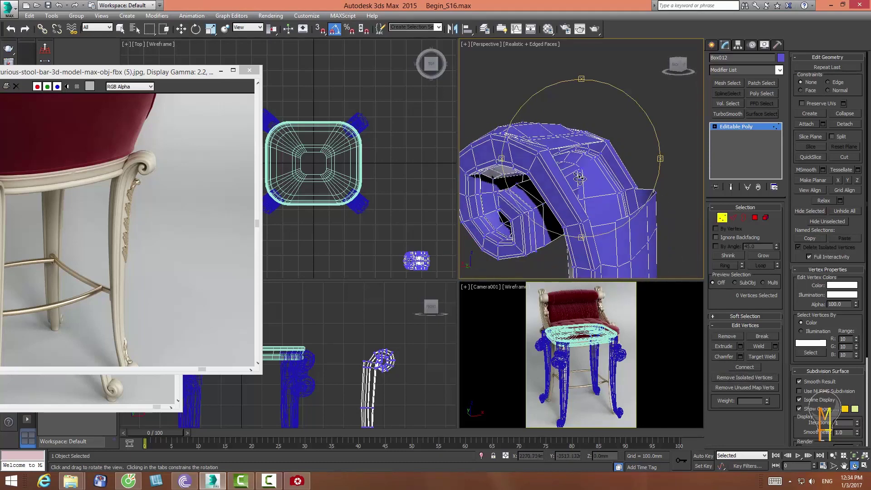
{"action": "key", "text": "w"}
{"action": "left_click", "coordinate": [743, 217]}
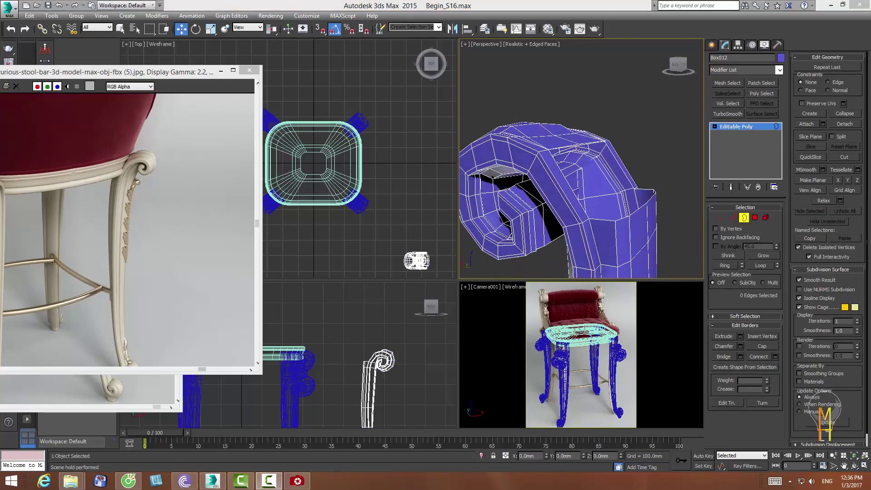
{"action": "left_click", "coordinate": [643, 191]}
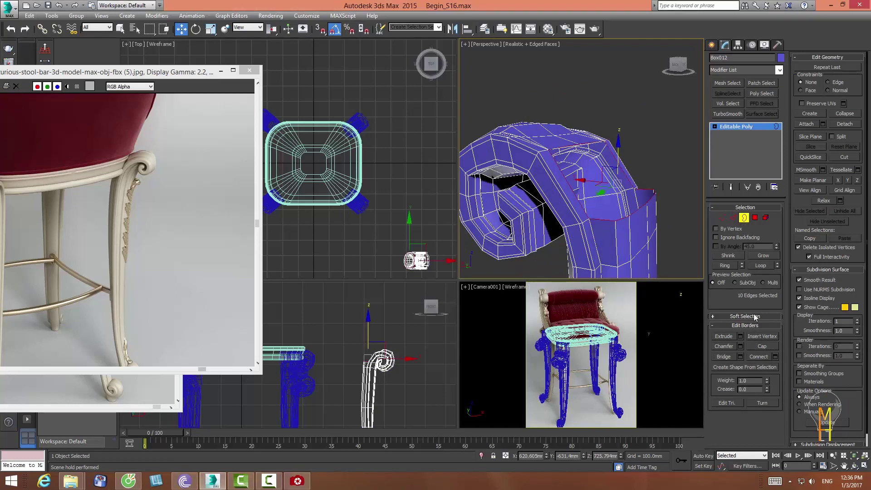
{"action": "left_click", "coordinate": [761, 345]}
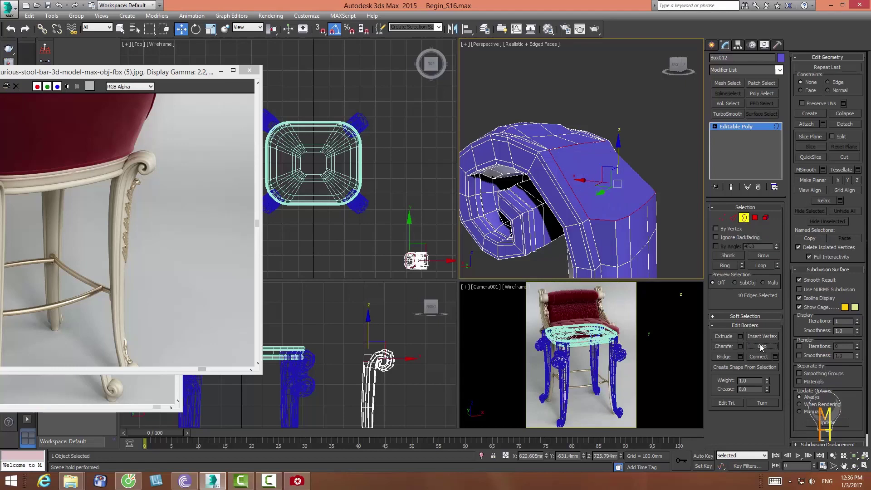
- In Vertex mode with wireframe display, select two vertices at the leg's top
{"action": "left_click", "coordinate": [720, 218]}
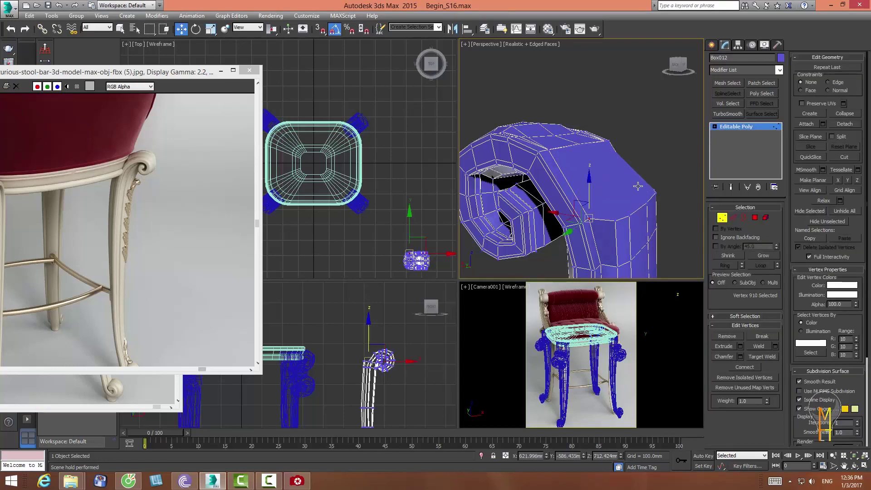
{"action": "key", "text": "F3"}
{"action": "left_click", "coordinate": [853, 465]}
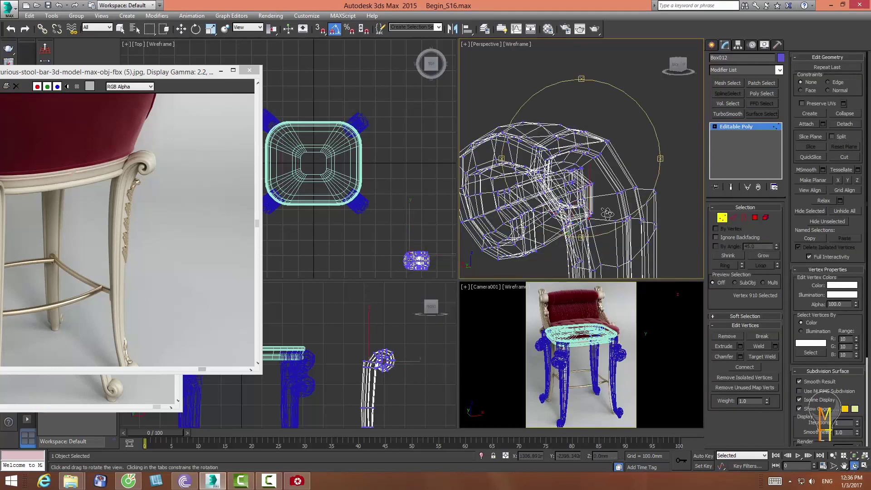
{"action": "mouse_move", "coordinate": [576, 181]}
{"action": "left_mouse_down"}
{"action": "mouse_move", "coordinate": [591, 185]}
{"action": "mouse_move", "coordinate": [561, 212]}
{"action": "left_mouse_up"}
{"action": "key", "text": "w"}
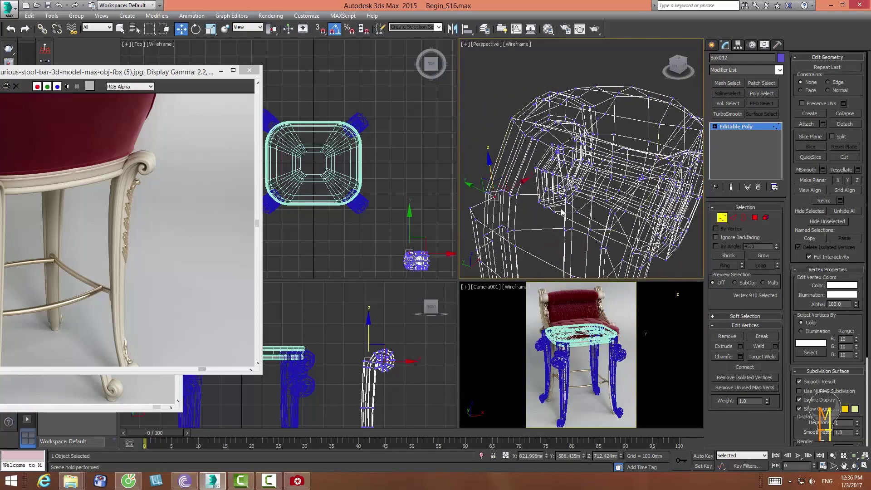
{"action": "left_click", "coordinate": [621, 263]}
{"action": "key", "text": "F3"}
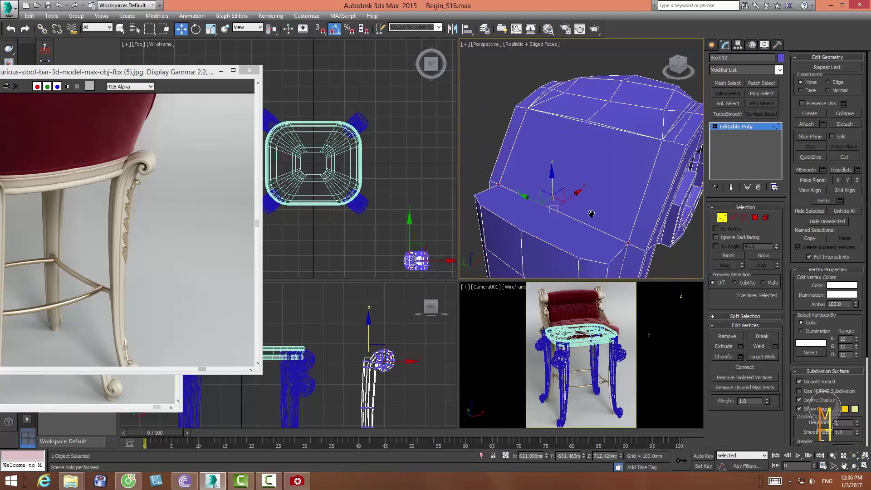
- Connect a pair of vertices on the leg's top block with a new edge
{"action": "left_click", "coordinate": [854, 466]}
{"action": "left_click_drag", "start_coordinate": [589, 182], "coordinate": [627, 187]}
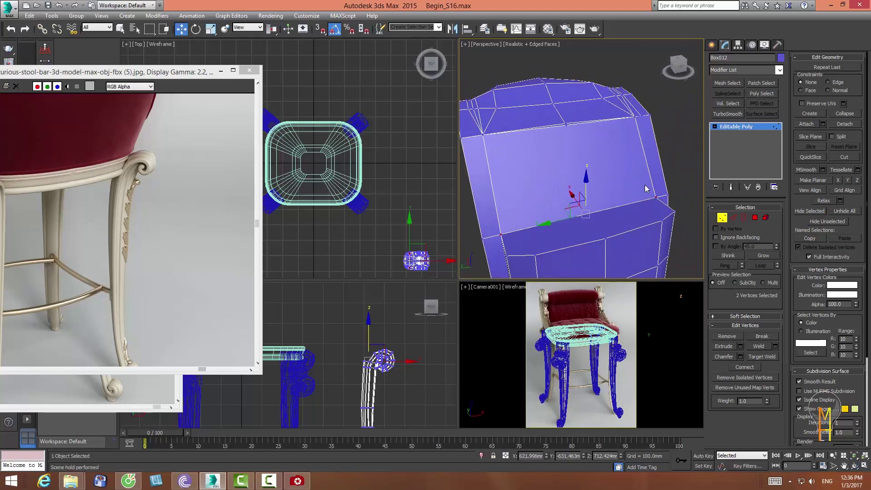
{"action": "left_click", "coordinate": [649, 196]}
{"action": "left_click", "coordinate": [565, 127]}
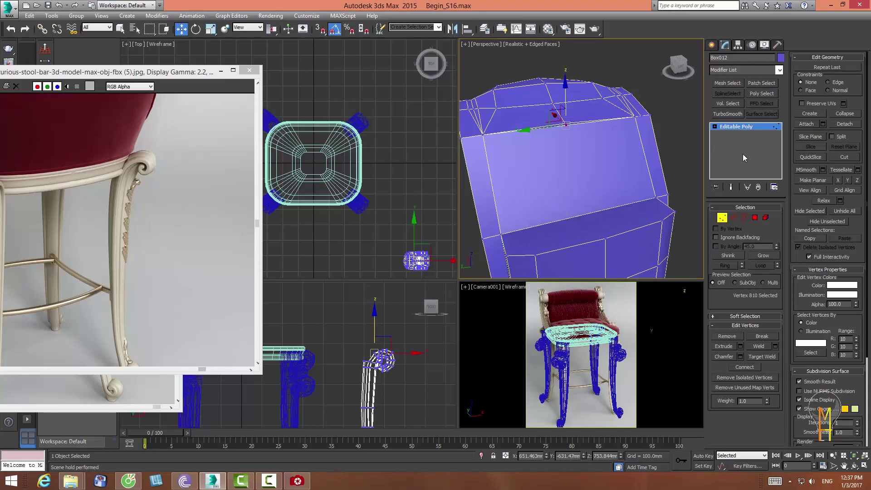
{"action": "left_click", "coordinate": [732, 218]}
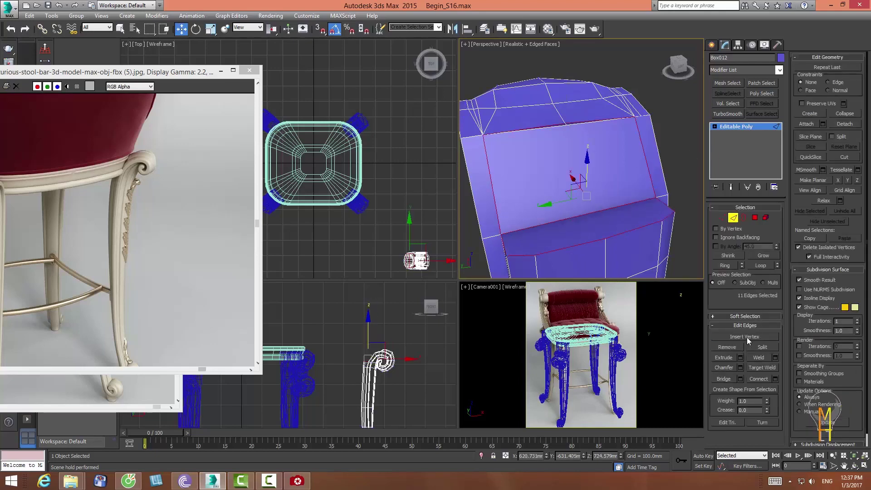
{"action": "left_click", "coordinate": [721, 216]}
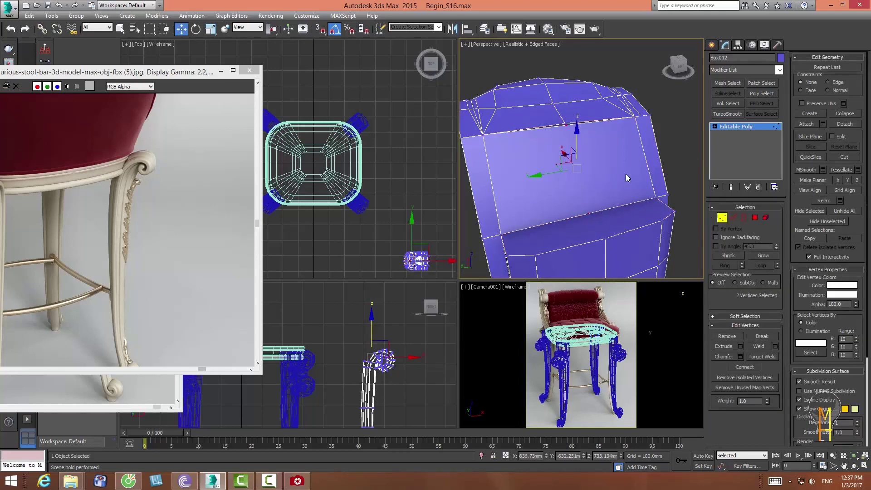
{"action": "left_click", "coordinate": [740, 367]}
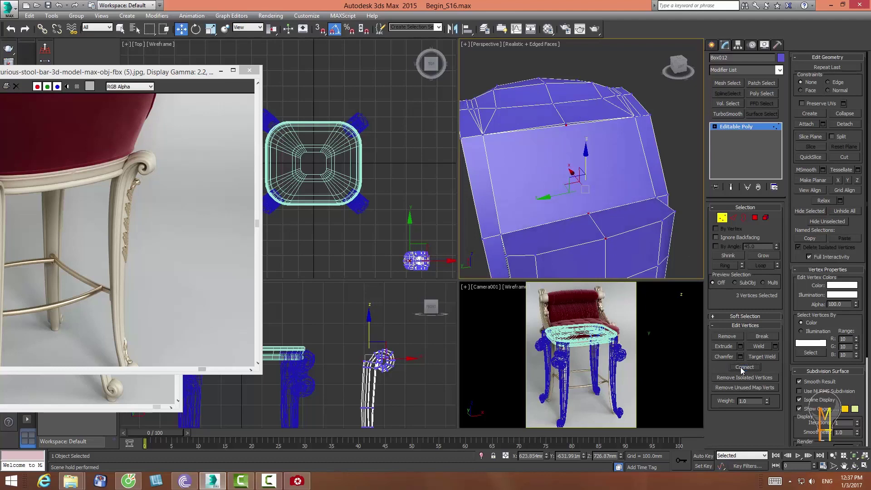
{"action": "left_click", "coordinate": [662, 249]}
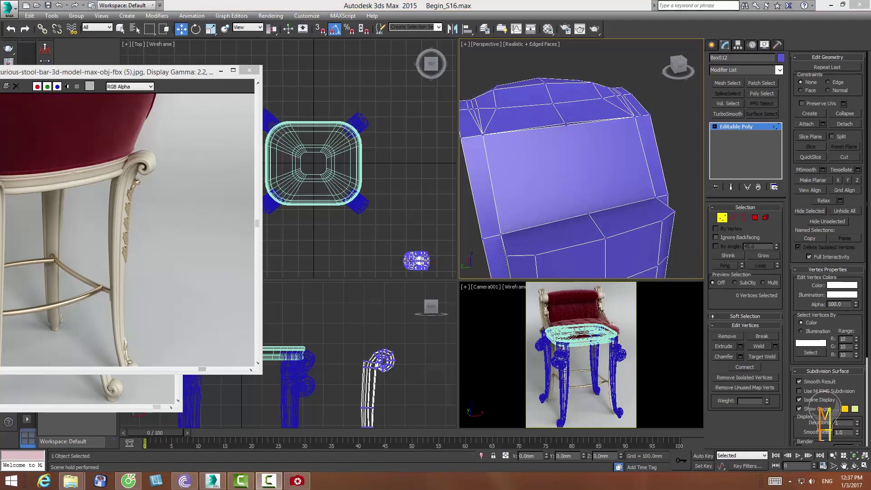
- Connect vertices along the top edge and insert a vertex on the face's lower edge
{"action": "left_click_drag", "start_coordinate": [546, 108], "coordinate": [580, 128]}
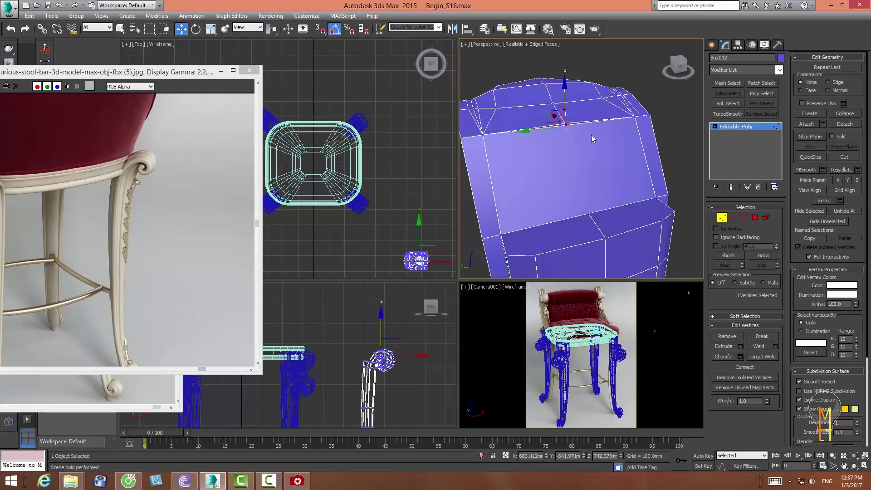
{"action": "left_click", "coordinate": [837, 114]}
{"action": "left_click", "coordinate": [589, 213], "text": "ctrl"}
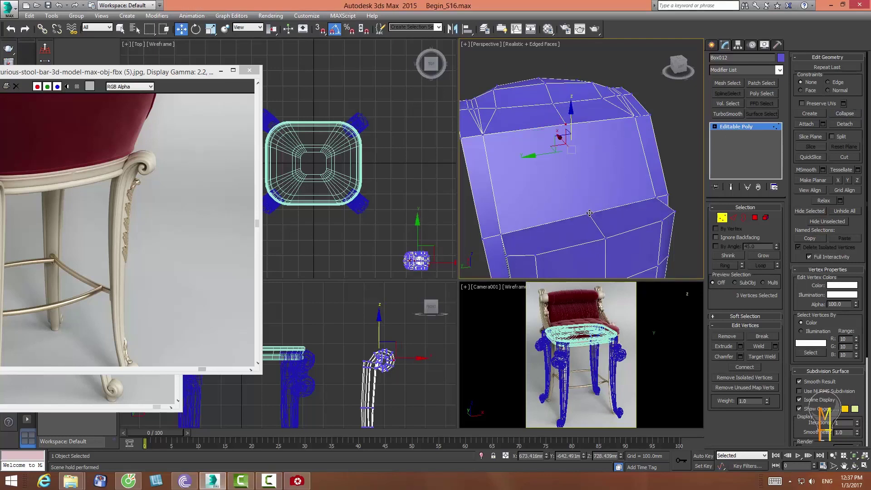
{"action": "left_click", "coordinate": [746, 365]}
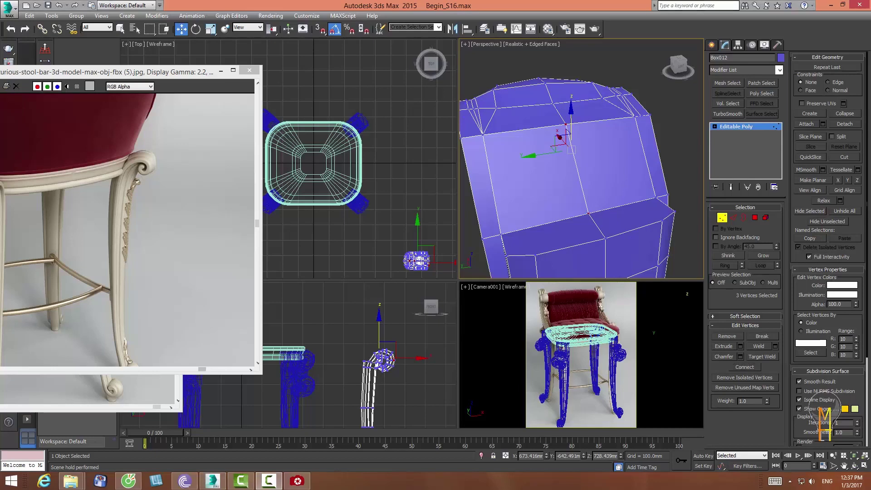
{"action": "key", "text": "2"}
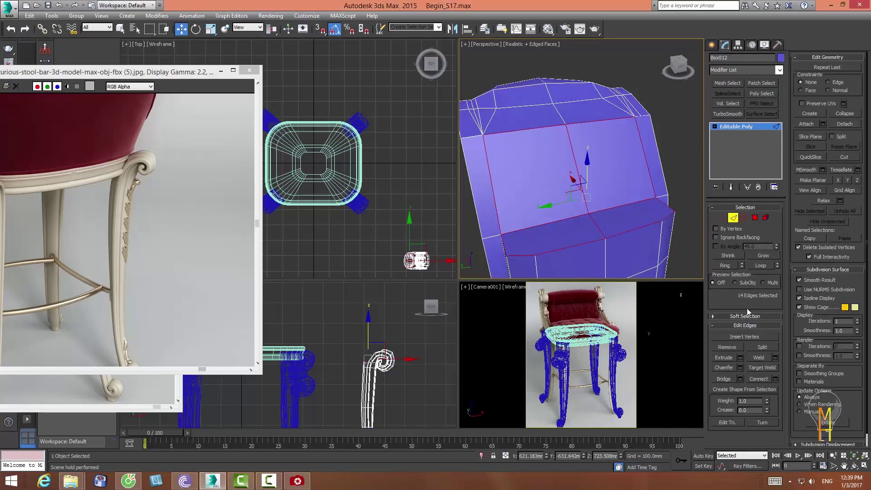
{"action": "left_click", "coordinate": [742, 337]}
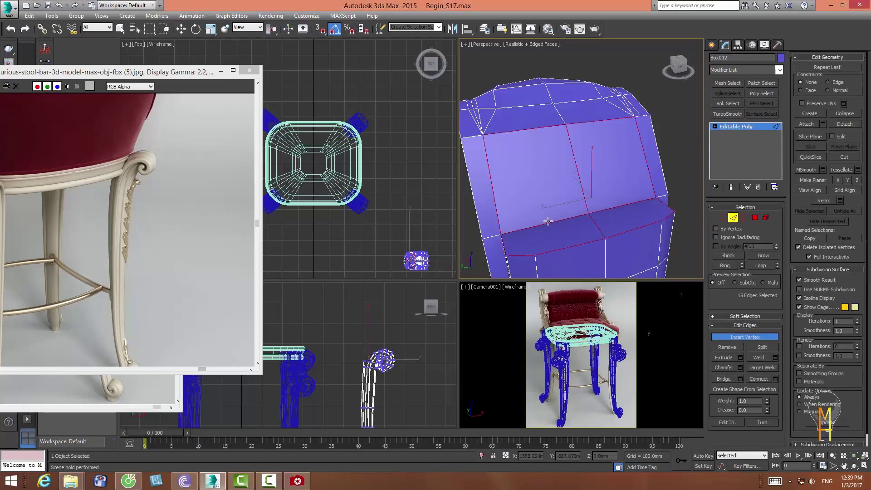
{"action": "left_click", "coordinate": [523, 230]}
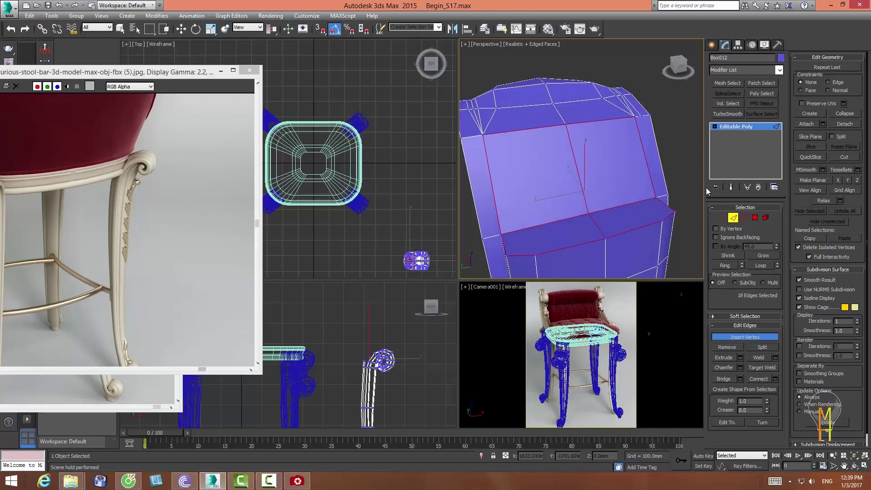
- Pick vertices around the block's corners, then remove two unwanted edges
{"action": "left_click", "coordinate": [720, 217]}
{"action": "left_click_drag", "start_coordinate": [494, 107], "coordinate": [505, 131]}
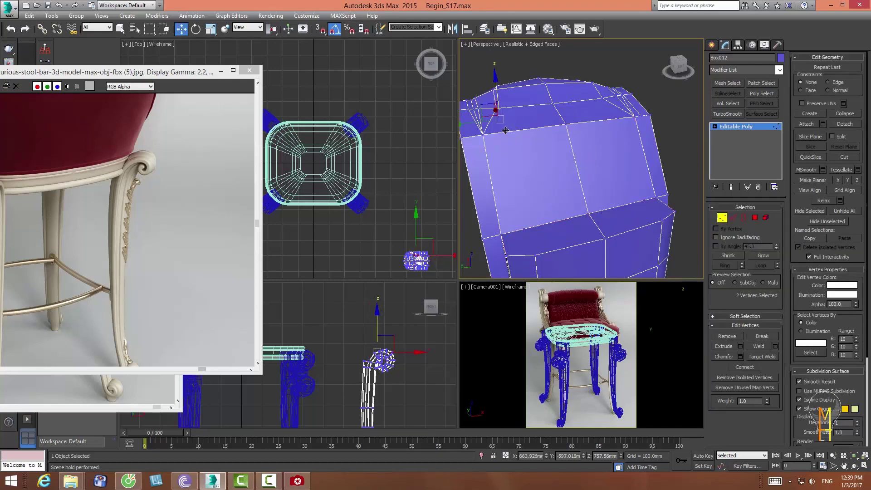
{"action": "left_click", "coordinate": [536, 255], "text": "ctrl"}
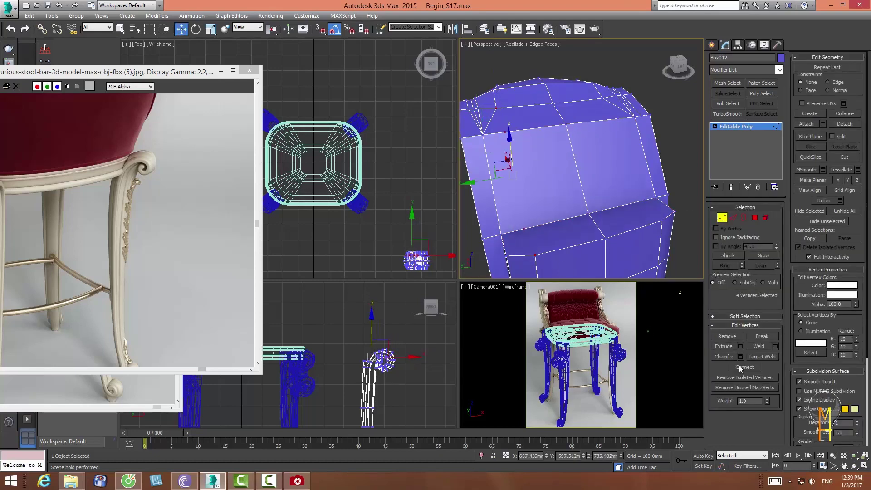
{"action": "left_click_drag", "start_coordinate": [597, 93], "coordinate": [621, 120]}
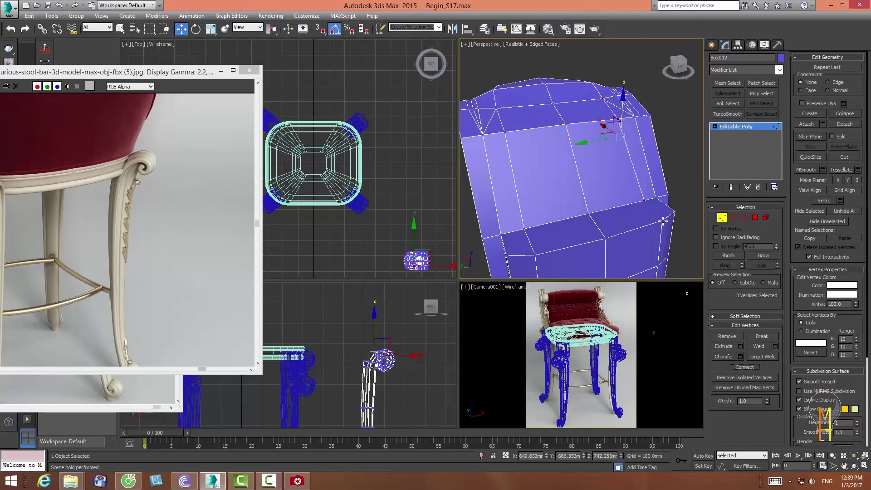
{"action": "left_click_drag", "start_coordinate": [666, 224], "coordinate": [638, 194]}
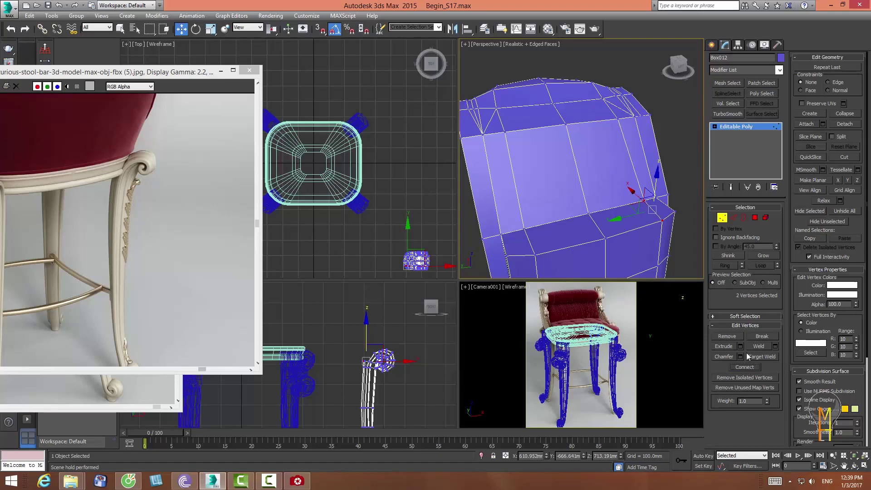
{"action": "left_click", "coordinate": [735, 217]}
{"action": "left_click", "coordinate": [560, 113]}
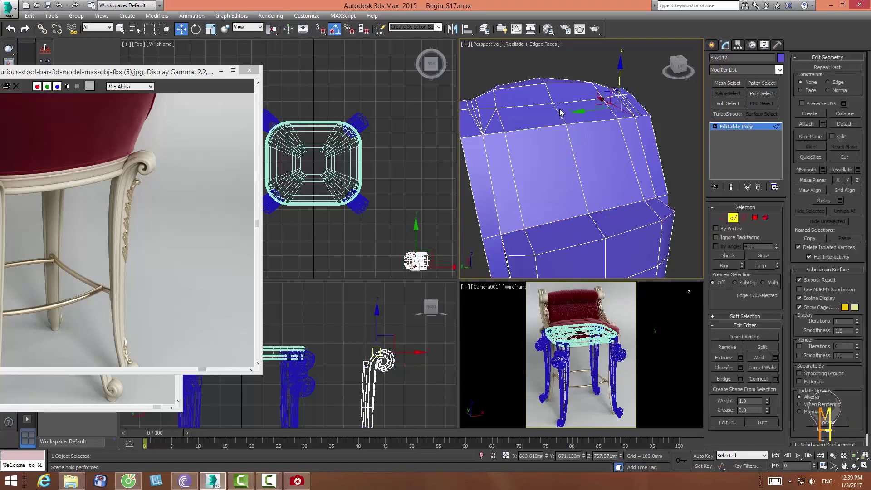
{"action": "left_click", "coordinate": [493, 119], "text": "ctrl"}
{"action": "left_click", "coordinate": [725, 346]}
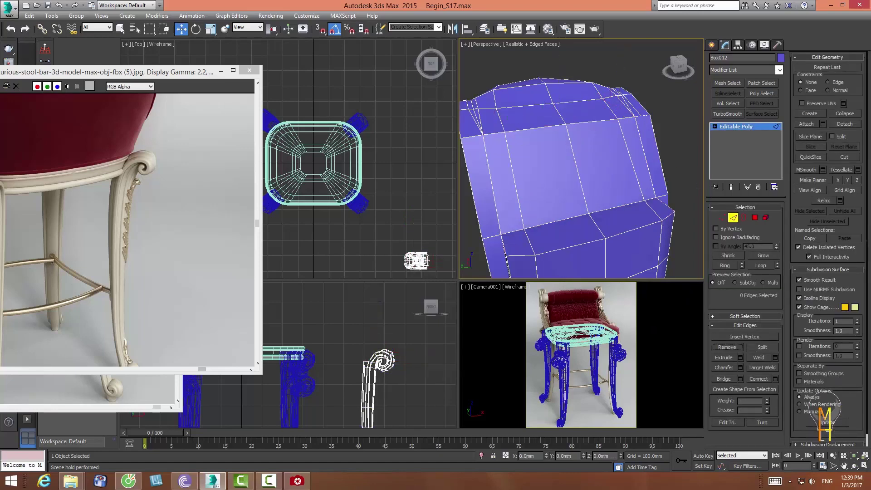
- Zoom out, clear the selection and orbit the perspective view to see the whole stool
{"action": "key", "text": "1"}
{"action": "left_click", "coordinate": [833, 455]}
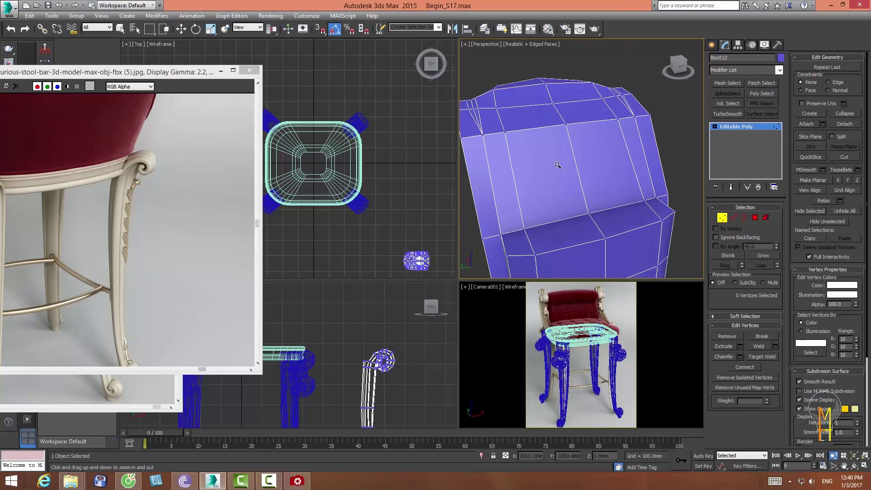
{"action": "left_click_drag", "start_coordinate": [557, 161], "coordinate": [557, 191]}
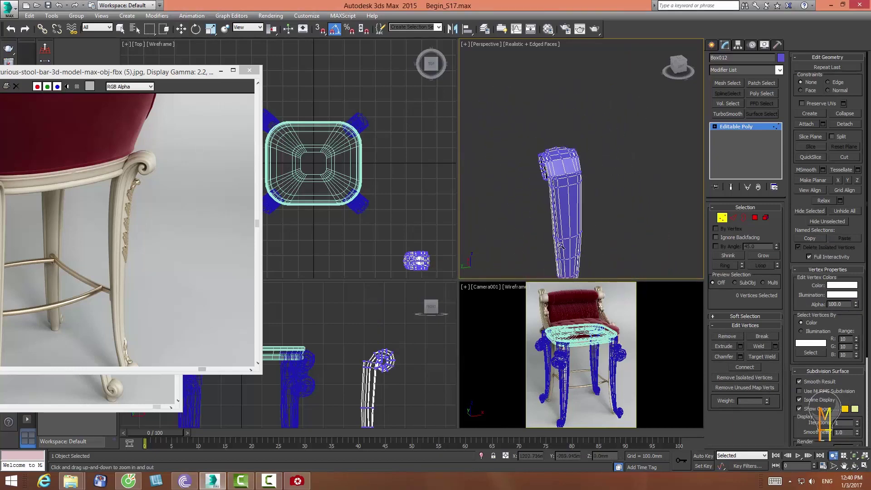
{"action": "left_click_drag", "start_coordinate": [524, 219], "coordinate": [526, 181]}
{"action": "left_click", "coordinate": [854, 466]}
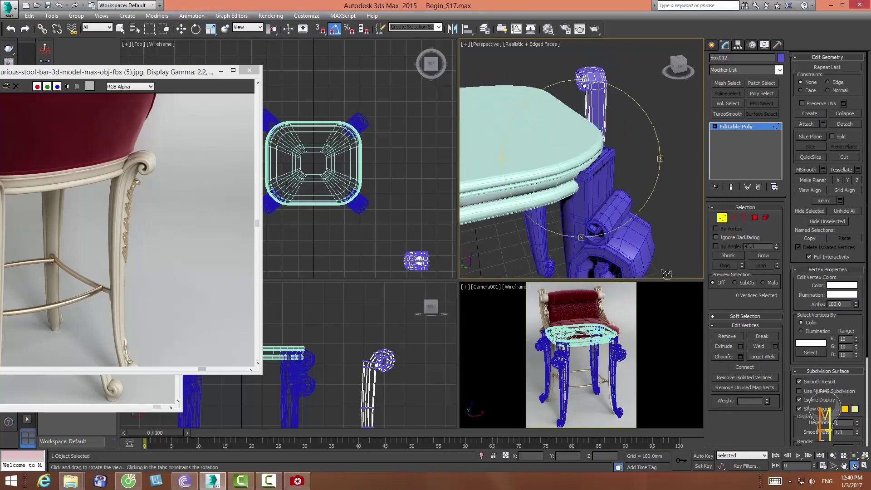
{"action": "mouse_move", "coordinate": [589, 181]}
{"action": "left_mouse_down"}
{"action": "mouse_move", "coordinate": [538, 179]}
{"action": "mouse_move", "coordinate": [588, 170]}
{"action": "mouse_move", "coordinate": [551, 182]}
{"action": "left_mouse_up"}
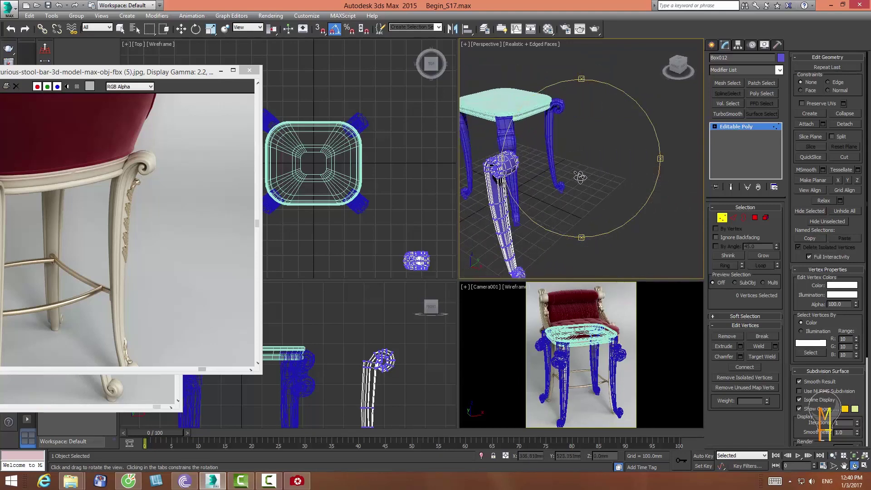
{"action": "key", "text": "w"}
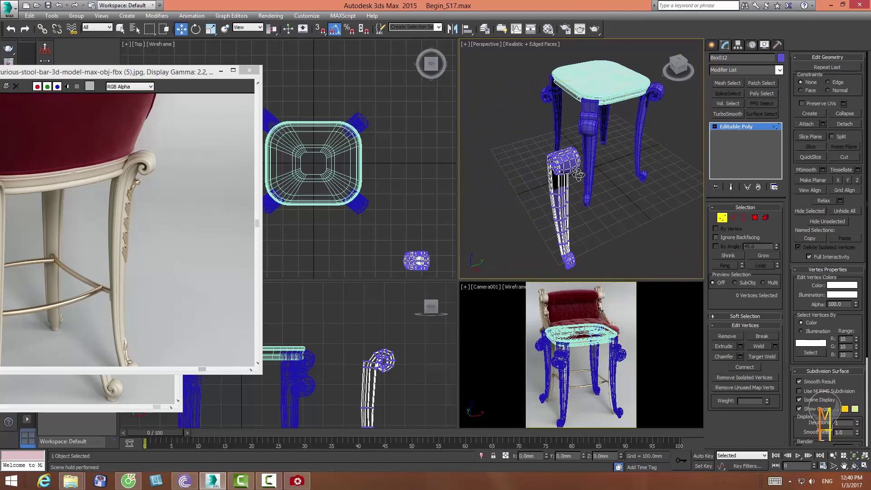
{"action": "left_click", "coordinate": [721, 218]}
{"action": "left_click", "coordinate": [670, 212]}
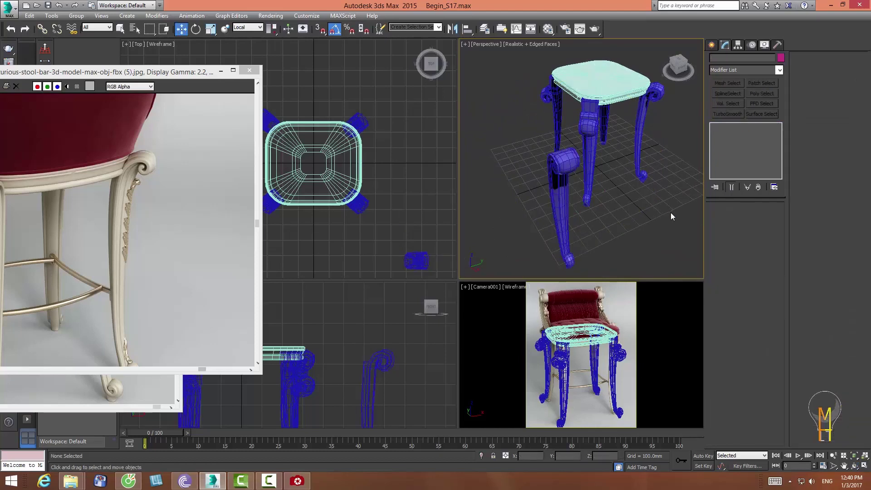
{"action": "left_click", "coordinate": [854, 465]}
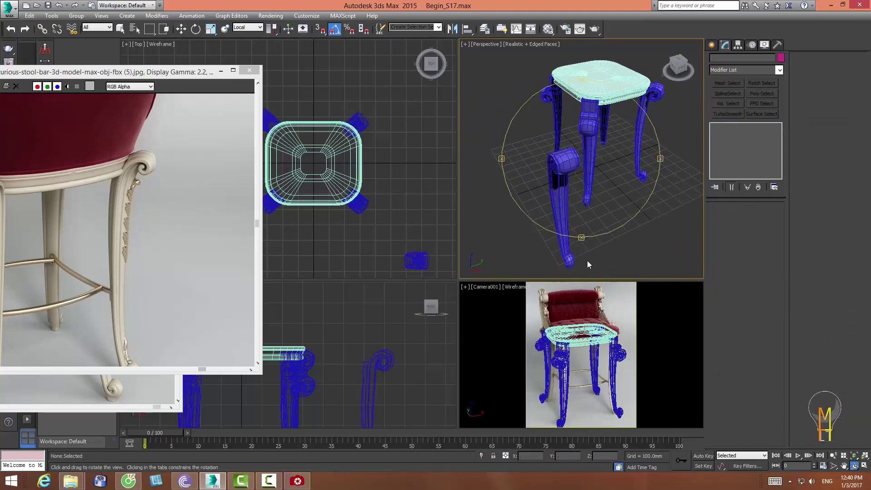
{"action": "mouse_move", "coordinate": [551, 178]}
{"action": "left_mouse_down"}
{"action": "mouse_move", "coordinate": [566, 168]}
{"action": "mouse_move", "coordinate": [569, 179]}
{"action": "left_mouse_up"}
{"action": "right_click", "coordinate": [569, 178]}
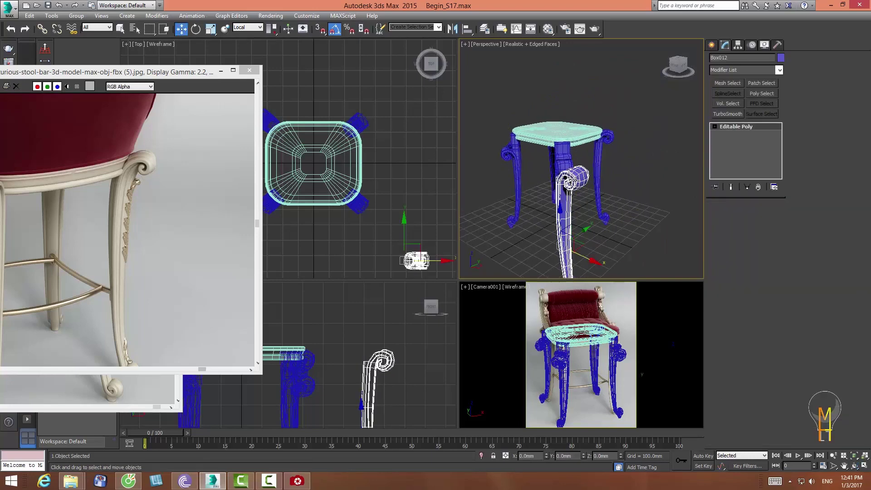
- Mirror an instance of the scroll-topped leg using World reference coordinates
{"action": "left_click", "coordinate": [552, 182]}
{"action": "middle_click_drag", "start_coordinate": [317, 182], "coordinate": [366, 183]}
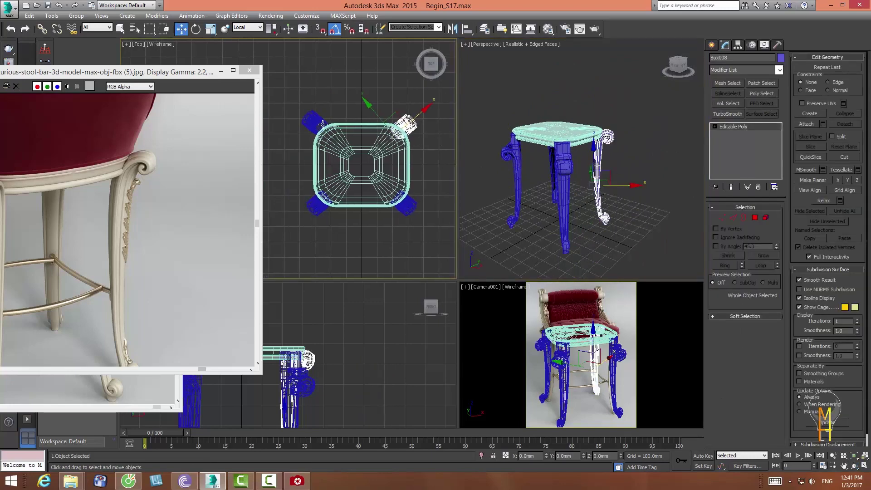
{"action": "left_click", "coordinate": [851, 467]}
{"action": "left_click_drag", "start_coordinate": [567, 181], "coordinate": [589, 173]}
{"action": "right_click", "coordinate": [589, 172]}
{"action": "left_click", "coordinate": [522, 236]}
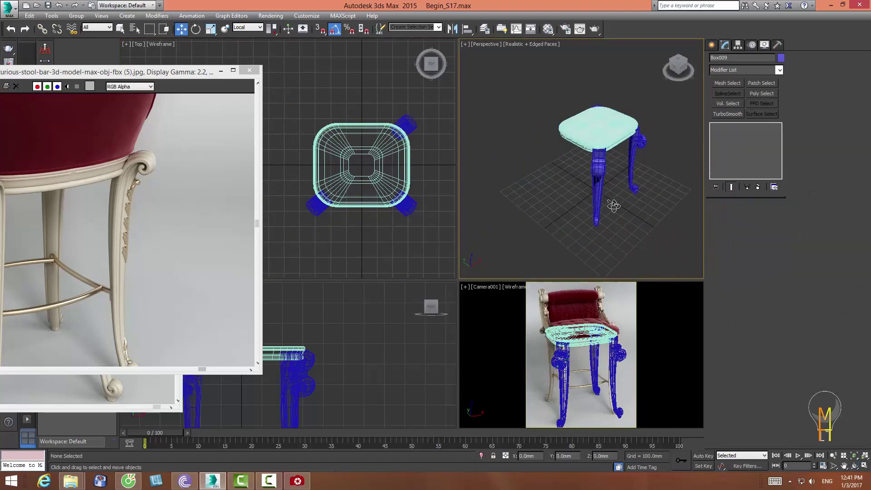
{"action": "left_click", "coordinate": [408, 135]}
{"action": "left_click", "coordinate": [247, 28]}
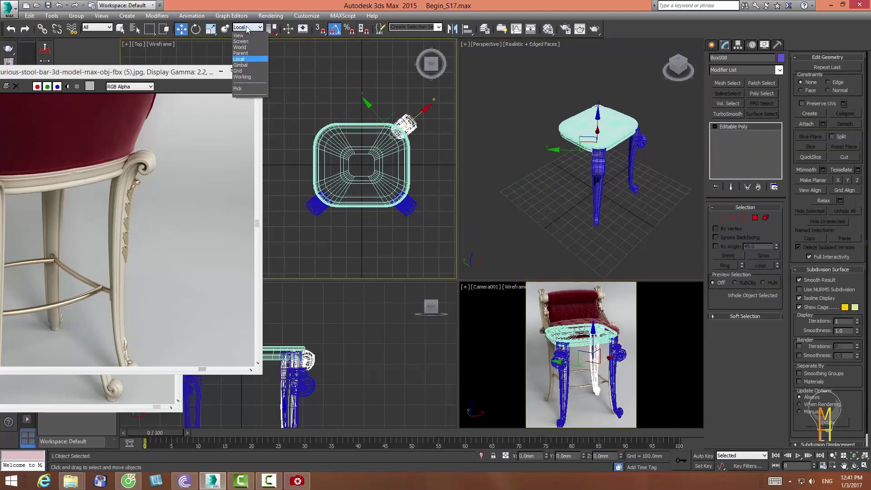
{"action": "left_click", "coordinate": [252, 48]}
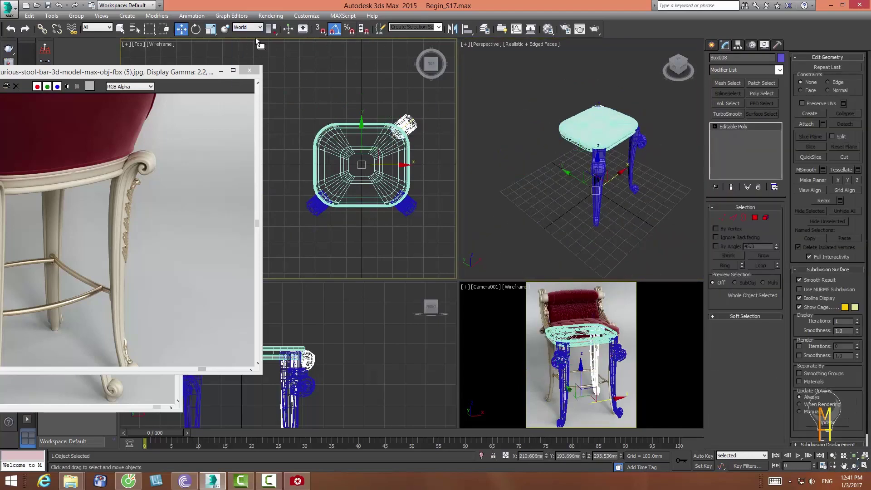
{"action": "left_click", "coordinate": [453, 29]}
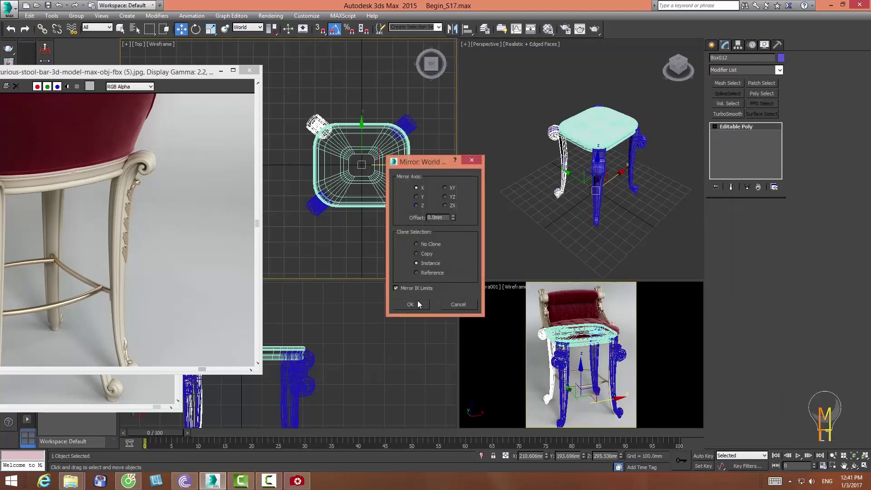
{"action": "left_click", "coordinate": [417, 302]}
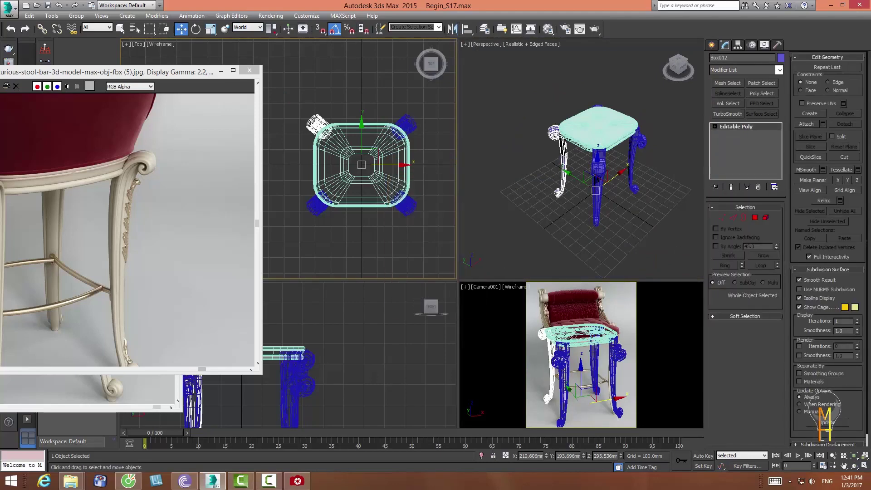
- Collapse the right stool leg's modifier stack into a single mesh
{"action": "left_click", "coordinate": [854, 466]}
{"action": "mouse_move", "coordinate": [573, 213]}
{"action": "left_mouse_down"}
{"action": "mouse_move", "coordinate": [570, 188]}
{"action": "mouse_move", "coordinate": [639, 226]}
{"action": "left_mouse_up"}
{"action": "key", "text": "w"}
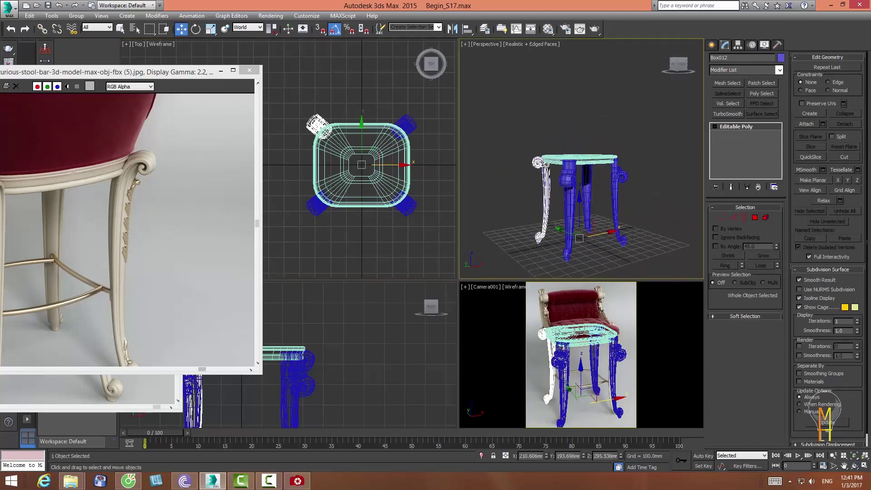
{"action": "left_click", "coordinate": [631, 237]}
{"action": "left_click", "coordinate": [614, 204]}
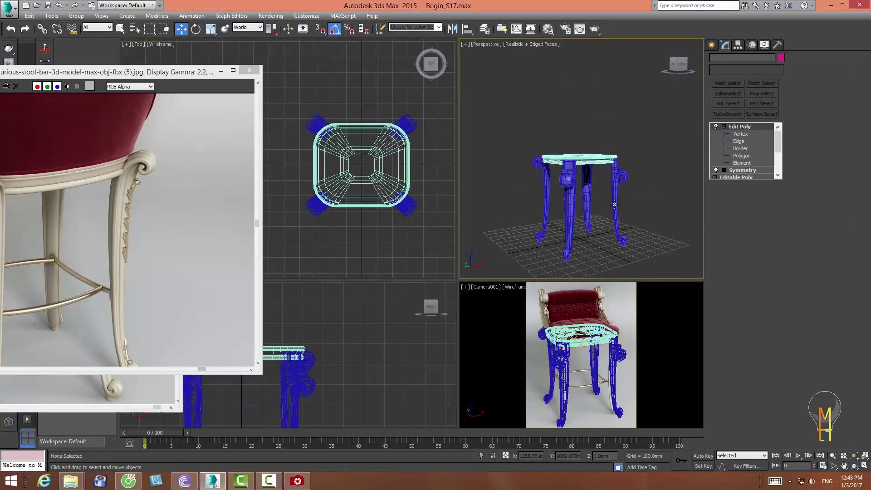
{"action": "right_click", "coordinate": [747, 129]}
{"action": "left_click", "coordinate": [771, 219]}
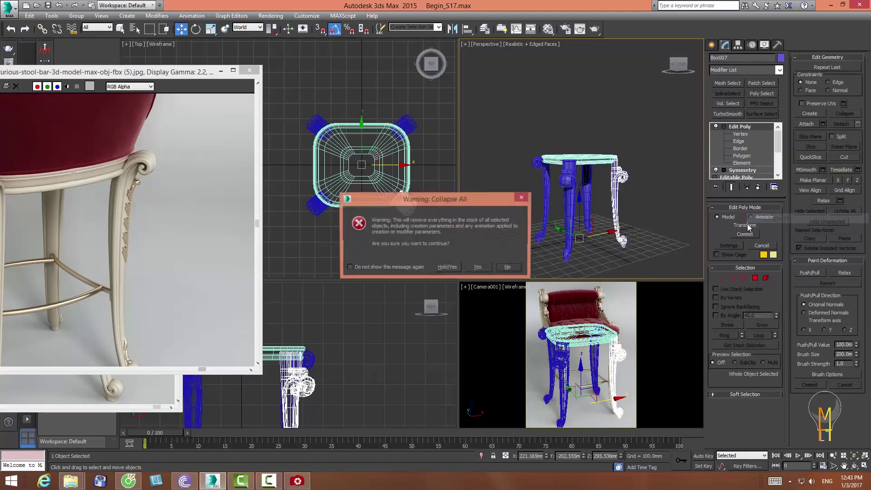
{"action": "left_click", "coordinate": [449, 263]}
- Mirror an instance of leg Box007 to the remaining corner
{"action": "left_click", "coordinate": [313, 204]}
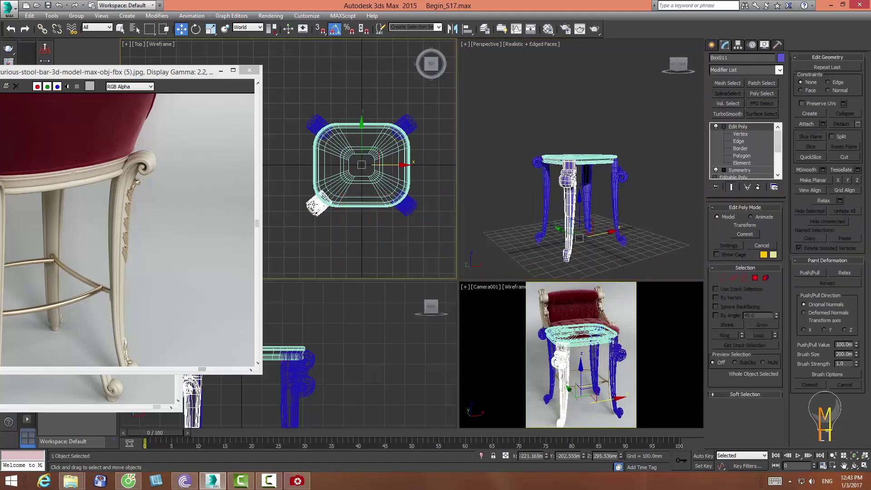
{"action": "left_click", "coordinate": [399, 208]}
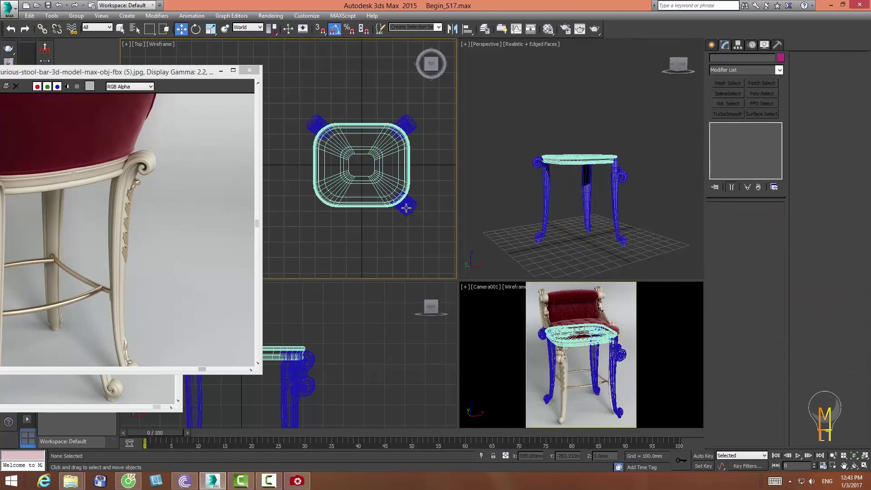
{"action": "left_click", "coordinate": [452, 29]}
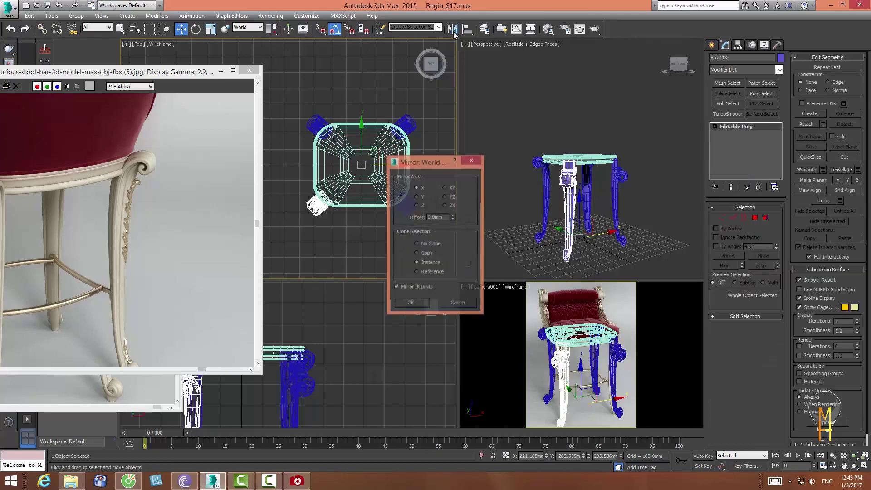
{"action": "left_click", "coordinate": [411, 304]}
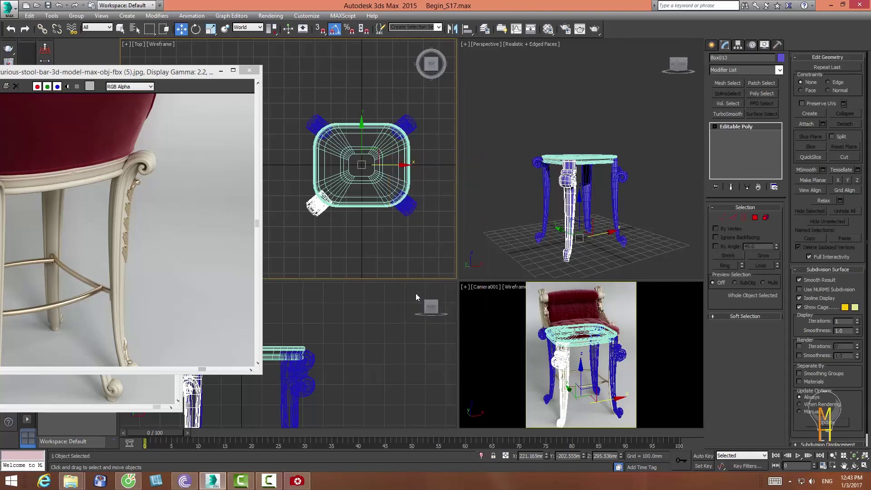
- Bring the luxurious-stool-bar_Example photo into view and reframe the perspective view on the stool
{"action": "left_click", "coordinate": [221, 71]}
{"action": "left_click_drag", "start_coordinate": [85, 91], "coordinate": [290, 78]}
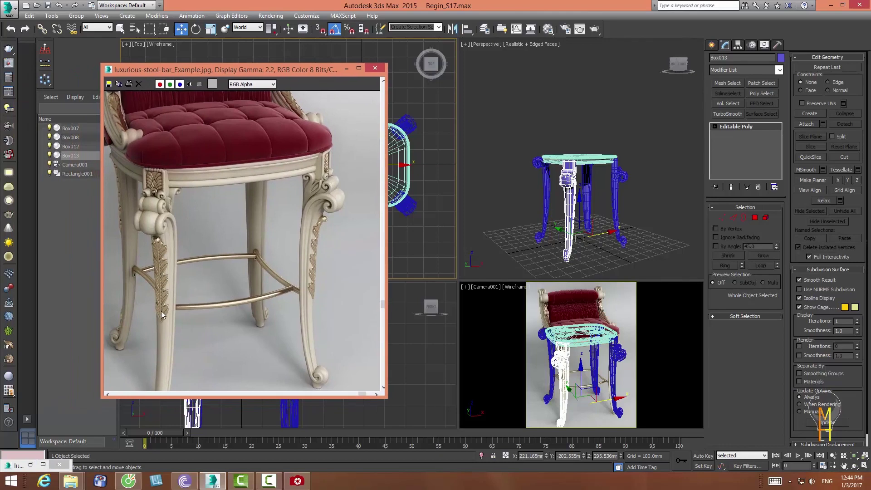
{"action": "left_click", "coordinate": [607, 249]}
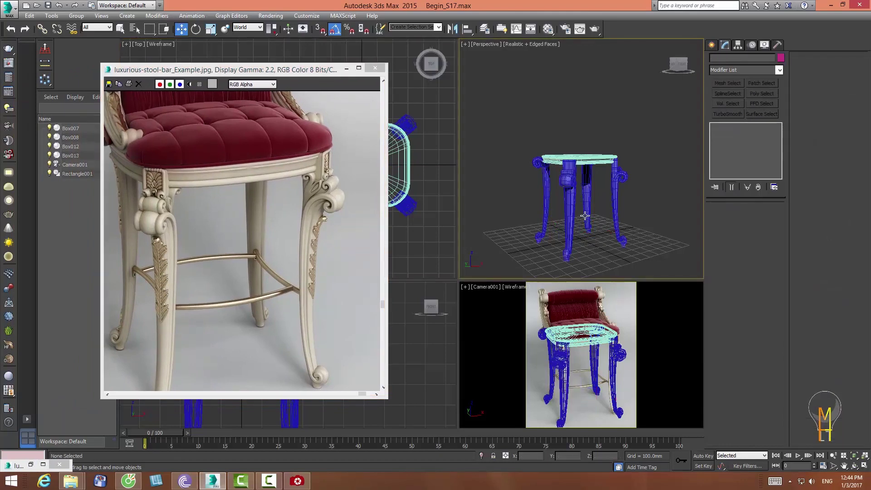
{"action": "key", "text": "ctrl+z"}
{"action": "mouse_move", "coordinate": [590, 204]}
{"action": "left_mouse_down"}
{"action": "mouse_move", "coordinate": [567, 191]}
{"action": "mouse_move", "coordinate": [559, 238]}
{"action": "left_mouse_up"}
{"action": "left_click", "coordinate": [833, 455]}
{"action": "key", "text": "w"}
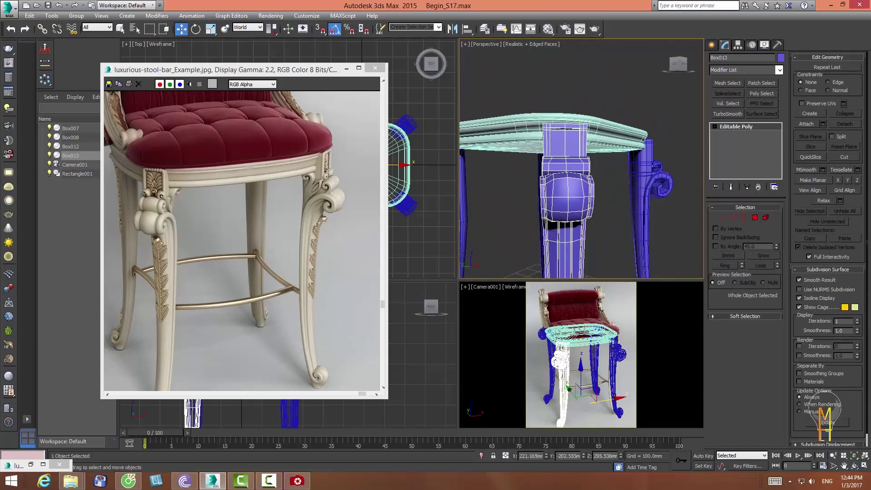
{"action": "middle_click_drag", "start_coordinate": [611, 241], "coordinate": [671, 261], "text": "alt"}
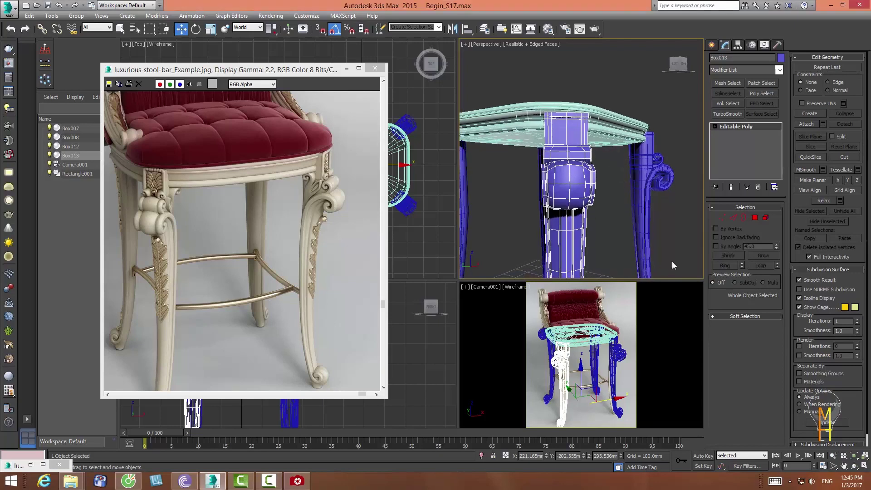
{"action": "left_click", "coordinate": [843, 466]}
{"action": "left_click_drag", "start_coordinate": [585, 227], "coordinate": [600, 136]}
- Reposition and shrink the reference image window, pan the views, and select a stool leg
{"action": "left_click", "coordinate": [296, 72]}
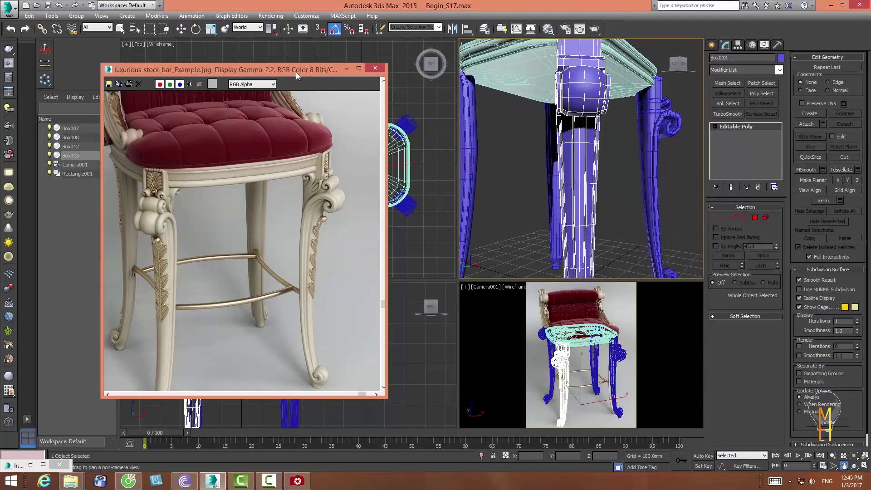
{"action": "left_click_drag", "start_coordinate": [296, 72], "coordinate": [170, 84]}
{"action": "middle_click_drag", "start_coordinate": [535, 228], "coordinate": [526, 143]}
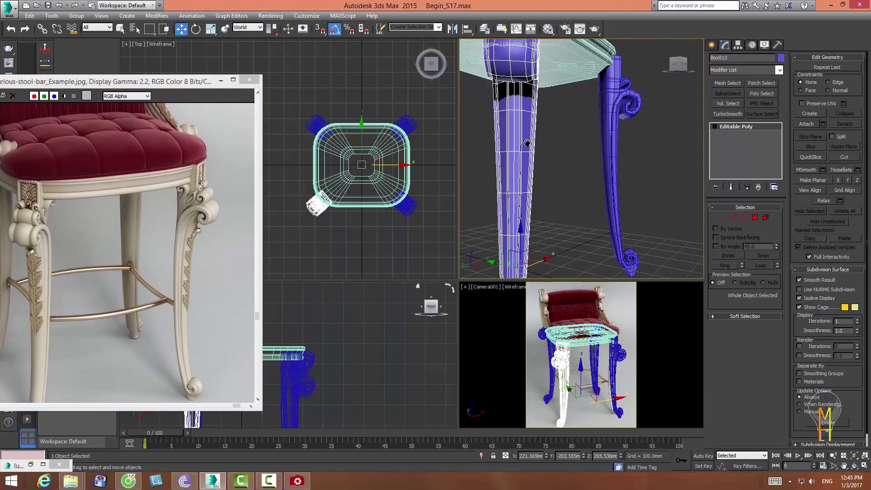
{"action": "scroll", "coordinate": [517, 168], "scroll_direction": "down", "scroll_amount": 4}
{"action": "left_click_drag", "start_coordinate": [352, 345], "coordinate": [372, 327]}
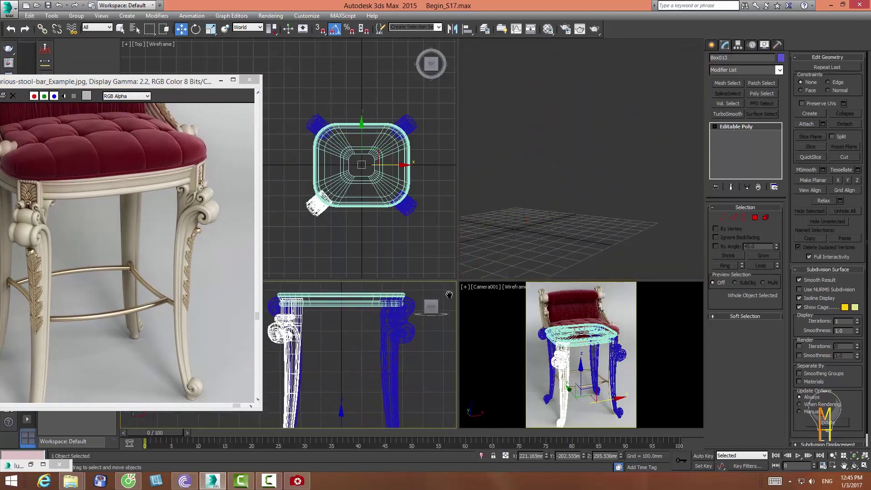
{"action": "left_click", "coordinate": [353, 374]}
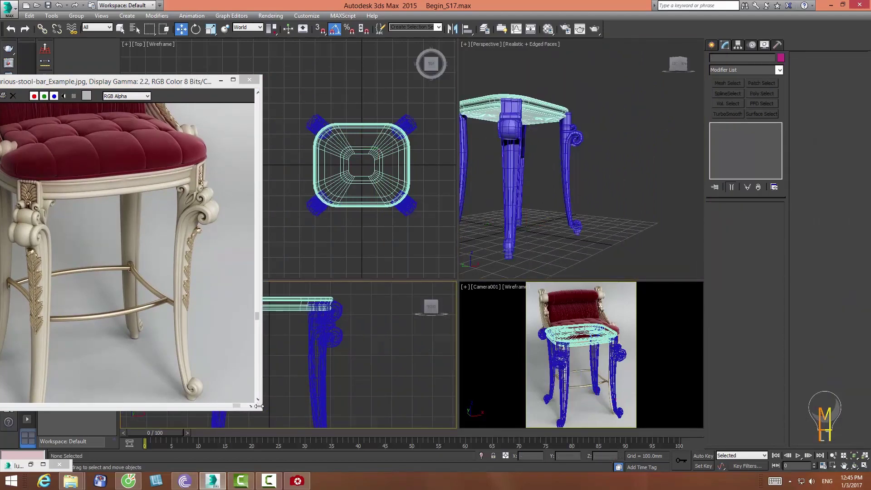
{"action": "left_click_drag", "start_coordinate": [262, 410], "coordinate": [232, 373]}
{"action": "left_click", "coordinate": [510, 190]}
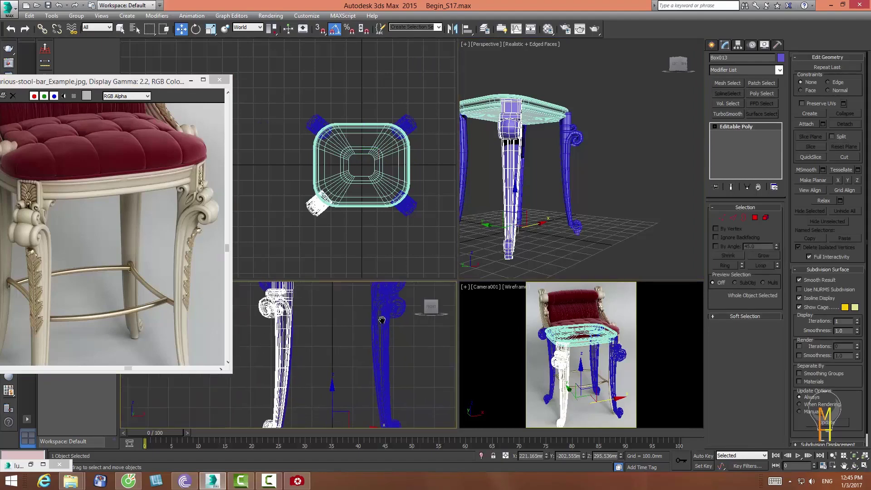
- Clone the leg as Box014 and place it beside the right leg
{"action": "middle_click_drag", "start_coordinate": [406, 304], "coordinate": [460, 256]}
{"action": "mouse_move", "coordinate": [356, 379]}
{"action": "left_mouse_down", "text": "shift"}
{"action": "mouse_move", "coordinate": [495, 369]}
{"action": "mouse_move", "coordinate": [477, 347]}
{"action": "left_mouse_up", "text": "shift"}
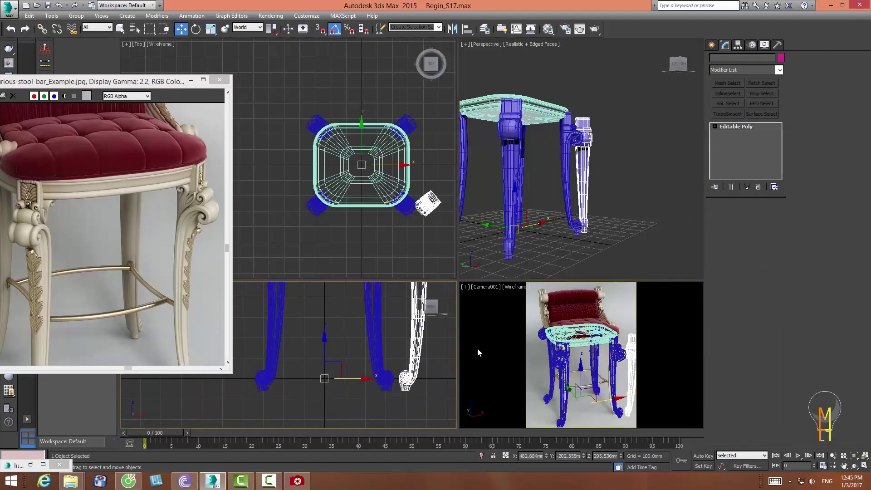
{"action": "left_click", "coordinate": [448, 278]}
{"action": "mouse_move", "coordinate": [322, 344]}
{"action": "middle_mouse_down"}
{"action": "mouse_move", "coordinate": [290, 357]}
{"action": "mouse_move", "coordinate": [299, 368]}
{"action": "middle_mouse_up"}
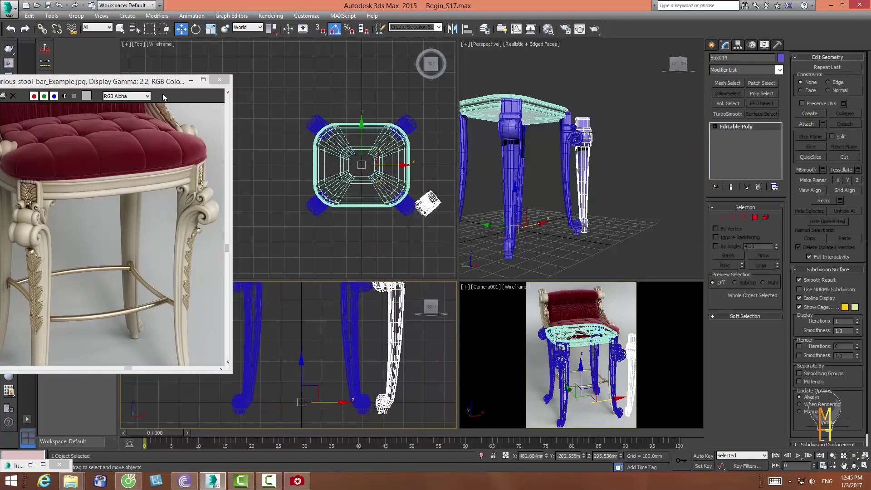
{"action": "left_click_drag", "start_coordinate": [171, 81], "coordinate": [196, 89]}
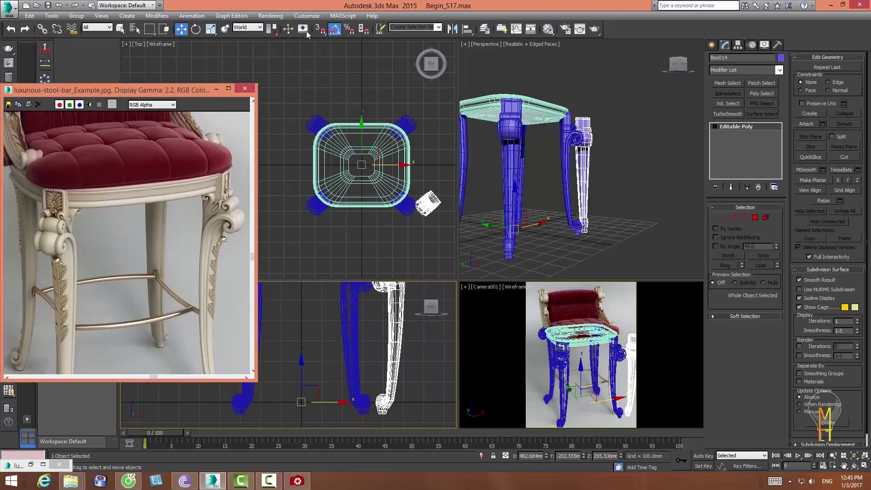
- Rotate Box014 90 degrees in Screen coordinates, recentre the Front view, and pick an edge
{"action": "left_click", "coordinate": [256, 28]}
{"action": "left_click_drag", "start_coordinate": [271, 28], "coordinate": [275, 64]}
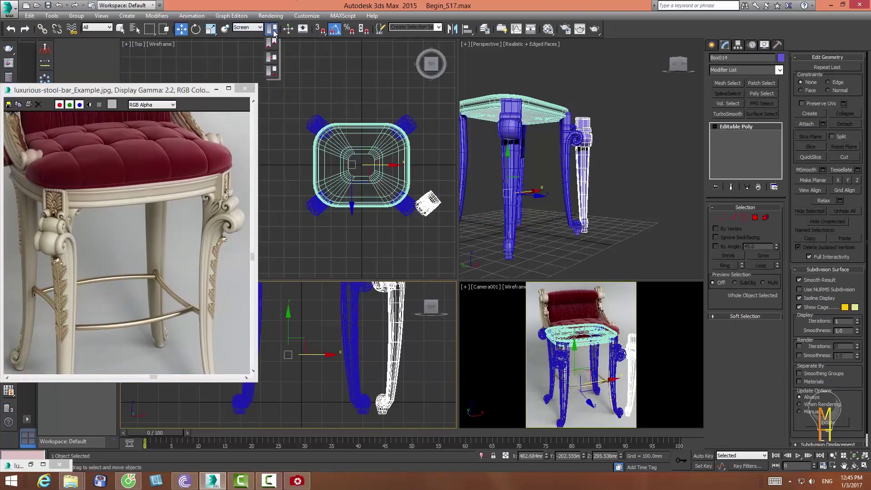
{"action": "key", "text": "e"}
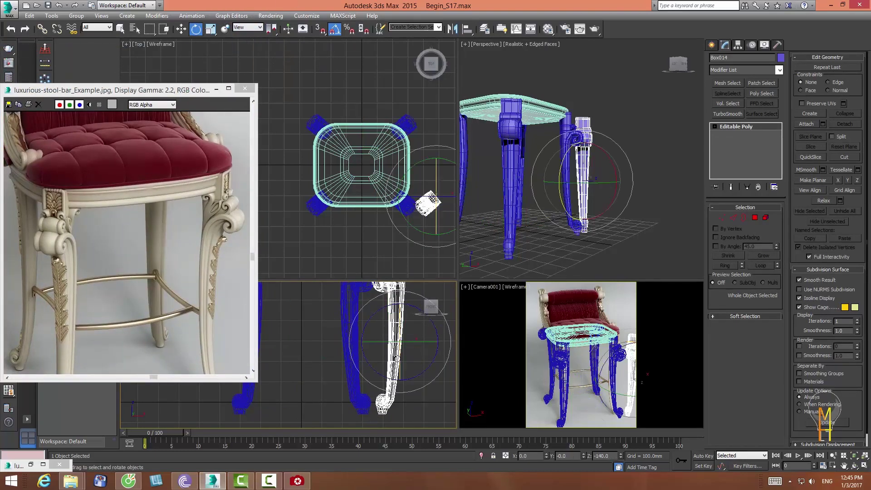
{"action": "mouse_move", "coordinate": [421, 320]}
{"action": "left_mouse_down"}
{"action": "mouse_move", "coordinate": [420, 343]}
{"action": "mouse_move", "coordinate": [399, 347]}
{"action": "mouse_move", "coordinate": [439, 393]}
{"action": "left_mouse_up"}
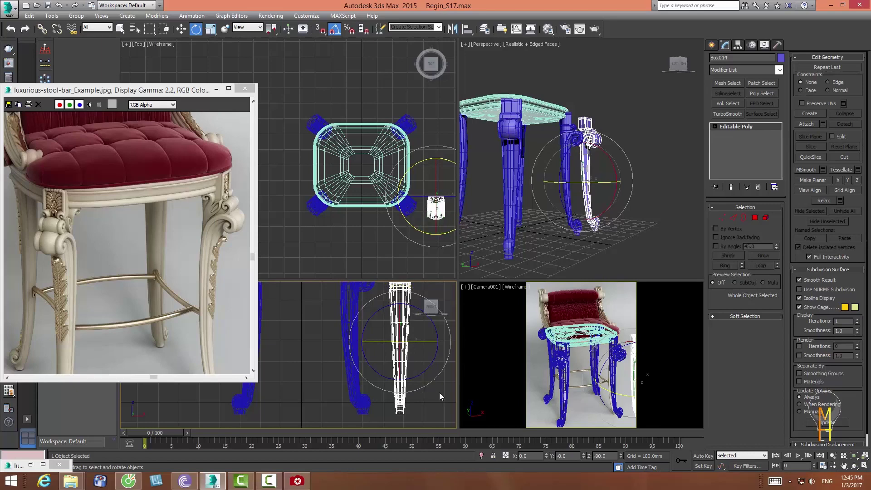
{"action": "middle_click_drag", "start_coordinate": [439, 393], "coordinate": [402, 403]}
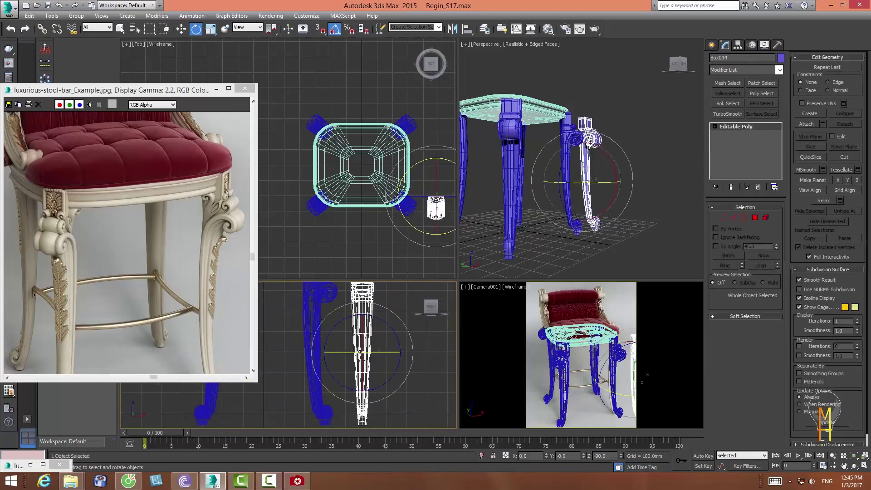
{"action": "middle_click_drag", "start_coordinate": [359, 347], "coordinate": [325, 343]}
{"action": "key", "text": "2"}
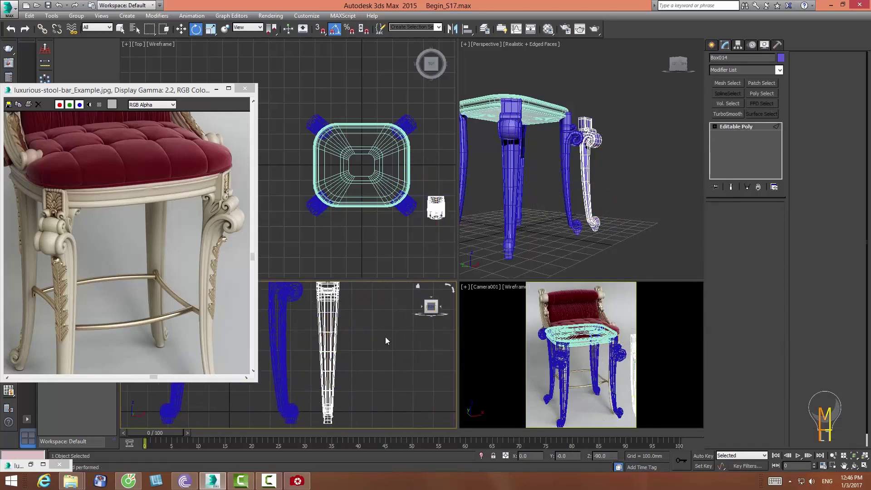
{"action": "left_click", "coordinate": [589, 175]}
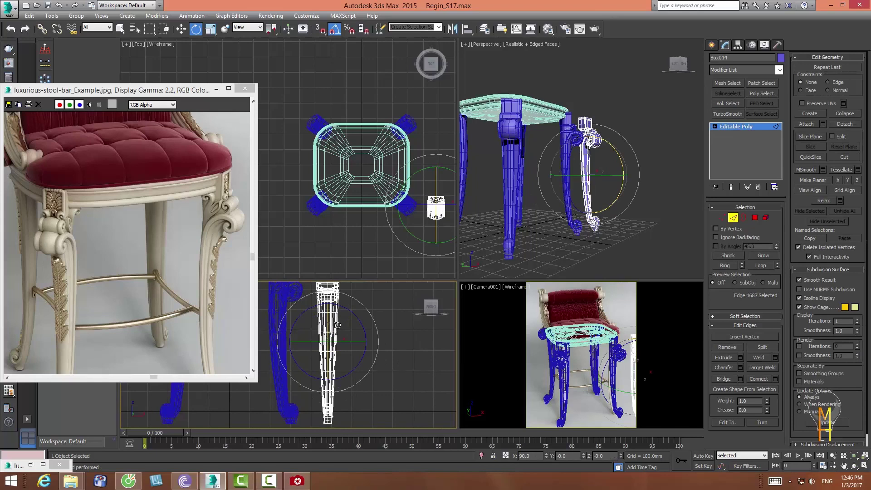
- Zoom and orbit the perspective view to frame the Box014 leg copy
{"action": "left_click", "coordinate": [833, 456]}
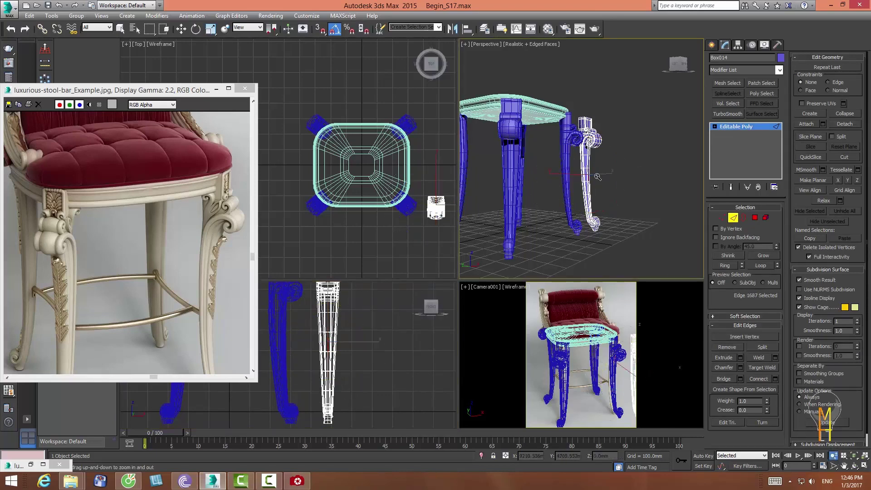
{"action": "left_click_drag", "start_coordinate": [593, 191], "coordinate": [591, 139]}
{"action": "right_click", "coordinate": [591, 139]}
{"action": "middle_click_drag", "start_coordinate": [633, 202], "coordinate": [633, 233], "text": "alt"}
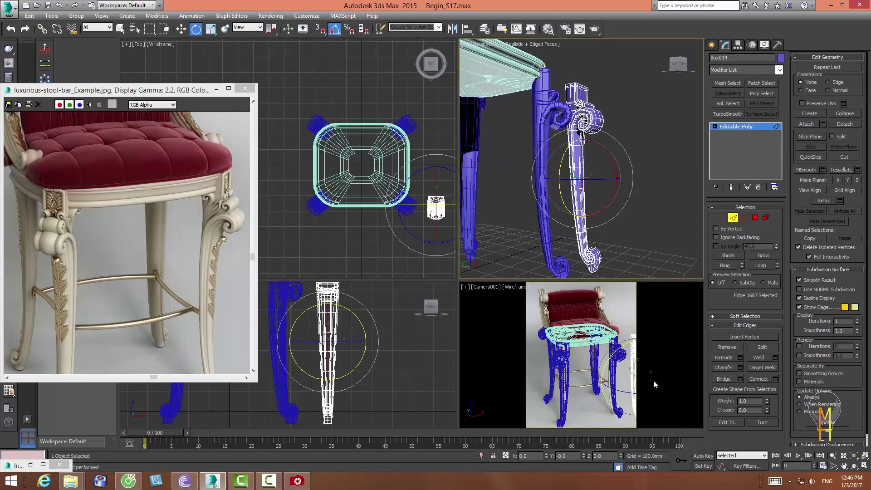
{"action": "left_click", "coordinate": [722, 216]}
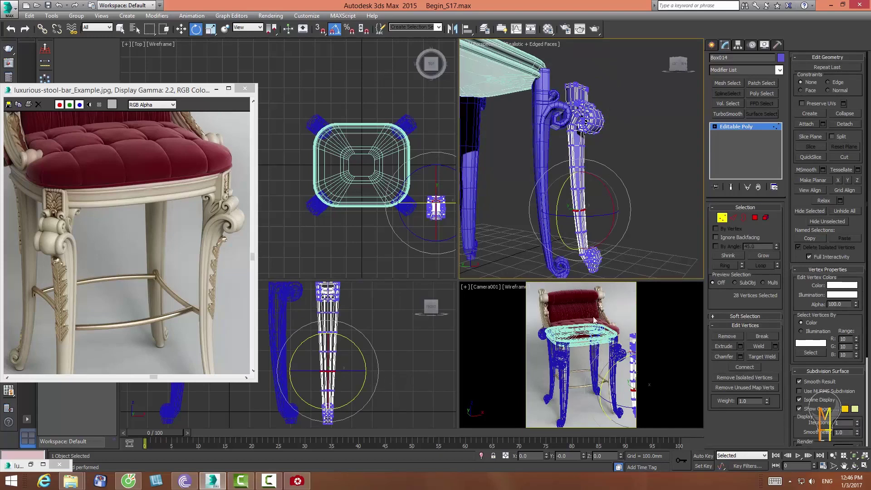
{"action": "left_click", "coordinate": [854, 466]}
{"action": "left_click_drag", "start_coordinate": [598, 190], "coordinate": [585, 182]}
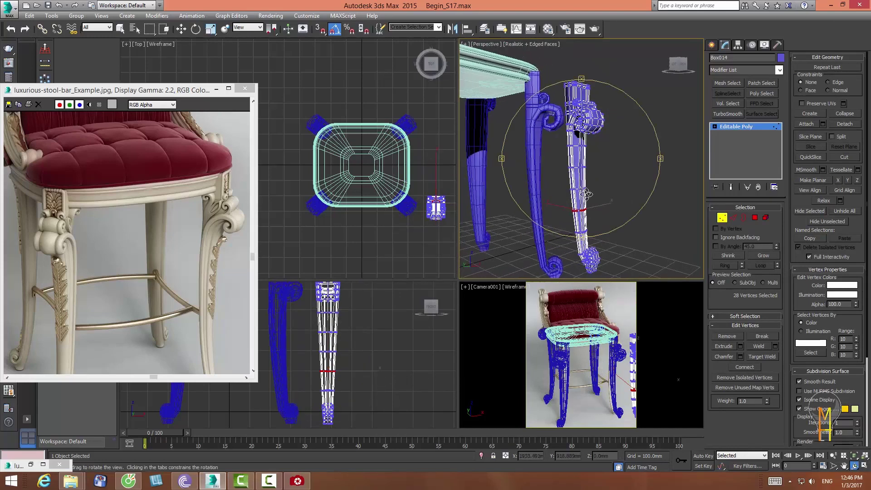
{"action": "key", "text": "alt+z"}
{"action": "key", "text": "z"}
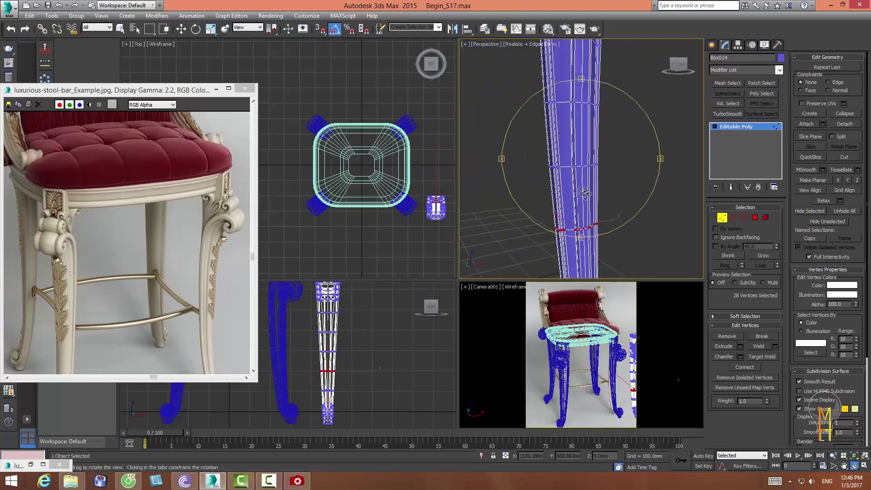
- Select four vertical edges down Box014 and choose Create Shape From Selection
{"action": "key", "text": "e"}
{"action": "left_click", "coordinate": [732, 218]}
{"action": "left_click", "coordinate": [585, 215]}
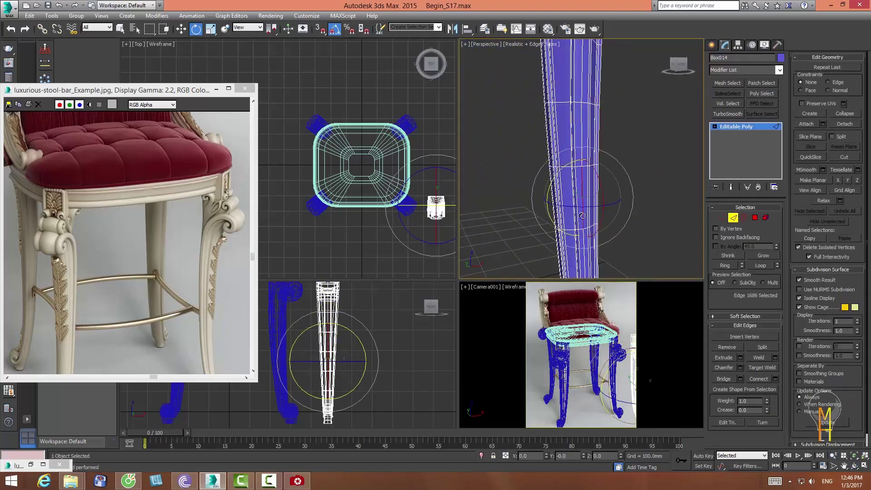
{"action": "left_click", "coordinate": [583, 90], "text": "ctrl"}
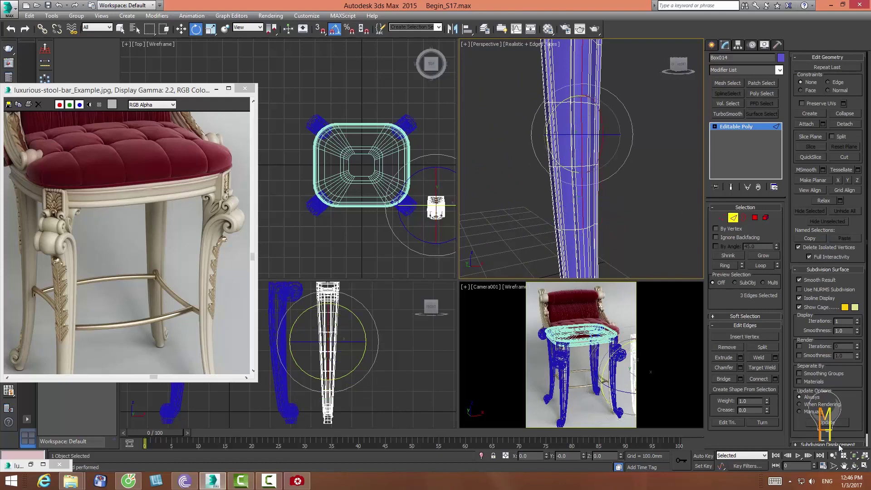
{"action": "key", "text": "alt+z"}
{"action": "mouse_move", "coordinate": [583, 100]}
{"action": "left_mouse_down"}
{"action": "mouse_move", "coordinate": [585, 182]}
{"action": "mouse_move", "coordinate": [574, 125]}
{"action": "left_mouse_up"}
{"action": "key", "text": "e"}
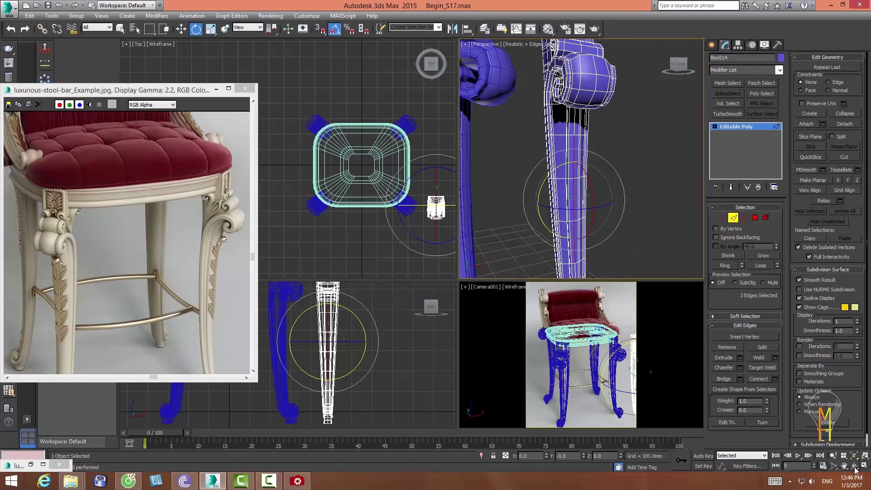
{"action": "middle_click_drag", "start_coordinate": [590, 174], "coordinate": [599, 169], "text": "alt"}
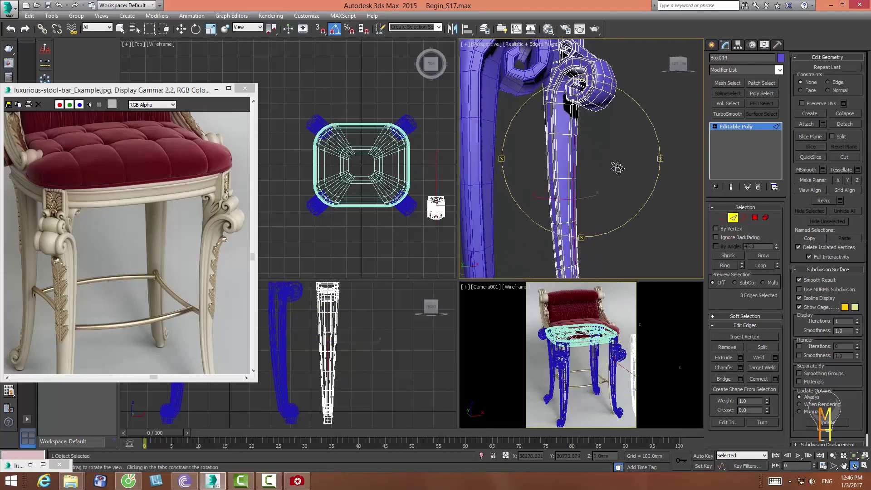
{"action": "left_click", "coordinate": [577, 128], "text": "ctrl"}
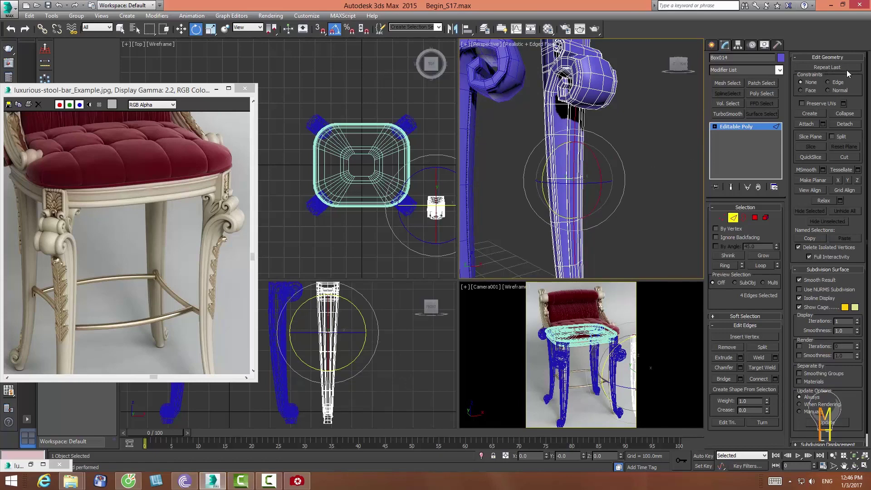
{"action": "left_click", "coordinate": [766, 388]}
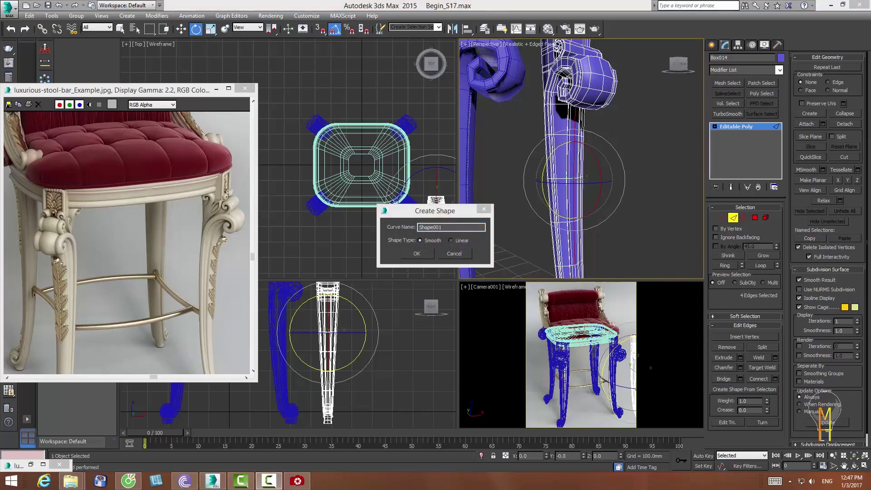
- Name the extracted curve Lone_Leaf, confirm it, and exit Edge level on the leg
{"action": "left_click", "coordinate": [447, 227]}
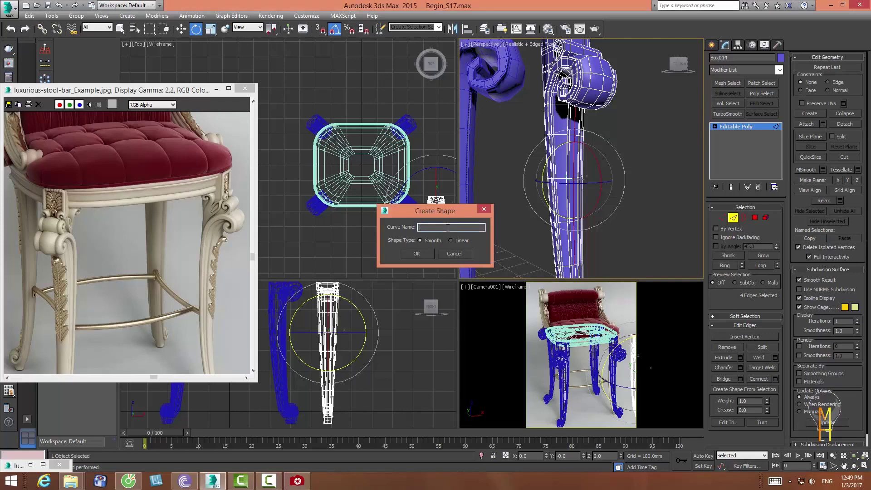
{"action": "type", "text": "one_Leaf"}
{"action": "left_click", "coordinate": [423, 254]}
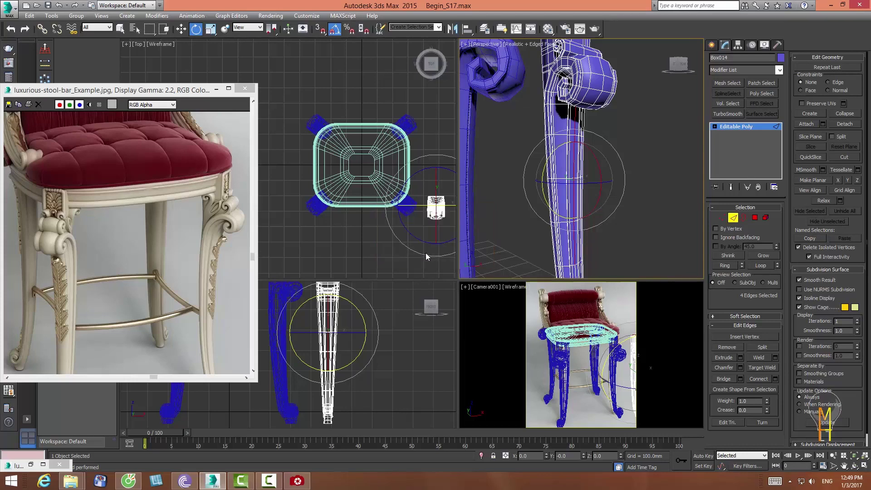
{"action": "left_click", "coordinate": [728, 218]}
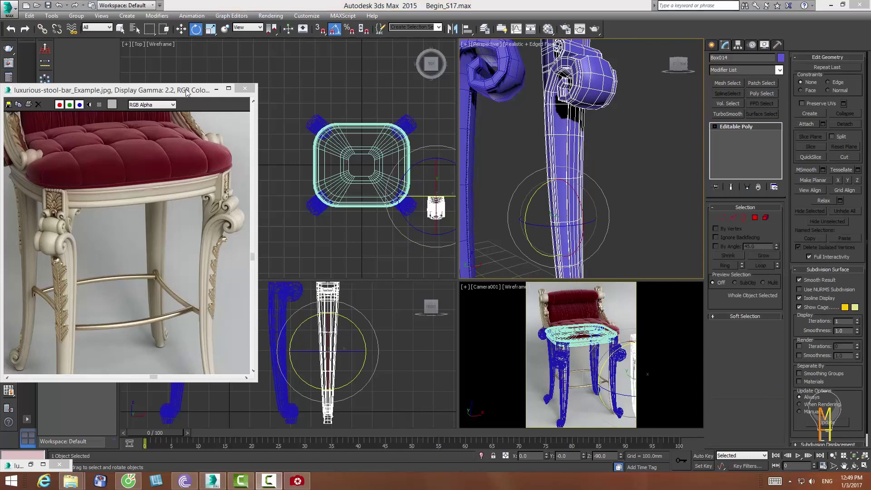
{"action": "left_click_drag", "start_coordinate": [187, 91], "coordinate": [441, 58]}
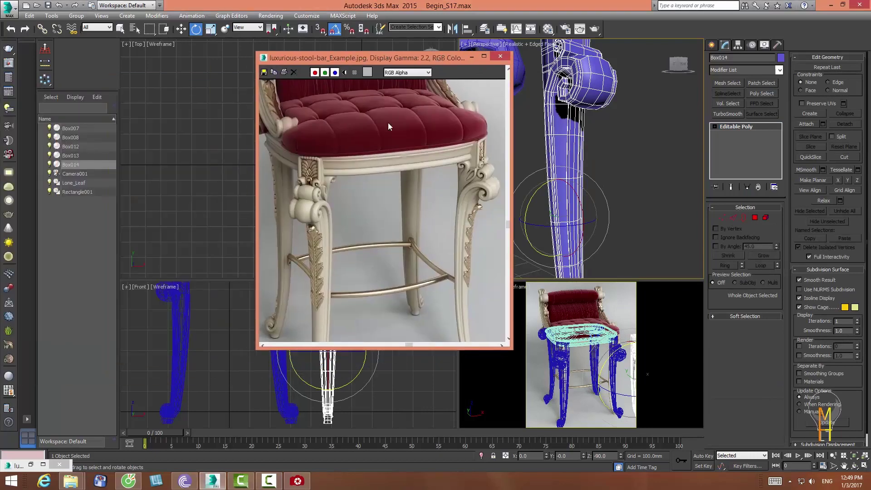
- Move the Lone_Leaf spline to the right along X, clear of the leg
{"action": "left_click", "coordinate": [73, 184]}
{"action": "left_click_drag", "start_coordinate": [353, 64], "coordinate": [93, 89]}
{"action": "key", "text": "w"}
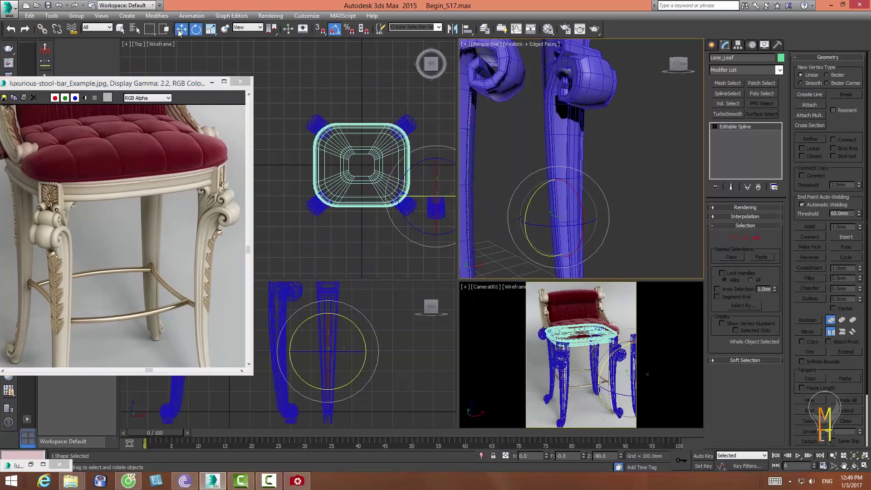
{"action": "left_click_drag", "start_coordinate": [365, 334], "coordinate": [408, 334]}
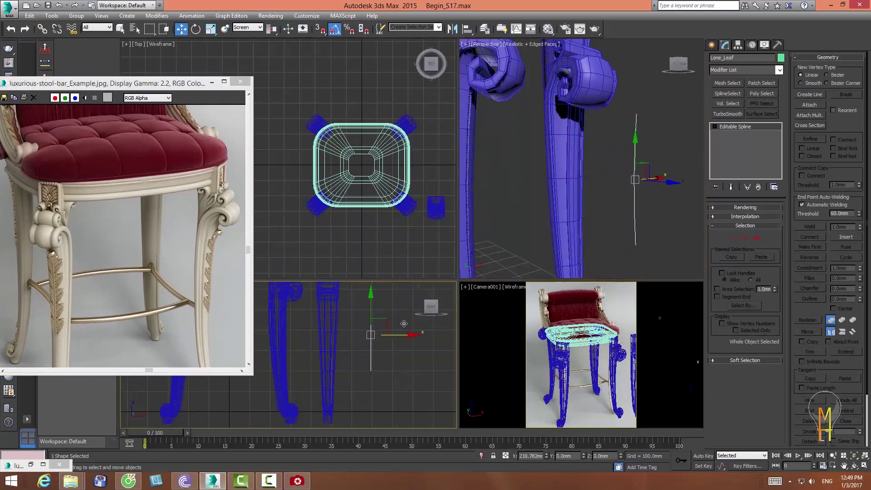
- Lower the spline's top vertex slightly, then bring up the Standard Primitives list
{"action": "left_click", "coordinate": [733, 237]}
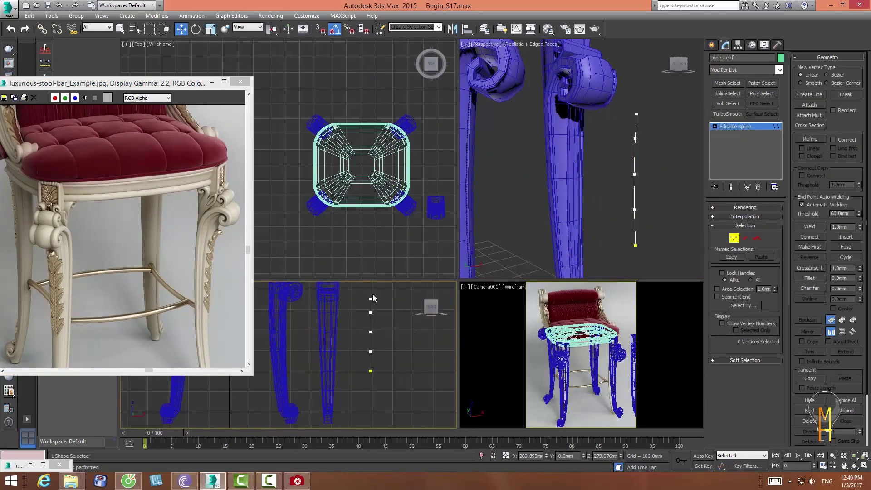
{"action": "left_click", "coordinate": [374, 333]}
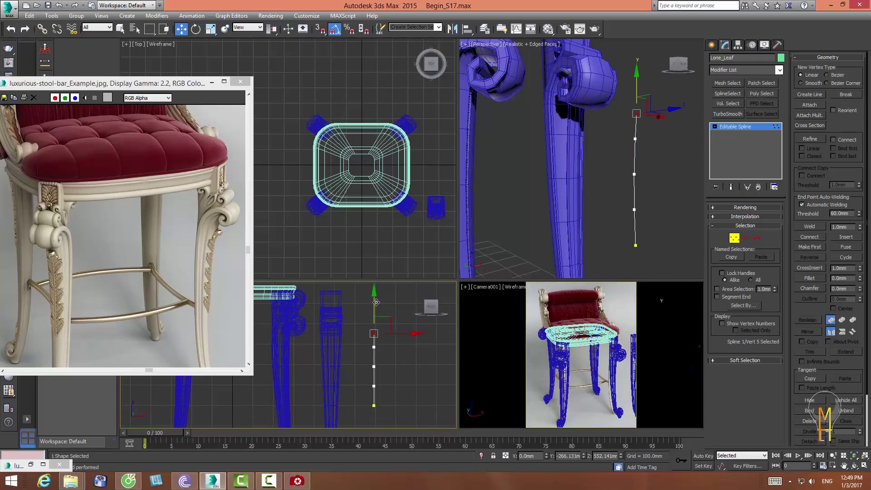
{"action": "left_click_drag", "start_coordinate": [375, 303], "coordinate": [377, 310]}
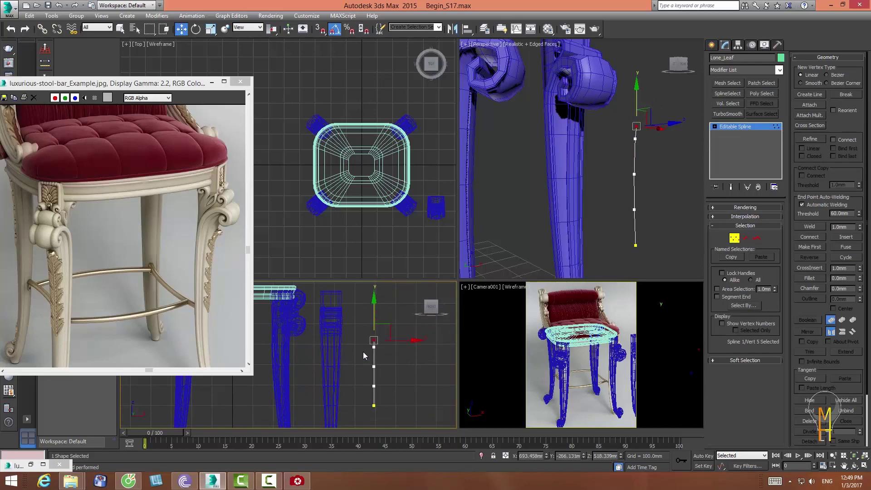
{"action": "left_click", "coordinate": [374, 347]}
{"action": "left_click", "coordinate": [421, 333]}
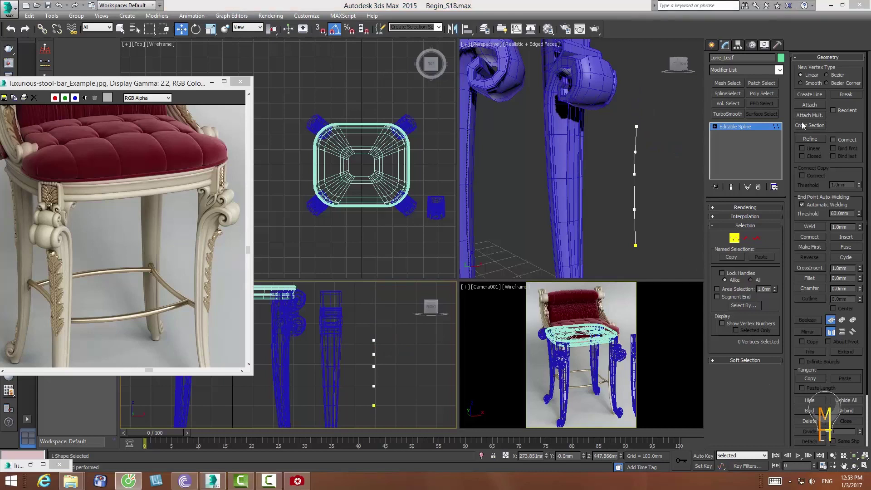
{"action": "left_click", "coordinate": [711, 46]}
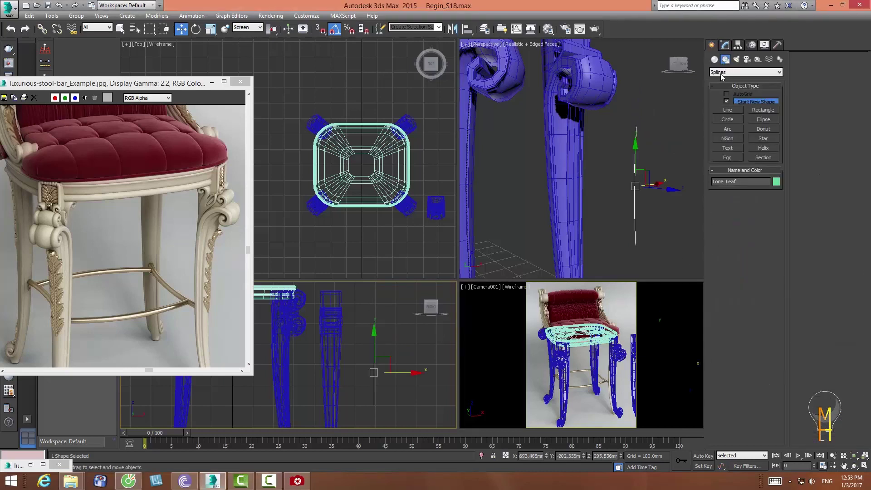
{"action": "left_click", "coordinate": [714, 59]}
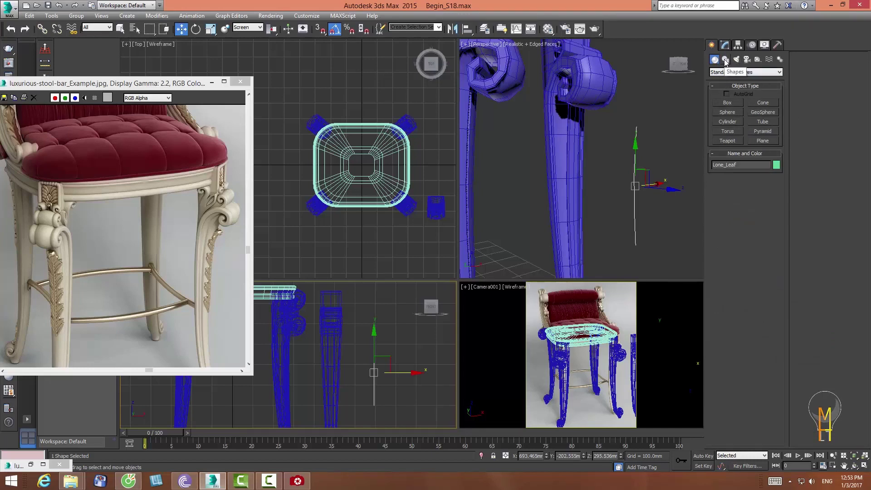
- Draw a plane in the Front view and position it beside the stool legs
{"action": "left_click", "coordinate": [762, 141]}
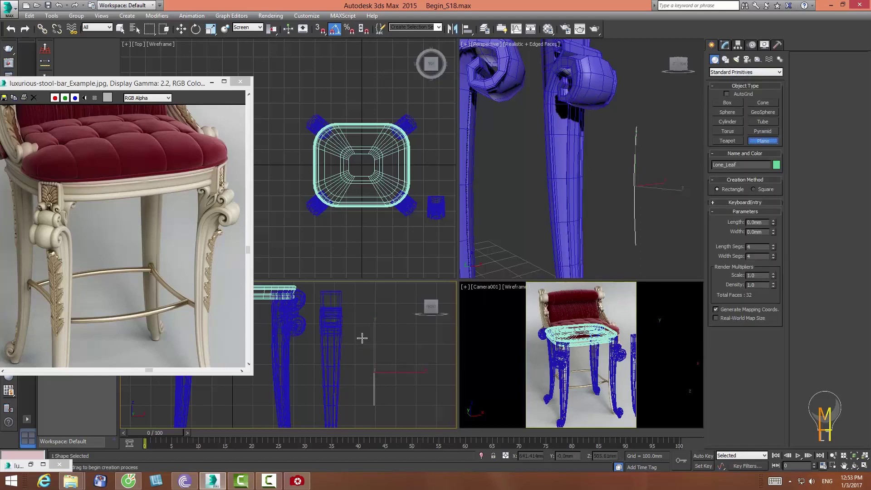
{"action": "left_click_drag", "start_coordinate": [367, 329], "coordinate": [384, 405]}
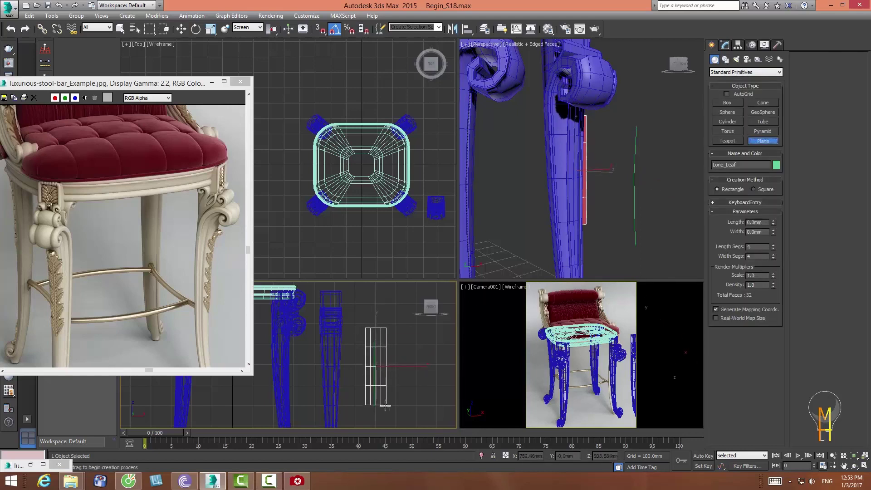
{"action": "key", "text": "w"}
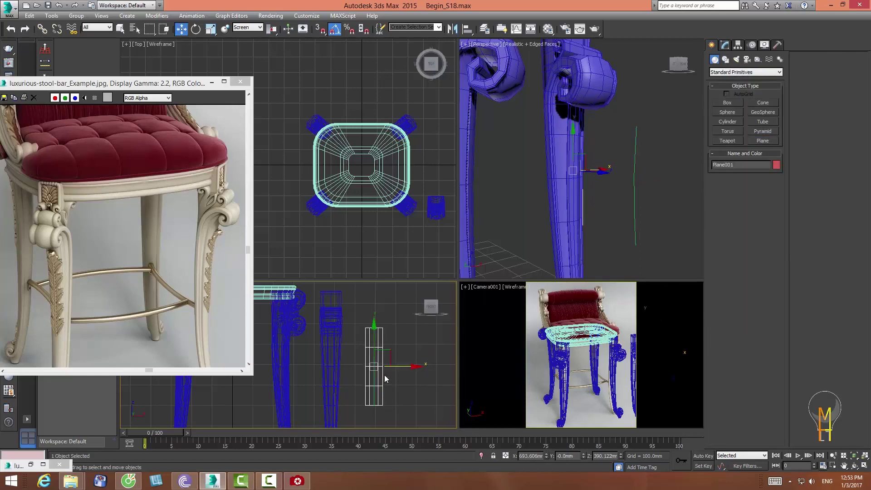
{"action": "mouse_move", "coordinate": [384, 374]}
{"action": "middle_mouse_down"}
{"action": "mouse_move", "coordinate": [375, 374]}
{"action": "mouse_move", "coordinate": [379, 366]}
{"action": "middle_mouse_up"}
{"action": "scroll", "coordinate": [363, 113], "scroll_direction": "down", "scroll_amount": 4}
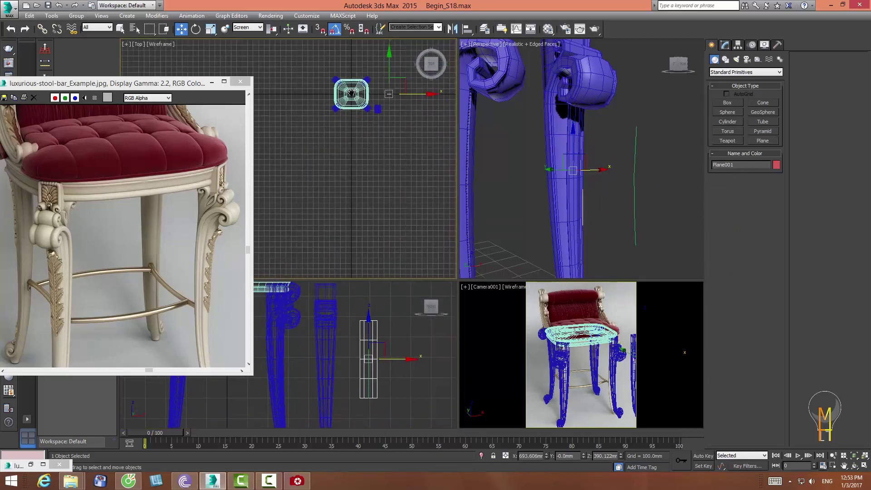
{"action": "middle_click_drag", "start_coordinate": [353, 100], "coordinate": [344, 136]}
{"action": "scroll", "coordinate": [344, 131], "scroll_direction": "up", "scroll_amount": 3}
{"action": "middle_click_drag", "start_coordinate": [403, 104], "coordinate": [362, 101]}
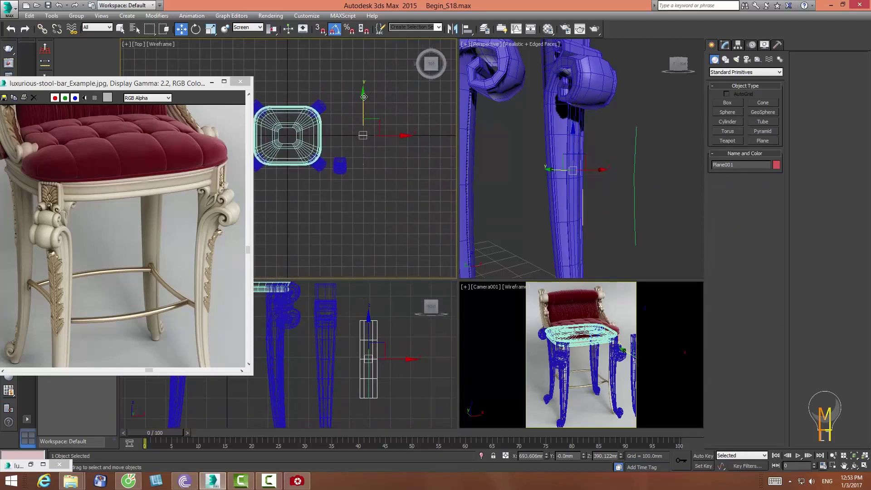
{"action": "left_click_drag", "start_coordinate": [361, 100], "coordinate": [365, 124]}
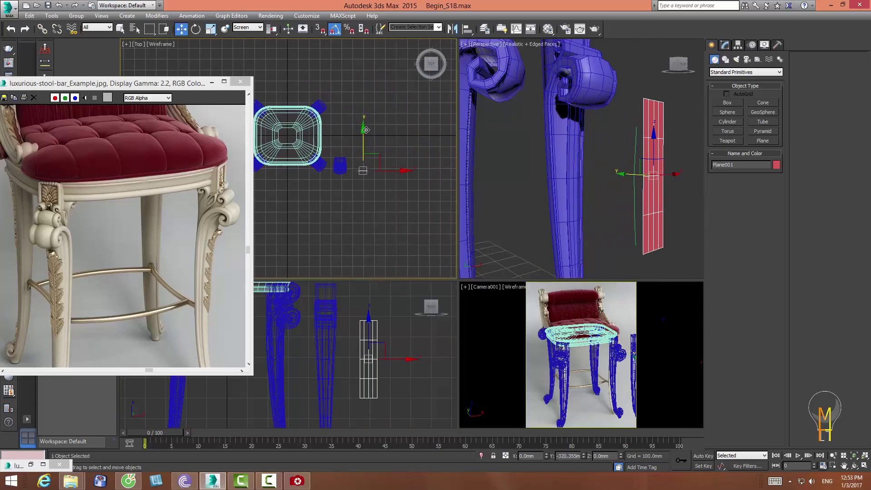
- Set the plane's length and width segments to 1 and its length to 345.598mm
{"action": "left_click", "coordinate": [725, 45]}
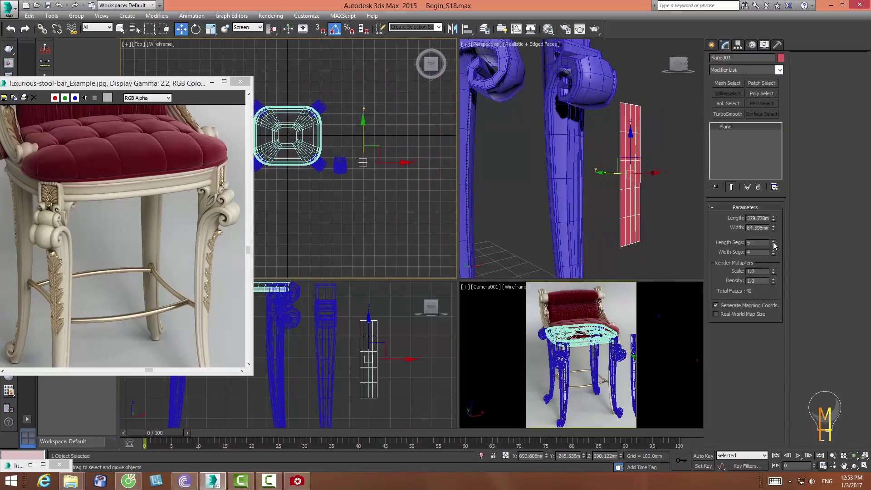
{"action": "left_click_drag", "start_coordinate": [773, 243], "coordinate": [776, 281]}
{"action": "left_click_drag", "start_coordinate": [774, 251], "coordinate": [774, 325]}
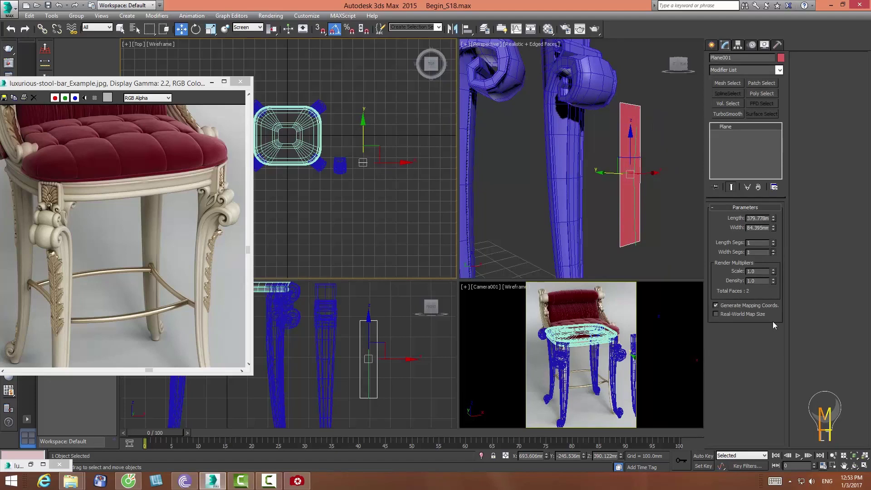
{"action": "left_click_drag", "start_coordinate": [773, 219], "coordinate": [774, 222]}
- Lower the plane slightly in the Front view, then deselect it
{"action": "left_click", "coordinate": [412, 382]}
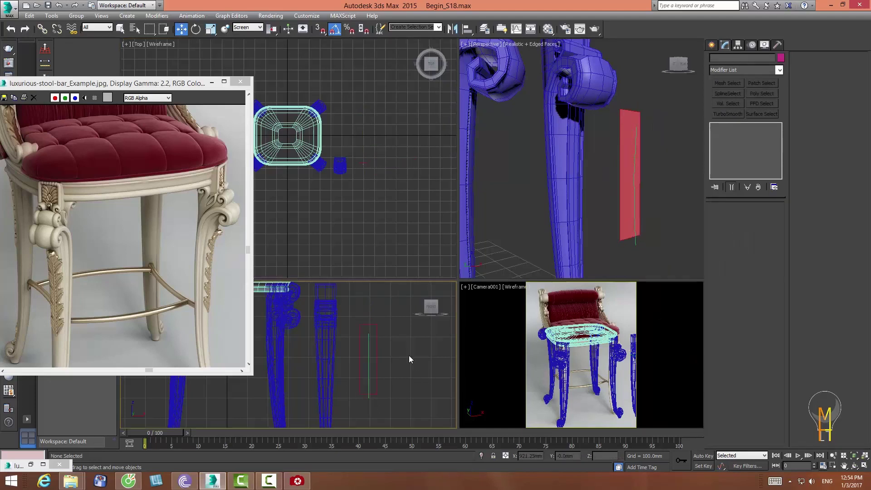
{"action": "left_click", "coordinate": [376, 324]}
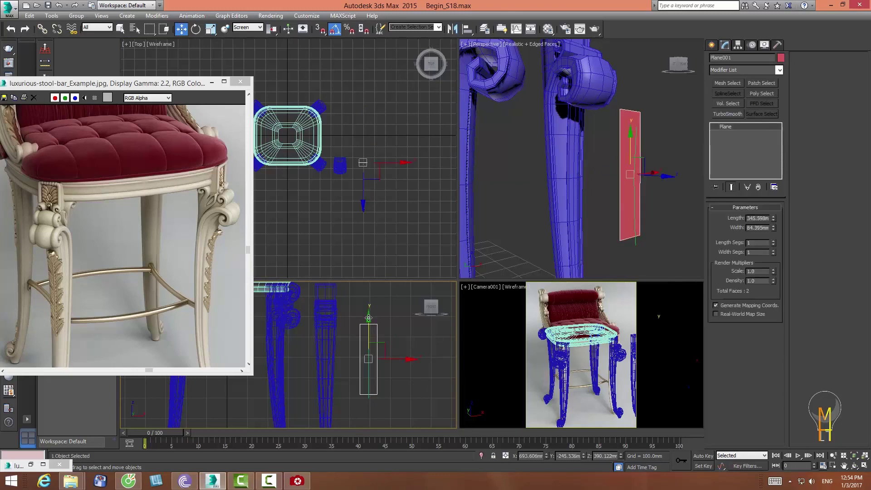
{"action": "left_click_drag", "start_coordinate": [368, 317], "coordinate": [368, 321]}
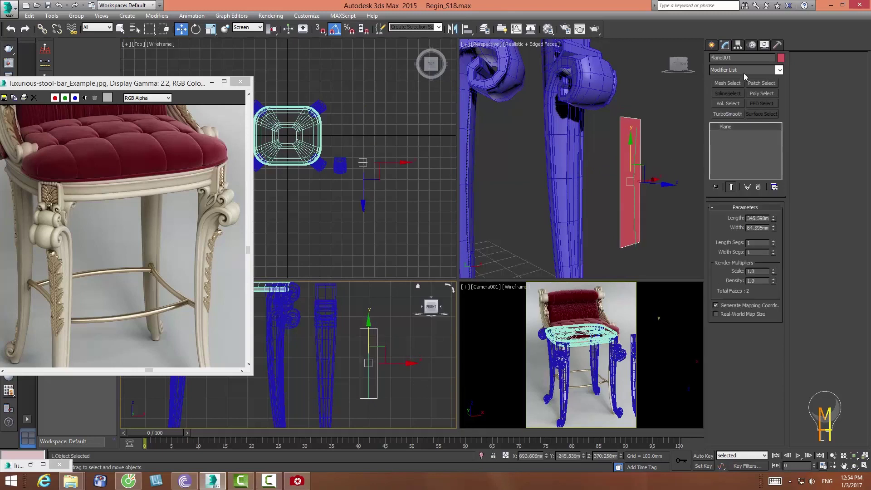
{"action": "left_click", "coordinate": [398, 376]}
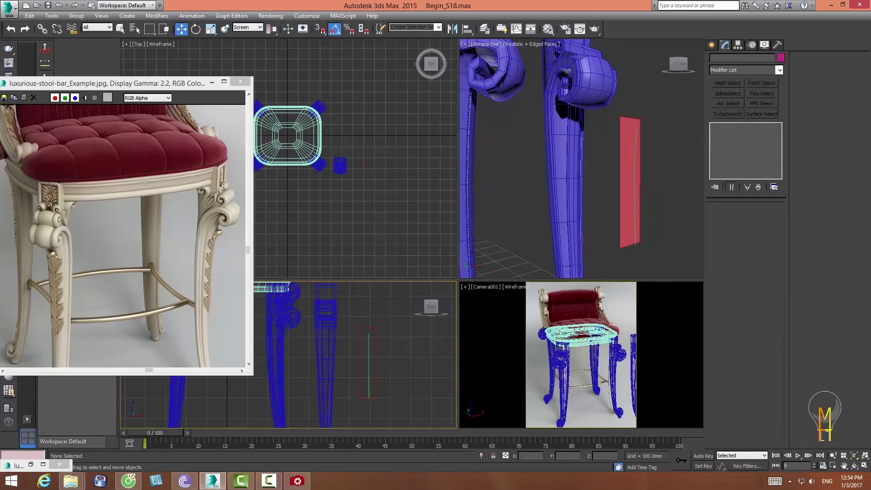
- Assign a new material to the plane with Self-Illumination set to 100
{"action": "left_click", "coordinate": [639, 206]}
{"action": "left_click", "coordinate": [548, 28]}
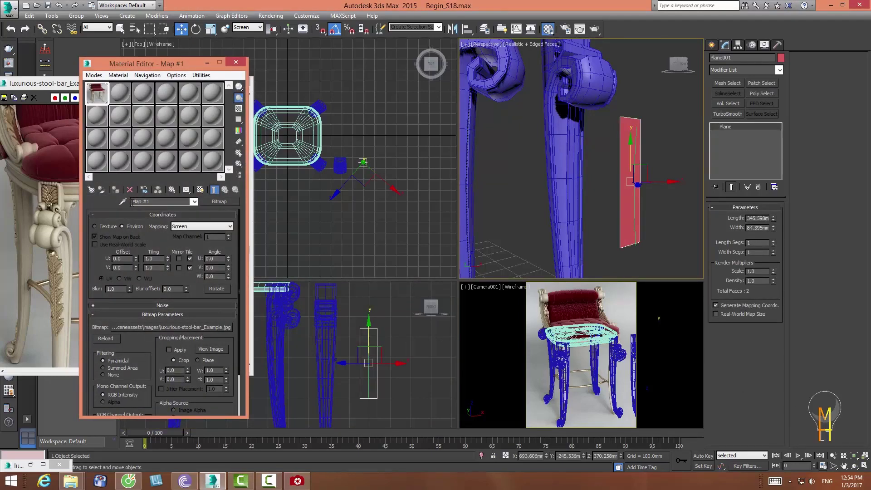
{"action": "left_click", "coordinate": [96, 138]}
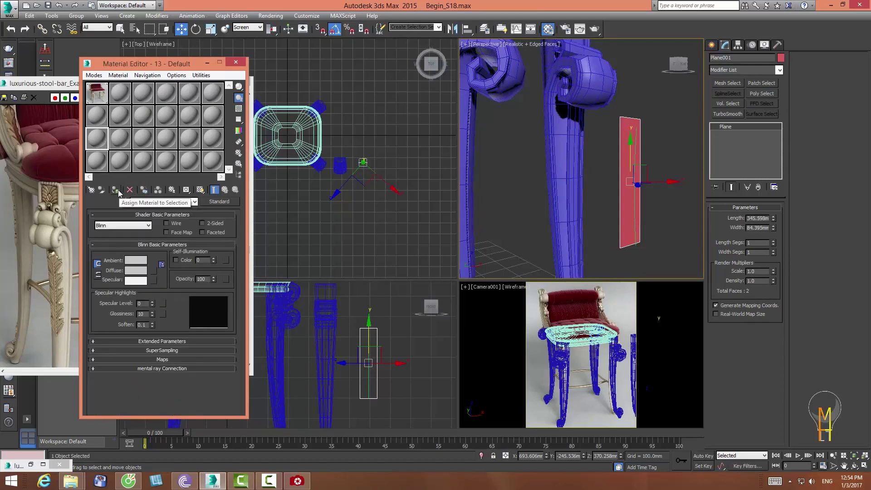
{"action": "left_click", "coordinate": [116, 190]}
{"action": "left_click_drag", "start_coordinate": [213, 257], "coordinate": [210, 162]}
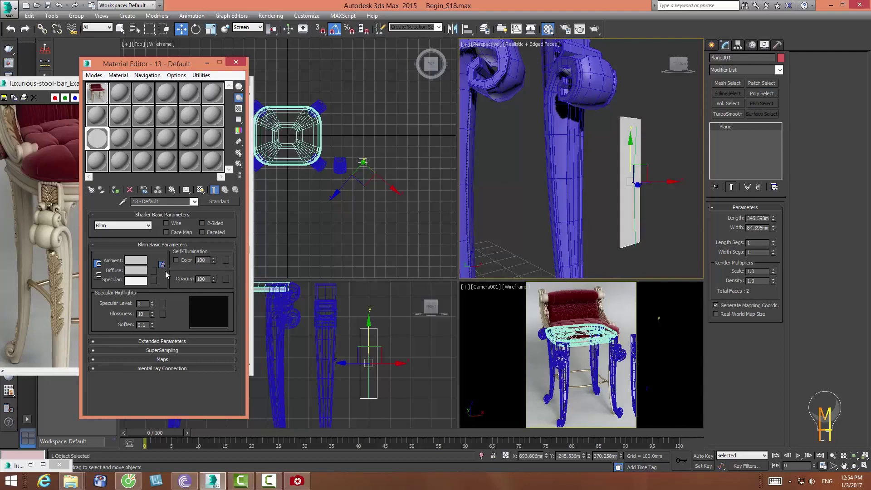
- Load luxurious-stool-bar_Example.jpg from sceneassets/images as the Diffuse bitmap and view the image
{"action": "left_click", "coordinate": [153, 272]}
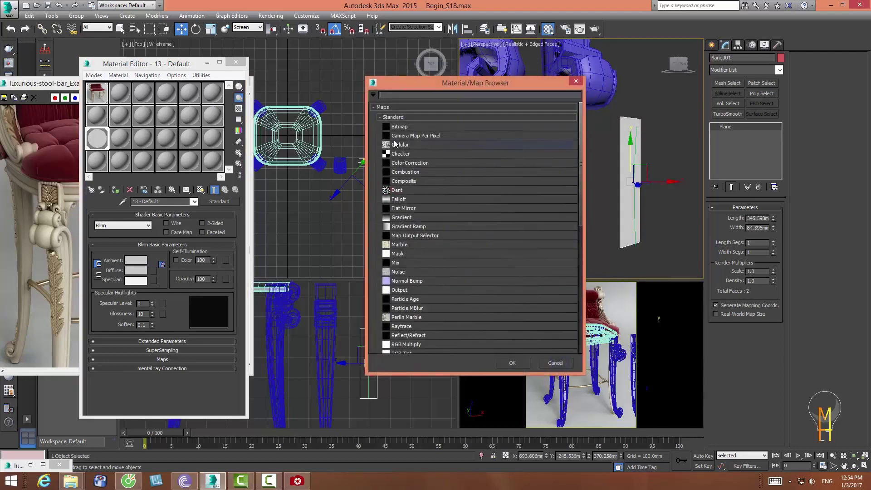
{"action": "key", "text": "Escape"}
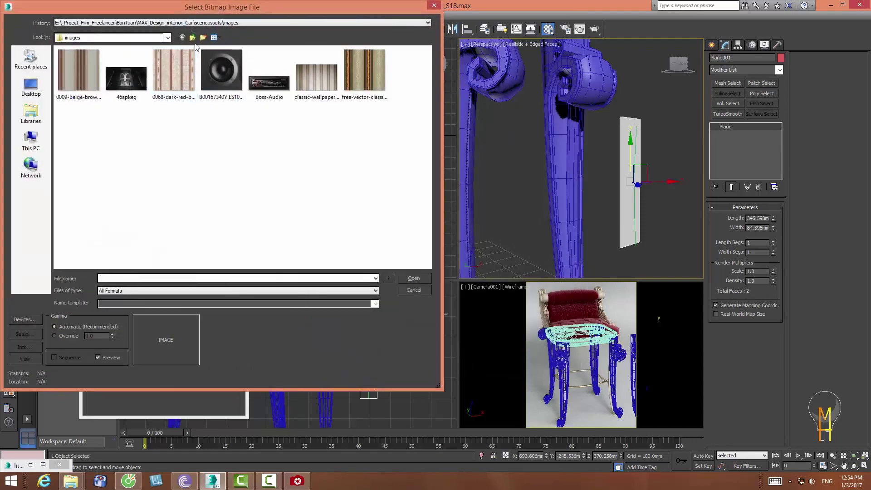
{"action": "left_click", "coordinate": [210, 23]}
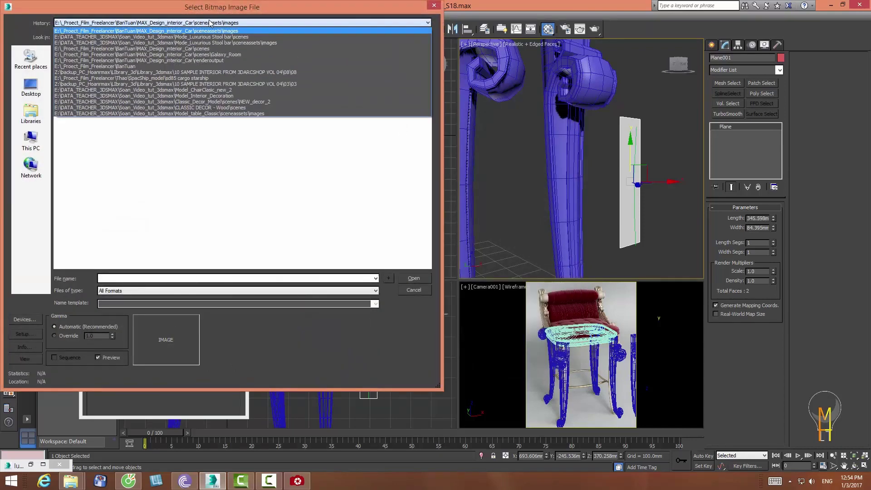
{"action": "left_click", "coordinate": [213, 37]}
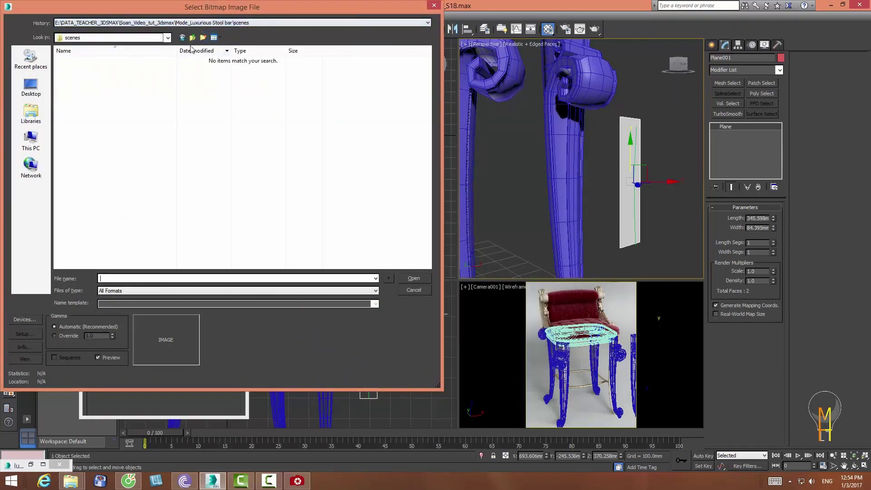
{"action": "left_click", "coordinate": [193, 39]}
{"action": "double_click", "coordinate": [77, 168]}
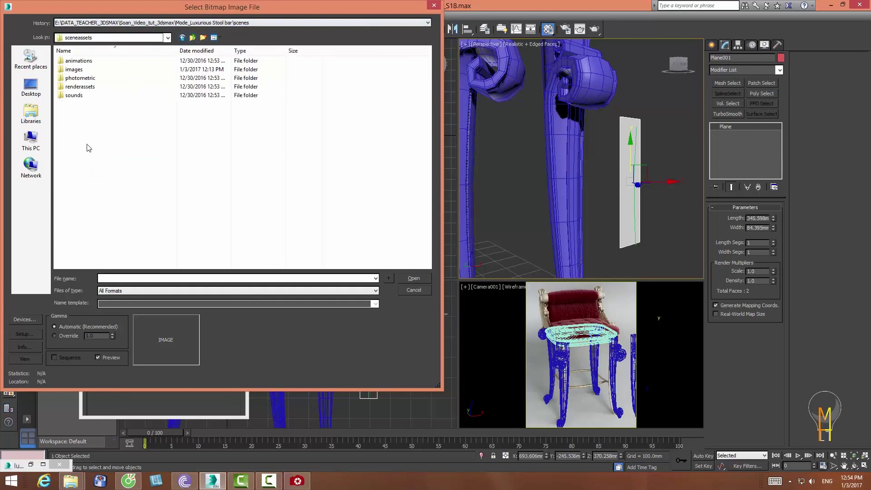
{"action": "double_click", "coordinate": [74, 70]}
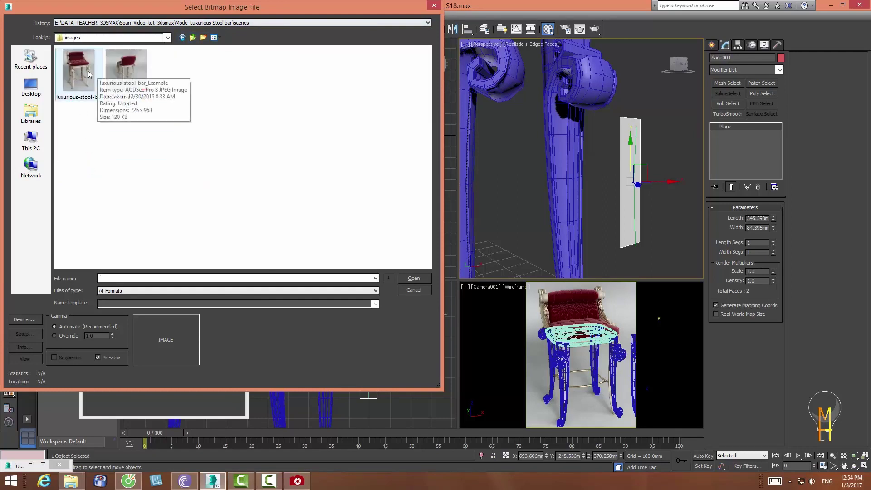
{"action": "left_click", "coordinate": [78, 73]}
{"action": "left_click", "coordinate": [414, 279]}
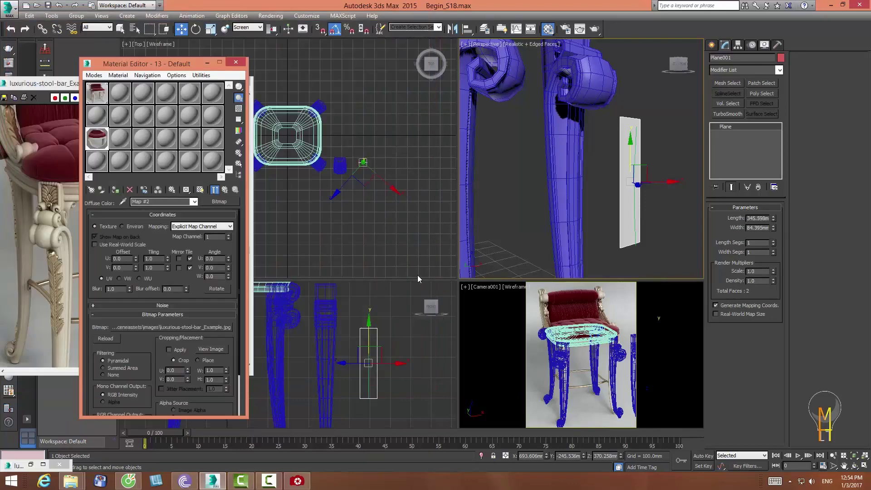
{"action": "left_click", "coordinate": [213, 348]}
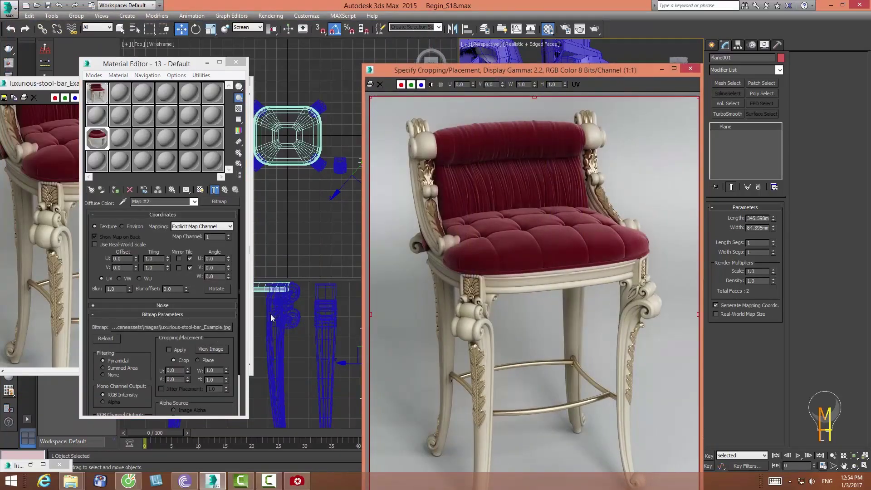
- Trim the top of the crop region and enlarge the cropping window to full screen
{"action": "left_click_drag", "start_coordinate": [490, 73], "coordinate": [421, 27]}
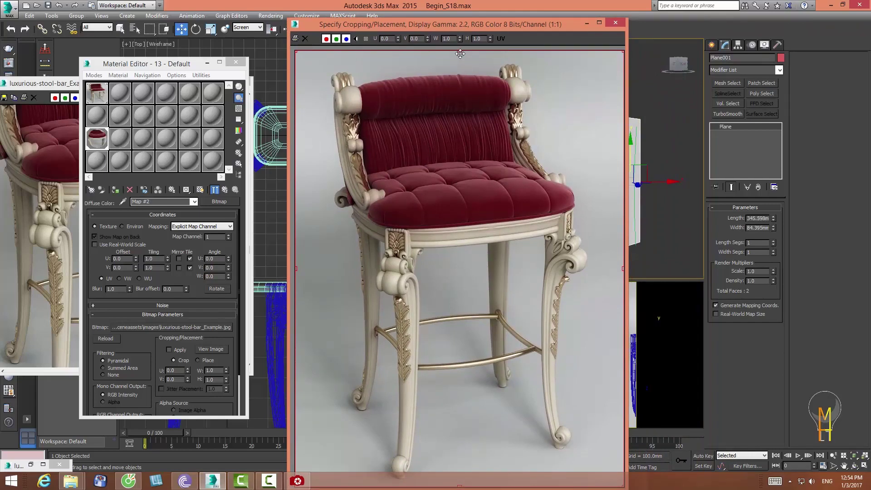
{"action": "left_click_drag", "start_coordinate": [459, 51], "coordinate": [466, 295]}
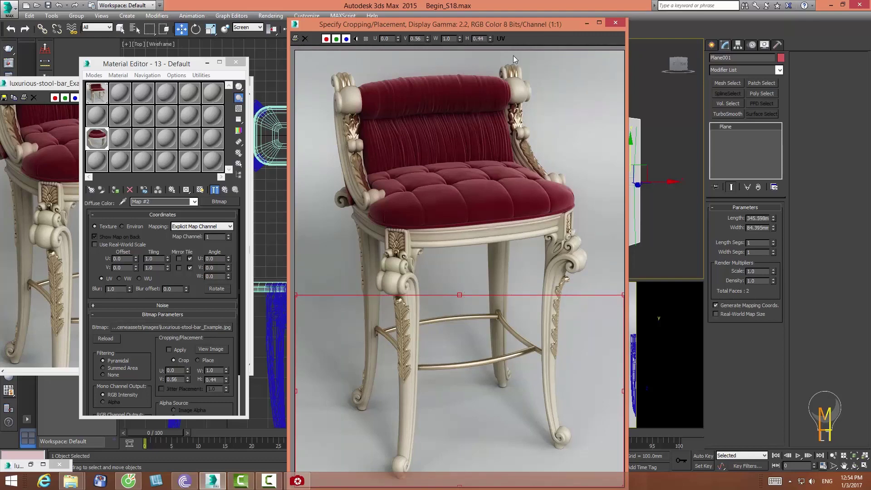
{"action": "mouse_move", "coordinate": [510, 18]}
{"action": "left_mouse_down"}
{"action": "mouse_move", "coordinate": [505, 178]}
{"action": "mouse_move", "coordinate": [484, 63]}
{"action": "left_mouse_up"}
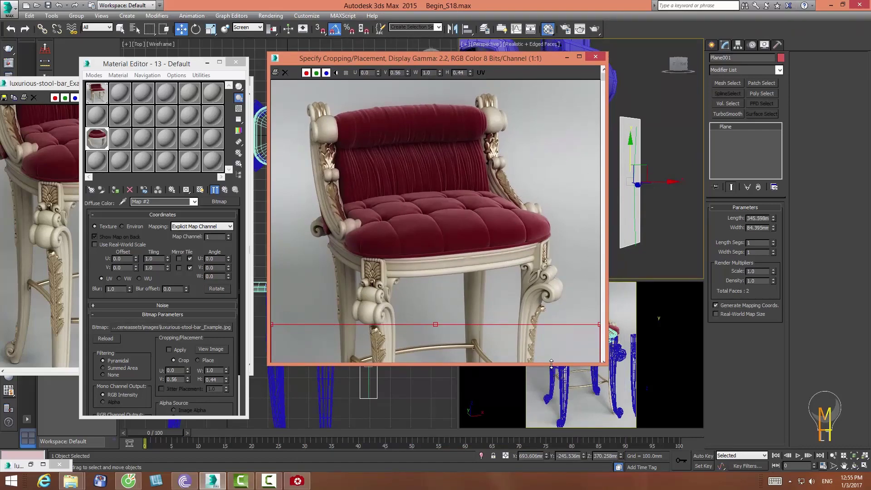
{"action": "left_click_drag", "start_coordinate": [551, 363], "coordinate": [554, 414]}
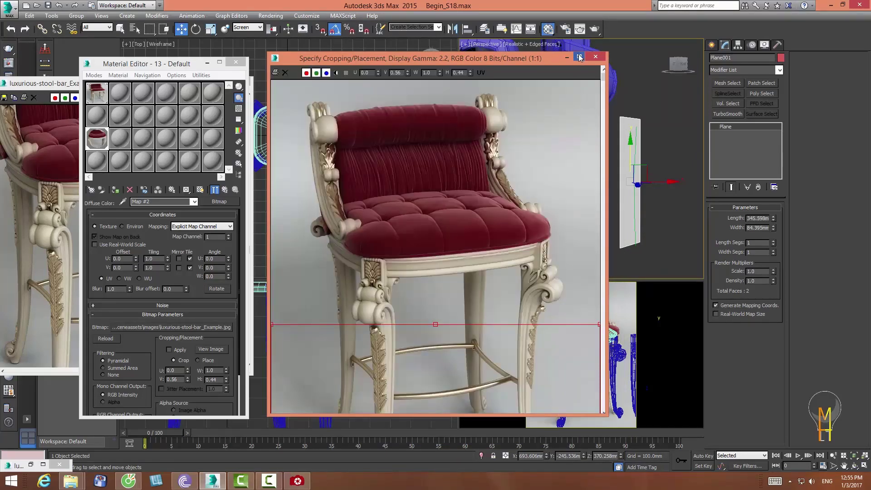
{"action": "left_click", "coordinate": [579, 56]}
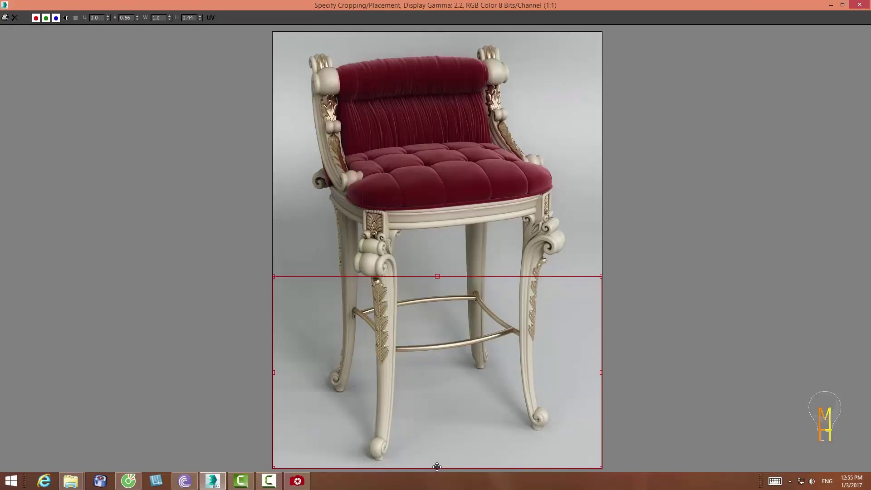
- Tighten the crop box around the front-left leg's leaf carving and close the window
{"action": "left_click_drag", "start_coordinate": [437, 466], "coordinate": [438, 463]}
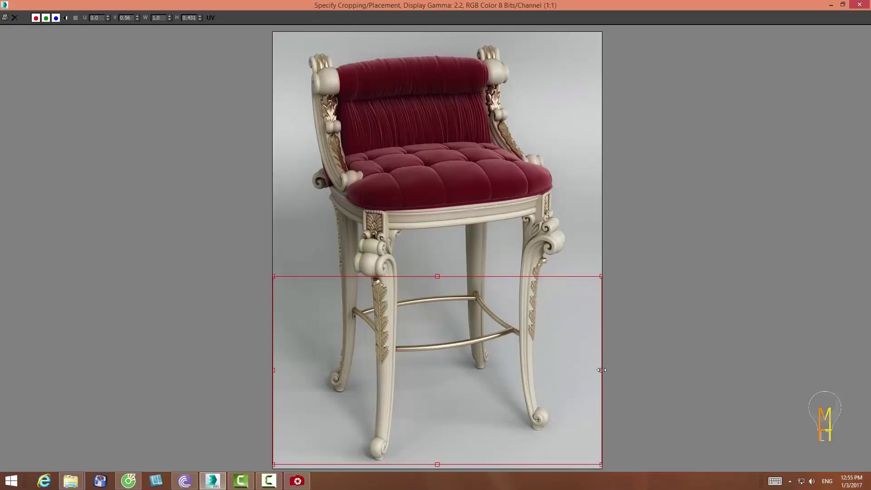
{"action": "left_click_drag", "start_coordinate": [603, 367], "coordinate": [402, 380]}
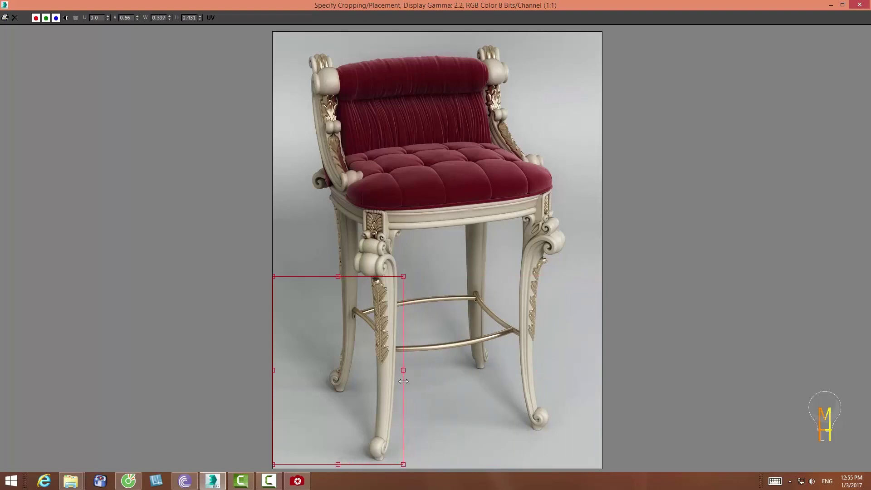
{"action": "left_click_drag", "start_coordinate": [272, 369], "coordinate": [361, 369]}
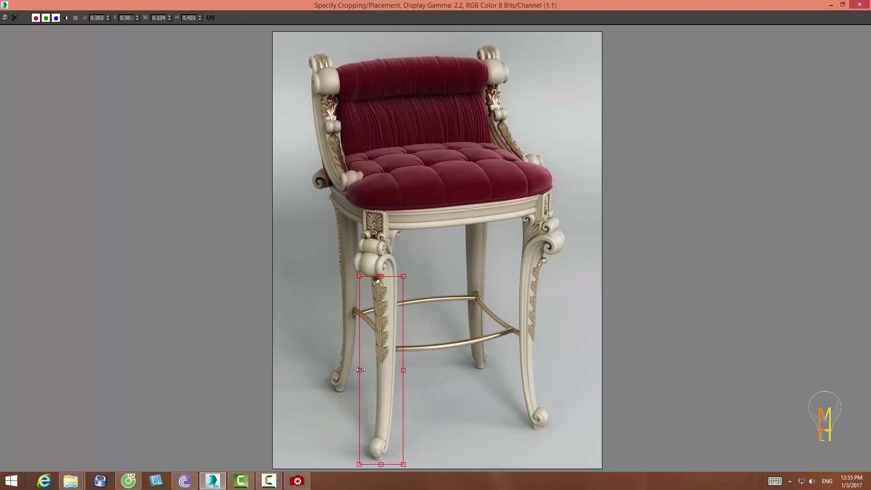
{"action": "left_click_drag", "start_coordinate": [381, 464], "coordinate": [381, 367]}
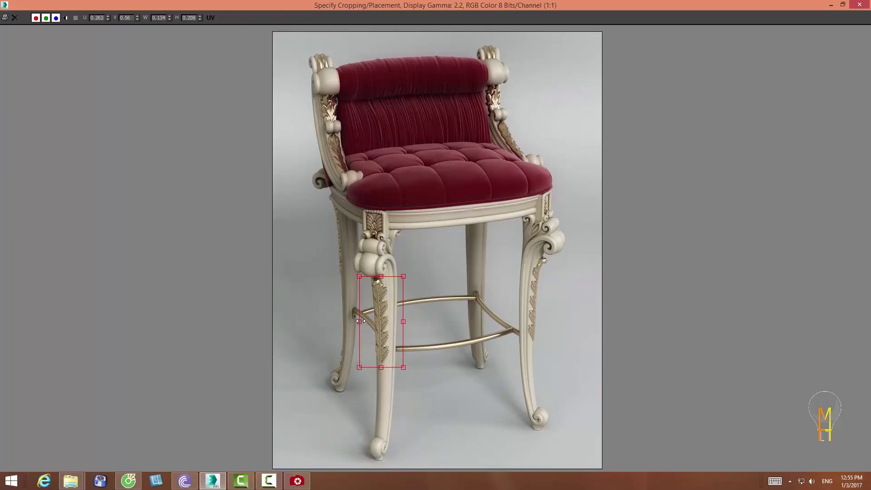
{"action": "left_click_drag", "start_coordinate": [359, 321], "coordinate": [395, 322]}
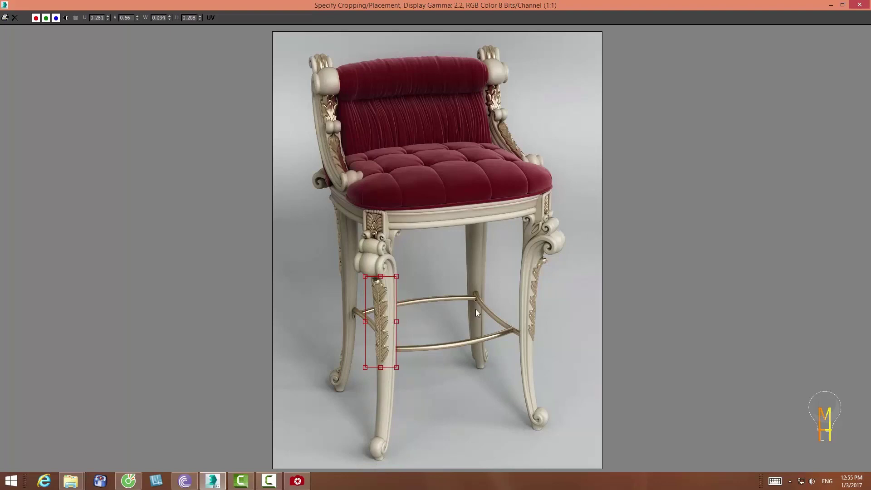
{"action": "left_click", "coordinate": [860, 5]}
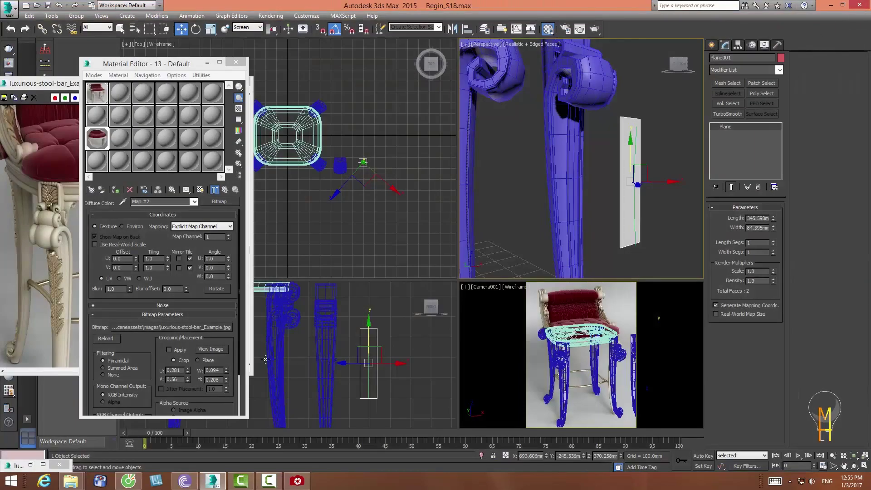
- Apply the crop, show the shaded material in the viewport, and shade the Front view
{"action": "left_click", "coordinate": [169, 350]}
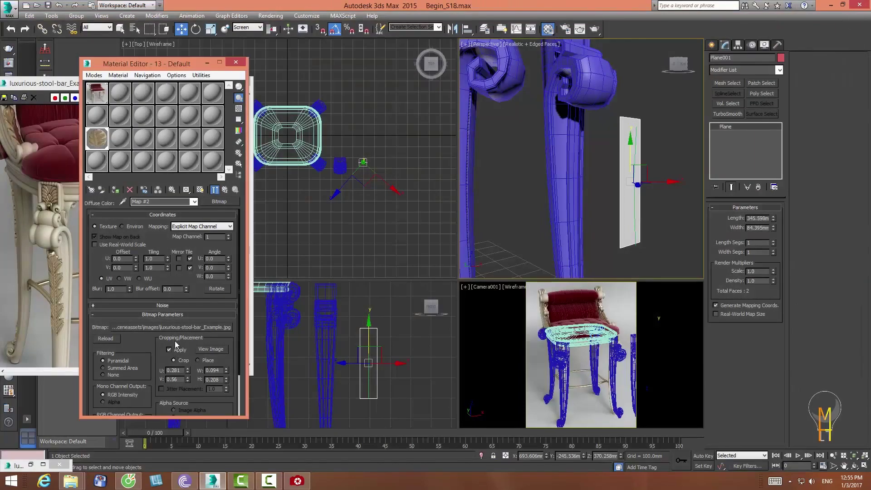
{"action": "left_click", "coordinate": [200, 190]}
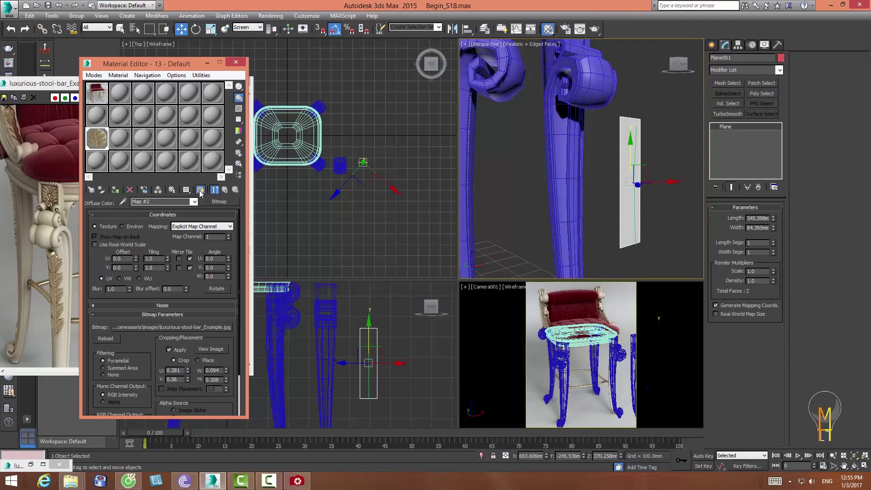
{"action": "left_click", "coordinate": [365, 353]}
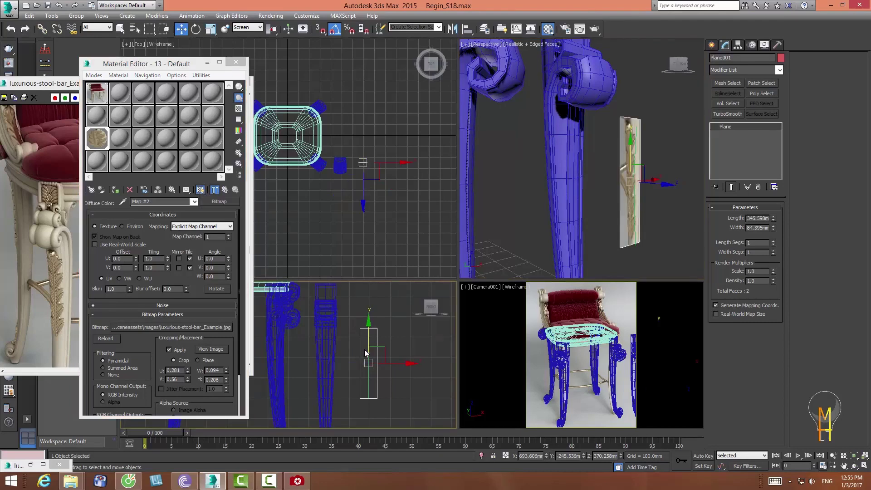
{"action": "key", "text": "F3"}
{"action": "left_click", "coordinate": [427, 397]}
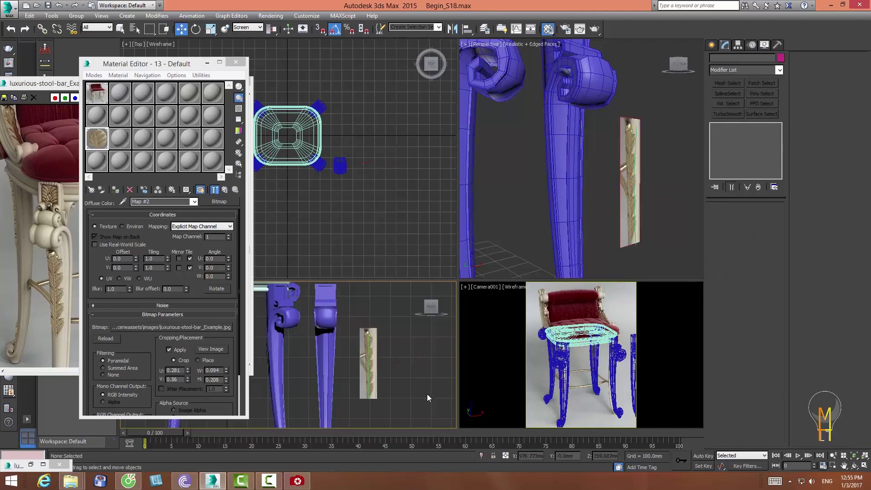
{"action": "left_click", "coordinate": [374, 385]}
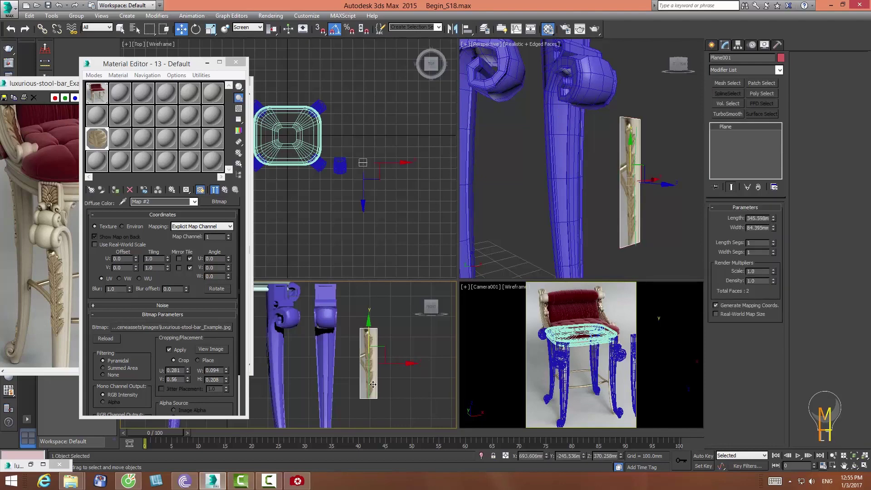
- Maximize the Front view and zoom in on the textured reference plane
{"action": "left_click", "coordinate": [835, 459]}
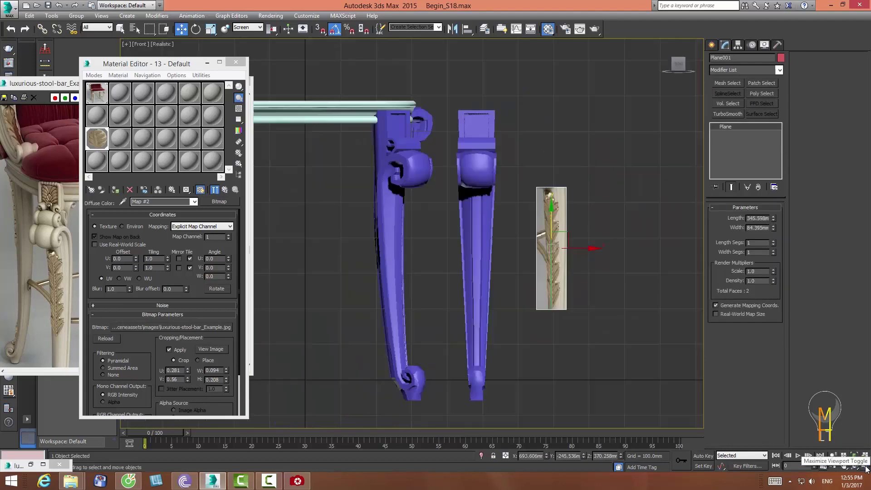
{"action": "left_click", "coordinate": [833, 455]}
{"action": "left_click_drag", "start_coordinate": [563, 276], "coordinate": [571, 220]}
{"action": "key", "text": "w"}
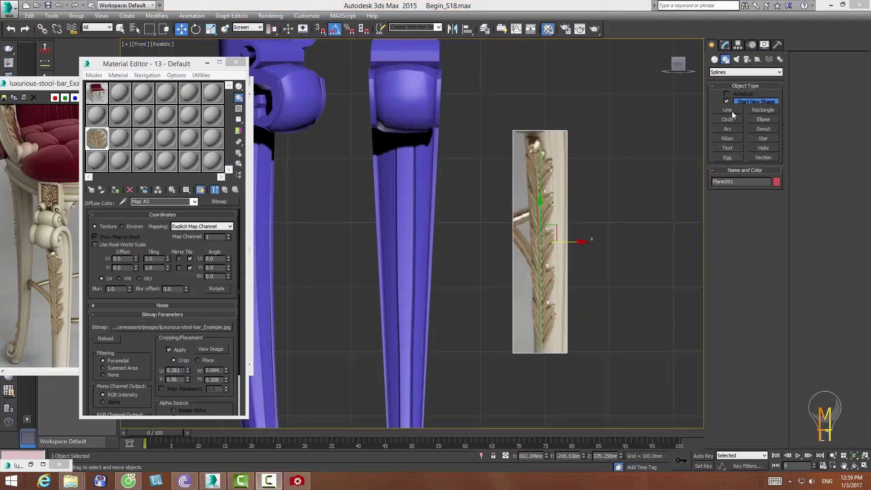
- Zoom the Front view onto the leaf carving, cancel a trial line, and restore four views
{"action": "left_click", "coordinate": [731, 111]}
{"action": "left_click", "coordinate": [833, 455]}
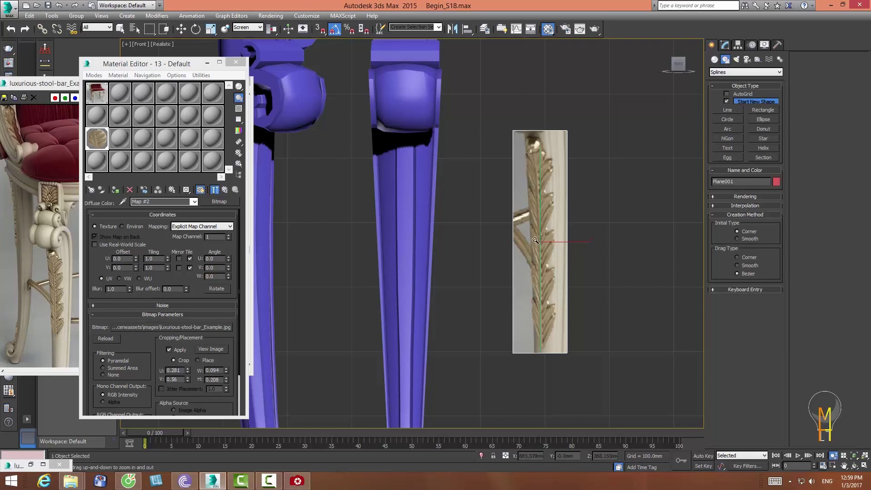
{"action": "left_click_drag", "start_coordinate": [526, 254], "coordinate": [523, 224]}
{"action": "middle_click_drag", "start_coordinate": [523, 224], "coordinate": [504, 237]}
{"action": "right_click", "coordinate": [522, 231]}
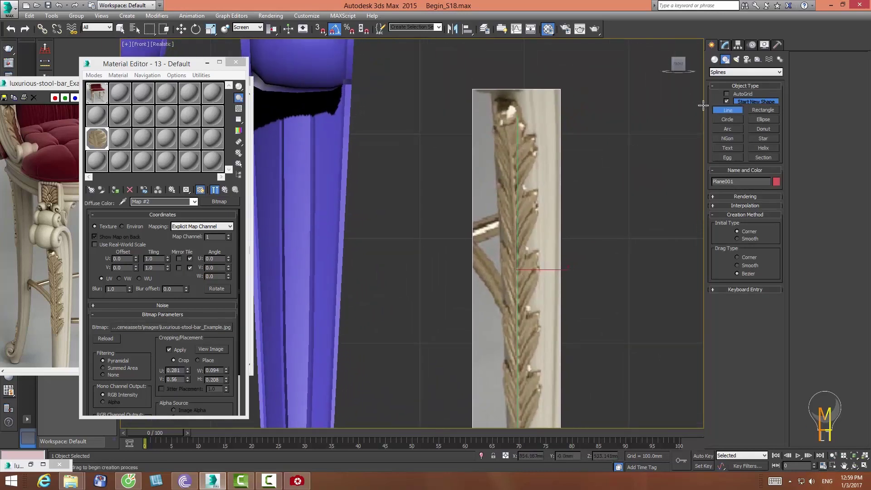
{"action": "left_click", "coordinate": [517, 124]}
{"action": "right_click", "coordinate": [550, 128]}
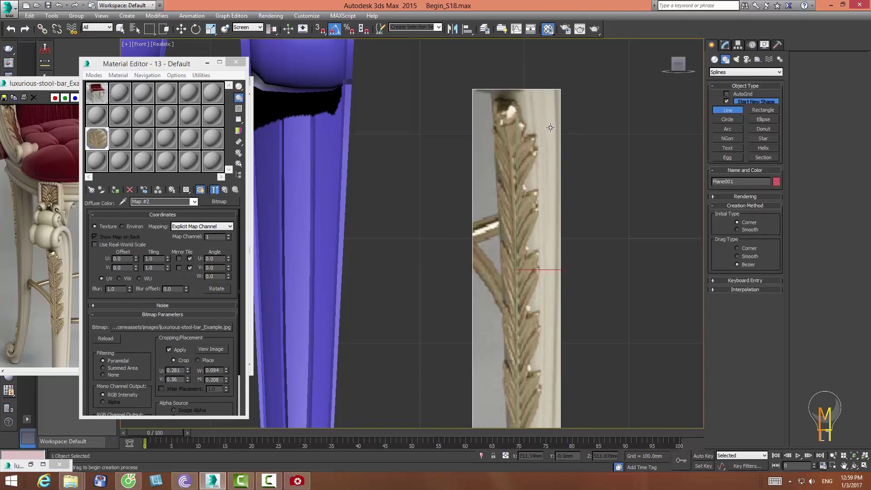
{"action": "left_click", "coordinate": [855, 463]}
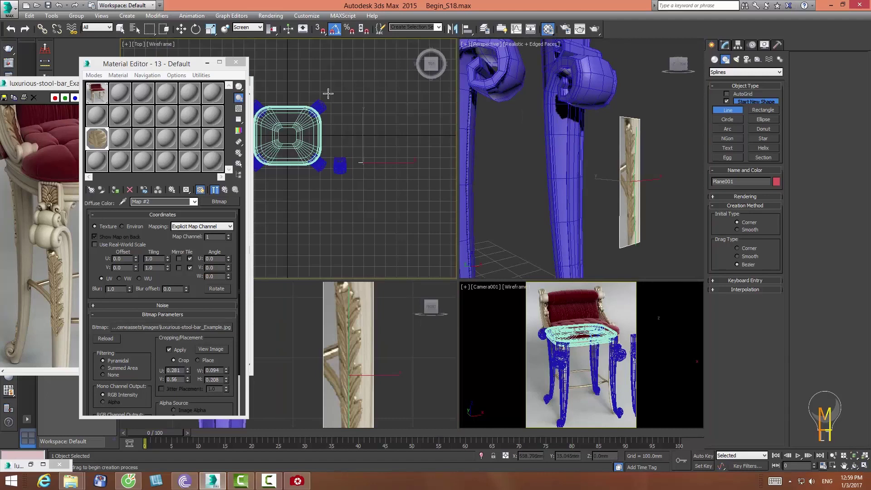
- Shift the reference plane upward in the Top view and center the leaf in the maximized Front view
{"action": "left_click", "coordinate": [181, 28]}
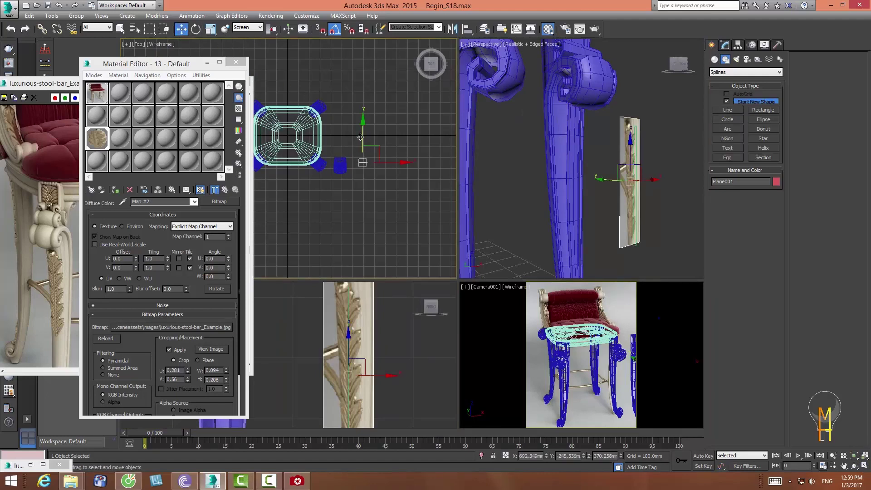
{"action": "left_click_drag", "start_coordinate": [360, 137], "coordinate": [360, 130]}
{"action": "middle_click", "coordinate": [382, 352]}
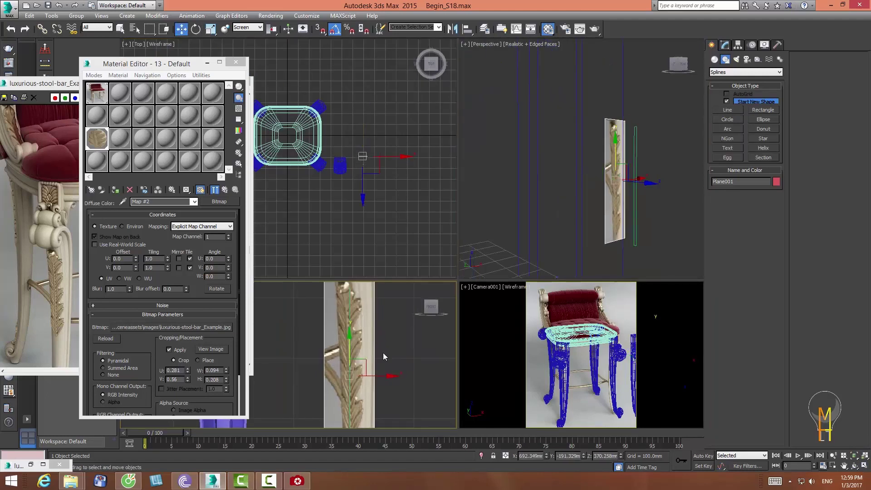
{"action": "left_click", "coordinate": [863, 466]}
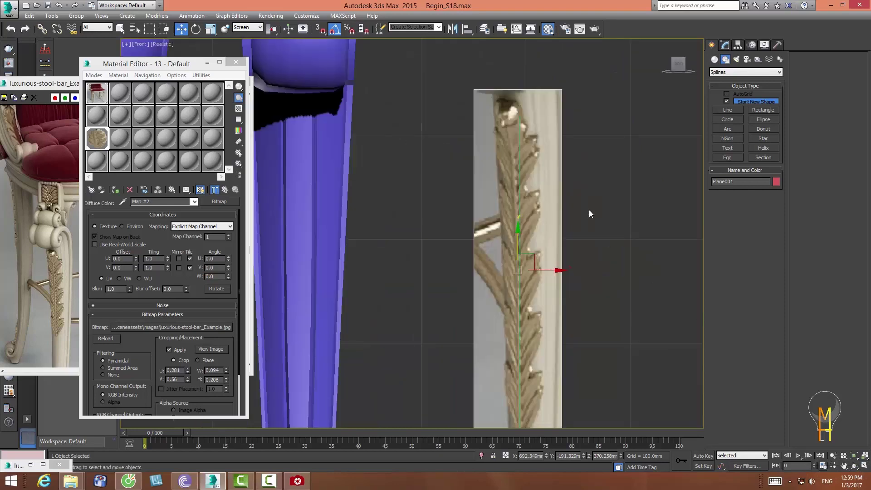
{"action": "middle_click_drag", "start_coordinate": [588, 213], "coordinate": [585, 229]}
{"action": "left_click", "coordinate": [728, 109]}
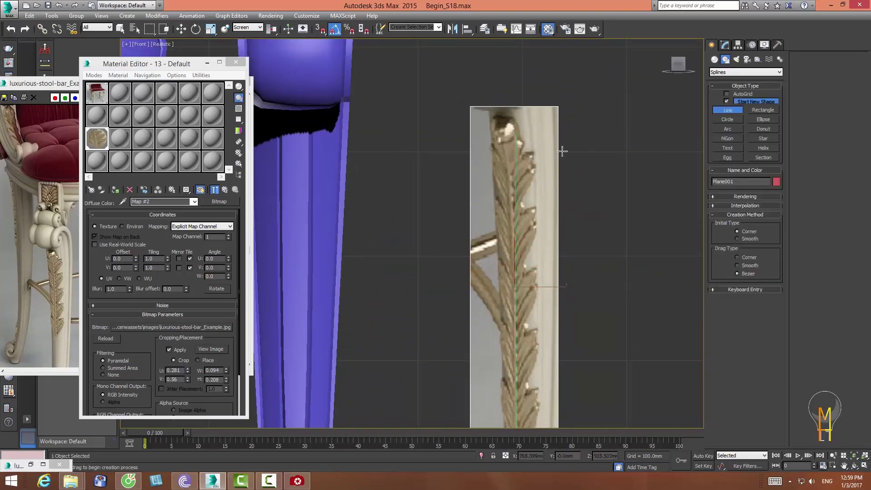
- Trace a four-point line down the leaf carving from its top tip
{"action": "left_click", "coordinate": [521, 140]}
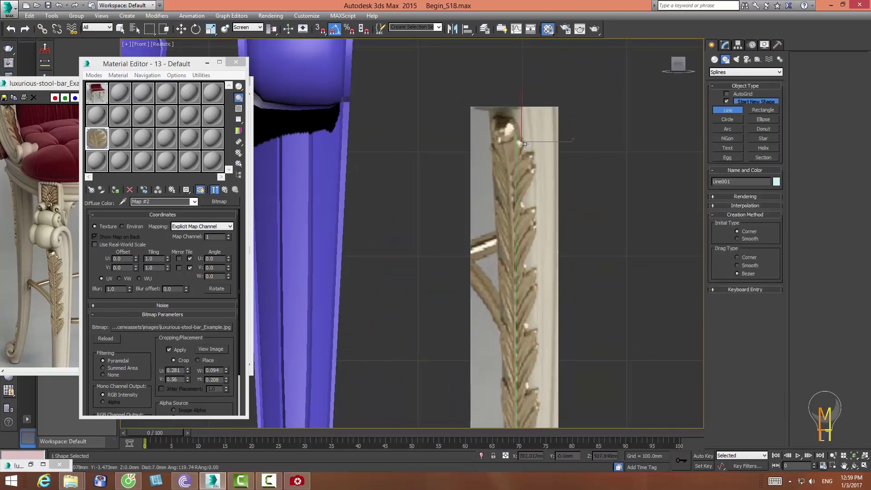
{"action": "left_click", "coordinate": [531, 154]}
{"action": "left_click", "coordinate": [528, 165]}
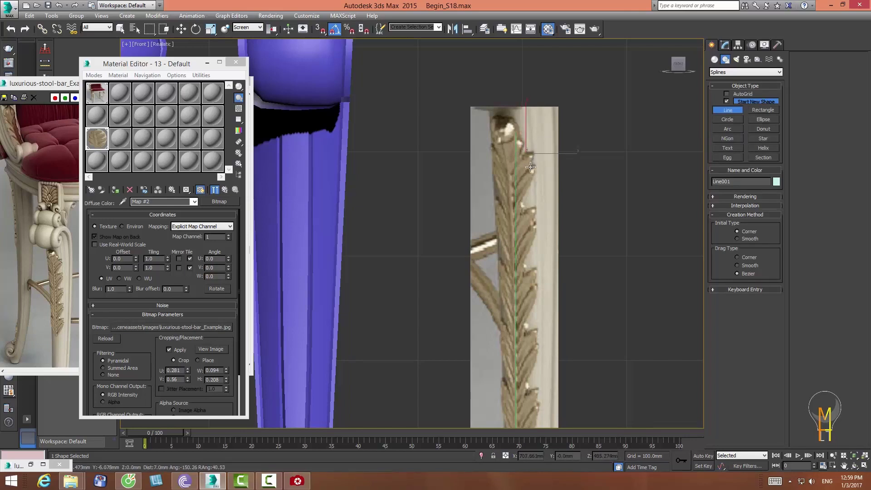
{"action": "left_click", "coordinate": [528, 203]}
{"action": "right_click", "coordinate": [529, 210]}
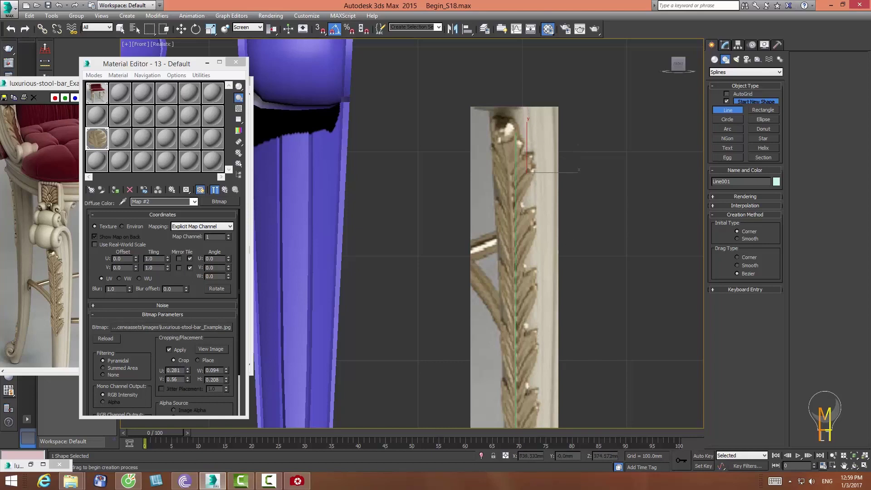
{"action": "key", "text": "ctrl+r"}
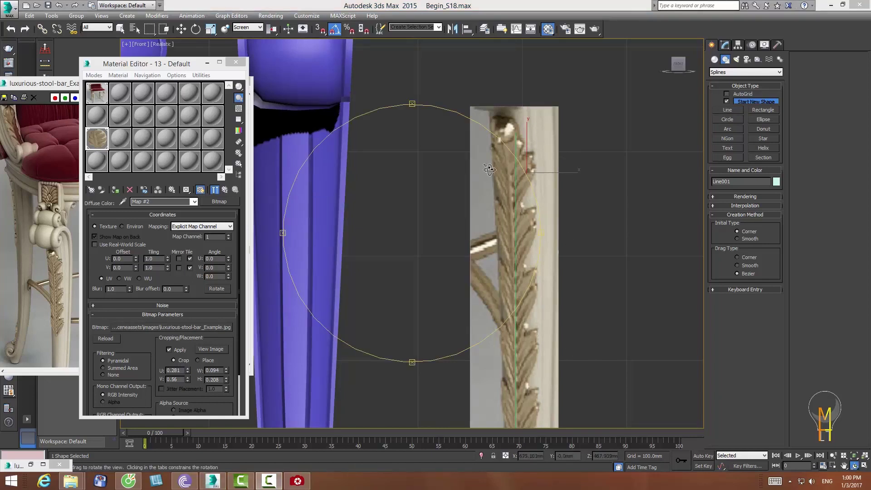
- Clear the selection and maximize the Front view again
{"action": "left_click", "coordinate": [865, 466]}
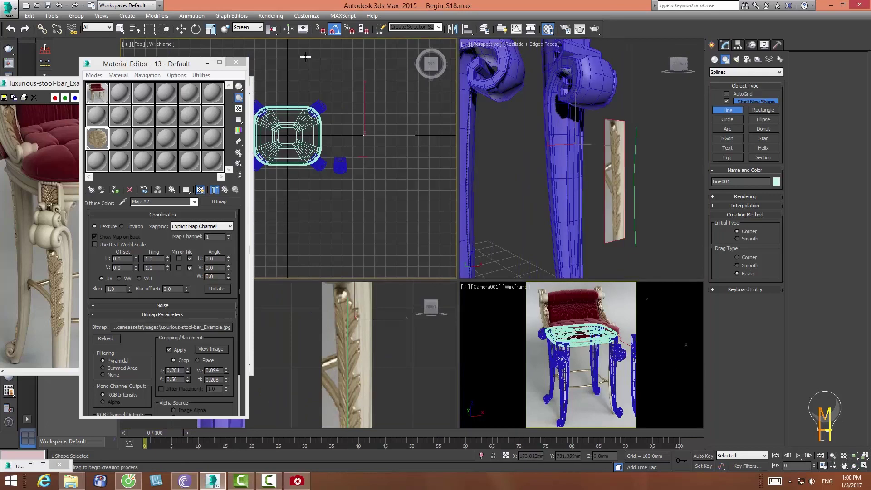
{"action": "left_click", "coordinate": [181, 28]}
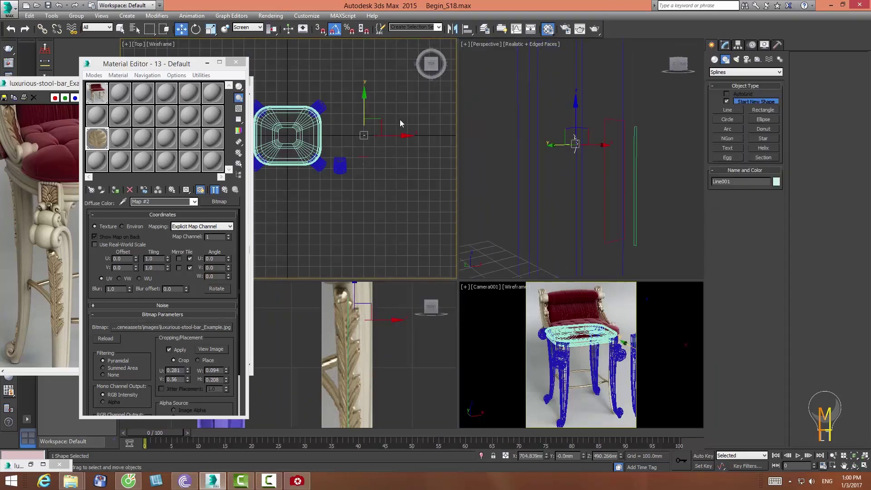
{"action": "left_click", "coordinate": [358, 155]}
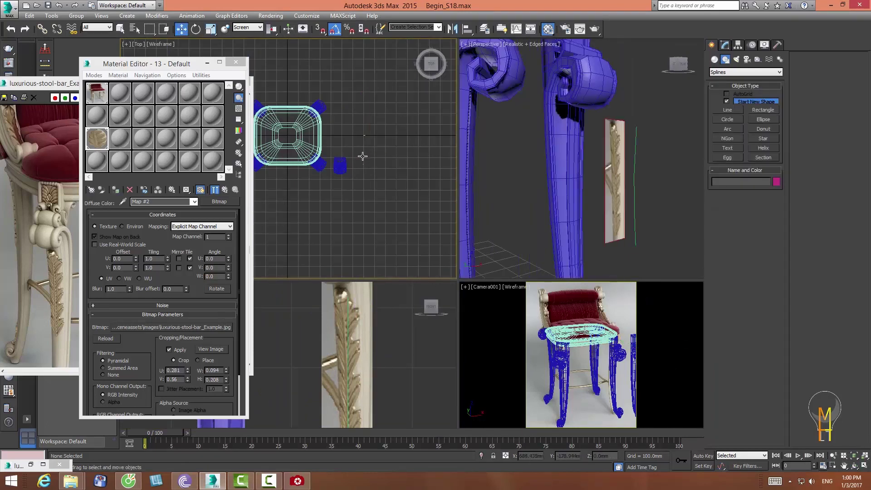
{"action": "left_click", "coordinate": [363, 136]}
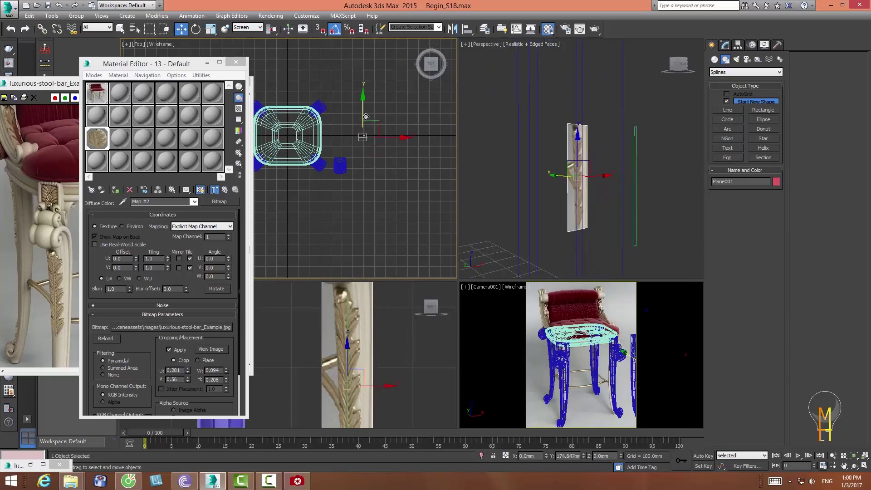
{"action": "left_click", "coordinate": [393, 318]}
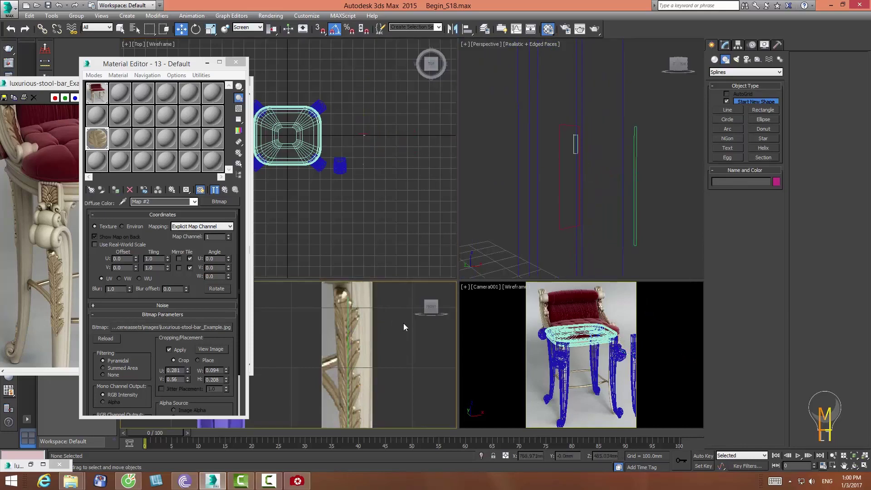
{"action": "left_click", "coordinate": [864, 464]}
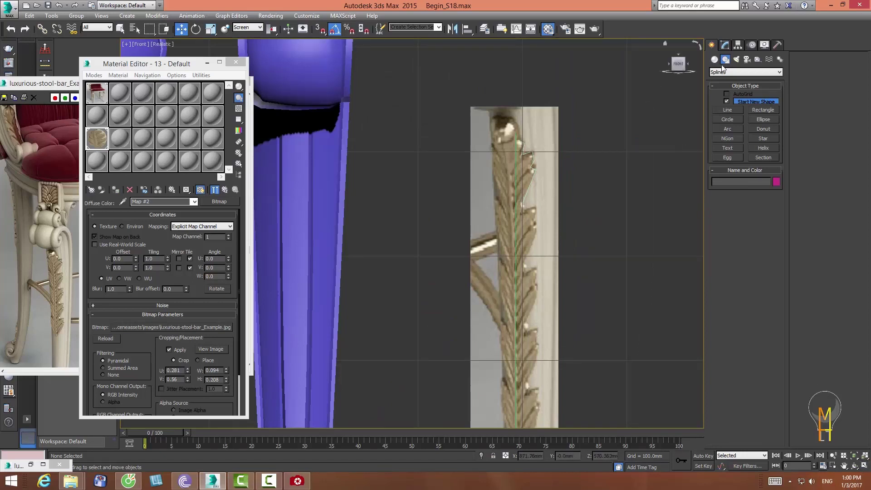
{"action": "left_click", "coordinate": [724, 46]}
- Zoom to the leaf tip and move Line001's top two vertices onto the leaf edge
{"action": "left_click", "coordinate": [833, 455]}
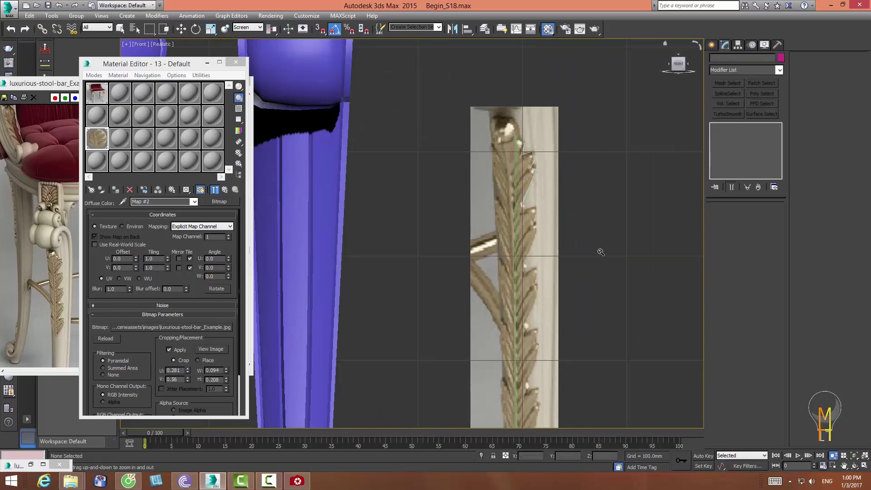
{"action": "left_click_drag", "start_coordinate": [524, 169], "coordinate": [526, 136]}
{"action": "key", "text": "w"}
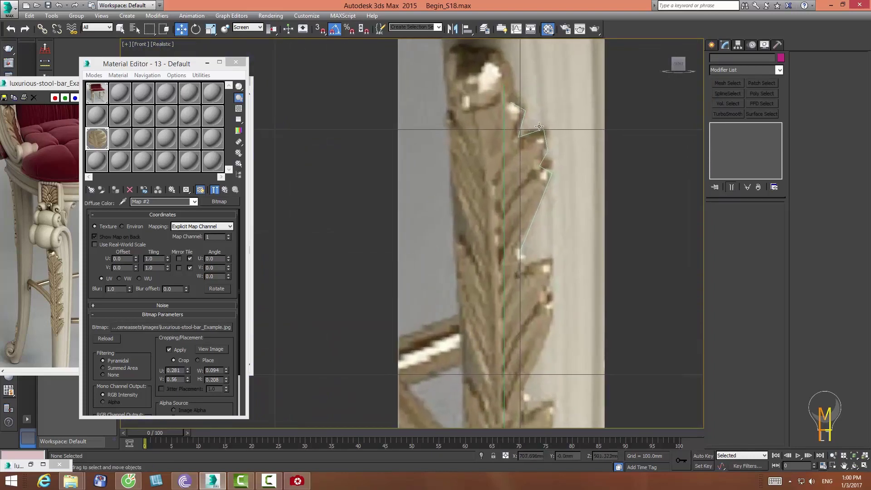
{"action": "left_click", "coordinate": [539, 130]}
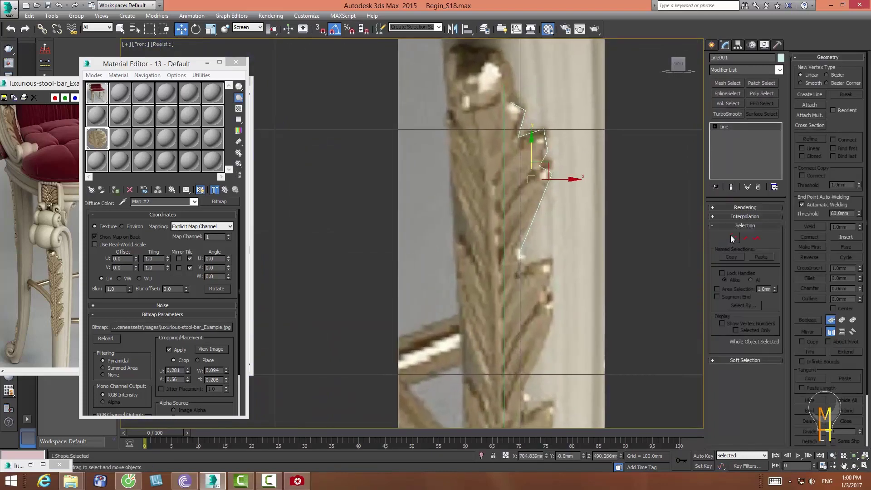
{"action": "left_click", "coordinate": [731, 239]}
{"action": "left_click", "coordinate": [510, 101]}
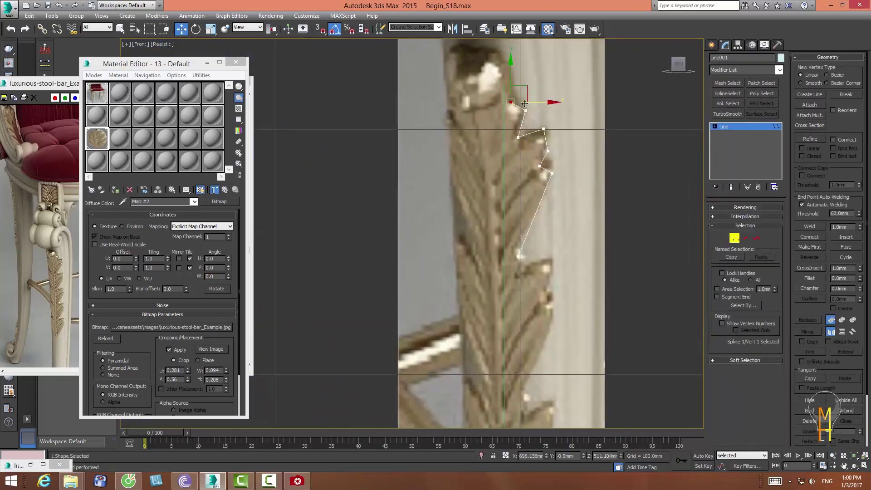
{"action": "left_click_drag", "start_coordinate": [525, 103], "coordinate": [520, 104]}
{"action": "left_click", "coordinate": [527, 110]}
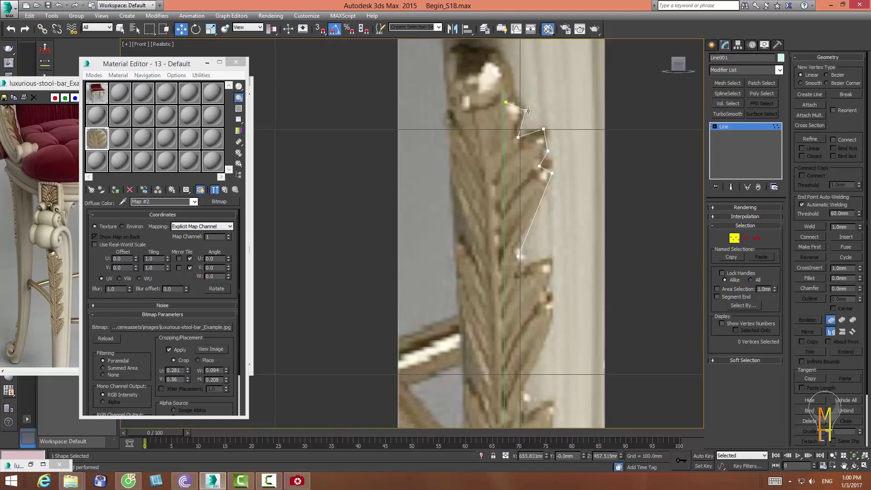
{"action": "left_click", "coordinate": [527, 111]}
{"action": "mouse_move", "coordinate": [527, 111]}
{"action": "left_mouse_down"}
{"action": "mouse_move", "coordinate": [515, 138]}
{"action": "mouse_move", "coordinate": [536, 129]}
{"action": "mouse_move", "coordinate": [515, 145]}
{"action": "mouse_move", "coordinate": [541, 149]}
{"action": "mouse_move", "coordinate": [542, 132]}
{"action": "left_mouse_up"}
{"action": "left_click", "coordinate": [536, 151]}
- Refit the remaining vertices down to the bottom one onto the serrated edge and stem
{"action": "left_click", "coordinate": [519, 137]}
{"action": "left_click", "coordinate": [543, 129]}
{"action": "left_click", "coordinate": [540, 129]}
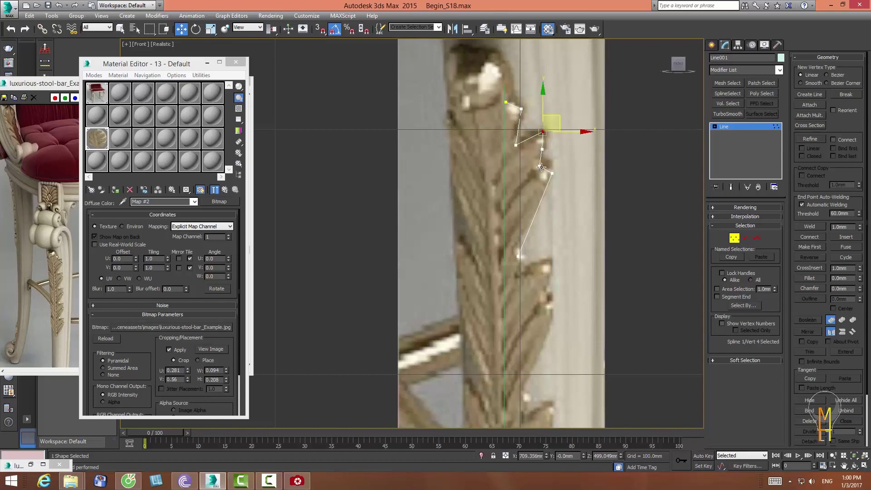
{"action": "left_click", "coordinate": [541, 167]}
{"action": "left_click_drag", "start_coordinate": [541, 167], "coordinate": [537, 165]}
{"action": "left_click", "coordinate": [551, 175]}
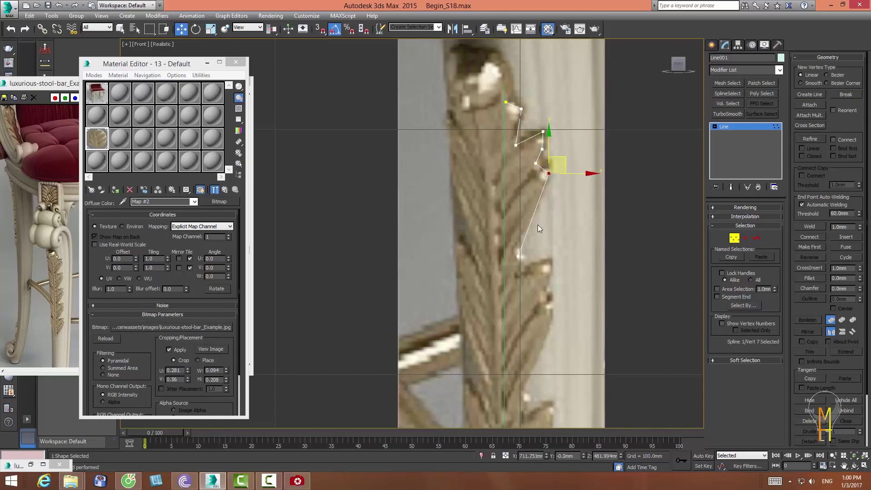
{"action": "left_click", "coordinate": [517, 258]}
{"action": "left_click_drag", "start_coordinate": [517, 258], "coordinate": [511, 252]}
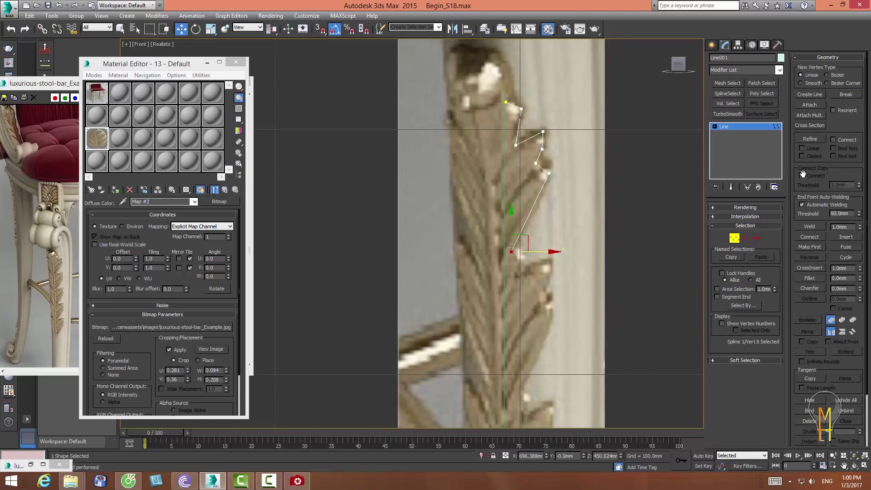
{"action": "left_click", "coordinate": [809, 95]}
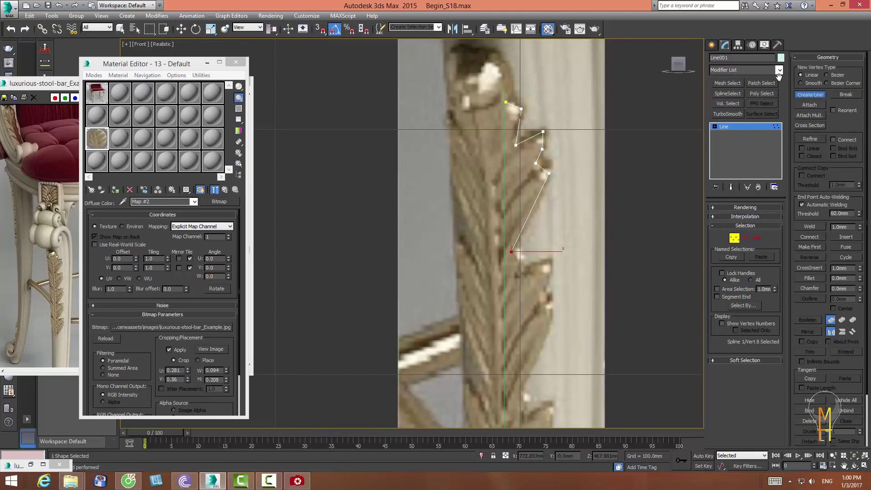
- With 3D Snap on, add a top centre-line vertex and close the leaf spline
{"action": "left_click", "coordinate": [320, 29]}
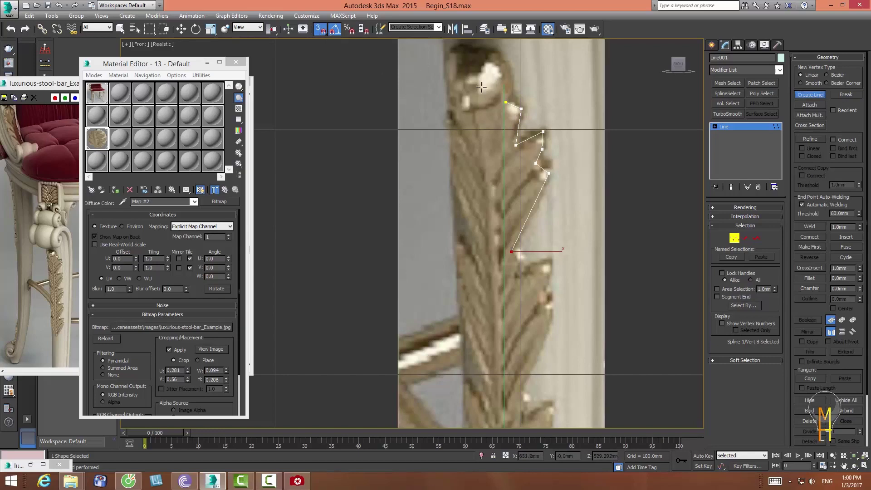
{"action": "left_click", "coordinate": [505, 102]}
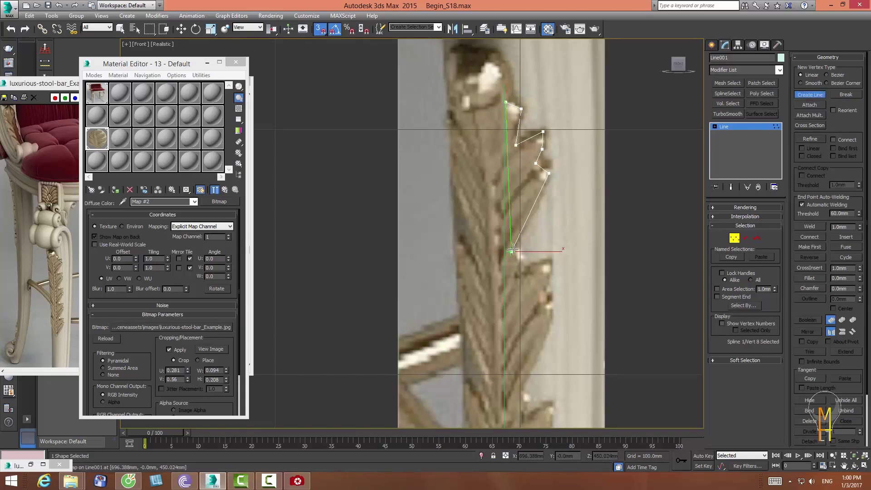
{"action": "left_click", "coordinate": [511, 250]}
{"action": "left_click", "coordinate": [433, 271]}
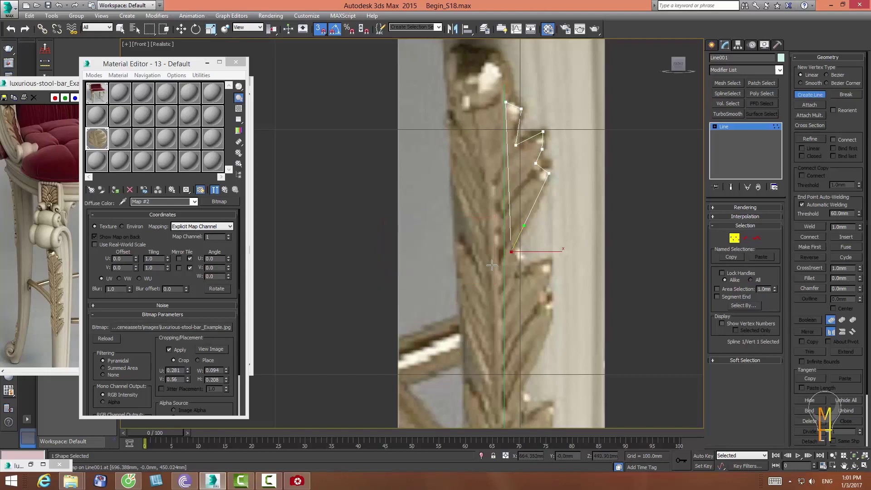
{"action": "left_click", "coordinate": [734, 238]}
- Refine in an extra vertex near the bottom of the centre edge, then turn snapping off
{"action": "key", "text": "alt+z"}
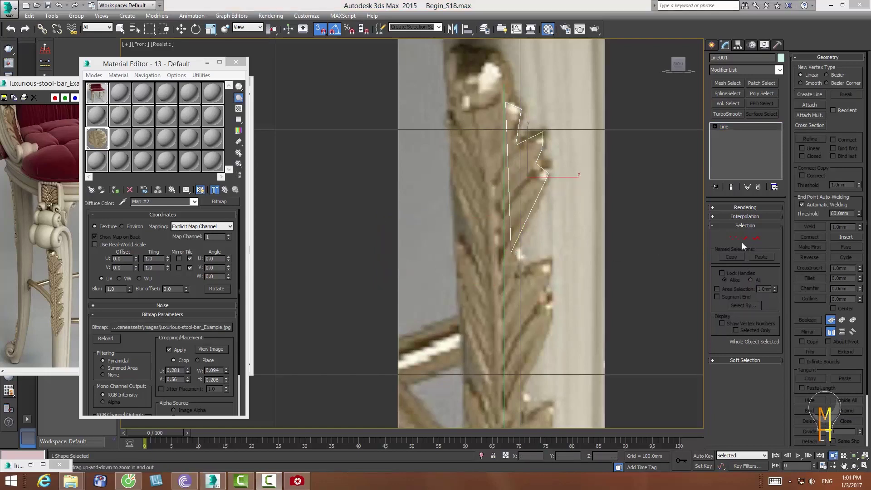
{"action": "left_click", "coordinate": [734, 238]}
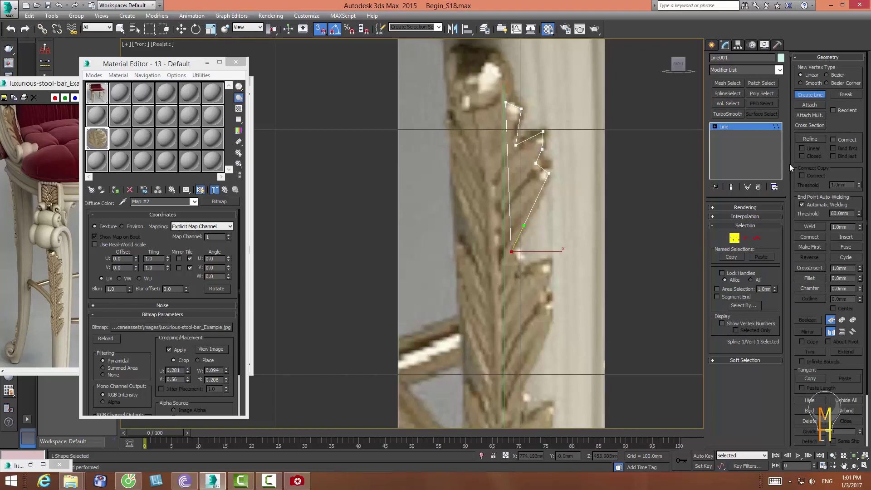
{"action": "left_click", "coordinate": [808, 137]}
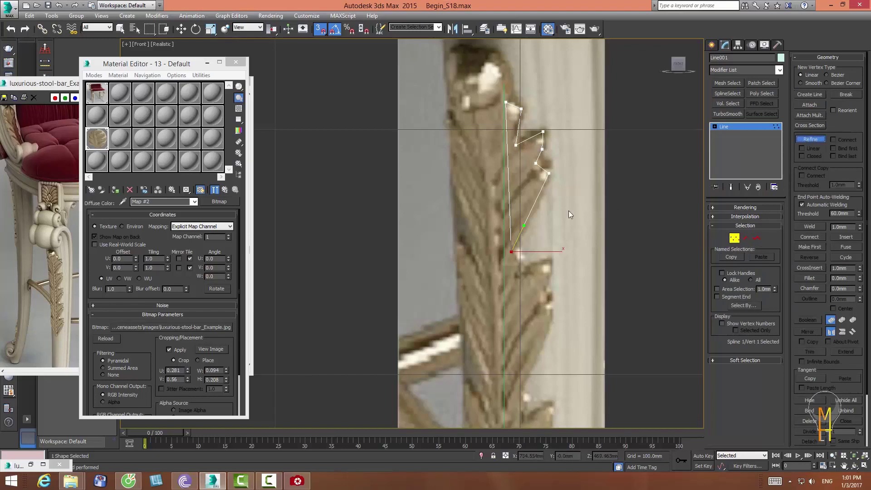
{"action": "left_click", "coordinate": [511, 237]}
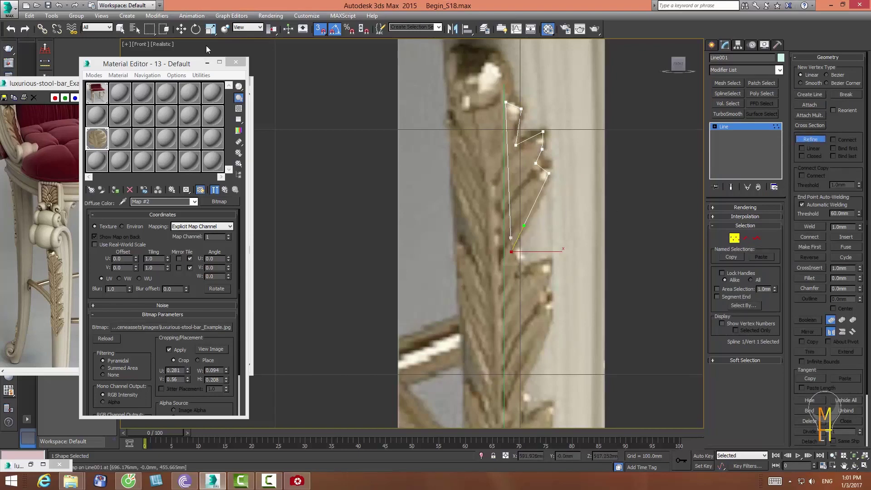
{"action": "left_click", "coordinate": [181, 29]}
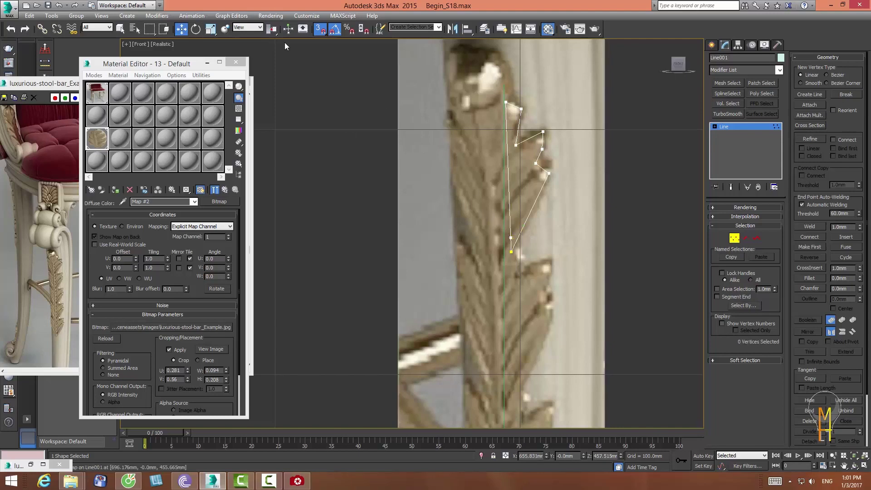
{"action": "left_click", "coordinate": [321, 29]}
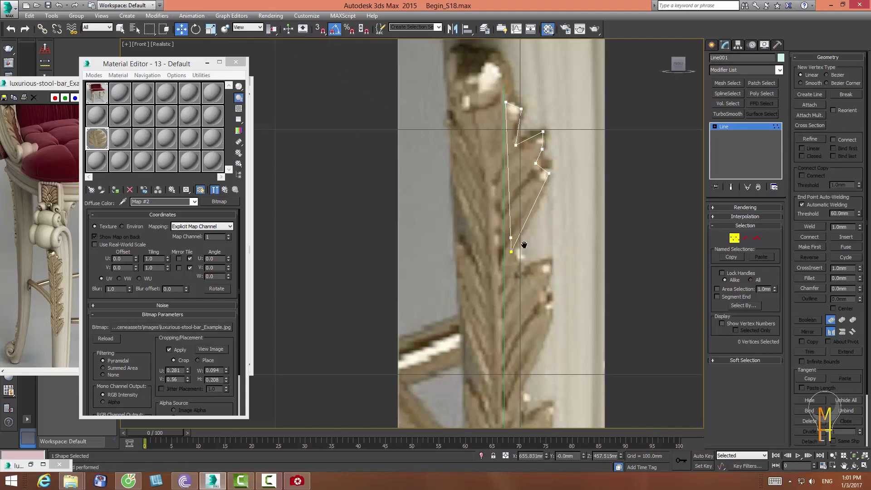
- Zoom in on the leaf outline and select the newly added centre-edge vertex
{"action": "middle_click_drag", "start_coordinate": [523, 245], "coordinate": [523, 274]}
{"action": "left_click", "coordinate": [833, 456]}
{"action": "mouse_move", "coordinate": [528, 222]}
{"action": "left_mouse_down"}
{"action": "mouse_move", "coordinate": [526, 195]}
{"action": "mouse_move", "coordinate": [521, 217]}
{"action": "left_mouse_up"}
{"action": "right_click", "coordinate": [520, 276]}
{"action": "left_click", "coordinate": [495, 315]}
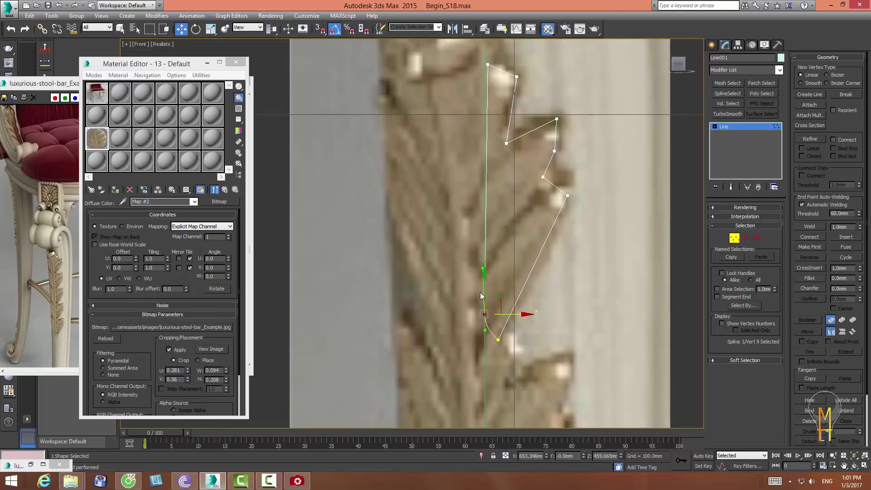
- Lower a centre-line vertex and make the two bottom vertices sharp corners
{"action": "left_click_drag", "start_coordinate": [484, 283], "coordinate": [483, 297]}
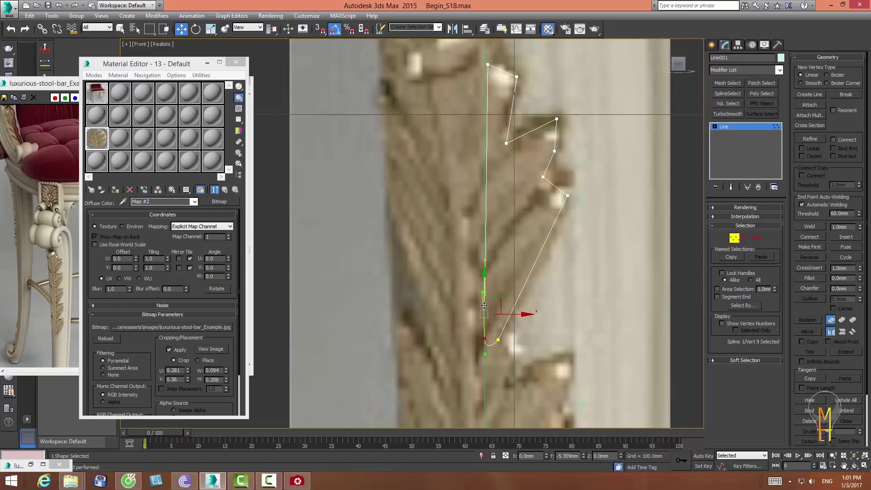
{"action": "left_click", "coordinate": [484, 339]}
{"action": "left_click_drag", "start_coordinate": [449, 373], "coordinate": [527, 332]}
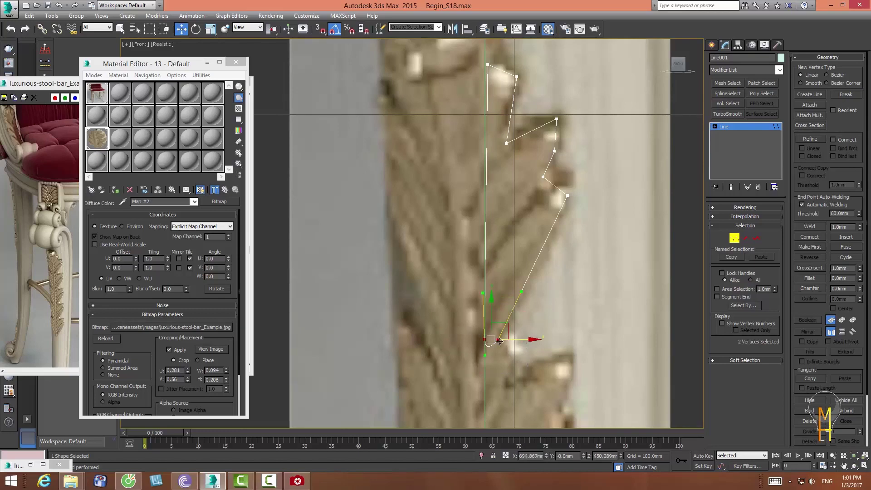
{"action": "right_click", "coordinate": [499, 317]}
{"action": "left_click", "coordinate": [482, 263]}
{"action": "left_click", "coordinate": [488, 108]}
- Nudge the top vertices and the inner notch vertex to match the reference
{"action": "left_click", "coordinate": [487, 64]}
{"action": "left_click_drag", "start_coordinate": [506, 66], "coordinate": [503, 65]}
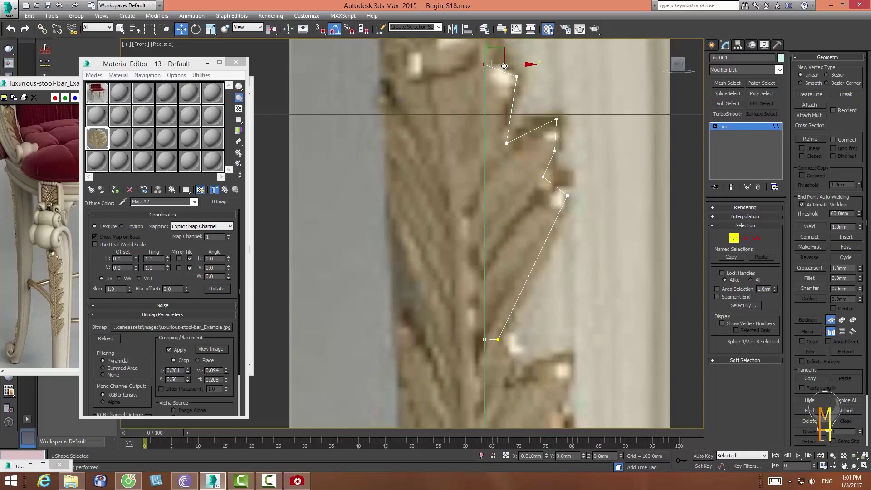
{"action": "left_click_drag", "start_coordinate": [504, 66], "coordinate": [505, 66]}
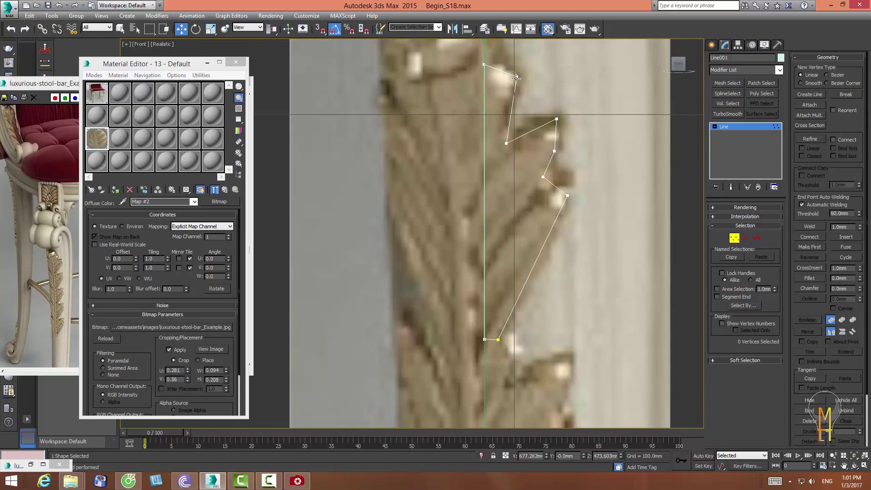
{"action": "left_click", "coordinate": [517, 76]}
{"action": "left_click_drag", "start_coordinate": [525, 71], "coordinate": [525, 77]}
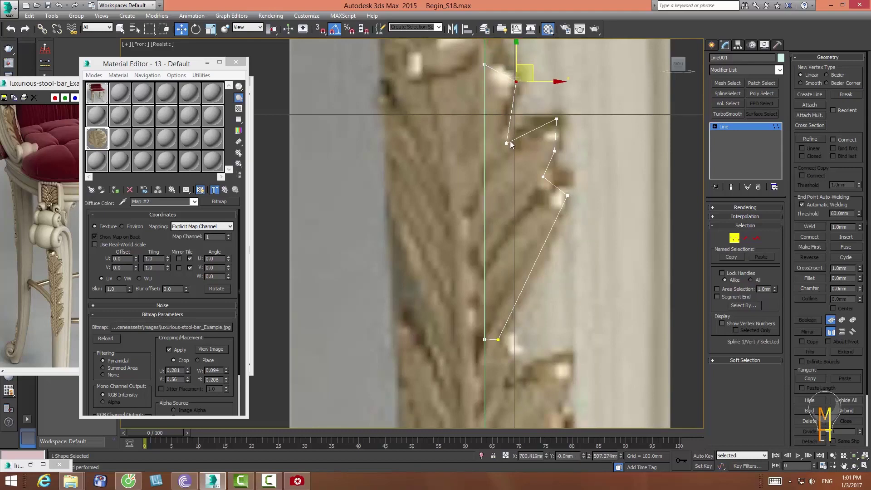
{"action": "left_click_drag", "start_coordinate": [505, 144], "coordinate": [496, 151]}
{"action": "left_click", "coordinate": [557, 120]}
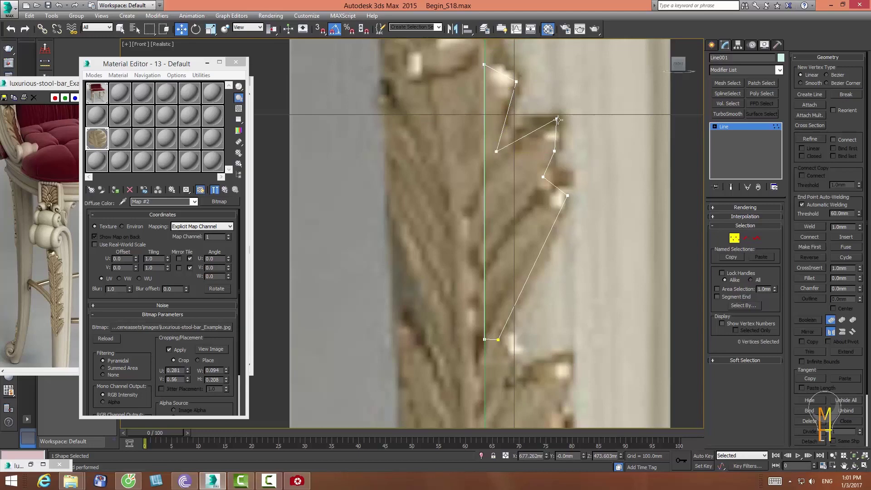
- Add vertices on the upper lobe and right edge, and move them onto the leaf edge
{"action": "left_click", "coordinate": [809, 138]}
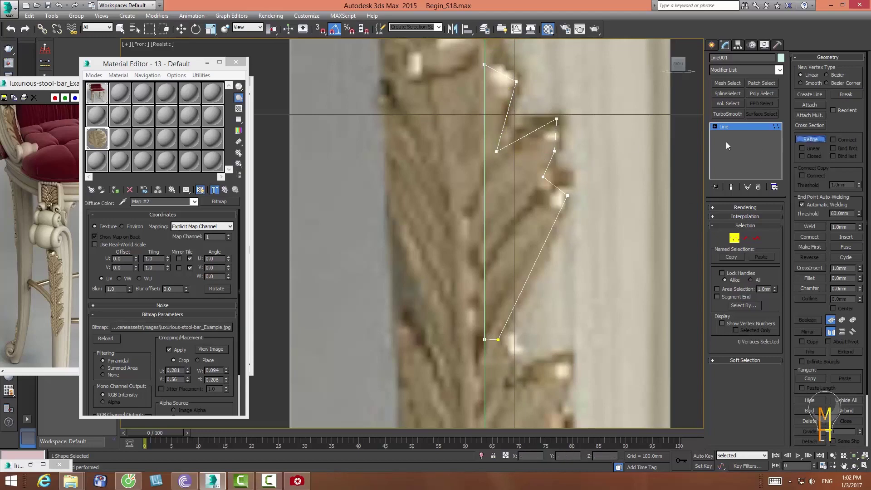
{"action": "left_click", "coordinate": [532, 132]}
{"action": "left_click", "coordinate": [554, 186]}
{"action": "left_click", "coordinate": [181, 29]}
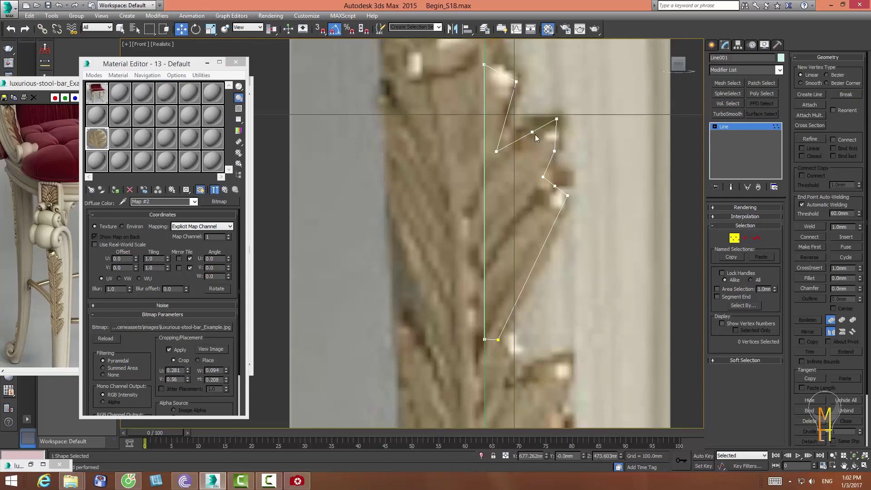
{"action": "left_click_drag", "start_coordinate": [532, 131], "coordinate": [528, 128]}
{"action": "left_click", "coordinate": [496, 151]}
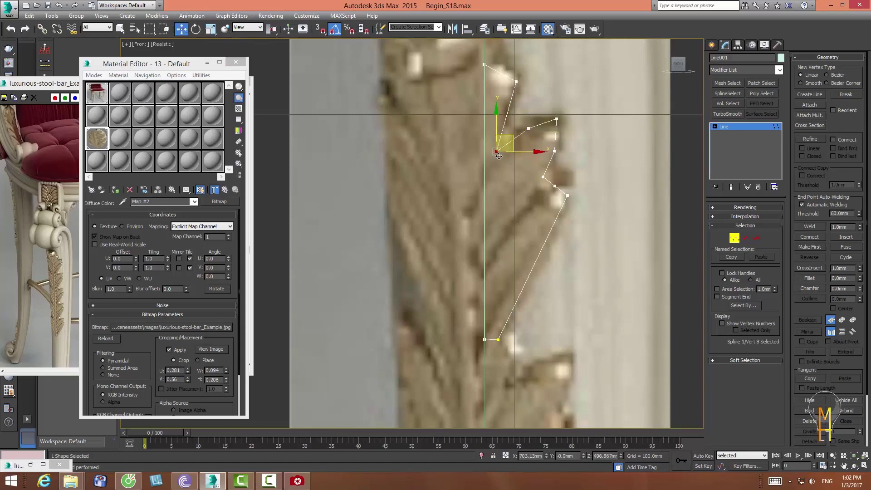
{"action": "mouse_move", "coordinate": [554, 186]}
{"action": "left_mouse_down"}
{"action": "mouse_move", "coordinate": [560, 178]}
{"action": "mouse_move", "coordinate": [554, 183]}
{"action": "mouse_move", "coordinate": [570, 199]}
{"action": "left_mouse_up"}
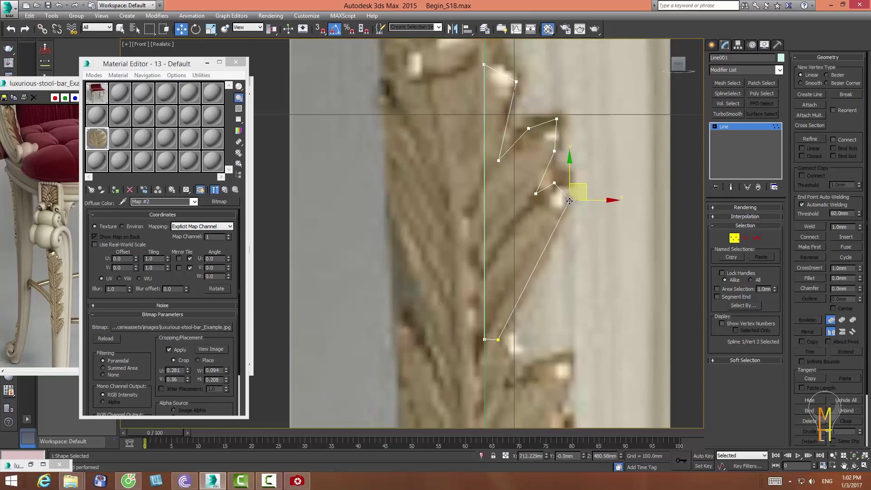
- Add vertices on the right edge and lower diagonal edge, and reposition them
{"action": "left_click", "coordinate": [819, 138]}
{"action": "left_click", "coordinate": [561, 191]}
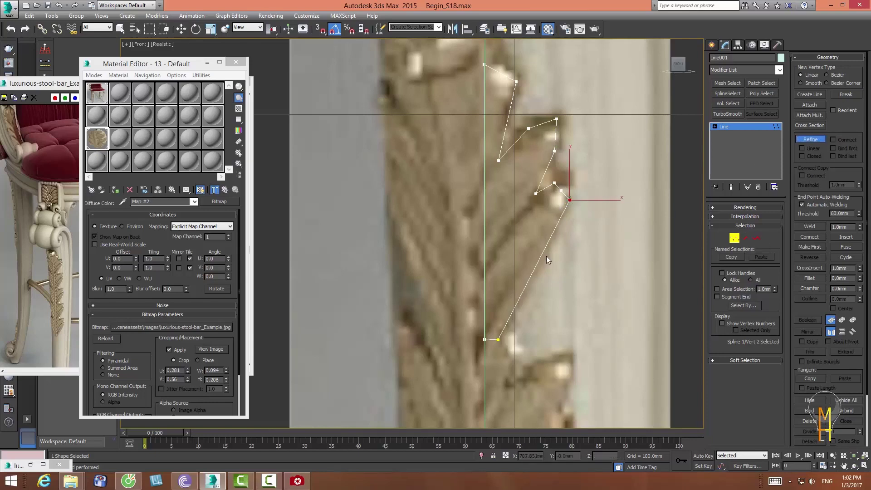
{"action": "left_click", "coordinate": [531, 274]}
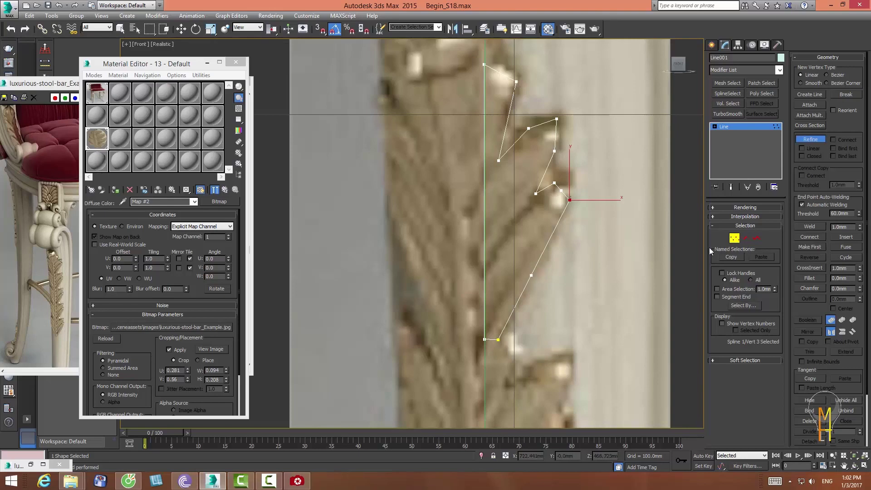
{"action": "left_click", "coordinate": [812, 140]}
{"action": "left_click_drag", "start_coordinate": [530, 275], "coordinate": [521, 274]}
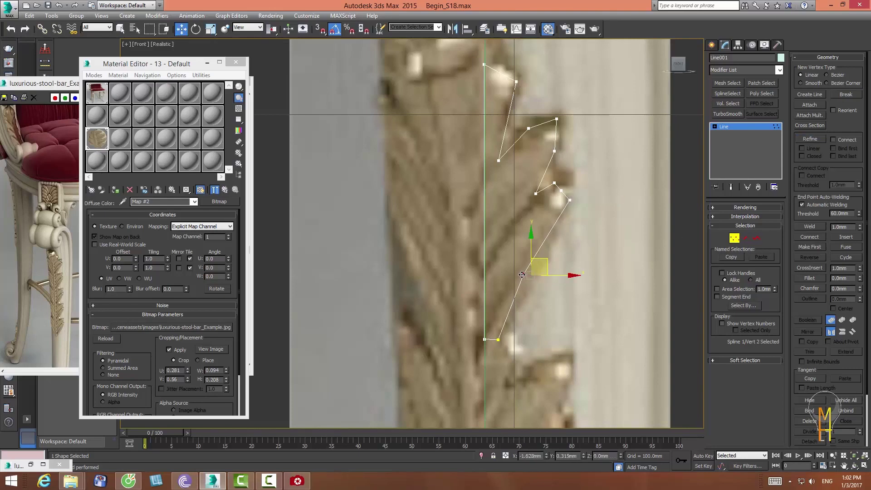
{"action": "mouse_move", "coordinate": [561, 191]}
{"action": "left_mouse_down"}
{"action": "mouse_move", "coordinate": [540, 184]}
{"action": "mouse_move", "coordinate": [535, 196]}
{"action": "left_mouse_up"}
{"action": "left_click", "coordinate": [529, 219]}
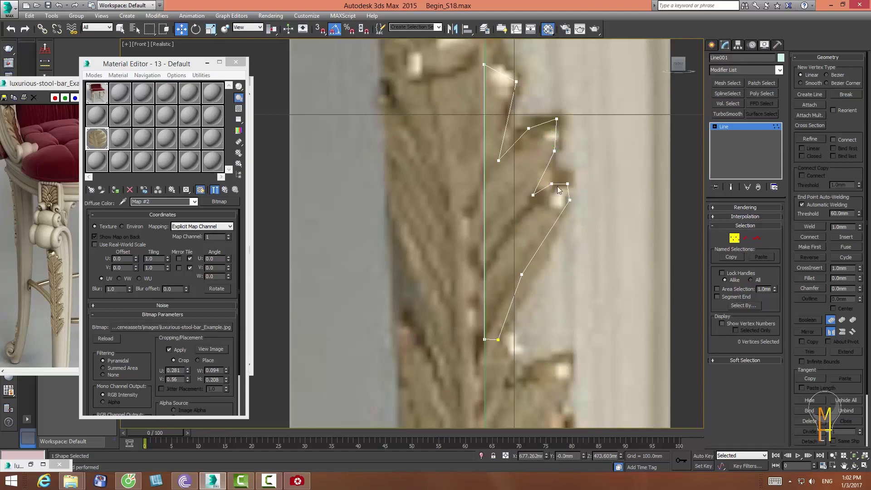
- Refine four extra points spaced along the straight centre edge
{"action": "left_click", "coordinate": [733, 238]}
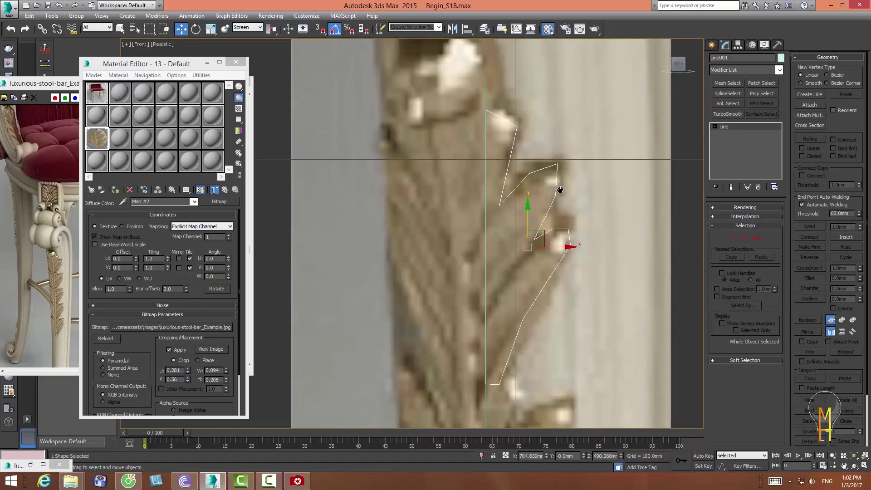
{"action": "middle_click_drag", "start_coordinate": [559, 141], "coordinate": [557, 146]}
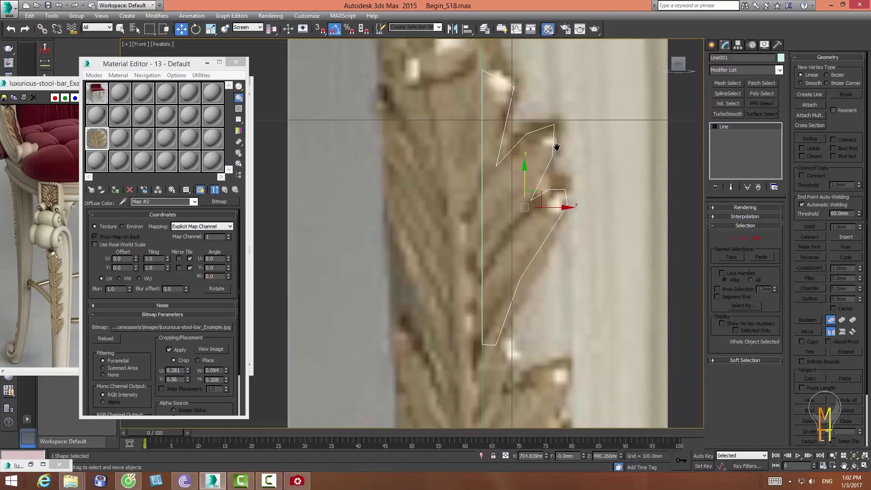
{"action": "left_click", "coordinate": [745, 236]}
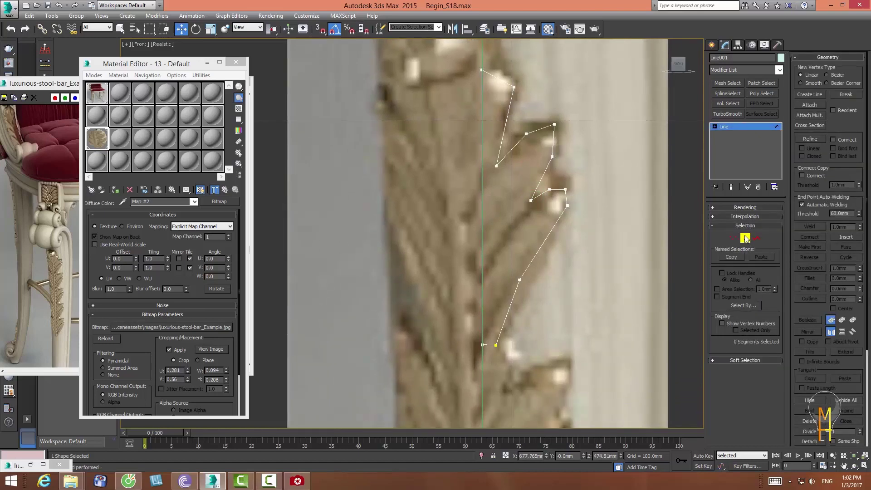
{"action": "left_click", "coordinate": [804, 141]}
{"action": "left_click", "coordinate": [482, 279]}
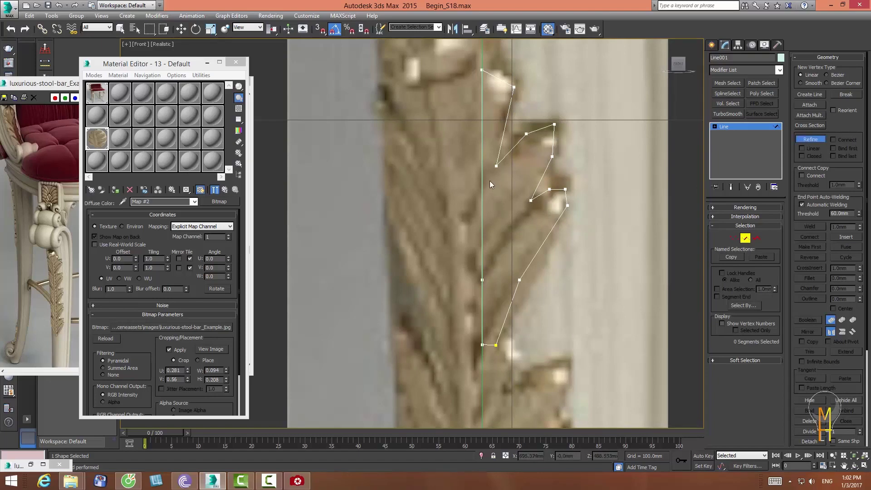
{"action": "left_click", "coordinate": [482, 167]}
{"action": "left_click", "coordinate": [481, 217]}
{"action": "left_click", "coordinate": [482, 314]}
- Raise the top point to the reference tip and lower the second point to follow it
{"action": "left_click", "coordinate": [733, 238]}
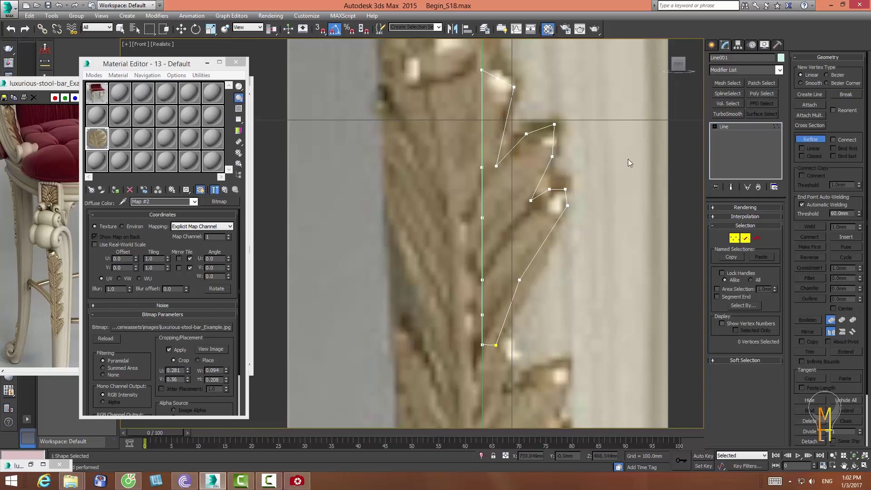
{"action": "left_click", "coordinate": [809, 139]}
{"action": "left_click", "coordinate": [497, 78]}
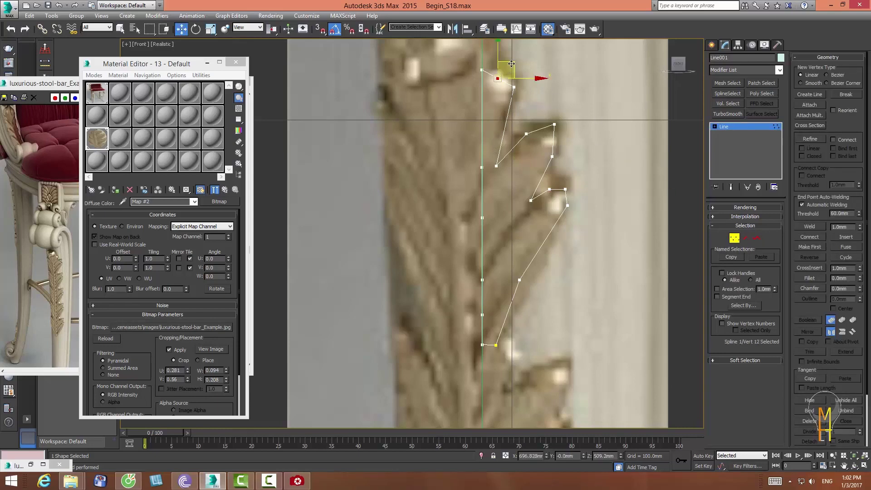
{"action": "left_click_drag", "start_coordinate": [512, 64], "coordinate": [517, 57]}
{"action": "left_click_drag", "start_coordinate": [513, 86], "coordinate": [513, 94]}
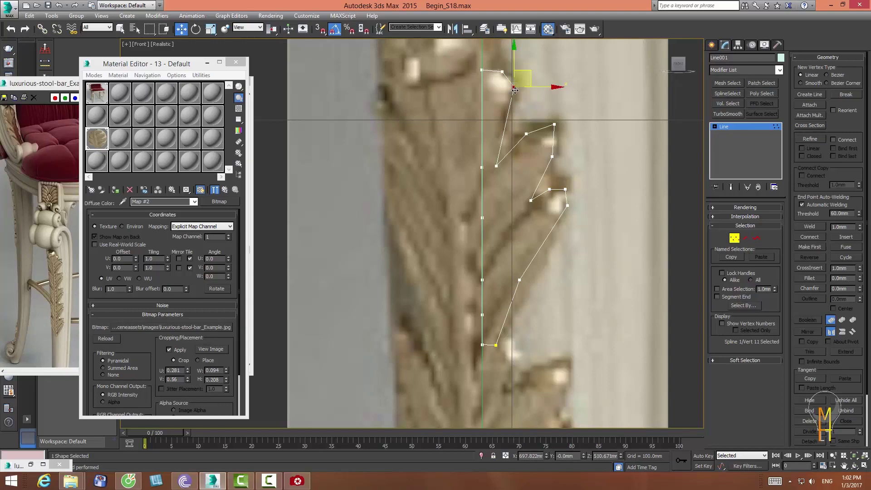
{"action": "left_click", "coordinate": [549, 110]}
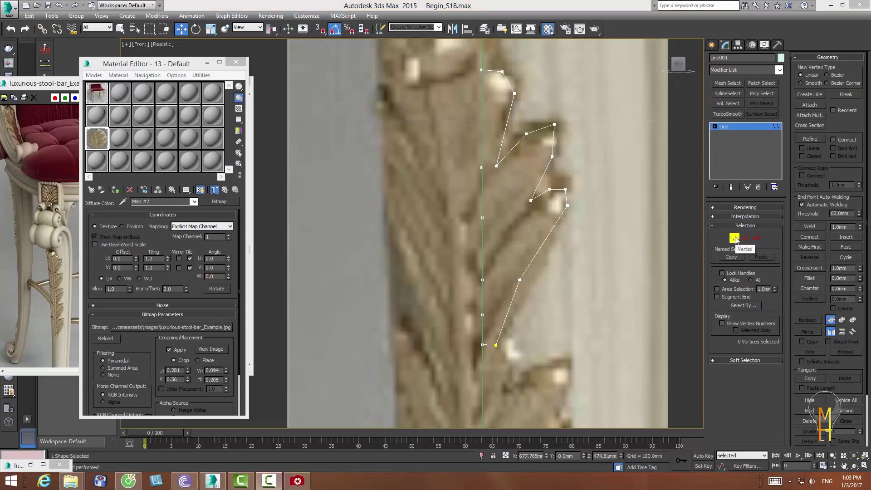
- With 3D Snap on, draw three diagonal lines from the lobe tips to the centre edge
{"action": "left_click", "coordinate": [810, 93]}
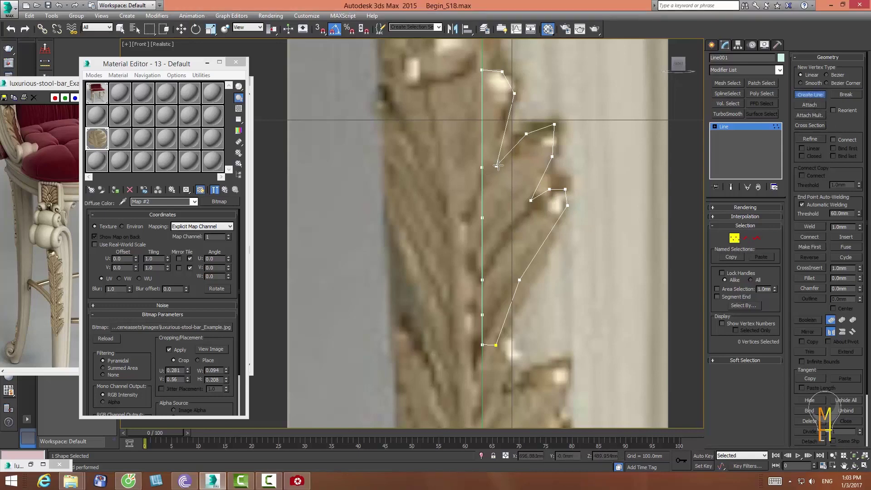
{"action": "left_click", "coordinate": [320, 29]}
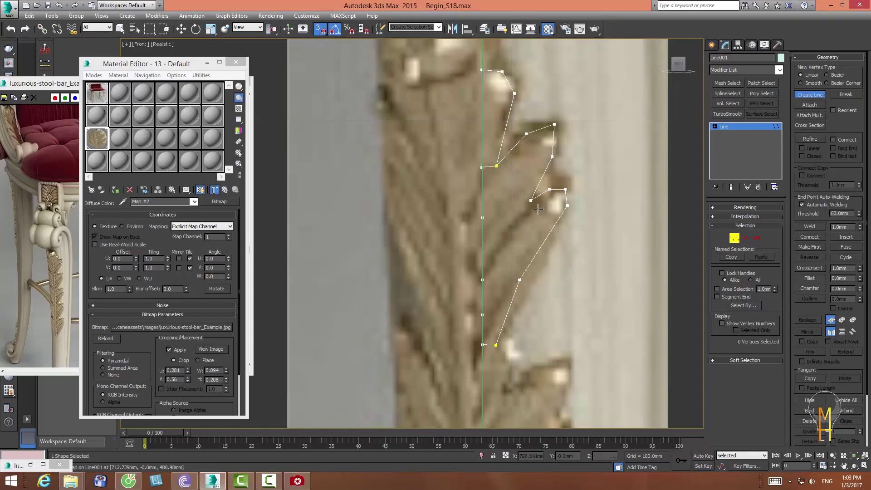
{"action": "left_click", "coordinate": [554, 124]}
{"action": "left_click", "coordinate": [482, 218]}
{"action": "left_click", "coordinate": [565, 189]}
{"action": "left_click", "coordinate": [497, 275]}
{"action": "left_click", "coordinate": [517, 280]}
{"action": "left_click", "coordinate": [480, 313]}
{"action": "right_click", "coordinate": [480, 314]}
- Refine extra points along the upper and lower diagonals and the centre edge
{"action": "left_click", "coordinate": [805, 138]}
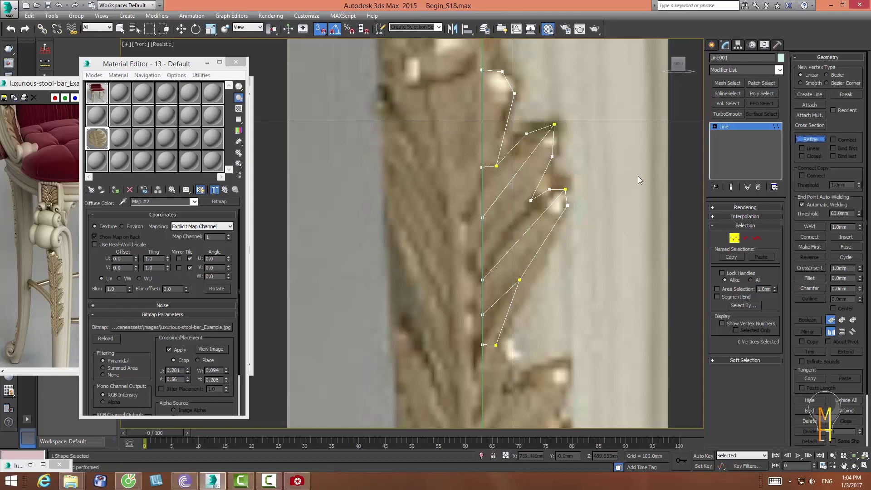
{"action": "left_click", "coordinate": [507, 183]}
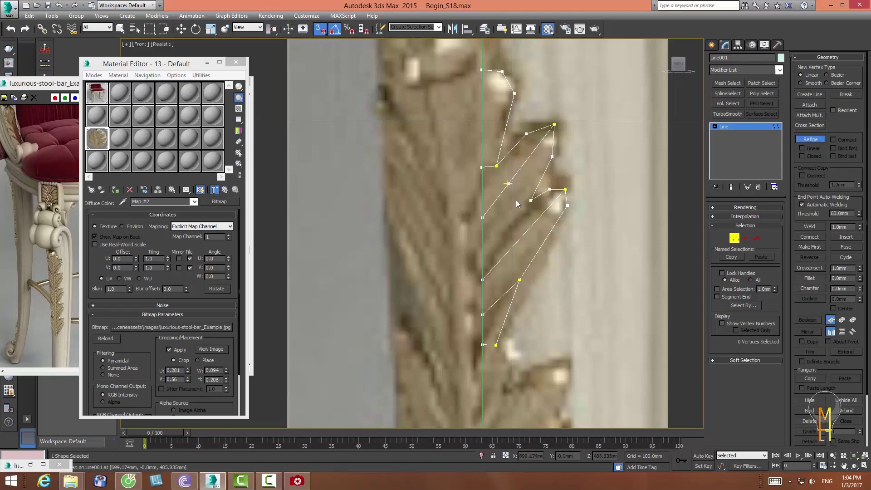
{"action": "left_click", "coordinate": [481, 248]}
{"action": "left_click", "coordinate": [808, 93]}
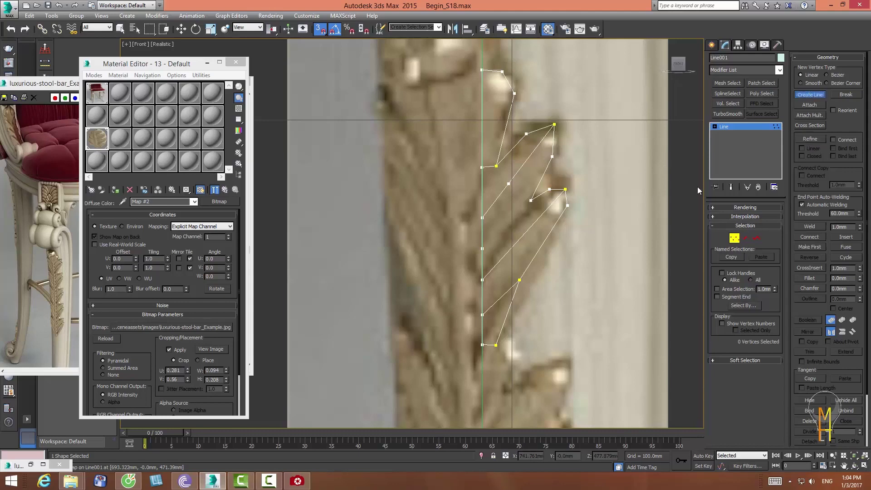
{"action": "left_click", "coordinate": [531, 201]}
{"action": "left_click", "coordinate": [811, 140]}
{"action": "left_click", "coordinate": [513, 218]}
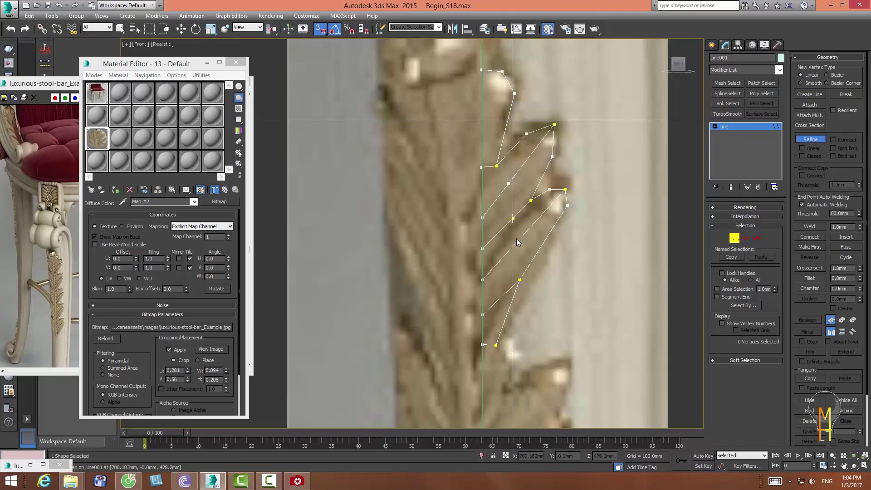
{"action": "left_click", "coordinate": [514, 246]}
{"action": "left_click", "coordinate": [496, 166]}
- Draw a line from the upper centre point to the lower outline point
{"action": "left_click", "coordinate": [811, 95]}
{"action": "left_click", "coordinate": [496, 166]}
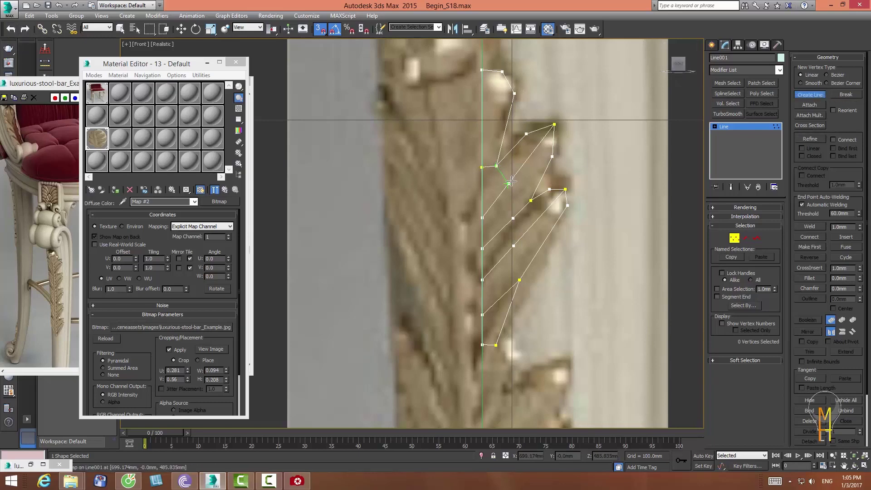
{"action": "left_click", "coordinate": [508, 184]}
{"action": "left_click", "coordinate": [518, 279]}
{"action": "right_click", "coordinate": [518, 279]}
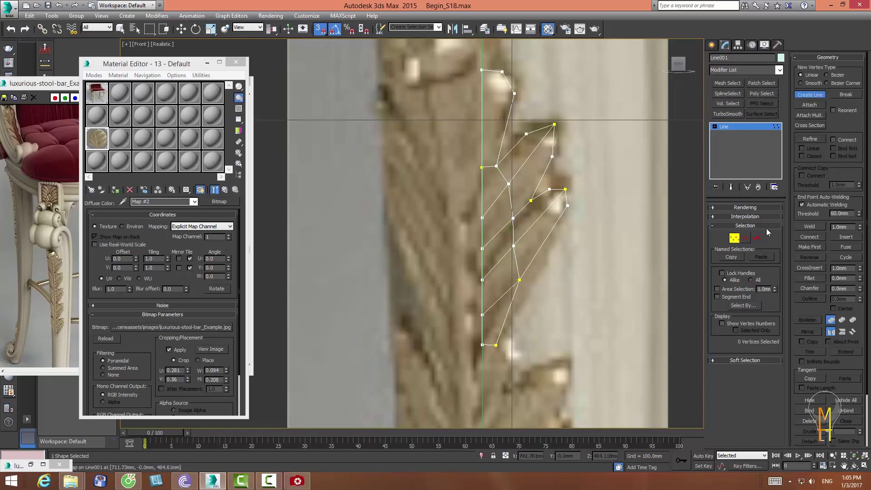
- Add points on the upper lobe, lower lobe and high on the centre edge
{"action": "left_click", "coordinate": [810, 139]}
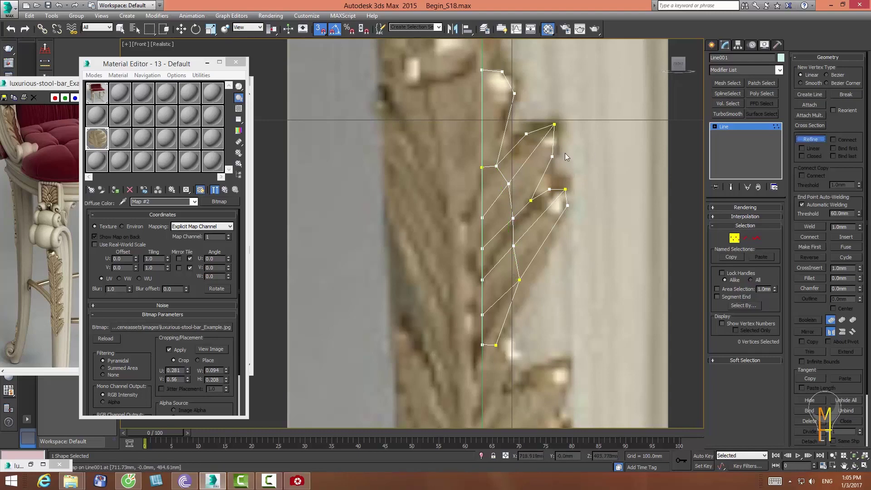
{"action": "left_click", "coordinate": [538, 145]}
{"action": "left_click", "coordinate": [551, 205]}
{"action": "left_click", "coordinate": [481, 95]}
- Draw cross lines to the centre edge top, the upper lobe outline and the lower lobe outline
{"action": "left_click", "coordinate": [809, 94]}
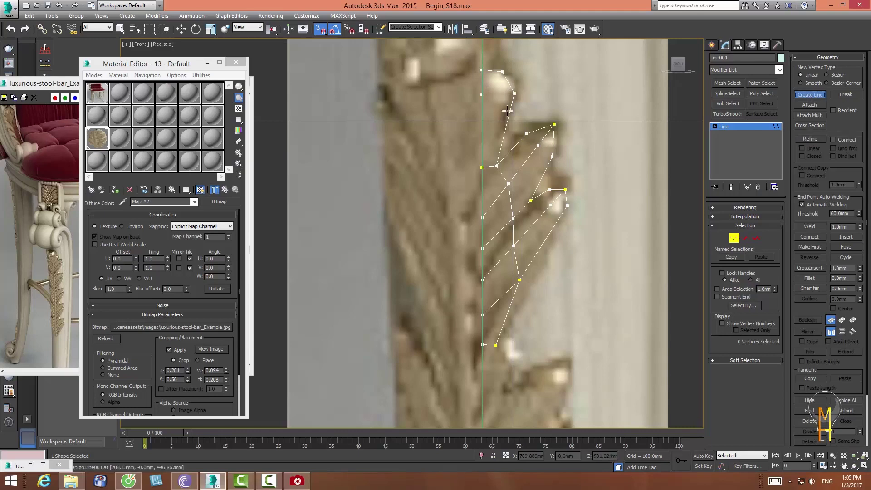
{"action": "left_click", "coordinate": [513, 93]}
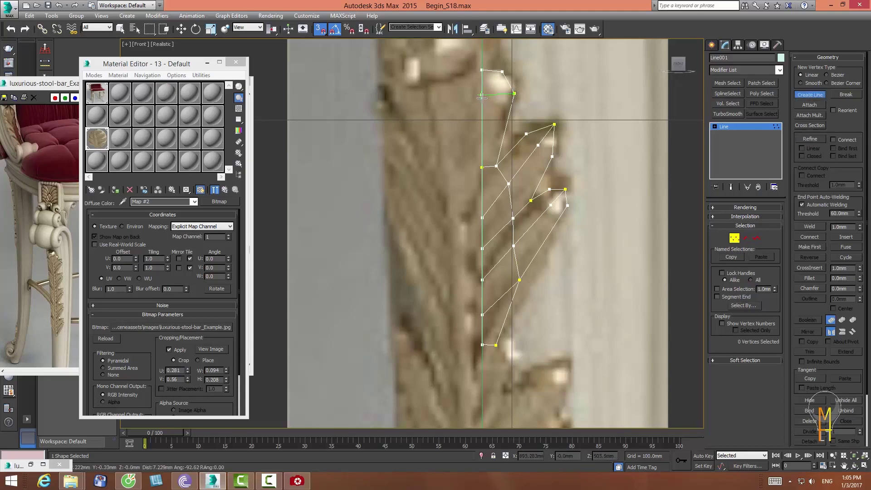
{"action": "left_click", "coordinate": [481, 95]}
{"action": "left_click", "coordinate": [526, 134]}
{"action": "left_click", "coordinate": [537, 145]}
{"action": "right_click", "coordinate": [547, 168]}
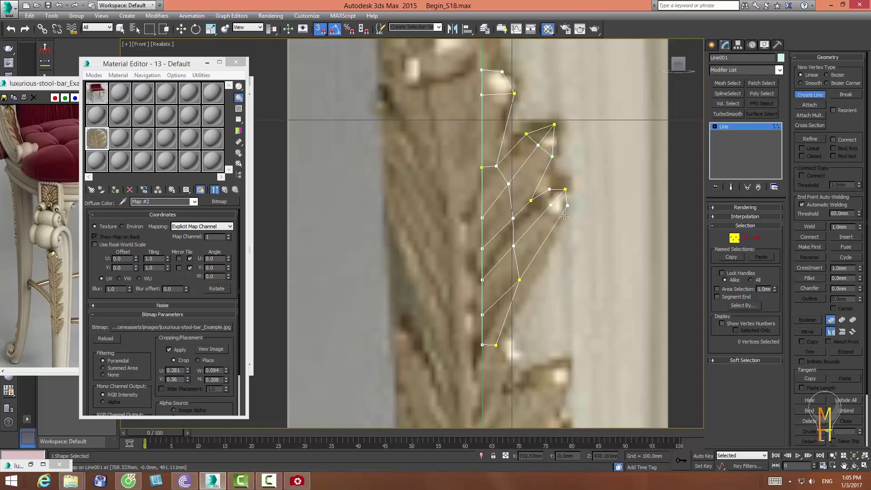
{"action": "left_click", "coordinate": [531, 201]}
{"action": "left_click", "coordinate": [550, 205]}
{"action": "right_click", "coordinate": [551, 205]}
- Add a point near the lower lobe's tip, connect it with a line, and exit Vertex level
{"action": "left_click", "coordinate": [810, 139]}
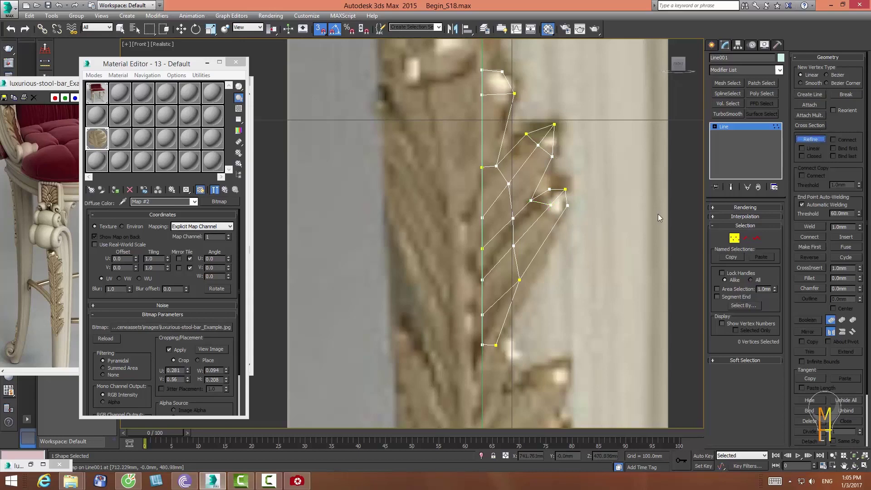
{"action": "left_click", "coordinate": [554, 225]}
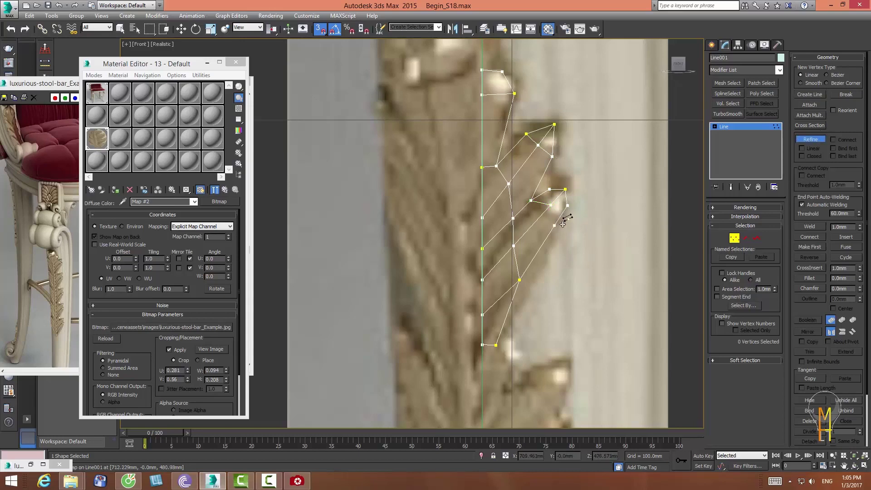
{"action": "left_click", "coordinate": [810, 95]}
{"action": "left_click", "coordinate": [550, 205]}
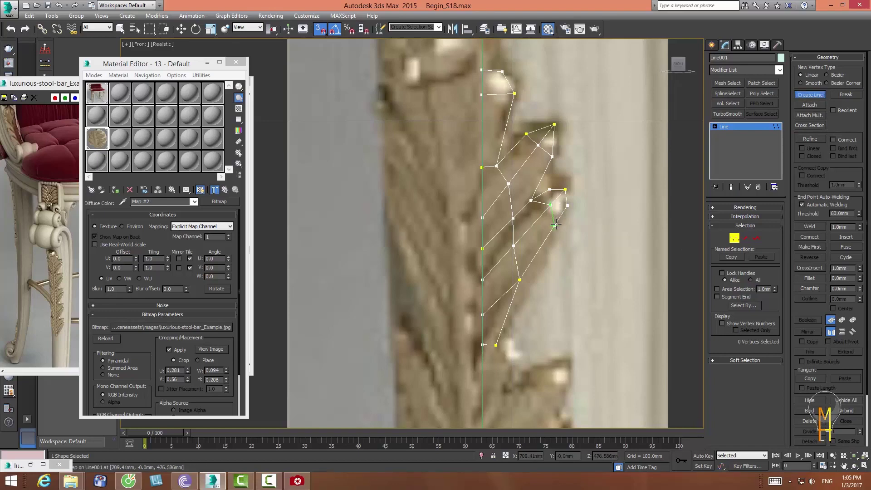
{"action": "left_click", "coordinate": [554, 225]}
{"action": "right_click", "coordinate": [574, 226]}
{"action": "left_click", "coordinate": [734, 237]}
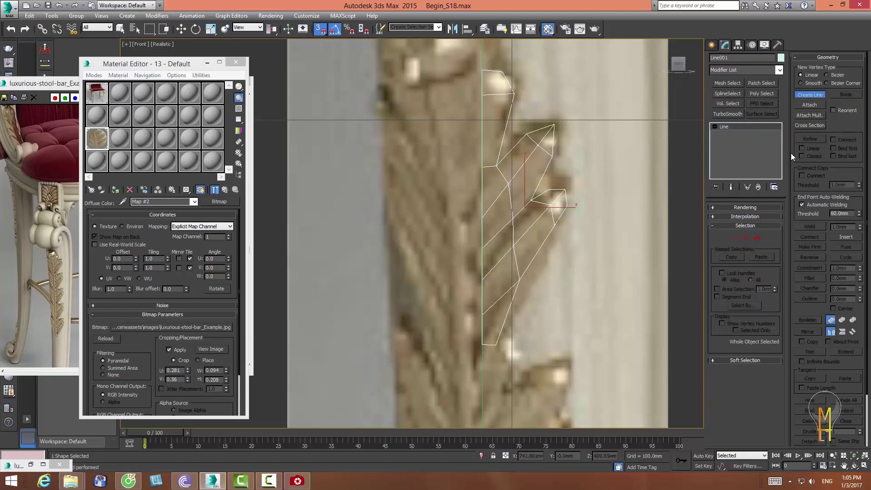
{"action": "left_click", "coordinate": [811, 95]}
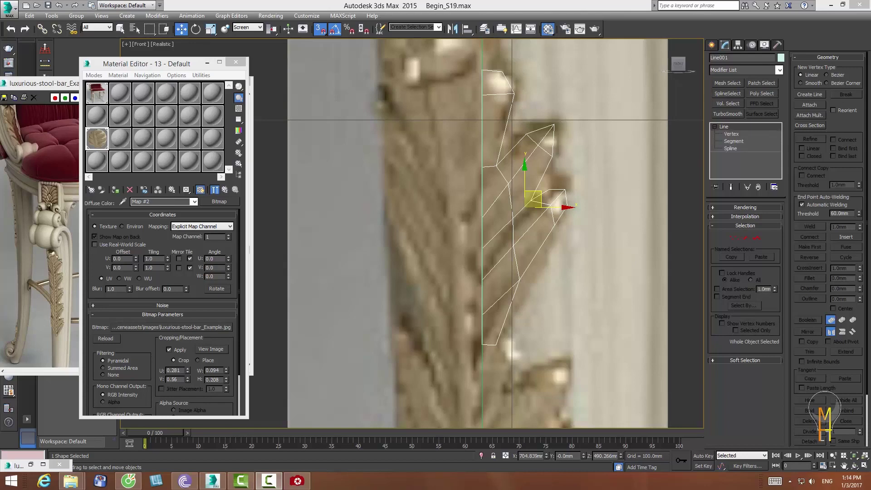
{"action": "left_click", "coordinate": [157, 15]}
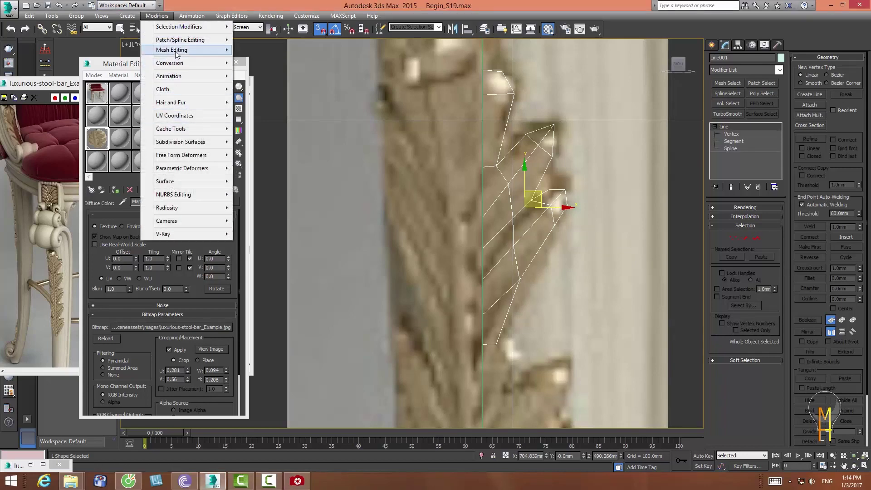
{"action": "left_click", "coordinate": [257, 123]}
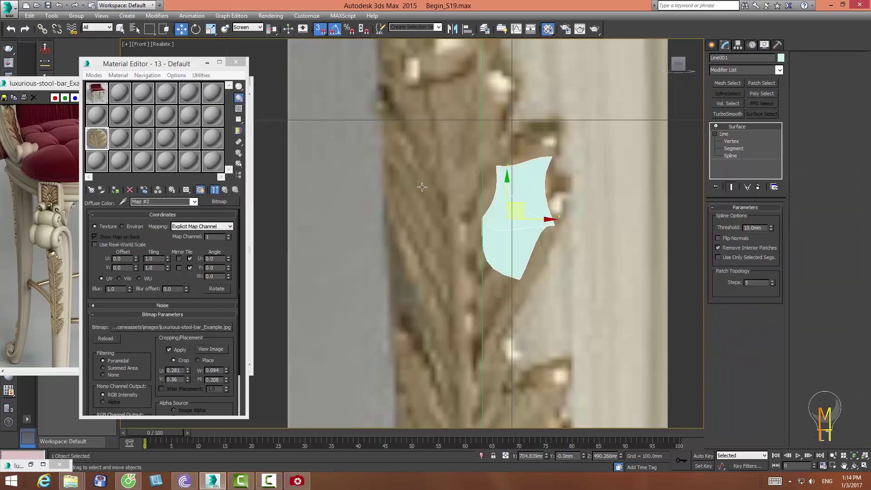
{"action": "double_click", "coordinate": [752, 227]}
{"action": "type", "text": "1"}
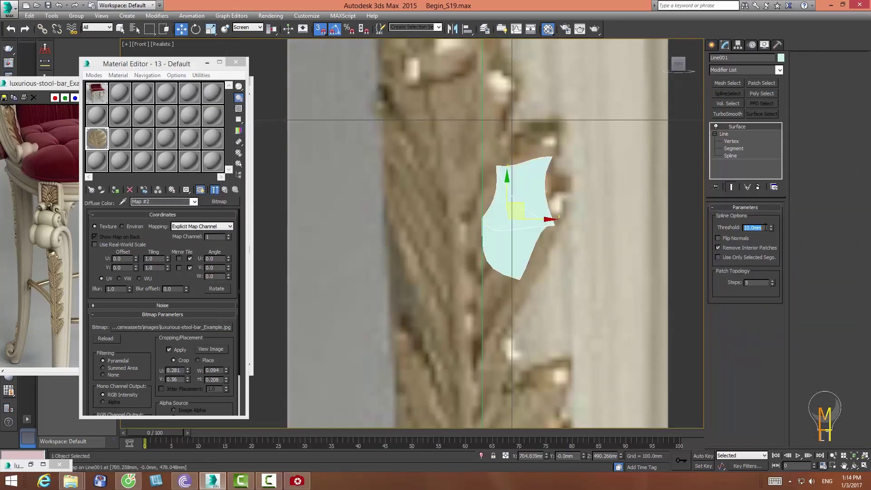
{"action": "key", "text": "Return"}
{"action": "left_click", "coordinate": [732, 141]}
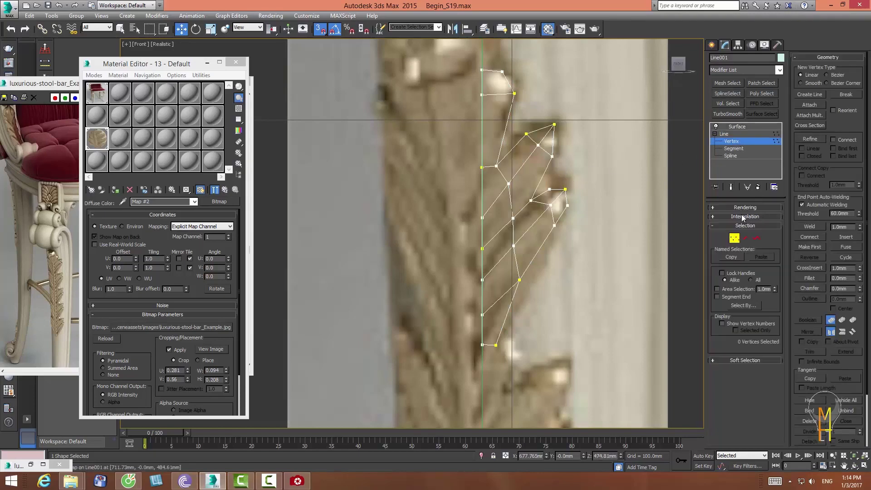
{"action": "left_click", "coordinate": [730, 186]}
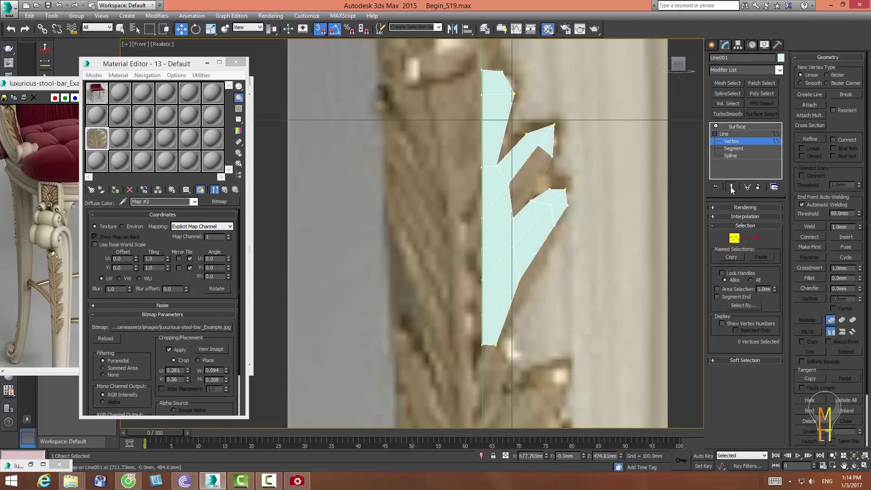
{"action": "left_click", "coordinate": [832, 455]}
{"action": "left_click_drag", "start_coordinate": [528, 195], "coordinate": [528, 171]}
{"action": "middle_click_drag", "start_coordinate": [527, 171], "coordinate": [505, 200]}
{"action": "right_click", "coordinate": [505, 200]}
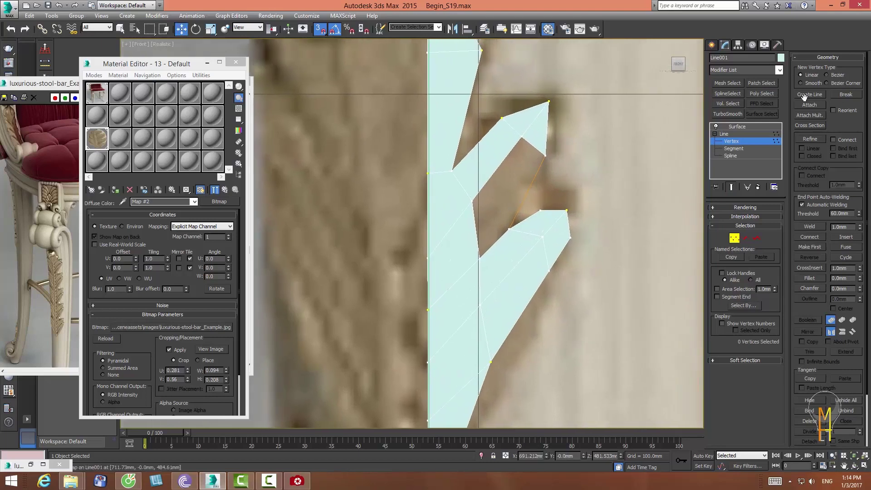
{"action": "left_click", "coordinate": [452, 170]}
{"action": "left_click", "coordinate": [472, 200]}
{"action": "left_click", "coordinate": [509, 228]}
{"action": "right_click", "coordinate": [508, 228]}
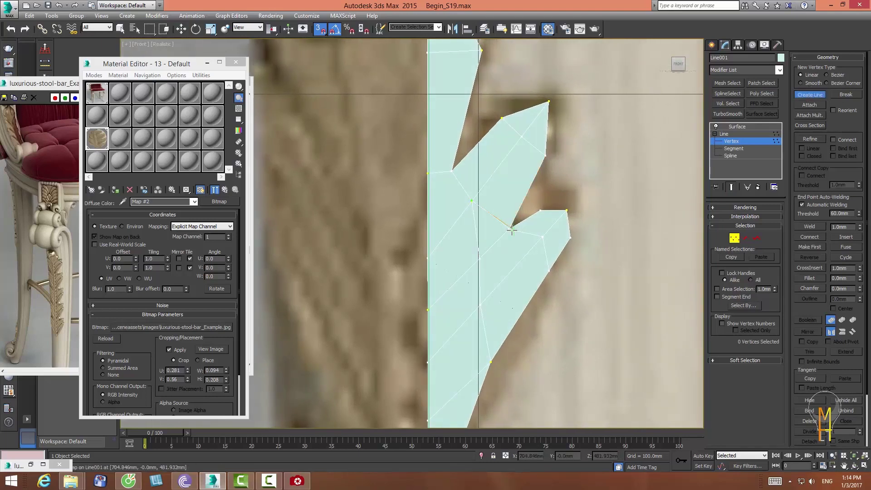
{"action": "left_click", "coordinate": [734, 238]}
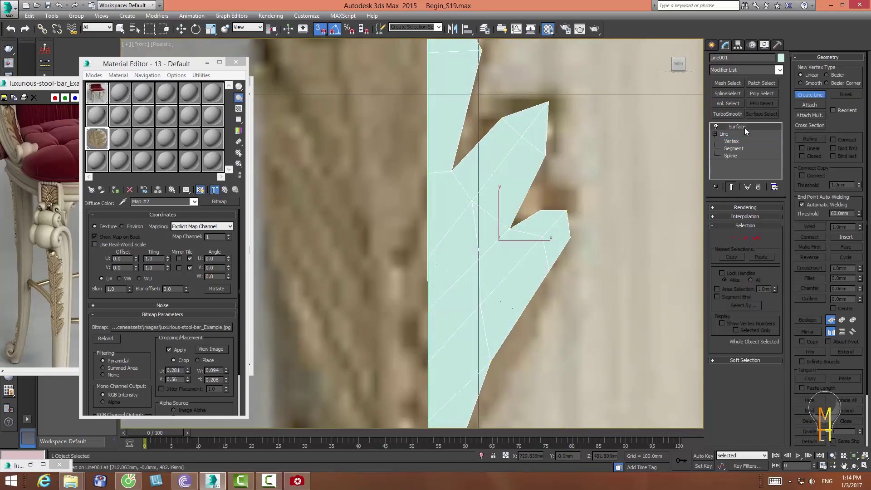
{"action": "left_click", "coordinate": [744, 127]}
{"action": "middle_click_drag", "start_coordinate": [497, 267], "coordinate": [505, 237]}
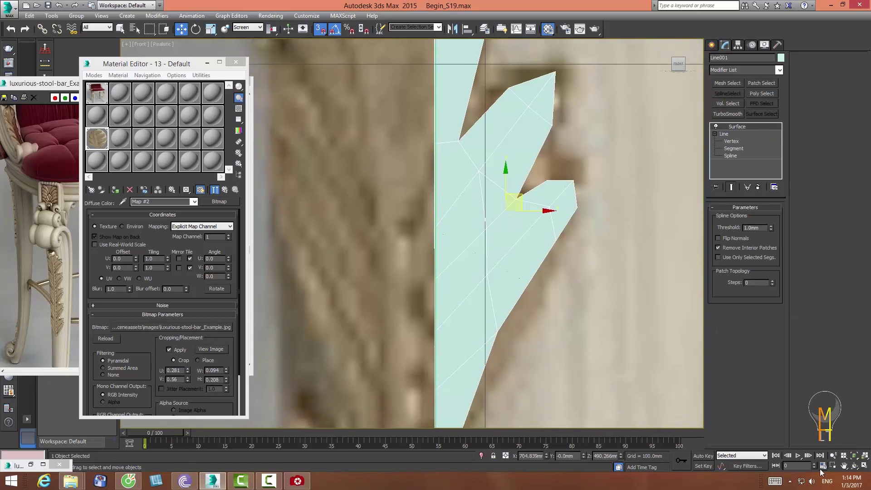
{"action": "mouse_move", "coordinate": [507, 207]}
{"action": "middle_mouse_down"}
{"action": "mouse_move", "coordinate": [539, 247]}
{"action": "mouse_move", "coordinate": [505, 210]}
{"action": "middle_mouse_up"}
- Turn off snapping, color the leaf shape blue and show Edged Faces
{"action": "left_click", "coordinate": [320, 29]}
{"action": "scroll", "coordinate": [530, 225], "scroll_direction": "down", "scroll_amount": 5}
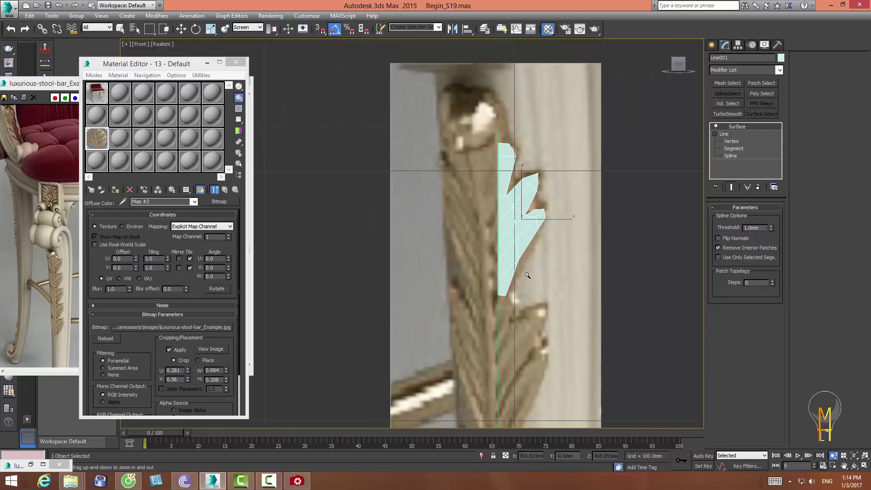
{"action": "middle_click_drag", "start_coordinate": [525, 226], "coordinate": [521, 229]}
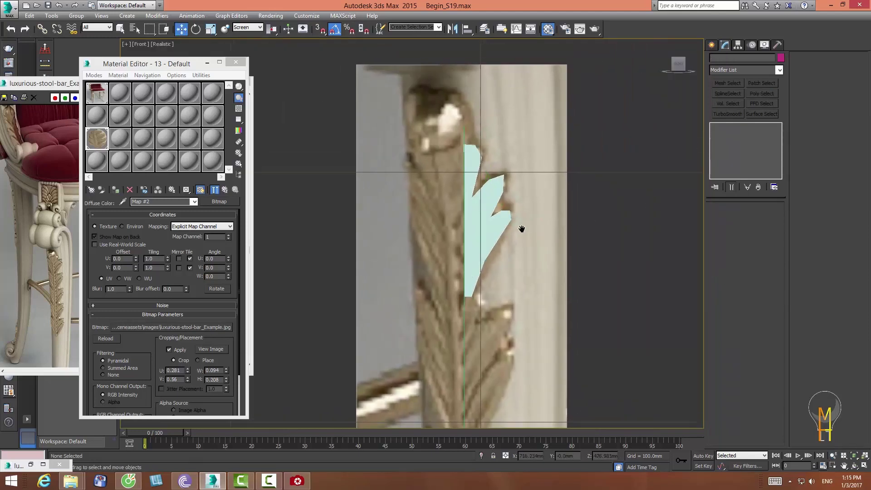
{"action": "left_click", "coordinate": [781, 58]}
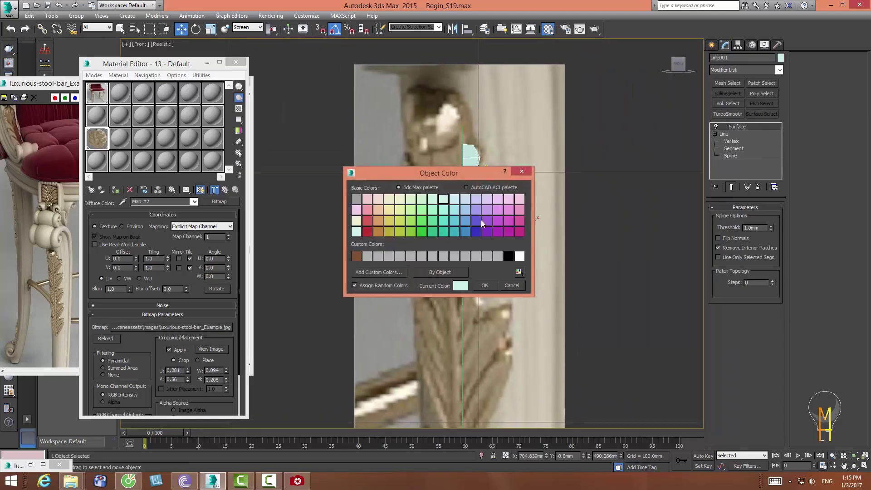
{"action": "left_click", "coordinate": [443, 199]}
{"action": "left_click", "coordinate": [494, 283]}
{"action": "left_click", "coordinate": [614, 304]}
{"action": "left_click", "coordinate": [483, 237]}
{"action": "key", "text": "F4"}
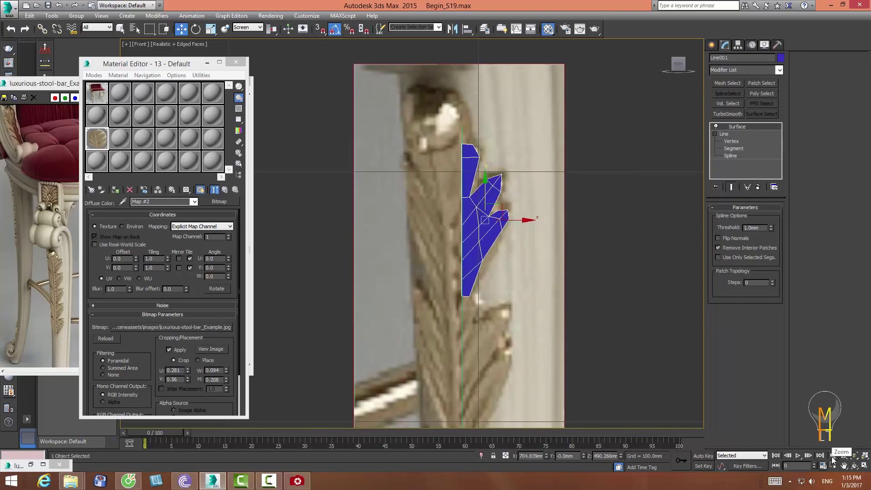
- Close the Material Editor and add an Edit Poly modifier from the Modifier List
{"action": "scroll", "coordinate": [467, 228], "scroll_direction": "up", "scroll_amount": 2}
{"action": "scroll", "coordinate": [467, 227], "scroll_direction": "up", "scroll_amount": 1}
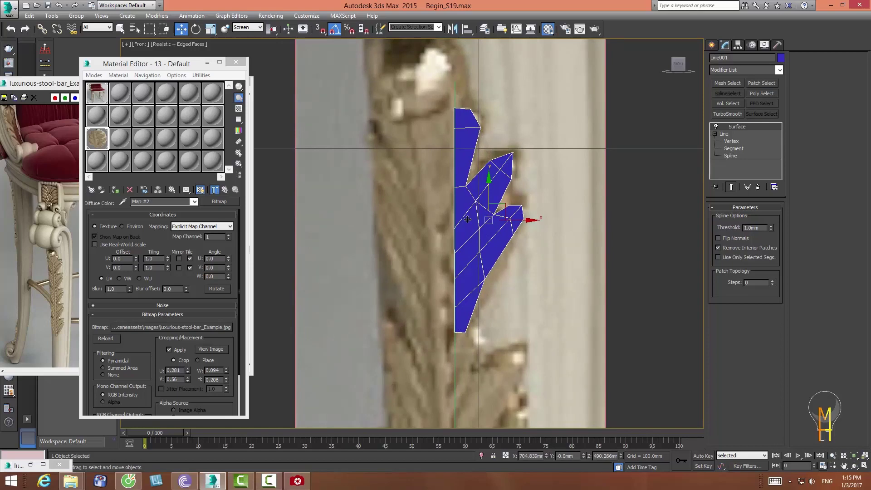
{"action": "left_click", "coordinate": [240, 64]}
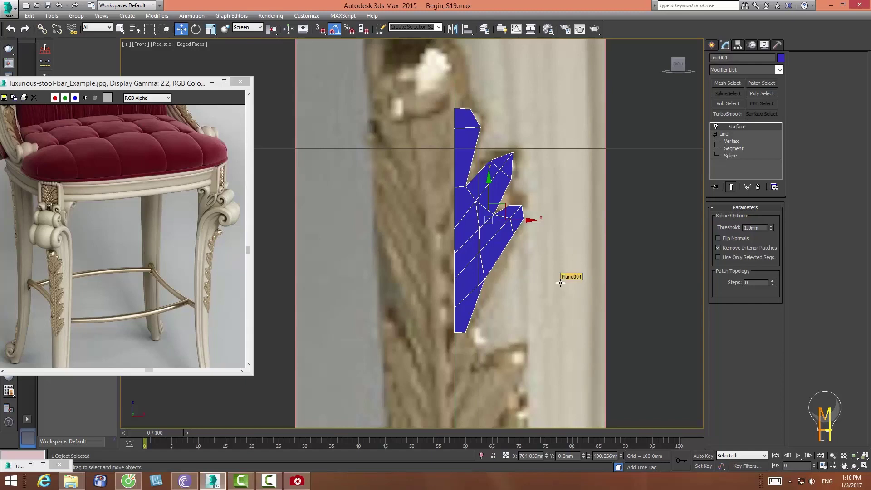
{"action": "left_click", "coordinate": [750, 69]}
{"action": "scroll", "coordinate": [753, 124], "scroll_direction": "down", "scroll_amount": 5}
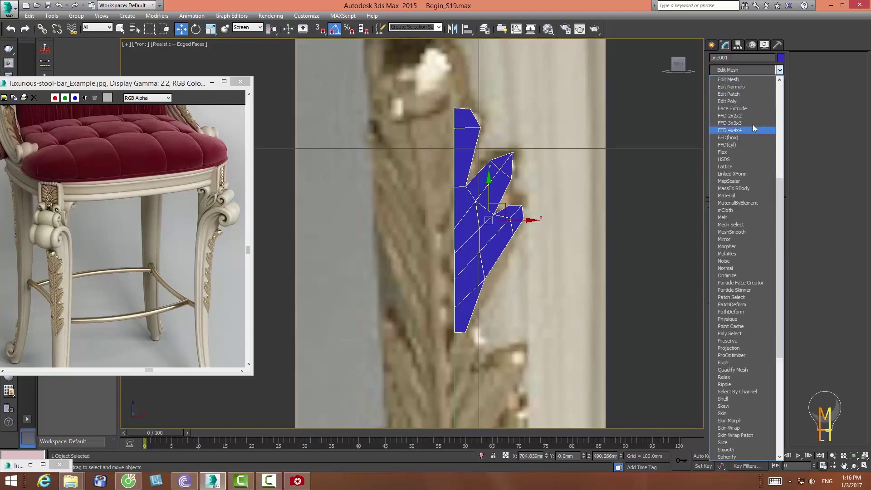
{"action": "left_click", "coordinate": [735, 102]}
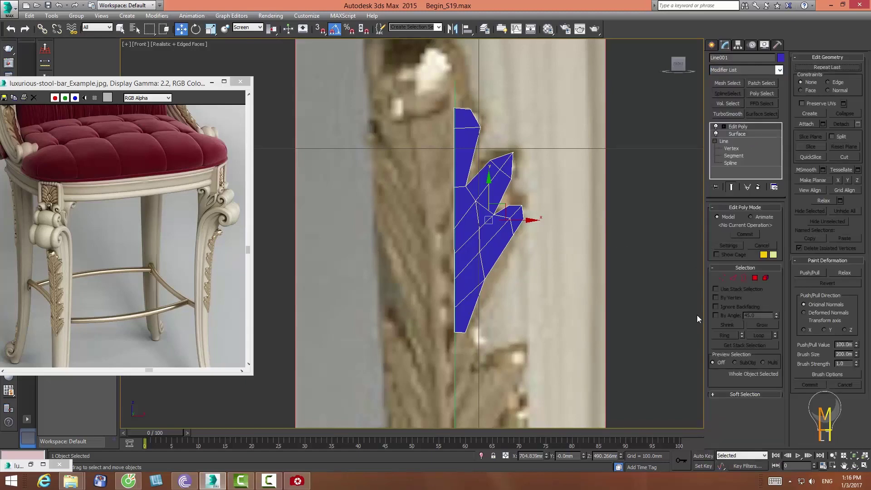
- Select the inner edge loop through the upper lobes and chamfer it by about 1.497mm
{"action": "left_click", "coordinate": [732, 277]}
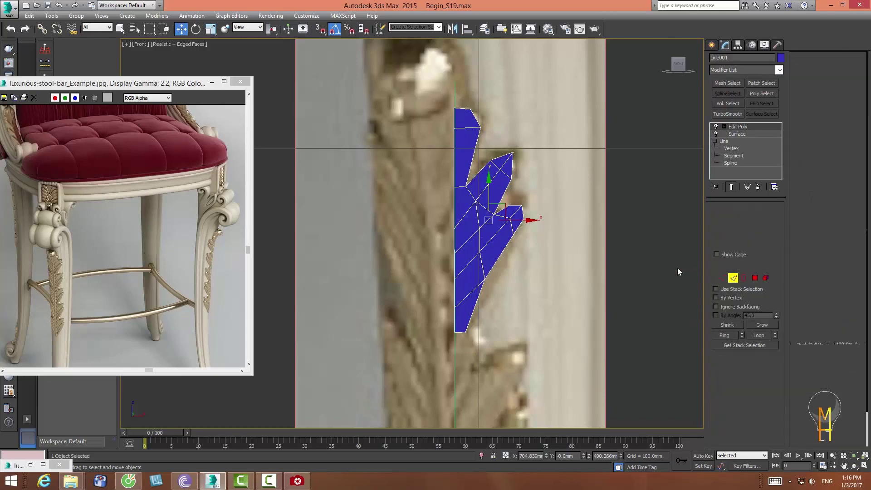
{"action": "left_click", "coordinate": [492, 237]}
{"action": "left_click", "coordinate": [484, 193], "text": "ctrl"}
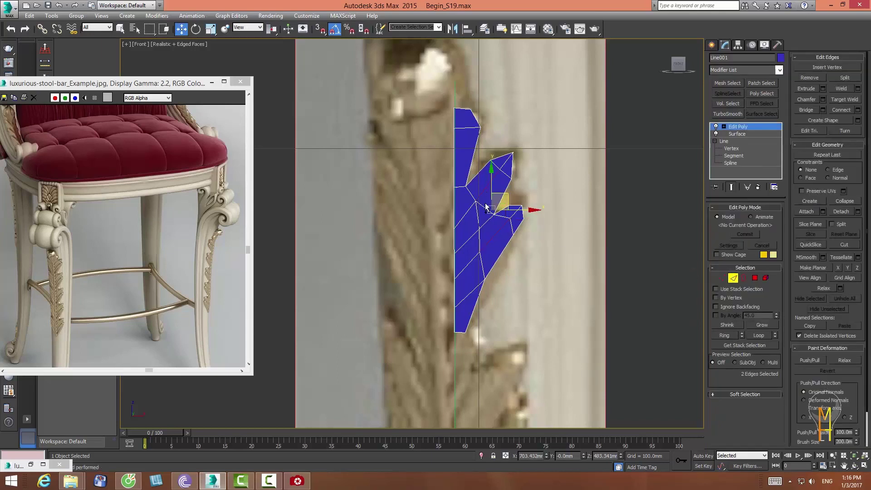
{"action": "left_click", "coordinate": [470, 294], "text": "ctrl"}
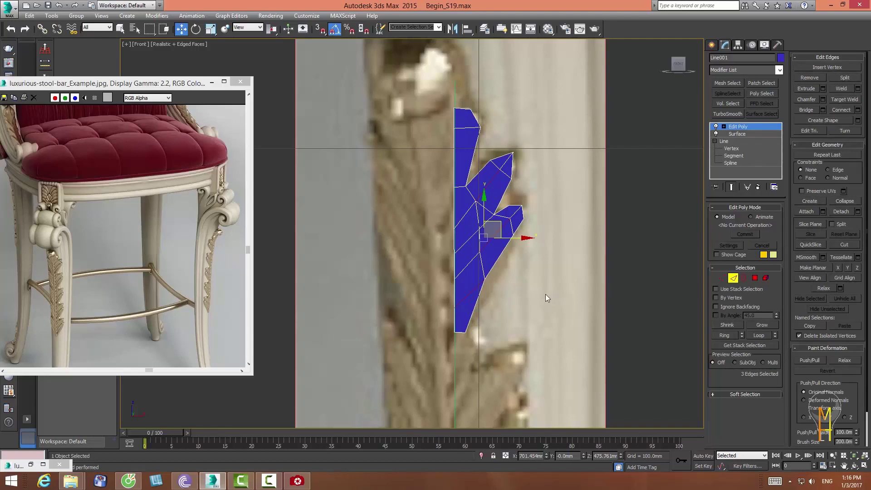
{"action": "key", "text": "ctrl+z"}
{"action": "left_click", "coordinate": [762, 336]}
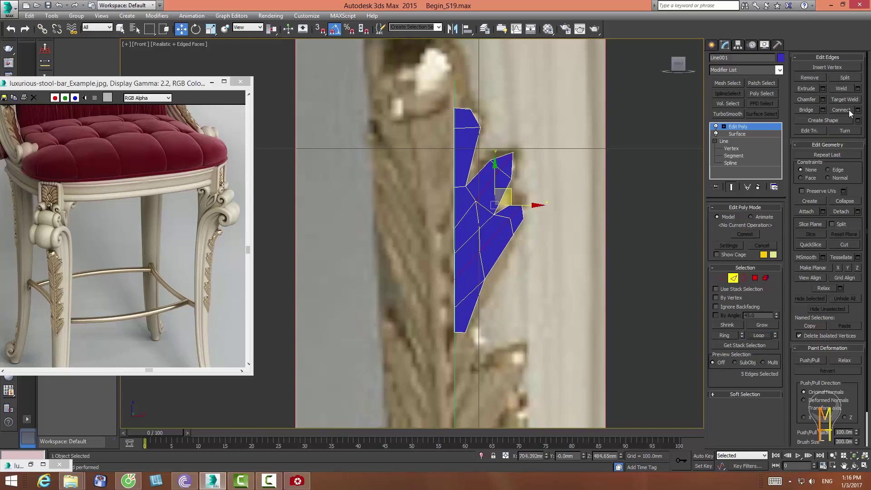
{"action": "left_click", "coordinate": [822, 99]}
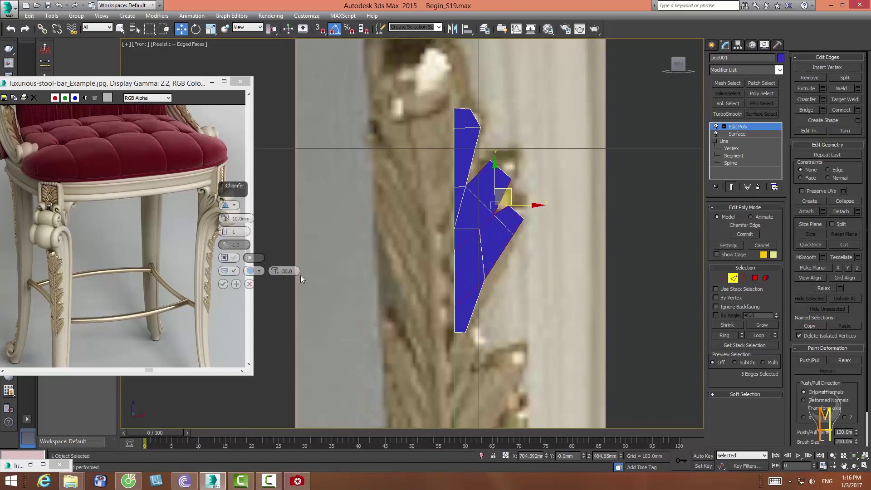
{"action": "left_click_drag", "start_coordinate": [226, 219], "coordinate": [233, 247]}
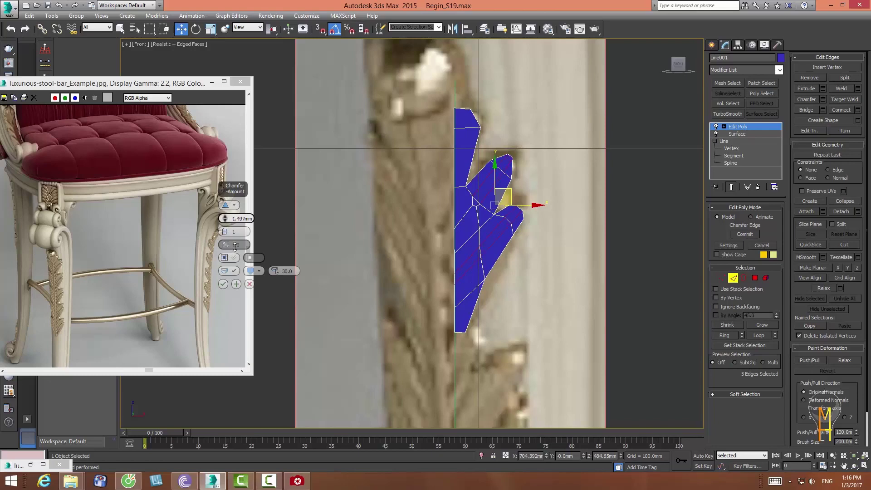
{"action": "left_click", "coordinate": [222, 284]}
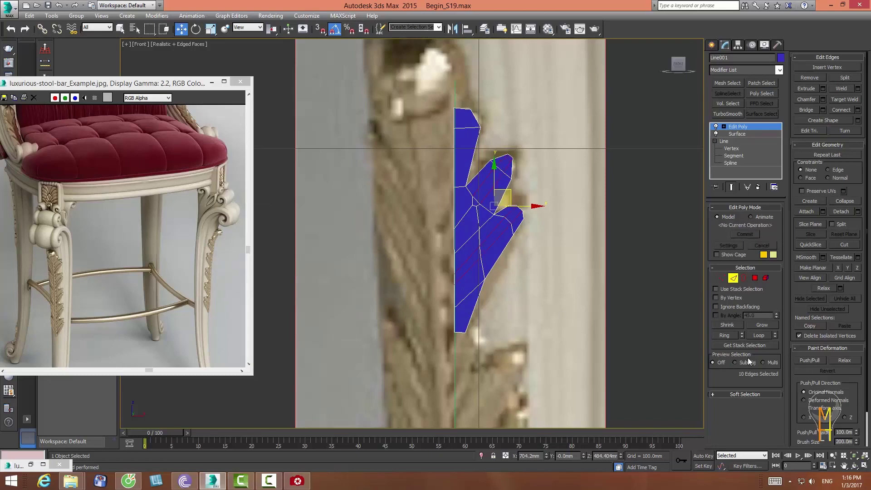
- Insert a vertex on the leaf's left edge
{"action": "scroll", "coordinate": [485, 263], "scroll_direction": "up", "scroll_amount": 2}
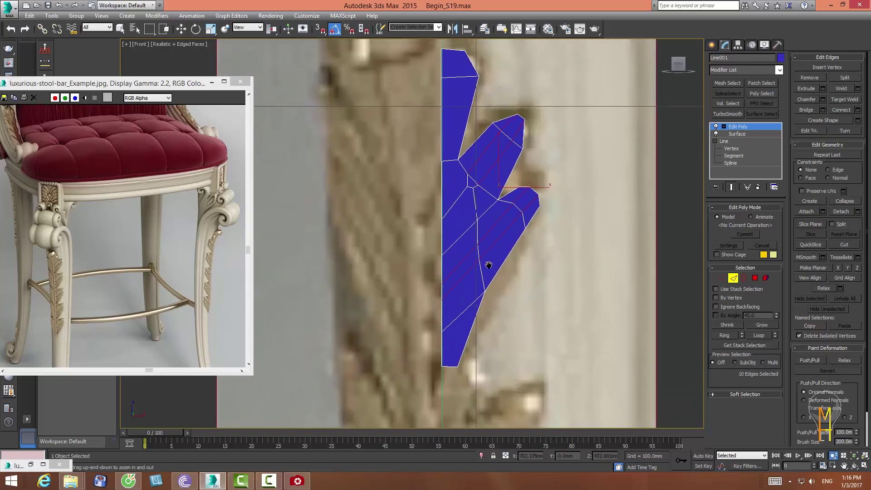
{"action": "scroll", "coordinate": [486, 263], "scroll_direction": "up", "scroll_amount": 2}
{"action": "scroll", "coordinate": [485, 268], "scroll_direction": "up", "scroll_amount": 1}
{"action": "middle_click_drag", "start_coordinate": [476, 259], "coordinate": [480, 265]}
{"action": "key", "text": "w"}
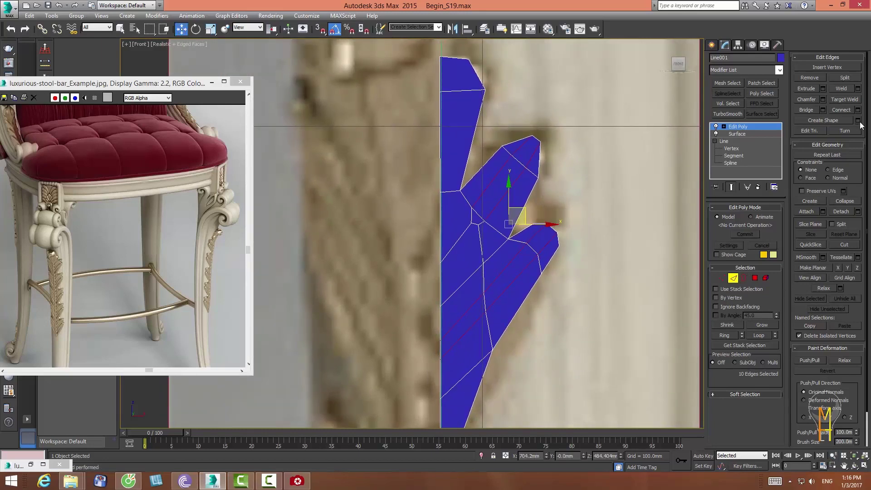
{"action": "left_click", "coordinate": [829, 67]}
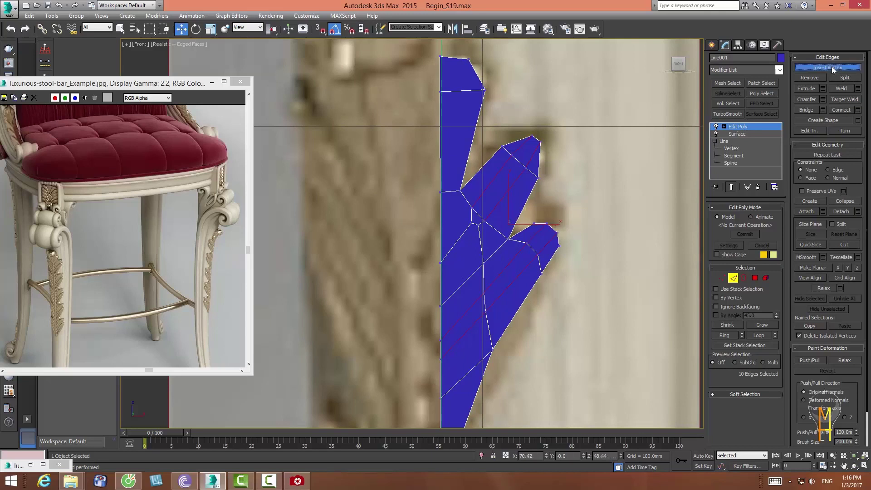
{"action": "left_click", "coordinate": [440, 229]}
{"action": "scroll", "coordinate": [441, 283], "scroll_direction": "down", "scroll_amount": 2}
{"action": "scroll", "coordinate": [447, 338], "scroll_direction": "up", "scroll_amount": 2}
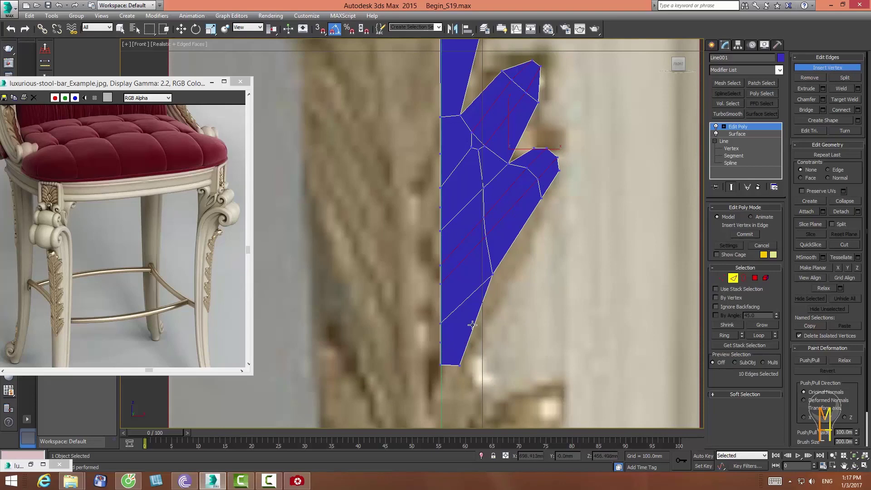
- Connect two vertices near the leaf's lower tip with a new edge
{"action": "left_click", "coordinate": [721, 278]}
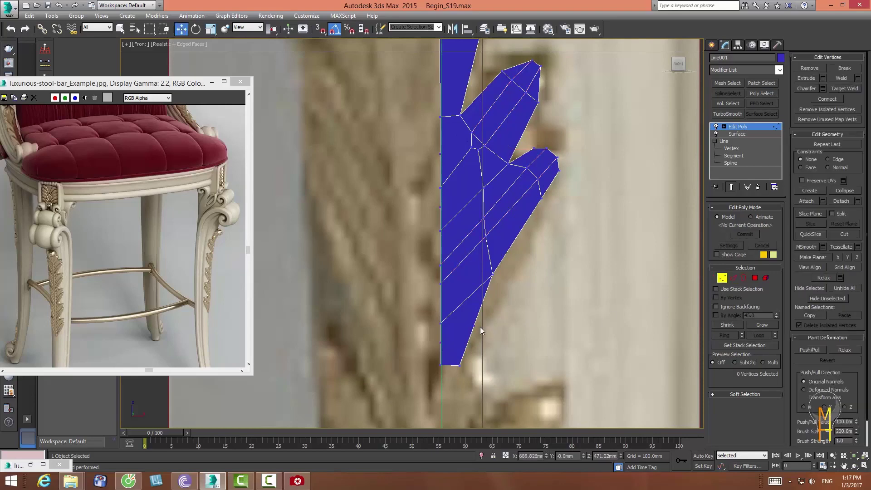
{"action": "left_click_drag", "start_coordinate": [480, 327], "coordinate": [429, 358]}
{"action": "key", "text": "w"}
{"action": "left_click", "coordinate": [467, 334], "text": "alt"}
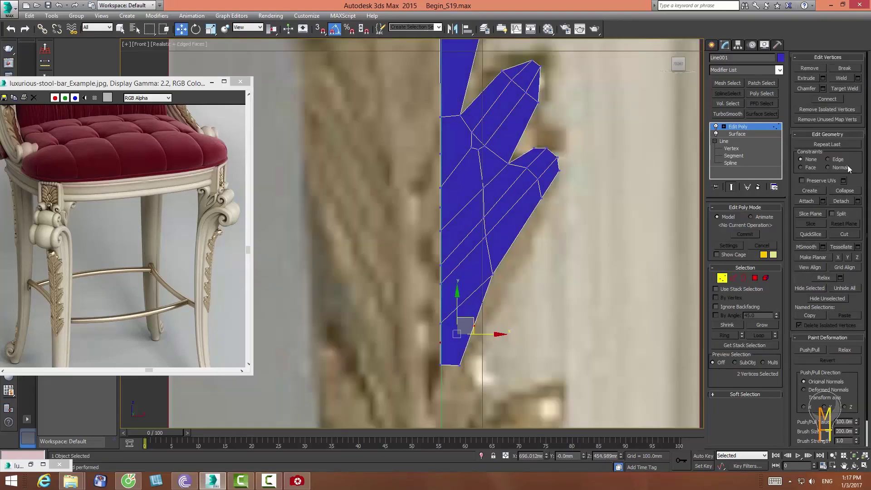
{"action": "left_click", "coordinate": [831, 100]}
- Select and adjust vertices around the inner notch, upper lobe and left edge
{"action": "left_click_drag", "start_coordinate": [472, 134], "coordinate": [436, 158]}
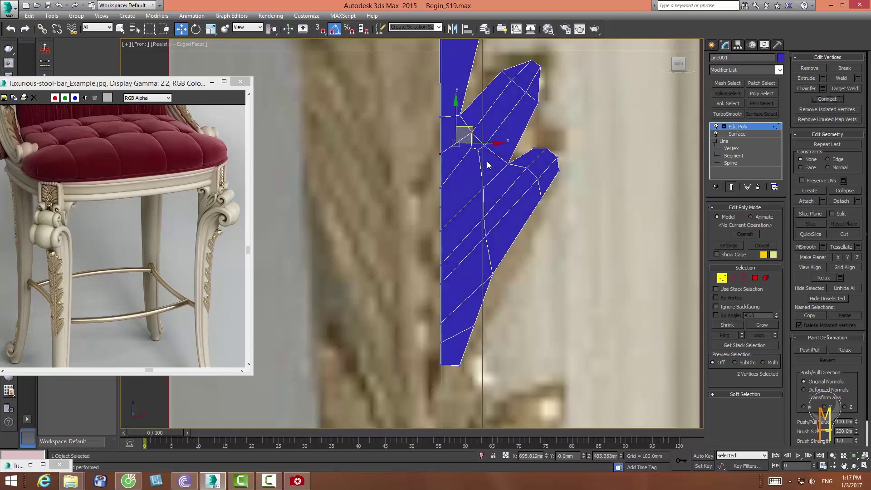
{"action": "left_click", "coordinate": [478, 148]}
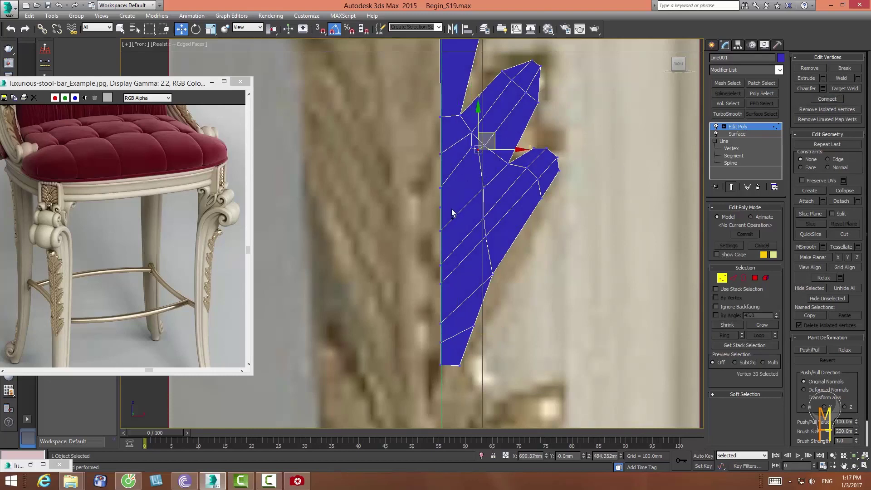
{"action": "left_click", "coordinate": [440, 207], "text": "ctrl"}
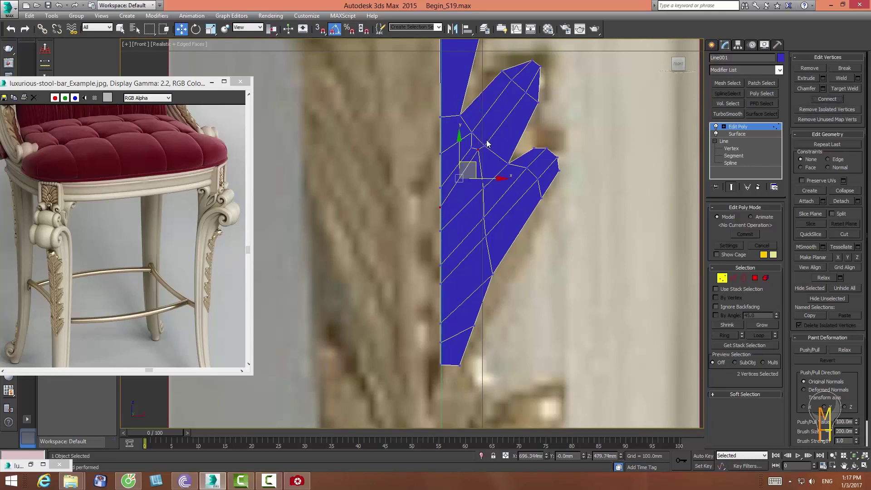
{"action": "left_click_drag", "start_coordinate": [487, 143], "coordinate": [467, 167]}
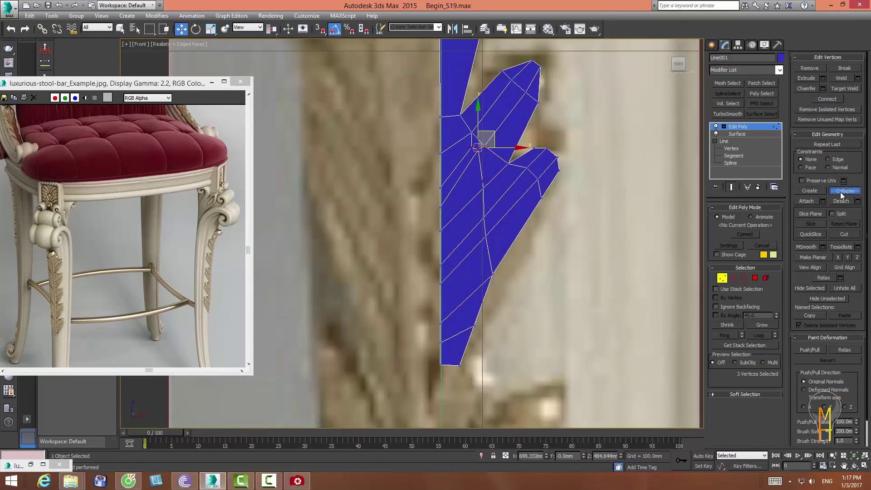
{"action": "left_click", "coordinate": [510, 194]}
{"action": "left_click_drag", "start_coordinate": [425, 179], "coordinate": [454, 220]}
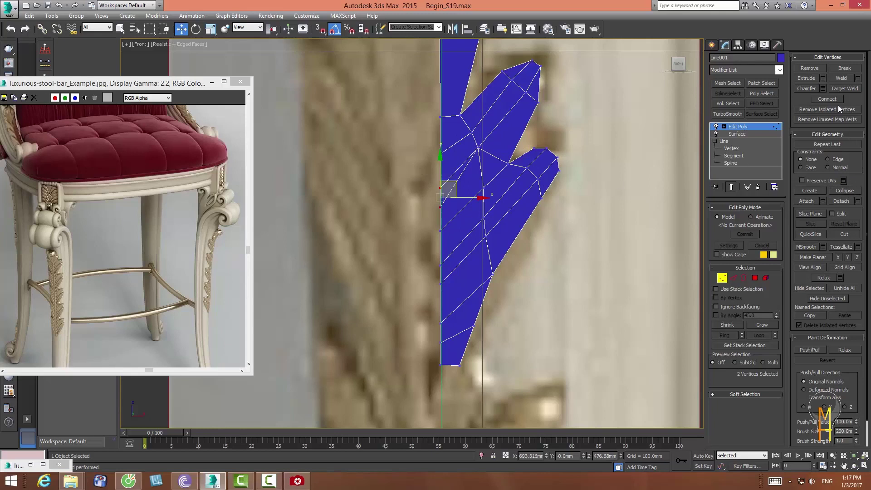
{"action": "left_click", "coordinate": [471, 132]}
{"action": "left_click", "coordinate": [477, 146]}
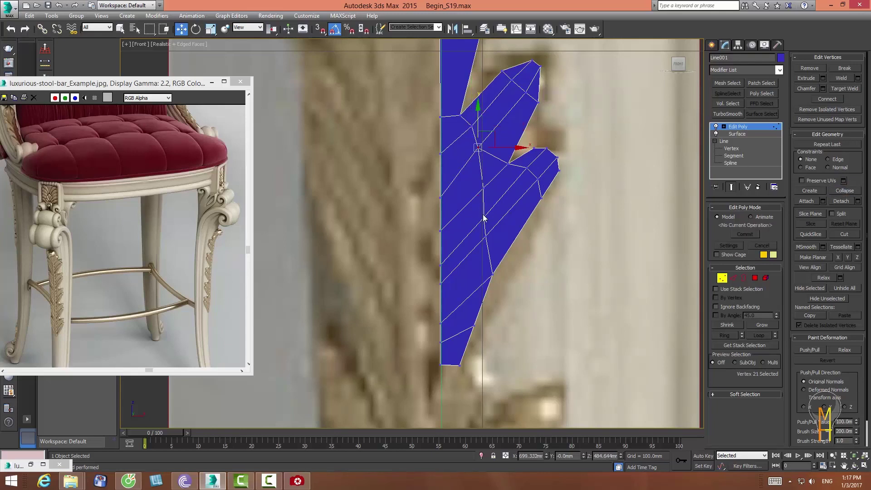
{"action": "middle_click_drag", "start_coordinate": [477, 147], "coordinate": [476, 137]}
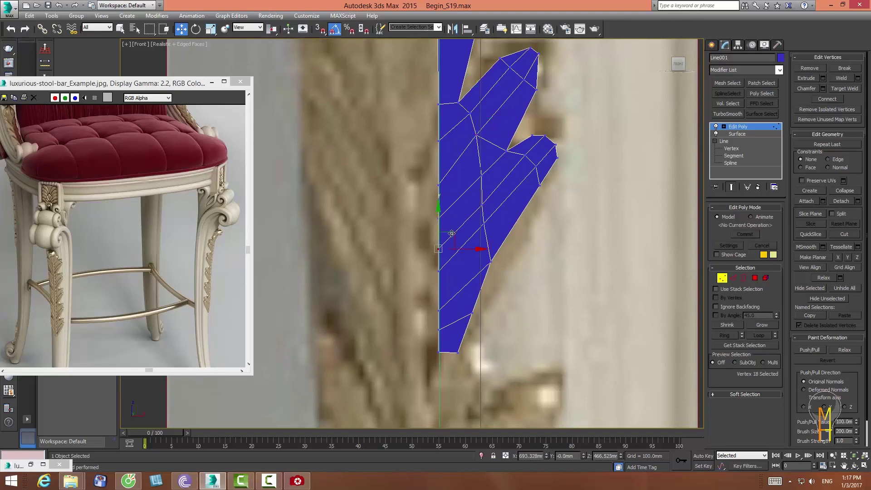
- Select and adjust vertices along the left and lower edges
{"action": "left_click", "coordinate": [438, 272]}
{"action": "left_click", "coordinate": [521, 261]}
{"action": "left_click", "coordinate": [438, 329]}
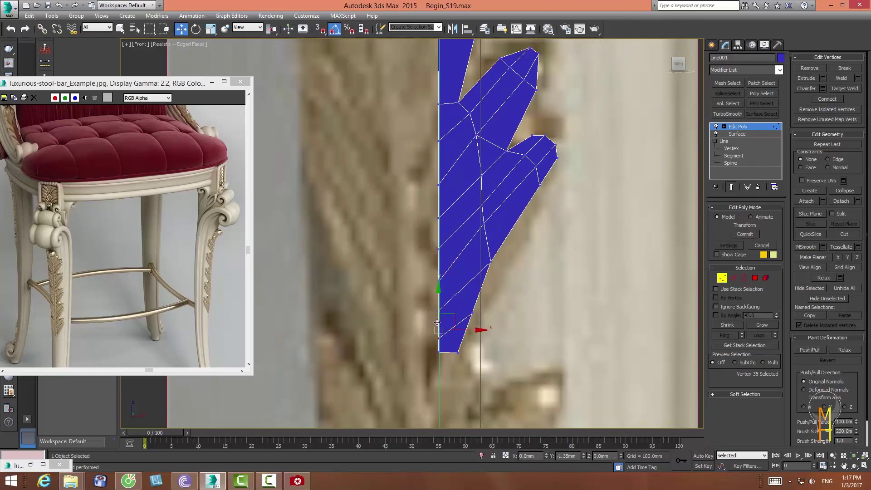
{"action": "left_click", "coordinate": [487, 319]}
{"action": "left_click", "coordinate": [534, 200]}
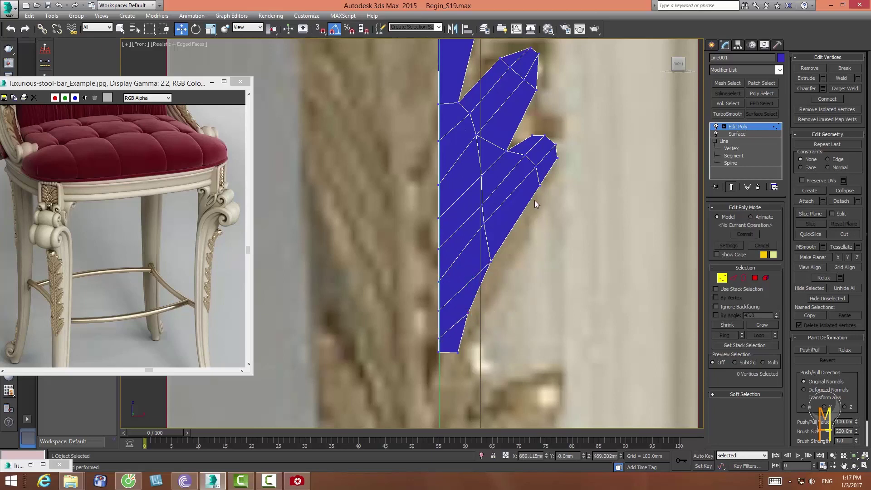
{"action": "middle_click_drag", "start_coordinate": [534, 200], "coordinate": [537, 289]}
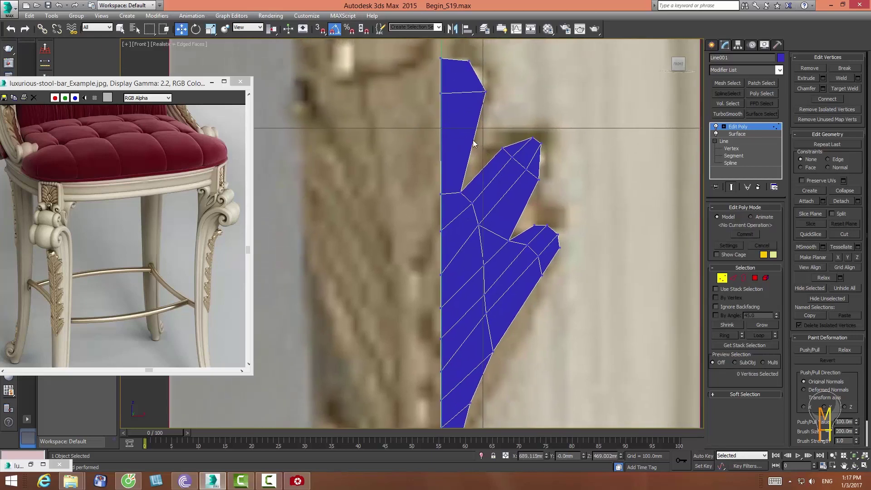
- Connect two upper-left edges of the half leaf with a new edge
{"action": "left_click", "coordinate": [736, 277]}
{"action": "left_click", "coordinate": [471, 149]}
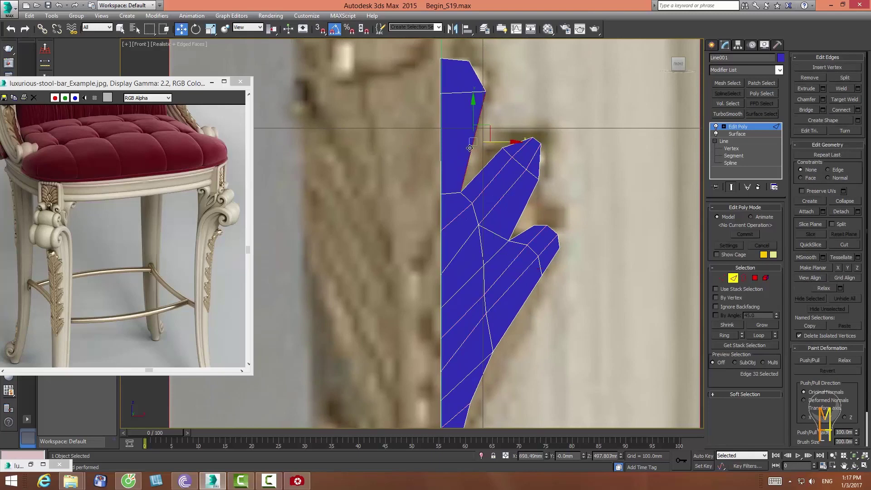
{"action": "left_click", "coordinate": [439, 144], "text": "ctrl"}
{"action": "left_click", "coordinate": [852, 109]}
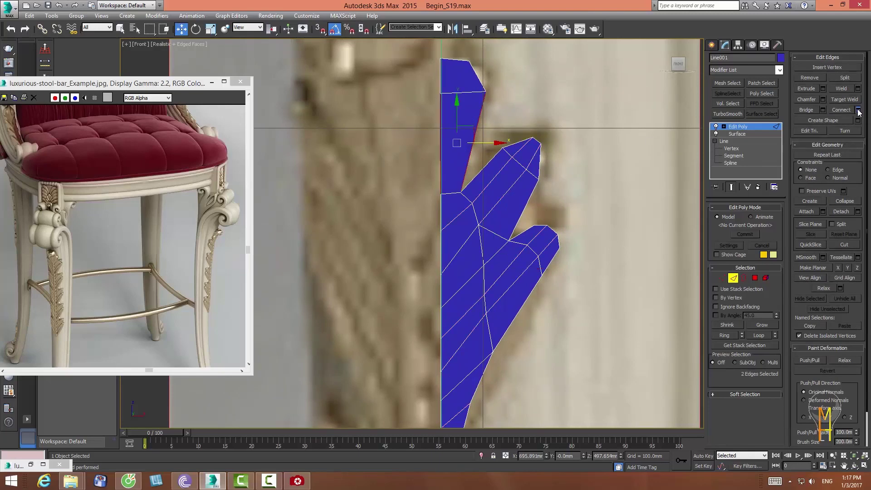
- Select the upper-left corner vertex and a vertex on the leaf's left edge
{"action": "left_click", "coordinate": [722, 278]}
{"action": "left_click", "coordinate": [489, 91]}
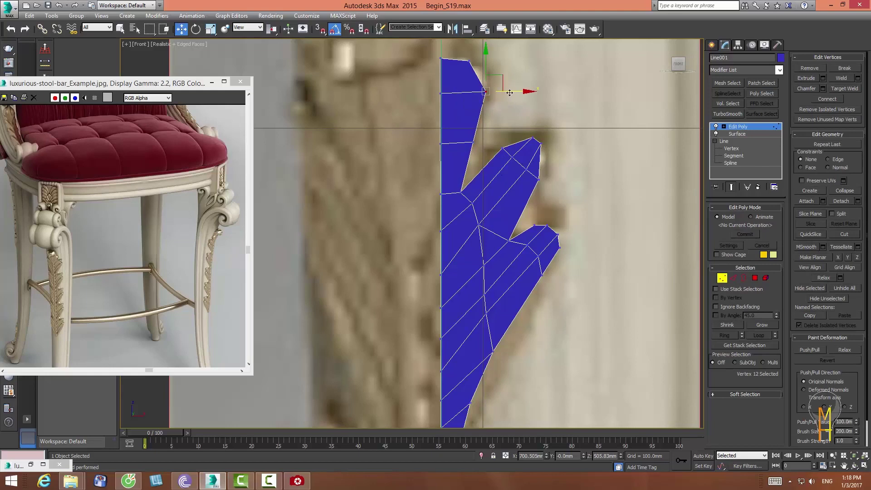
{"action": "left_click", "coordinate": [469, 142]}
{"action": "middle_click_drag", "start_coordinate": [506, 168], "coordinate": [511, 128]}
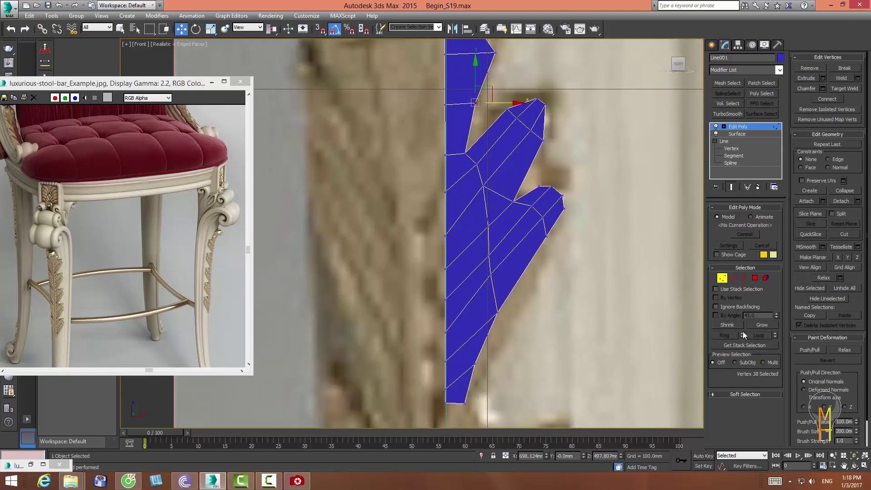
- Ring-select the upper lobe's edges and connect them with Pinch -4, Slide -17
{"action": "left_click", "coordinate": [732, 278]}
{"action": "mouse_move", "coordinate": [463, 72]}
{"action": "middle_mouse_down"}
{"action": "mouse_move", "coordinate": [452, 116]}
{"action": "mouse_move", "coordinate": [434, 119]}
{"action": "middle_mouse_up"}
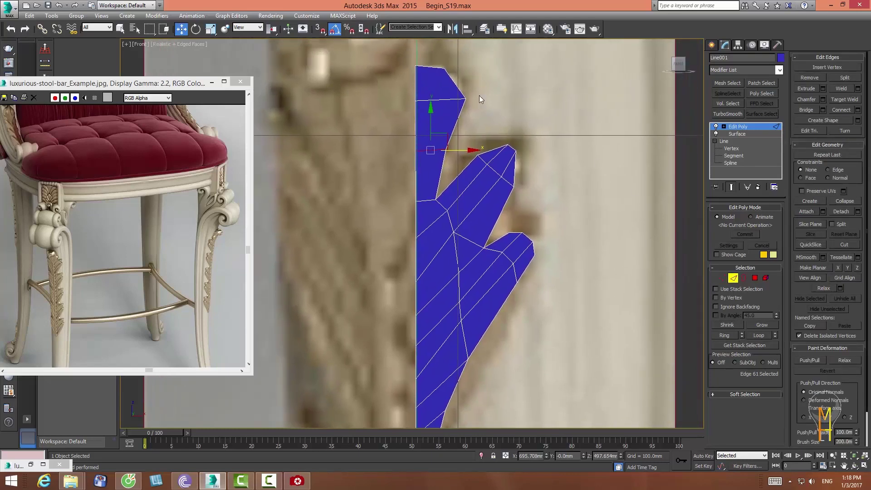
{"action": "middle_click_drag", "start_coordinate": [479, 95], "coordinate": [484, 126]}
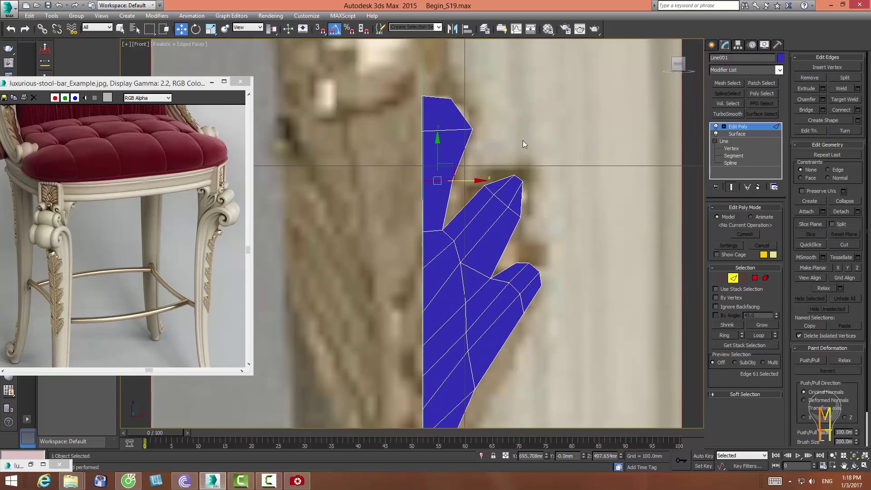
{"action": "left_click", "coordinate": [436, 129], "text": "ctrl"}
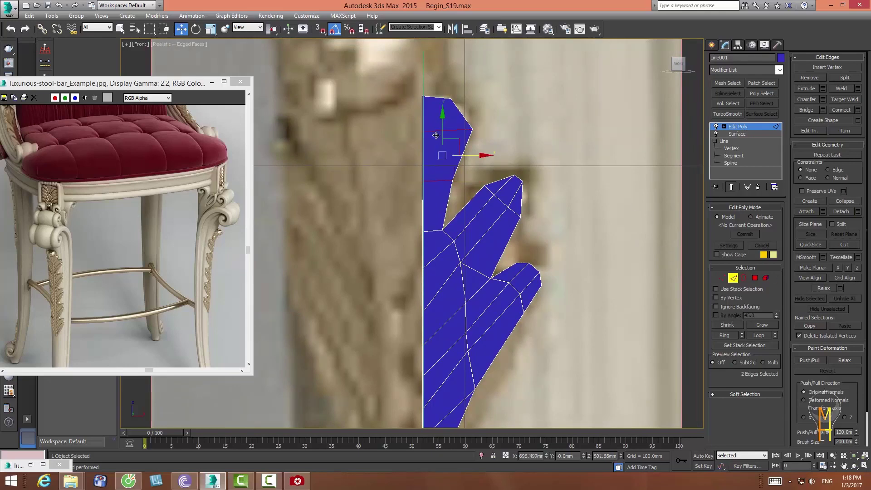
{"action": "left_click", "coordinate": [431, 230], "text": "ctrl"}
{"action": "middle_click_drag", "start_coordinate": [438, 255], "coordinate": [445, 187]}
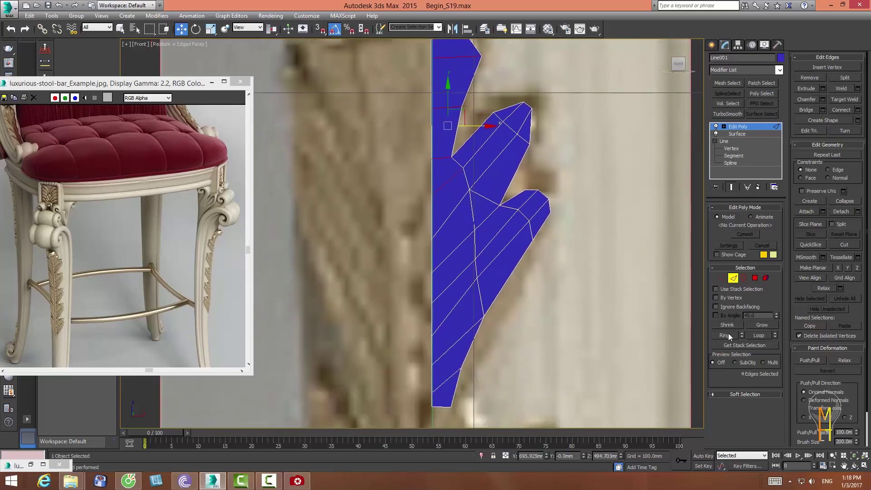
{"action": "left_click", "coordinate": [726, 335]}
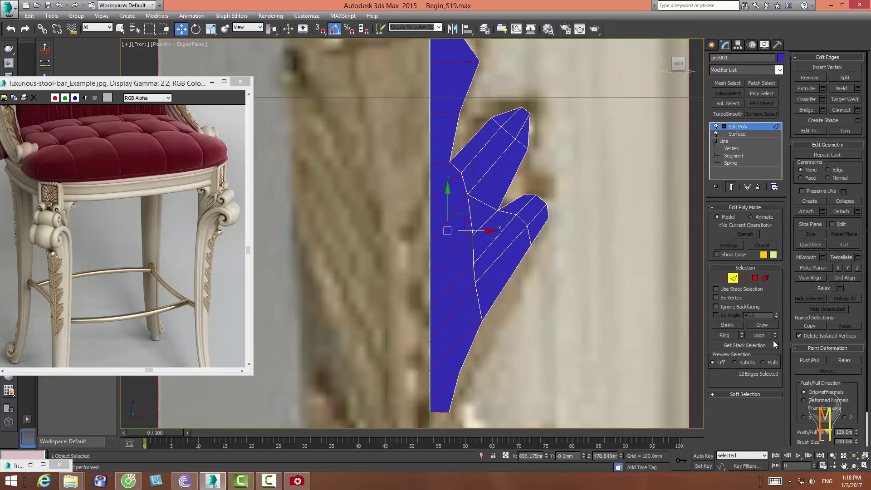
{"action": "left_click", "coordinate": [858, 111]}
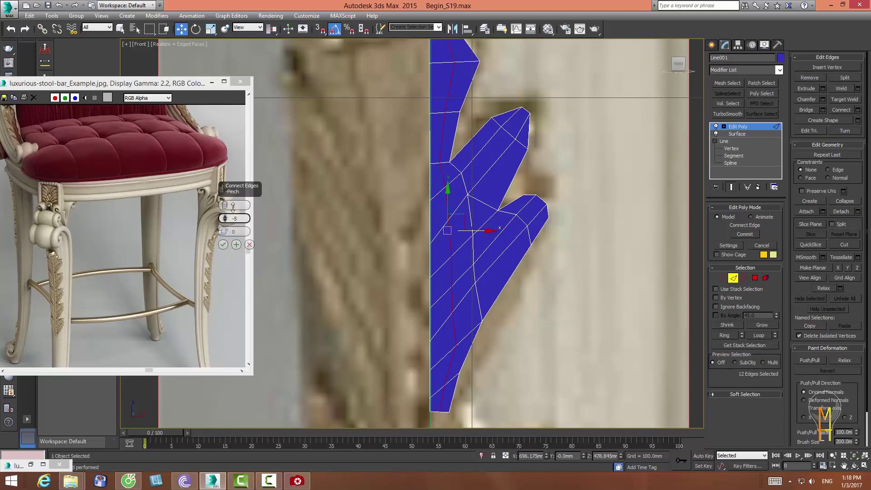
{"action": "left_click_drag", "start_coordinate": [224, 220], "coordinate": [226, 241]}
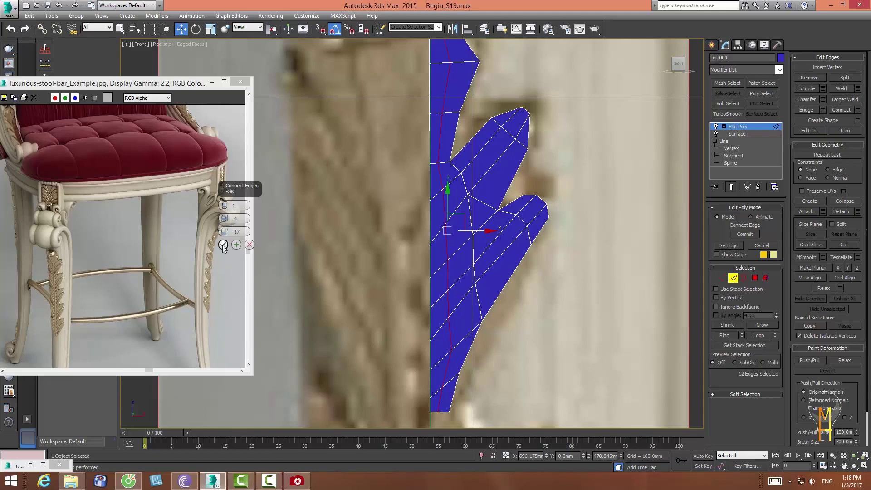
{"action": "left_click", "coordinate": [223, 245]}
{"action": "middle_click_drag", "start_coordinate": [455, 41], "coordinate": [442, 146]}
{"action": "key", "text": "1"}
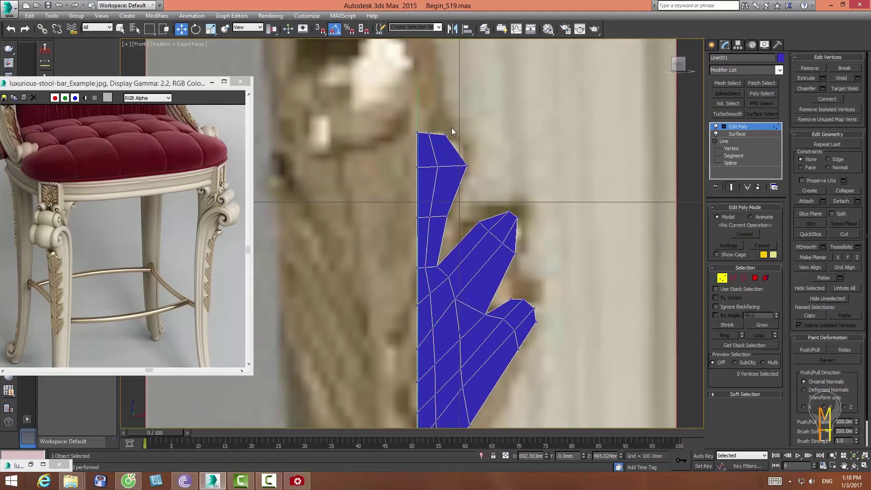
- Raise the topmost vertex of the half leaf slightly
{"action": "left_click_drag", "start_coordinate": [453, 132], "coordinate": [435, 174]}
{"action": "left_click", "coordinate": [428, 132]}
{"action": "left_click_drag", "start_coordinate": [430, 114], "coordinate": [430, 110]}
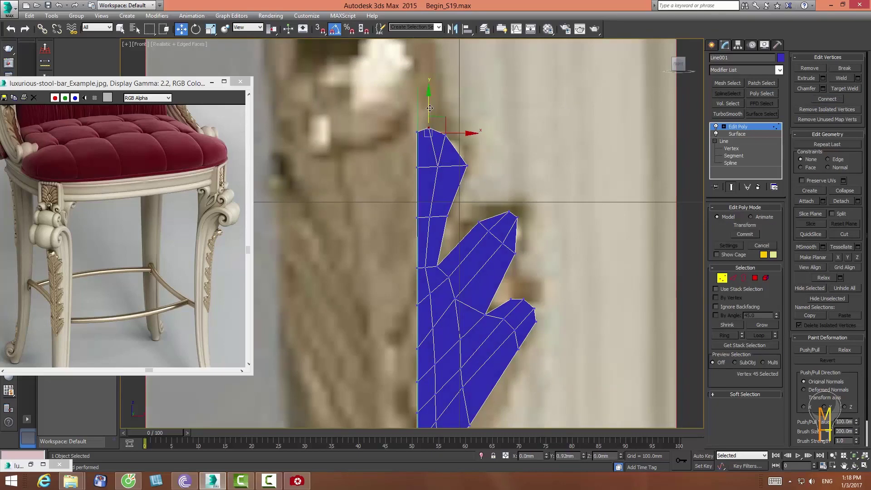
{"action": "left_click", "coordinate": [460, 160]}
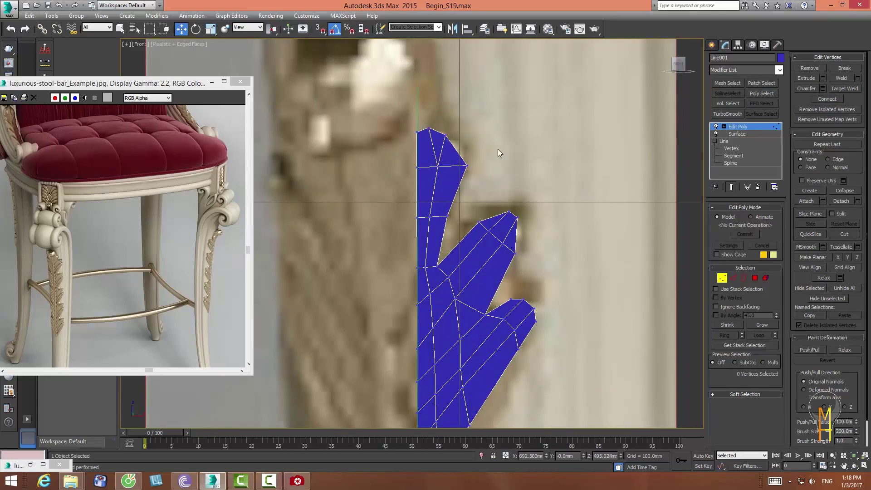
{"action": "left_click_drag", "start_coordinate": [437, 148], "coordinate": [460, 133]}
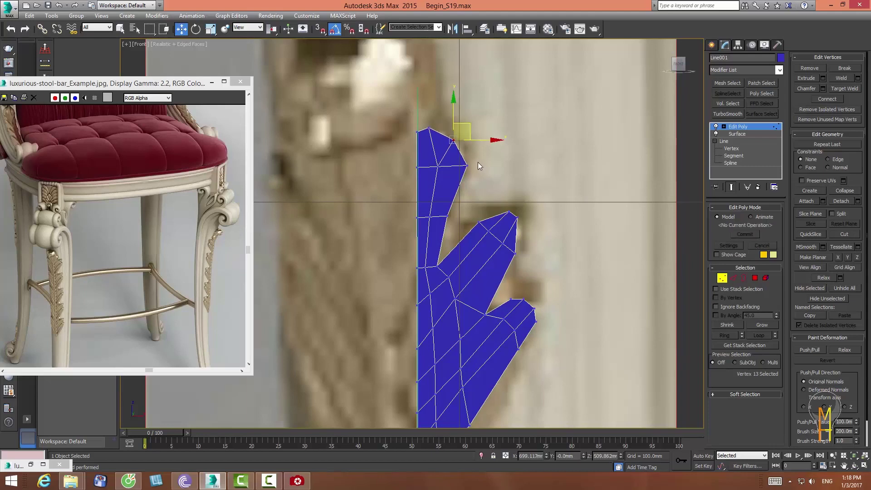
- Nudge the top lobe's right corner vertex and the lower-left vertex near the tip
{"action": "left_click", "coordinate": [477, 162]}
{"action": "middle_click_drag", "start_coordinate": [470, 207], "coordinate": [482, 135]}
{"action": "middle_click_drag", "start_coordinate": [474, 362], "coordinate": [486, 278]}
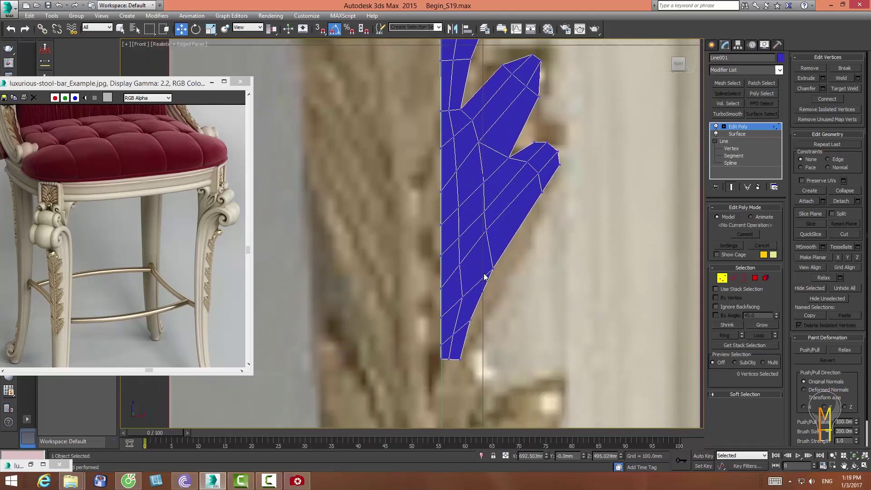
{"action": "left_click", "coordinate": [459, 299]}
{"action": "left_click_drag", "start_coordinate": [481, 297], "coordinate": [477, 297]}
{"action": "middle_click_drag", "start_coordinate": [525, 232], "coordinate": [497, 274]}
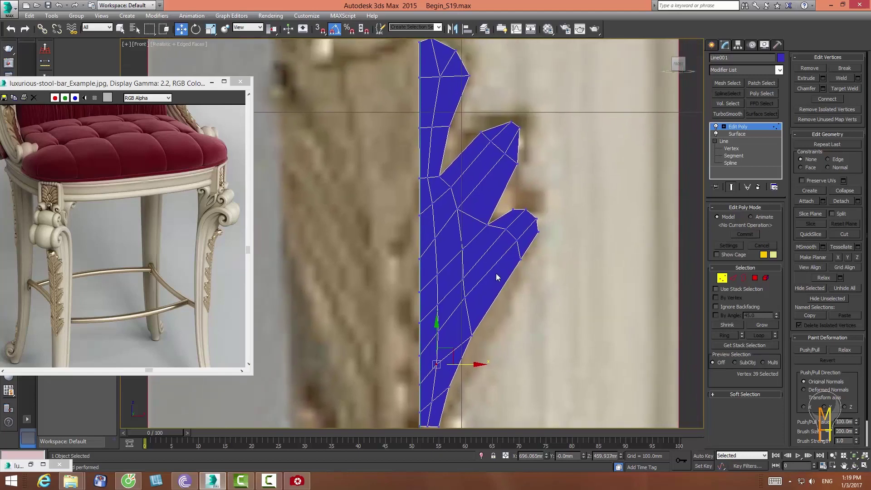
- Exit sub-object editing and bring up the pivot settings for the whole object
{"action": "key", "text": "2"}
{"action": "scroll", "coordinate": [467, 165], "scroll_direction": "down", "scroll_amount": 3}
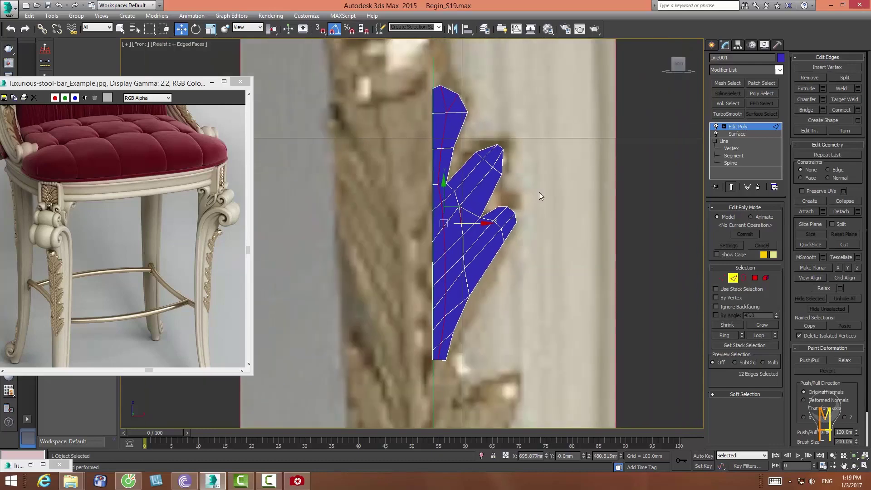
{"action": "left_click", "coordinate": [733, 277]}
{"action": "left_click", "coordinate": [735, 47]}
- Centre the half leaf's pivot on the object with Affect Pivot Only, then turn it off
{"action": "left_click", "coordinate": [747, 102]}
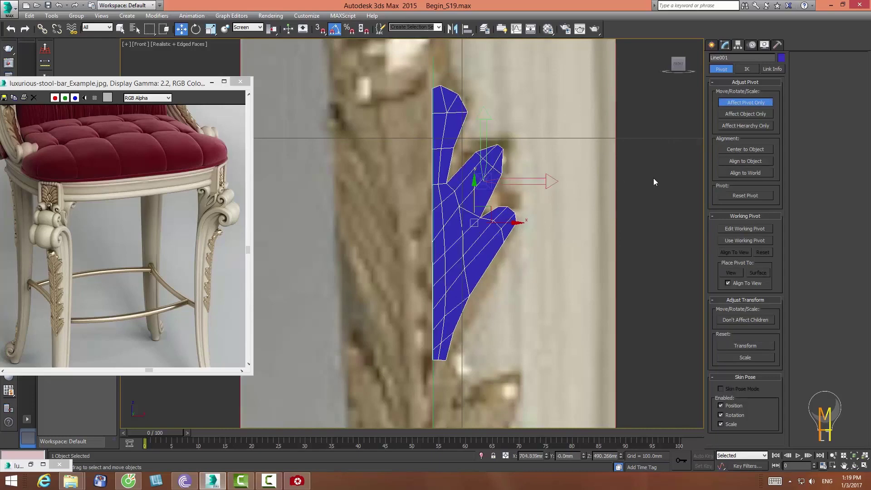
{"action": "left_click", "coordinate": [743, 145]}
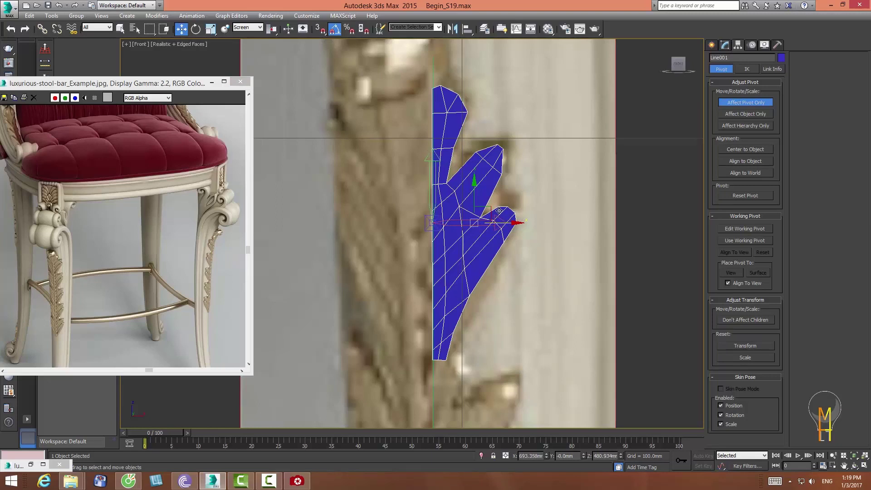
{"action": "left_click", "coordinate": [731, 103]}
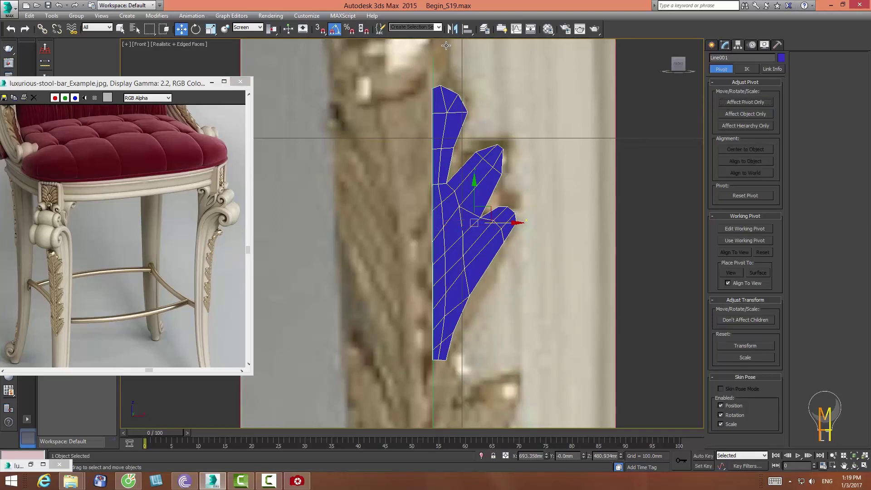
- Mirror the half leaf as an X-axis instance and slide it left to meet the original
{"action": "left_click", "coordinate": [452, 29]}
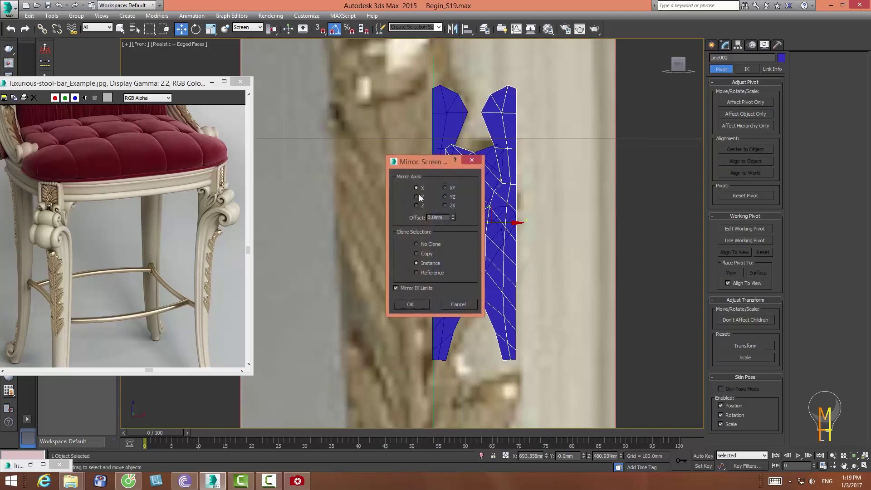
{"action": "left_click_drag", "start_coordinate": [405, 162], "coordinate": [256, 167]}
{"action": "left_click", "coordinate": [267, 210]}
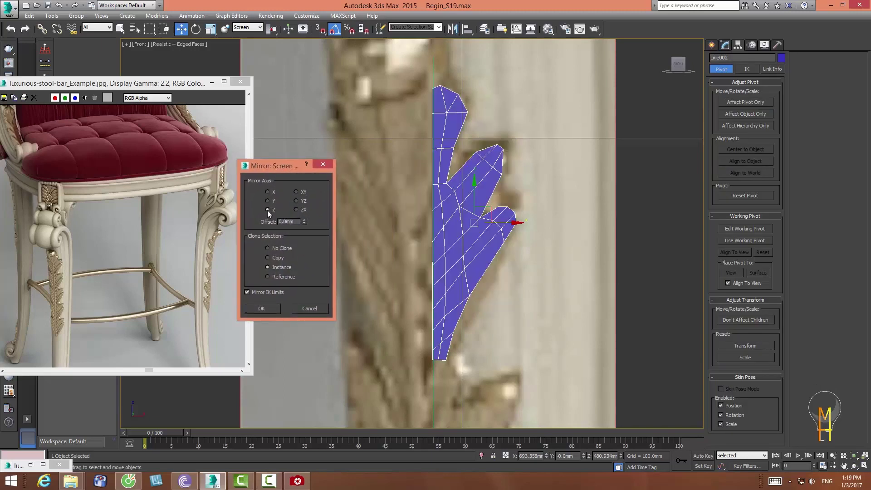
{"action": "left_click", "coordinate": [270, 192]}
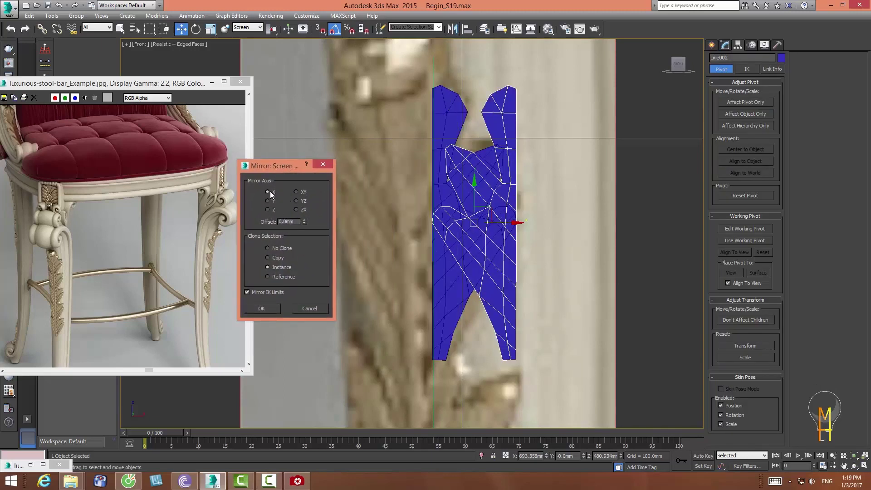
{"action": "left_click", "coordinate": [265, 308]}
{"action": "left_click_drag", "start_coordinate": [510, 222], "coordinate": [427, 224]}
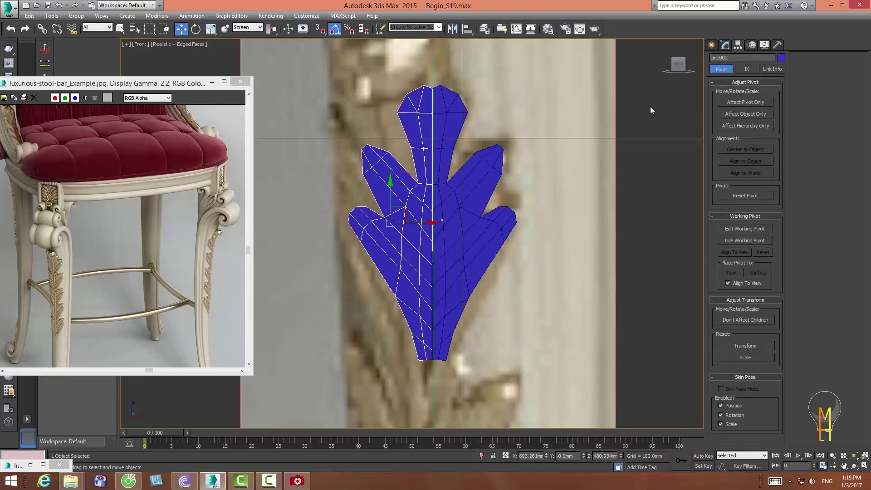
{"action": "left_click", "coordinate": [725, 46]}
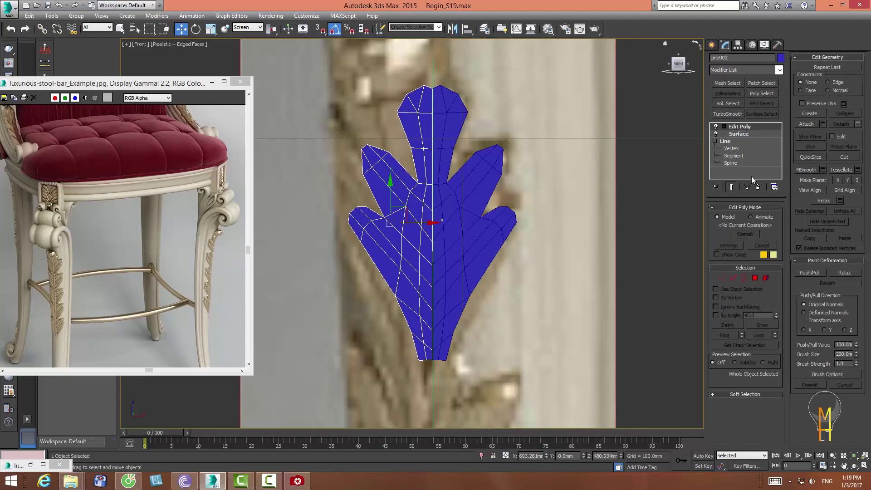
{"action": "right_click", "coordinate": [746, 127]}
{"action": "left_click", "coordinate": [773, 218]}
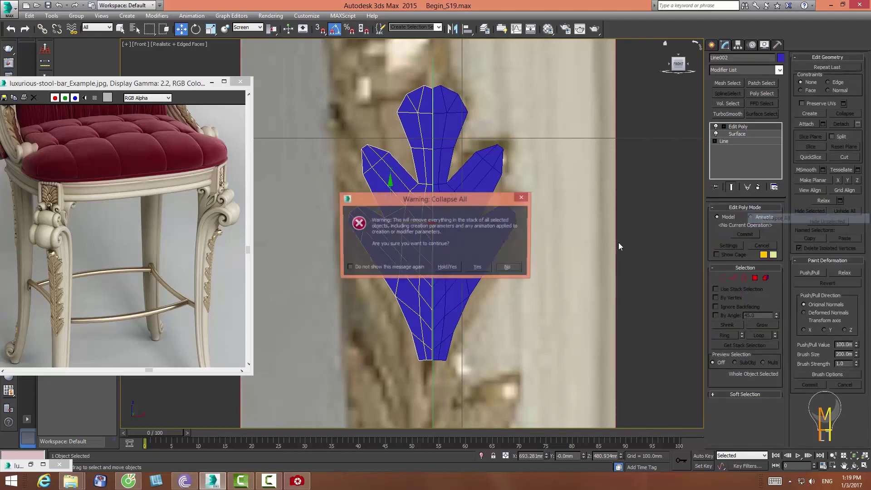
{"action": "left_click", "coordinate": [481, 266]}
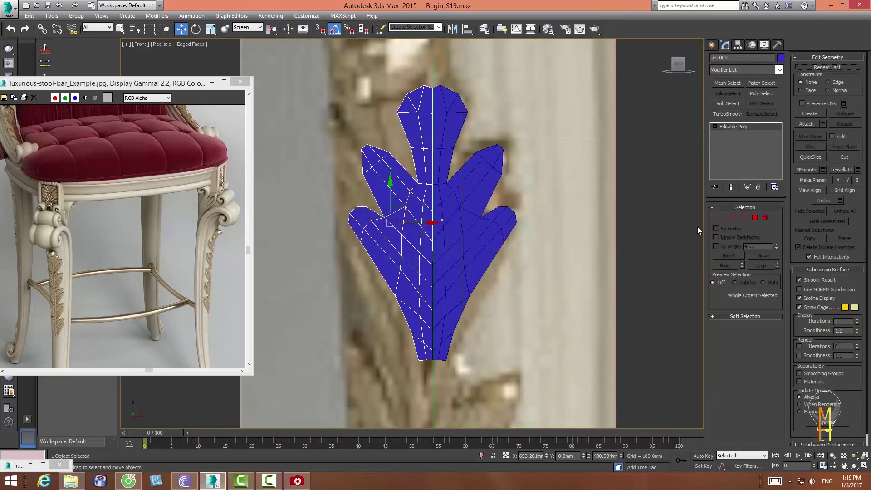
{"action": "left_click", "coordinate": [806, 124]}
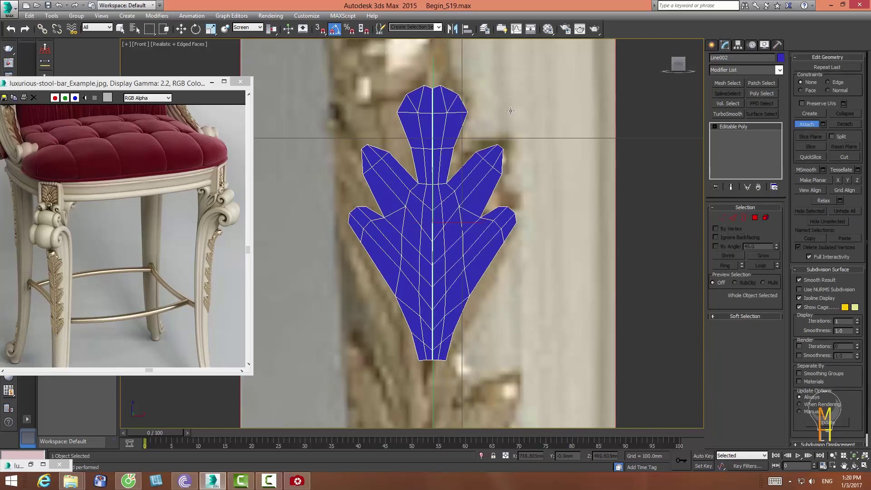
{"action": "left_click", "coordinate": [721, 217]}
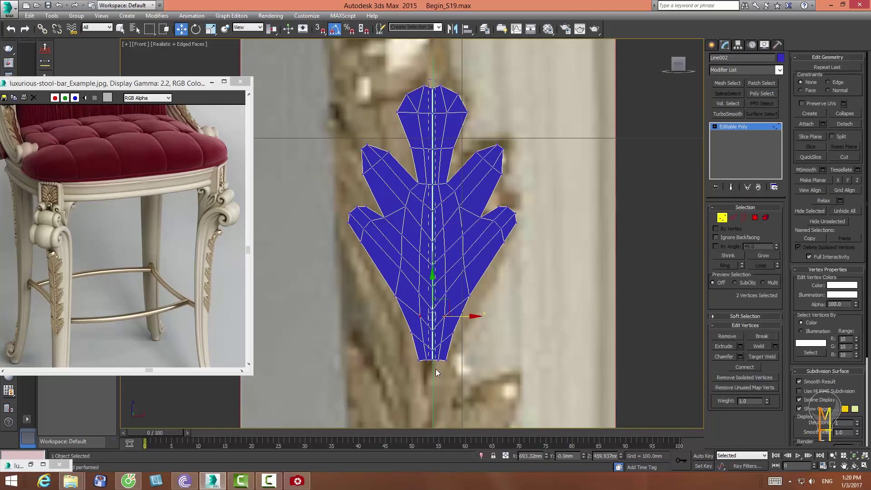
{"action": "key", "text": "alt+l"}
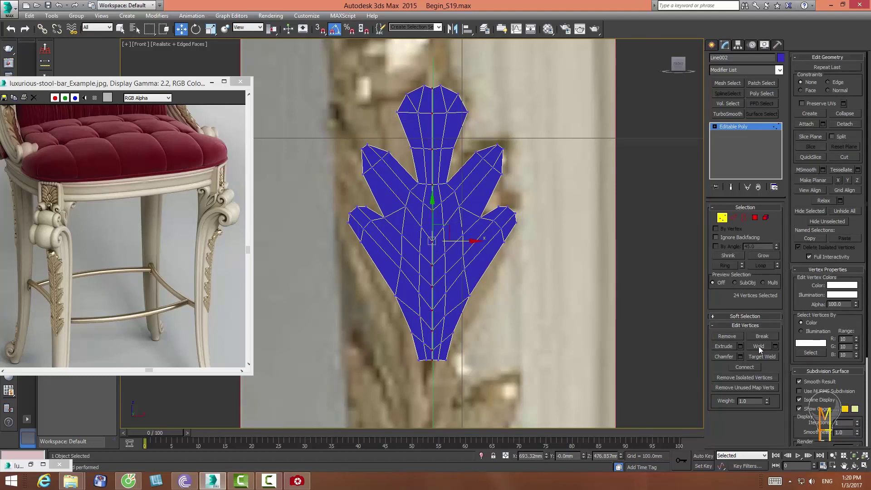
{"action": "left_click", "coordinate": [512, 126]}
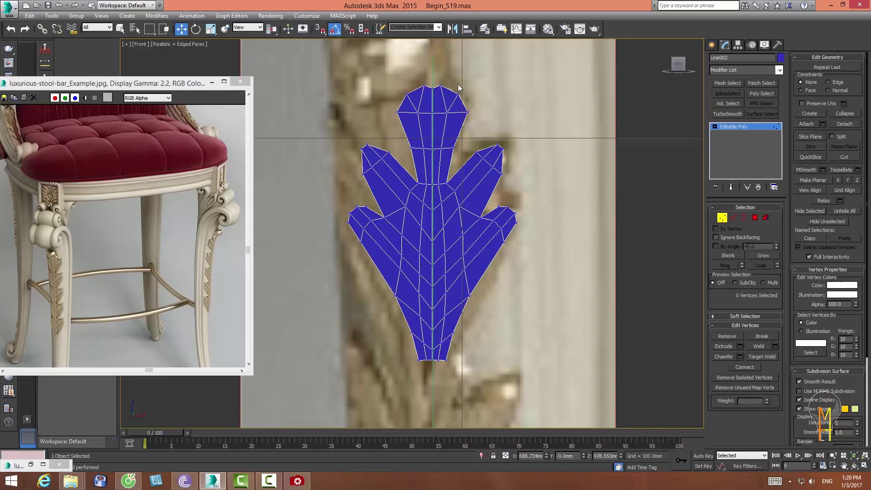
{"action": "left_click", "coordinate": [432, 86]}
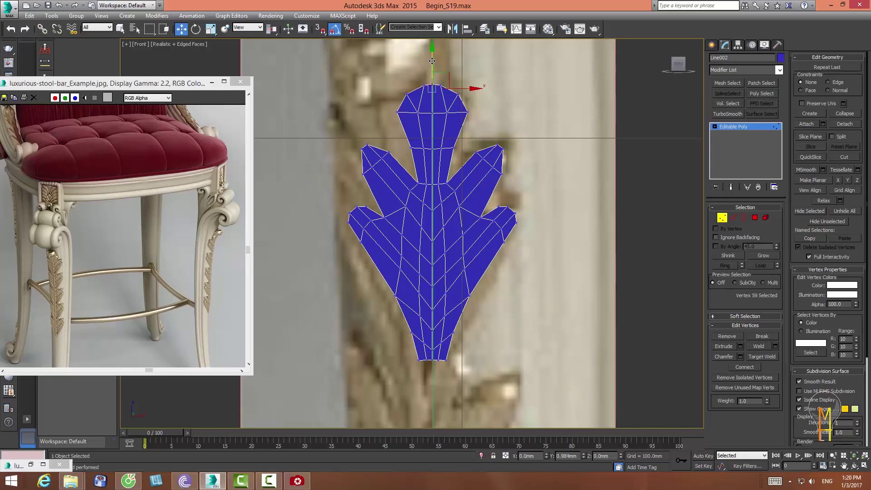
{"action": "left_click", "coordinate": [488, 92]}
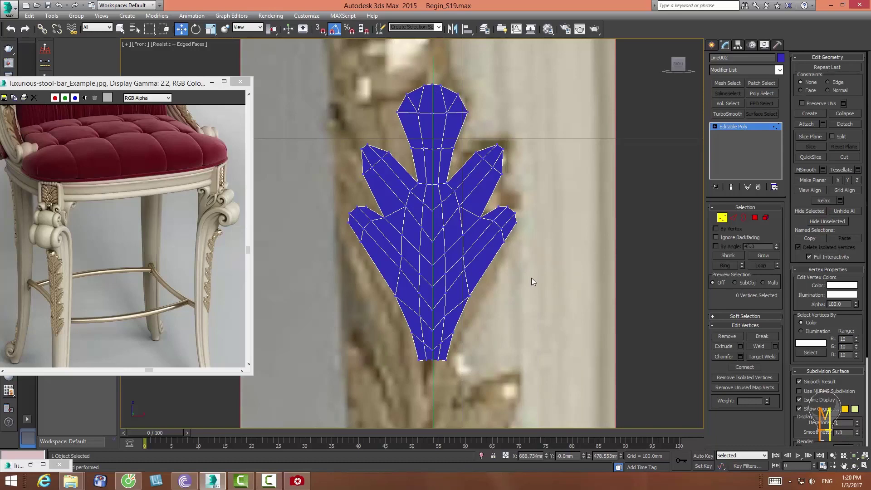
- Loop-select the outline edges along the leaf's arms, leaving out two lower-left edges
{"action": "left_click", "coordinate": [733, 217]}
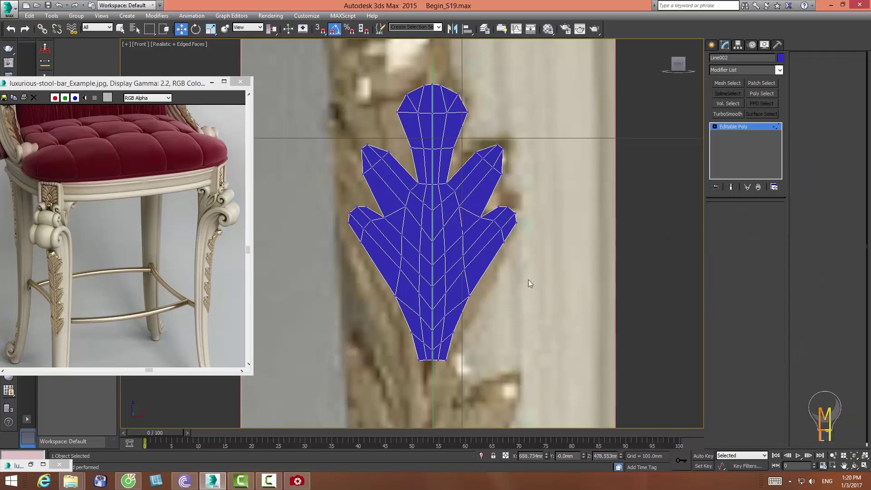
{"action": "left_click", "coordinate": [479, 248]}
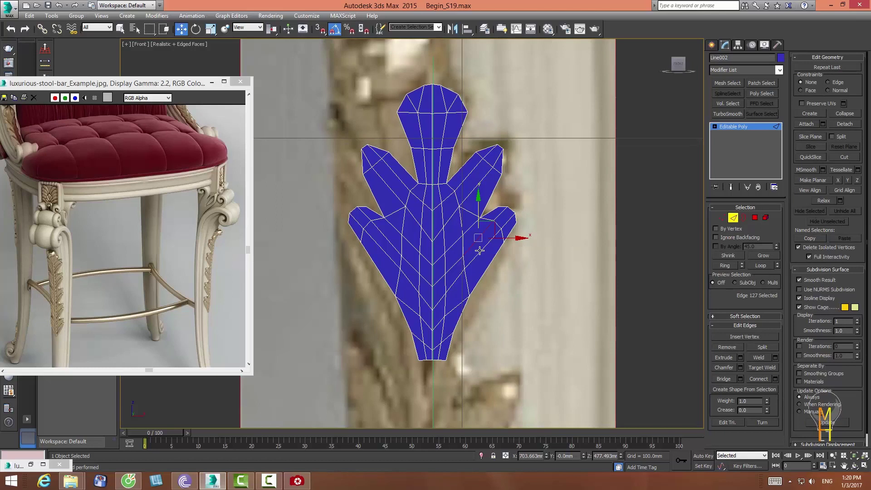
{"action": "left_click", "coordinate": [461, 178], "text": "ctrl"}
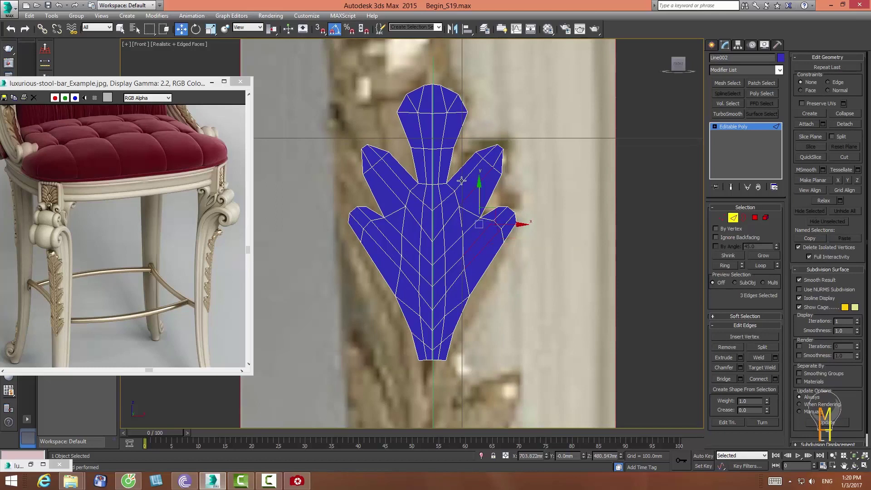
{"action": "left_click", "coordinate": [461, 181], "text": "ctrl"}
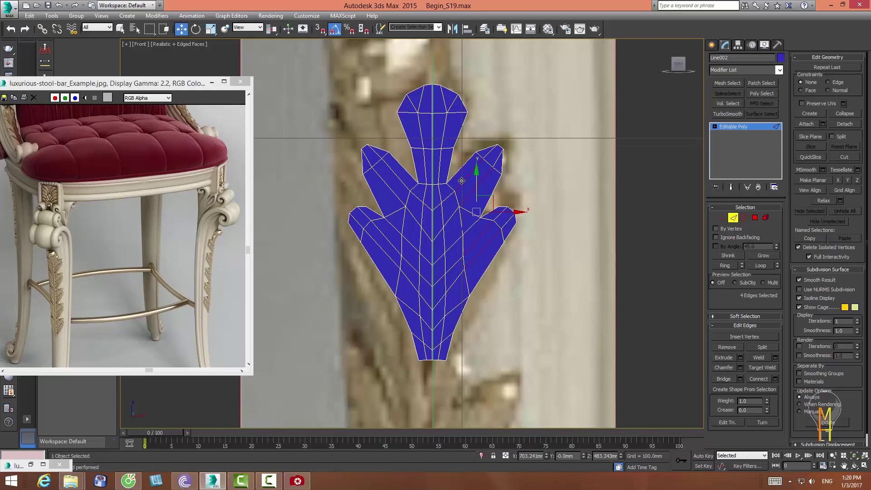
{"action": "left_click", "coordinate": [457, 305], "text": "ctrl"}
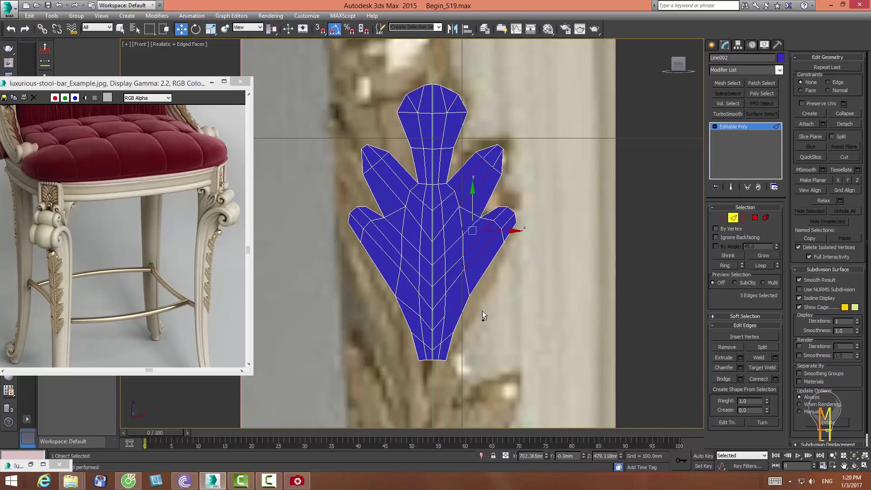
{"action": "left_click", "coordinate": [446, 337], "text": "ctrl"}
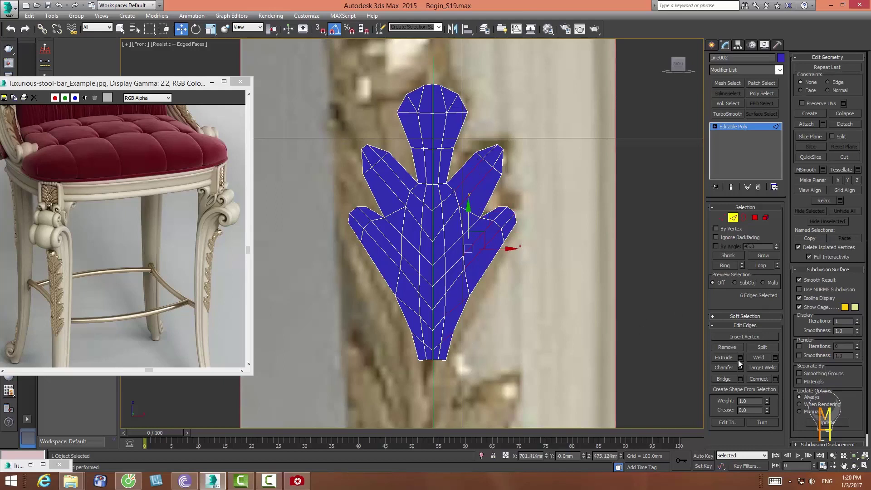
{"action": "left_click", "coordinate": [762, 265]}
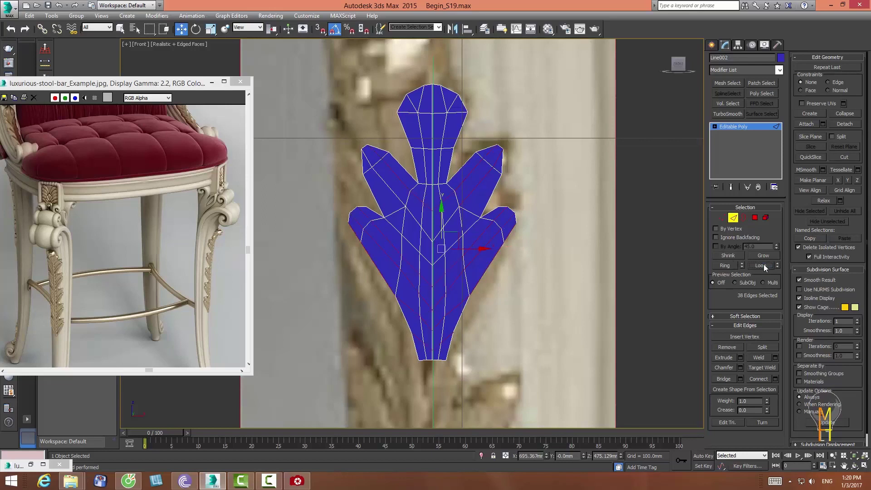
{"action": "left_click", "coordinate": [447, 218], "text": "ctrl"}
{"action": "left_click", "coordinate": [389, 194], "text": "ctrl"}
{"action": "left_click", "coordinate": [761, 265]}
{"action": "left_click", "coordinate": [381, 272], "text": "alt"}
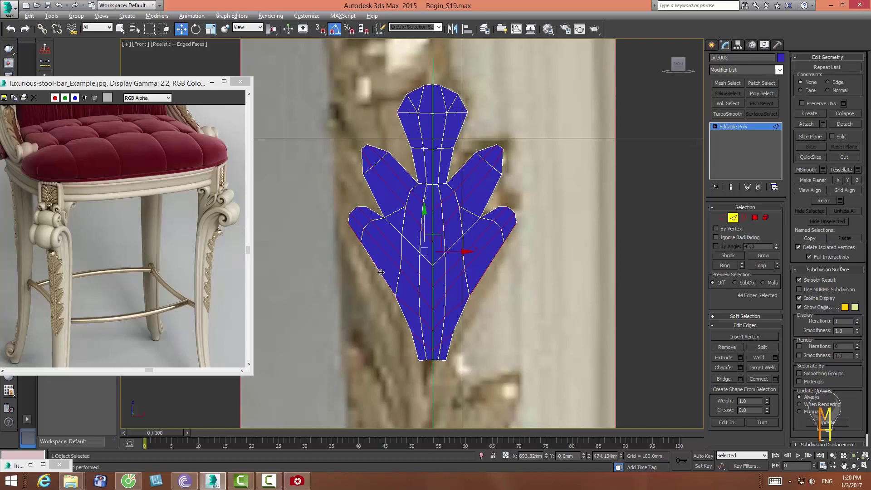
{"action": "left_click", "coordinate": [356, 233], "text": "alt"}
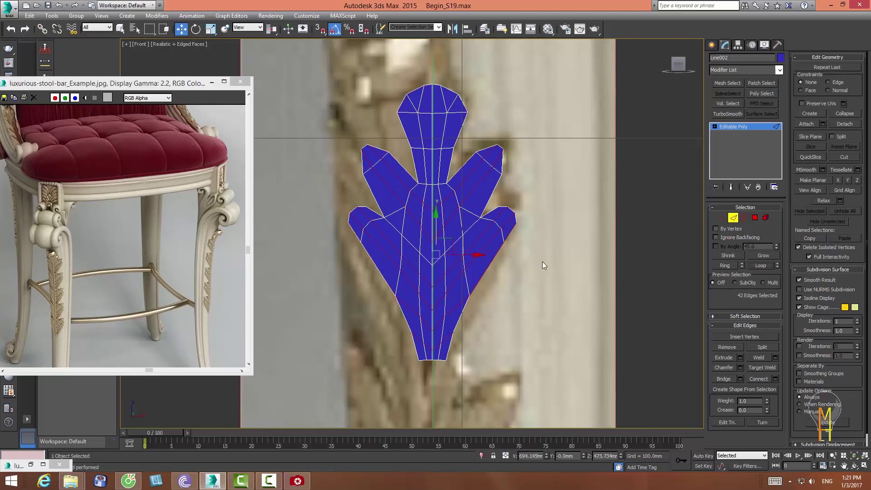
- Chamfer the 42 selected edges by about 0.724mm, then clear the selection
{"action": "left_click", "coordinate": [740, 367]}
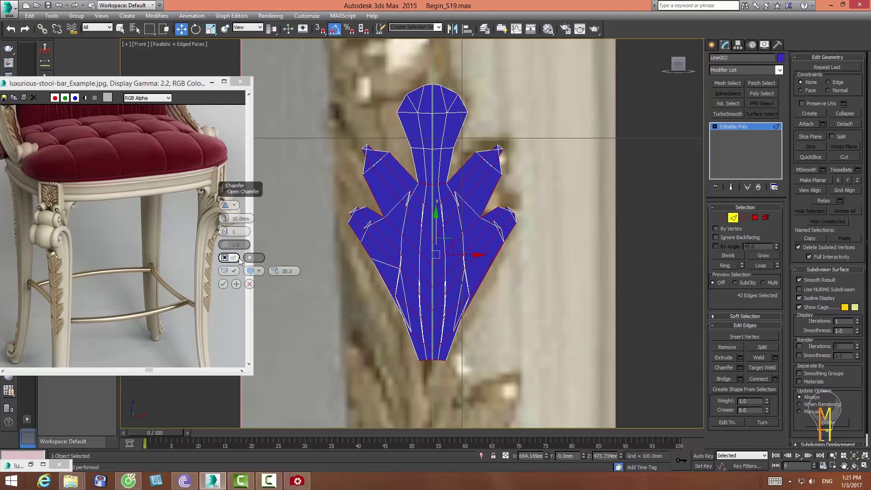
{"action": "left_click_drag", "start_coordinate": [224, 219], "coordinate": [223, 261]}
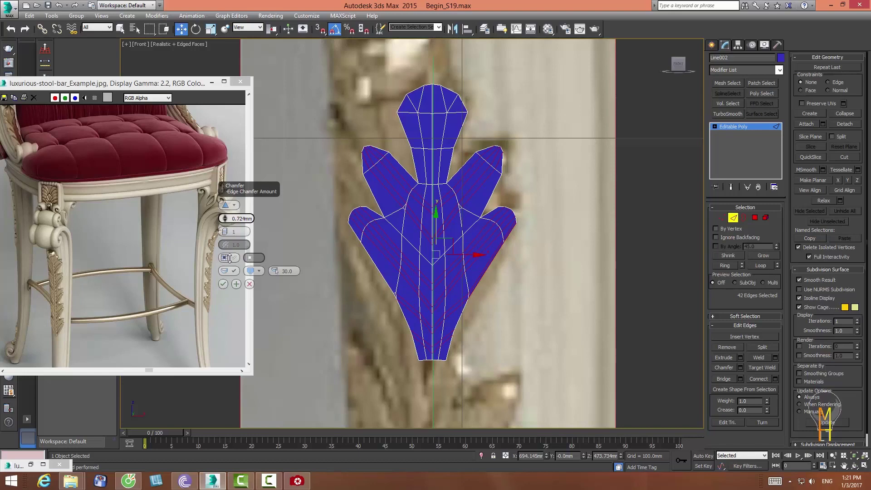
{"action": "left_click", "coordinate": [223, 284]}
{"action": "middle_click_drag", "start_coordinate": [571, 324], "coordinate": [584, 330]}
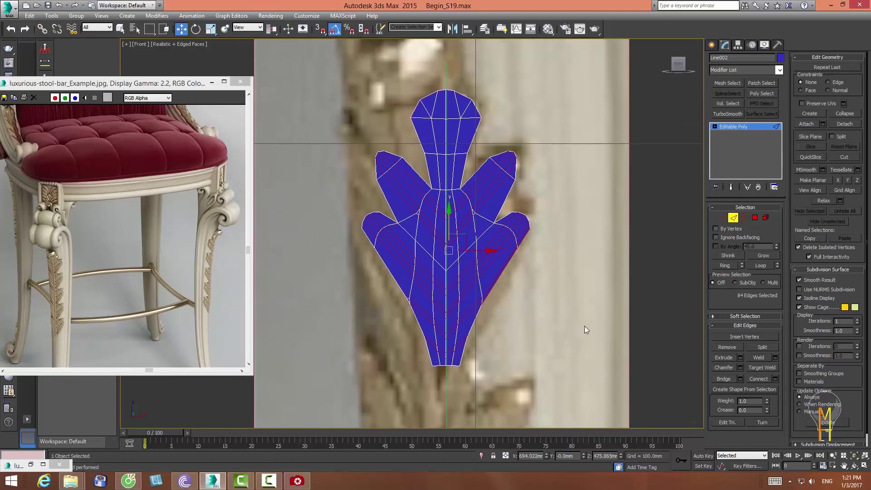
{"action": "left_click", "coordinate": [584, 325]}
{"action": "middle_click_drag", "start_coordinate": [557, 302], "coordinate": [562, 287]}
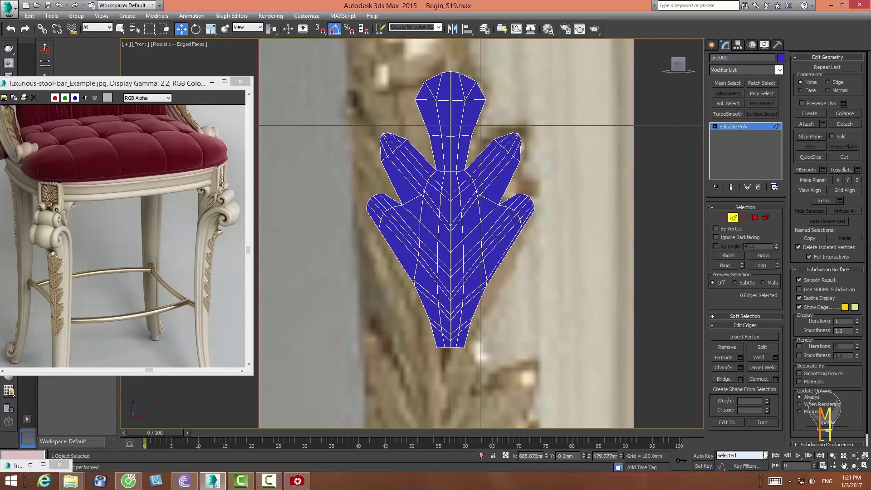
- Select polygon strips along the upper right and left arms down to the centre
{"action": "left_click", "coordinate": [754, 218]}
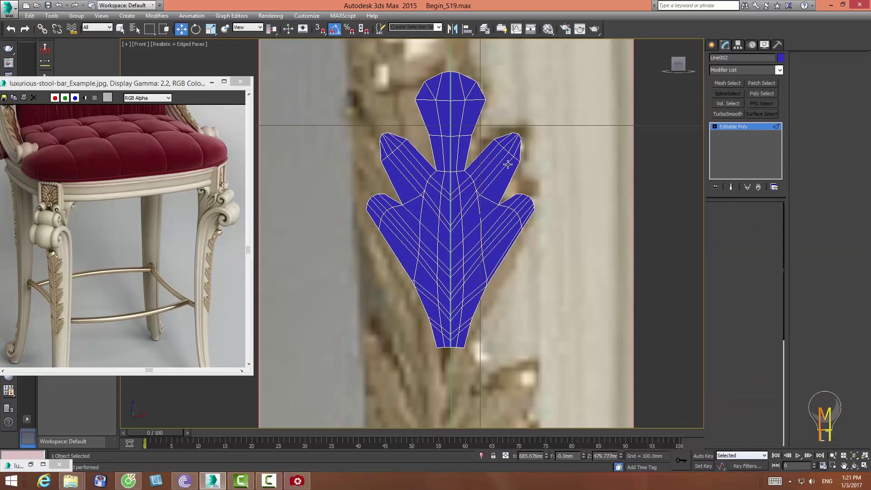
{"action": "left_click", "coordinate": [498, 161]}
{"action": "left_click", "coordinate": [463, 185], "text": "shift"}
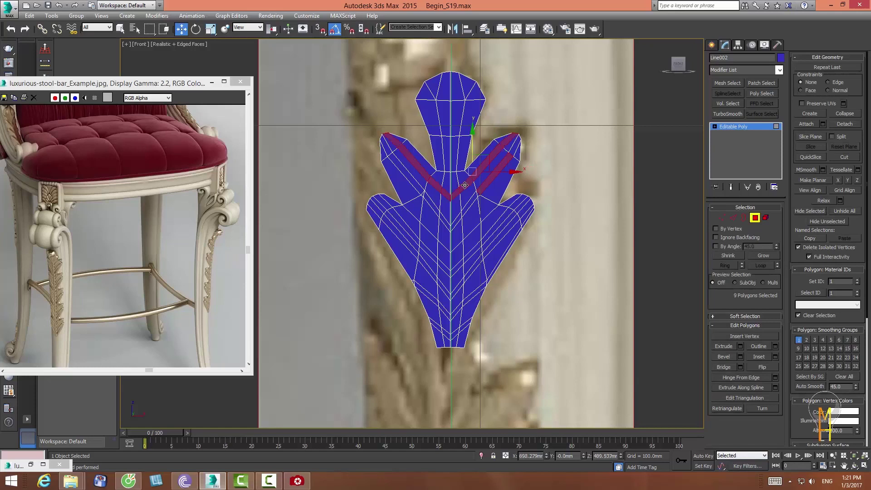
{"action": "left_click", "coordinate": [467, 207], "text": "shift"}
{"action": "key", "text": "ctrl+z"}
{"action": "left_click", "coordinate": [469, 204], "text": "ctrl"}
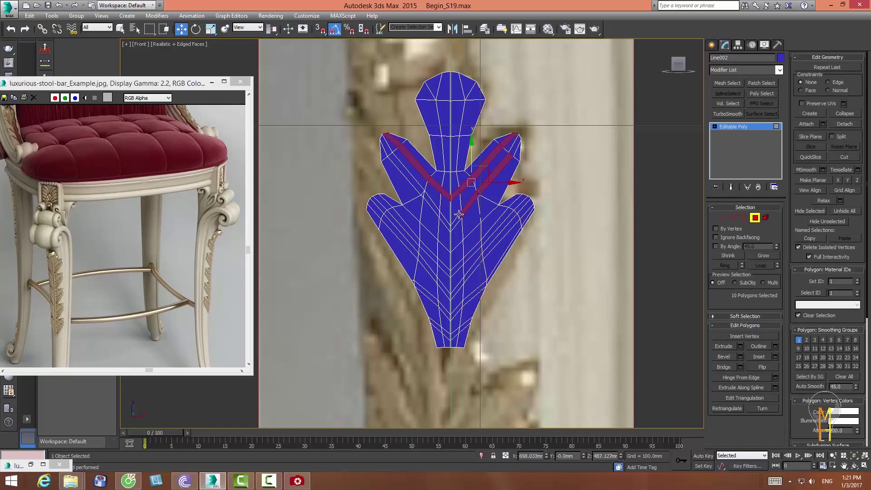
{"action": "left_click", "coordinate": [418, 191], "text": "shift"}
{"action": "key", "text": "ctrl+z"}
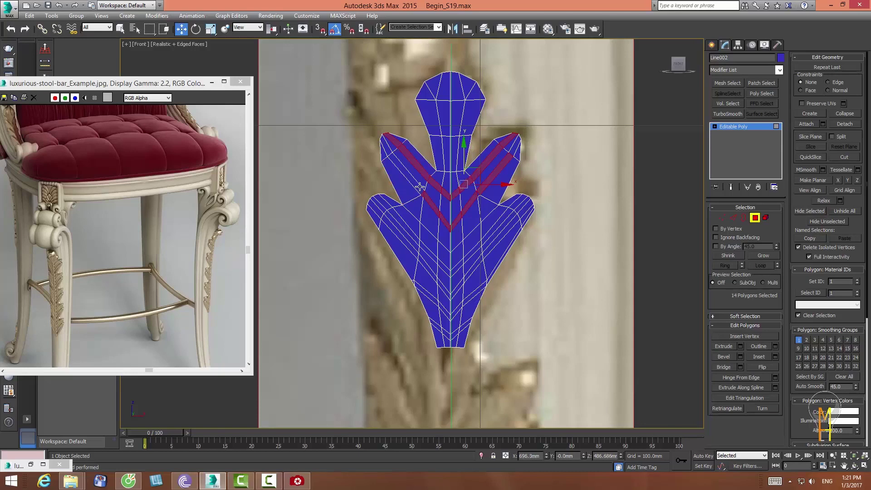
{"action": "left_click", "coordinate": [406, 164], "text": "shift"}
{"action": "left_click", "coordinate": [513, 147], "text": "ctrl"}
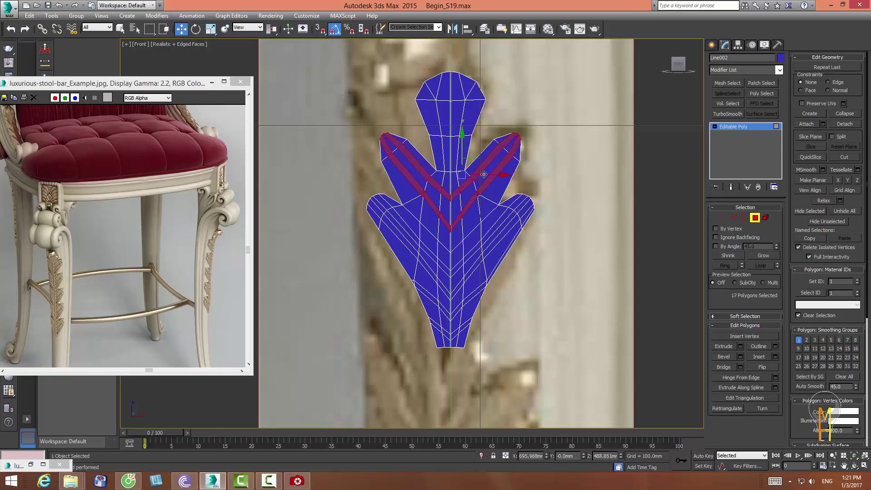
{"action": "left_click", "coordinate": [478, 194], "text": "ctrl"}
- Add the lower-right and lower-left arm polygon strips to the selection
{"action": "left_click", "coordinate": [519, 205], "text": "ctrl"}
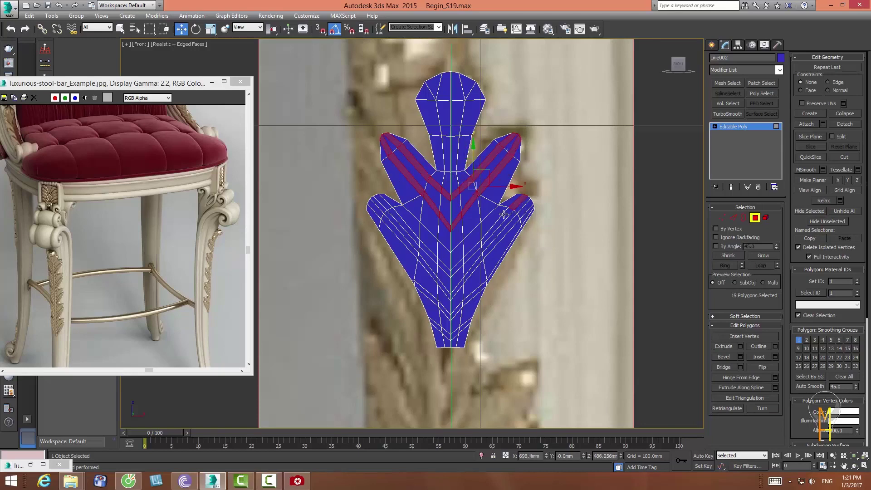
{"action": "left_click", "coordinate": [480, 231], "text": "ctrl"}
{"action": "left_click", "coordinate": [474, 251], "text": "ctrl"}
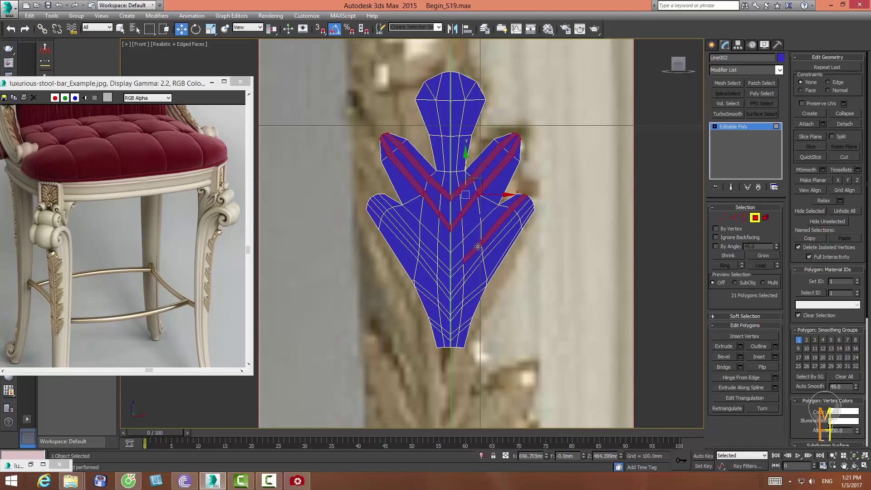
{"action": "left_click", "coordinate": [455, 267], "text": "ctrl"}
{"action": "left_click", "coordinate": [426, 250], "text": "ctrl"}
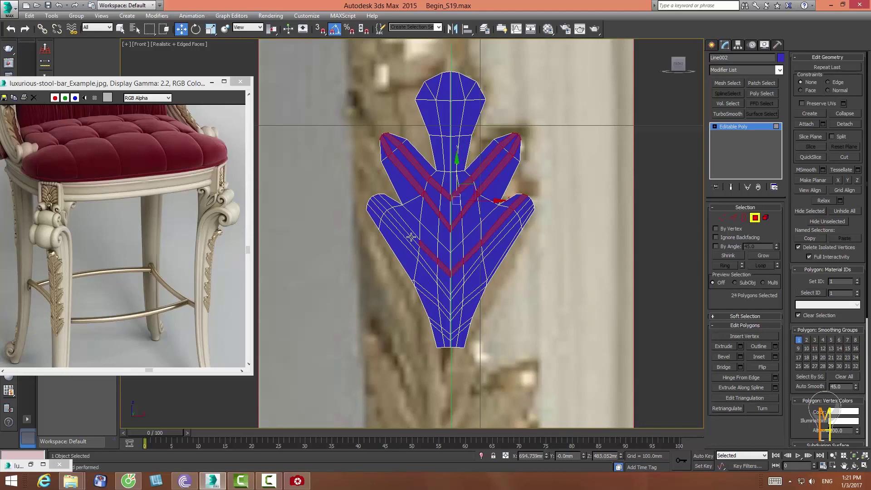
{"action": "left_click", "coordinate": [405, 232], "text": "ctrl"}
{"action": "left_click", "coordinate": [375, 206], "text": "ctrl"}
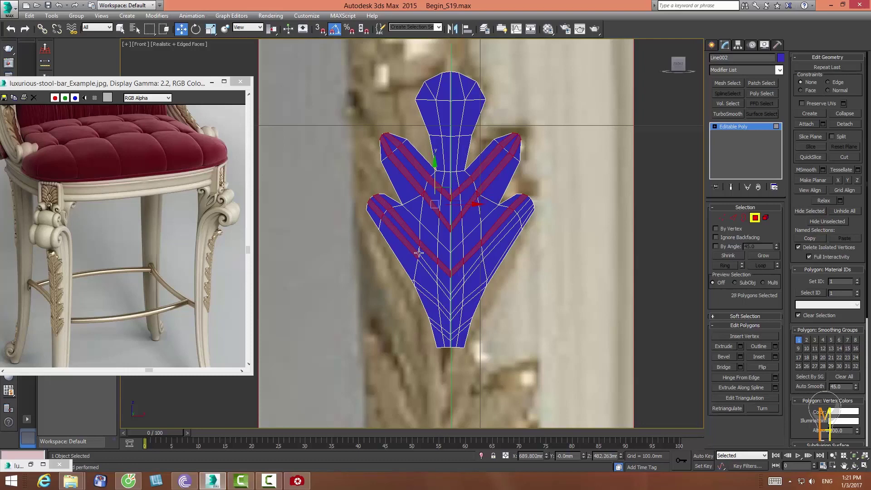
{"action": "left_click", "coordinate": [398, 235], "text": "ctrl"}
{"action": "left_click", "coordinate": [431, 271], "text": "ctrl"}
{"action": "left_click", "coordinate": [447, 294], "text": "ctrl"}
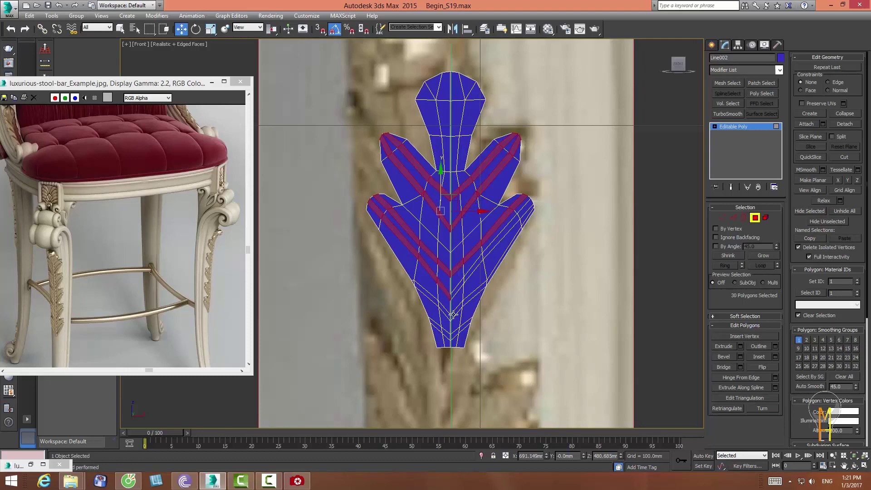
{"action": "left_click", "coordinate": [457, 291], "text": "ctrl"}
{"action": "left_click", "coordinate": [472, 271], "text": "ctrl"}
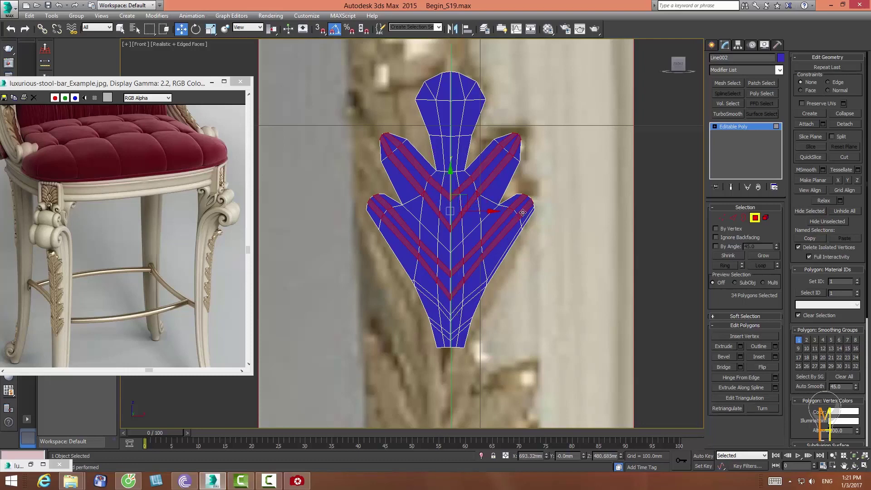
- Add the lowest chevron's arms and the polygons at the bottom tip
{"action": "left_click", "coordinate": [467, 300], "text": "ctrl"}
{"action": "left_click", "coordinate": [479, 289], "text": "ctrl"}
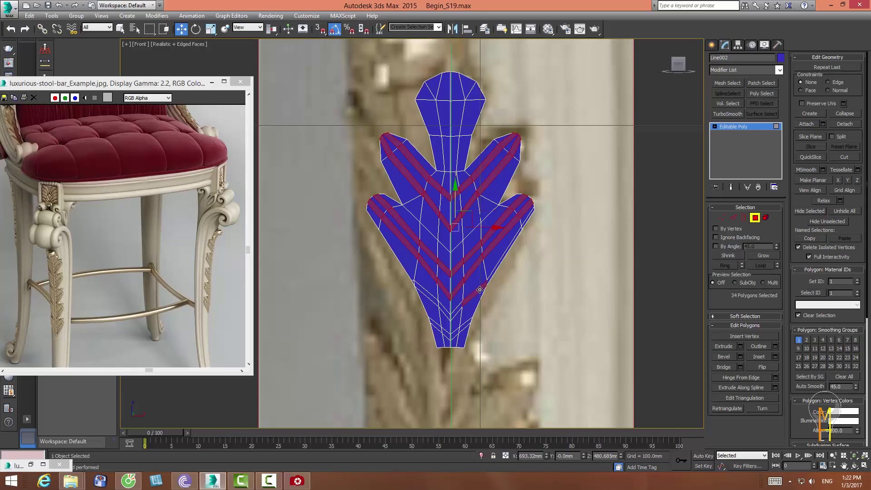
{"action": "left_click", "coordinate": [459, 304], "text": "ctrl"}
{"action": "left_click", "coordinate": [442, 310], "text": "ctrl"}
{"action": "left_click", "coordinate": [430, 299], "text": "ctrl"}
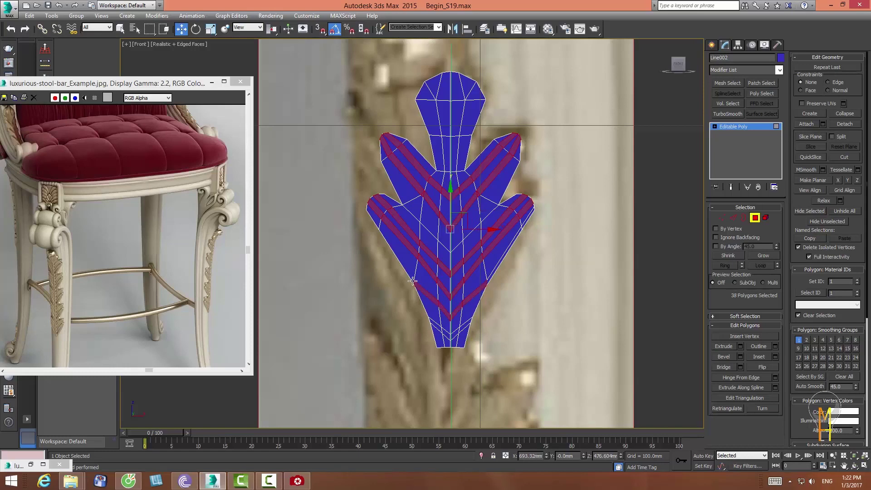
{"action": "left_click", "coordinate": [416, 287], "text": "ctrl"}
{"action": "left_click", "coordinate": [466, 325], "text": "ctrl"}
{"action": "left_click", "coordinate": [455, 331], "text": "ctrl"}
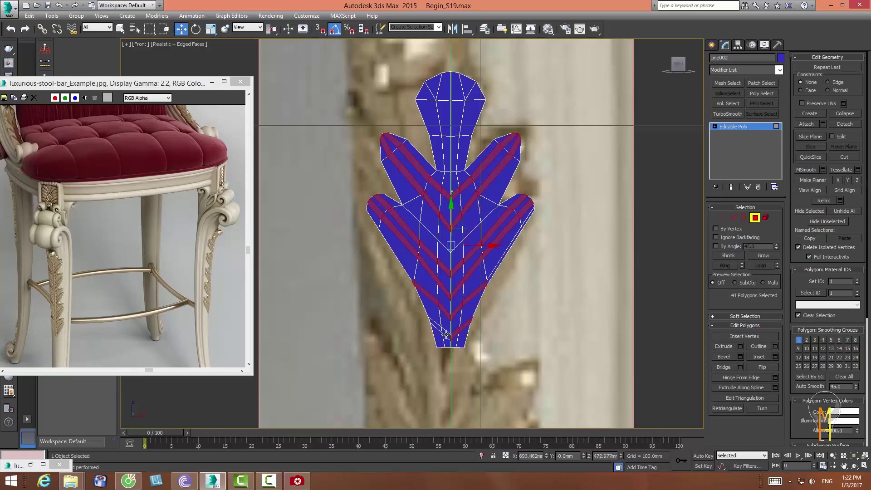
{"action": "left_click", "coordinate": [446, 334], "text": "ctrl"}
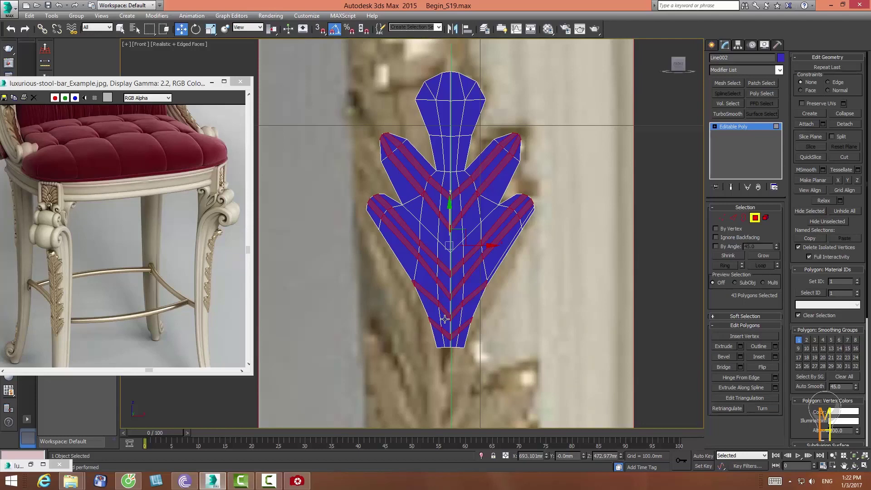
- Check the groove polygon selection and zoom the top view onto the ornament
{"action": "left_click", "coordinate": [452, 122], "text": "ctrl"}
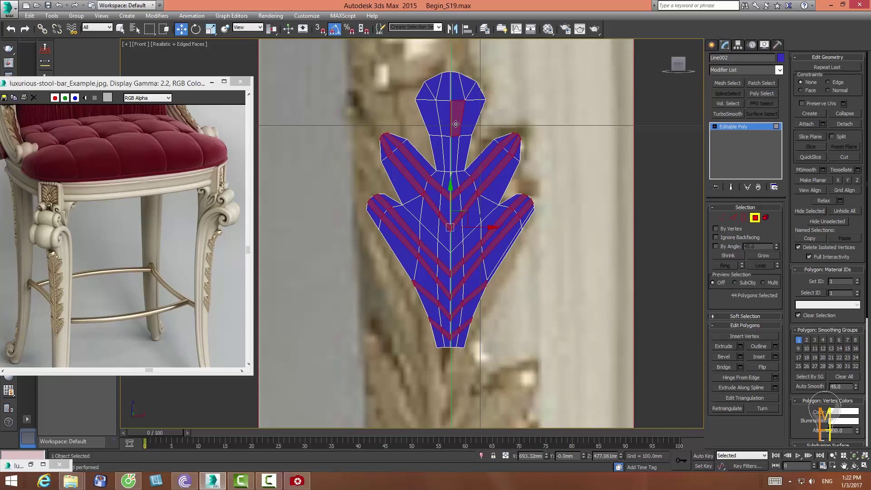
{"action": "left_click", "coordinate": [456, 124], "text": "alt"}
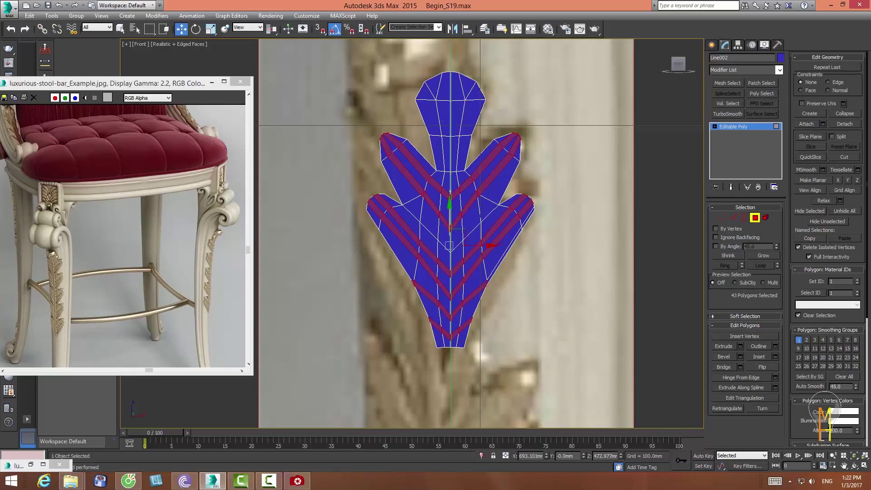
{"action": "left_click", "coordinate": [864, 465]}
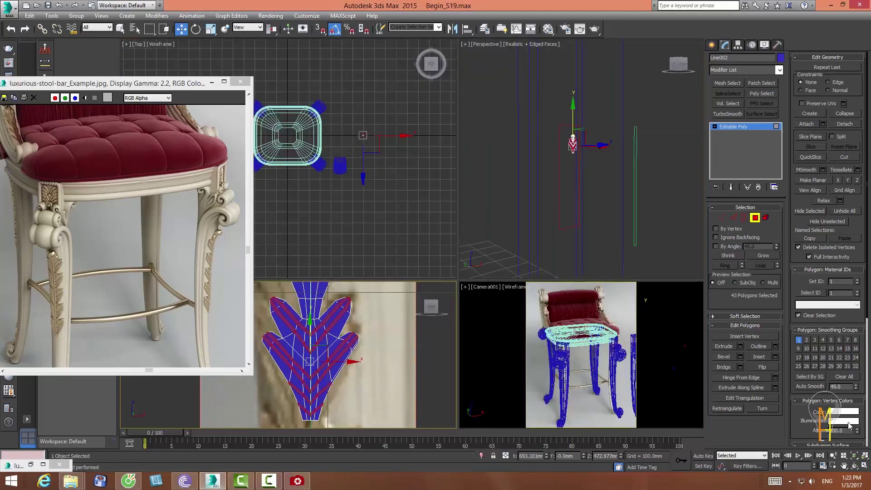
{"action": "left_click", "coordinate": [833, 456]}
{"action": "left_click_drag", "start_coordinate": [378, 131], "coordinate": [340, 144]}
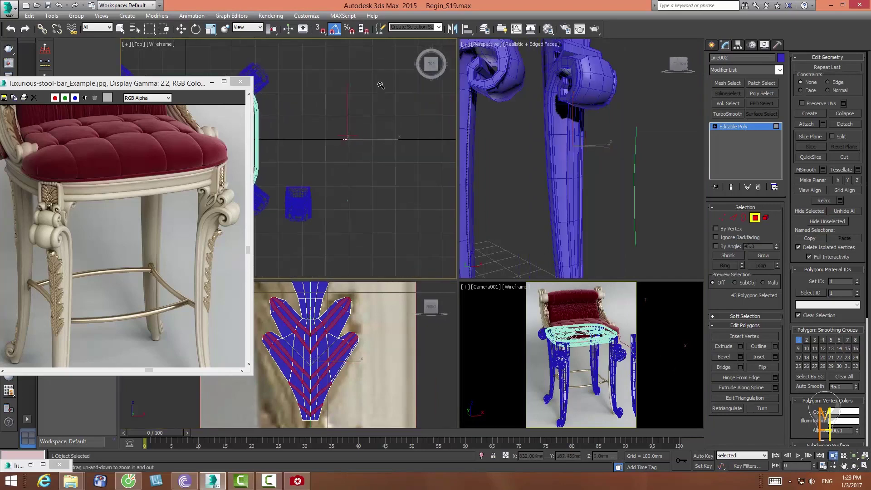
{"action": "key", "text": "w"}
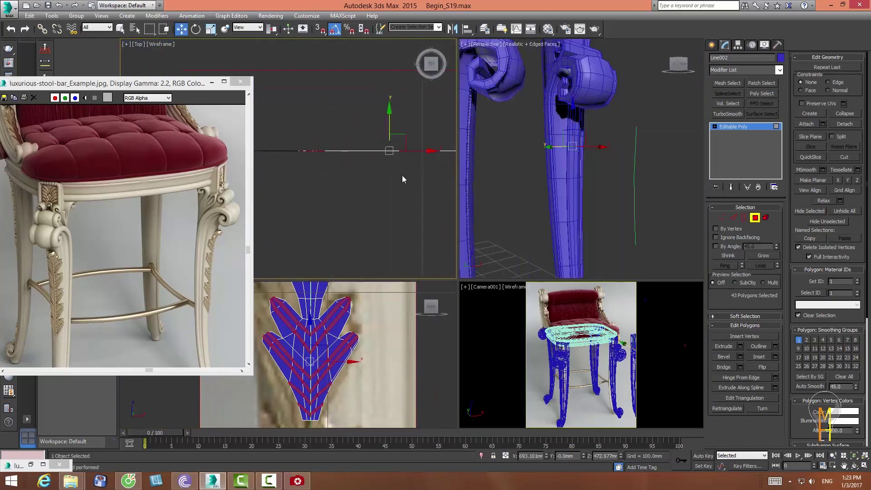
- Try an Extrude on the groove polygons, then reset its height to zero and cancel
{"action": "left_click", "coordinate": [740, 346]}
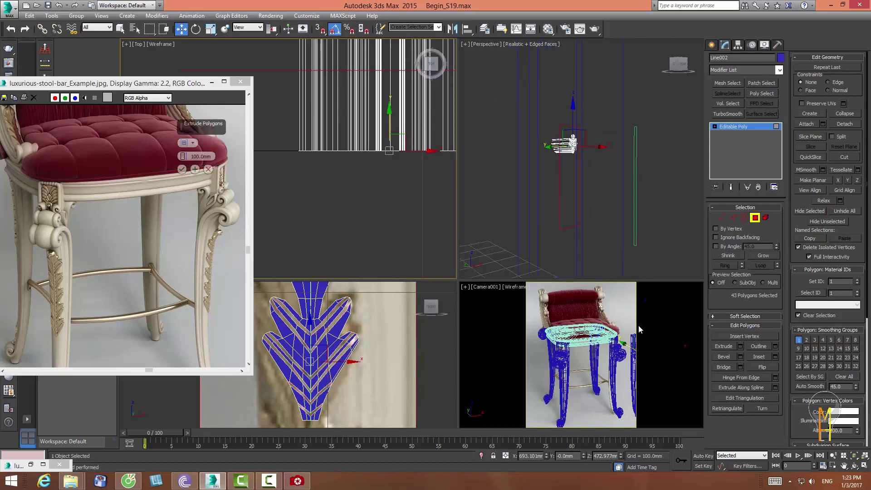
{"action": "mouse_move", "coordinate": [182, 156]}
{"action": "left_mouse_down"}
{"action": "mouse_move", "coordinate": [200, 165]}
{"action": "mouse_move", "coordinate": [191, 230]}
{"action": "left_mouse_up"}
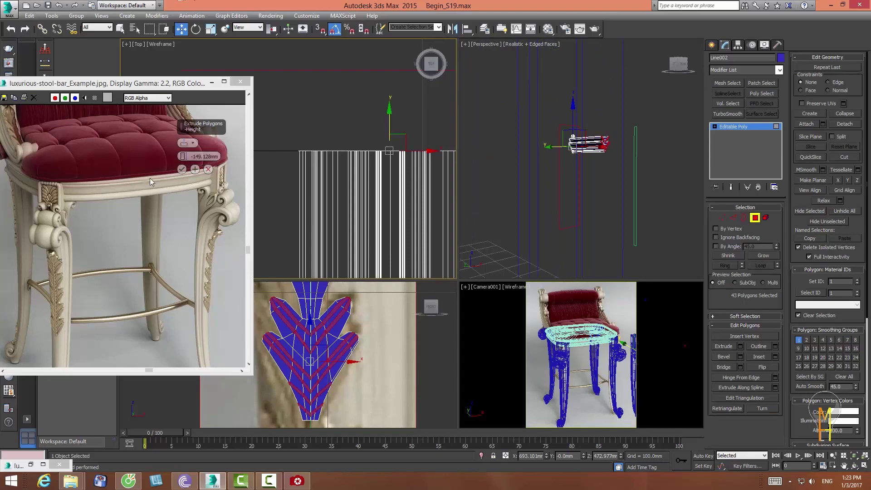
{"action": "left_click_drag", "start_coordinate": [191, 230], "coordinate": [183, 165]}
{"action": "right_click", "coordinate": [186, 159]}
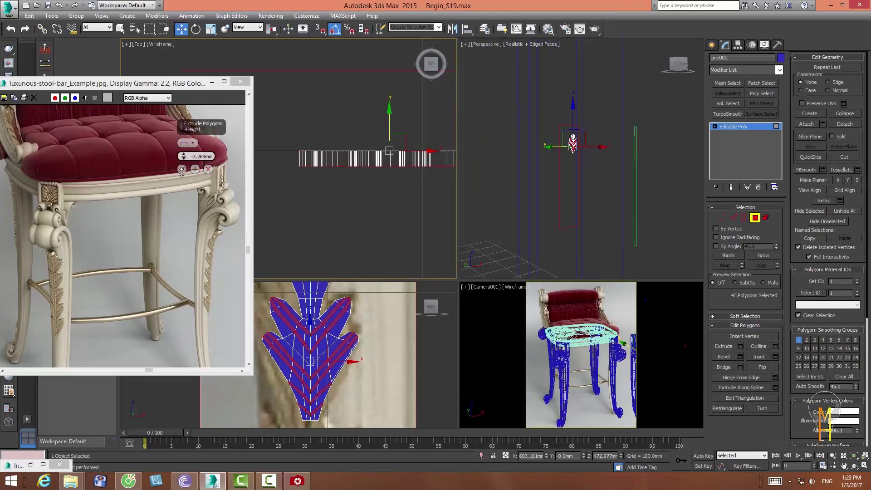
{"action": "left_click", "coordinate": [833, 456]}
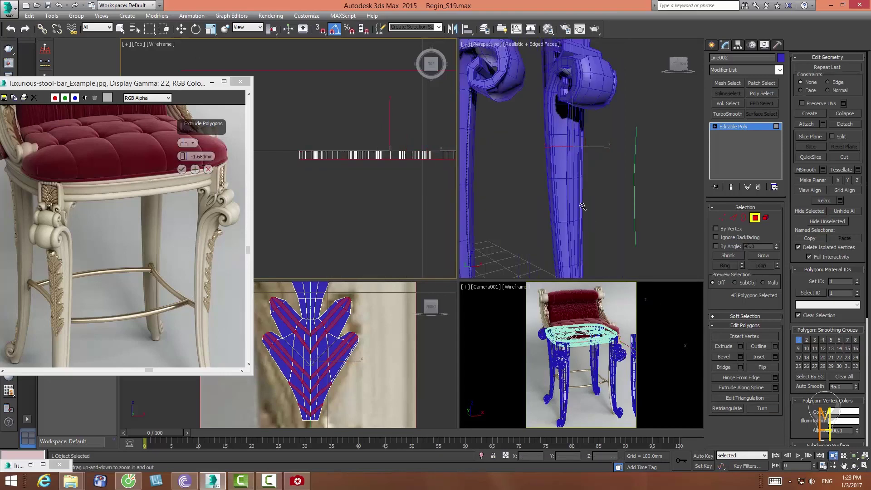
{"action": "left_click_drag", "start_coordinate": [581, 226], "coordinate": [580, 198]}
{"action": "key", "text": "w"}
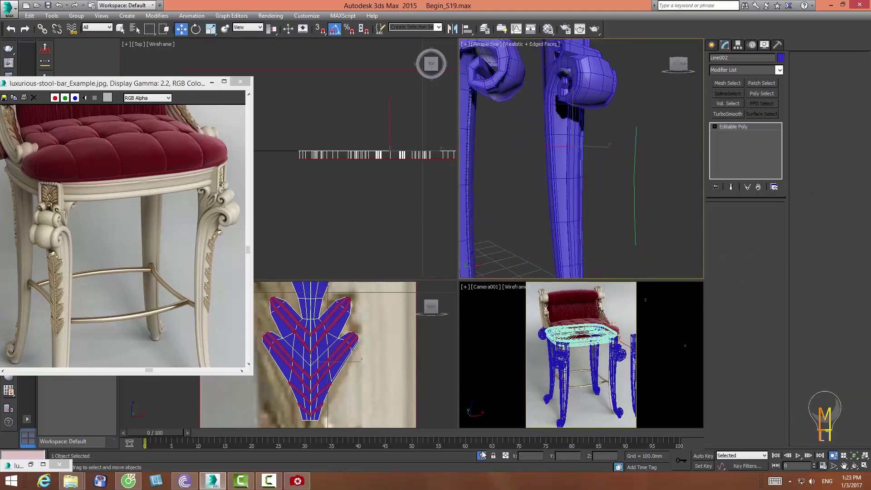
- Isolate the ornament, extrude the 43 groove polygons by -0.373mm, then deselect
{"action": "key", "text": "alt+q"}
{"action": "right_click", "coordinate": [412, 172]}
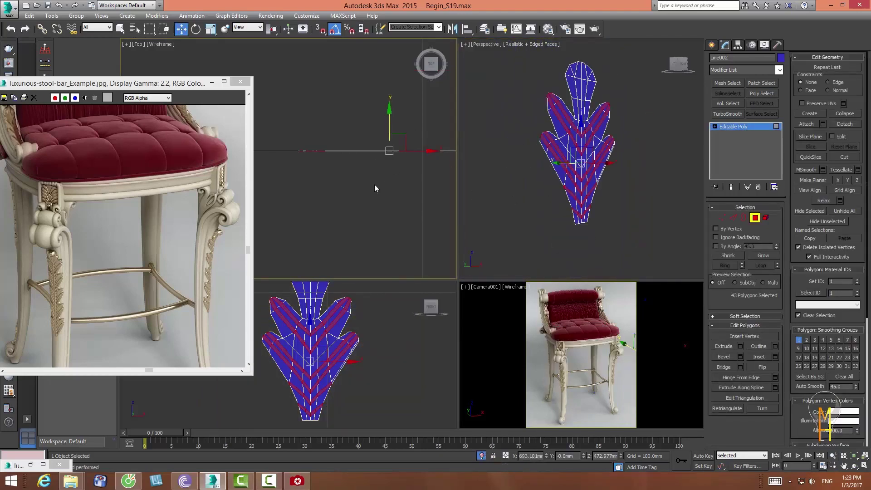
{"action": "left_click", "coordinate": [740, 346]}
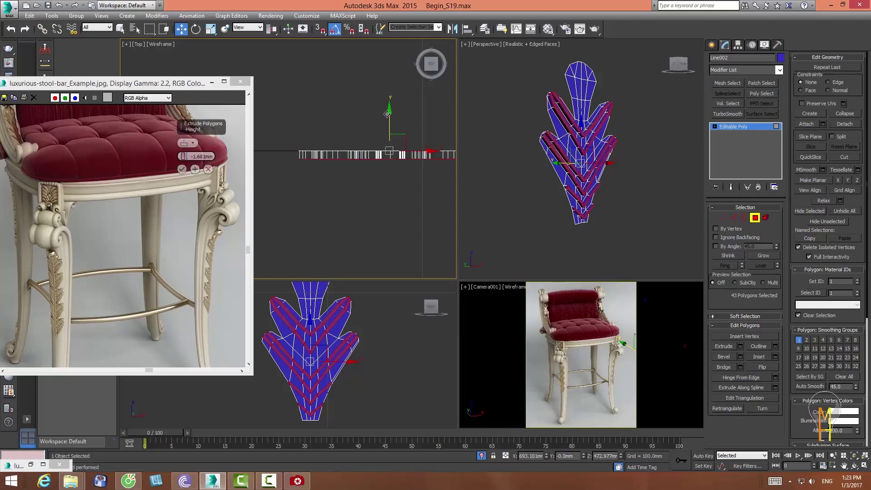
{"action": "left_click_drag", "start_coordinate": [184, 156], "coordinate": [186, 150]}
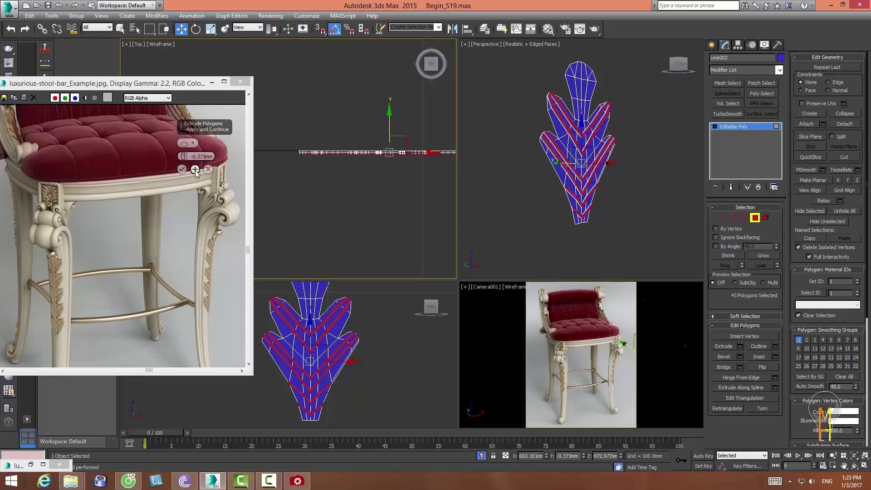
{"action": "left_click", "coordinate": [182, 172]}
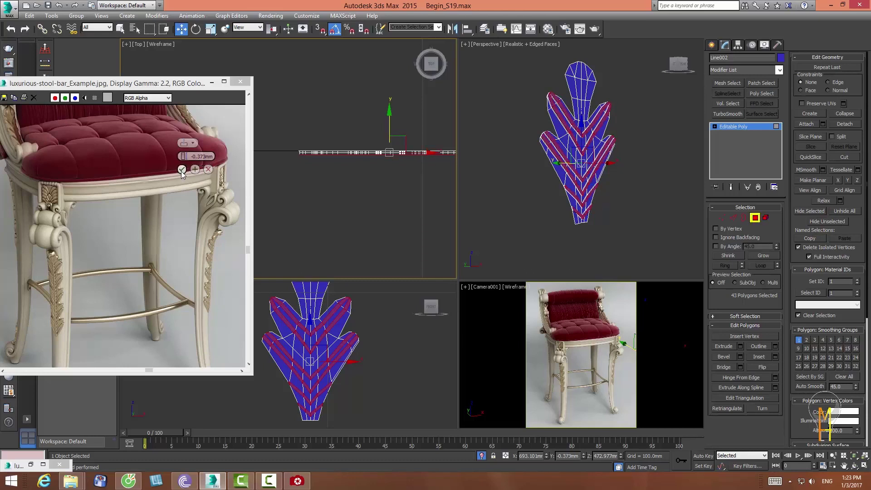
{"action": "middle_click_drag", "start_coordinate": [365, 311], "coordinate": [390, 350]}
{"action": "left_click", "coordinate": [390, 346]}
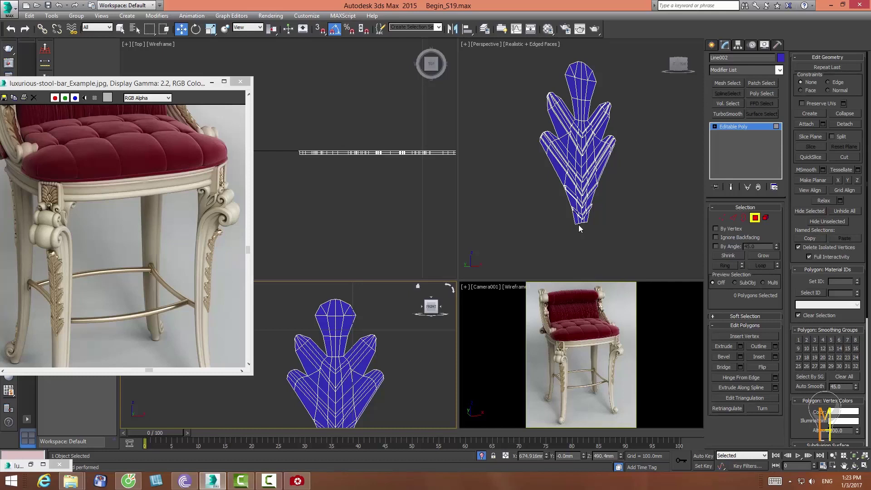
- Exit isolation, enlarge the Front and Top viewports, and zoom the front view onto the leaf
{"action": "scroll", "coordinate": [372, 295], "scroll_direction": "down", "scroll_amount": 3}
{"action": "mouse_move", "coordinate": [375, 290]}
{"action": "middle_mouse_down"}
{"action": "mouse_move", "coordinate": [383, 338]}
{"action": "mouse_move", "coordinate": [355, 326]}
{"action": "middle_mouse_up"}
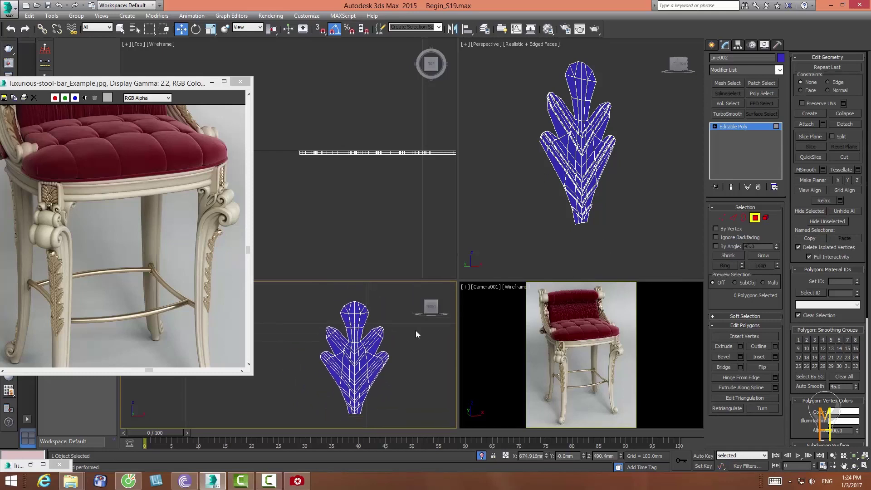
{"action": "left_click", "coordinate": [671, 254]}
{"action": "left_click", "coordinate": [481, 455]}
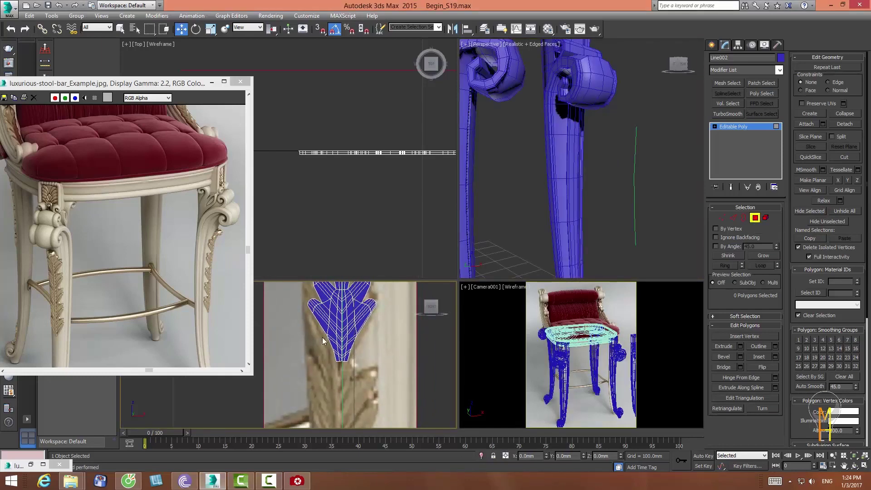
{"action": "scroll", "coordinate": [322, 337], "scroll_direction": "down", "scroll_amount": 2}
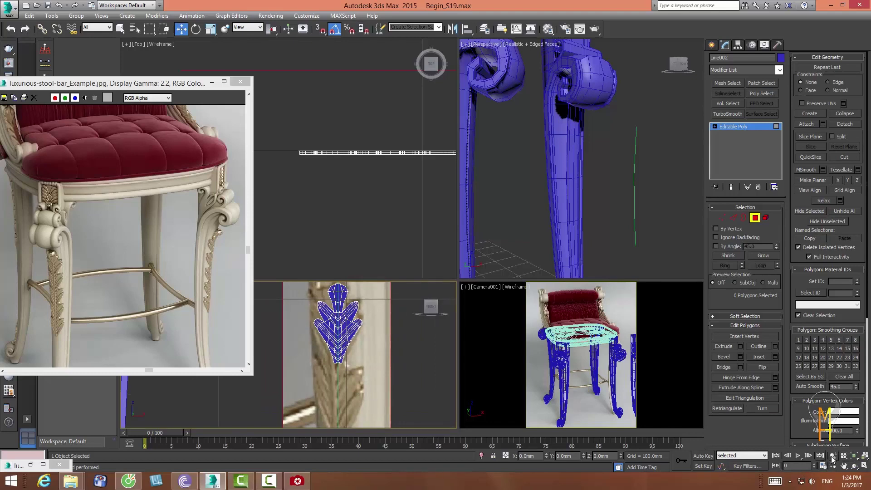
{"action": "scroll", "coordinate": [370, 377], "scroll_direction": "down", "scroll_amount": 5}
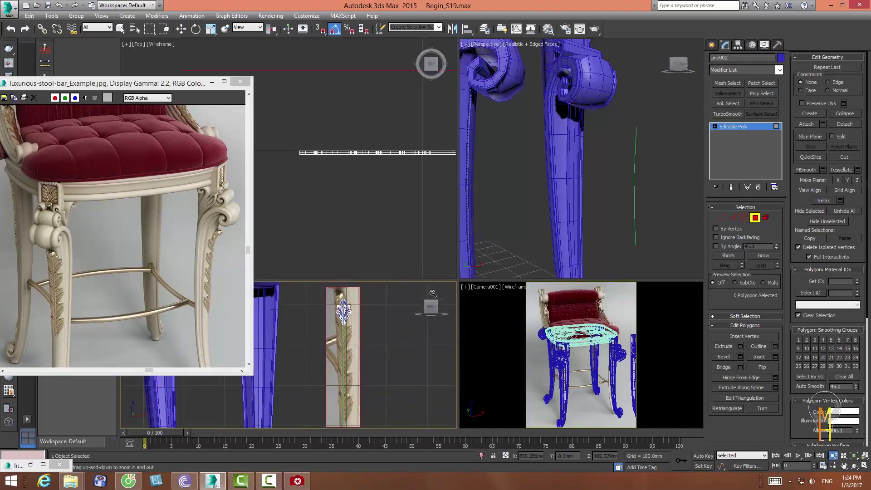
{"action": "left_click_drag", "start_coordinate": [456, 281], "coordinate": [534, 179]}
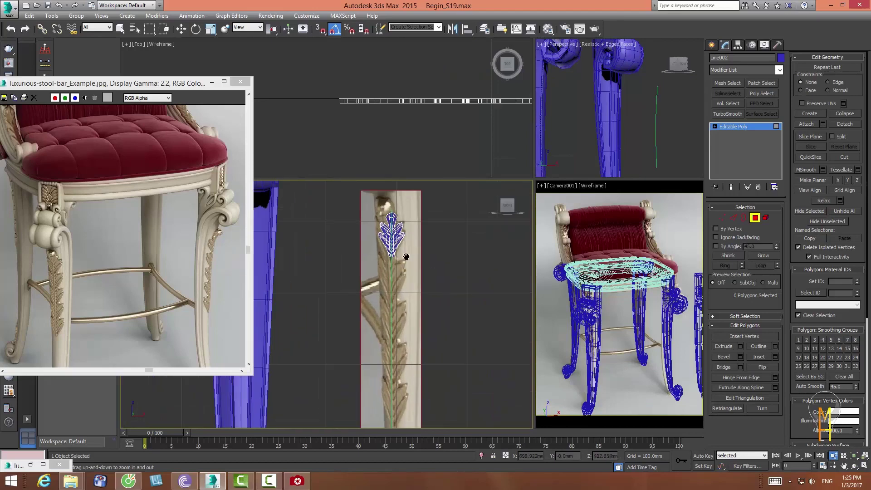
{"action": "left_click_drag", "start_coordinate": [404, 296], "coordinate": [404, 290]}
{"action": "left_click", "coordinate": [765, 217]}
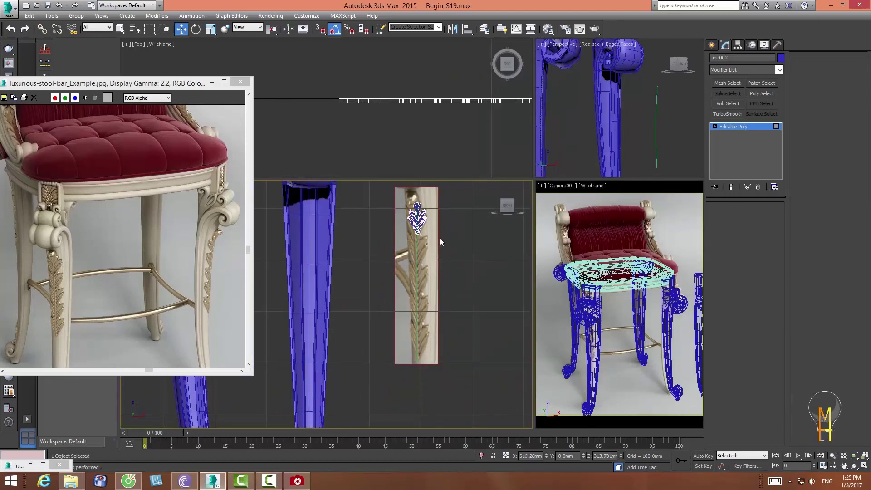
- Select the leaf's polygons in the front view, growing the selection to cover the leaf
{"action": "key", "text": "ctrl+a"}
{"action": "middle_click_drag", "start_coordinate": [445, 244], "coordinate": [446, 285]}
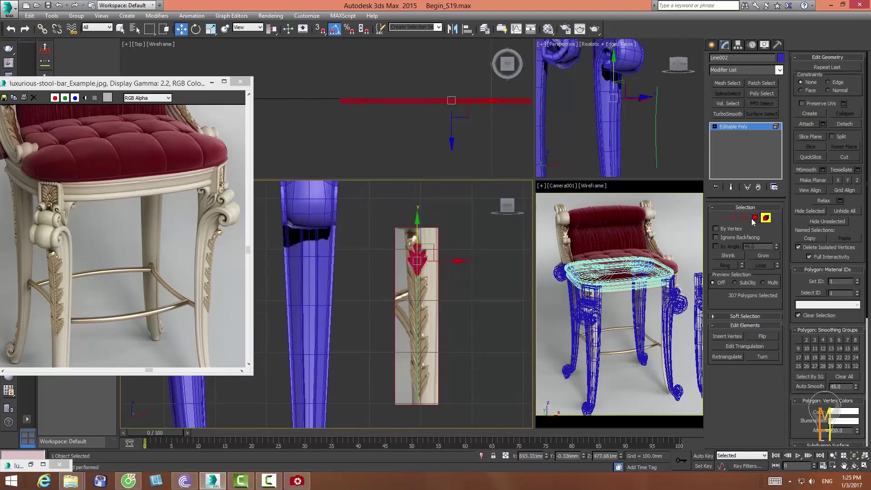
{"action": "left_click", "coordinate": [754, 218]}
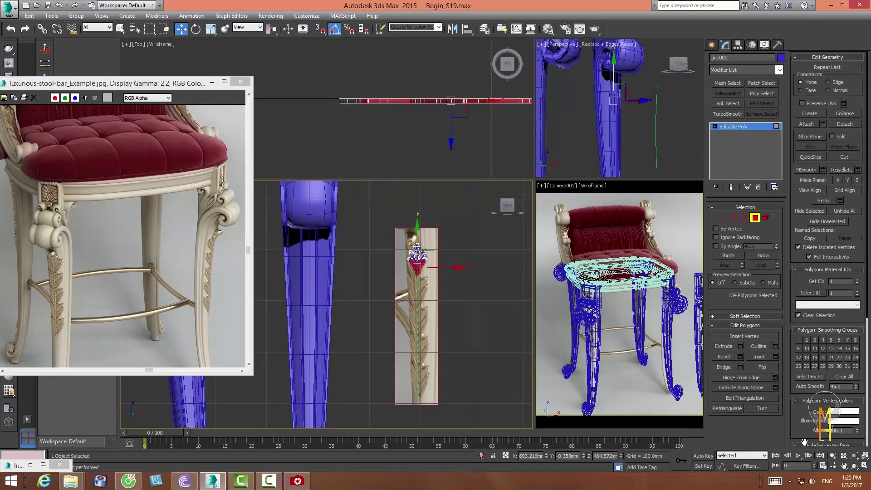
{"action": "left_click", "coordinate": [833, 456]}
{"action": "left_click_drag", "start_coordinate": [447, 317], "coordinate": [444, 290]}
{"action": "right_click", "coordinate": [444, 291]}
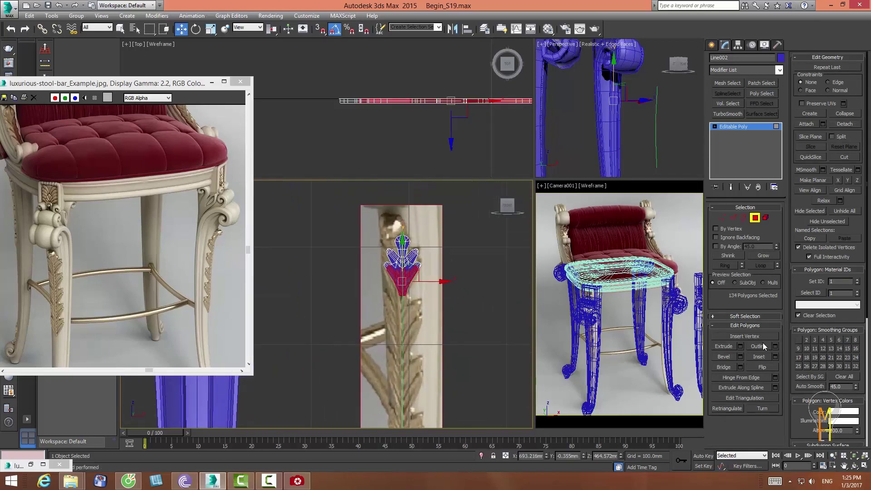
{"action": "left_click", "coordinate": [763, 254]}
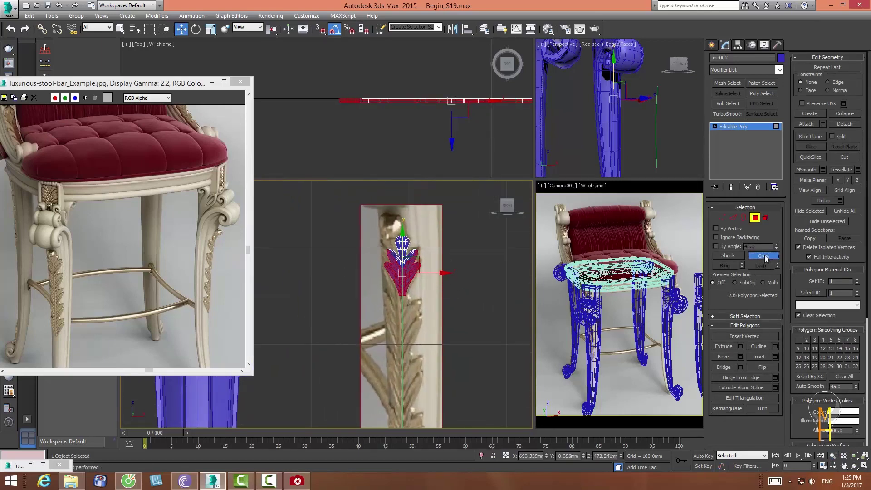
{"action": "left_click", "coordinate": [763, 254]}
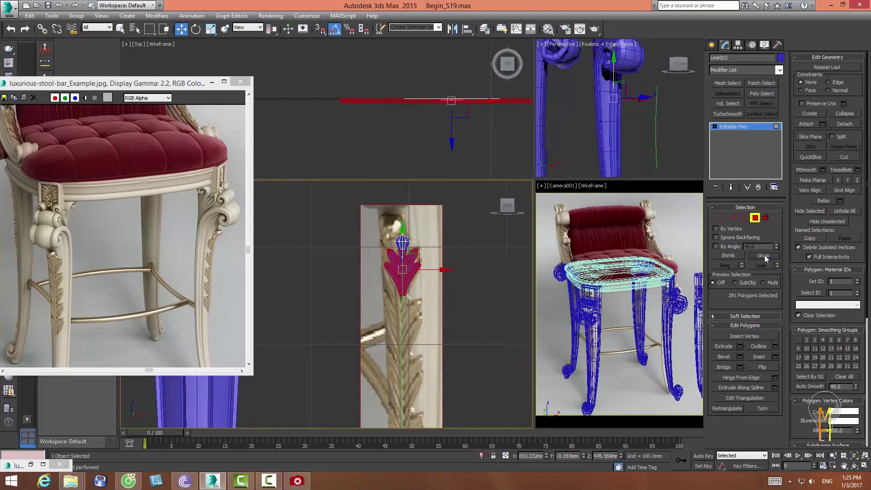
{"action": "left_click", "coordinate": [764, 254]}
{"action": "left_click", "coordinate": [728, 257]}
{"action": "middle_click_drag", "start_coordinate": [428, 281], "coordinate": [436, 263]}
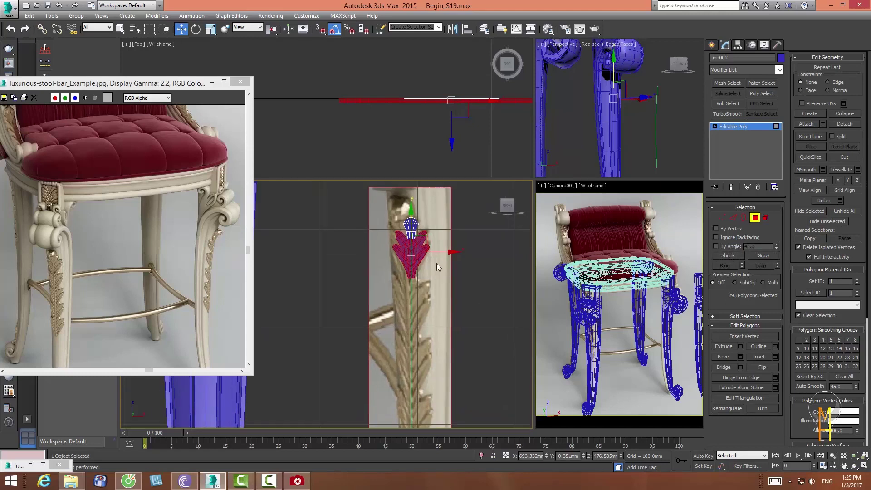
- Shift-drag two leaf copies down the leg using Clone To Element
{"action": "left_click_drag", "start_coordinate": [411, 209], "coordinate": [411, 252], "text": "shift"}
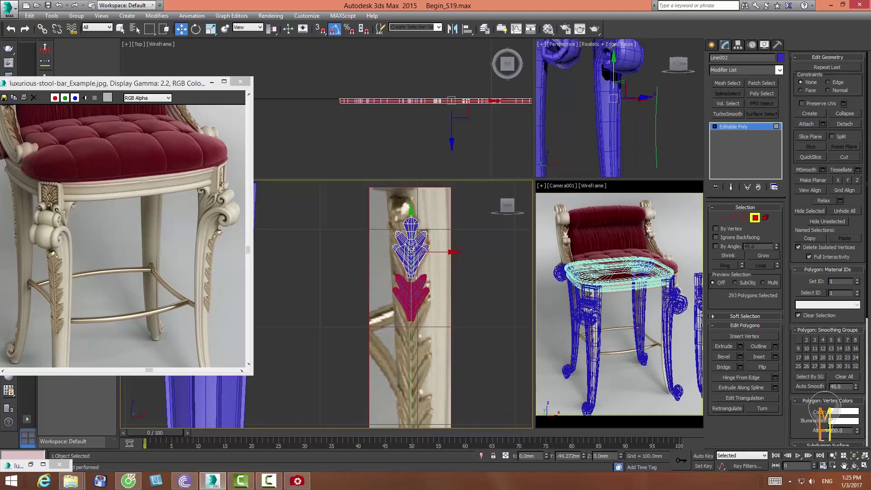
{"action": "mouse_move", "coordinate": [411, 251]}
{"action": "left_mouse_down", "text": "shift"}
{"action": "mouse_move", "coordinate": [420, 247]}
{"action": "mouse_move", "coordinate": [412, 297]}
{"action": "mouse_move", "coordinate": [414, 290]}
{"action": "left_mouse_up", "text": "shift"}
{"action": "left_click", "coordinate": [476, 242]}
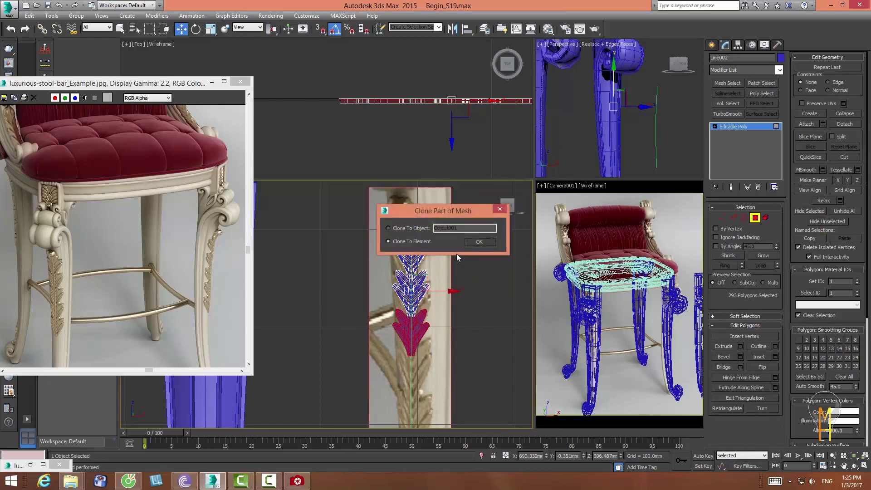
{"action": "left_click", "coordinate": [475, 242]}
{"action": "middle_click_drag", "start_coordinate": [472, 250], "coordinate": [472, 203]}
{"action": "left_click_drag", "start_coordinate": [411, 237], "coordinate": [421, 281], "text": "shift"}
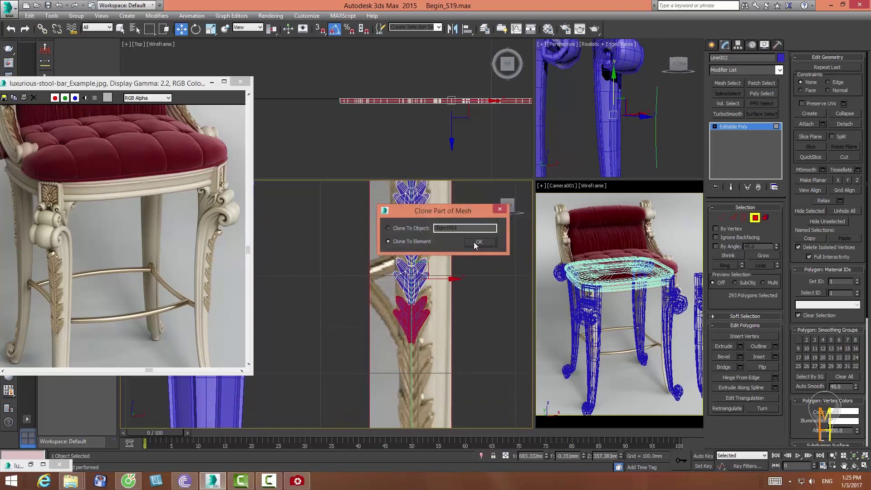
{"action": "left_click", "coordinate": [473, 241]}
- Add three more leaf copies further down the leg as elements of the same mesh
{"action": "middle_click_drag", "start_coordinate": [473, 241], "coordinate": [476, 196]}
{"action": "left_click_drag", "start_coordinate": [416, 233], "coordinate": [414, 310], "text": "shift"}
{"action": "key", "text": "Return"}
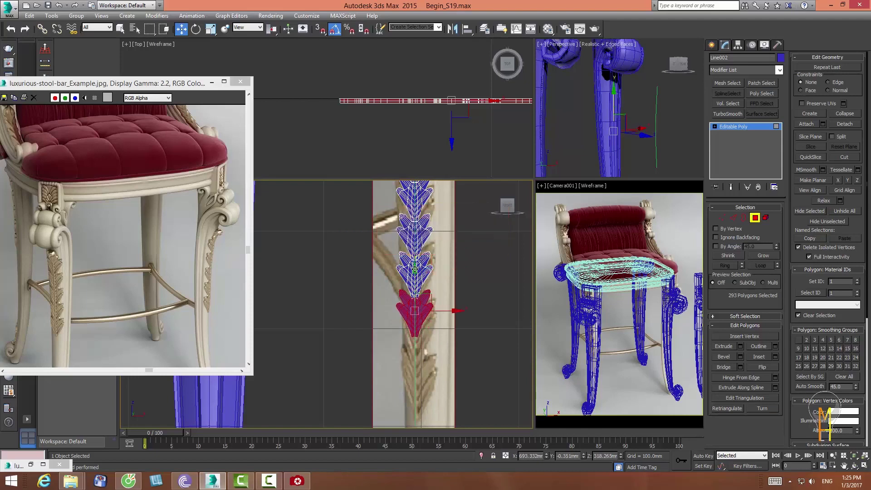
{"action": "left_click_drag", "start_coordinate": [415, 271], "coordinate": [414, 309], "text": "shift"}
{"action": "key", "text": "Return"}
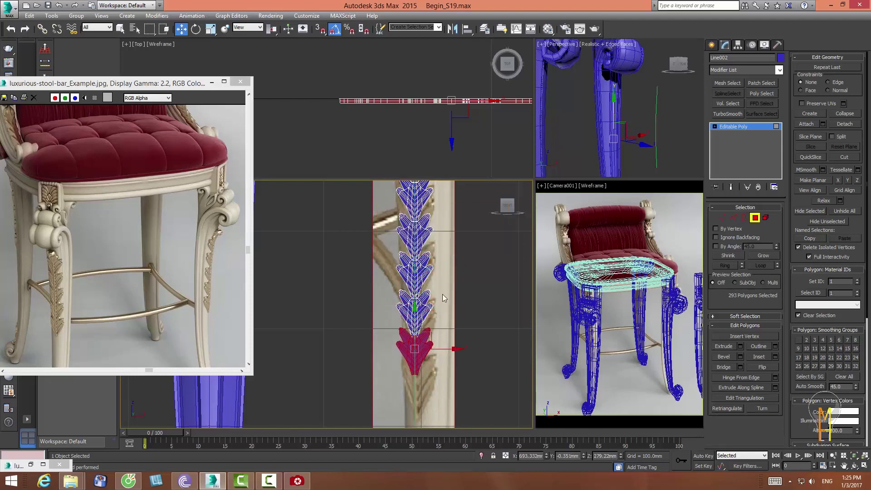
{"action": "left_click_drag", "start_coordinate": [414, 348], "coordinate": [414, 388], "text": "shift"}
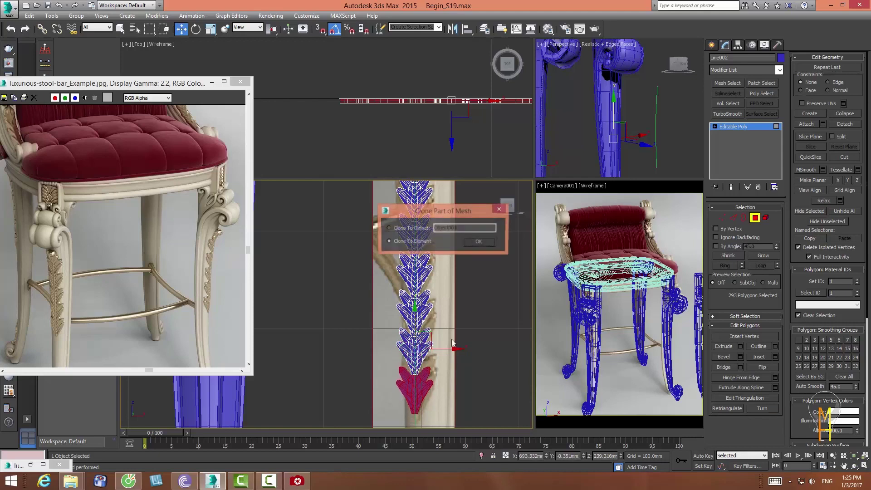
{"action": "left_click", "coordinate": [474, 243]}
- Maximize the Front view and weld the vertices at the first leaf junction
{"action": "left_click", "coordinate": [859, 466]}
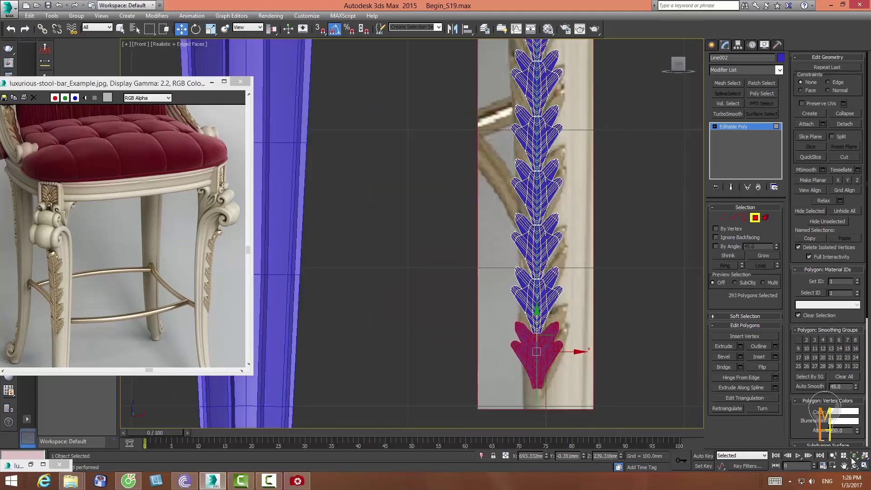
{"action": "left_click", "coordinate": [722, 218]}
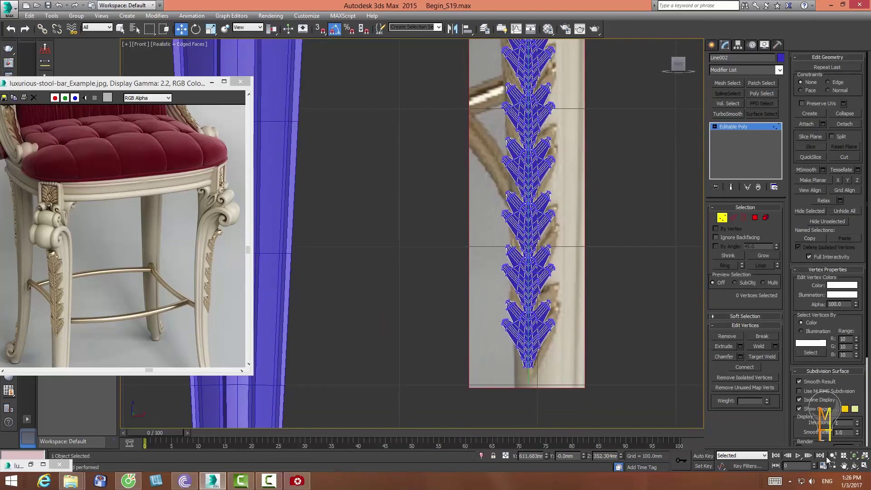
{"action": "scroll", "coordinate": [515, 279], "scroll_direction": "up", "scroll_amount": 5}
{"action": "scroll", "coordinate": [515, 280], "scroll_direction": "up", "scroll_amount": 3}
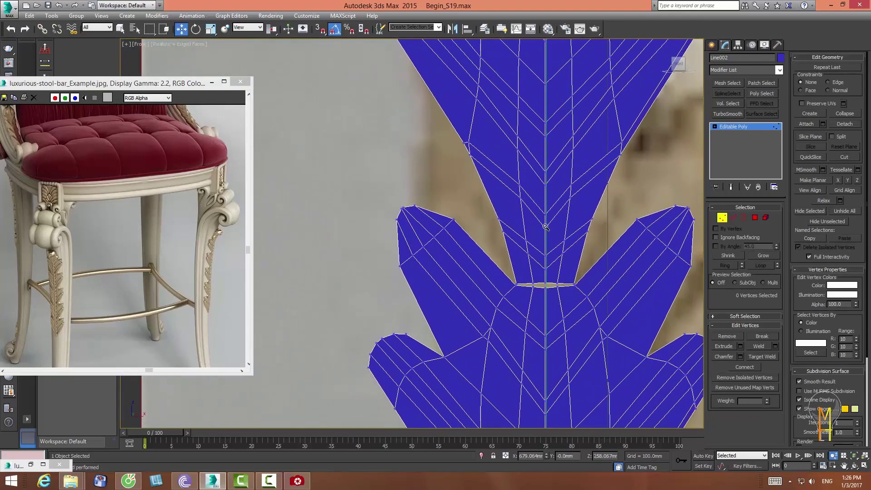
{"action": "left_click_drag", "start_coordinate": [577, 292], "coordinate": [577, 291]}
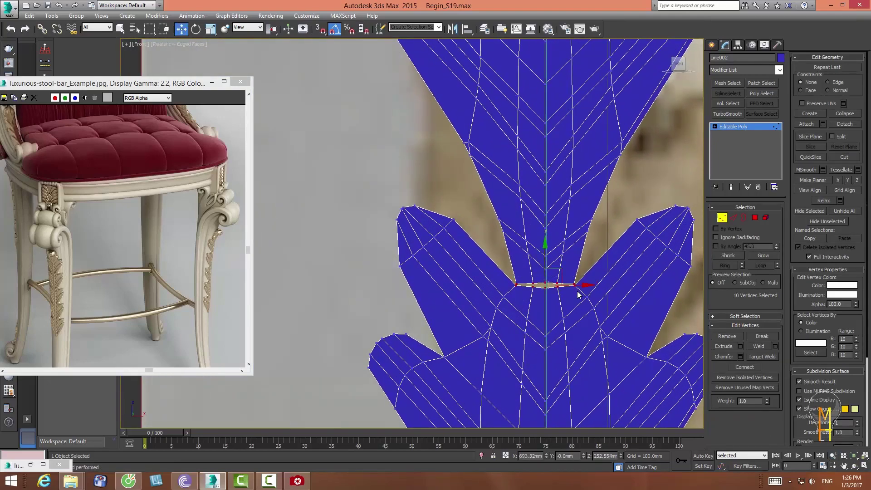
{"action": "left_click", "coordinate": [210, 29]}
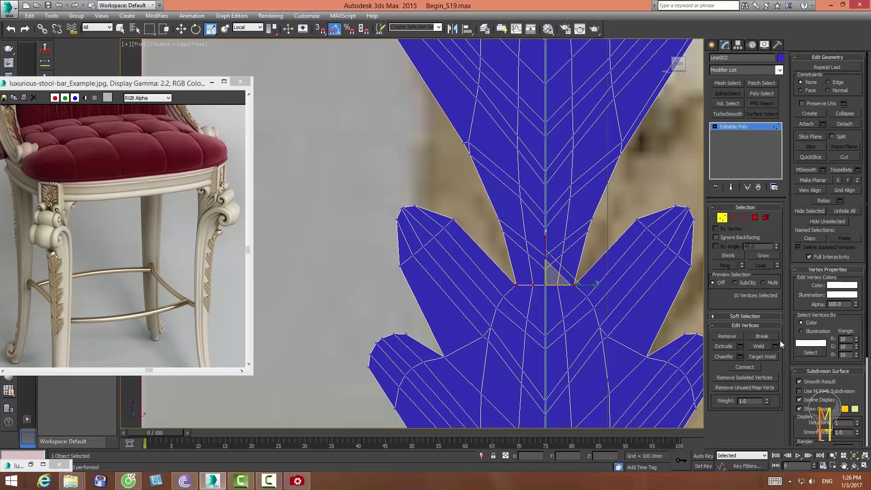
{"action": "left_click", "coordinate": [758, 345]}
- Make the next junction's vertices planar in Y and weld them
{"action": "middle_click_drag", "start_coordinate": [534, 420], "coordinate": [529, 259]}
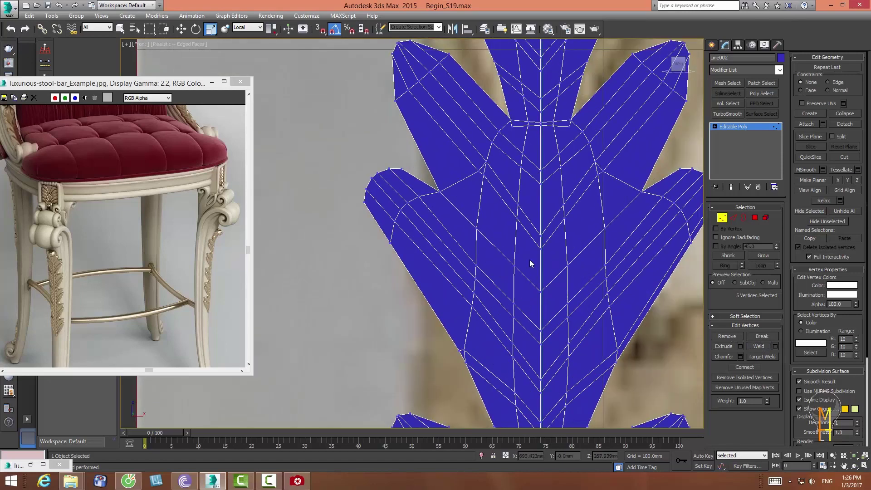
{"action": "middle_click_drag", "start_coordinate": [506, 136], "coordinate": [496, 267]}
{"action": "right_click", "coordinate": [491, 249]}
{"action": "key", "text": "Escape"}
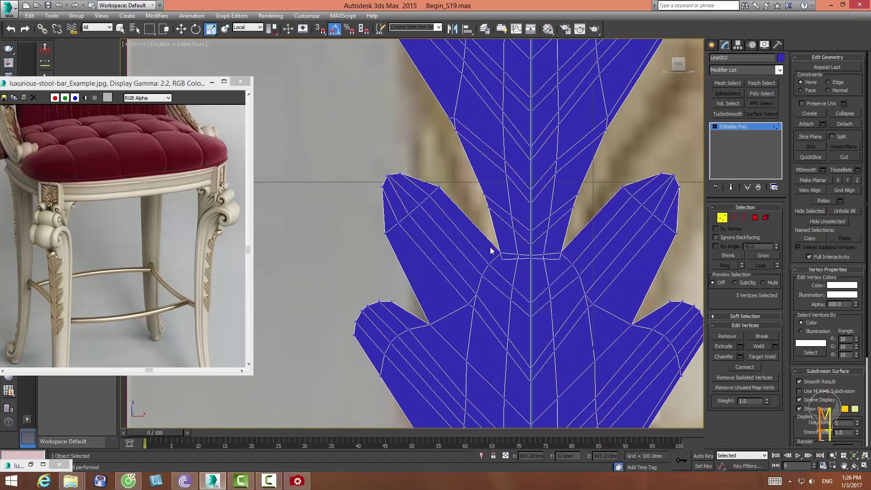
{"action": "left_click_drag", "start_coordinate": [490, 250], "coordinate": [566, 267]}
{"action": "left_click", "coordinate": [847, 180]}
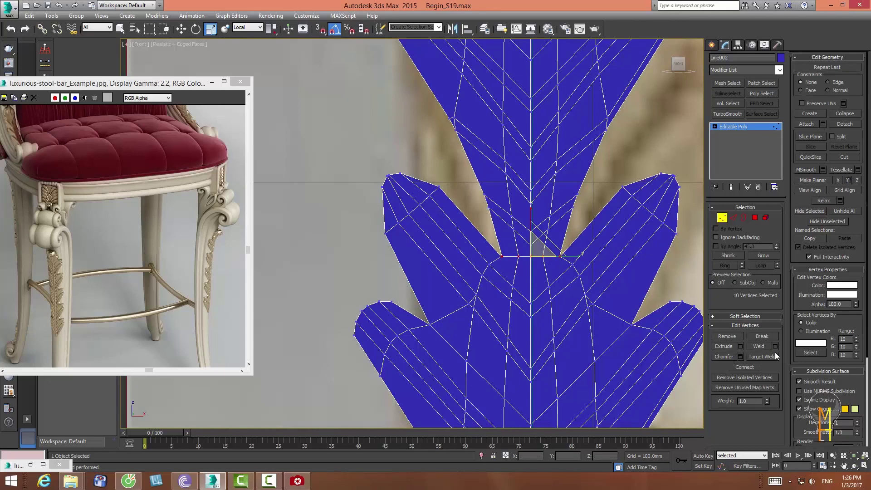
{"action": "left_click", "coordinate": [758, 346]}
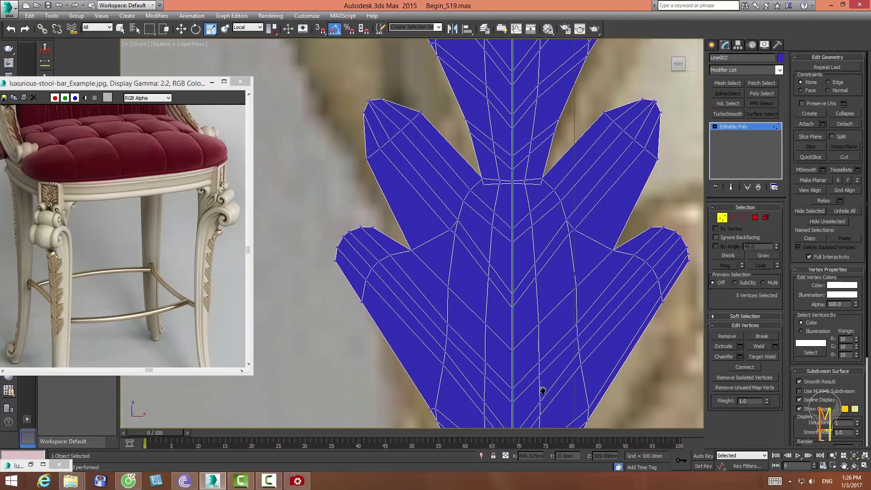
- Weld the third junction's vertices, then flatten and weld the fourth junction
{"action": "middle_click_drag", "start_coordinate": [583, 331], "coordinate": [479, 270]}
{"action": "left_click_drag", "start_coordinate": [548, 278], "coordinate": [549, 281]}
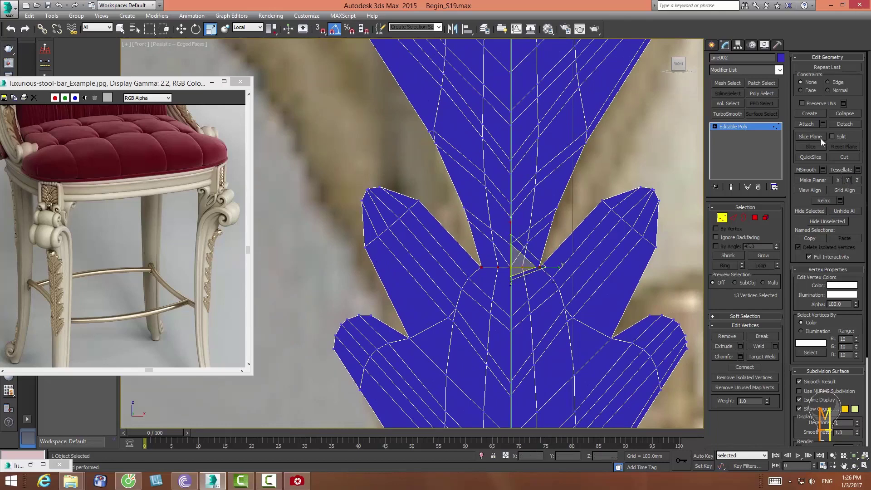
{"action": "left_click", "coordinate": [761, 348]}
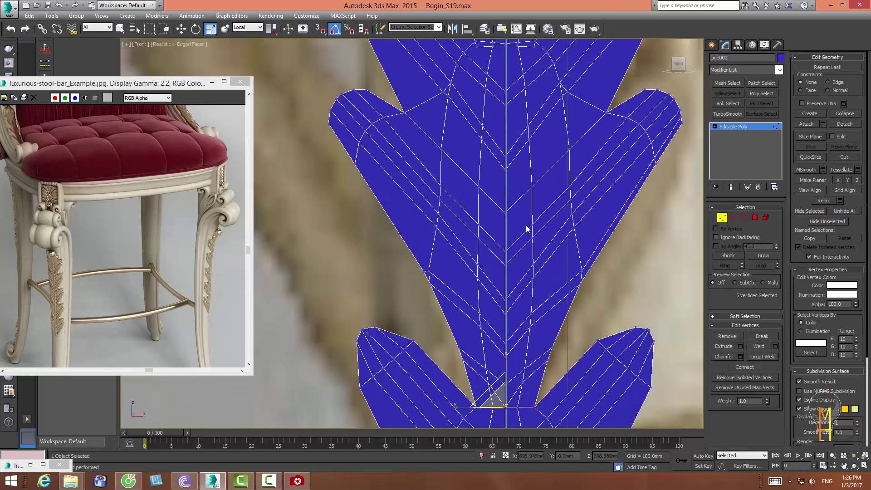
{"action": "middle_click_drag", "start_coordinate": [526, 229], "coordinate": [469, 298]}
{"action": "left_click_drag", "start_coordinate": [541, 314], "coordinate": [541, 313], "text": "ctrl"}
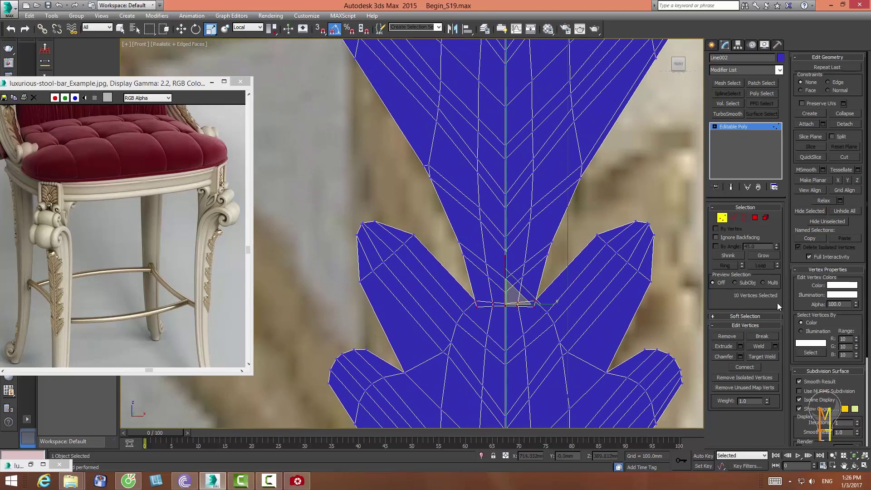
{"action": "left_click", "coordinate": [847, 180]}
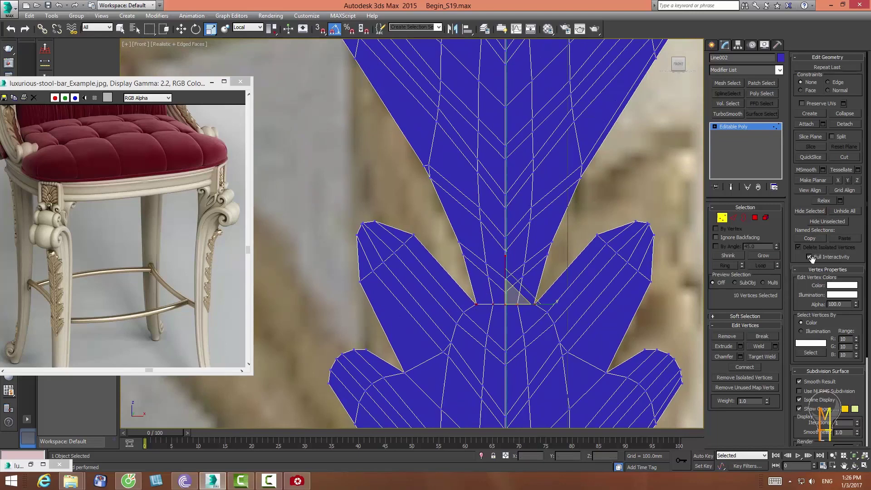
{"action": "left_click", "coordinate": [757, 347]}
- Flatten and weld the fifth junction's vertices and weld the sixth junction
{"action": "middle_click_drag", "start_coordinate": [474, 311], "coordinate": [479, 278]}
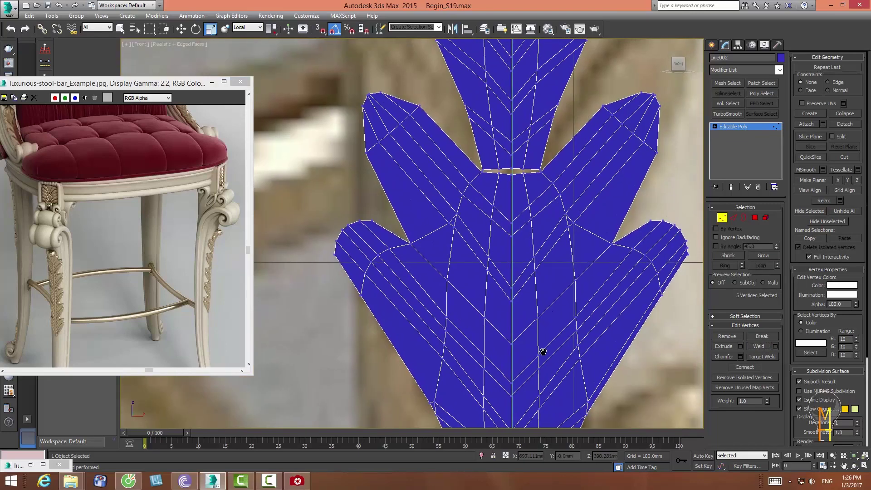
{"action": "left_click_drag", "start_coordinate": [545, 281], "coordinate": [541, 280], "text": "ctrl"}
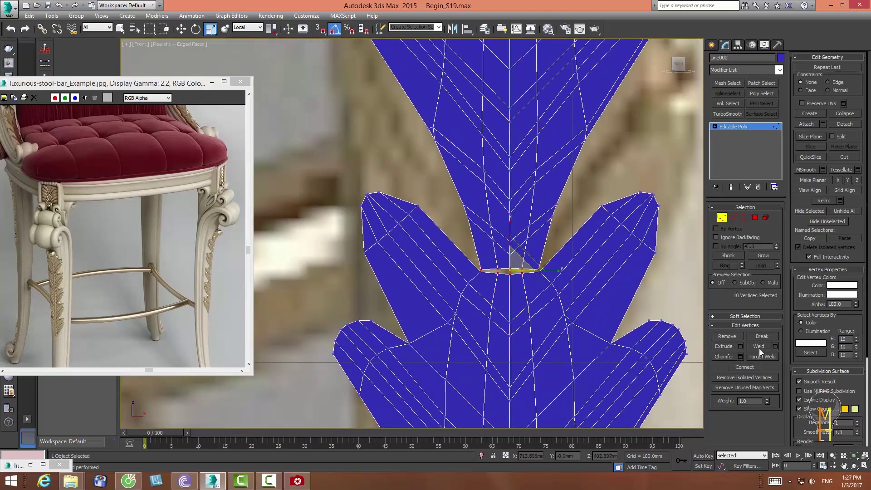
{"action": "left_click", "coordinate": [847, 181]}
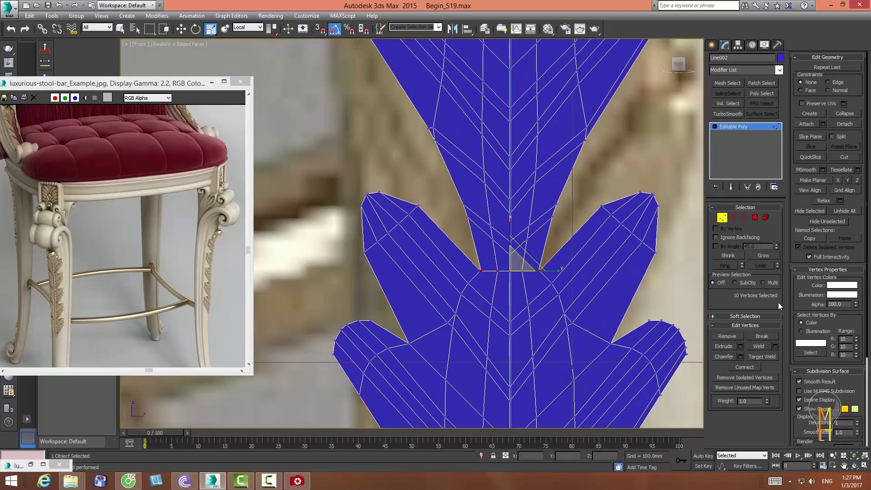
{"action": "left_click", "coordinate": [763, 348]}
{"action": "middle_click_drag", "start_coordinate": [527, 297], "coordinate": [467, 283]}
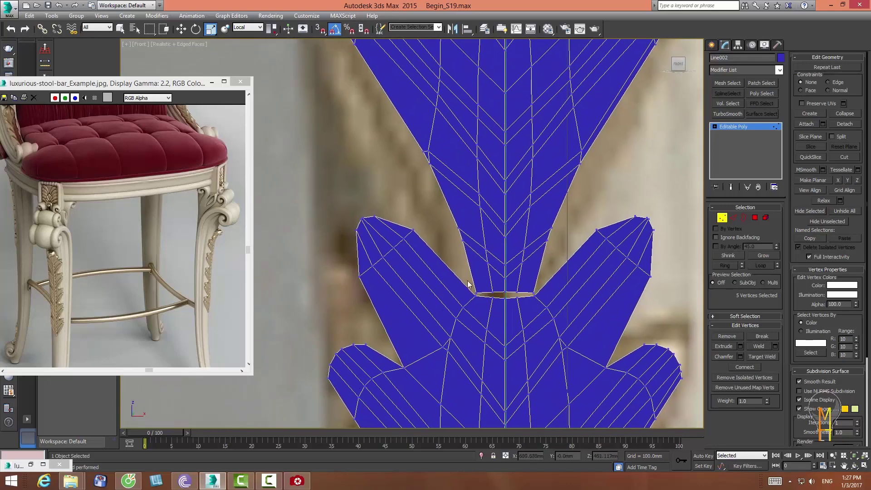
{"action": "left_click_drag", "start_coordinate": [542, 304], "coordinate": [542, 305], "text": "ctrl"}
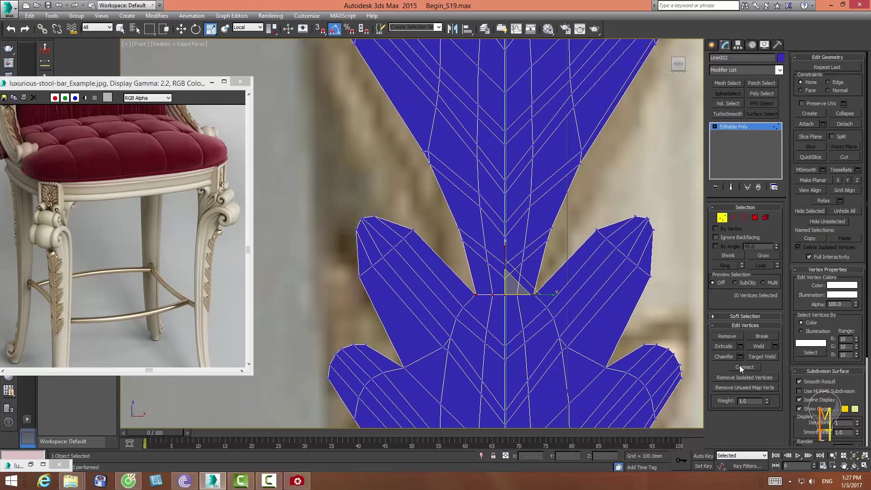
{"action": "left_click", "coordinate": [758, 346]}
{"action": "middle_click_drag", "start_coordinate": [557, 219], "coordinate": [544, 97]}
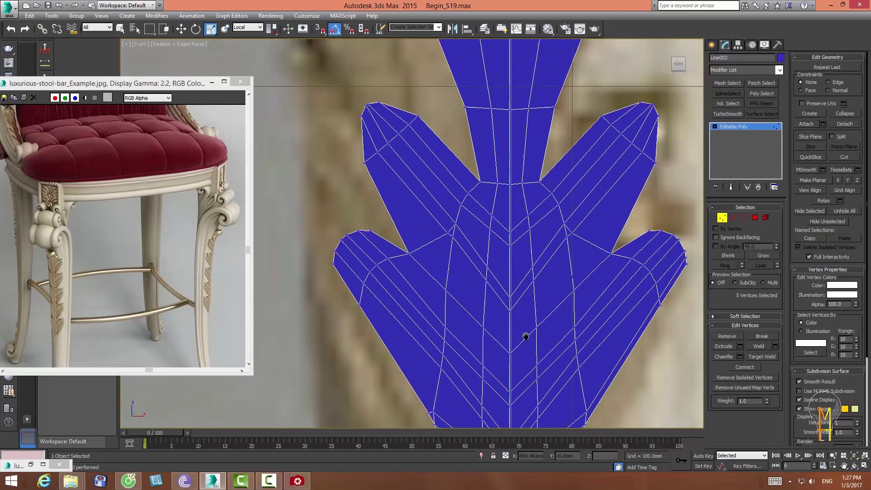
{"action": "mouse_move", "coordinate": [513, 234]}
{"action": "middle_mouse_down"}
{"action": "mouse_move", "coordinate": [558, 204]}
{"action": "mouse_move", "coordinate": [541, 135]}
{"action": "middle_mouse_up"}
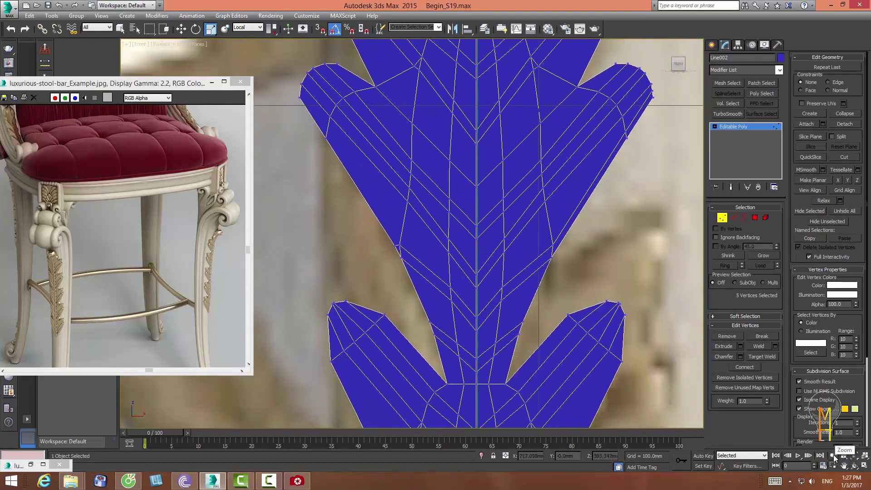
- Select the top leaf's crown vertices and scale the crown outward
{"action": "left_click", "coordinate": [853, 455]}
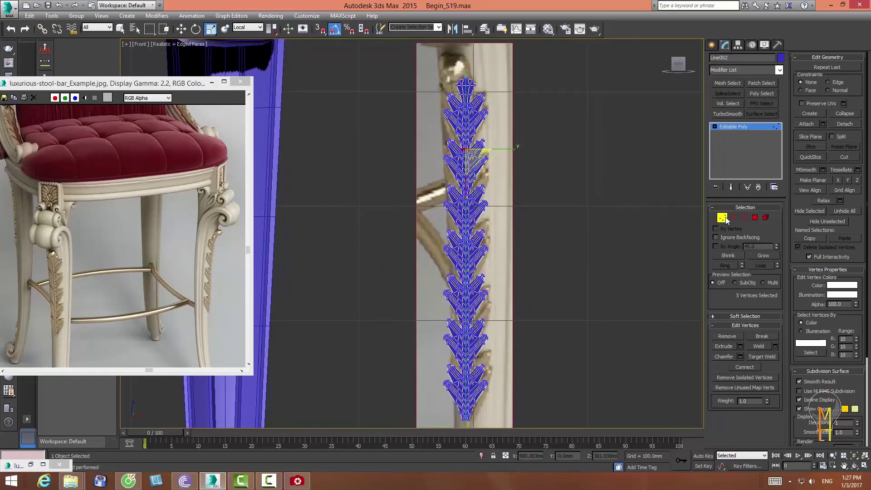
{"action": "left_click", "coordinate": [726, 219]}
{"action": "middle_click_drag", "start_coordinate": [541, 170], "coordinate": [553, 285]}
{"action": "left_click", "coordinate": [725, 216]}
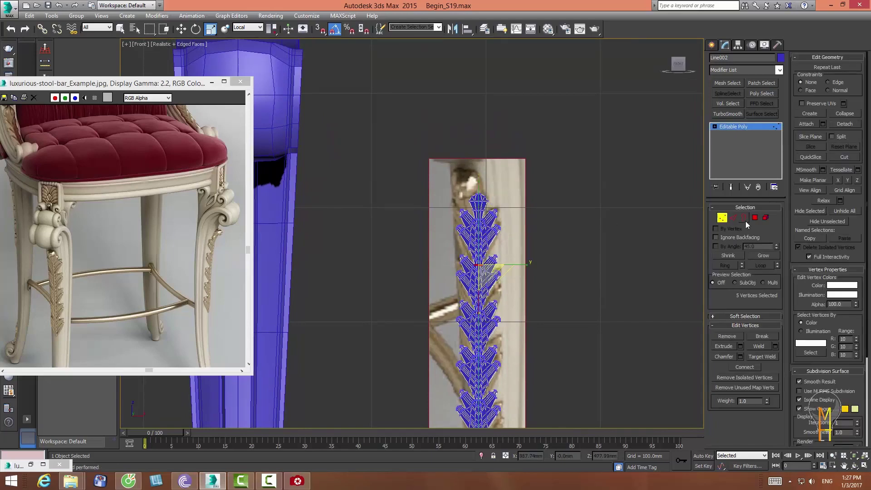
{"action": "scroll", "coordinate": [542, 204], "scroll_direction": "up", "scroll_amount": 3}
{"action": "scroll", "coordinate": [535, 213], "scroll_direction": "down", "scroll_amount": 2}
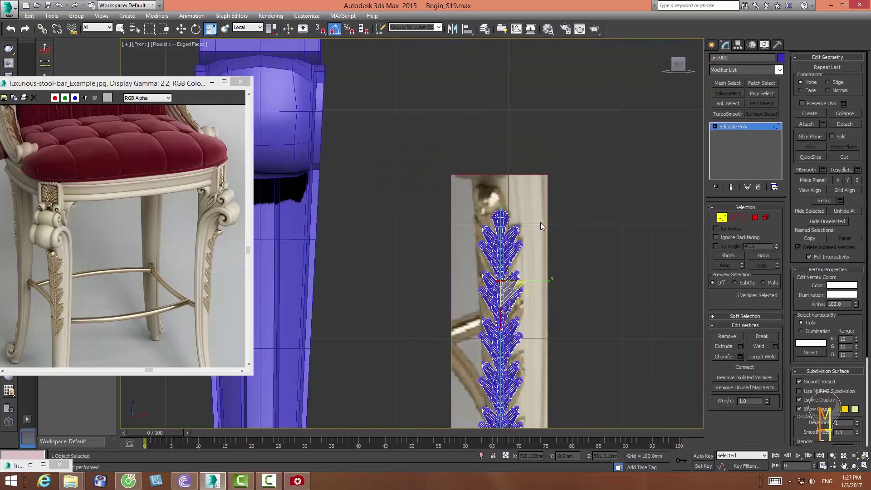
{"action": "scroll", "coordinate": [489, 245], "scroll_direction": "up", "scroll_amount": 4}
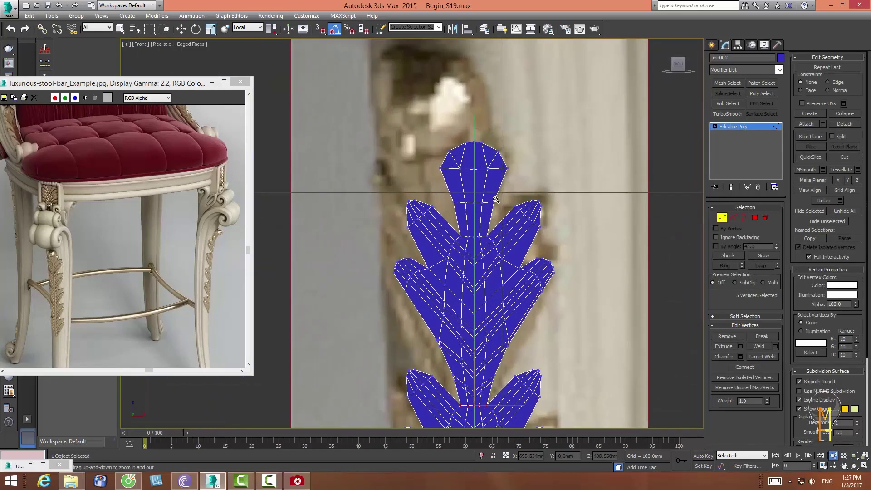
{"action": "middle_click_drag", "start_coordinate": [513, 210], "coordinate": [520, 243]}
{"action": "left_click_drag", "start_coordinate": [521, 244], "coordinate": [520, 243]}
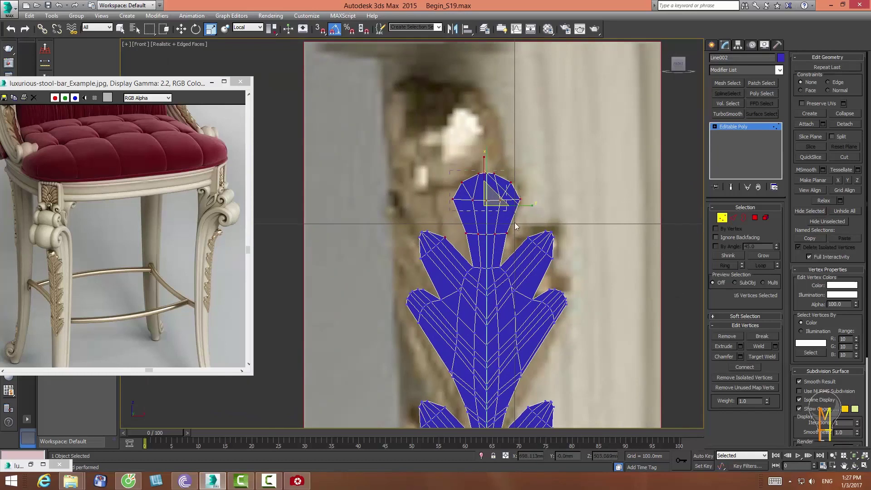
{"action": "left_click", "coordinate": [445, 236], "text": "alt"}
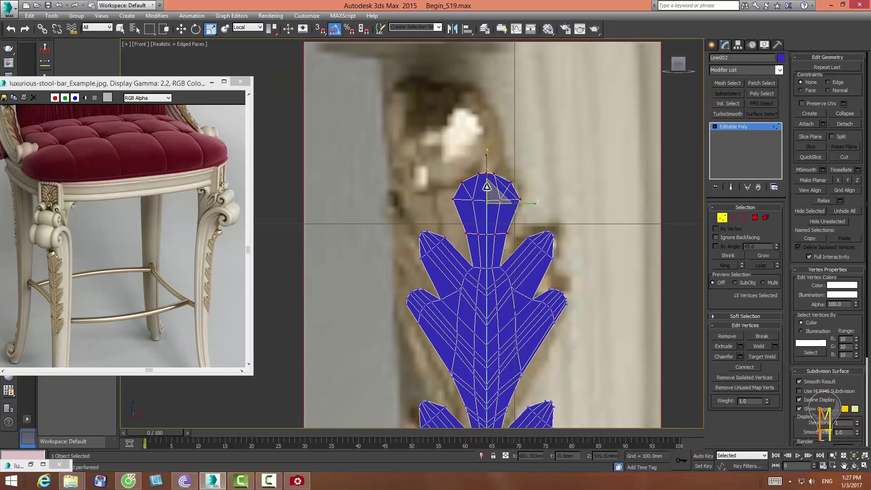
{"action": "mouse_move", "coordinate": [492, 198]}
{"action": "left_mouse_down"}
{"action": "mouse_move", "coordinate": [502, 172]}
{"action": "mouse_move", "coordinate": [480, 134]}
{"action": "mouse_move", "coordinate": [480, 89]}
{"action": "left_mouse_up"}
{"action": "key", "text": "w"}
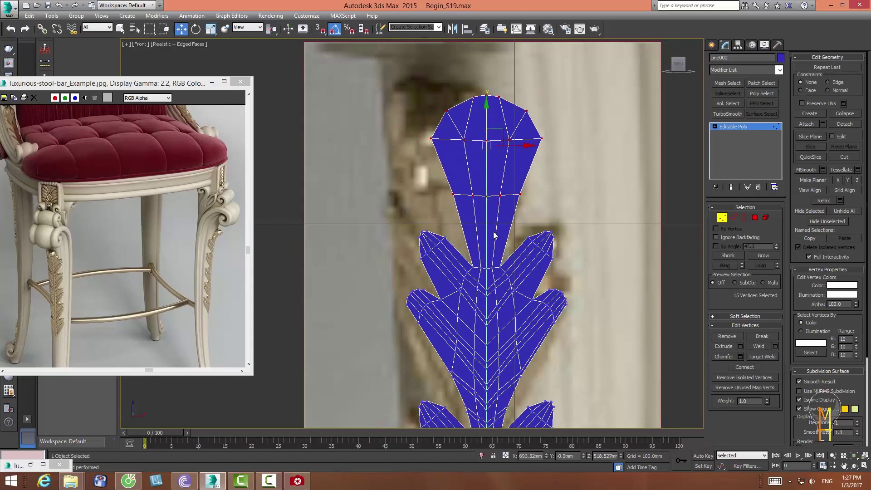
- Select edges on the crown's neck, then bring up the spline shape types in Create
{"action": "key", "text": "2"}
{"action": "left_click_drag", "start_coordinate": [453, 227], "coordinate": [521, 236]}
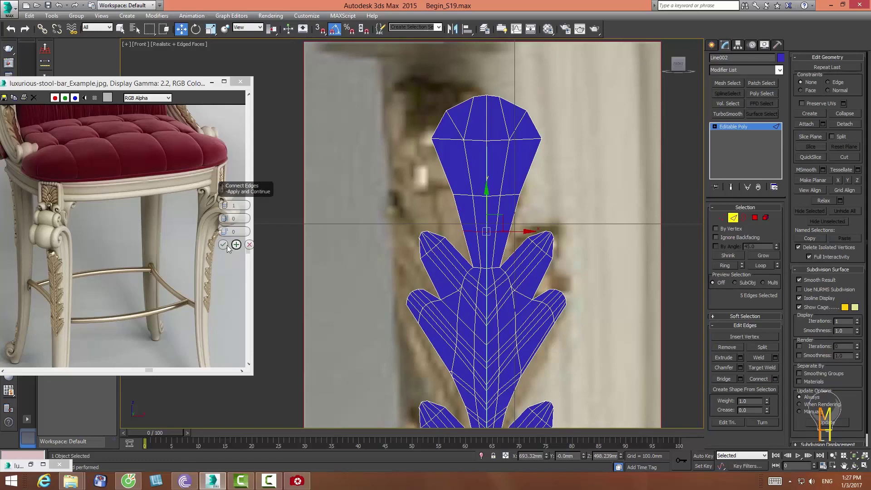
{"action": "key", "text": "r"}
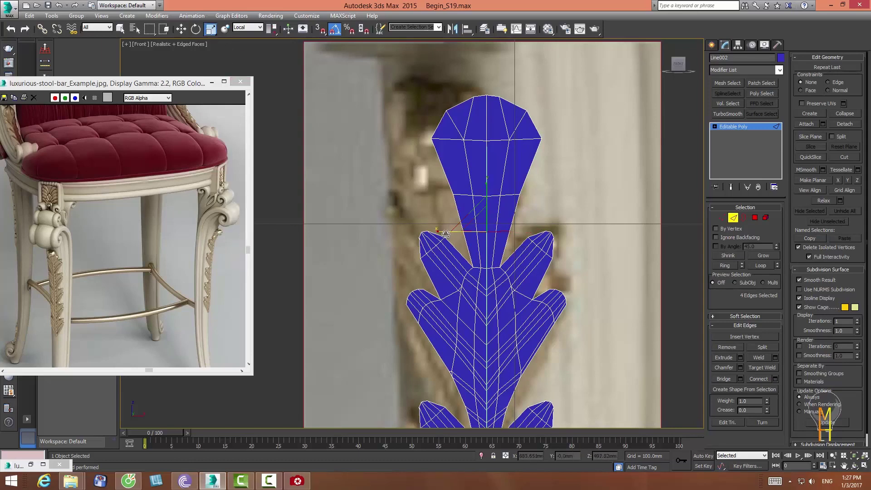
{"action": "middle_click_drag", "start_coordinate": [450, 238], "coordinate": [440, 244]}
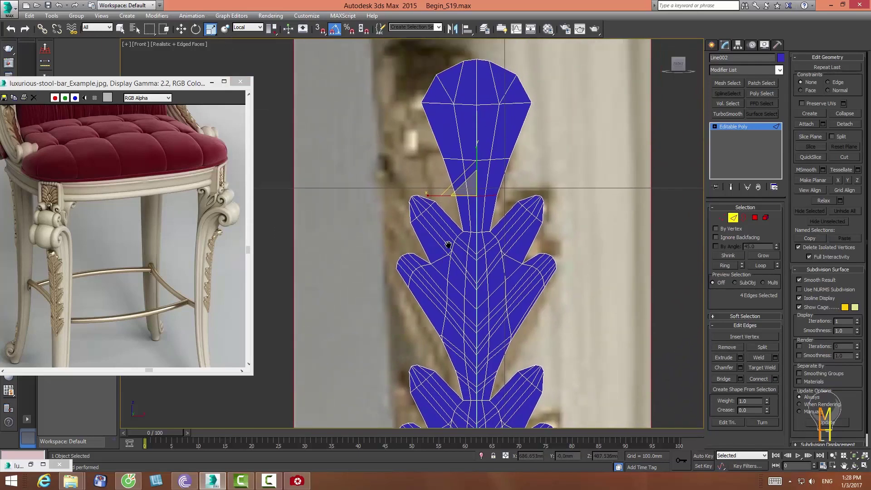
{"action": "left_click", "coordinate": [525, 242]}
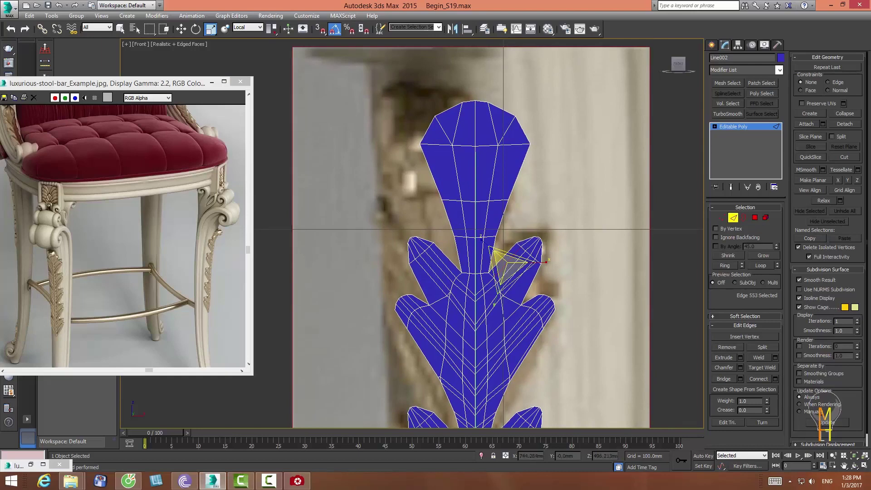
{"action": "left_click", "coordinate": [711, 44]}
{"action": "left_click", "coordinate": [724, 59]}
- Draw an NGon spline over the ornament's head and hide the background image
{"action": "left_click", "coordinate": [727, 138]}
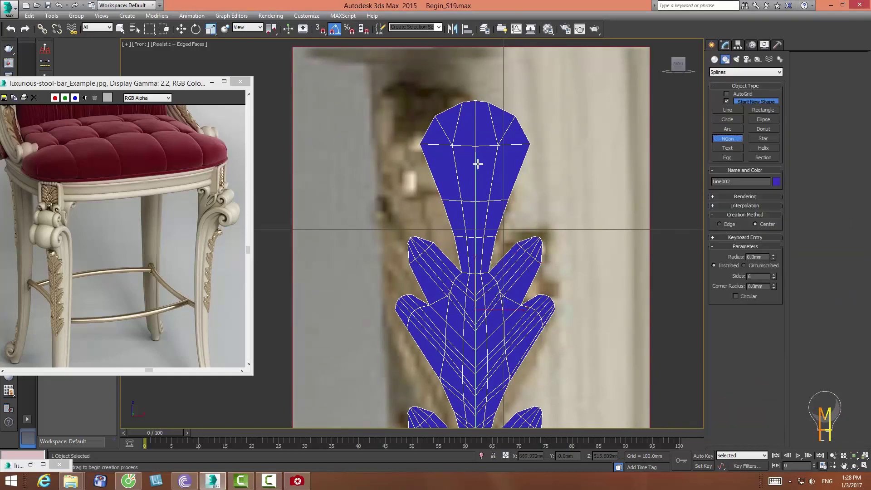
{"action": "left_click_drag", "start_coordinate": [474, 166], "coordinate": [482, 111]}
{"action": "key", "text": "r"}
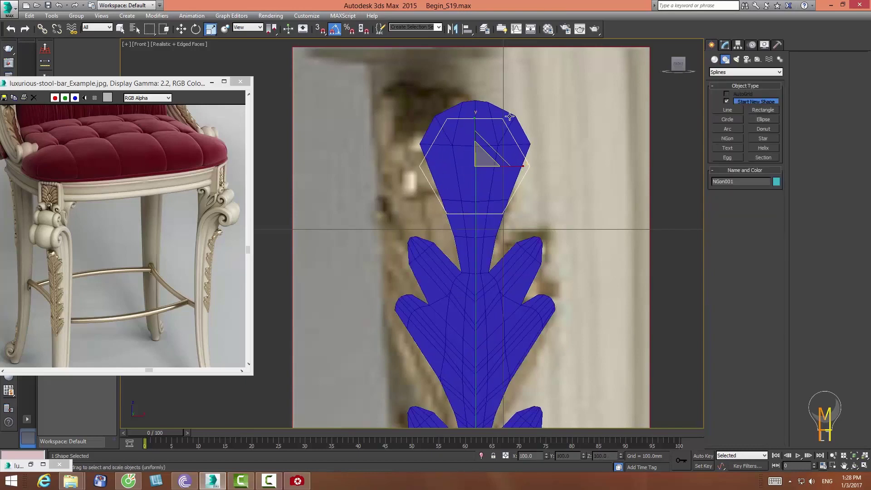
{"action": "middle_click_drag", "start_coordinate": [587, 144], "coordinate": [579, 175]}
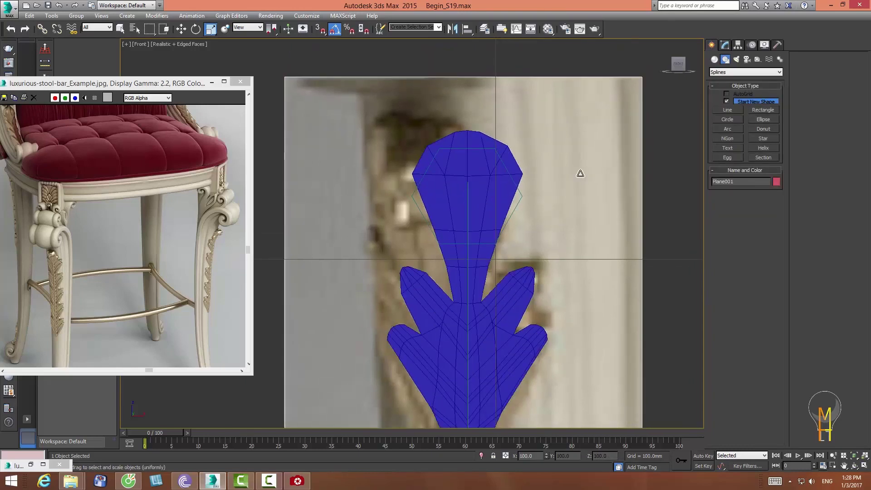
{"action": "key", "text": "shift+f"}
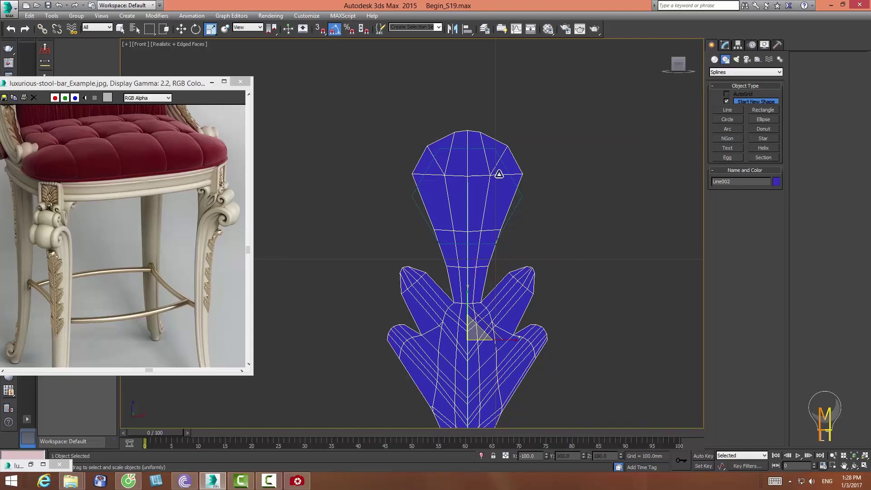
- Lower the head's horizontal vertex ring and its five top vertices
{"action": "left_click", "coordinate": [722, 44]}
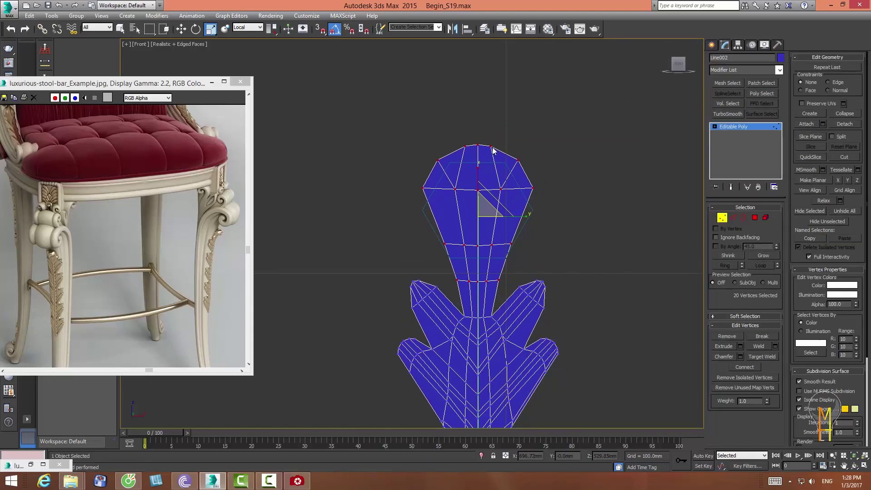
{"action": "left_click_drag", "start_coordinate": [420, 179], "coordinate": [578, 214]}
{"action": "key", "text": "w"}
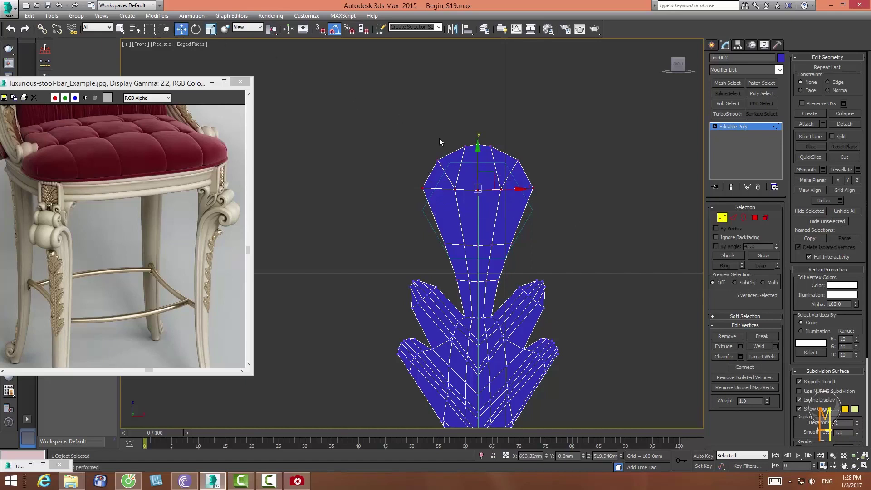
{"action": "left_click_drag", "start_coordinate": [477, 151], "coordinate": [477, 175]}
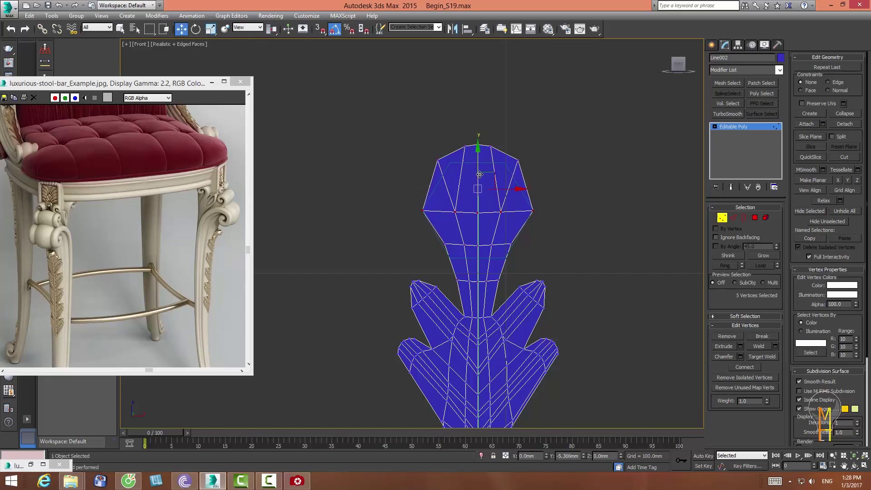
{"action": "left_click", "coordinate": [494, 148]}
{"action": "left_click_drag", "start_coordinate": [426, 136], "coordinate": [521, 168]}
{"action": "left_click_drag", "start_coordinate": [478, 120], "coordinate": [478, 130]}
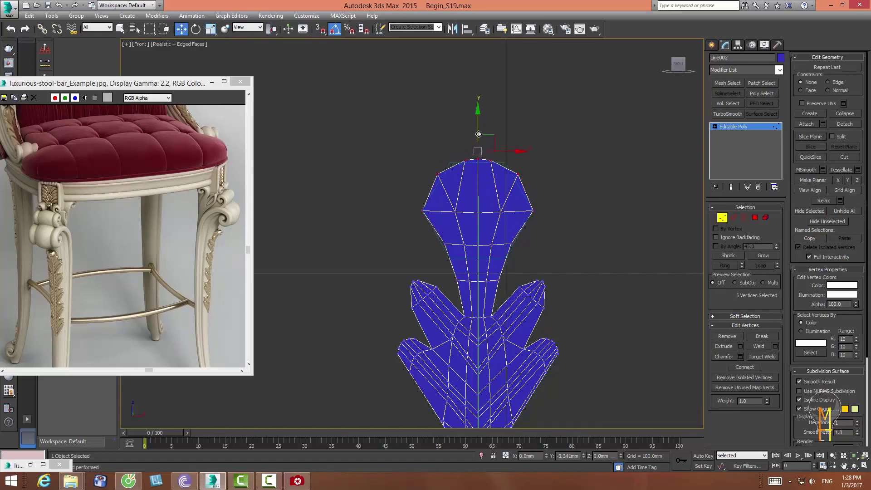
- Select the NGon guide and set its sides to 8
{"action": "left_click", "coordinate": [721, 217]}
{"action": "left_click", "coordinate": [645, 216]}
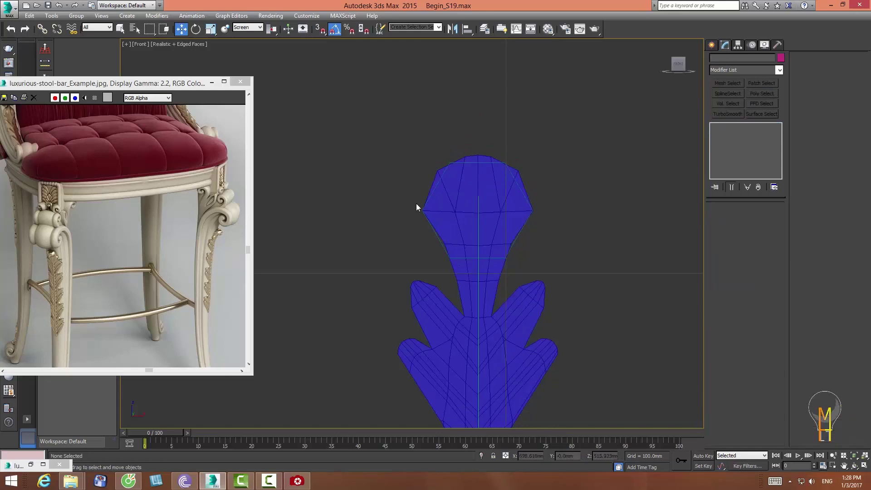
{"action": "left_click", "coordinate": [436, 237]}
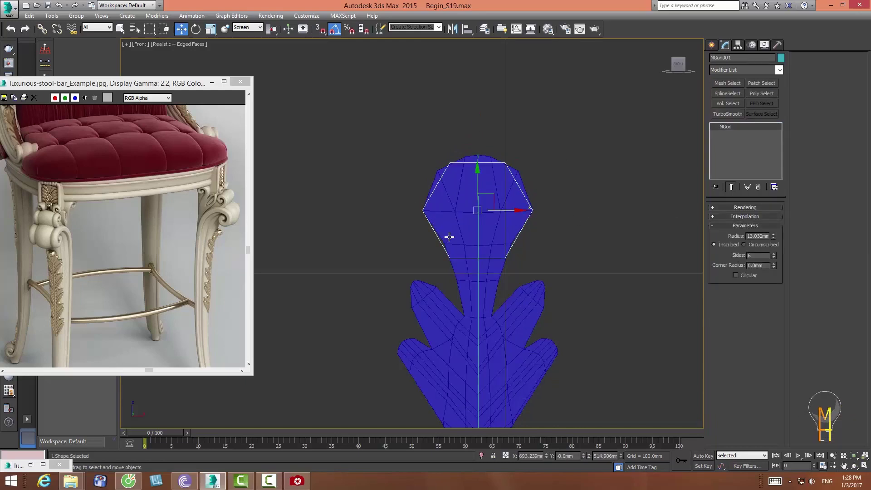
{"action": "left_click", "coordinate": [773, 254]}
- Weld the leaf ornament's three top head vertices into a single point
{"action": "left_click", "coordinate": [506, 196]}
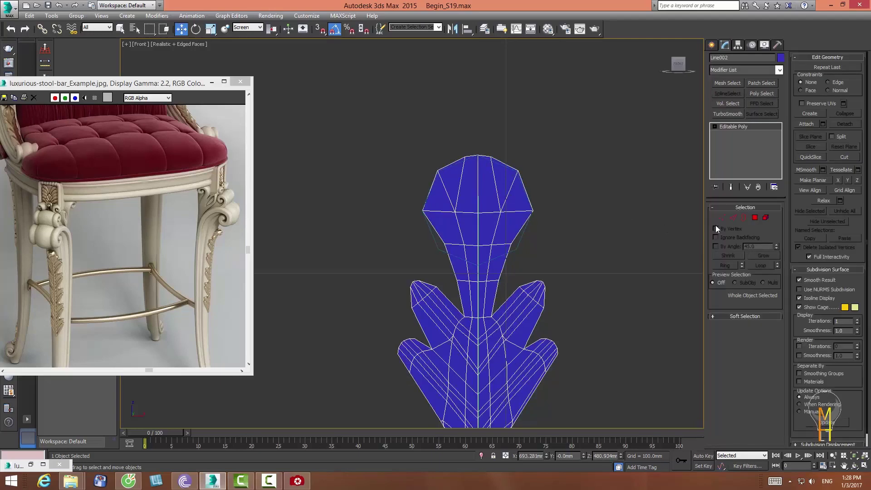
{"action": "key", "text": "1"}
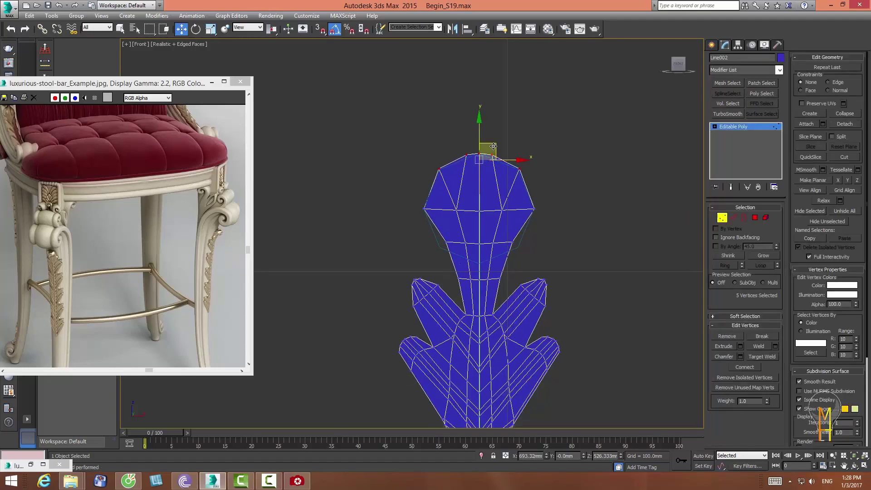
{"action": "left_click_drag", "start_coordinate": [462, 145], "coordinate": [494, 166]}
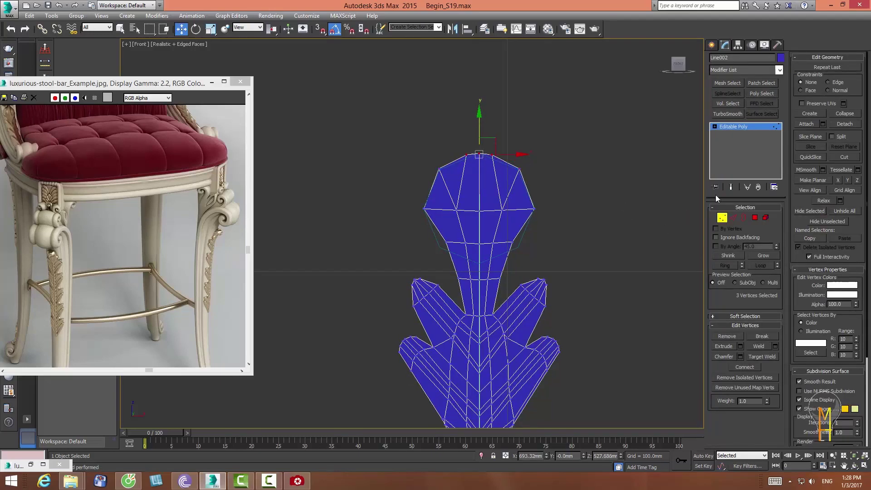
{"action": "left_click", "coordinate": [844, 116]}
{"action": "left_click", "coordinate": [561, 224]}
- Lower the lower-head vertex row slightly and widen it to match the outline
{"action": "left_click_drag", "start_coordinate": [429, 233], "coordinate": [519, 233]}
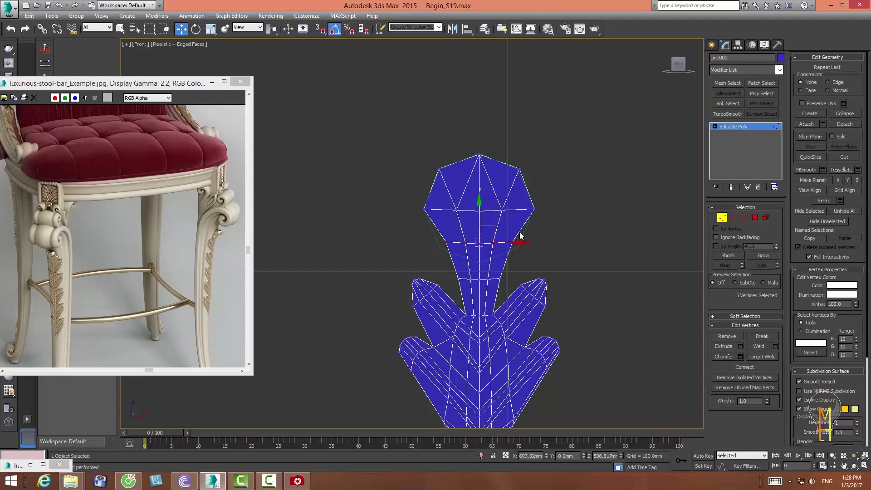
{"action": "left_click_drag", "start_coordinate": [477, 204], "coordinate": [476, 211]}
{"action": "key", "text": "r"}
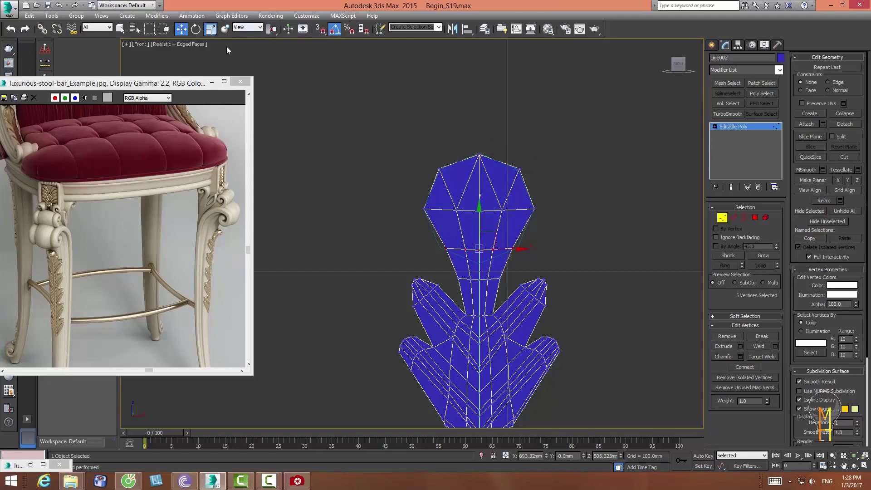
{"action": "left_click_drag", "start_coordinate": [526, 249], "coordinate": [571, 258]}
{"action": "left_click", "coordinate": [572, 258]}
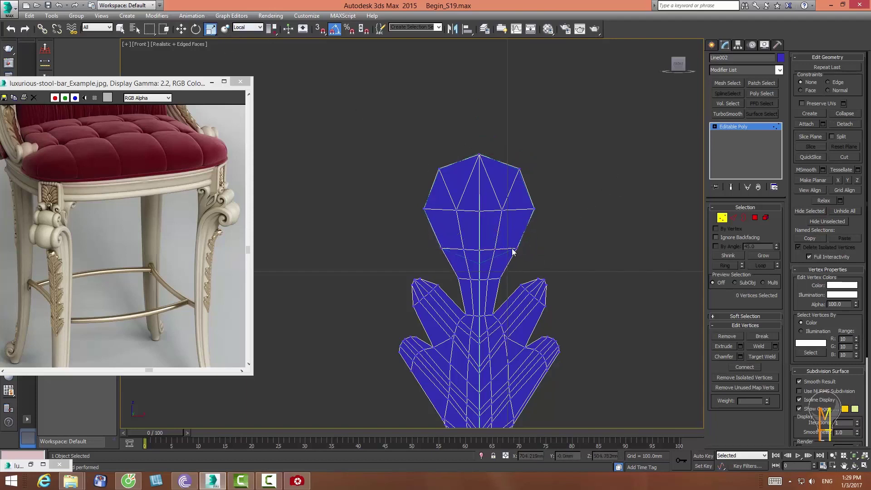
- Merge lower-head vertex clusters into single vertices and drop the merged one lower
{"action": "left_click_drag", "start_coordinate": [501, 262], "coordinate": [503, 262]}
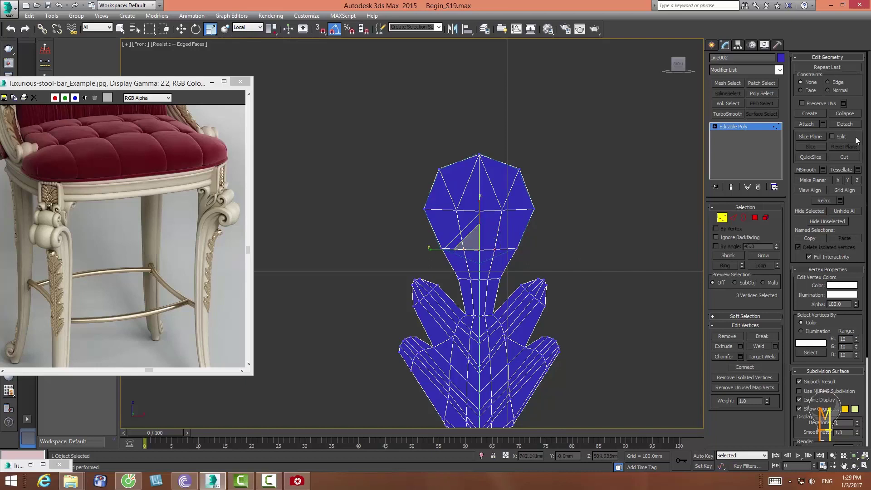
{"action": "left_click", "coordinate": [844, 113]}
{"action": "key", "text": "w"}
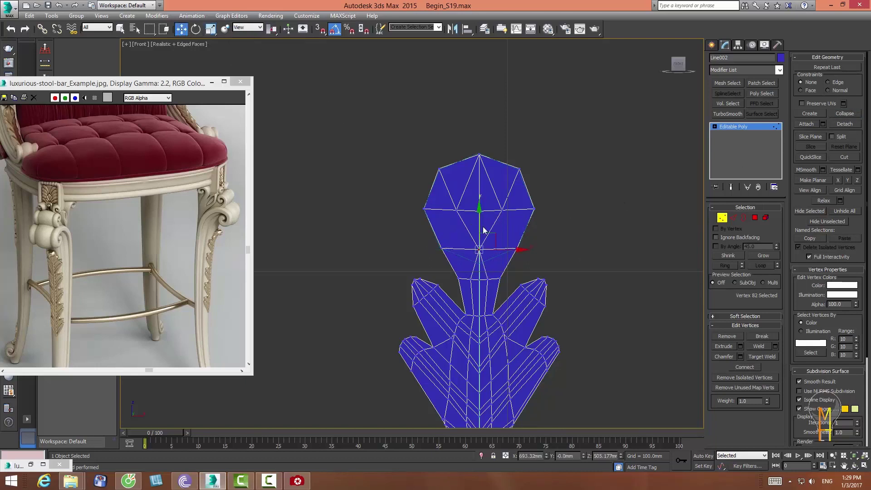
{"action": "left_click_drag", "start_coordinate": [481, 225], "coordinate": [482, 238]}
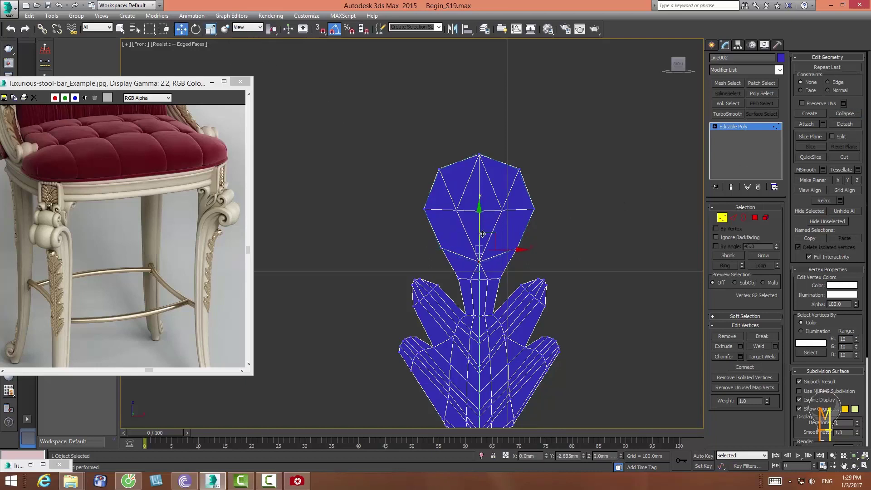
{"action": "left_click", "coordinate": [556, 234]}
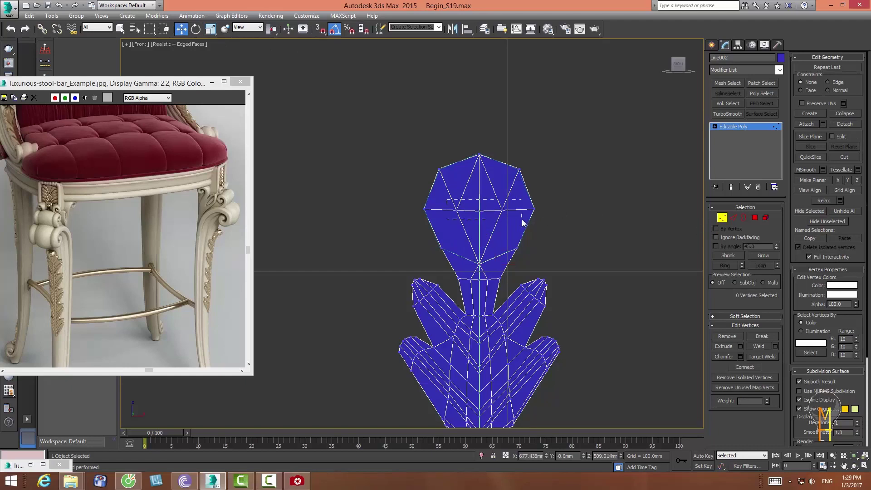
{"action": "left_click_drag", "start_coordinate": [522, 221], "coordinate": [523, 221]}
{"action": "left_click", "coordinate": [838, 113]}
{"action": "left_click", "coordinate": [641, 189]}
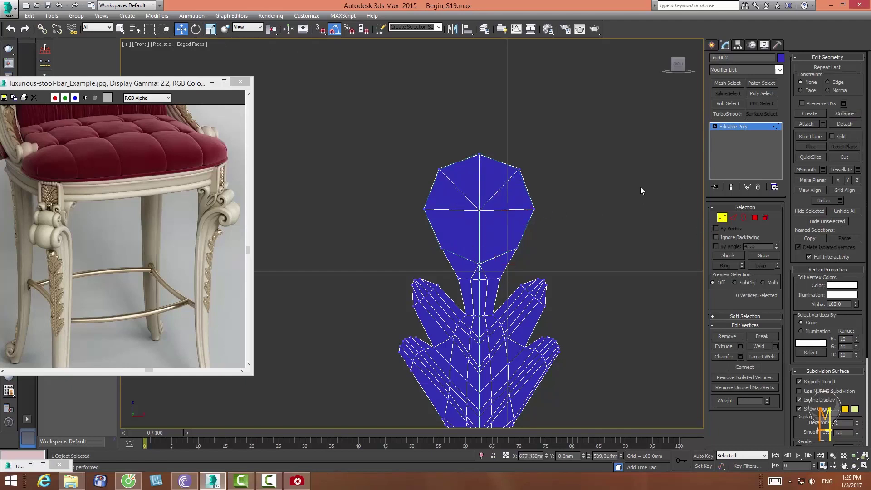
- Connect the head's centre vertex to the lower-left and lower-right vertices with edges
{"action": "left_click", "coordinate": [479, 210]}
{"action": "left_click", "coordinate": [440, 248], "text": "ctrl"}
{"action": "left_click", "coordinate": [744, 367]}
{"action": "left_click", "coordinate": [479, 209]}
{"action": "left_click", "coordinate": [517, 249], "text": "ctrl"}
{"action": "left_click", "coordinate": [740, 367]}
{"action": "left_click", "coordinate": [622, 242]}
- Chamfer the centre vertex and delete the resulting central octagon face, leaving a hole
{"action": "left_click_drag", "start_coordinate": [498, 231], "coordinate": [519, 233]}
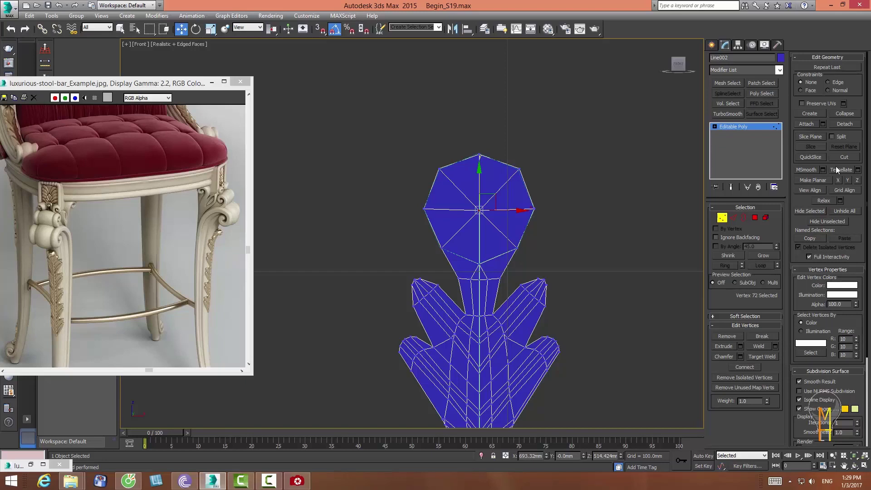
{"action": "left_click", "coordinate": [740, 357]}
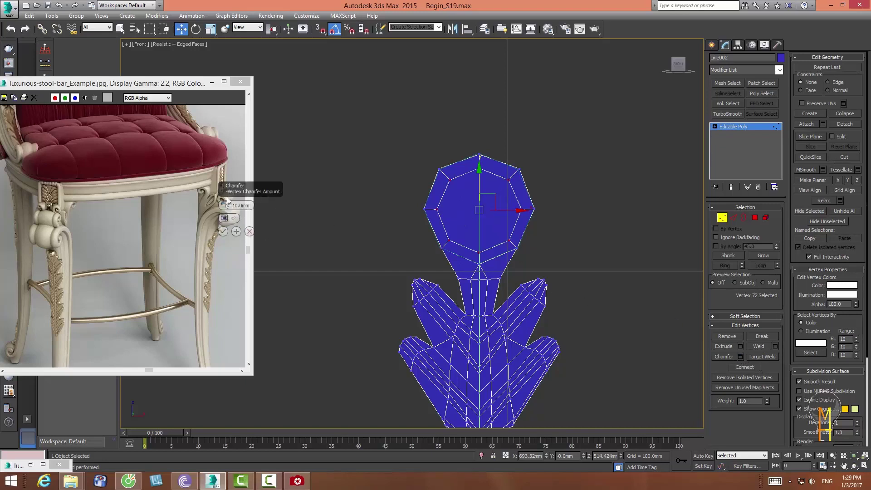
{"action": "left_click", "coordinate": [223, 232]}
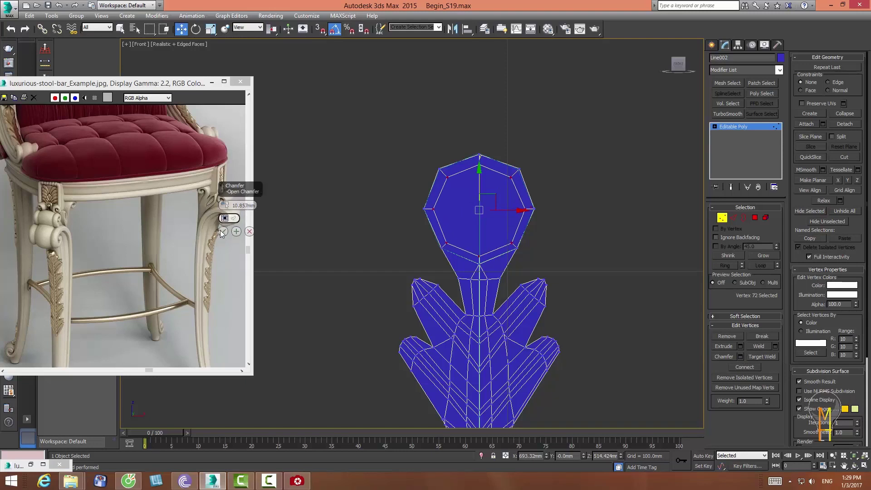
{"action": "left_click", "coordinate": [755, 218]}
{"action": "left_click", "coordinate": [479, 201]}
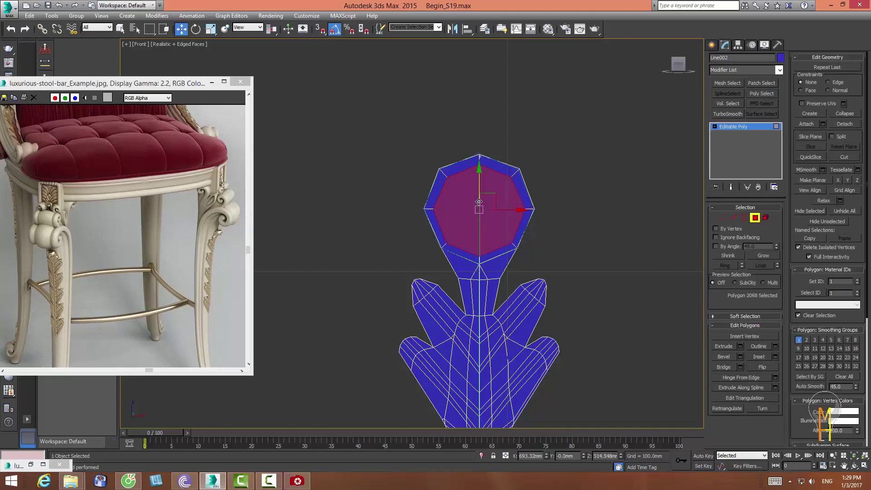
{"action": "key", "text": "Delete"}
- Extend the hole's border downward as new geometry in the four-viewport layout
{"action": "left_click", "coordinate": [740, 220]}
{"action": "left_click", "coordinate": [513, 188]}
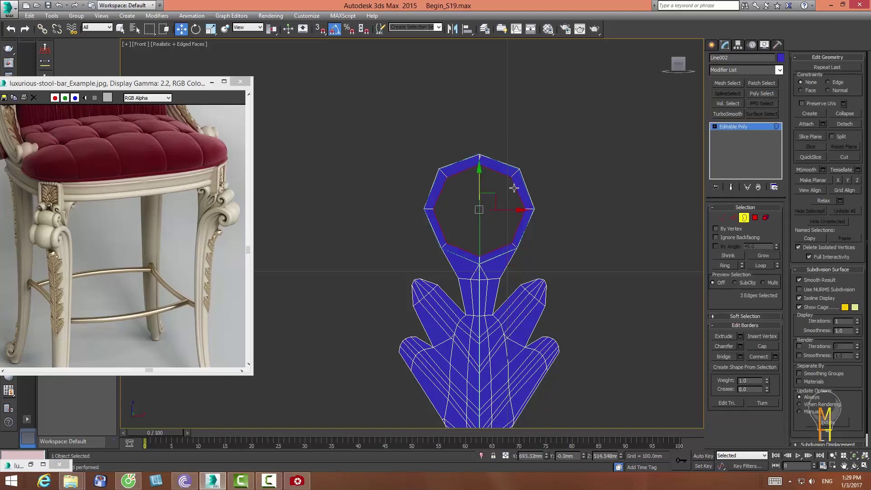
{"action": "left_click", "coordinate": [863, 465]}
{"action": "right_click", "coordinate": [408, 136]}
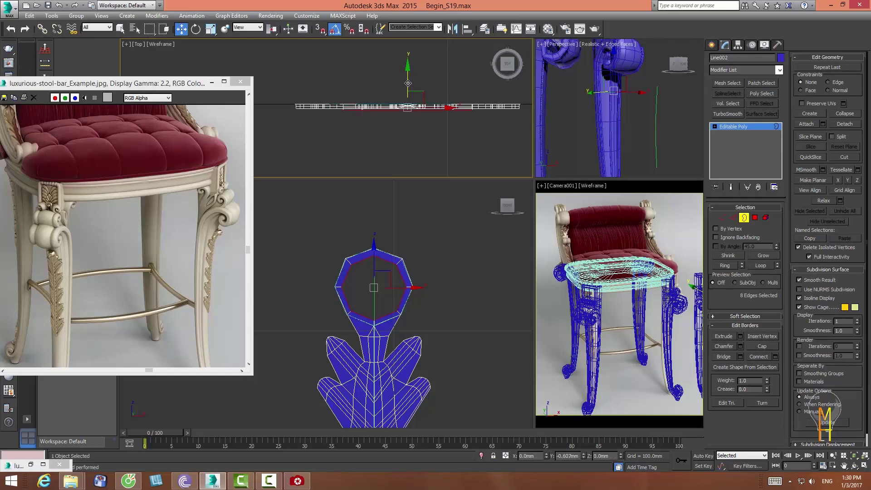
{"action": "left_click_drag", "start_coordinate": [409, 68], "coordinate": [408, 92], "text": "shift"}
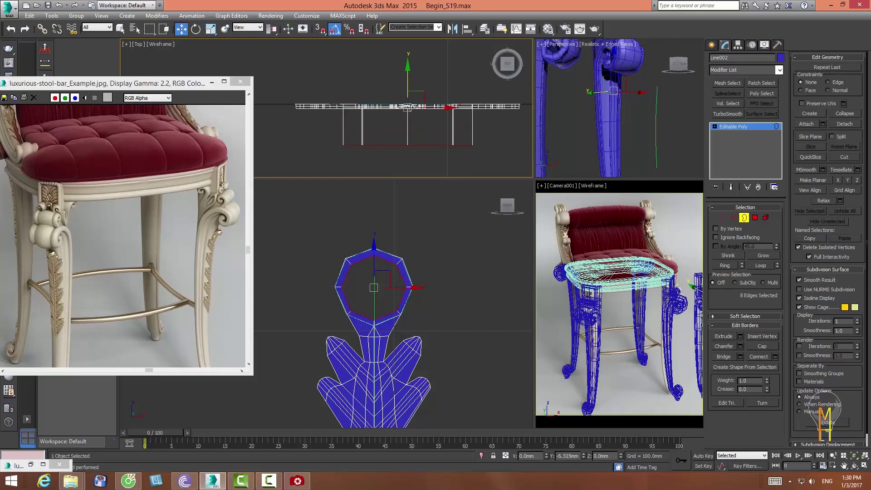
{"action": "left_click_drag", "start_coordinate": [408, 107], "coordinate": [395, 103], "text": "shift"}
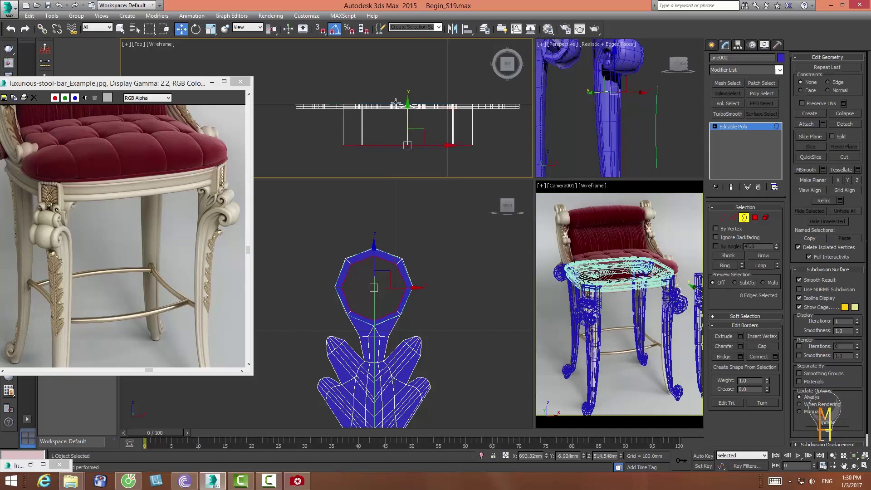
{"action": "left_click", "coordinate": [209, 29]}
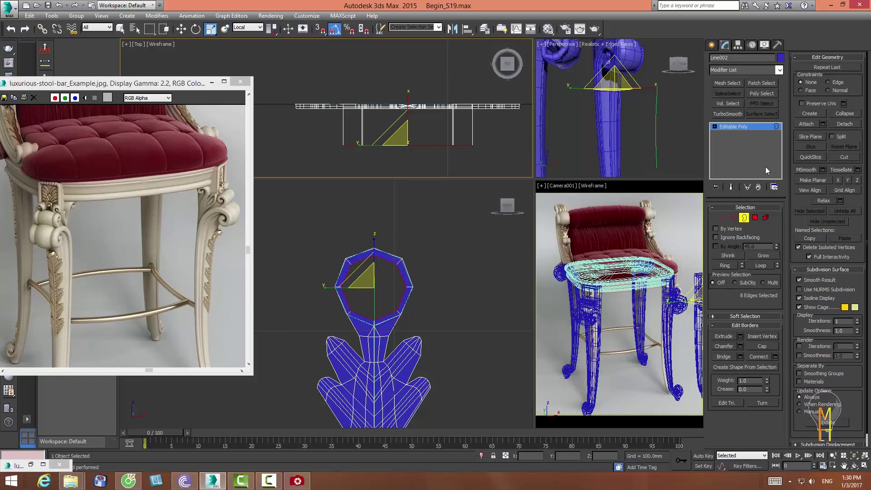
- Draw a circle spline around the stool in Top view and nudge it upward
{"action": "left_click", "coordinate": [710, 45]}
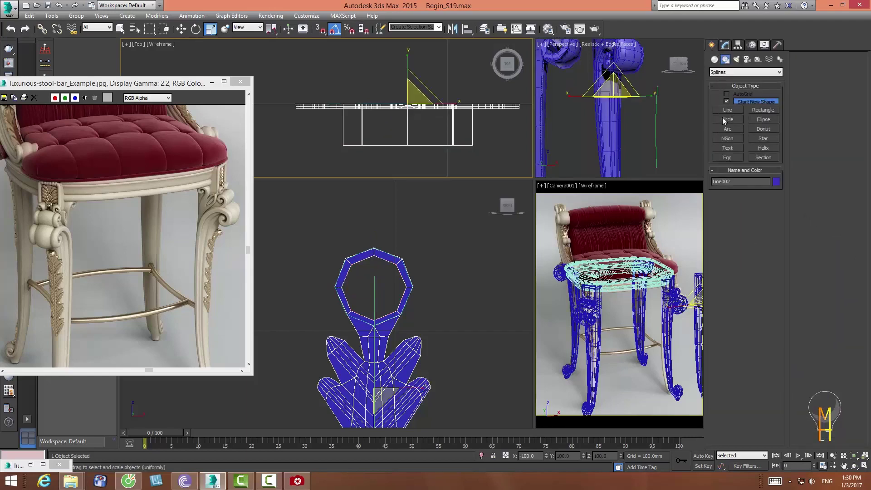
{"action": "left_click", "coordinate": [727, 119]}
{"action": "left_click_drag", "start_coordinate": [408, 146], "coordinate": [417, 81]}
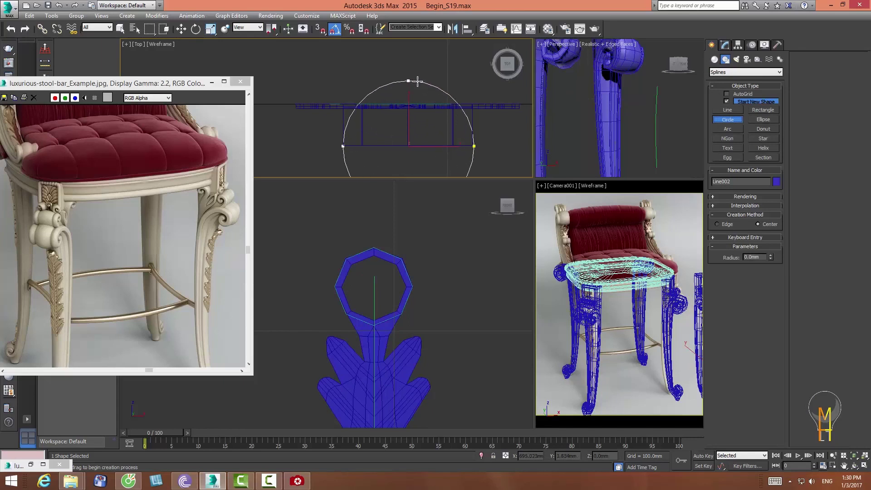
{"action": "key", "text": "w"}
{"action": "middle_click_drag", "start_coordinate": [403, 77], "coordinate": [389, 48]}
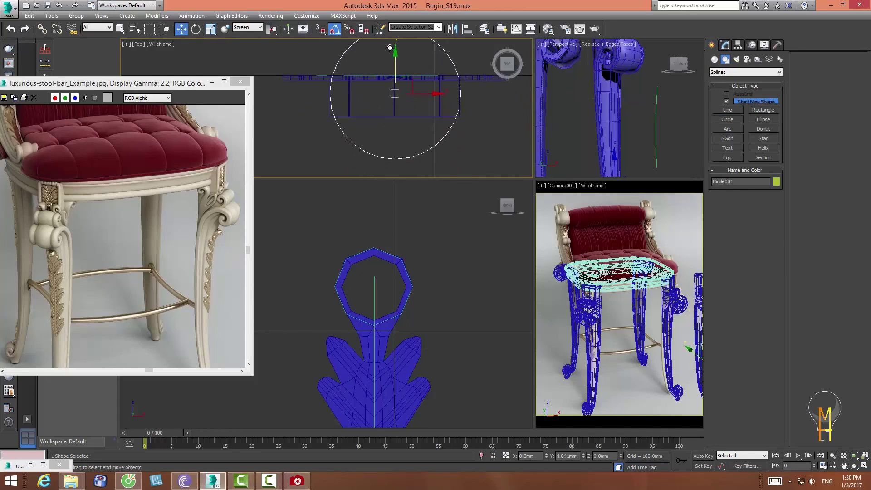
{"action": "mouse_move", "coordinate": [389, 48]}
{"action": "left_mouse_down"}
{"action": "mouse_move", "coordinate": [393, 41]}
{"action": "mouse_move", "coordinate": [401, 81]}
{"action": "left_mouse_up"}
- Shift-scale the ornament's top border inward to 73% and collapse it closed
{"action": "left_click", "coordinate": [399, 115]}
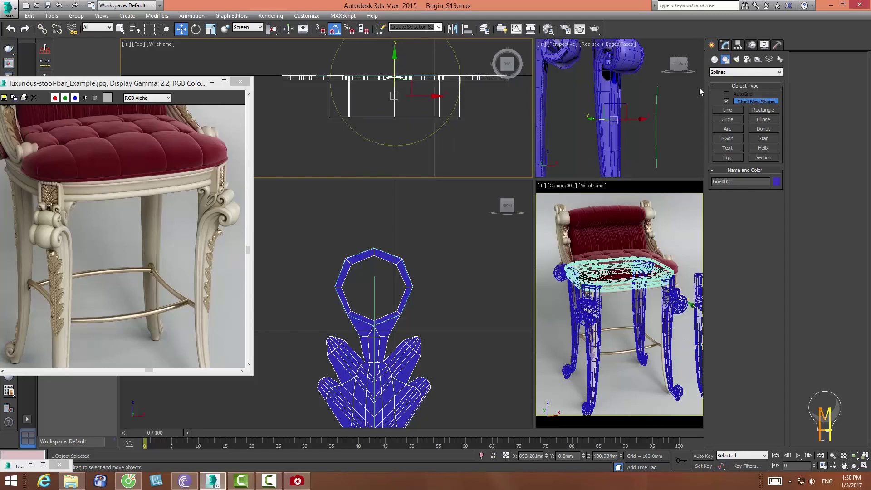
{"action": "left_click", "coordinate": [724, 45]}
{"action": "key", "text": "3"}
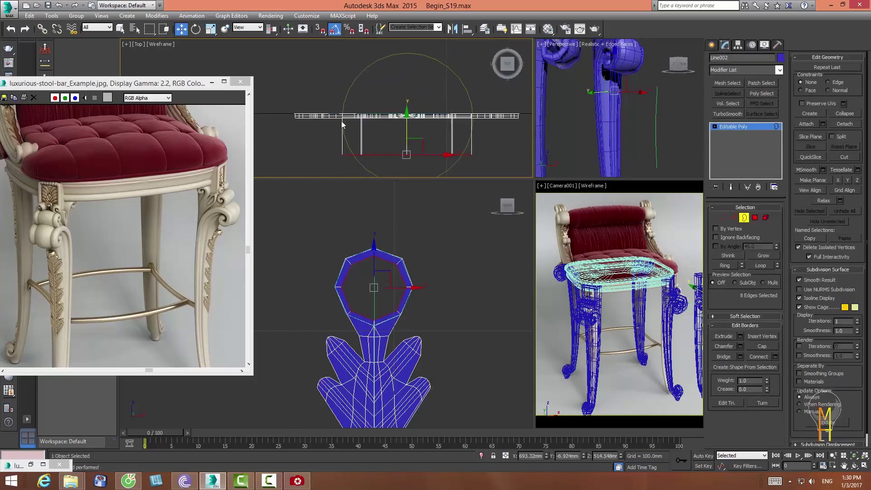
{"action": "key", "text": "r"}
{"action": "middle_click_drag", "start_coordinate": [382, 103], "coordinate": [367, 102]}
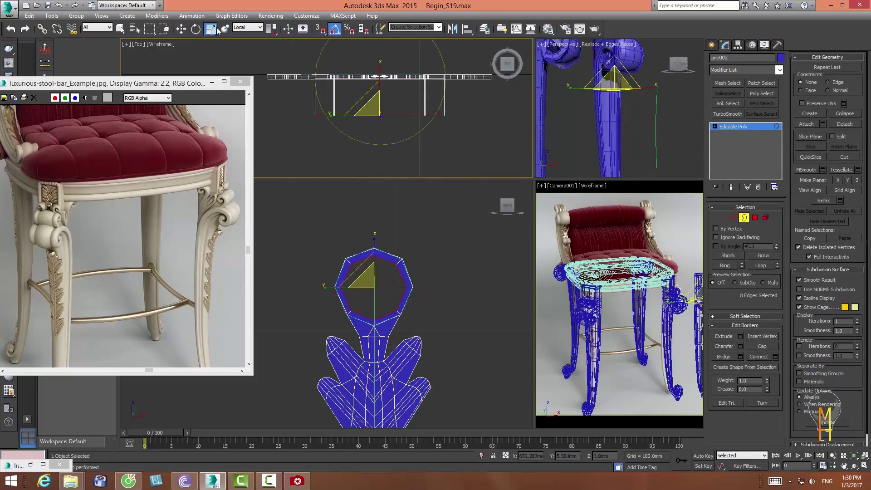
{"action": "key", "text": "w"}
{"action": "left_click_drag", "start_coordinate": [381, 65], "coordinate": [382, 103]}
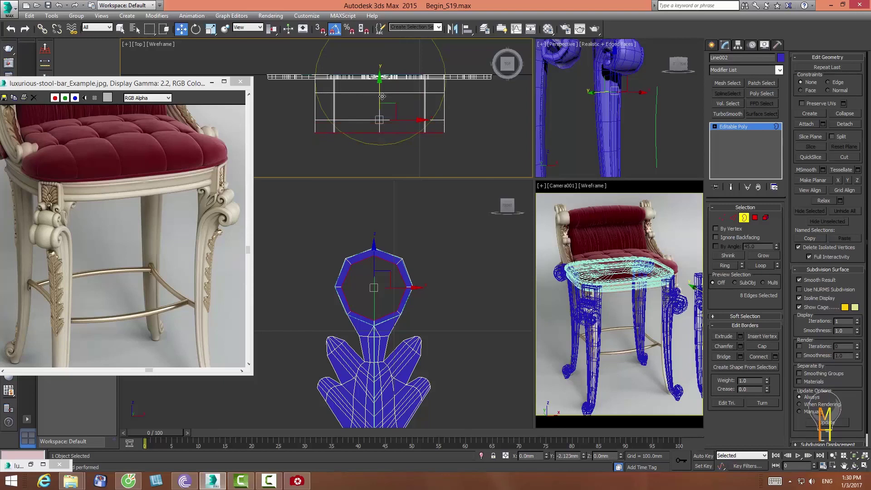
{"action": "key", "text": "r"}
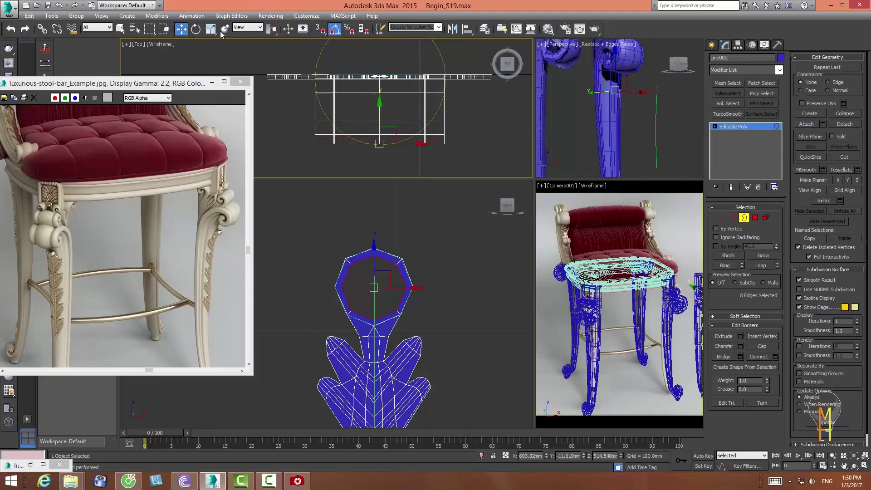
{"action": "mouse_move", "coordinate": [369, 136]}
{"action": "left_mouse_down", "text": "shift"}
{"action": "mouse_move", "coordinate": [366, 165]}
{"action": "mouse_move", "coordinate": [552, 191]}
{"action": "left_mouse_up", "text": "shift"}
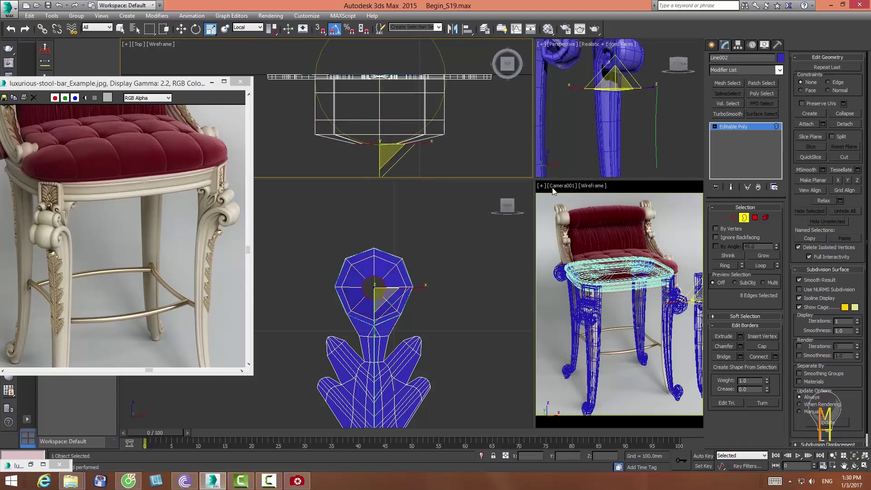
{"action": "left_click", "coordinate": [844, 114]}
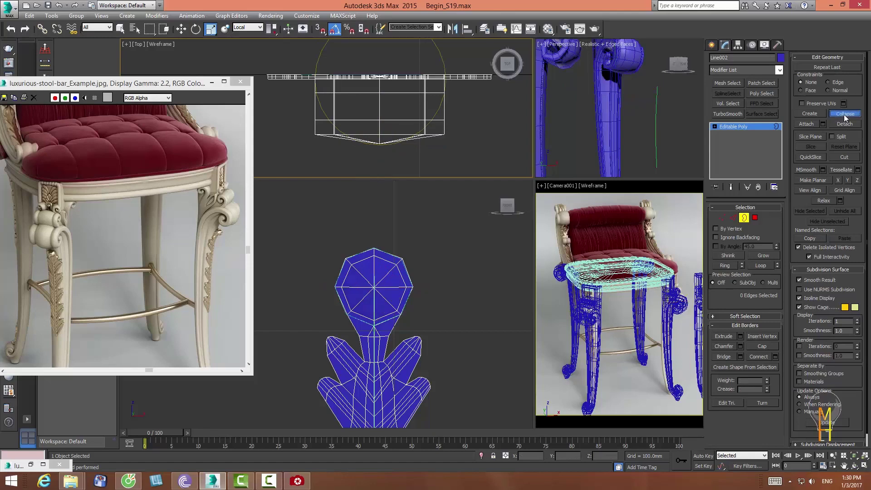
- Scale the lower vertex ring inward to create the recessed face
{"action": "left_click", "coordinate": [721, 217]}
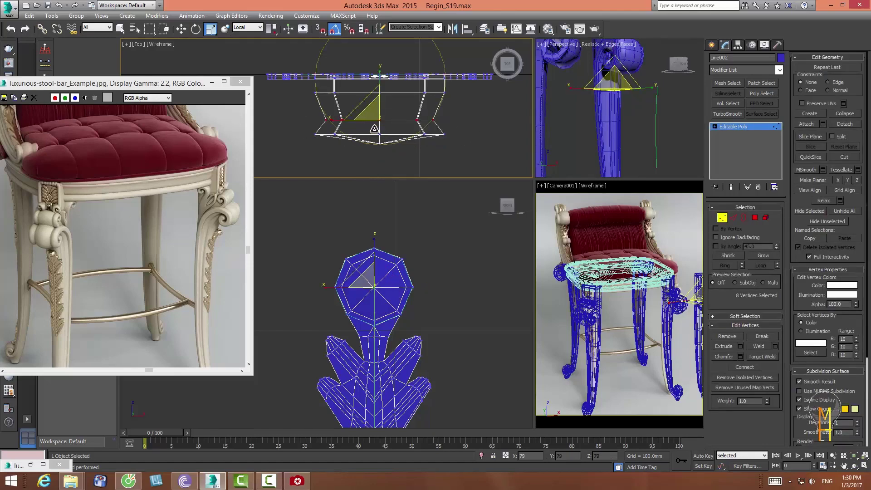
{"action": "left_click_drag", "start_coordinate": [374, 129], "coordinate": [303, 129]}
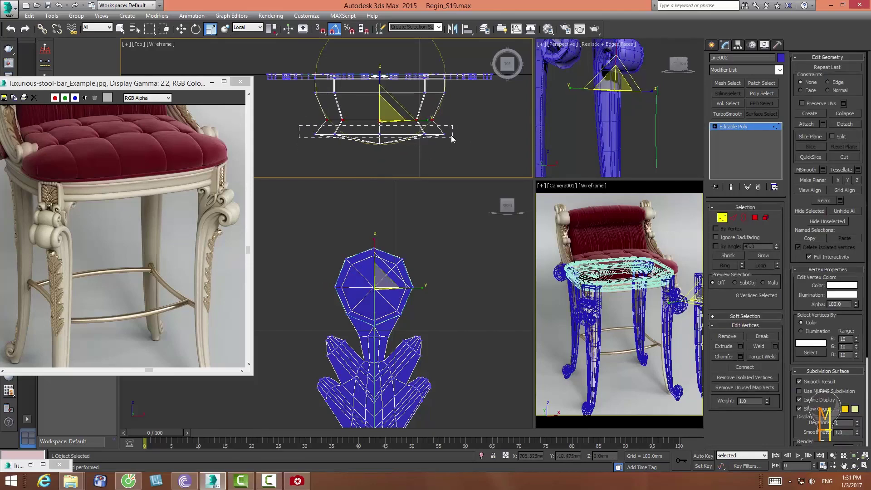
{"action": "left_click_drag", "start_coordinate": [451, 138], "coordinate": [451, 138]}
{"action": "left_click_drag", "start_coordinate": [383, 138], "coordinate": [363, 175]}
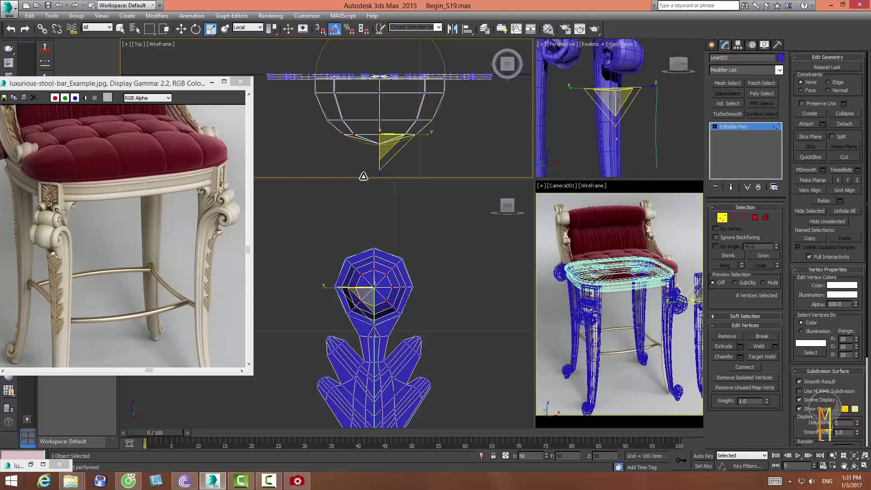
{"action": "left_click", "coordinate": [449, 159]}
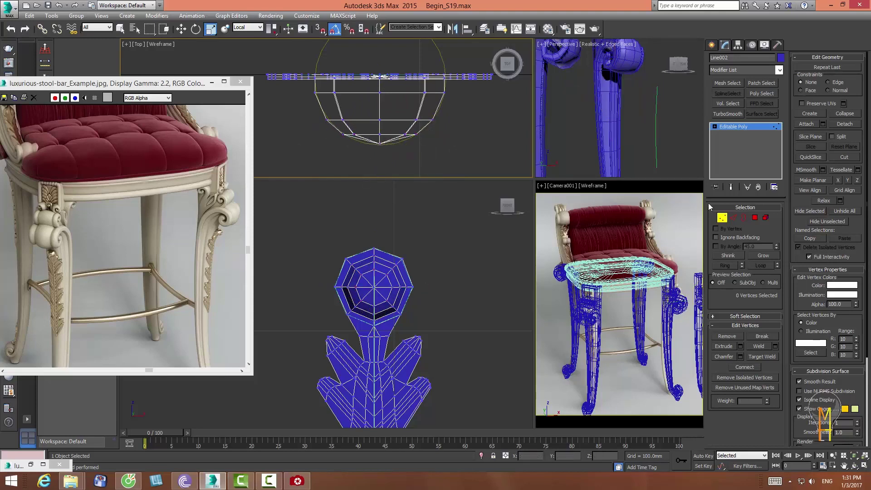
{"action": "left_click", "coordinate": [727, 225]}
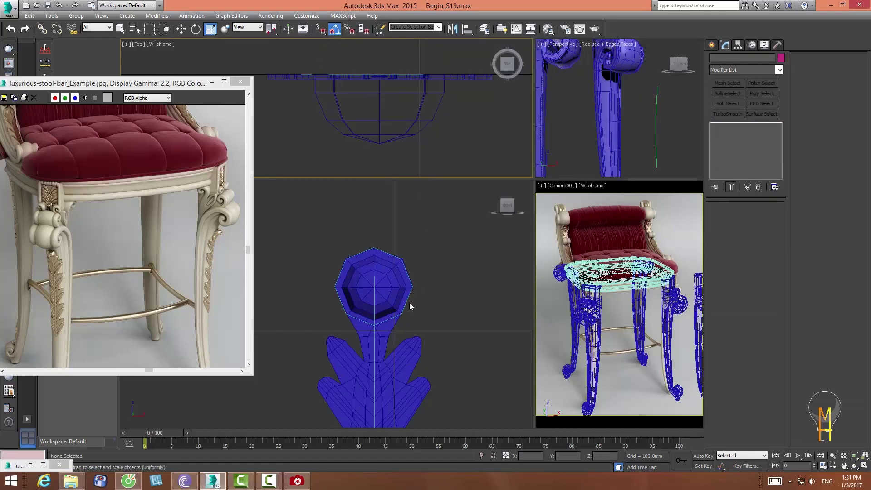
- Select the leaf ornament and move it onto the stool leg in Front view
{"action": "left_click", "coordinate": [393, 317]}
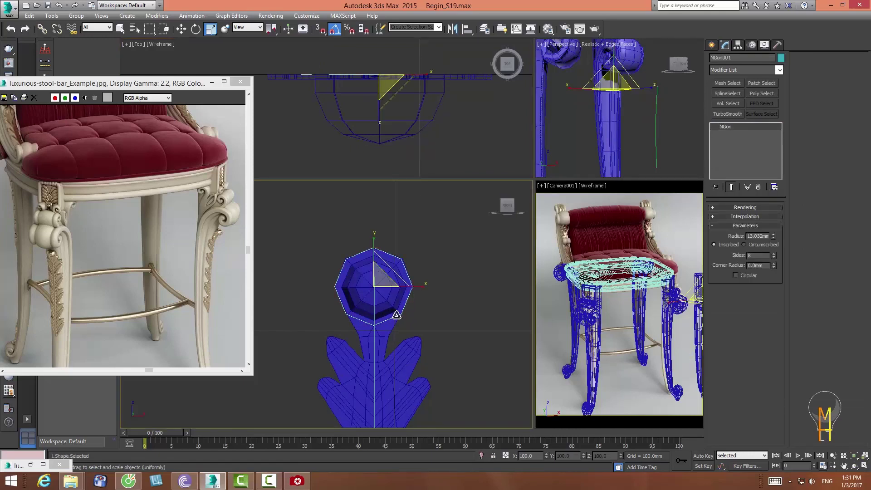
{"action": "left_click", "coordinate": [380, 316]}
{"action": "left_click", "coordinate": [374, 317]}
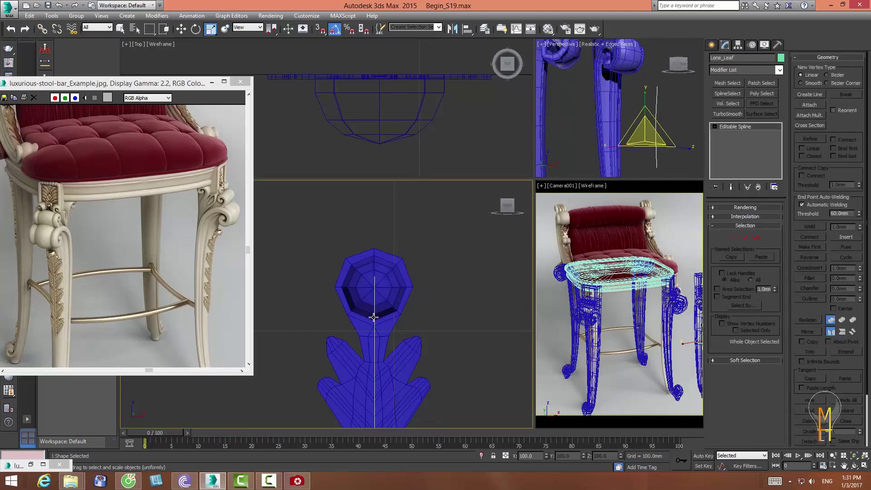
{"action": "left_click", "coordinate": [368, 369]}
{"action": "middle_click_drag", "start_coordinate": [369, 370], "coordinate": [394, 216]}
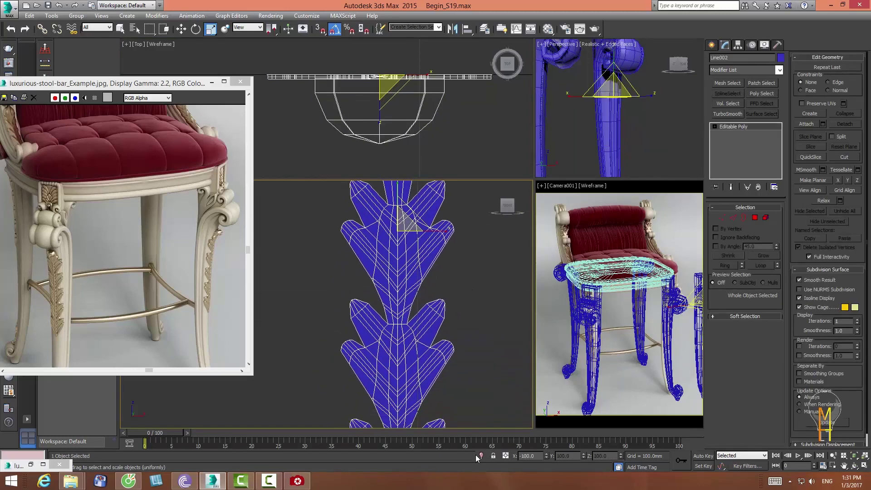
{"action": "scroll", "coordinate": [363, 340], "scroll_direction": "up", "scroll_amount": 2}
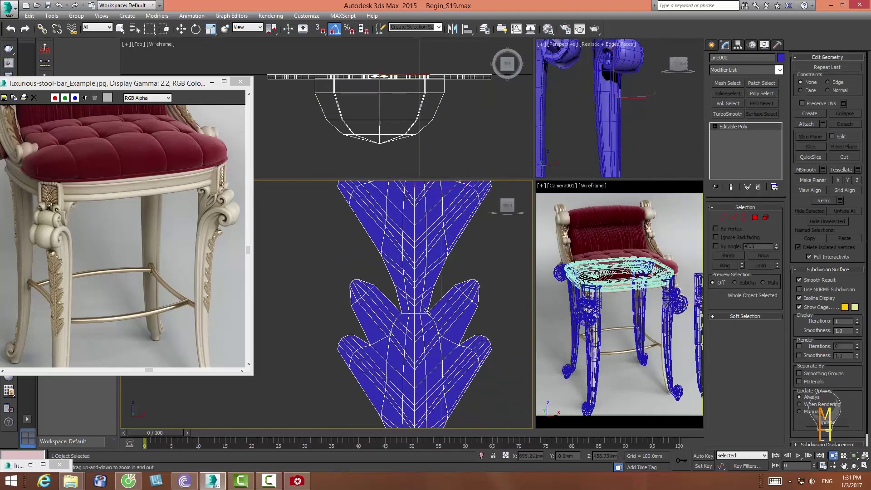
{"action": "scroll", "coordinate": [422, 295], "scroll_direction": "down", "scroll_amount": 5}
{"action": "middle_click_drag", "start_coordinate": [397, 272], "coordinate": [428, 272]}
{"action": "key", "text": "w"}
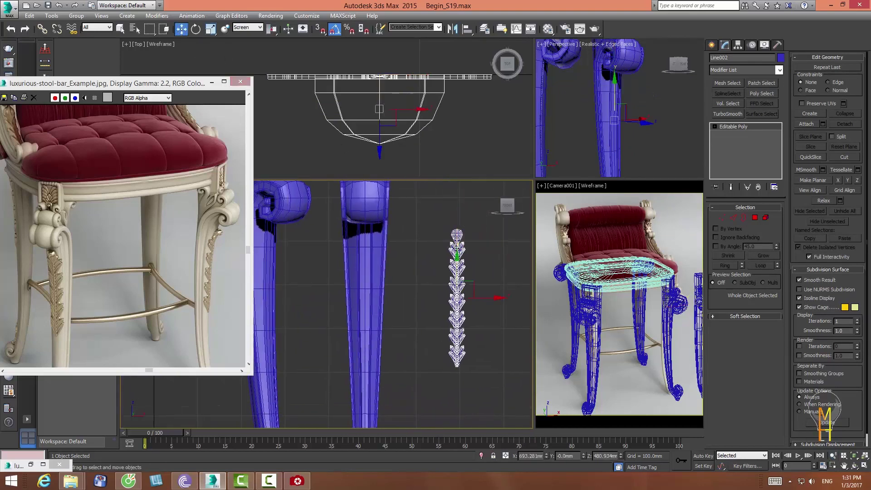
{"action": "left_click_drag", "start_coordinate": [463, 245], "coordinate": [370, 294]}
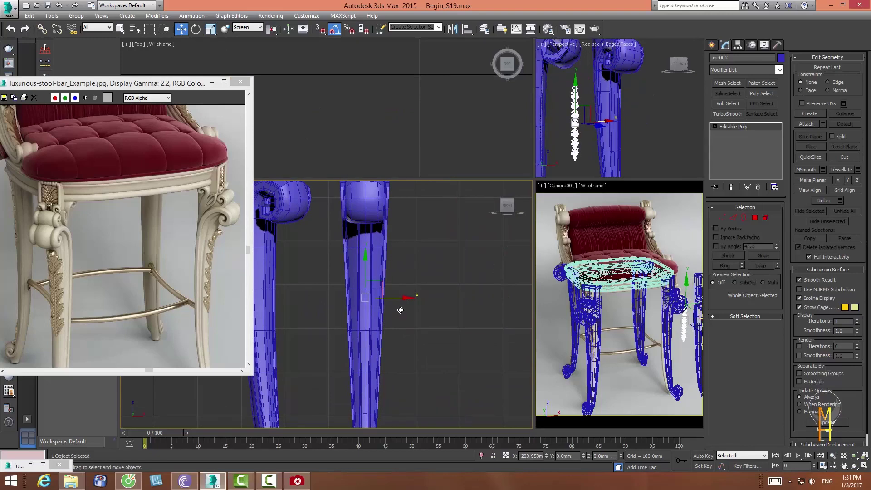
- Align the ornament with the front leg in Top view and lower it slightly
{"action": "right_click", "coordinate": [375, 152]}
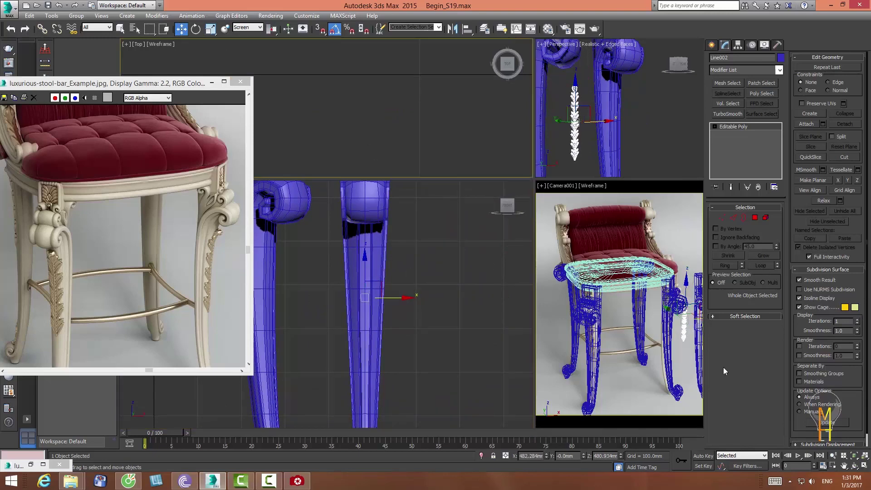
{"action": "left_click", "coordinate": [831, 455]}
{"action": "mouse_move", "coordinate": [399, 126]}
{"action": "left_mouse_down"}
{"action": "mouse_move", "coordinate": [409, 78]}
{"action": "mouse_move", "coordinate": [423, 64]}
{"action": "left_mouse_up"}
{"action": "key", "text": "w"}
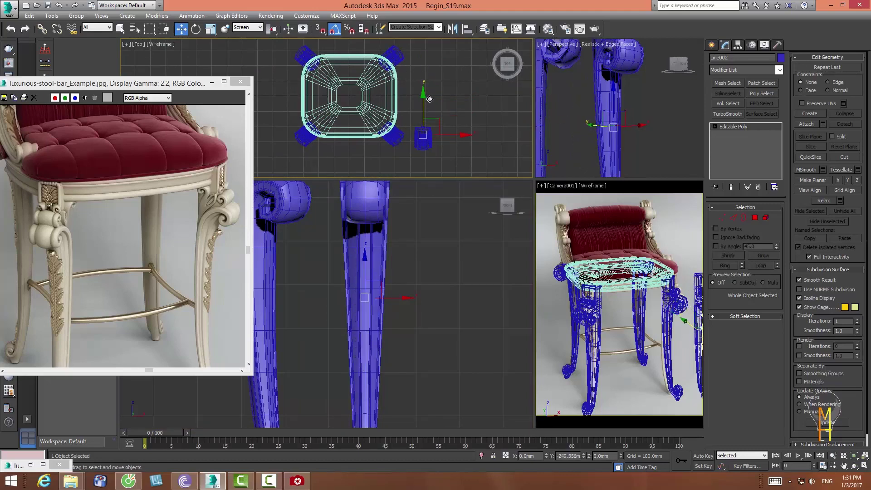
{"action": "left_click_drag", "start_coordinate": [429, 98], "coordinate": [430, 101]}
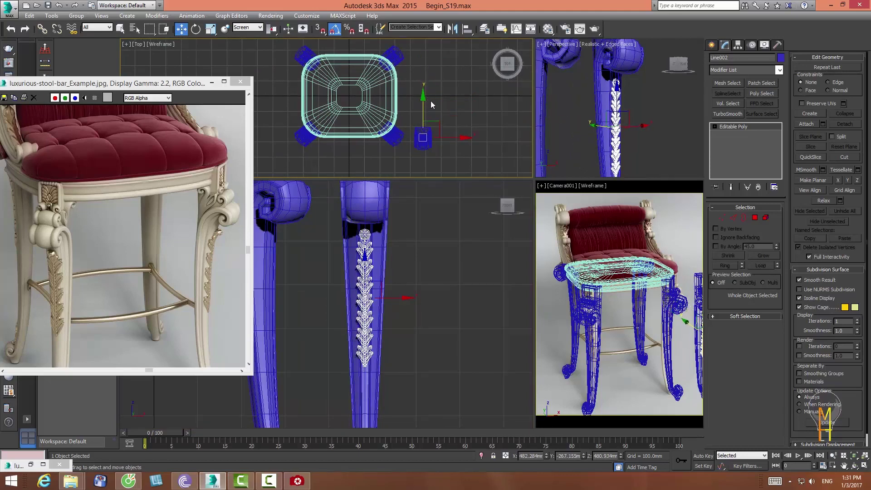
{"action": "middle_click_drag", "start_coordinate": [411, 298], "coordinate": [487, 286]}
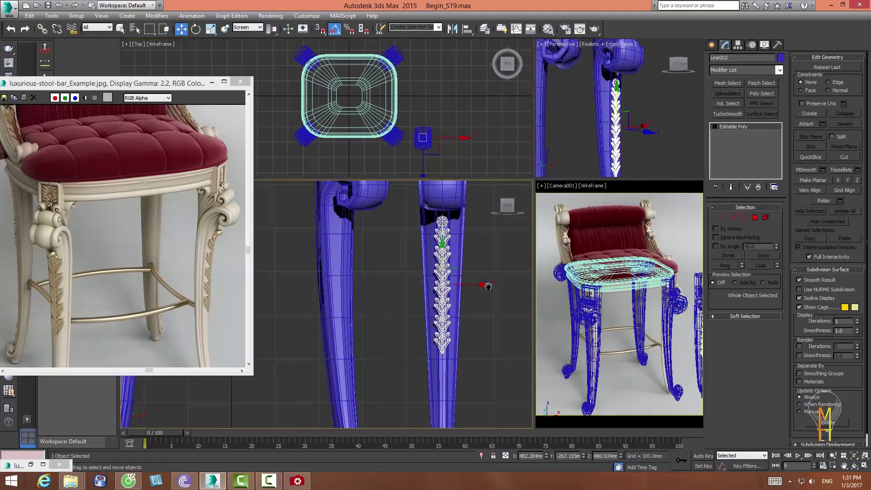
{"action": "left_click", "coordinate": [832, 456]}
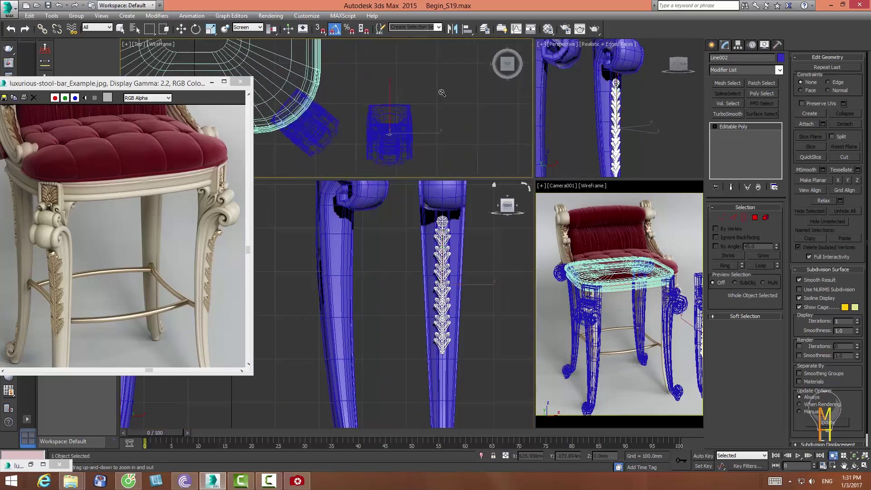
{"action": "mouse_move", "coordinate": [444, 141]}
{"action": "left_mouse_down"}
{"action": "mouse_move", "coordinate": [414, 82]}
{"action": "mouse_move", "coordinate": [413, 55]}
{"action": "left_mouse_up"}
{"action": "right_click", "coordinate": [454, 260]}
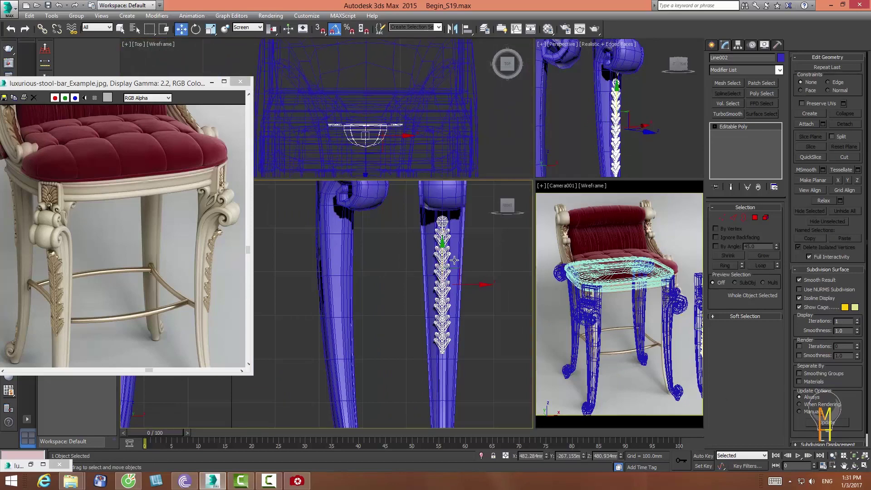
{"action": "left_click_drag", "start_coordinate": [442, 242], "coordinate": [455, 245]}
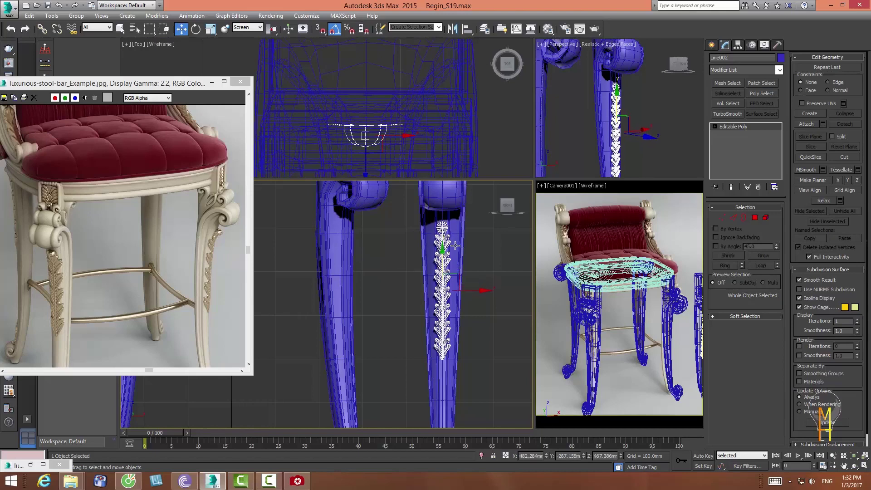
- Scale the ornament to fit the leg: about 115% uniformly, wider in X, then slightly smaller
{"action": "key", "text": "r"}
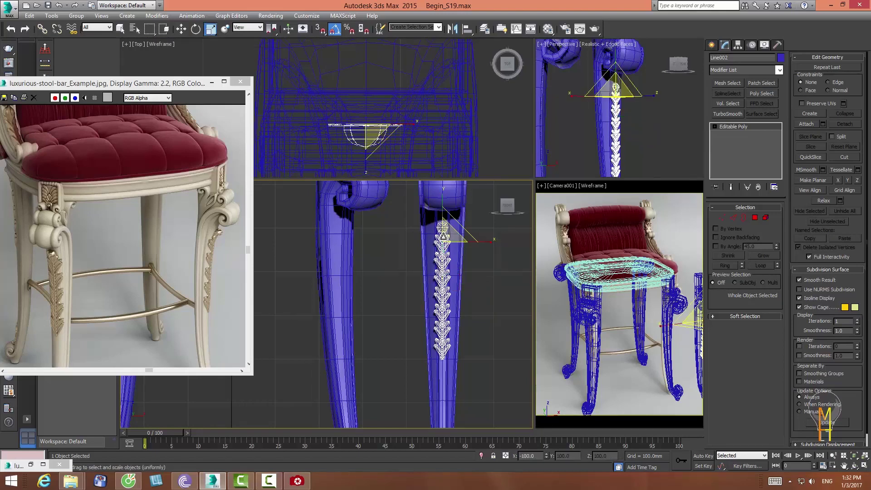
{"action": "left_click_drag", "start_coordinate": [442, 236], "coordinate": [467, 239]}
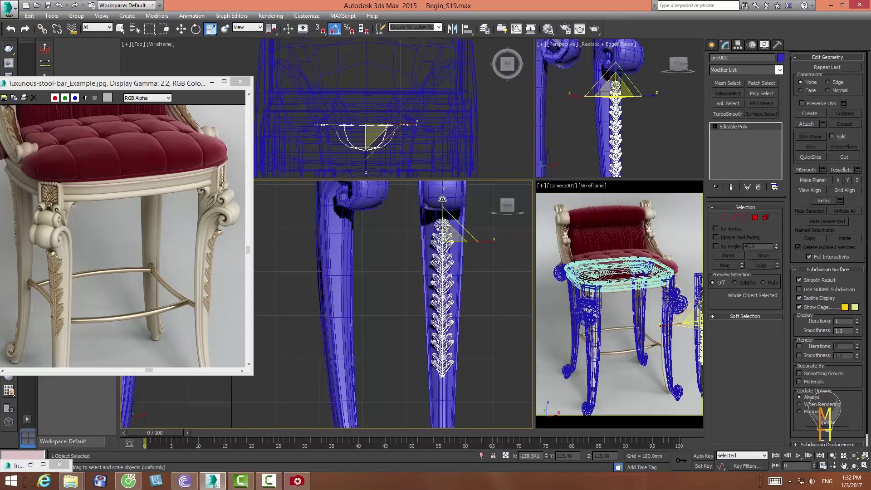
{"action": "left_click_drag", "start_coordinate": [486, 241], "coordinate": [442, 191]}
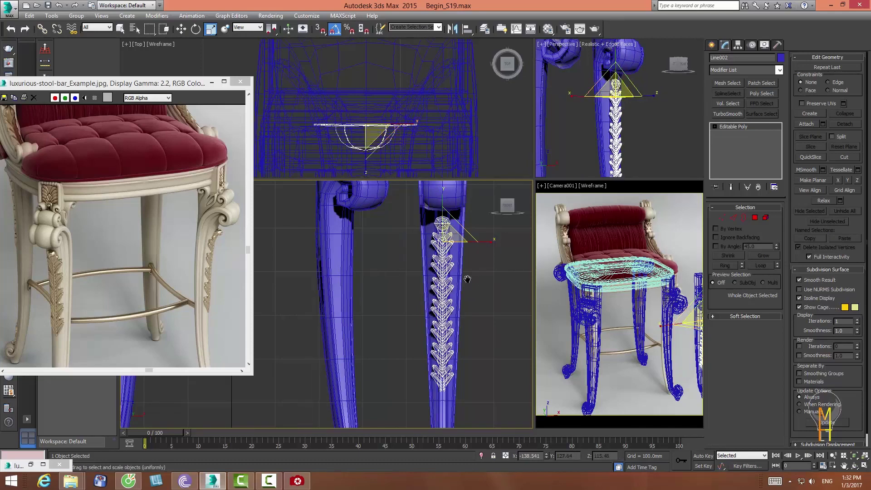
{"action": "middle_click_drag", "start_coordinate": [467, 279], "coordinate": [447, 281]}
{"action": "left_click_drag", "start_coordinate": [424, 230], "coordinate": [483, 251]}
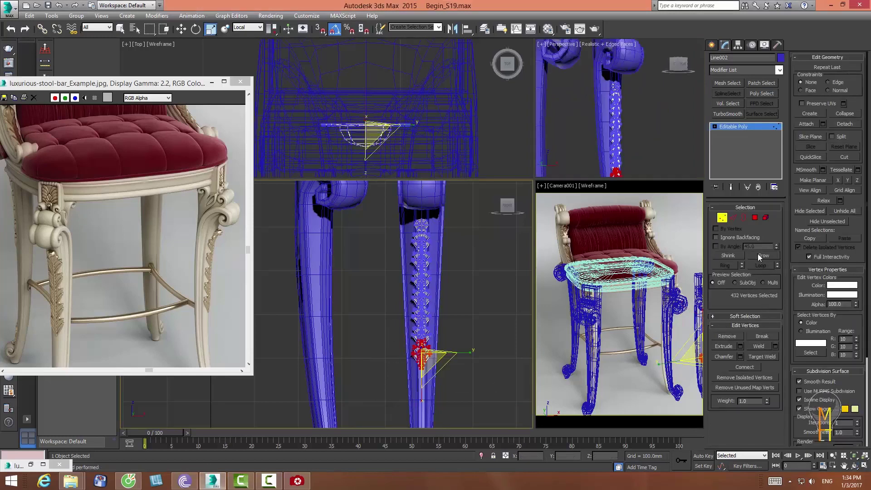
- Select all of the ornament's polygons on the leg
{"action": "left_click", "coordinate": [757, 255]}
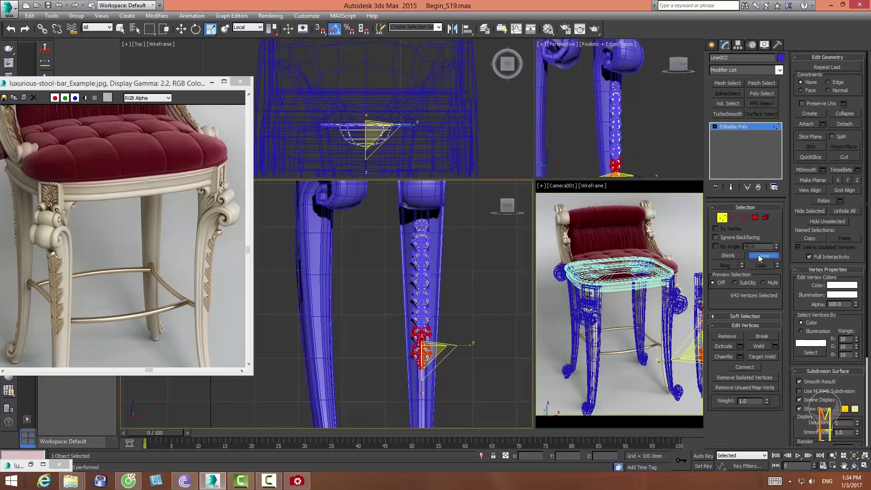
{"action": "left_click", "coordinate": [758, 255]}
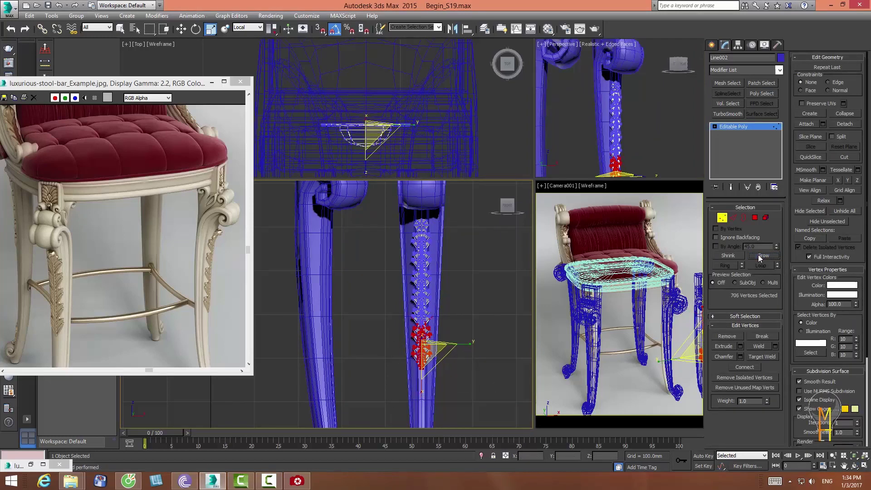
{"action": "left_click", "coordinate": [754, 218]}
{"action": "left_click_drag", "start_coordinate": [386, 405], "coordinate": [476, 272]}
{"action": "left_click_drag", "start_coordinate": [480, 238], "coordinate": [480, 237]}
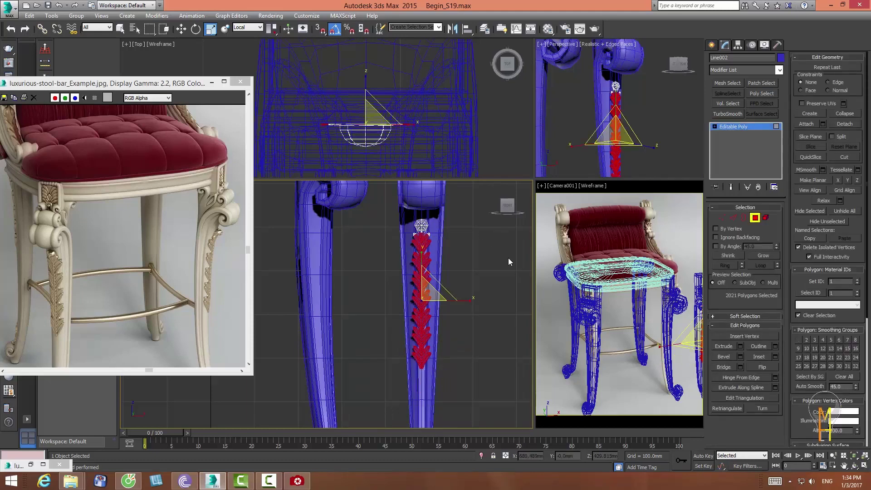
{"action": "left_click", "coordinate": [759, 252]}
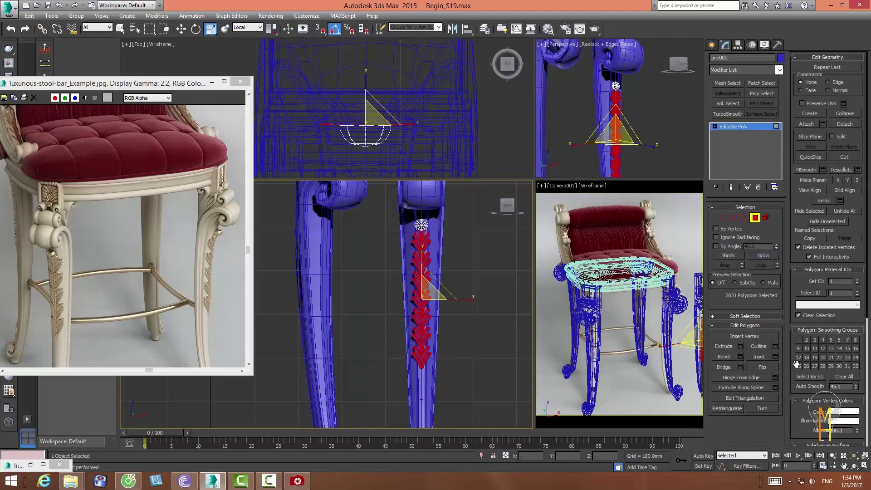
{"action": "left_click", "coordinate": [854, 465]}
{"action": "mouse_move", "coordinate": [608, 99]}
{"action": "left_mouse_down"}
{"action": "mouse_move", "coordinate": [617, 91]}
{"action": "mouse_move", "coordinate": [584, 121]}
{"action": "left_mouse_up"}
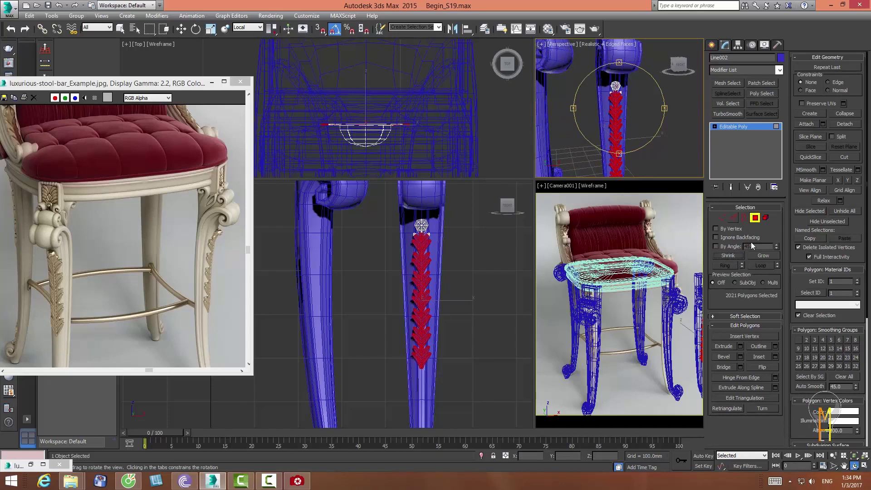
- Add a Bend modifier on the X axis with an angle of about 55 degrees
{"action": "left_click", "coordinate": [748, 70]}
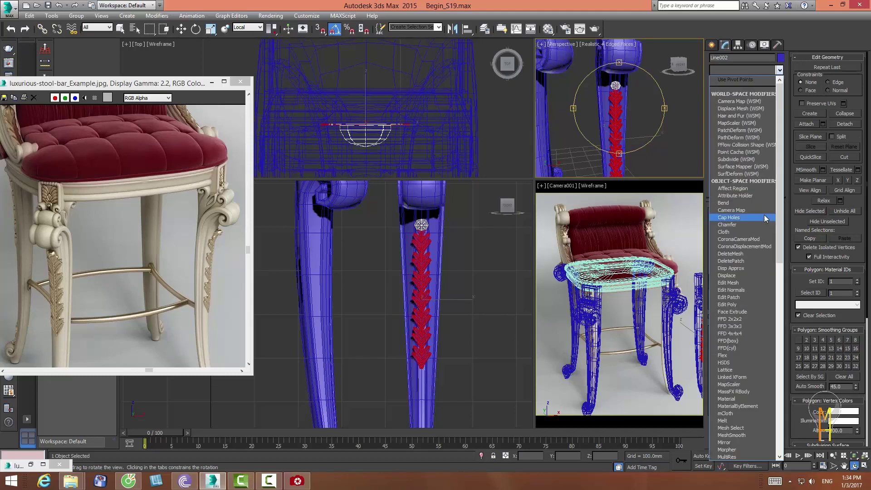
{"action": "left_click", "coordinate": [744, 78]}
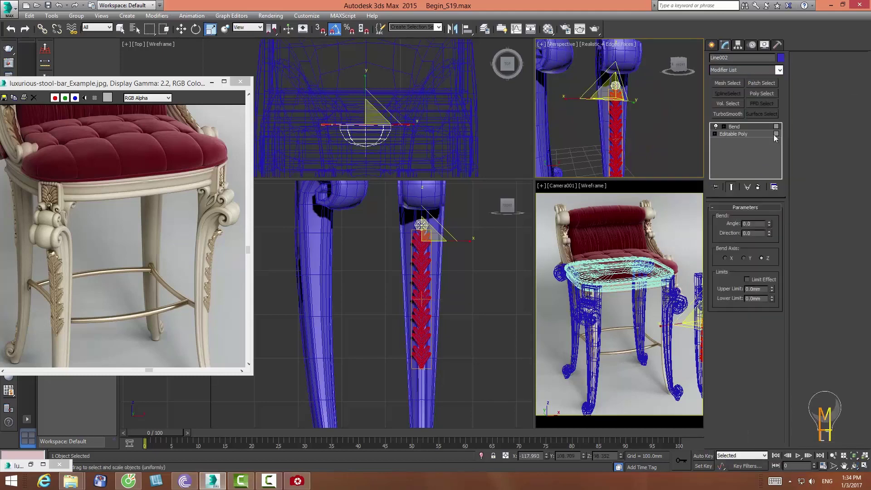
{"action": "left_click_drag", "start_coordinate": [769, 223], "coordinate": [751, 186]}
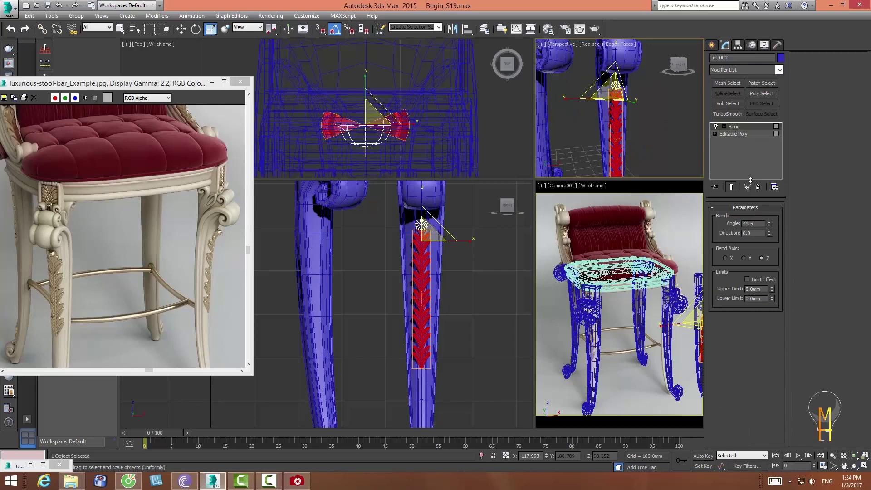
{"action": "left_click", "coordinate": [854, 467]}
{"action": "mouse_move", "coordinate": [644, 136]}
{"action": "left_mouse_down"}
{"action": "mouse_move", "coordinate": [654, 155]}
{"action": "mouse_move", "coordinate": [641, 130]}
{"action": "left_mouse_up"}
{"action": "left_click", "coordinate": [725, 258]}
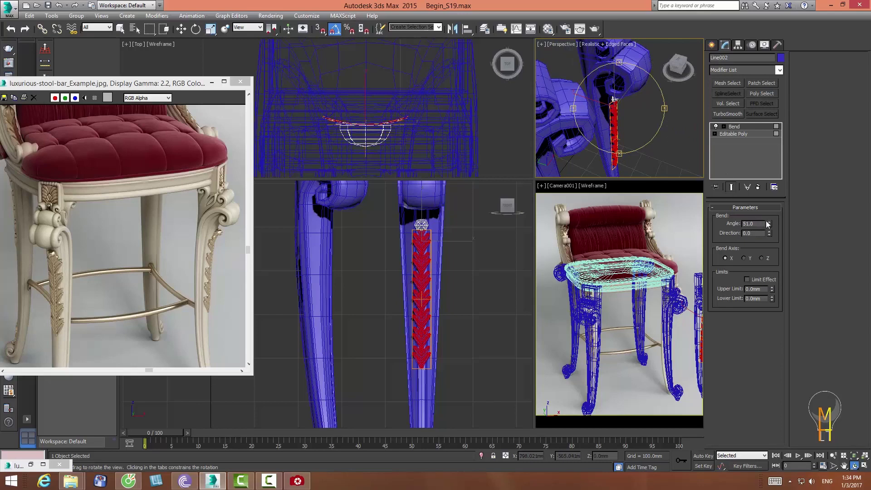
{"action": "left_click_drag", "start_coordinate": [768, 224], "coordinate": [765, 218]}
- Stack an Edit Poly modifier on top of the Bend
{"action": "left_click", "coordinate": [747, 126]}
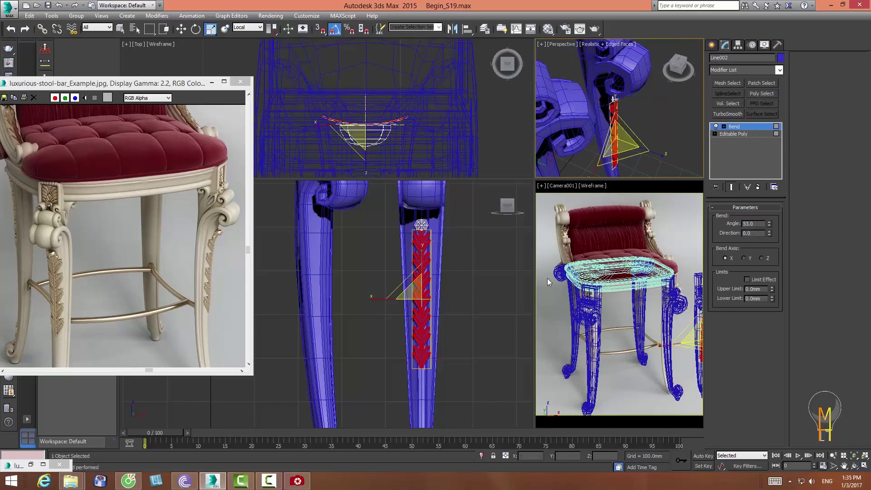
{"action": "right_click", "coordinate": [502, 315]}
{"action": "left_click", "coordinate": [757, 69]}
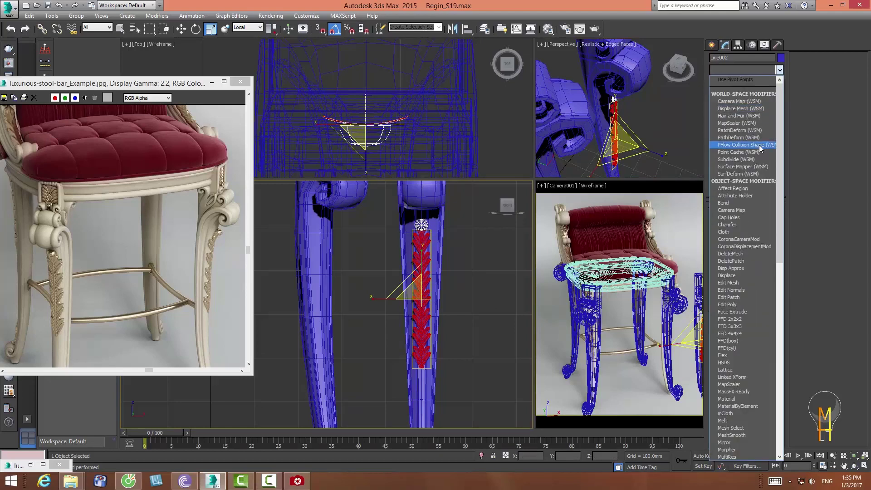
{"action": "scroll", "coordinate": [758, 136], "scroll_direction": "down", "scroll_amount": 1}
{"action": "left_click", "coordinate": [748, 101]}
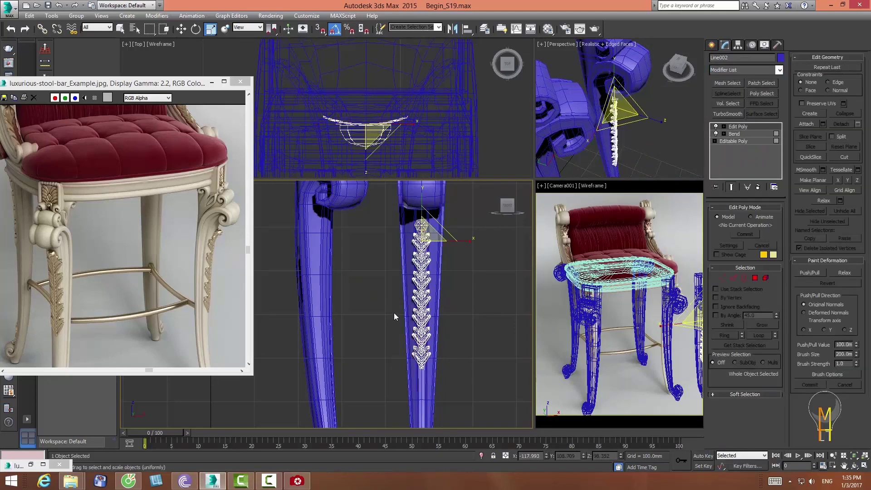
- Move the ornament onto the front leg and rotate it 50 degrees about Z
{"action": "left_click", "coordinate": [833, 455]}
{"action": "mouse_move", "coordinate": [426, 254]}
{"action": "left_mouse_down"}
{"action": "mouse_move", "coordinate": [428, 266]}
{"action": "mouse_move", "coordinate": [446, 262]}
{"action": "left_mouse_up"}
{"action": "key", "text": "r"}
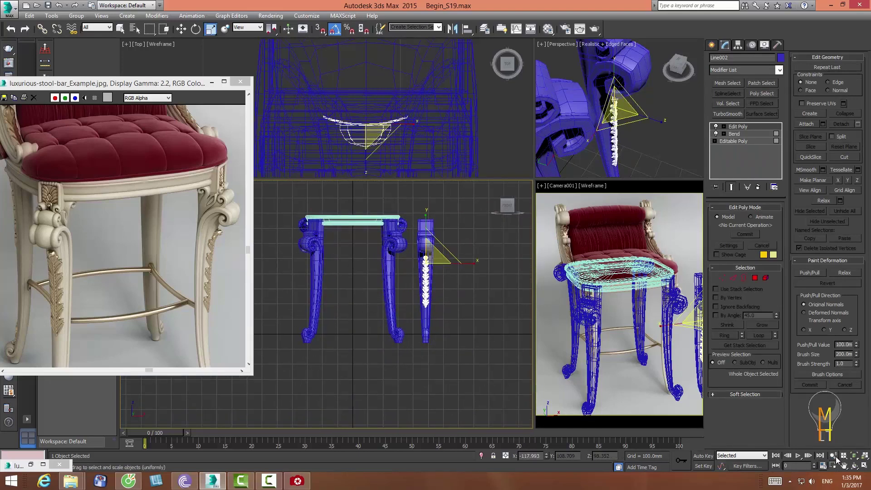
{"action": "scroll", "coordinate": [396, 146], "scroll_direction": "up", "scroll_amount": 5}
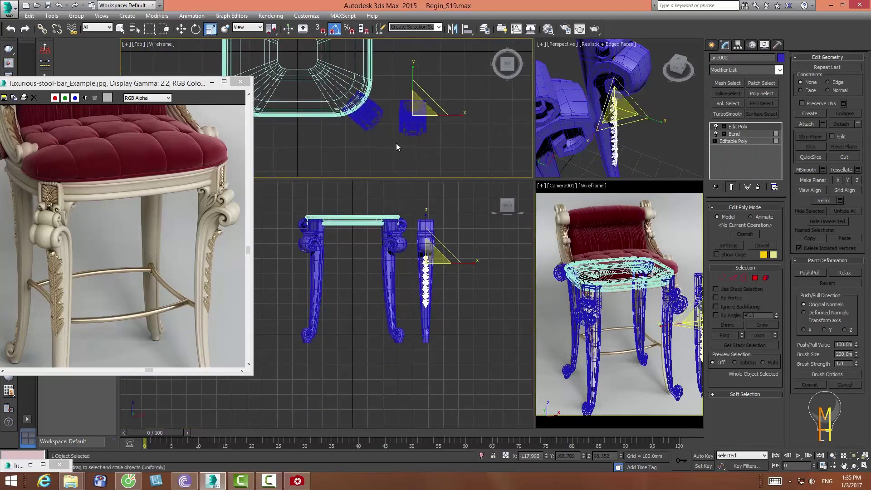
{"action": "left_click", "coordinate": [181, 28]}
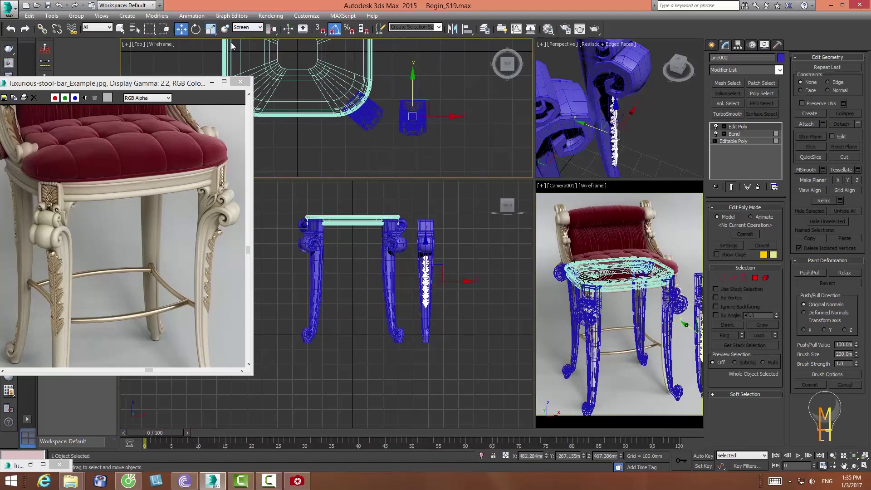
{"action": "left_click_drag", "start_coordinate": [438, 116], "coordinate": [397, 125]}
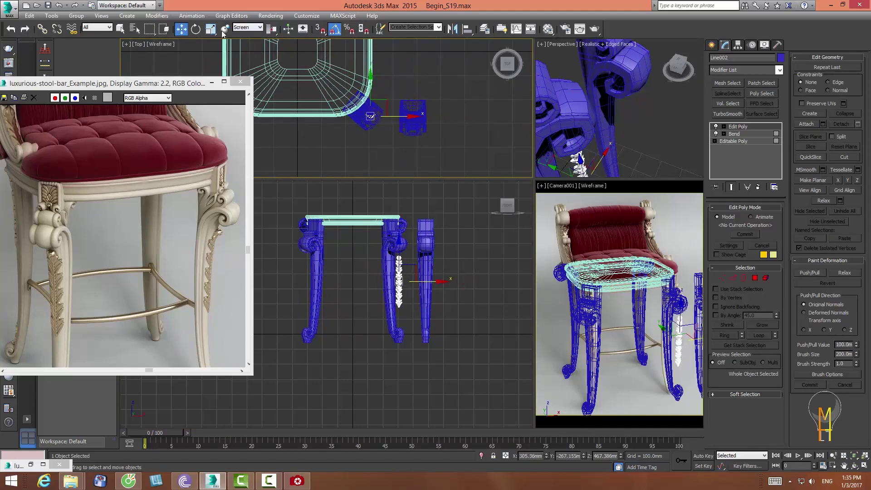
{"action": "left_click", "coordinate": [197, 30]}
{"action": "left_click_drag", "start_coordinate": [405, 93], "coordinate": [393, 71]}
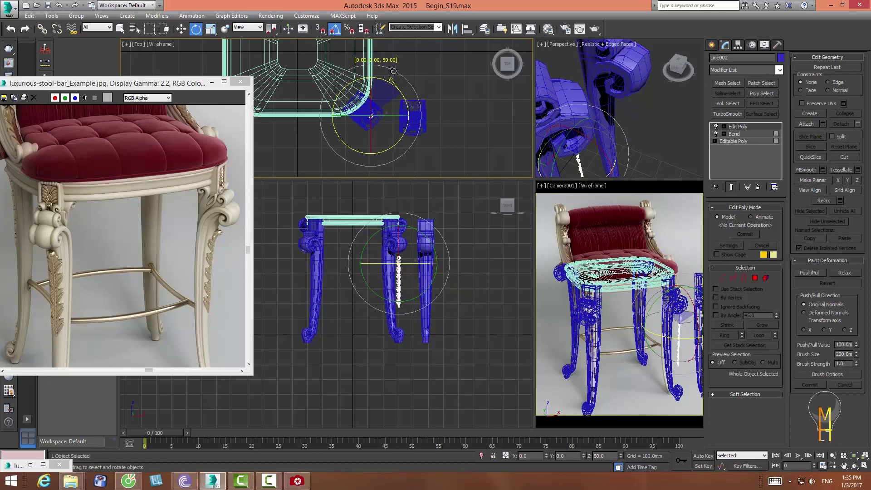
- Lower the ornament about 25 mm along its local Z axis
{"action": "left_click", "coordinate": [181, 29]}
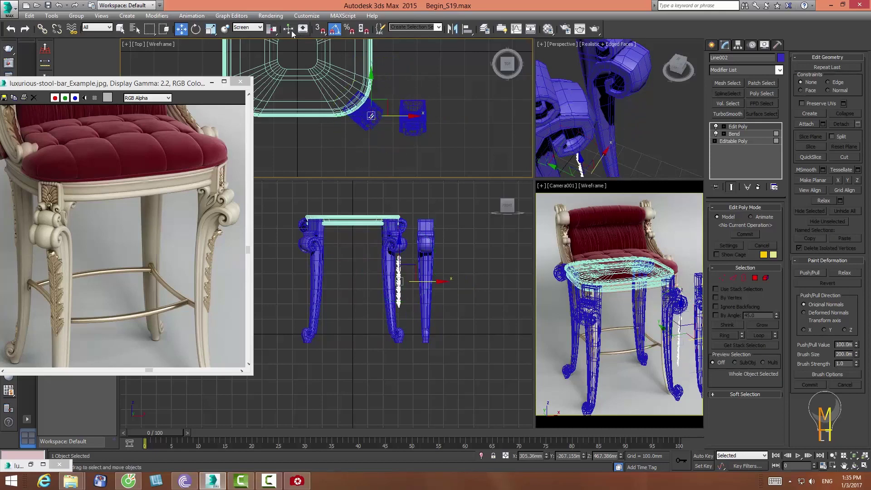
{"action": "left_click", "coordinate": [248, 27]}
{"action": "left_click", "coordinate": [260, 67]}
{"action": "left_click_drag", "start_coordinate": [401, 138], "coordinate": [396, 138]}
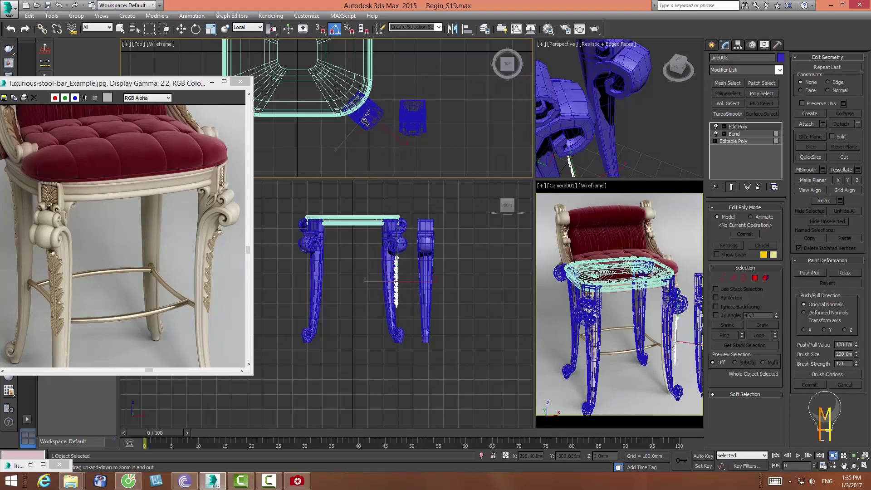
{"action": "key", "text": "z"}
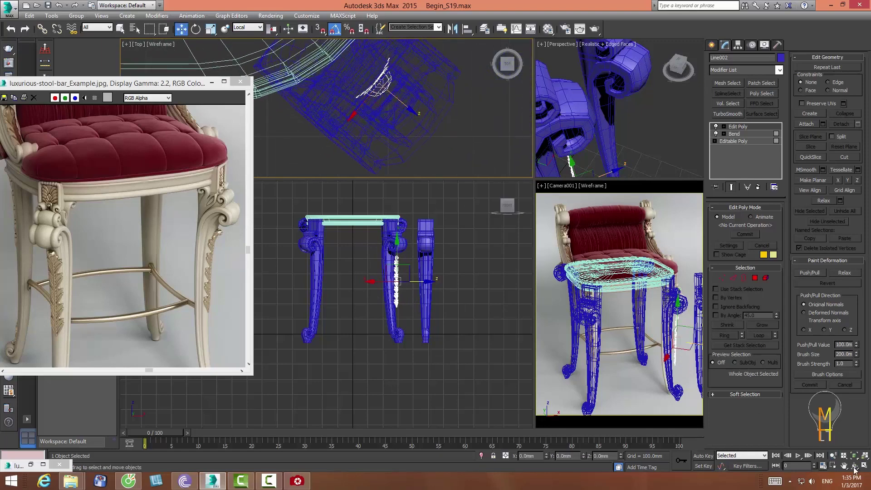
{"action": "left_click", "coordinate": [854, 466]}
{"action": "left_click_drag", "start_coordinate": [603, 113], "coordinate": [588, 106]}
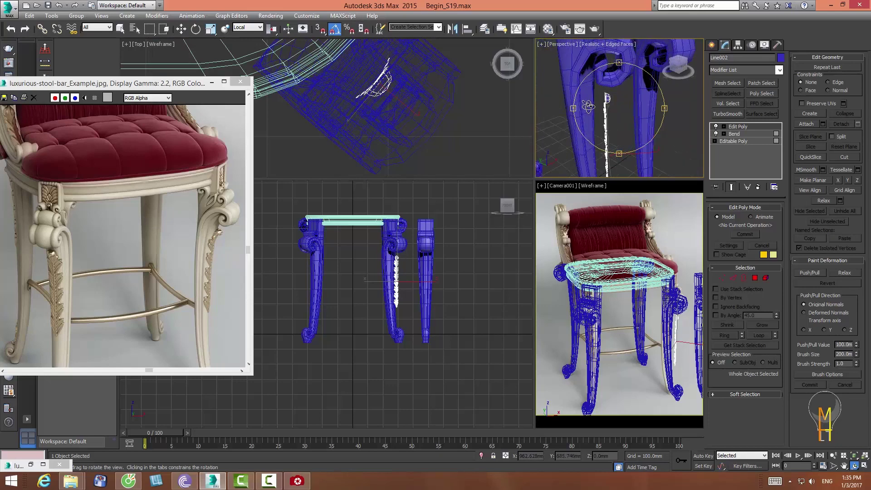
{"action": "key", "text": "w"}
{"action": "left_click_drag", "start_coordinate": [634, 155], "coordinate": [627, 155]}
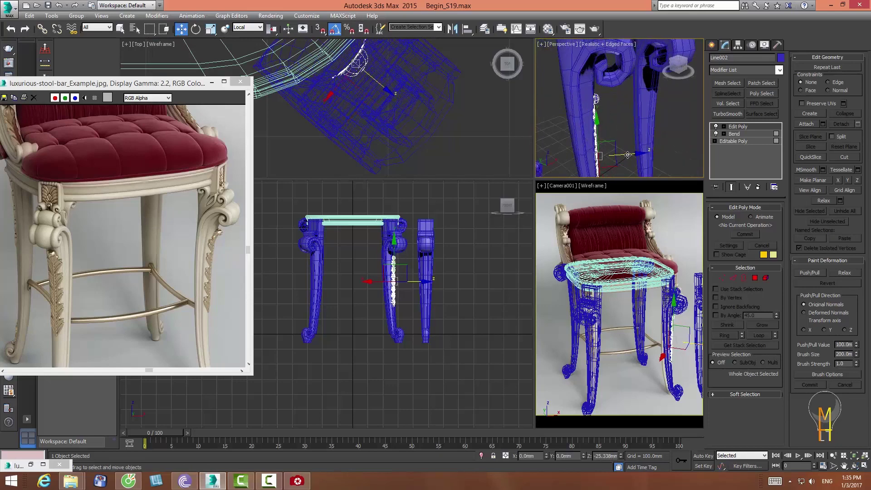
- Enlarge the Perspective viewport and zoom out to show several legs and the seat
{"action": "left_click", "coordinate": [854, 466]}
{"action": "mouse_move", "coordinate": [589, 109]}
{"action": "left_mouse_down"}
{"action": "mouse_move", "coordinate": [466, 97]}
{"action": "mouse_move", "coordinate": [466, 105]}
{"action": "left_mouse_up"}
{"action": "mouse_move", "coordinate": [591, 114]}
{"action": "left_mouse_down"}
{"action": "mouse_move", "coordinate": [713, 123]}
{"action": "mouse_move", "coordinate": [742, 110]}
{"action": "mouse_move", "coordinate": [773, 310]}
{"action": "left_mouse_up"}
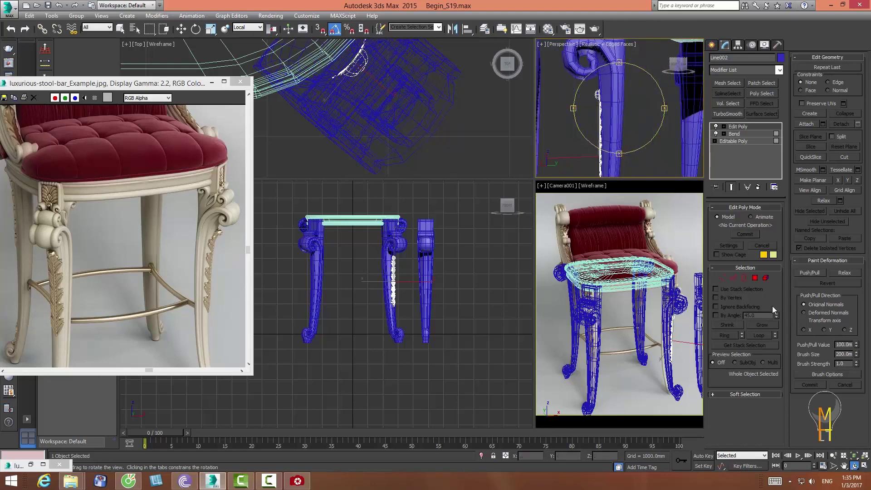
{"action": "left_click", "coordinate": [833, 455]}
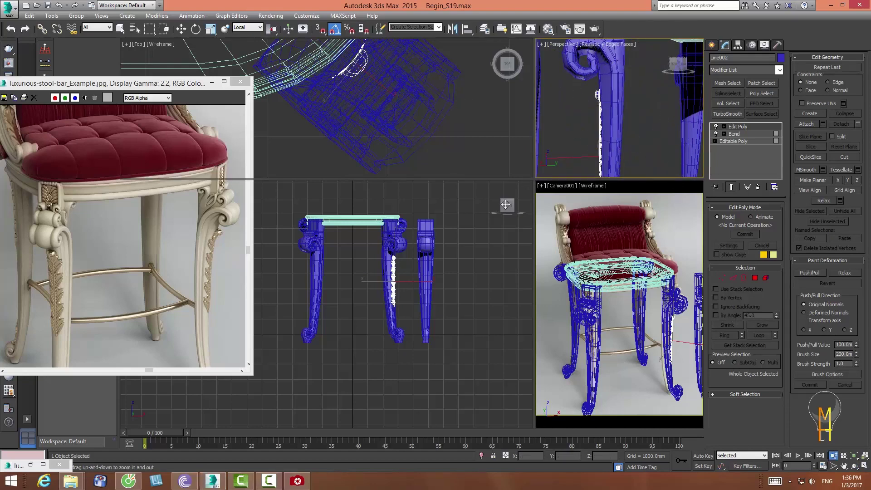
{"action": "left_click_drag", "start_coordinate": [536, 184], "coordinate": [422, 333]}
{"action": "left_click_drag", "start_coordinate": [548, 225], "coordinate": [822, 470]}
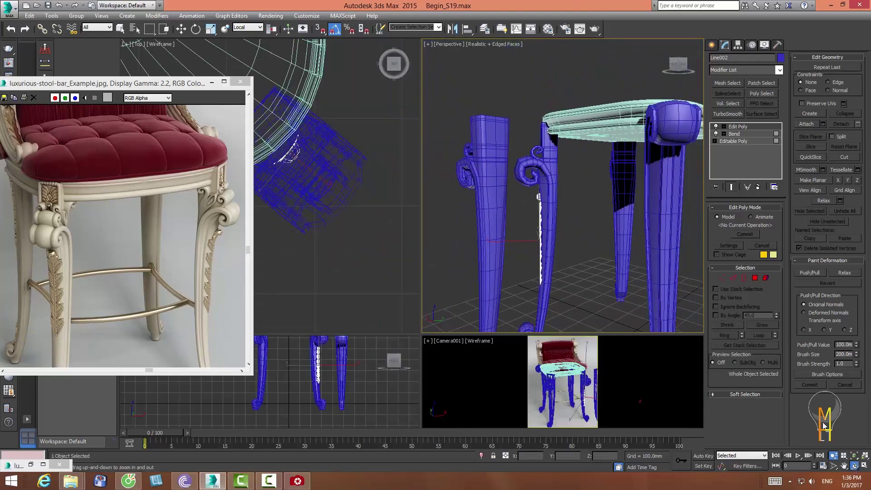
- Scale the ornament Line002 in Local coordinates along Z to 158
{"action": "key", "text": "w"}
{"action": "middle_click_drag", "start_coordinate": [544, 204], "coordinate": [610, 232], "text": "alt"}
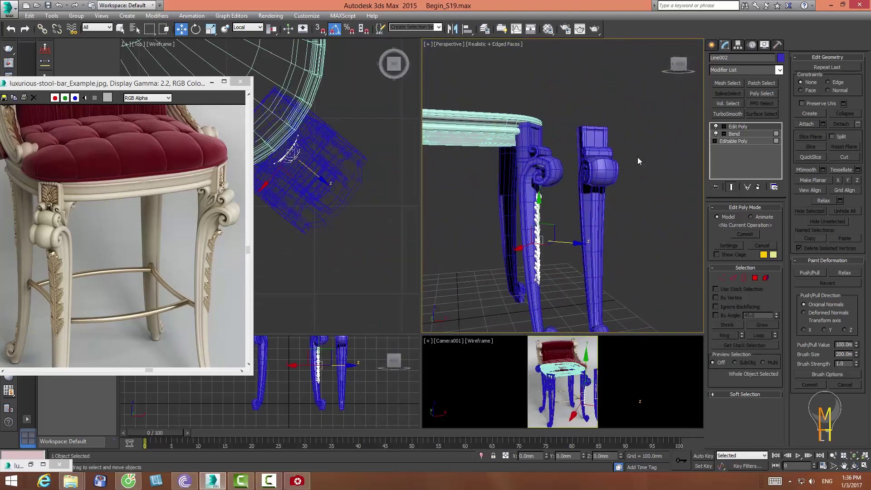
{"action": "scroll", "coordinate": [317, 149], "scroll_direction": "up", "scroll_amount": 2}
{"action": "left_click", "coordinate": [211, 29]}
{"action": "left_click", "coordinate": [247, 27]}
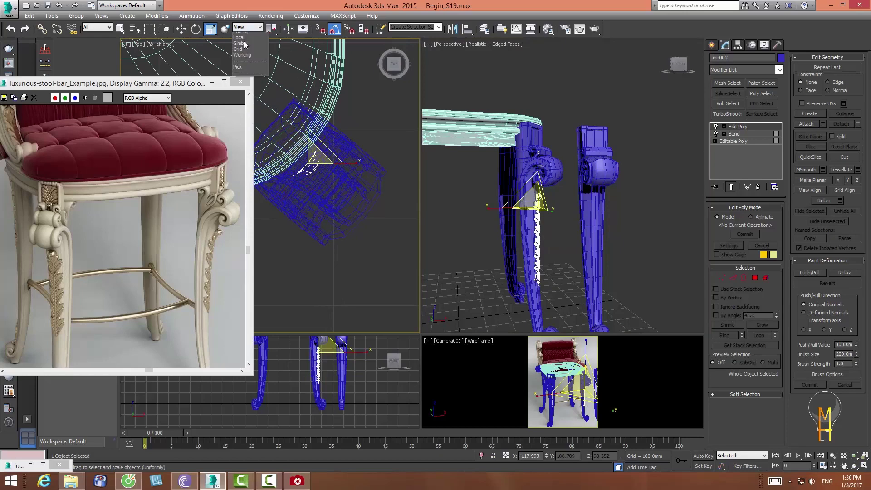
{"action": "left_click", "coordinate": [239, 37]}
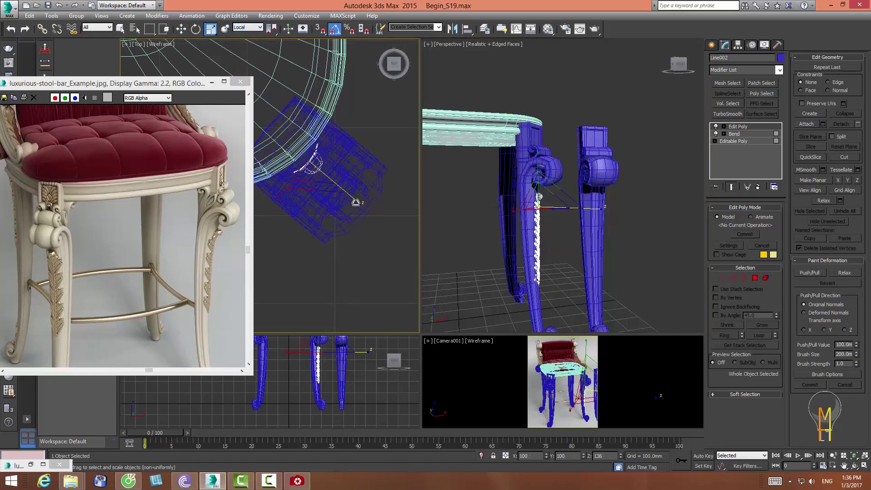
{"action": "mouse_move", "coordinate": [355, 202]}
{"action": "left_mouse_down"}
{"action": "mouse_move", "coordinate": [359, 208]}
{"action": "mouse_move", "coordinate": [341, 189]}
{"action": "left_mouse_up"}
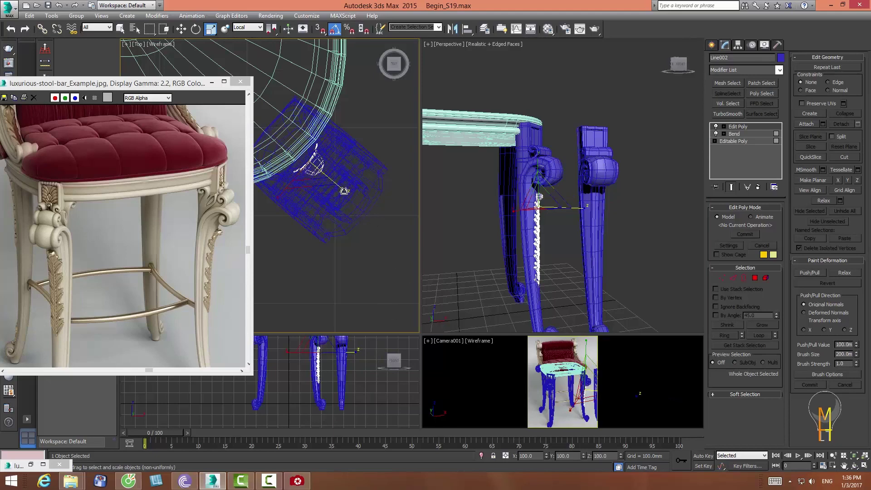
- In View coordinates, Shift-drag the ornament along X to clone it beside the original
{"action": "middle_click_drag", "start_coordinate": [369, 242], "coordinate": [343, 269]}
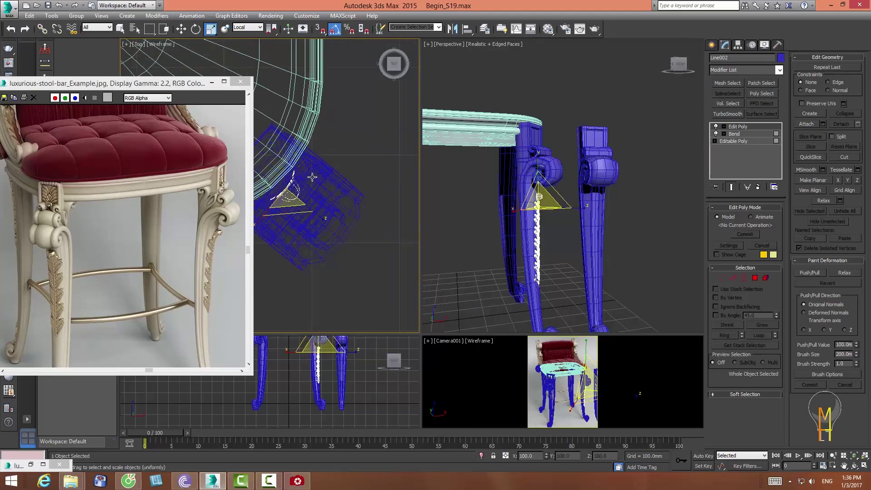
{"action": "left_click", "coordinate": [180, 30]}
{"action": "left_click", "coordinate": [248, 27]}
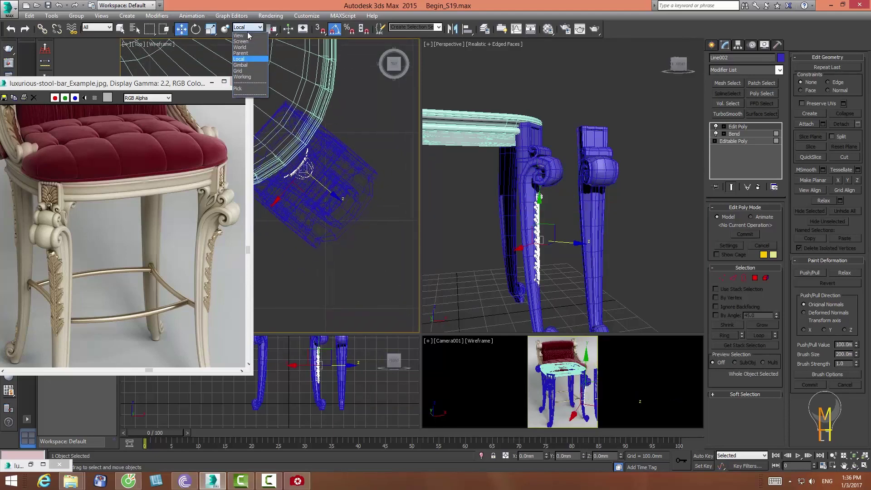
{"action": "left_click", "coordinate": [248, 36]}
{"action": "middle_click_drag", "start_coordinate": [335, 172], "coordinate": [310, 190]}
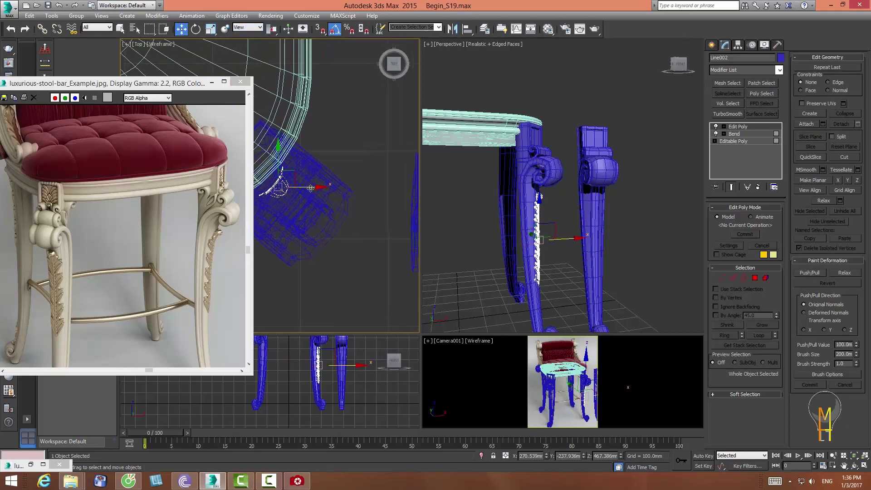
{"action": "left_click_drag", "start_coordinate": [310, 186], "coordinate": [379, 186], "text": "shift"}
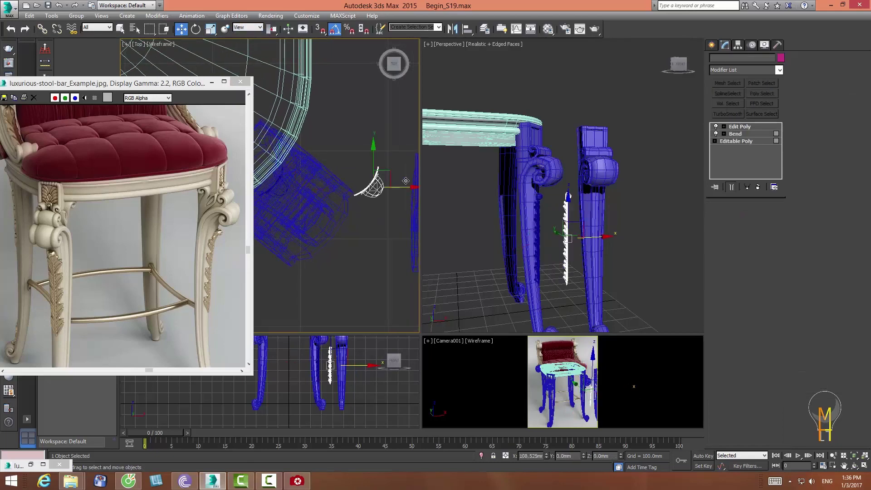
- Make the clone an Instance and rotate it -50° about Z
{"action": "left_click", "coordinate": [435, 278]}
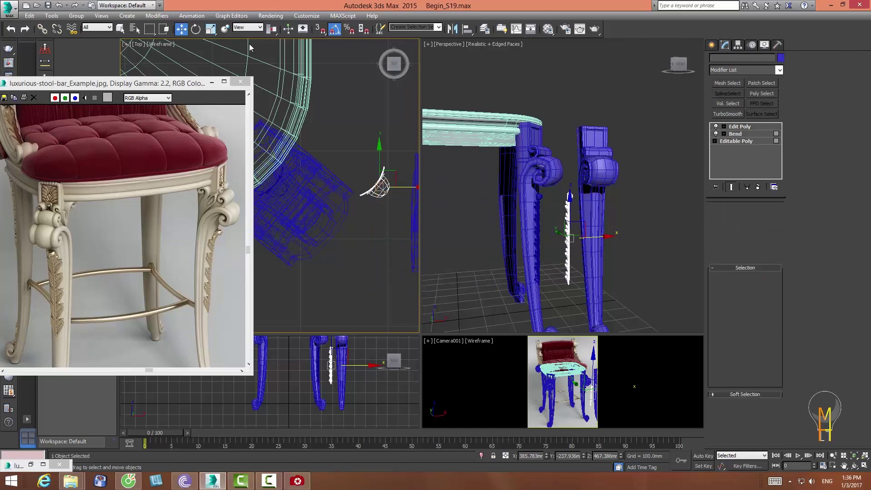
{"action": "key", "text": "e"}
{"action": "middle_click_drag", "start_coordinate": [410, 157], "coordinate": [374, 152]}
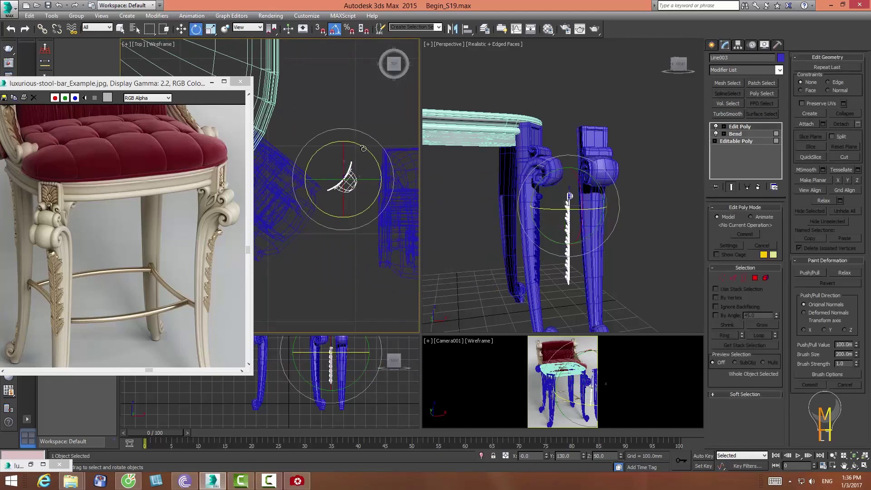
{"action": "left_click_drag", "start_coordinate": [363, 148], "coordinate": [372, 185]}
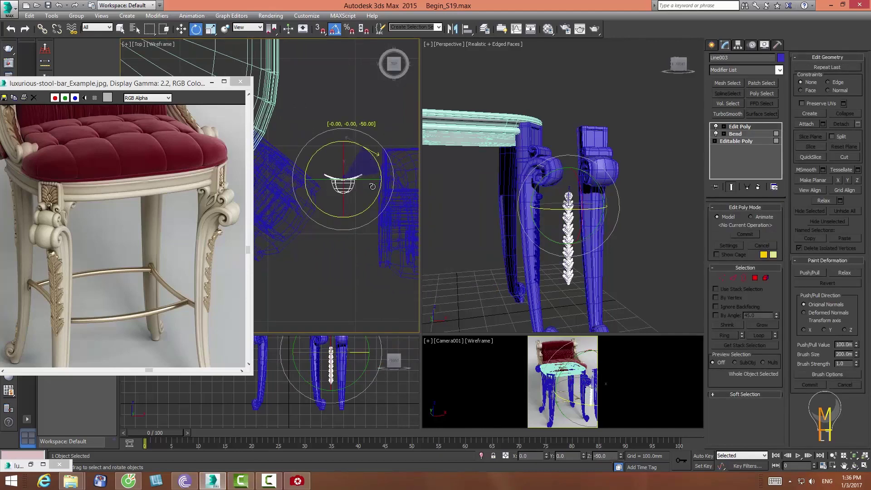
- Add an FFD 3x3x3 modifier to the copied ornament
{"action": "left_click", "coordinate": [732, 70]}
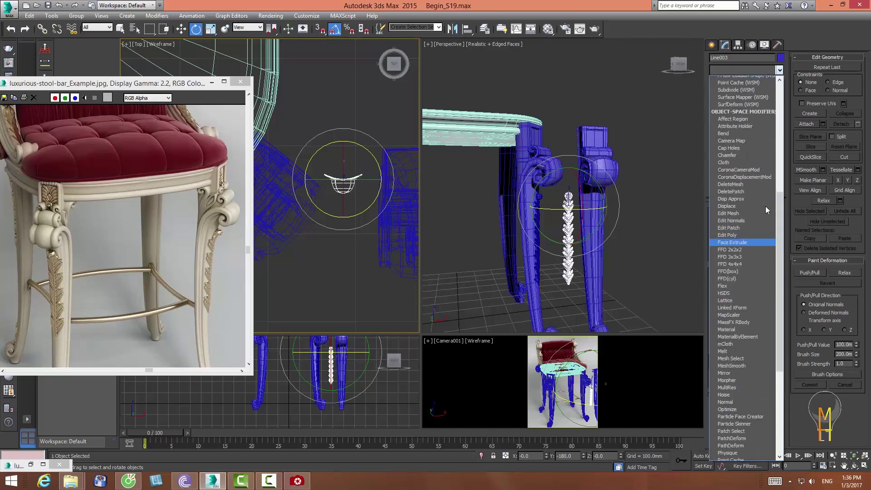
{"action": "key", "text": "f"}
{"action": "left_click", "coordinate": [745, 94]}
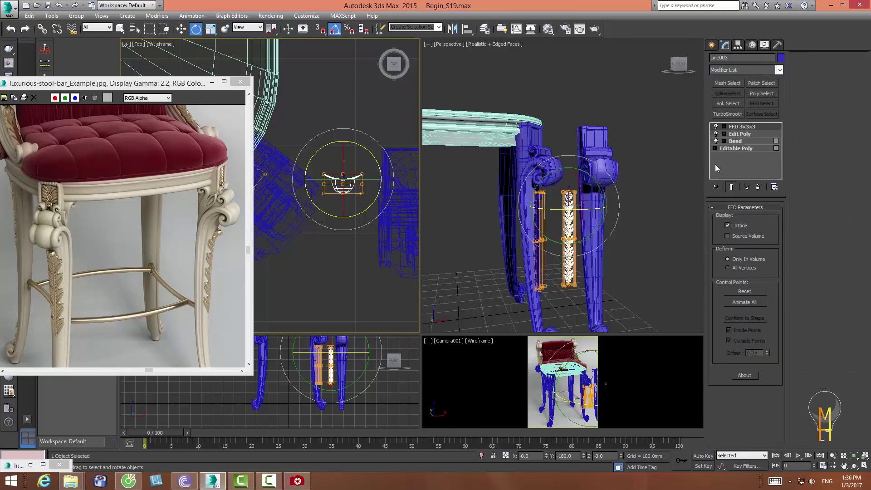
- Enter the FFD Control Points level and move the middle row of points
{"action": "left_click", "coordinate": [723, 126]}
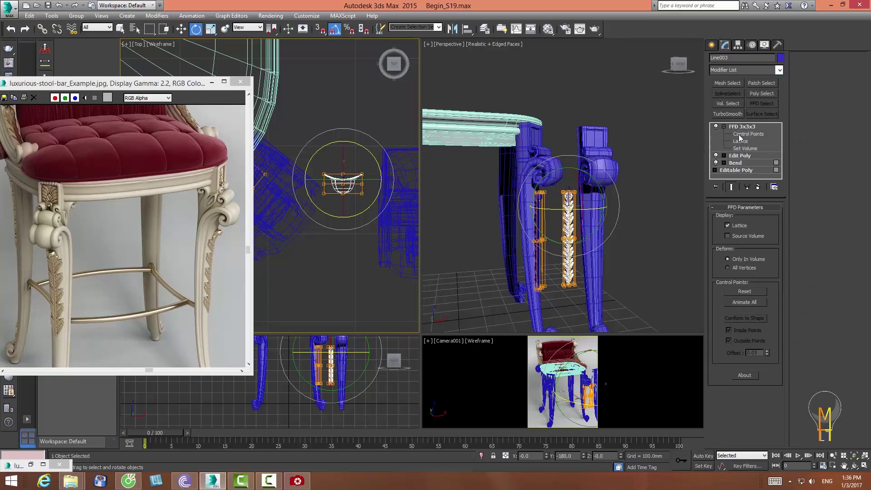
{"action": "left_click", "coordinate": [739, 134]}
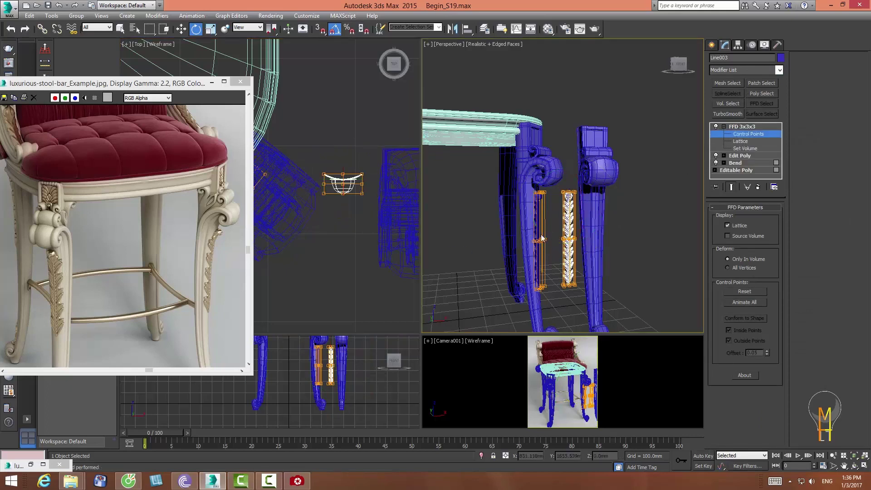
{"action": "left_click_drag", "start_coordinate": [586, 247], "coordinate": [587, 248]}
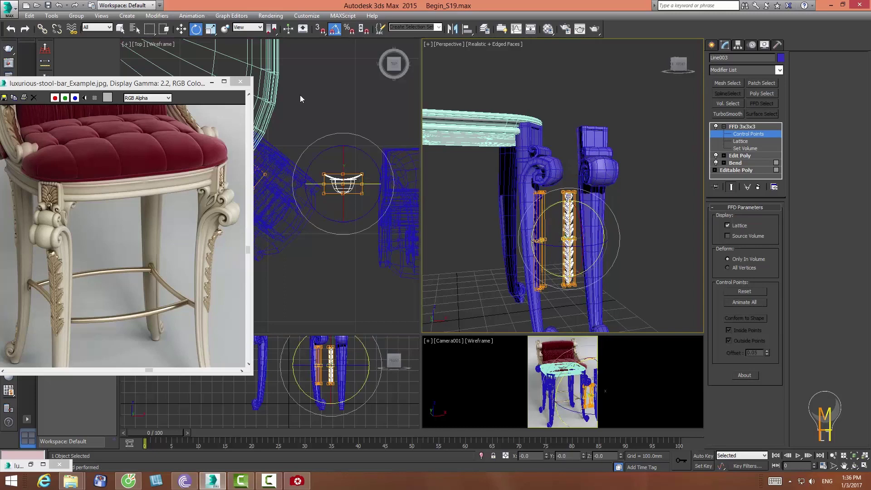
{"action": "left_click", "coordinate": [181, 29]}
{"action": "middle_click_drag", "start_coordinate": [351, 152], "coordinate": [354, 141]}
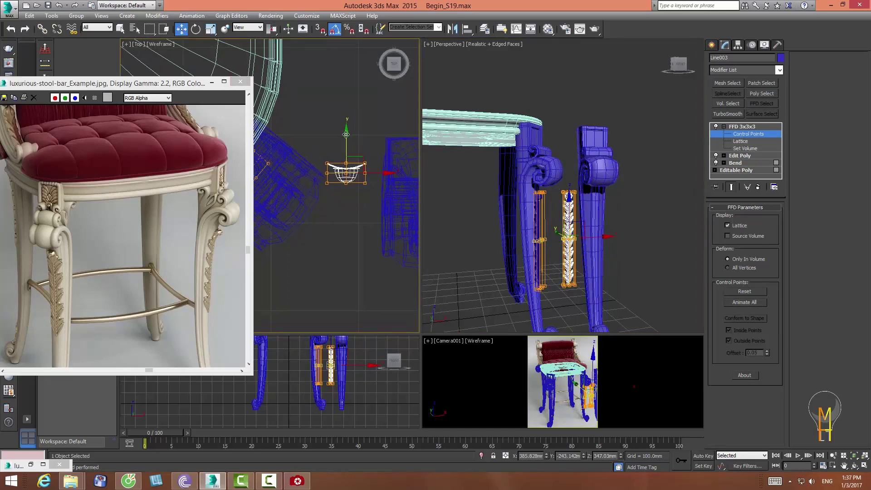
{"action": "left_click", "coordinate": [354, 194]}
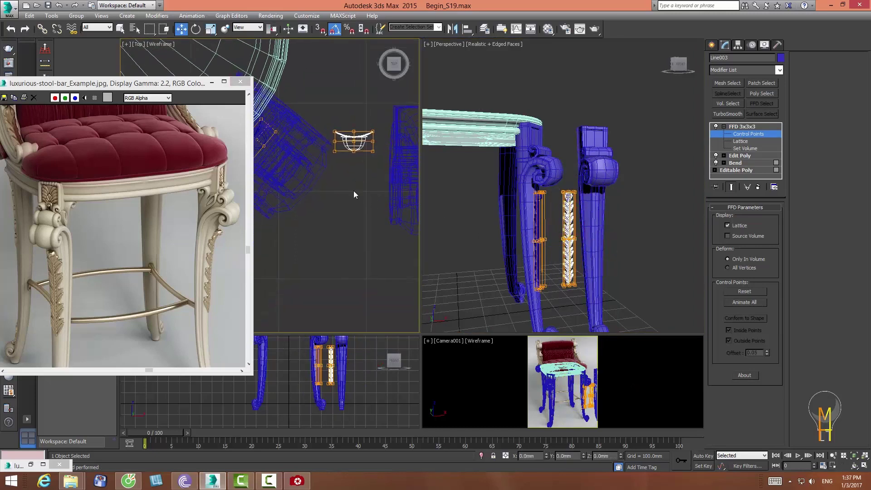
- Select lattice points in Top view, shift them down in Y, then nudge them up
{"action": "left_click_drag", "start_coordinate": [556, 277], "coordinate": [582, 231]}
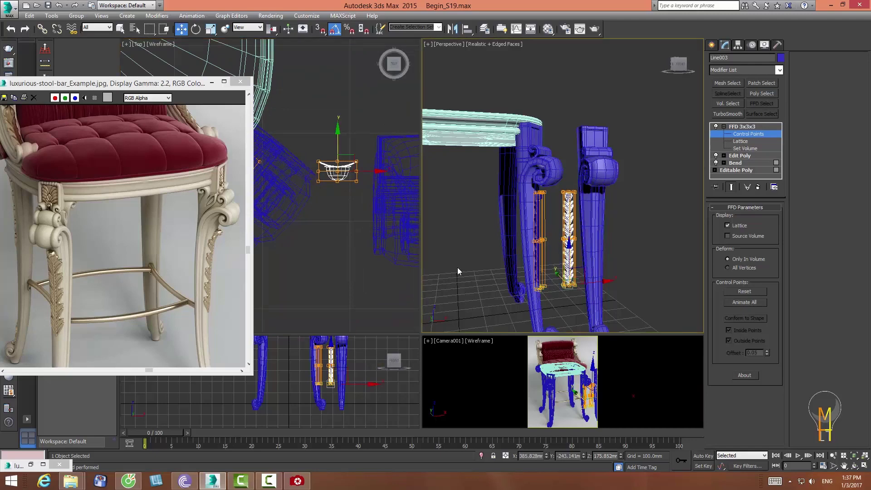
{"action": "middle_click_drag", "start_coordinate": [342, 149], "coordinate": [340, 147]}
{"action": "left_click_drag", "start_coordinate": [335, 140], "coordinate": [336, 147]}
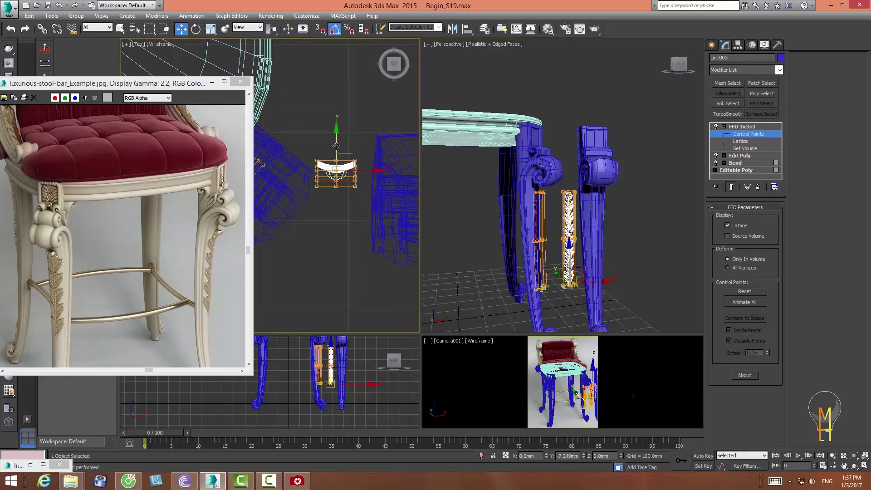
{"action": "left_click", "coordinate": [832, 455]}
{"action": "left_click_drag", "start_coordinate": [553, 317], "coordinate": [554, 288]}
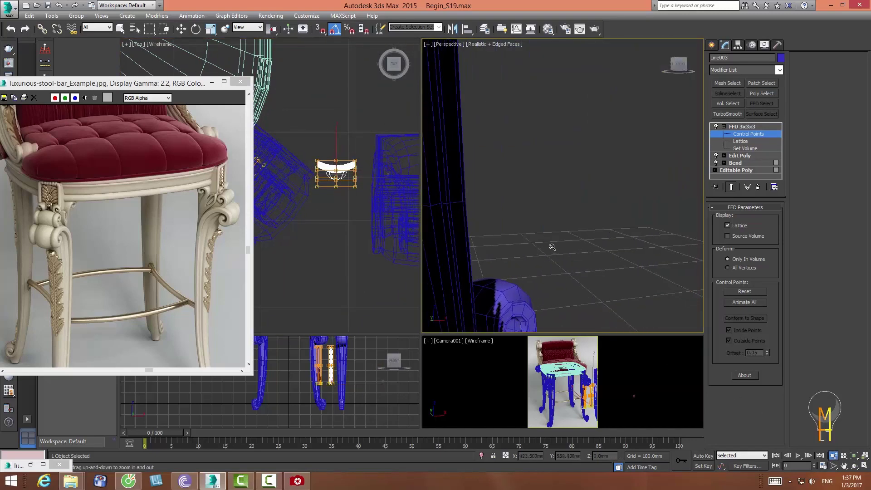
{"action": "middle_click_drag", "start_coordinate": [554, 288], "coordinate": [551, 298]}
{"action": "right_click", "coordinate": [551, 297]}
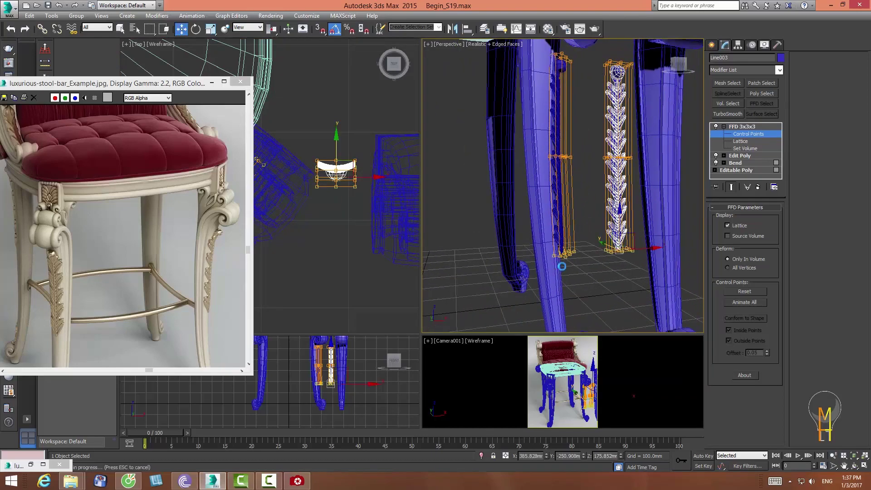
{"action": "middle_click_drag", "start_coordinate": [331, 141], "coordinate": [331, 158]}
{"action": "left_click_drag", "start_coordinate": [336, 154], "coordinate": [356, 148]}
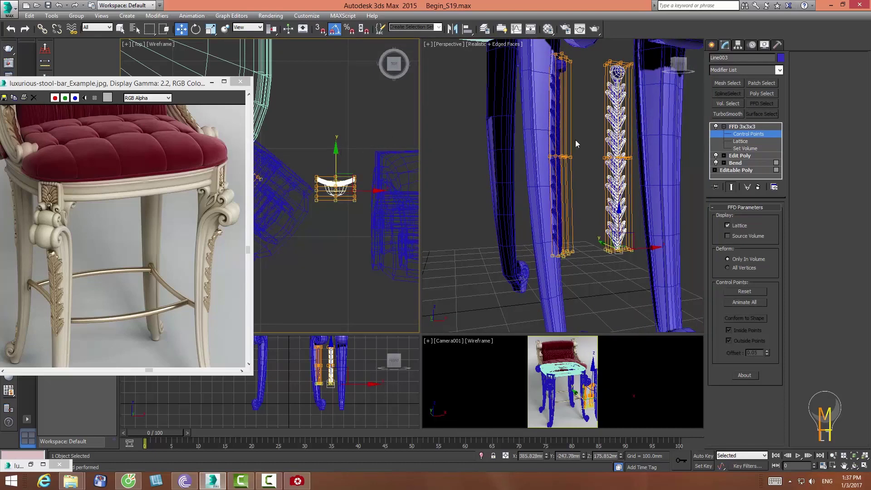
{"action": "left_click", "coordinate": [465, 190]}
- Raise more control points, shift the top row slightly along Y, then exit Control Points
{"action": "mouse_move", "coordinate": [308, 208]}
{"action": "left_mouse_down"}
{"action": "mouse_move", "coordinate": [382, 171]}
{"action": "mouse_move", "coordinate": [342, 154]}
{"action": "left_mouse_up"}
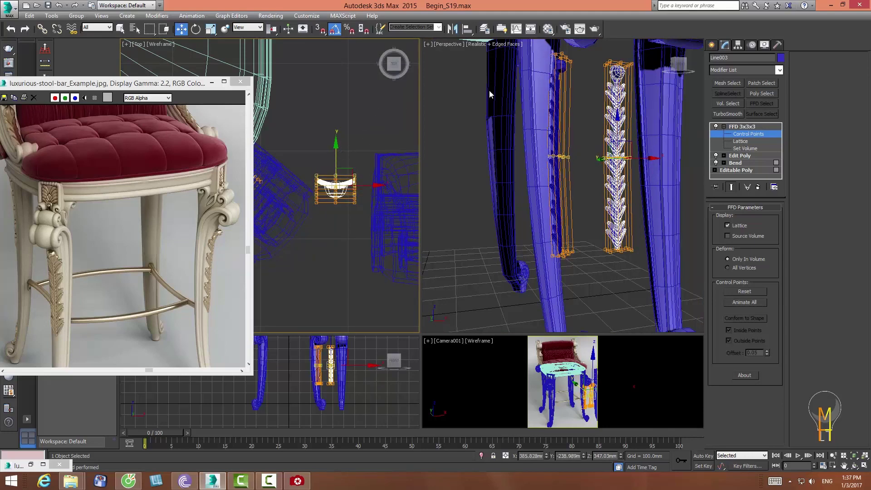
{"action": "left_click_drag", "start_coordinate": [600, 61], "coordinate": [639, 75]}
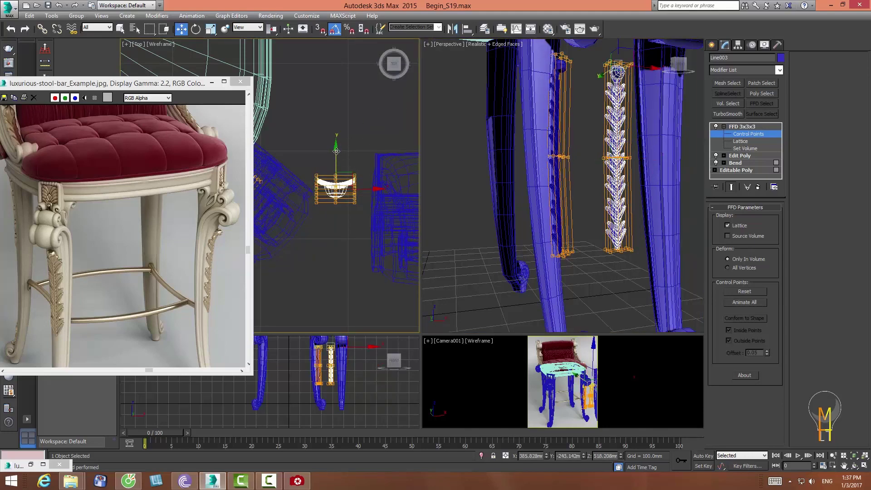
{"action": "left_click_drag", "start_coordinate": [336, 151], "coordinate": [337, 153]}
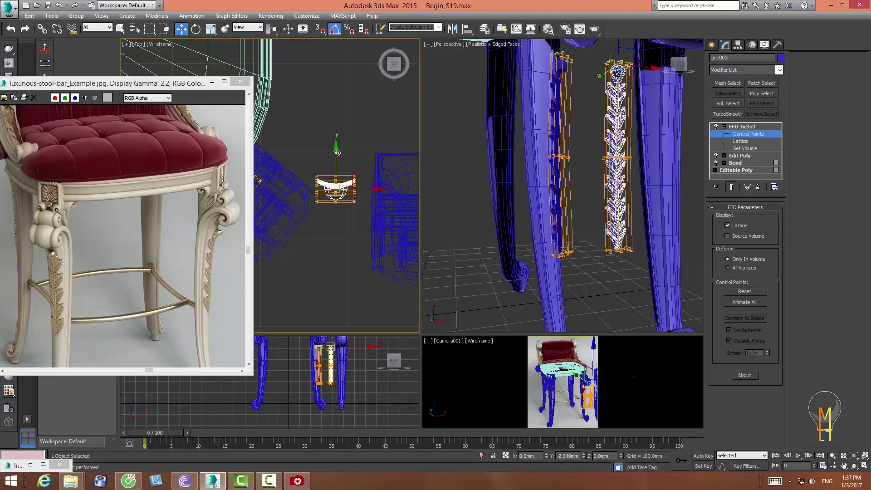
{"action": "left_click", "coordinate": [740, 128]}
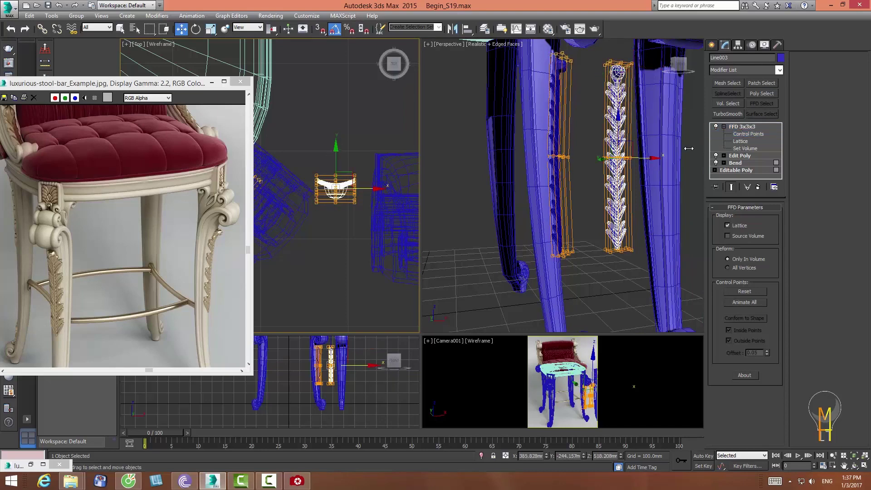
- Smooth the stool leg mesh, check the ornament fit, and select the other leaf chain
{"action": "left_click", "coordinate": [547, 290]}
{"action": "left_click", "coordinate": [733, 116]}
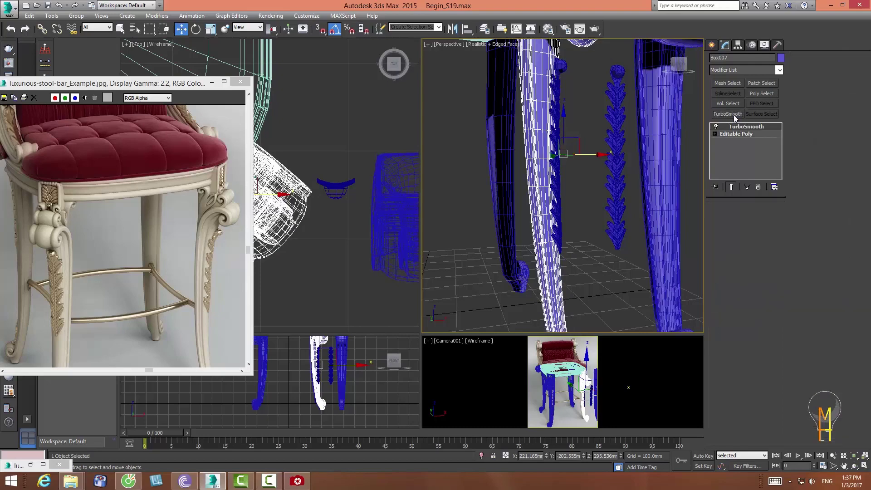
{"action": "left_click", "coordinate": [853, 465]}
{"action": "mouse_move", "coordinate": [561, 201]}
{"action": "left_mouse_down"}
{"action": "mouse_move", "coordinate": [510, 206]}
{"action": "mouse_move", "coordinate": [509, 220]}
{"action": "mouse_move", "coordinate": [575, 208]}
{"action": "mouse_move", "coordinate": [560, 202]}
{"action": "left_mouse_up"}
{"action": "key", "text": "w"}
{"action": "left_click", "coordinate": [588, 218]}
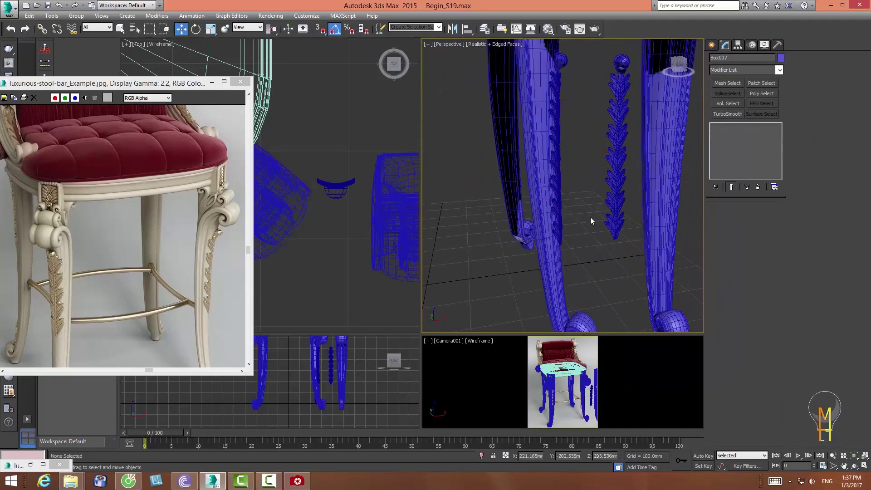
{"action": "left_click", "coordinate": [558, 211]}
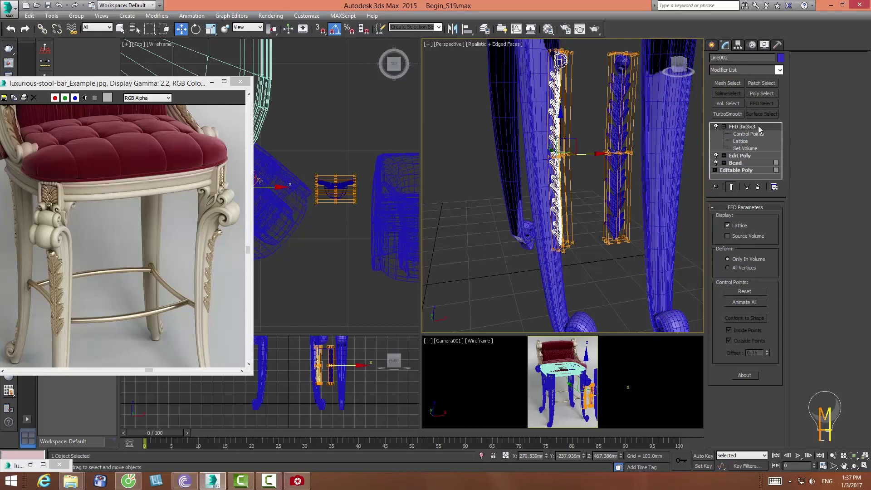
- Collapse Line002's whole modifier stack to Editable Poly and delete the copy Line003
{"action": "left_click", "coordinate": [776, 207]}
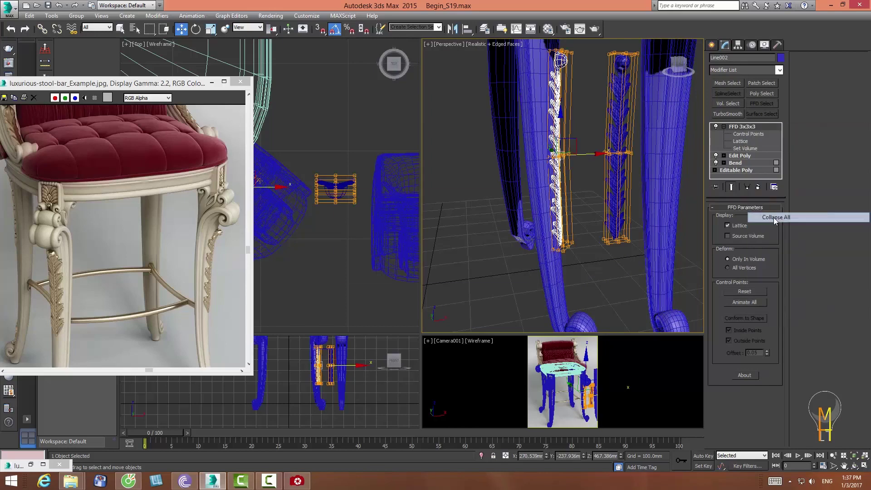
{"action": "left_click", "coordinate": [483, 268]}
{"action": "left_click", "coordinate": [617, 222]}
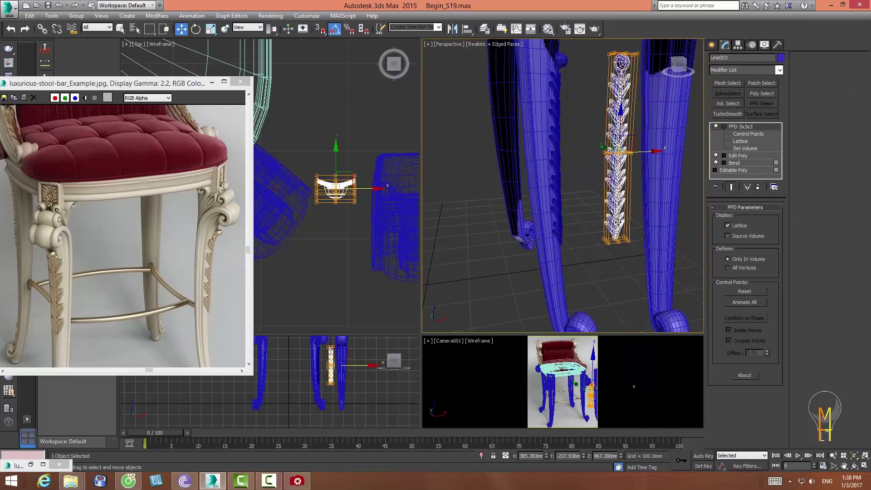
{"action": "key", "text": "Delete"}
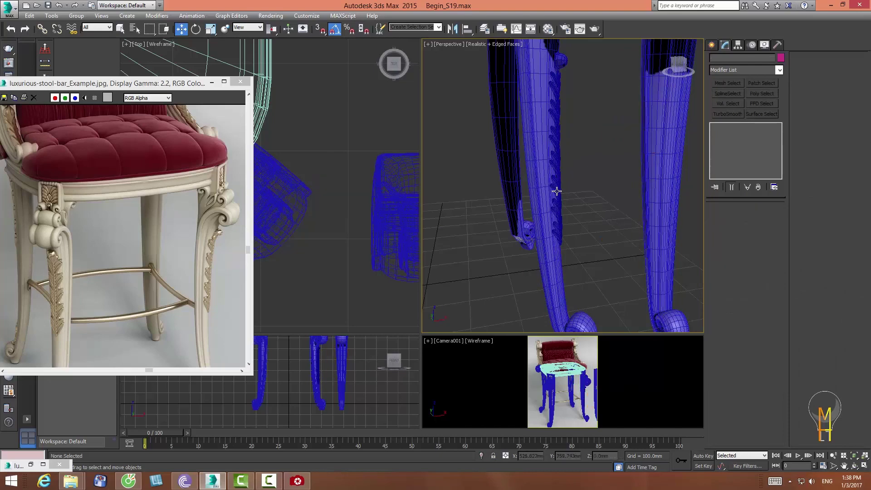
- Select the remaining leaf chain and frame the whole stool in Top and Perspective views
{"action": "left_click", "coordinate": [556, 191]}
{"action": "middle_click_drag", "start_coordinate": [321, 204], "coordinate": [352, 209]}
{"action": "left_click", "coordinate": [832, 455]}
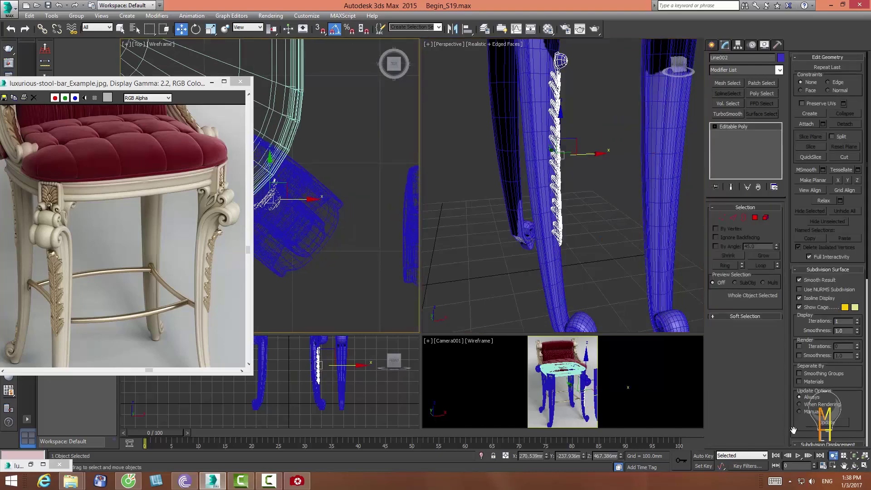
{"action": "mouse_move", "coordinate": [376, 229]}
{"action": "left_mouse_down"}
{"action": "mouse_move", "coordinate": [327, 233]}
{"action": "mouse_move", "coordinate": [345, 194]}
{"action": "left_mouse_up"}
{"action": "middle_click_drag", "start_coordinate": [345, 194], "coordinate": [328, 243]}
{"action": "key", "text": "w"}
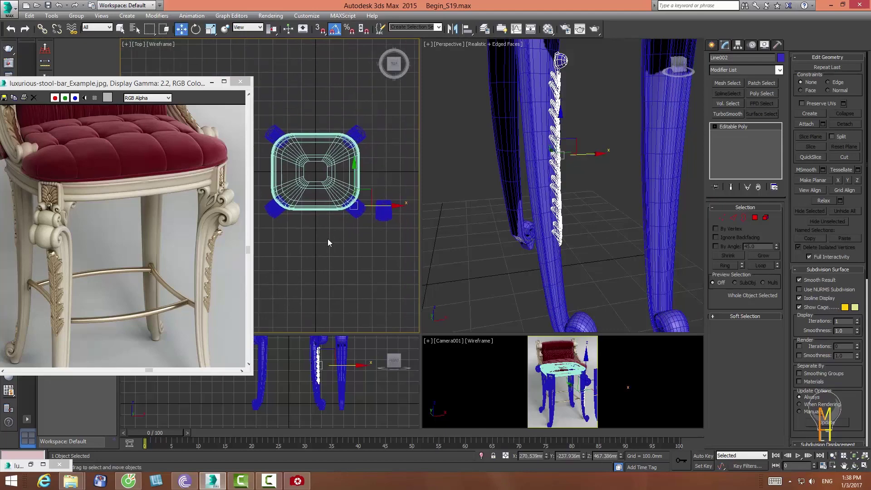
{"action": "mouse_move", "coordinate": [580, 218]}
{"action": "middle_mouse_down", "text": "alt"}
{"action": "mouse_move", "coordinate": [509, 194]}
{"action": "mouse_move", "coordinate": [562, 221]}
{"action": "middle_mouse_up", "text": "alt"}
- Using World coordinates about the world centre, mirror an instance of the ornament
{"action": "left_click", "coordinate": [247, 28]}
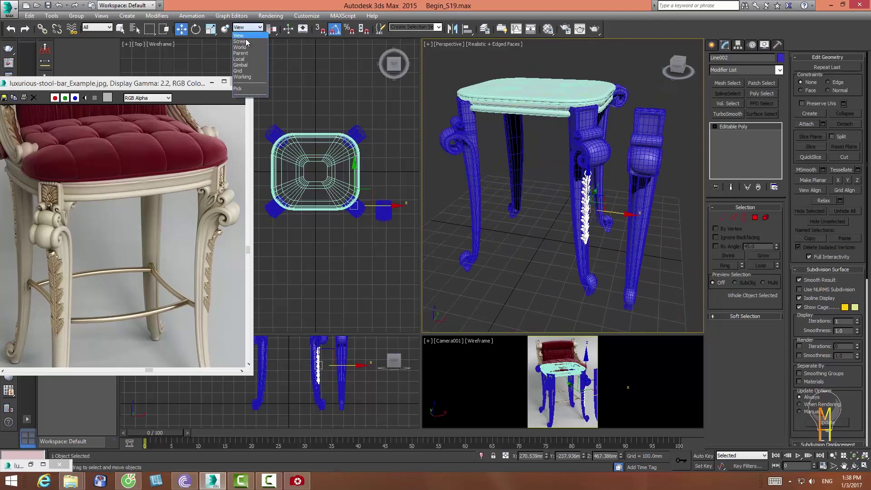
{"action": "left_click", "coordinate": [262, 41]}
{"action": "left_click_drag", "start_coordinate": [271, 28], "coordinate": [274, 73]}
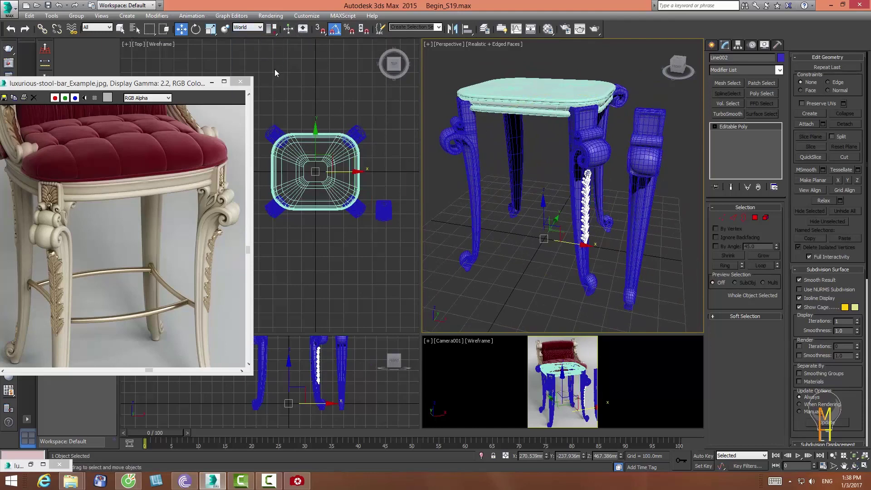
{"action": "left_click", "coordinate": [452, 29]}
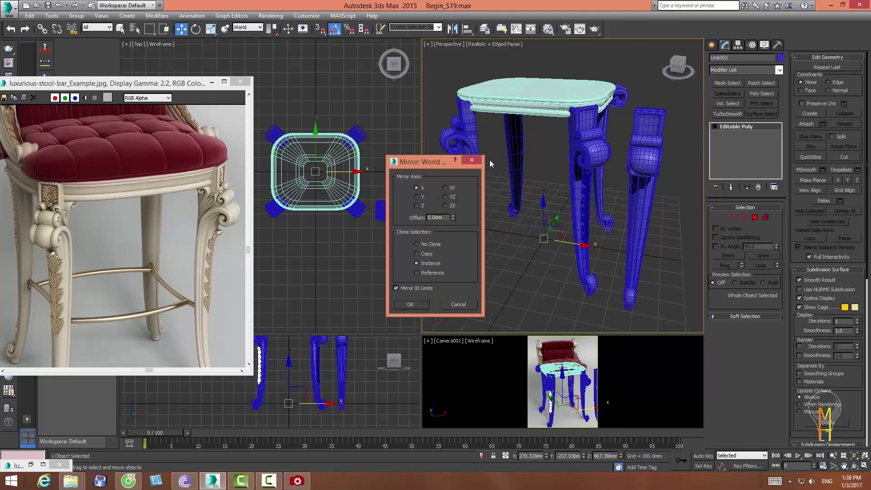
{"action": "left_click", "coordinate": [411, 304]}
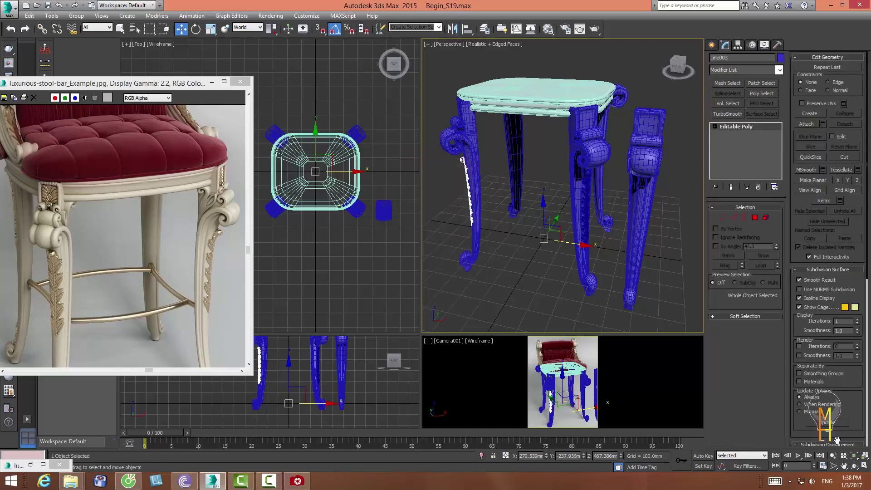
{"action": "left_click", "coordinate": [853, 465]}
{"action": "mouse_move", "coordinate": [535, 210]}
{"action": "left_mouse_down"}
{"action": "mouse_move", "coordinate": [613, 201]}
{"action": "mouse_move", "coordinate": [521, 204]}
{"action": "left_mouse_up"}
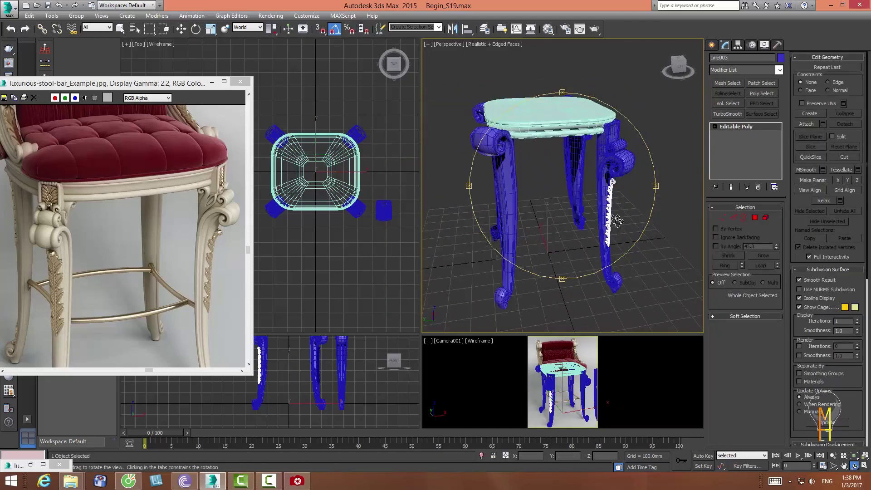
{"action": "key", "text": "w"}
{"action": "left_click_drag", "start_coordinate": [187, 84], "coordinate": [139, 152]}
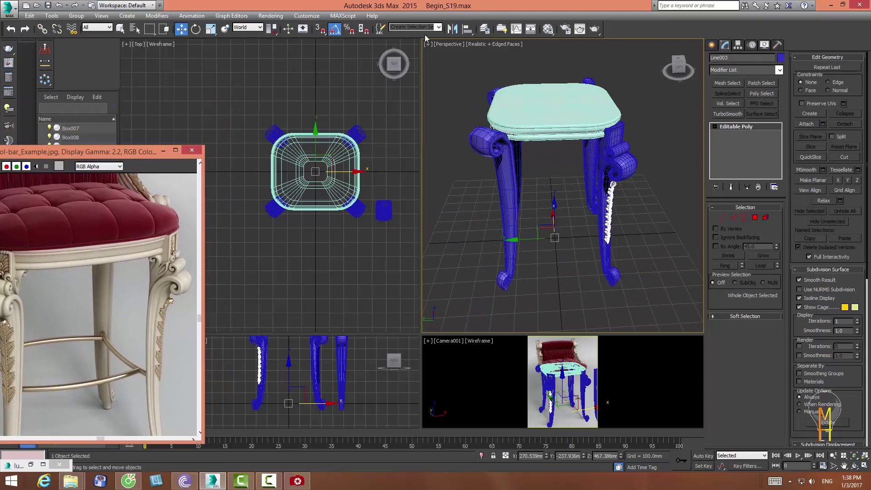
- Mirror the ornament across the Y axis as an Instance copy
{"action": "left_click", "coordinate": [452, 28]}
{"action": "left_click", "coordinate": [416, 197]}
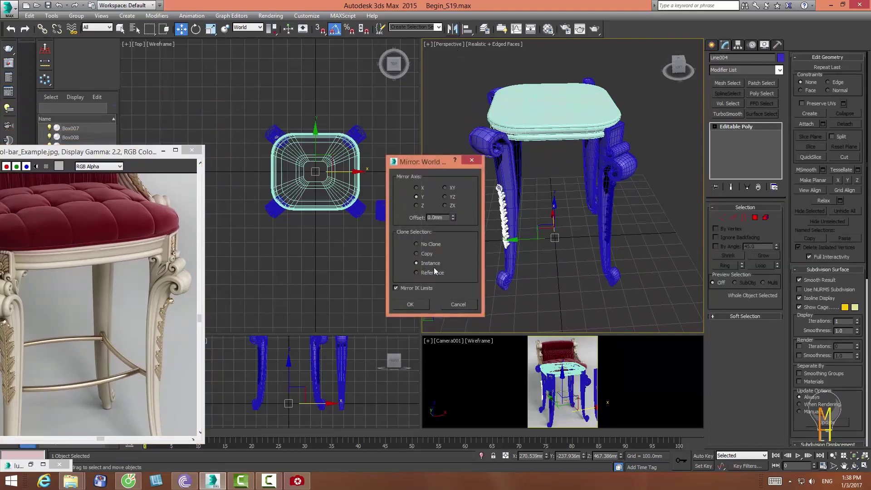
{"action": "left_click", "coordinate": [411, 304]}
{"action": "key", "text": "ctrl+r"}
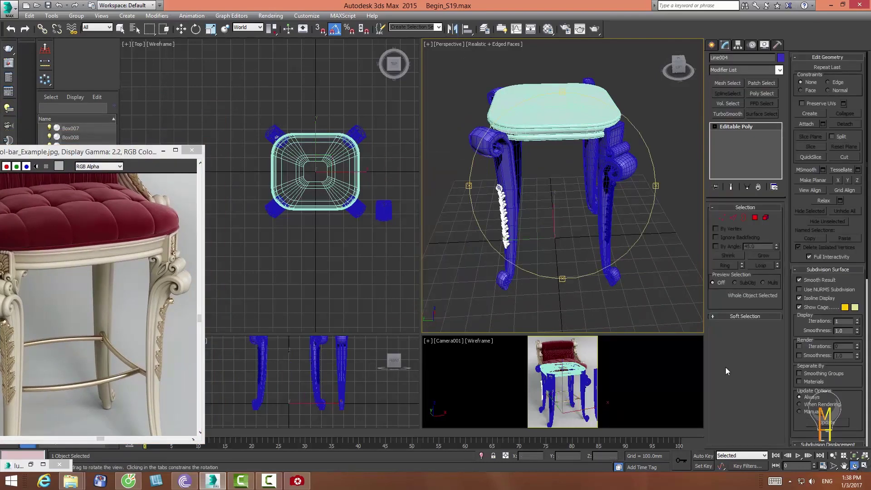
{"action": "left_click_drag", "start_coordinate": [544, 229], "coordinate": [507, 233]}
{"action": "key", "text": "w"}
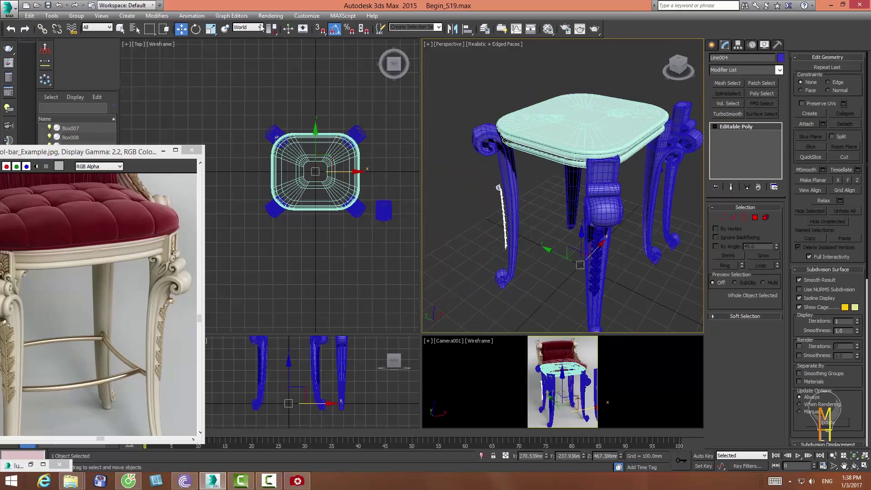
- In Local coordinates about its own pivot, nudge the mirrored ornament tight against its leg
{"action": "left_click_drag", "start_coordinate": [272, 29], "coordinate": [272, 44]}
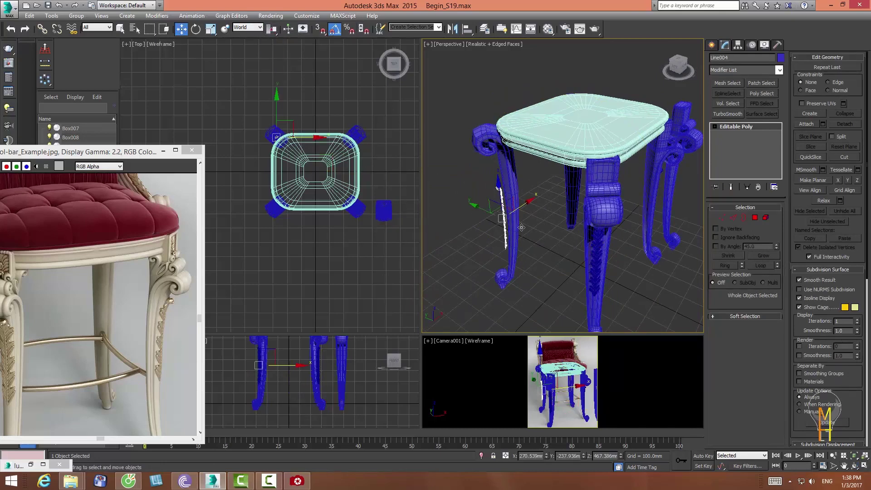
{"action": "left_click", "coordinate": [254, 27]}
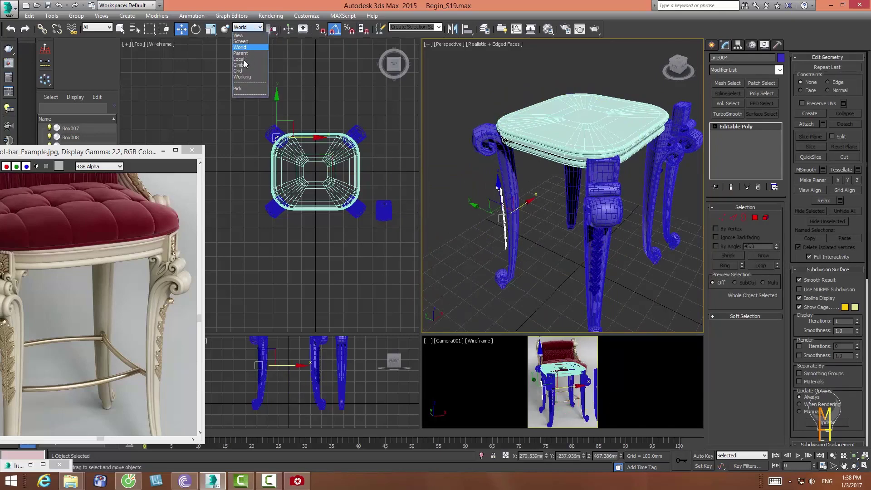
{"action": "left_click", "coordinate": [238, 59]}
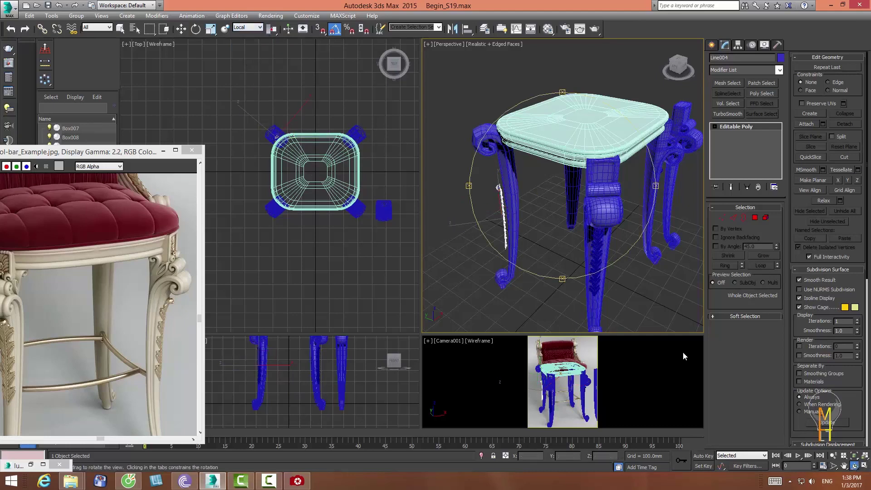
{"action": "middle_click_drag", "start_coordinate": [464, 232], "coordinate": [471, 243], "text": "alt"}
{"action": "left_click_drag", "start_coordinate": [471, 243], "coordinate": [474, 244]}
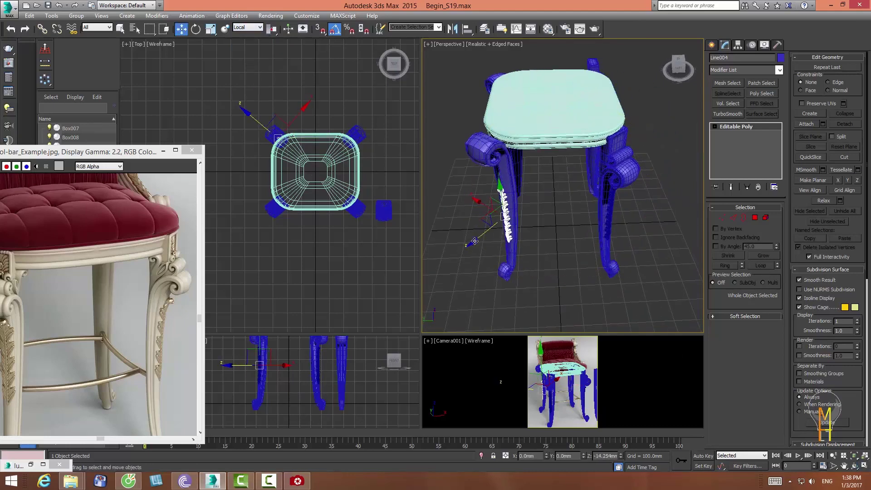
{"action": "left_click", "coordinate": [832, 455]}
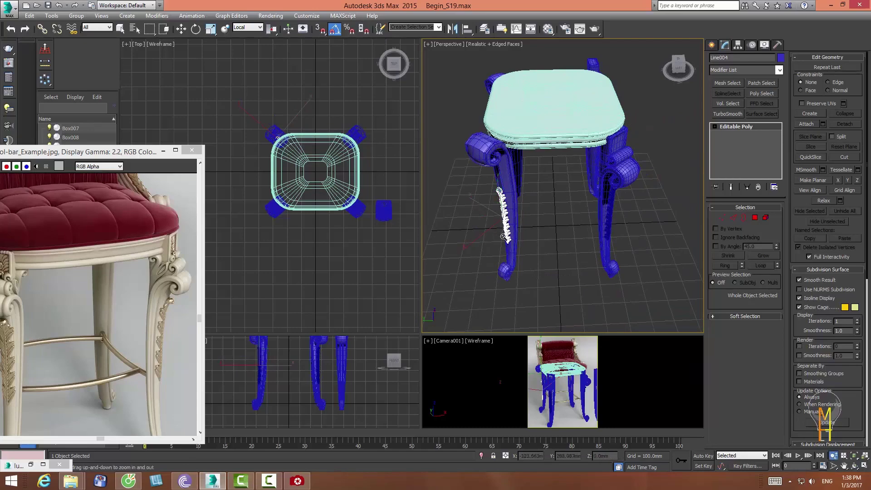
{"action": "mouse_move", "coordinate": [501, 272]}
{"action": "left_mouse_down"}
{"action": "mouse_move", "coordinate": [504, 216]}
{"action": "mouse_move", "coordinate": [500, 240]}
{"action": "left_mouse_up"}
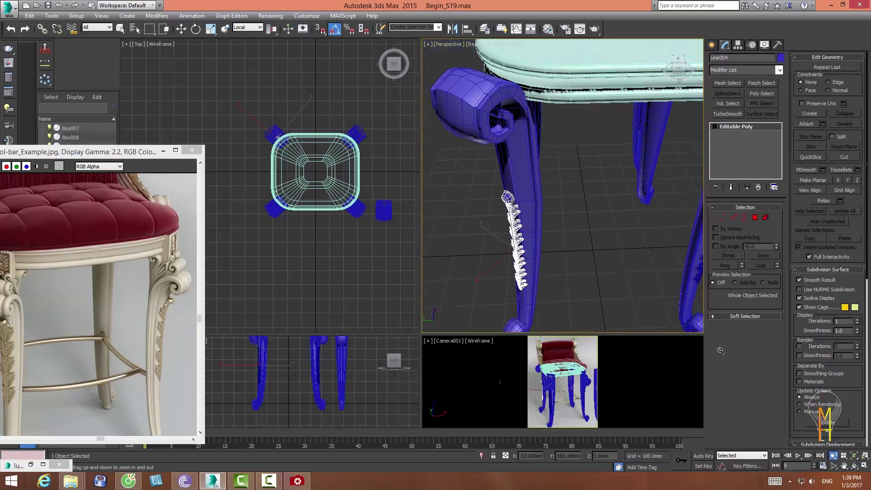
{"action": "left_click", "coordinate": [853, 466]}
{"action": "left_click_drag", "start_coordinate": [581, 226], "coordinate": [598, 234]}
{"action": "right_click", "coordinate": [598, 234]}
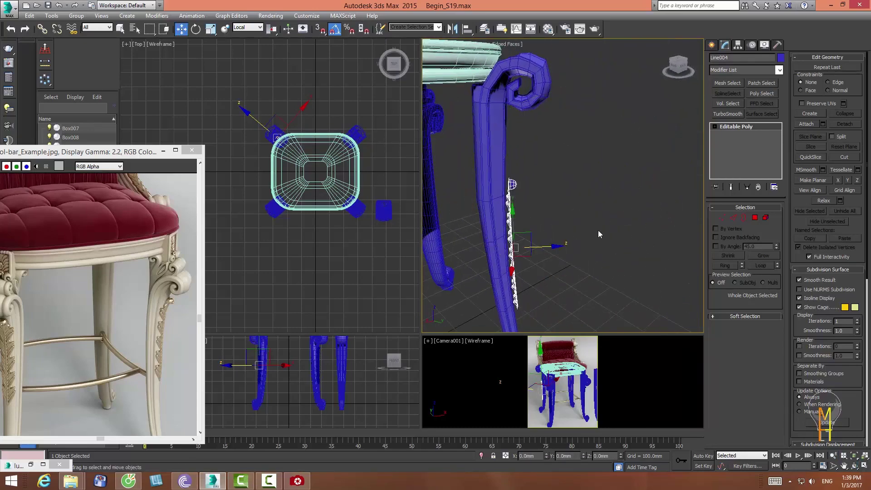
{"action": "left_click_drag", "start_coordinate": [552, 248], "coordinate": [550, 251]}
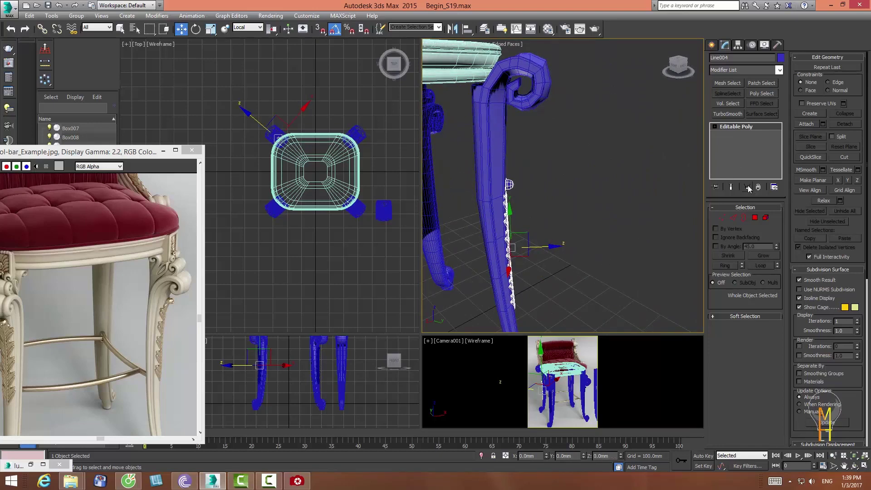
{"action": "middle_click_drag", "start_coordinate": [403, 68], "coordinate": [393, 88]}
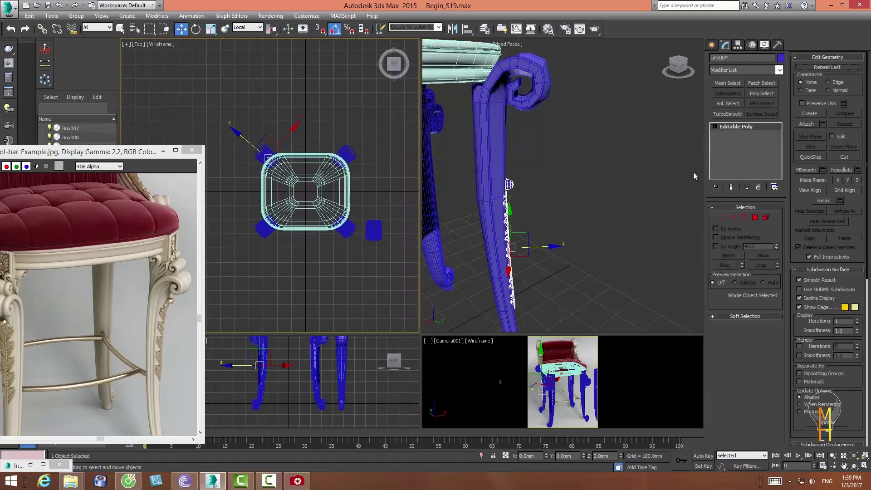
- Mirror the ornament across X about the world centre as another instance
{"action": "left_click", "coordinate": [245, 28]}
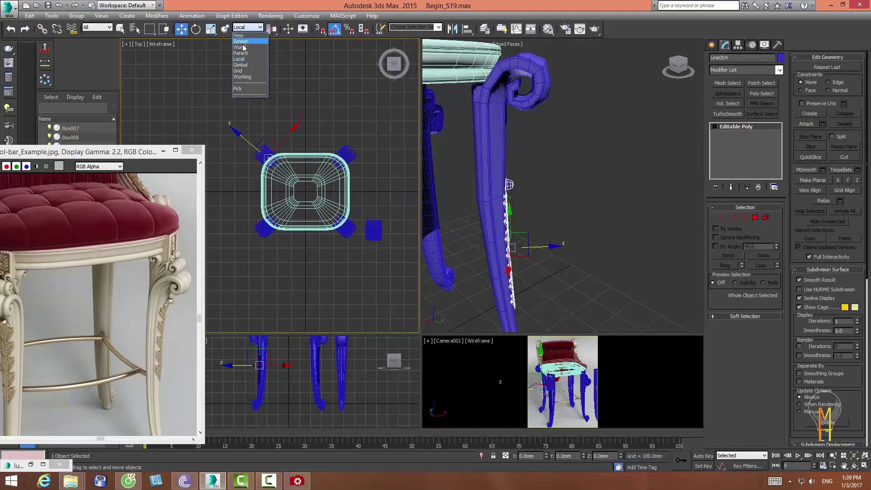
{"action": "left_click", "coordinate": [244, 50]}
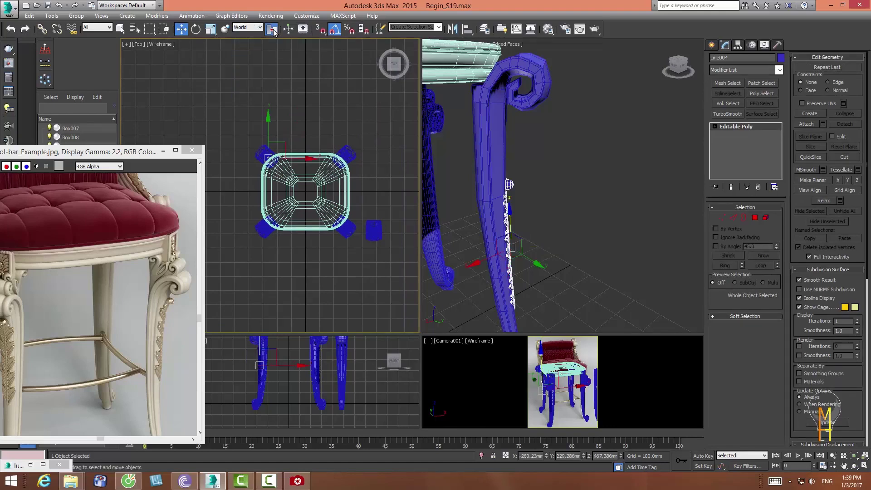
{"action": "left_click_drag", "start_coordinate": [272, 30], "coordinate": [274, 73]}
{"action": "left_click", "coordinate": [452, 29]}
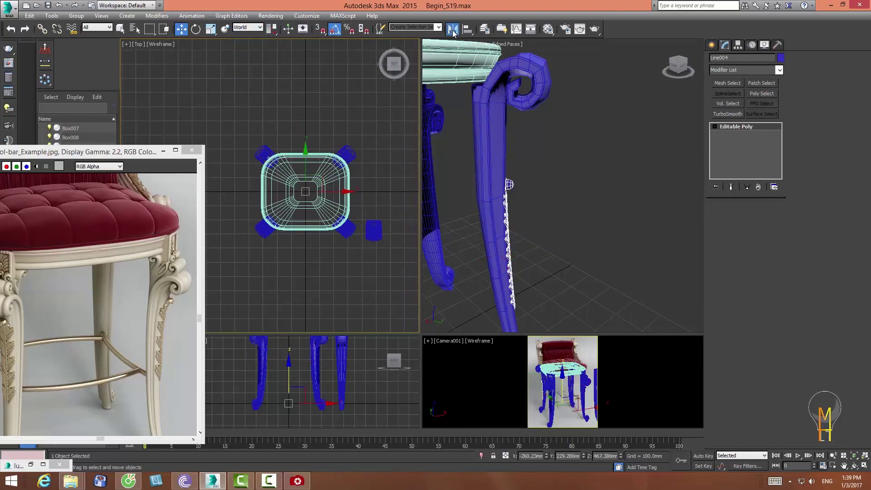
{"action": "left_click", "coordinate": [417, 188]}
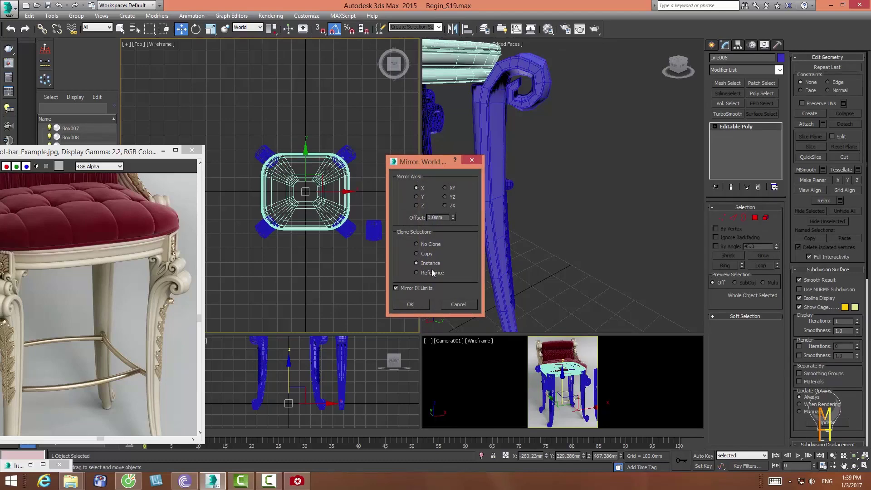
{"action": "left_click", "coordinate": [410, 304]}
{"action": "left_click", "coordinate": [833, 455]}
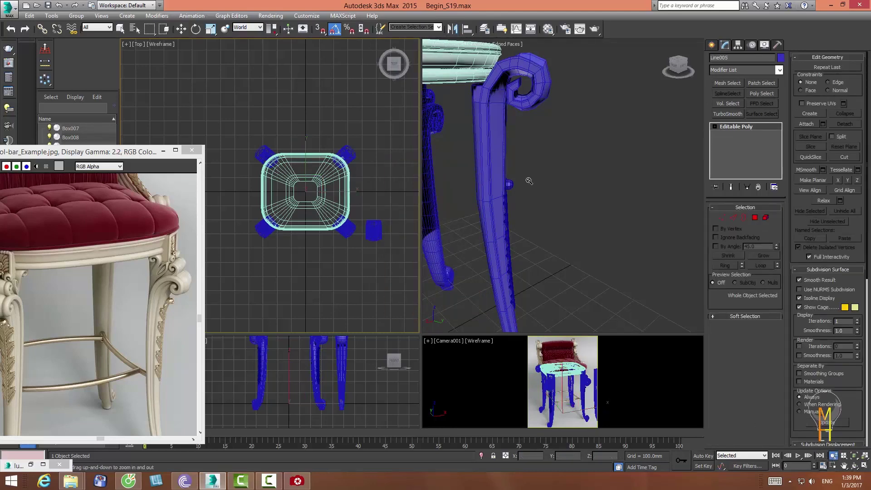
{"action": "left_click_drag", "start_coordinate": [528, 181], "coordinate": [537, 244]}
{"action": "left_click", "coordinate": [854, 466]}
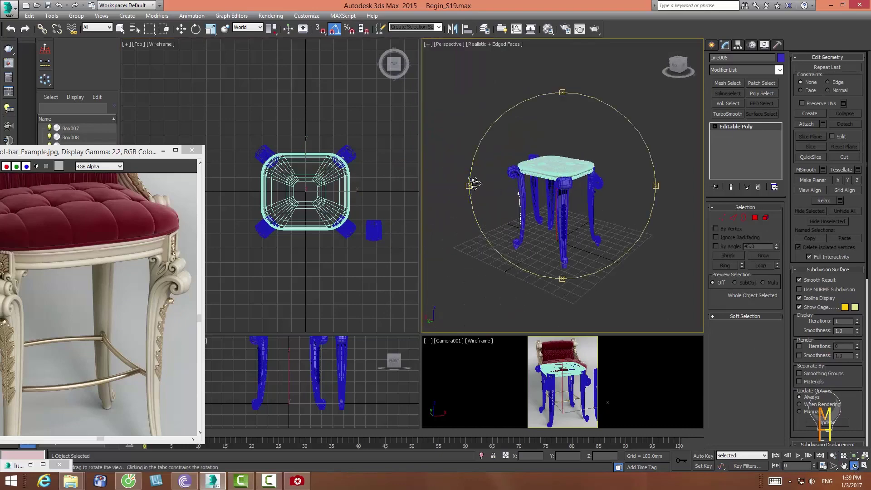
{"action": "left_click_drag", "start_coordinate": [474, 182], "coordinate": [587, 199]}
{"action": "key", "text": "w"}
- Delete the extra white leg copy Box014
{"action": "left_click", "coordinate": [573, 213]}
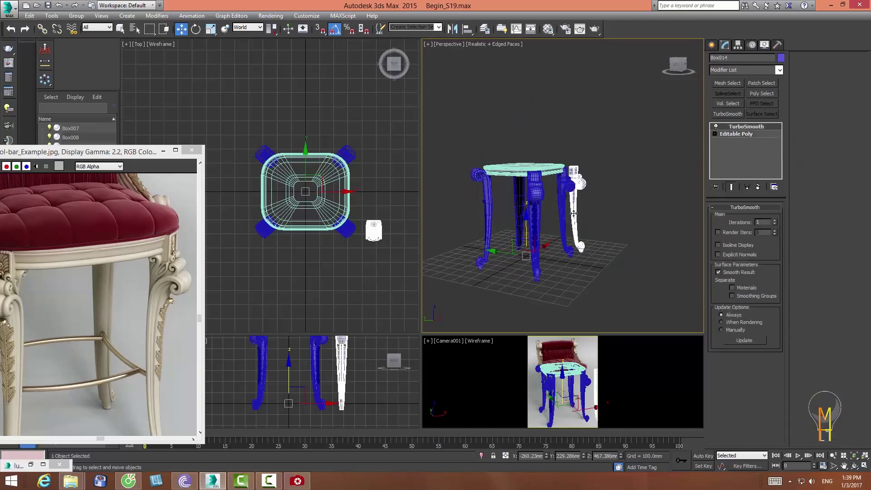
{"action": "key", "text": "Delete"}
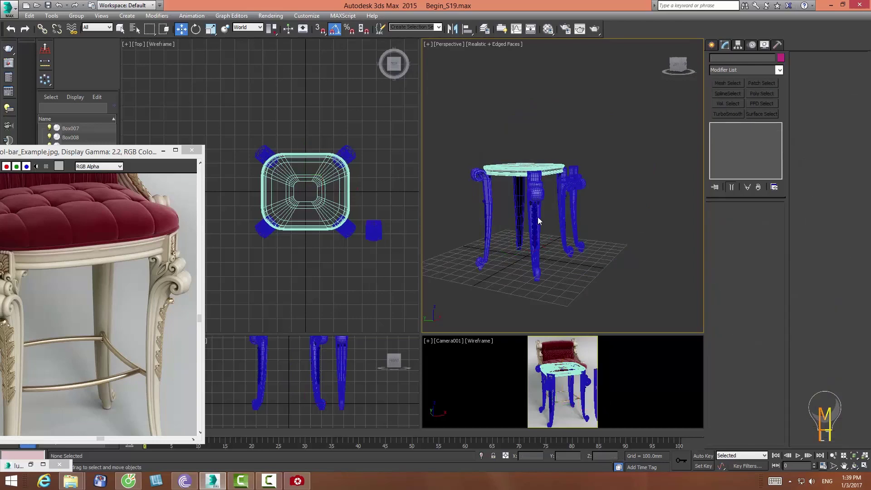
{"action": "middle_click_drag", "start_coordinate": [608, 219], "coordinate": [623, 217]}
{"action": "key", "text": "ctrl+z"}
{"action": "key", "text": "Delete"}
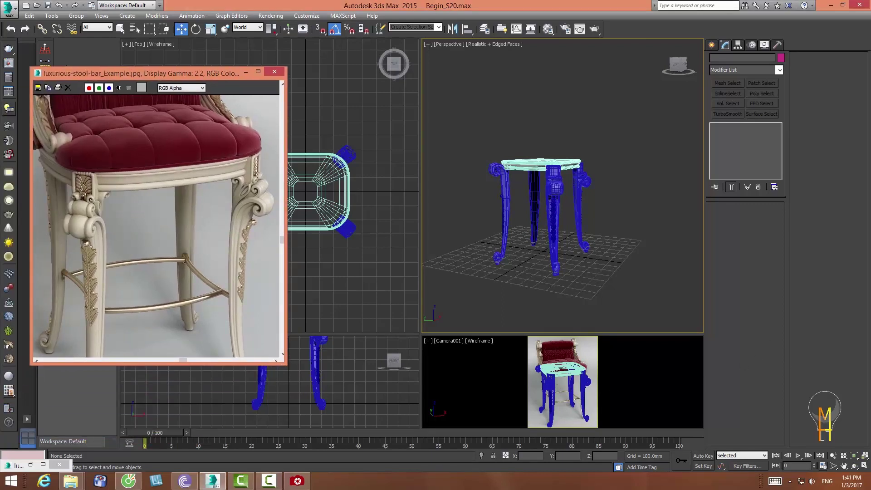
- Enlarge the camera viewport and draw a rectangle spline around the four legs in Top view
{"action": "left_click", "coordinate": [419, 329]}
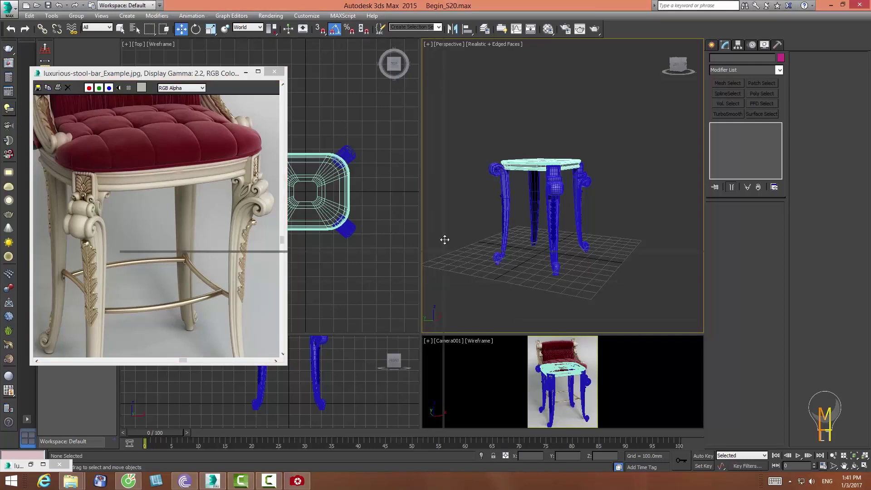
{"action": "left_click_drag", "start_coordinate": [420, 335], "coordinate": [447, 191]}
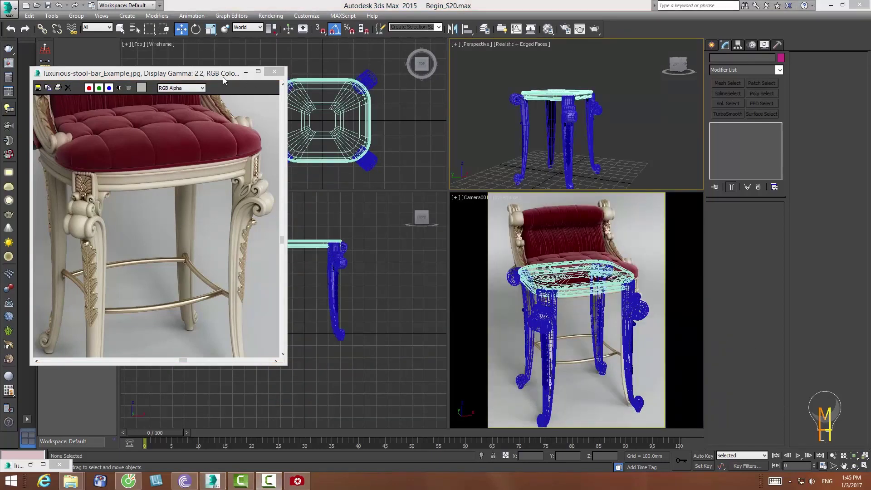
{"action": "left_click_drag", "start_coordinate": [223, 80], "coordinate": [185, 149]}
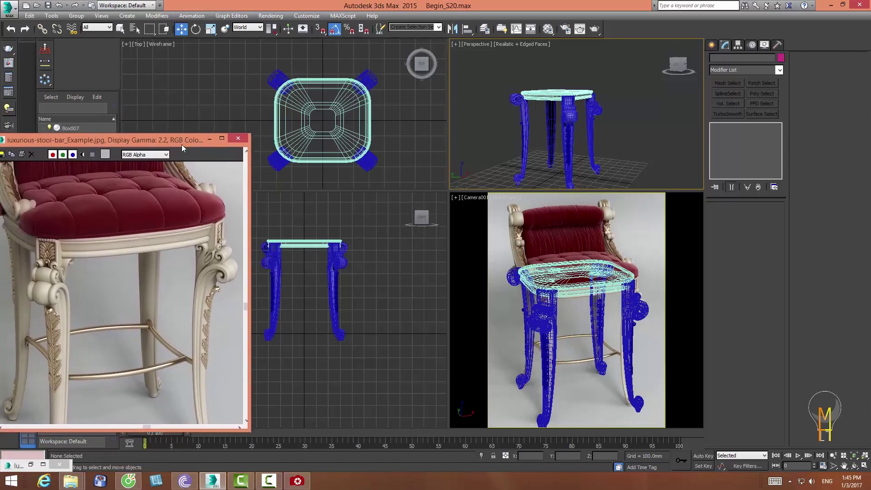
{"action": "left_click", "coordinate": [716, 46]}
{"action": "left_click", "coordinate": [763, 110]}
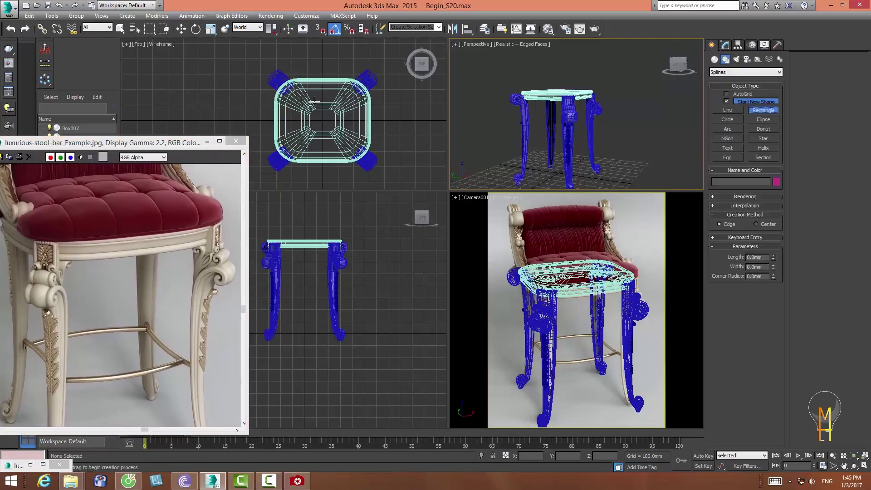
{"action": "left_click_drag", "start_coordinate": [284, 86], "coordinate": [364, 156]}
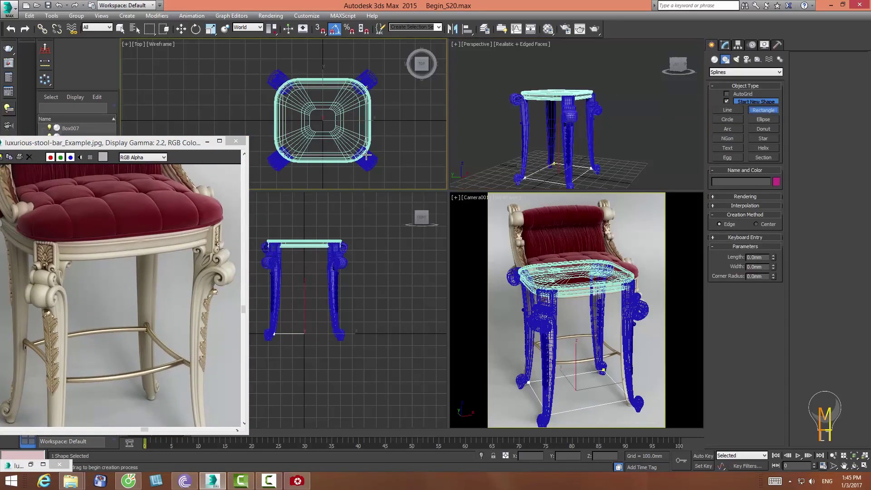
- Raise Rectangle002 along Z to mid-leg height, about 282 mm
{"action": "key", "text": "w"}
{"action": "middle_click", "coordinate": [592, 130]}
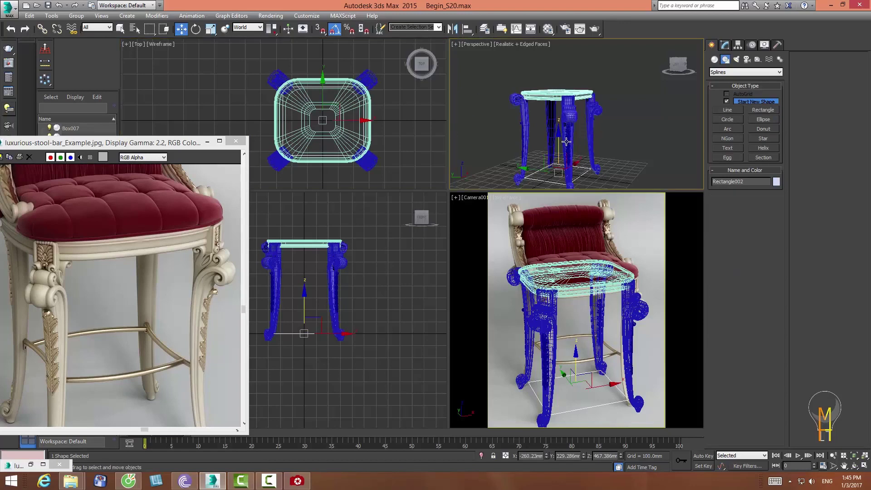
{"action": "left_click_drag", "start_coordinate": [560, 142], "coordinate": [550, 111]}
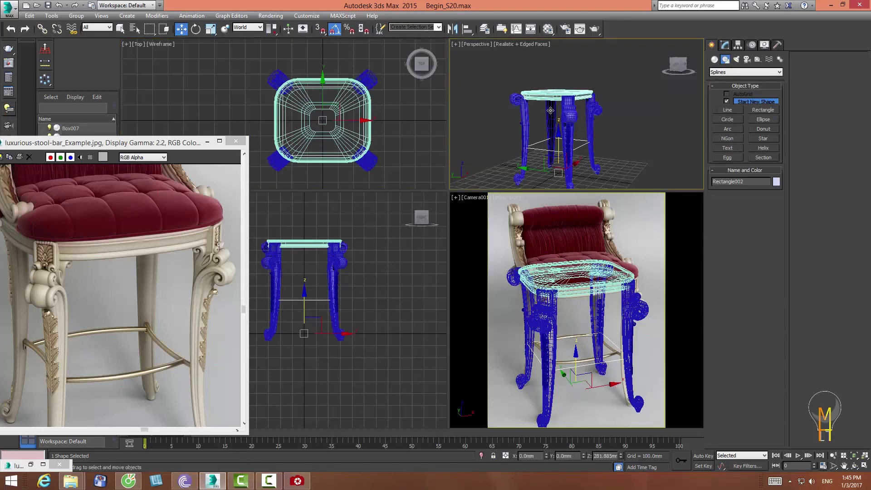
{"action": "left_click", "coordinate": [833, 455]}
{"action": "left_click_drag", "start_coordinate": [590, 145], "coordinate": [589, 109]}
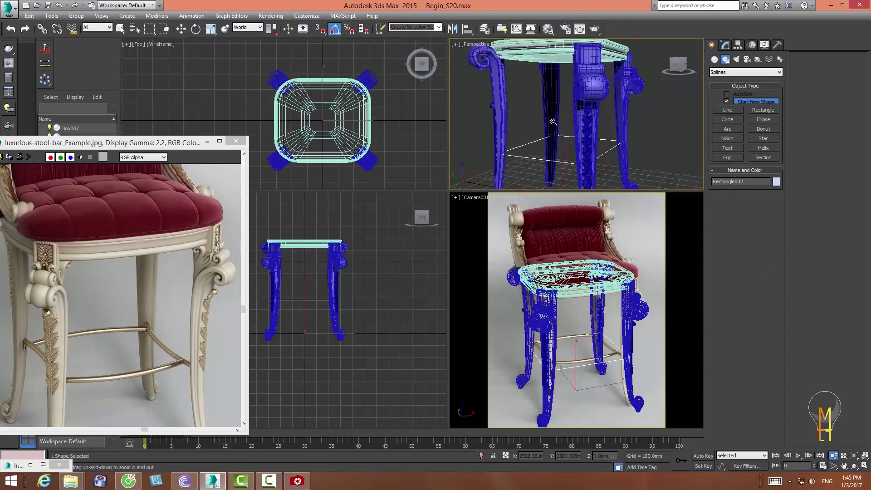
{"action": "middle_click_drag", "start_coordinate": [589, 109], "coordinate": [570, 119], "text": "alt"}
{"action": "key", "text": "w"}
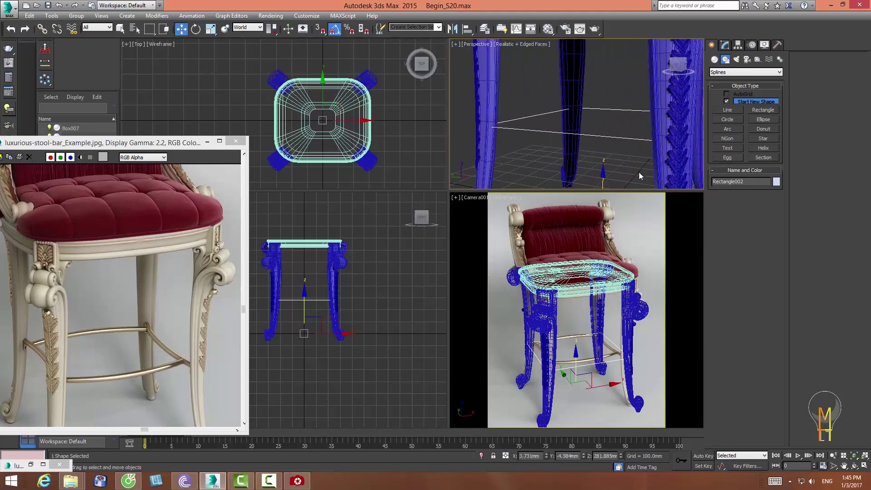
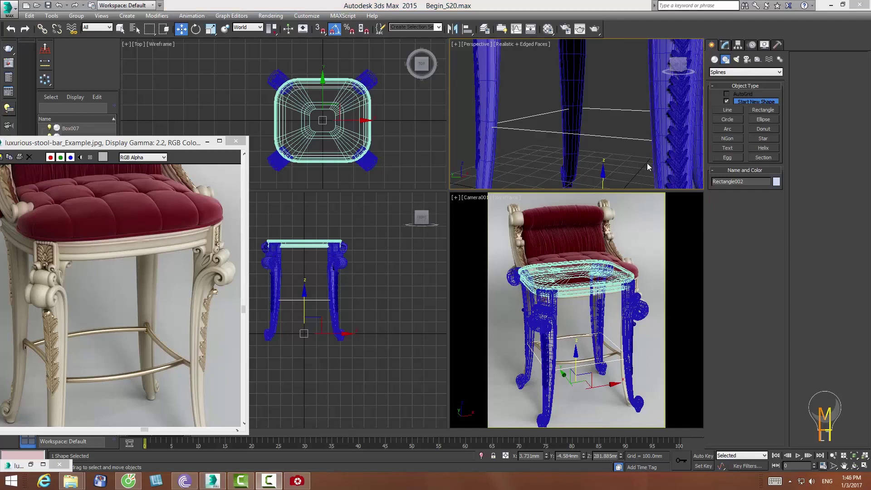
- Shift-drag an instanced copy of the rectangle to the right of the original
{"action": "middle_click_drag", "start_coordinate": [382, 157], "coordinate": [326, 161]}
{"action": "left_click_drag", "start_coordinate": [301, 124], "coordinate": [416, 128], "text": "shift"}
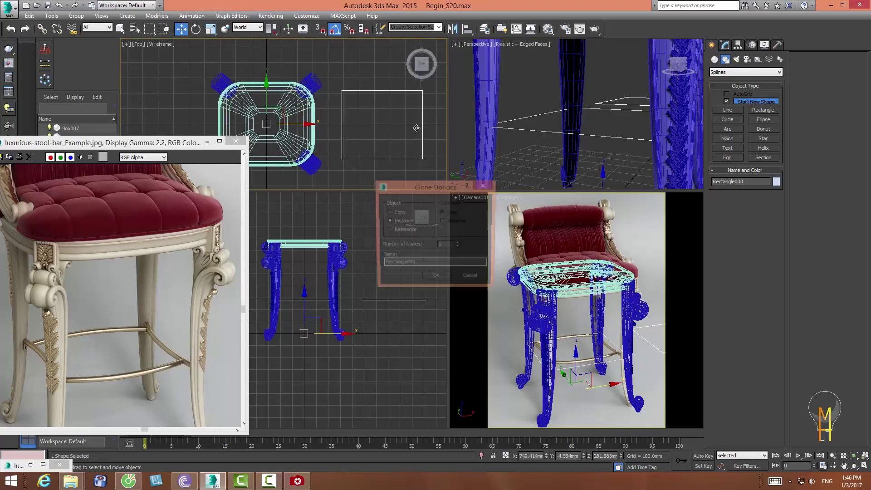
{"action": "left_click", "coordinate": [434, 279]}
- Add an Edit Spline modifier to the rectangle copy
{"action": "left_click", "coordinate": [728, 46]}
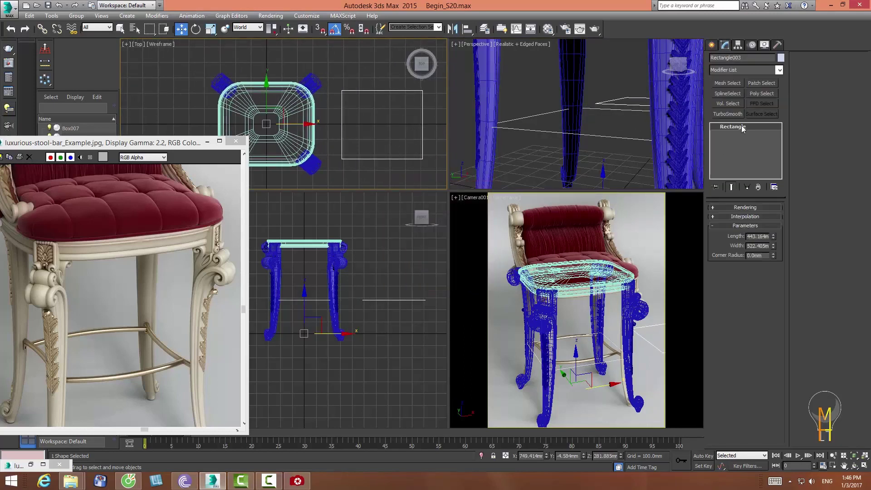
{"action": "left_click", "coordinate": [747, 69]}
{"action": "scroll", "coordinate": [739, 136], "scroll_direction": "down", "scroll_amount": 5}
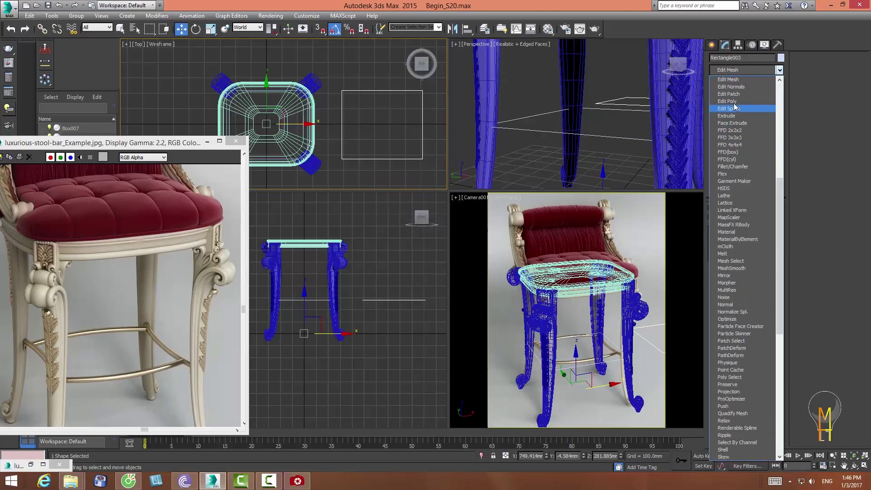
{"action": "left_click", "coordinate": [734, 109]}
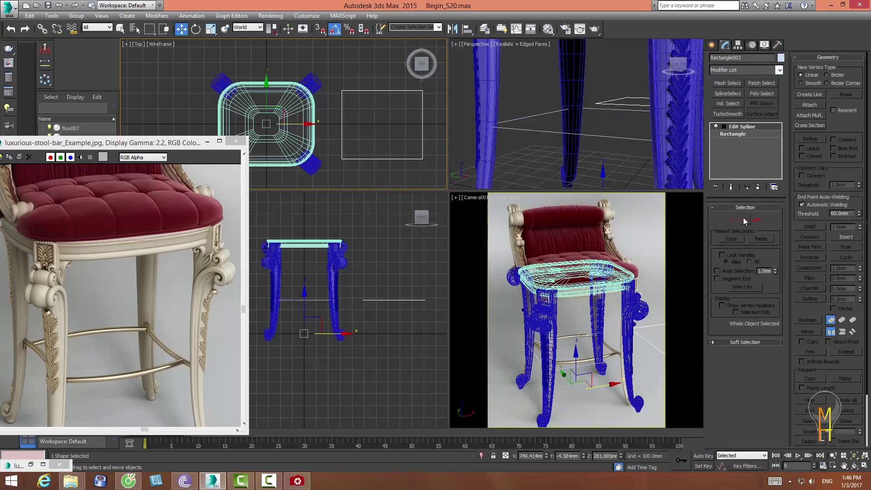
- Divide the copy's left and right segments to add midpoint vertices
{"action": "left_click", "coordinate": [744, 221]}
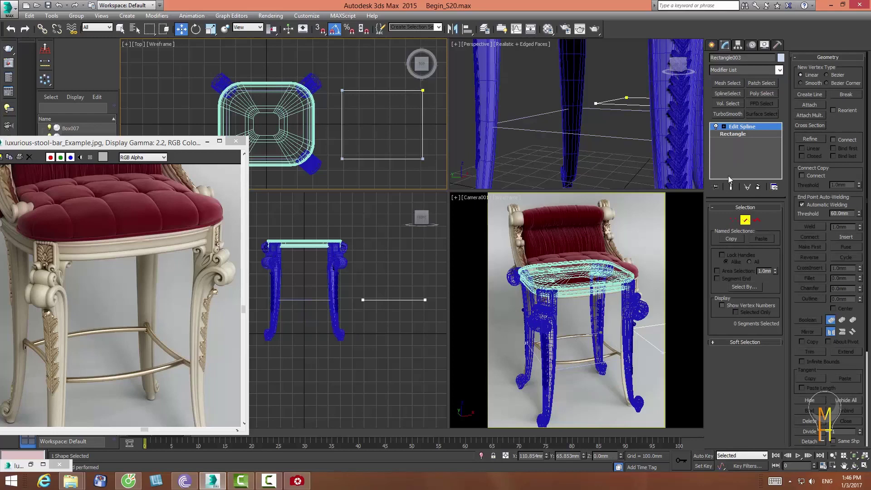
{"action": "left_click", "coordinate": [341, 125]}
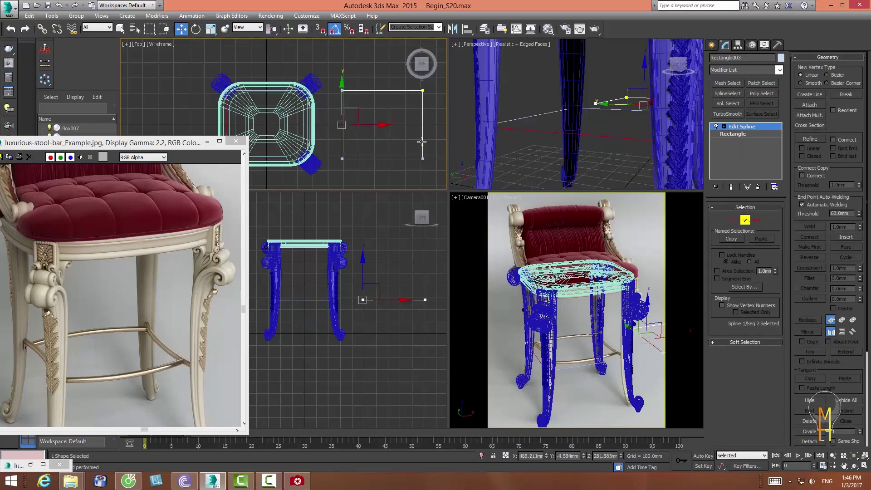
{"action": "left_click", "coordinate": [384, 92]}
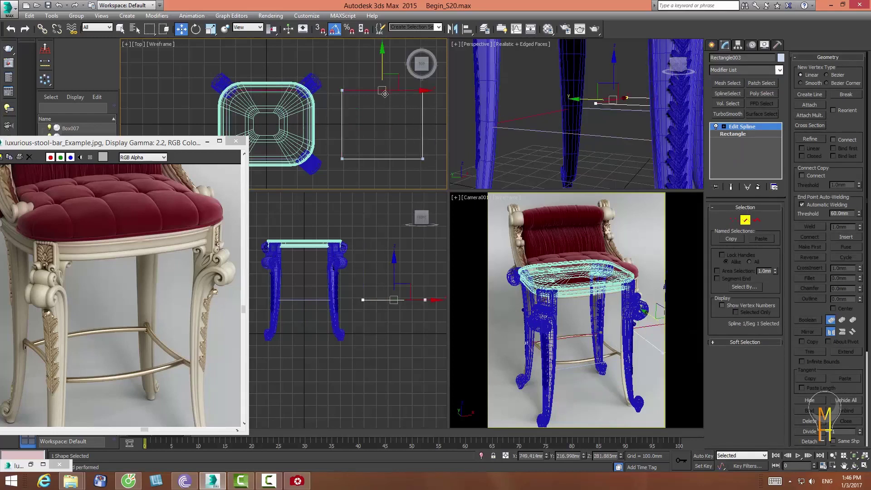
{"action": "left_click", "coordinate": [377, 158], "text": "ctrl"}
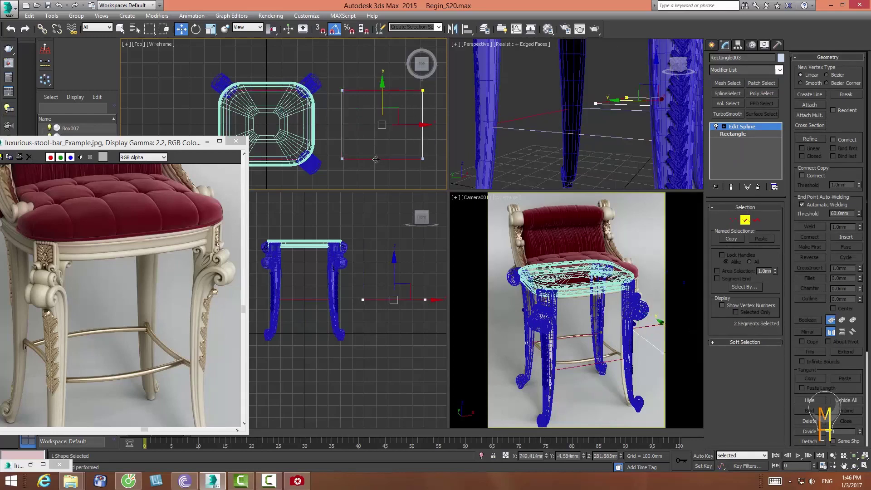
{"action": "left_click", "coordinate": [342, 126]}
{"action": "left_click", "coordinate": [423, 132], "text": "ctrl"}
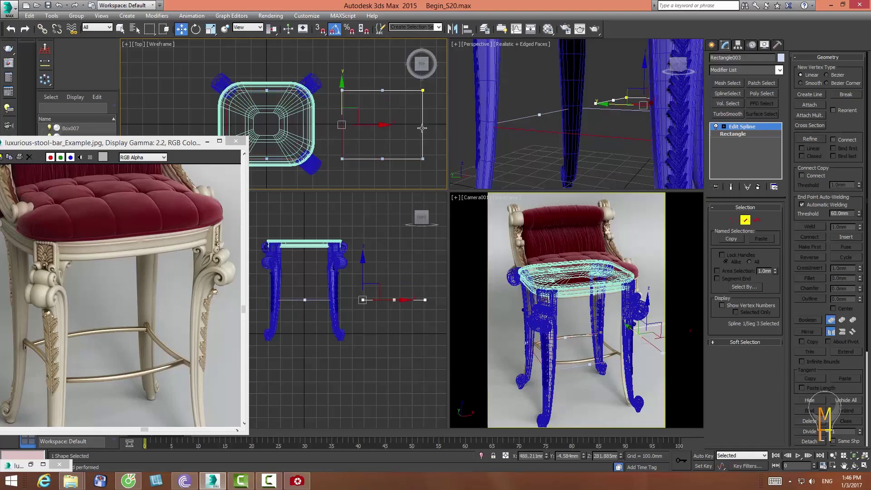
{"action": "left_click", "coordinate": [806, 434]}
- In Vertex mode, nudge the bottom-middle vertex slightly outward
{"action": "key", "text": "1"}
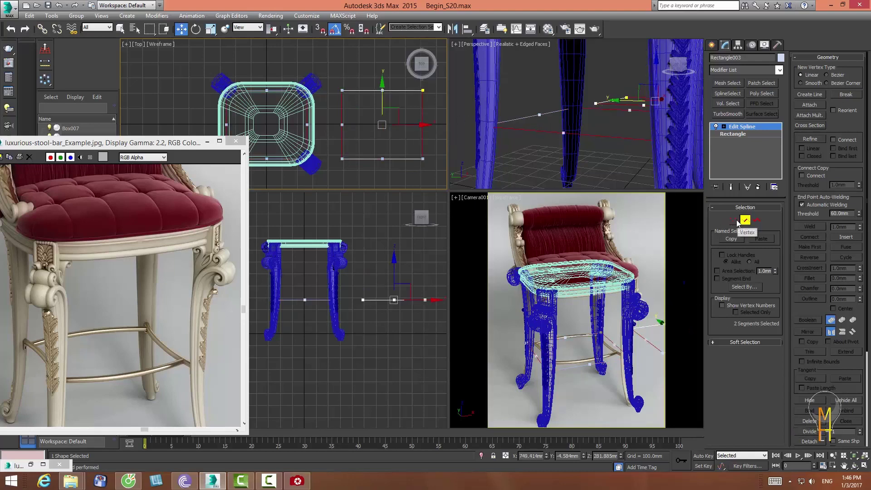
{"action": "left_click", "coordinate": [422, 125]}
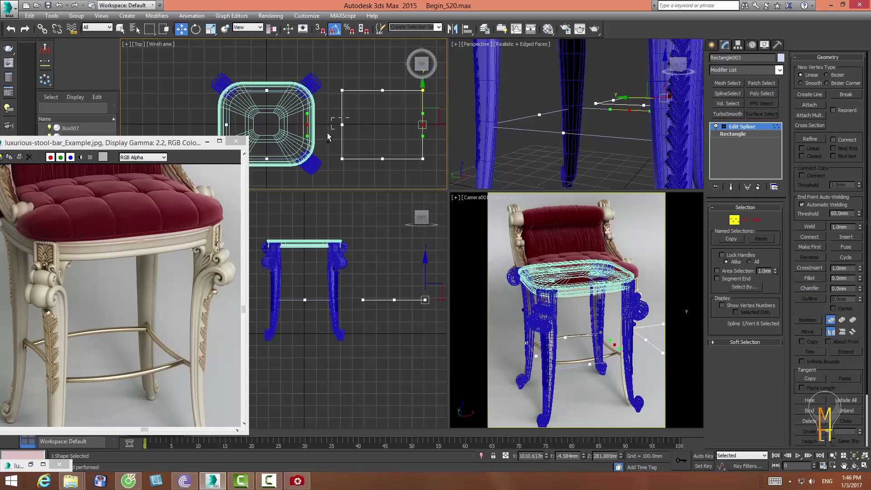
{"action": "left_click", "coordinate": [342, 124], "text": "ctrl"}
{"action": "middle_click_drag", "start_coordinate": [393, 259], "coordinate": [363, 259]}
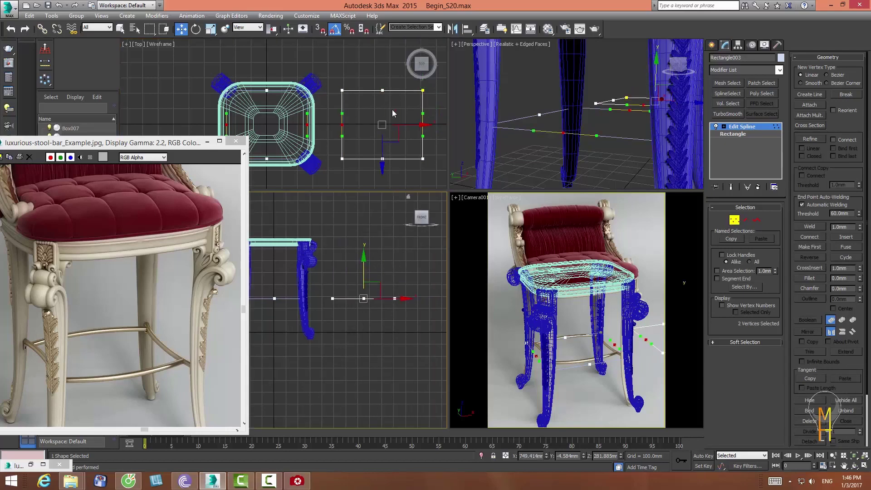
{"action": "left_click", "coordinate": [423, 125]}
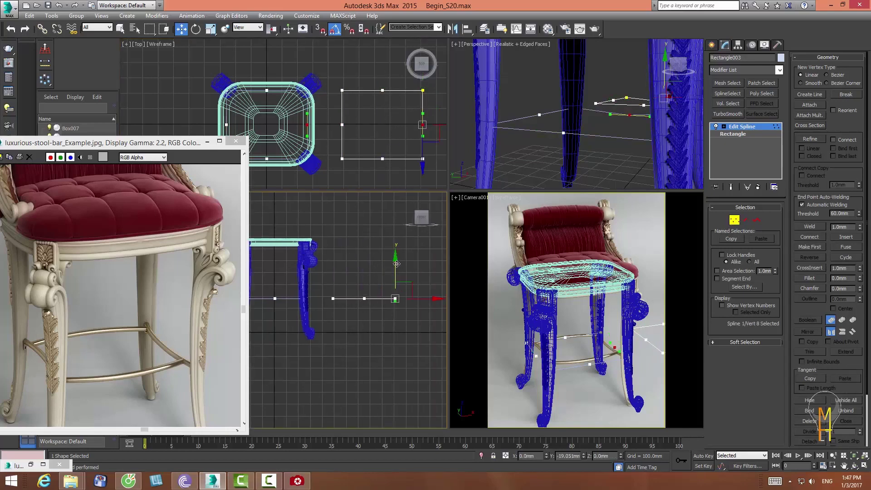
{"action": "left_click", "coordinate": [382, 158]}
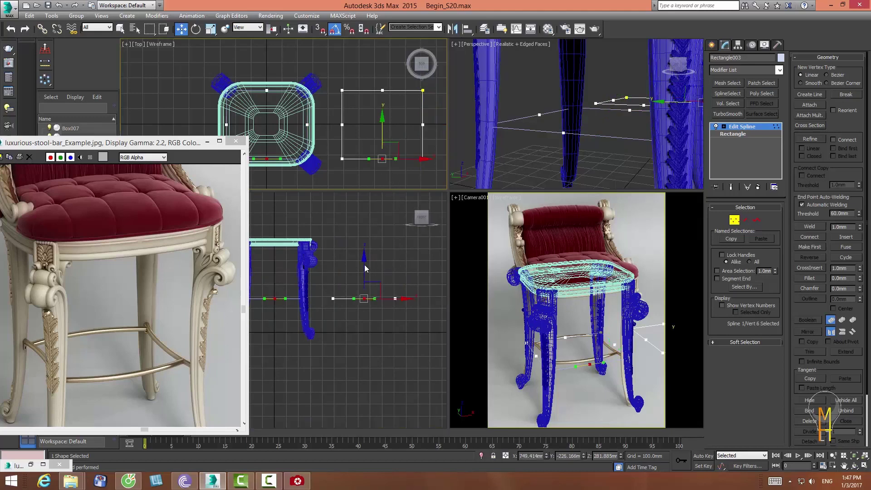
{"action": "left_click_drag", "start_coordinate": [364, 266], "coordinate": [365, 266]}
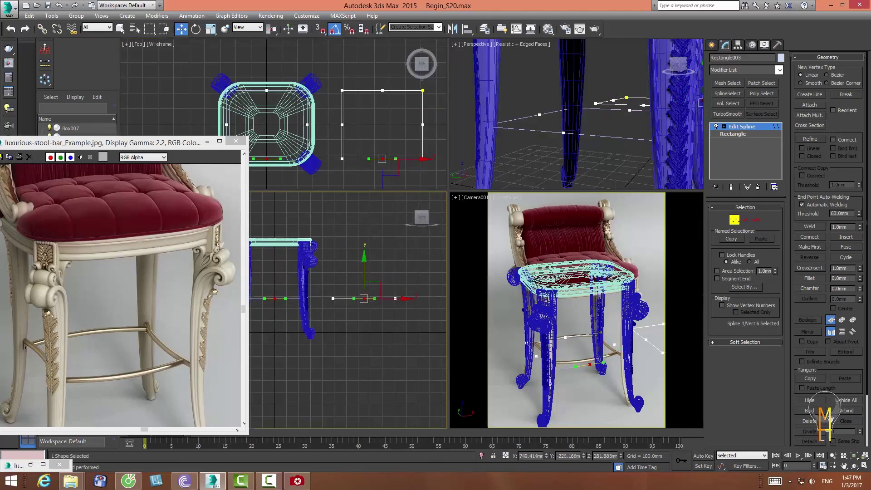
- Zoom and orbit around the stool, select another middle vertex, then deselect the copy
{"action": "left_click", "coordinate": [833, 455]}
{"action": "left_click_drag", "start_coordinate": [541, 122], "coordinate": [541, 144]}
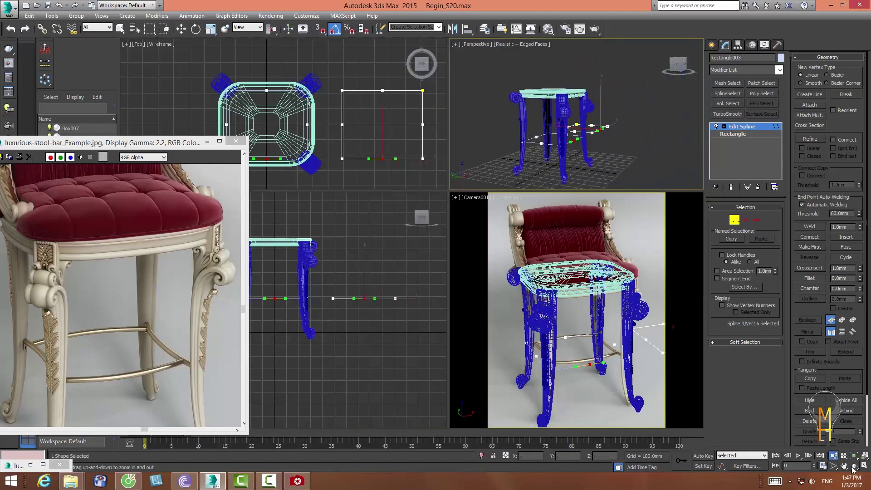
{"action": "key", "text": "w"}
{"action": "mouse_move", "coordinate": [541, 144]}
{"action": "middle_mouse_down", "text": "alt"}
{"action": "mouse_move", "coordinate": [569, 143]}
{"action": "mouse_move", "coordinate": [575, 110]}
{"action": "middle_mouse_up", "text": "alt"}
{"action": "left_click", "coordinate": [566, 129]}
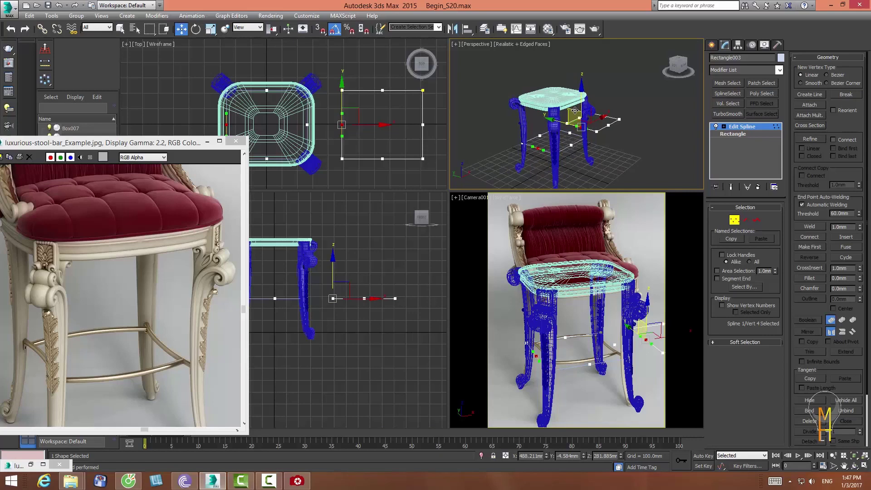
{"action": "left_click", "coordinate": [833, 454]}
{"action": "left_click_drag", "start_coordinate": [545, 148], "coordinate": [545, 116]}
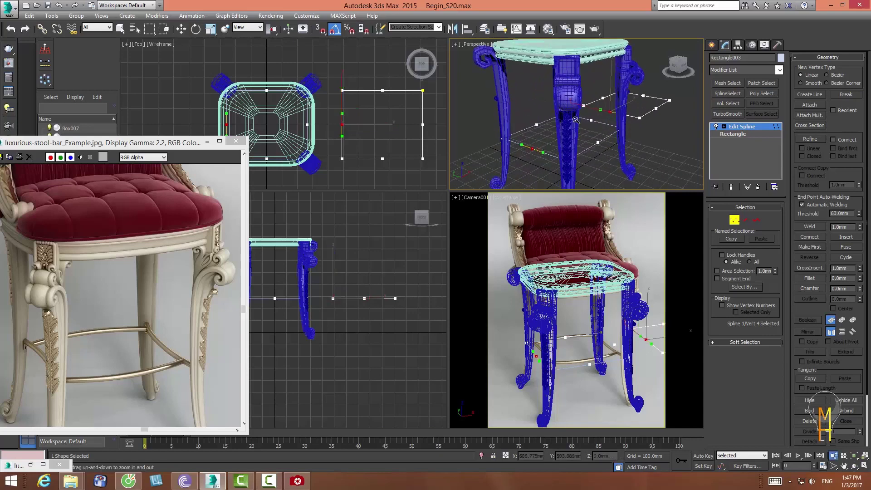
{"action": "key", "text": "w"}
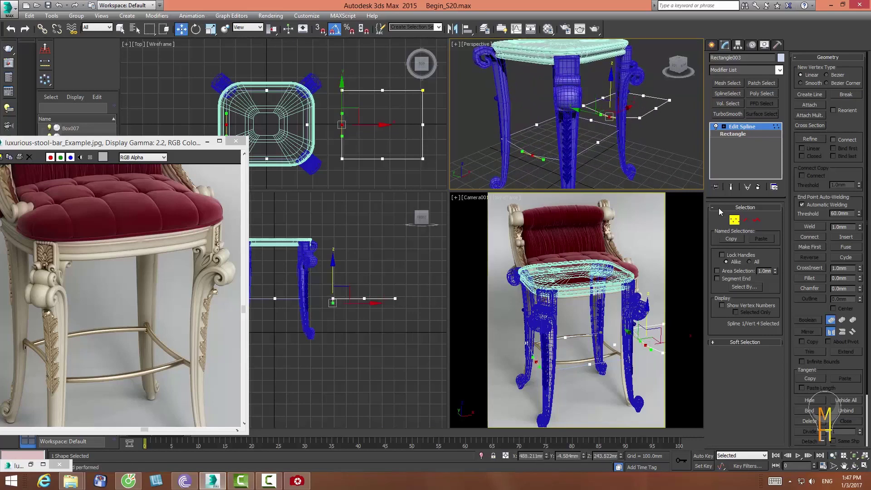
{"action": "left_click", "coordinate": [691, 151]}
- In Rectangle002's Vertex mode, move the vertex near the leg slightly down
{"action": "left_click", "coordinate": [640, 116]}
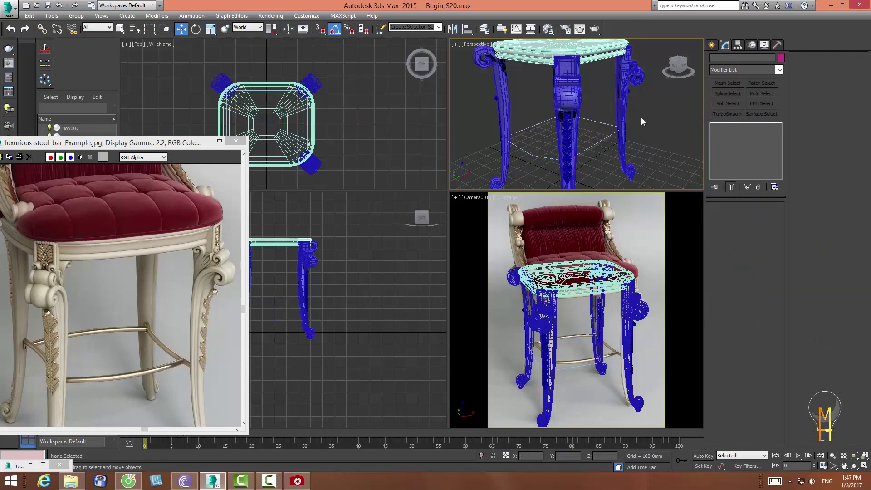
{"action": "left_click", "coordinate": [546, 158]}
{"action": "left_click", "coordinate": [734, 221]}
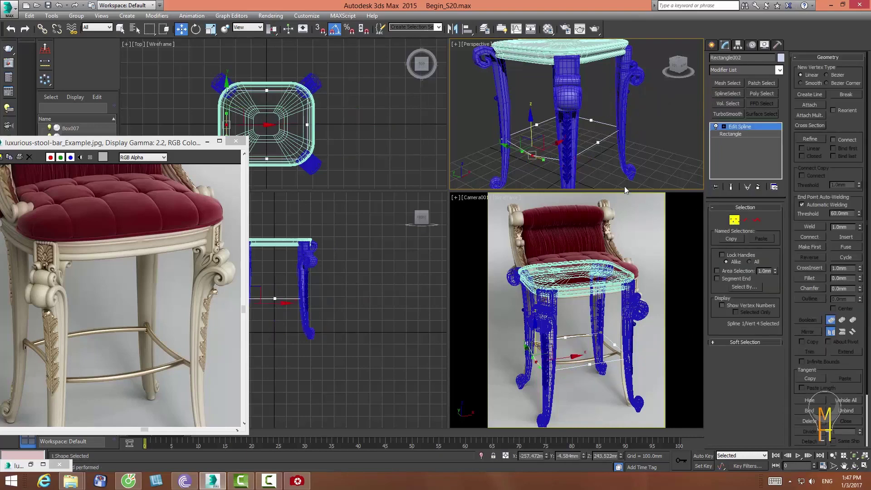
{"action": "middle_click_drag", "start_coordinate": [320, 247], "coordinate": [390, 245]}
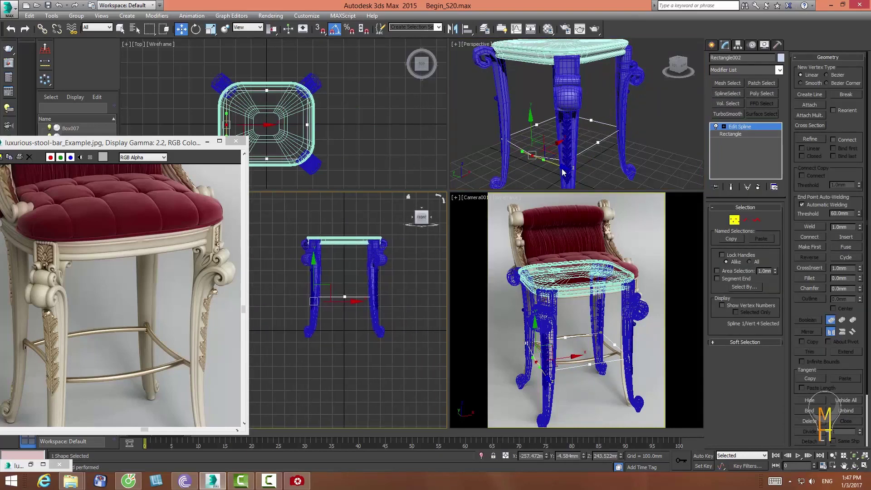
{"action": "middle_click", "coordinate": [557, 130]}
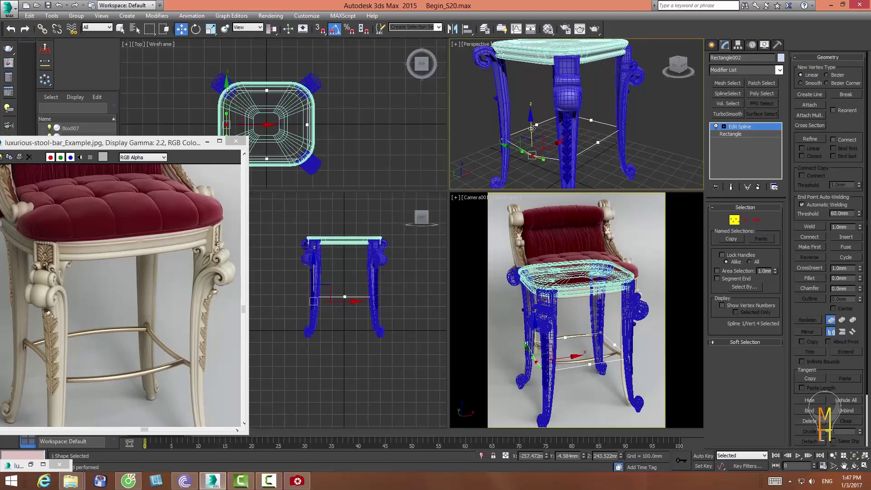
{"action": "key", "text": "r"}
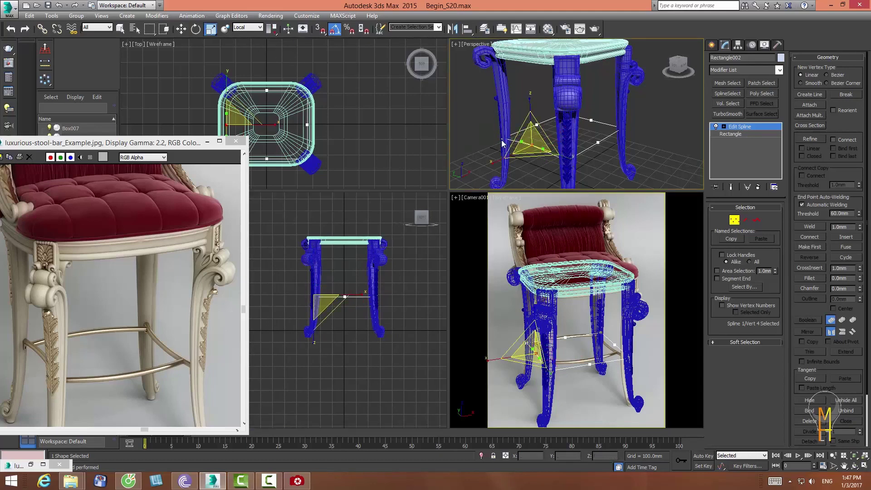
{"action": "left_click", "coordinate": [524, 102]}
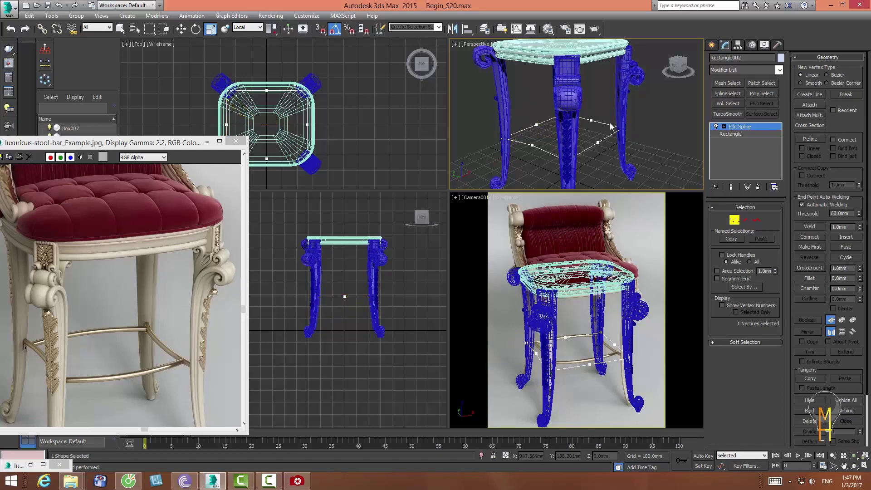
{"action": "left_click", "coordinate": [591, 120]}
{"action": "left_click", "coordinate": [180, 29]}
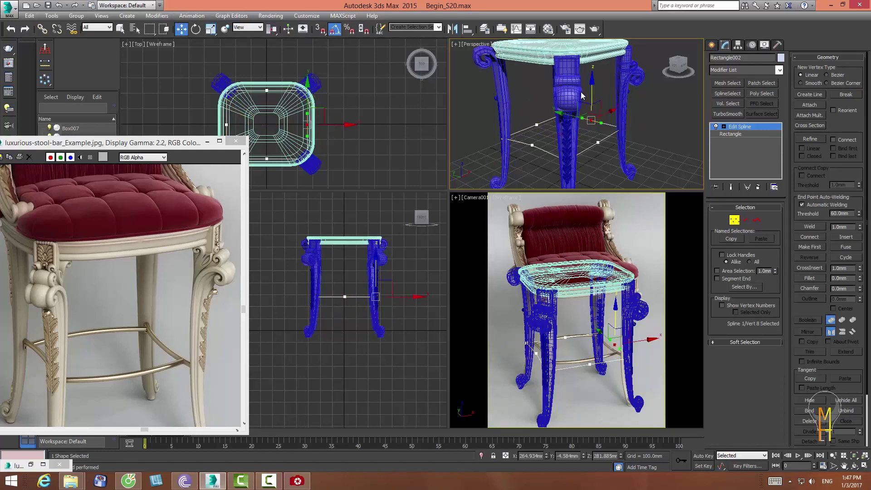
{"action": "left_click_drag", "start_coordinate": [591, 89], "coordinate": [591, 93]}
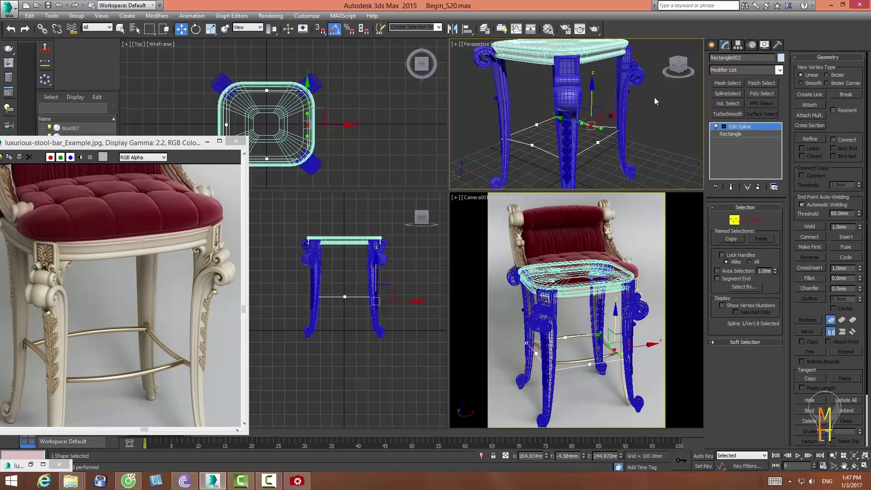
- Select the two opposite vertices of the footrest ring
{"action": "left_click", "coordinate": [604, 125]}
{"action": "left_click", "coordinate": [589, 125]}
{"action": "key", "text": "r"}
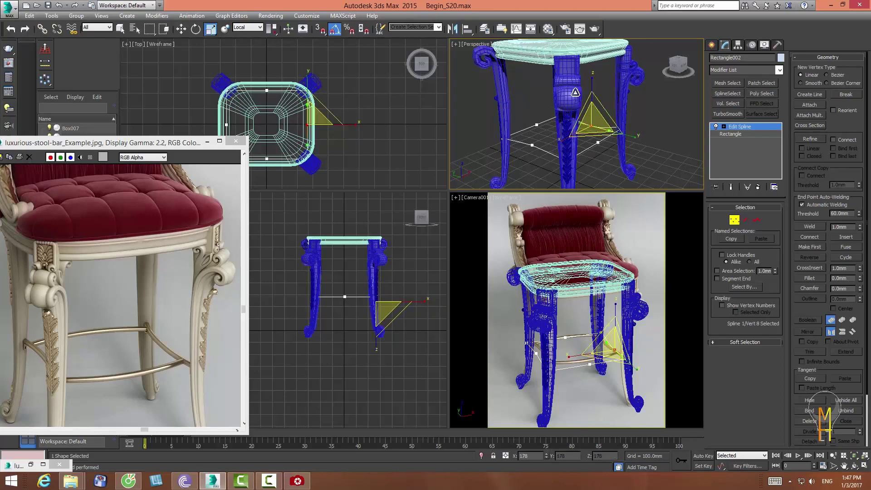
{"action": "left_click", "coordinate": [532, 144]}
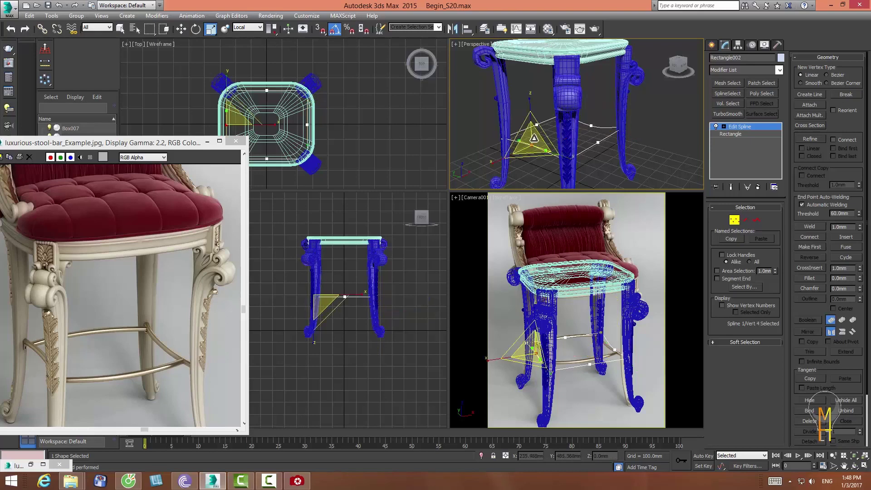
{"action": "left_click", "coordinate": [453, 121]}
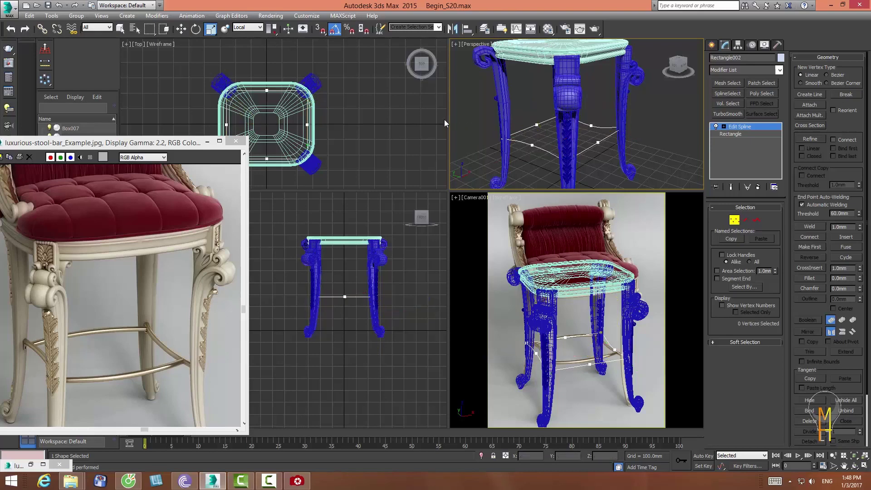
{"action": "left_click", "coordinate": [536, 124]}
{"action": "key", "text": "w"}
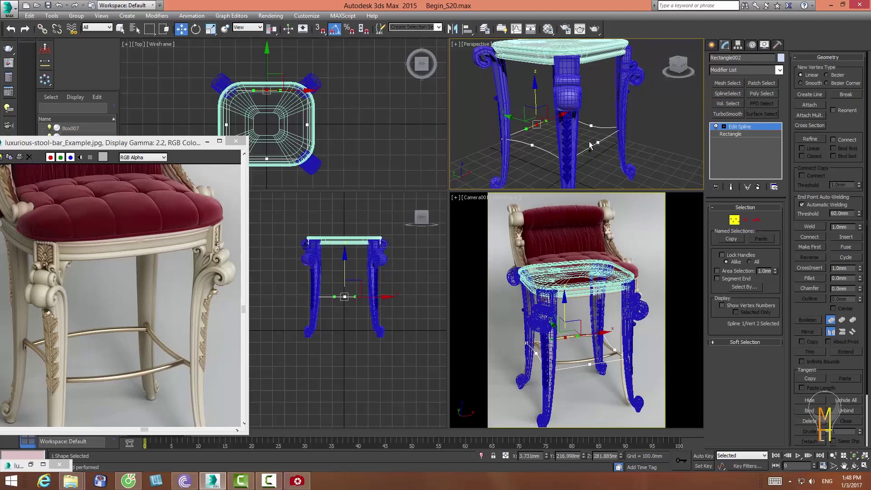
{"action": "middle_click_drag", "start_coordinate": [272, 113], "coordinate": [322, 115]}
- Scale the two vertices along X to 195% using View coordinates and Selection Center
{"action": "left_click", "coordinate": [316, 160], "text": "ctrl"}
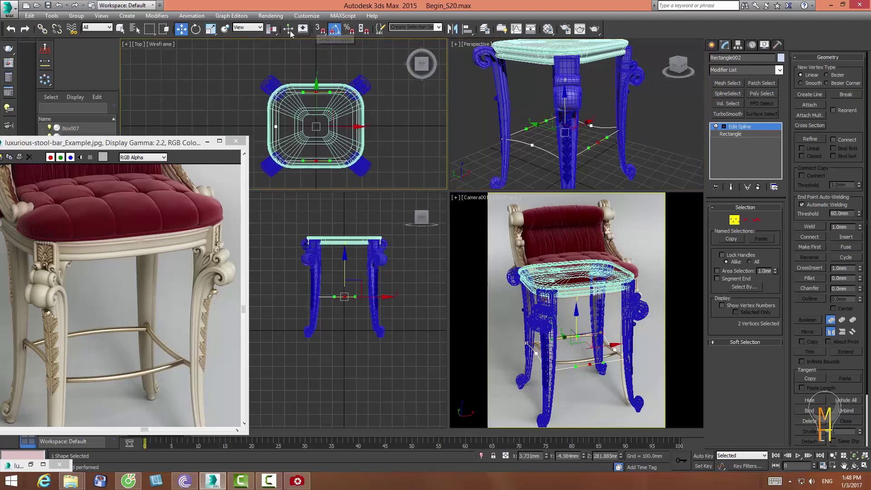
{"action": "left_click", "coordinate": [260, 28]}
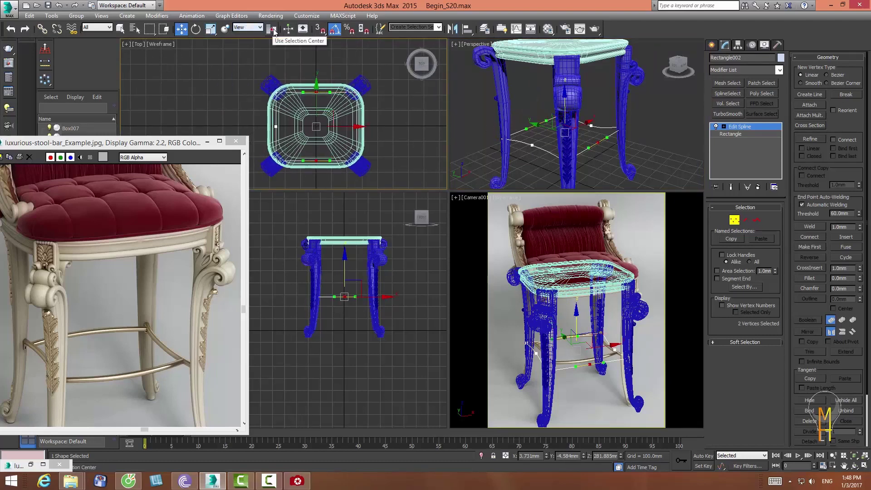
{"action": "key", "text": "r"}
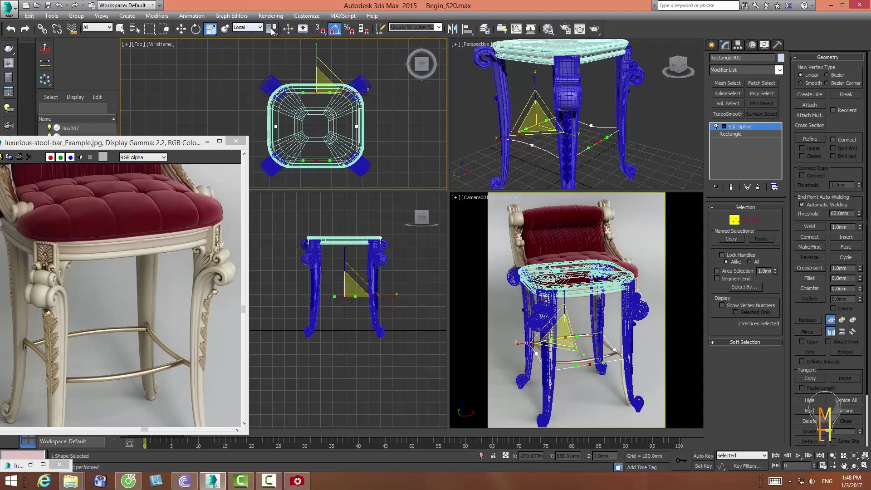
{"action": "left_click_drag", "start_coordinate": [272, 30], "coordinate": [272, 59]}
{"action": "left_click", "coordinate": [247, 27]}
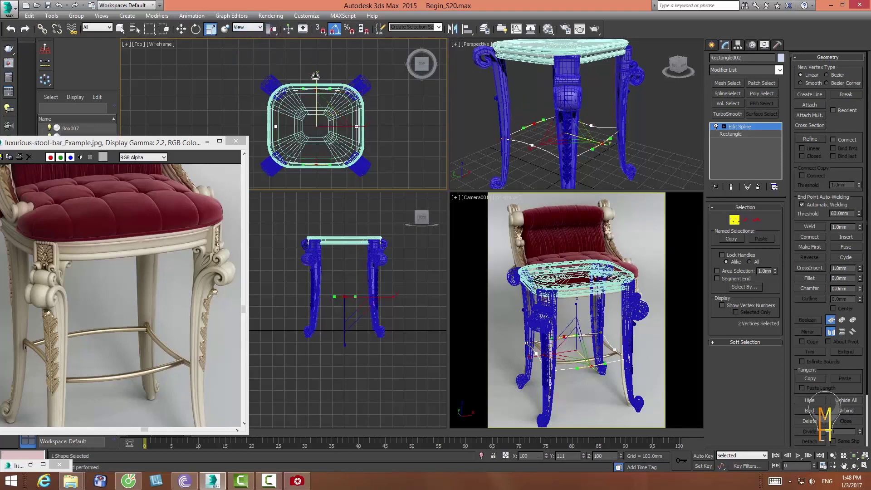
{"action": "left_click_drag", "start_coordinate": [349, 126], "coordinate": [390, 127]}
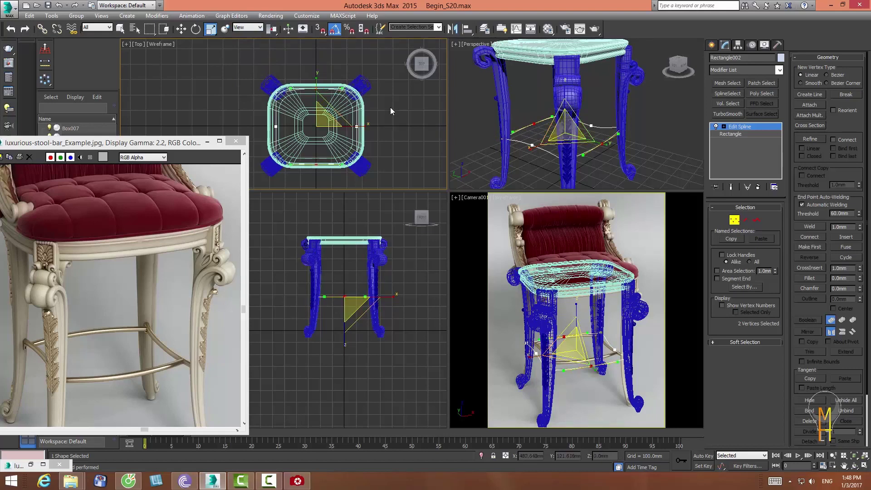
- Collapse the ring's modifier stack into a single Editable Spline
{"action": "left_click", "coordinate": [734, 220]}
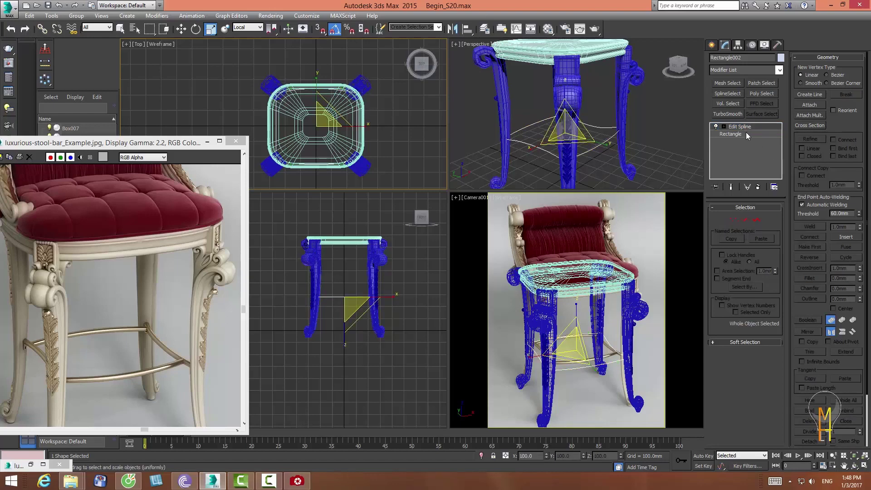
{"action": "left_click", "coordinate": [724, 126]}
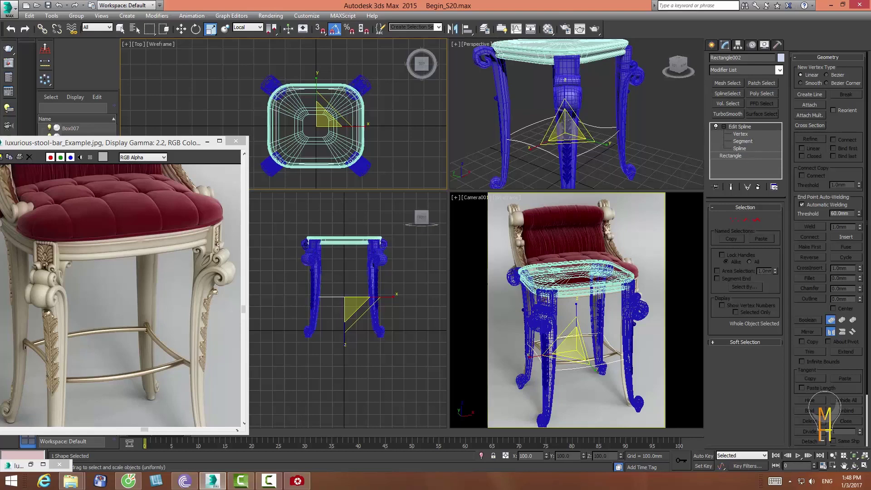
{"action": "right_click", "coordinate": [736, 127]}
{"action": "left_click", "coordinate": [763, 215]}
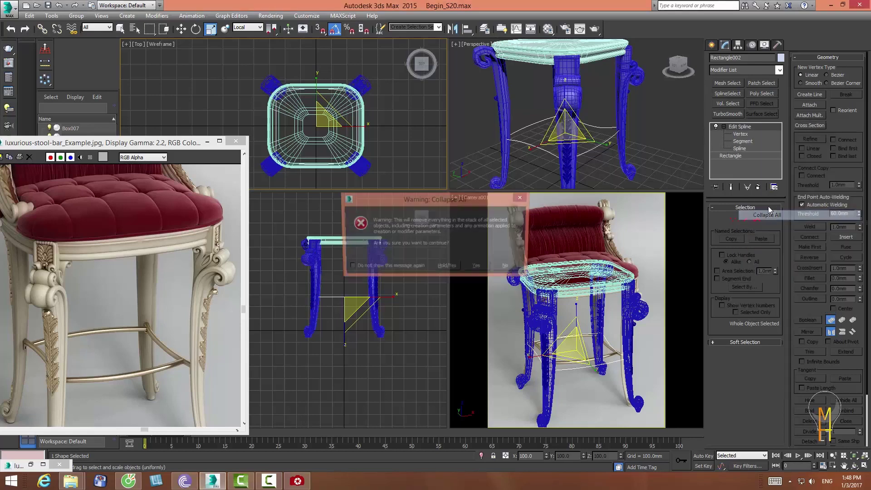
{"action": "left_click", "coordinate": [479, 267]}
- Enable the ring in renderer and viewport, adjust its width, and set thickness to about 19.1mm
{"action": "left_click", "coordinate": [715, 208]}
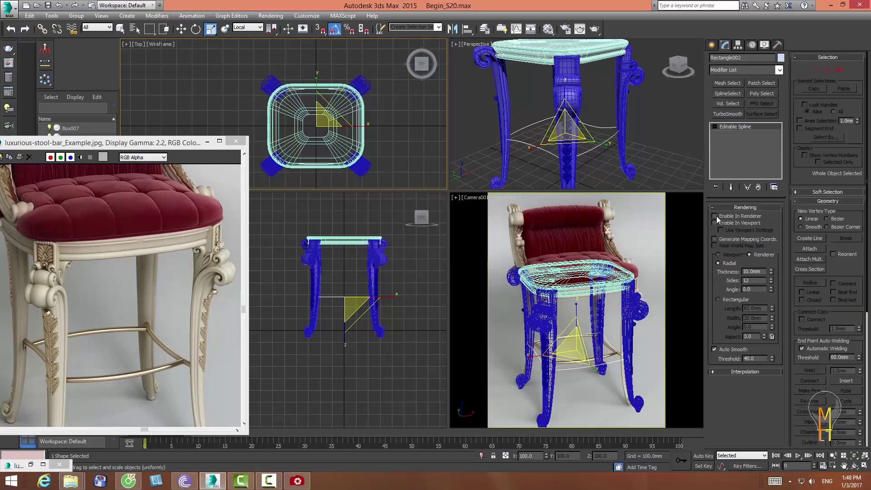
{"action": "left_click", "coordinate": [715, 222]}
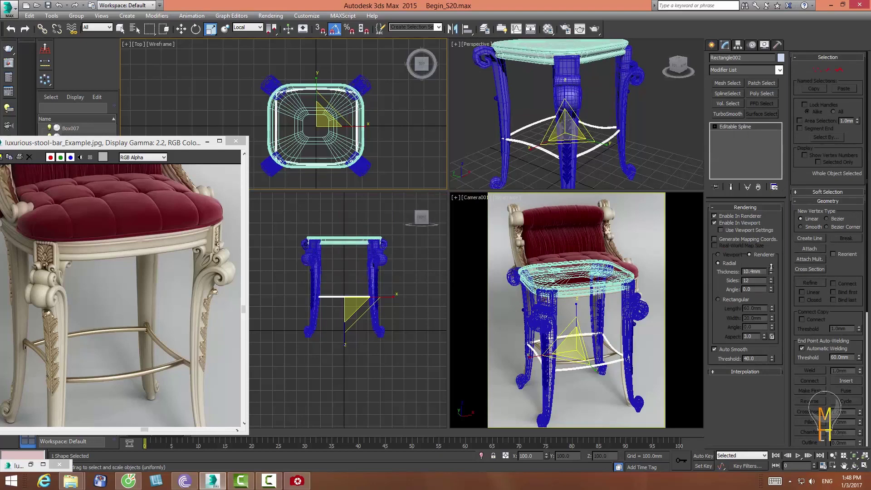
{"action": "left_click_drag", "start_coordinate": [771, 267], "coordinate": [769, 247]}
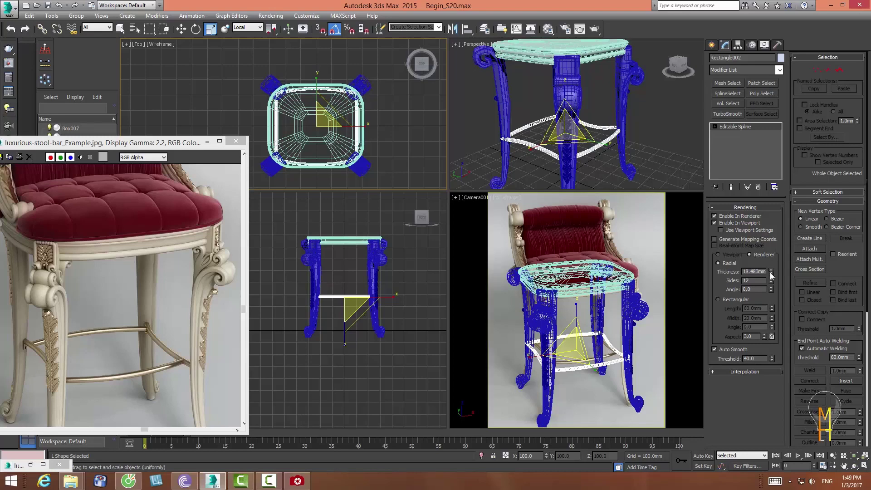
{"action": "left_click_drag", "start_coordinate": [770, 275], "coordinate": [771, 287]}
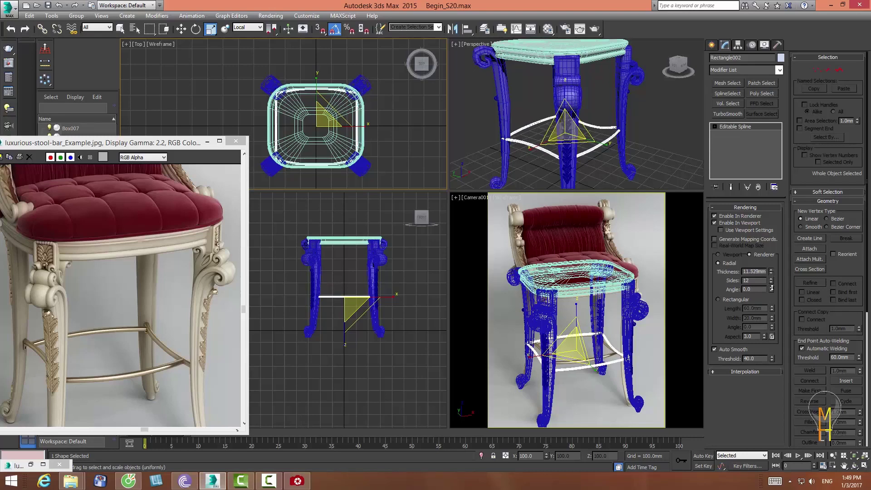
{"action": "middle_click_drag", "start_coordinate": [301, 94], "coordinate": [322, 110]}
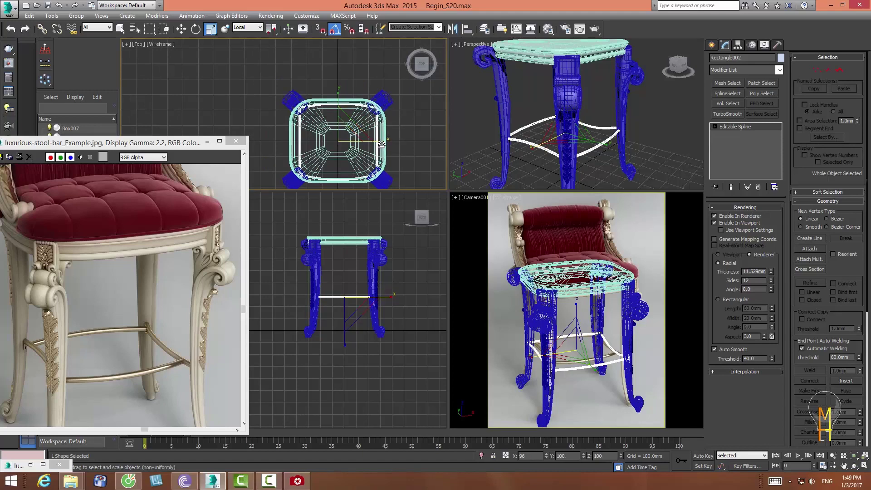
{"action": "left_click_drag", "start_coordinate": [381, 144], "coordinate": [385, 142]}
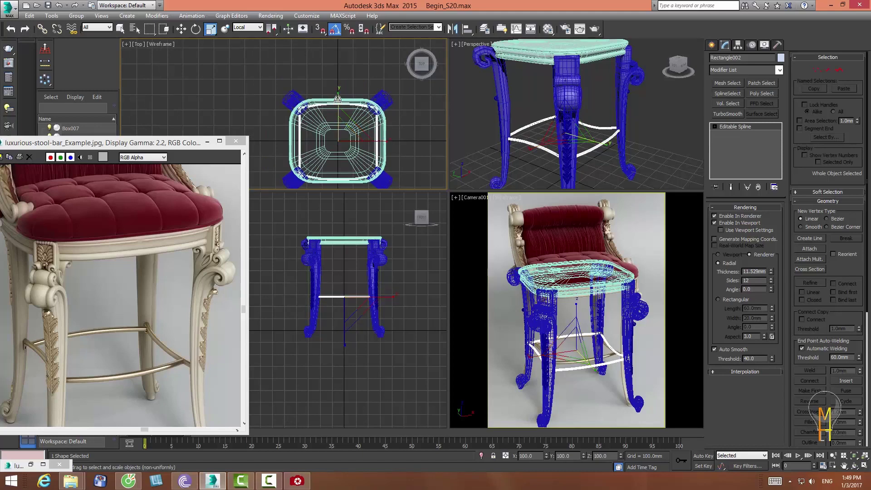
{"action": "left_click_drag", "start_coordinate": [337, 98], "coordinate": [337, 99]}
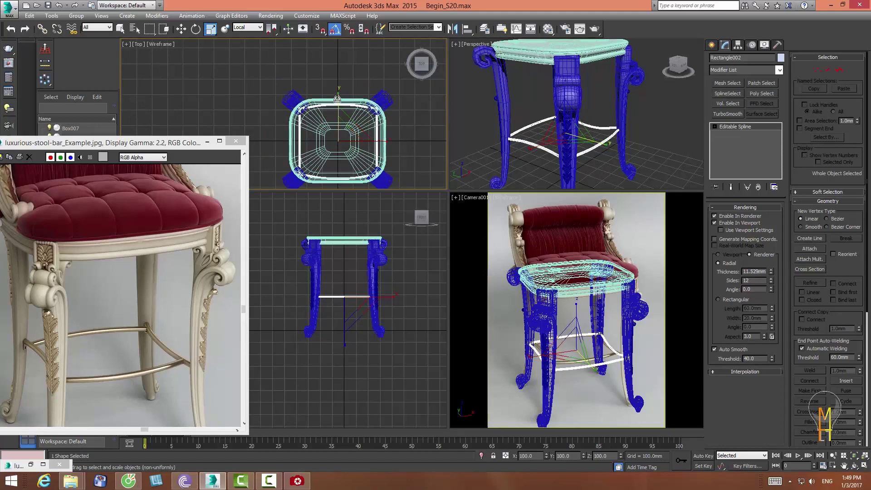
{"action": "left_click_drag", "start_coordinate": [769, 266], "coordinate": [766, 238]}
{"action": "left_click", "coordinate": [833, 455]}
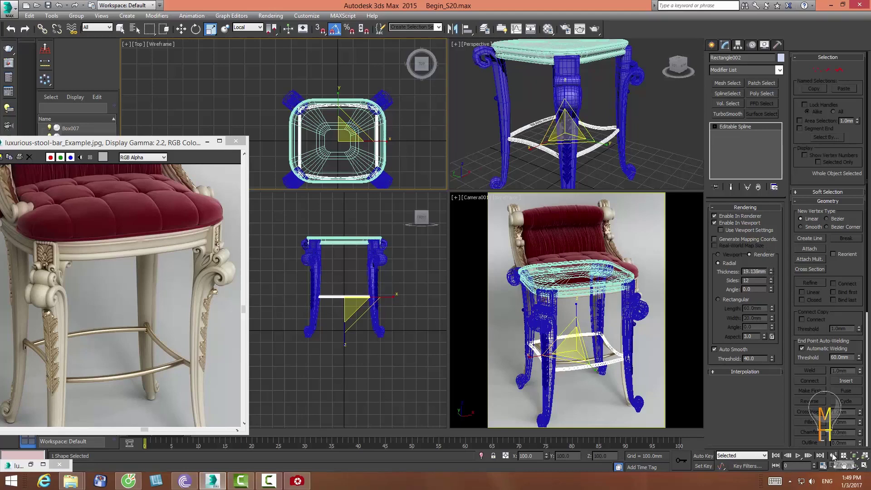
- Zoom and orbit the perspective view to inspect where the ring meets a leg
{"action": "left_click_drag", "start_coordinate": [595, 186], "coordinate": [591, 145]}
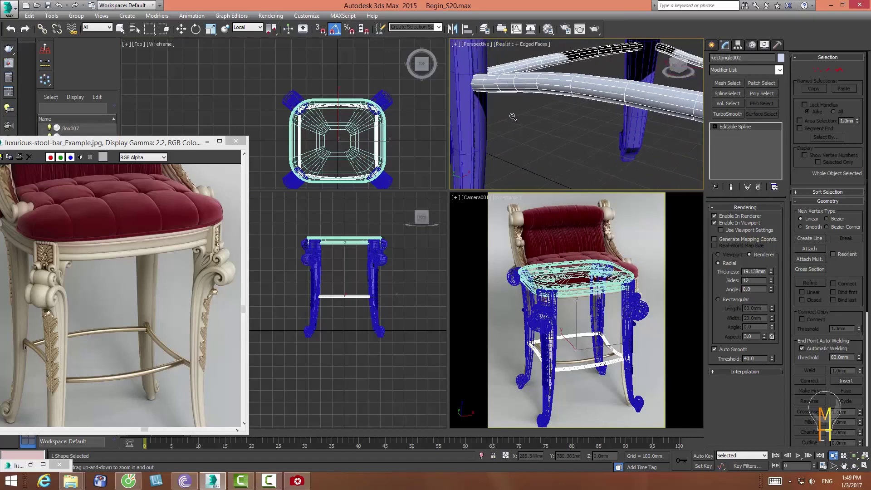
{"action": "left_click", "coordinate": [854, 465]}
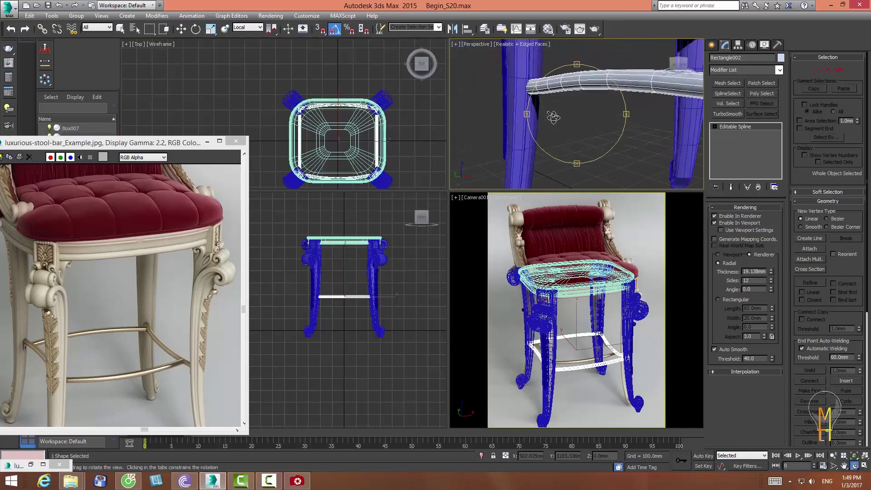
{"action": "mouse_move", "coordinate": [554, 114]}
{"action": "left_mouse_down"}
{"action": "mouse_move", "coordinate": [546, 130]}
{"action": "mouse_move", "coordinate": [576, 128]}
{"action": "left_mouse_up"}
{"action": "key", "text": "r"}
{"action": "left_click", "coordinate": [861, 467]}
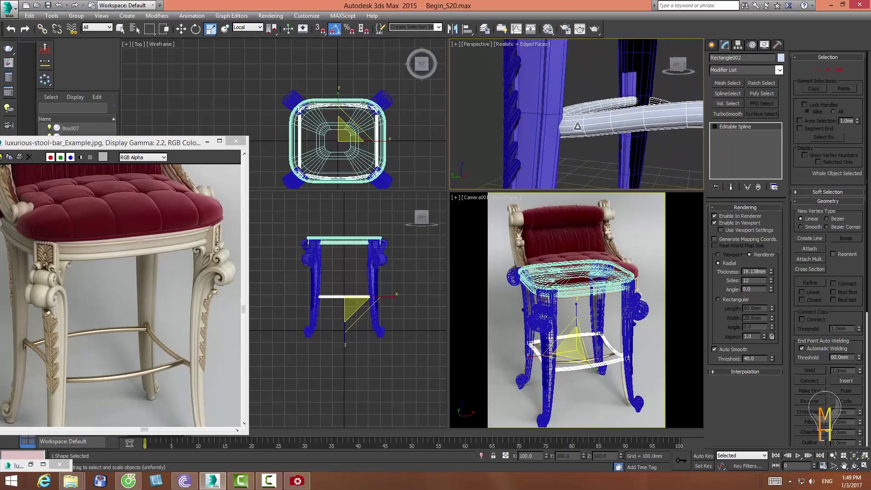
- Add an Edit Poly modifier and connect a ring of edges, sliding the new loop near the rod end
{"action": "left_click", "coordinate": [737, 70]}
{"action": "scroll", "coordinate": [730, 161], "scroll_direction": "down", "scroll_amount": 10}
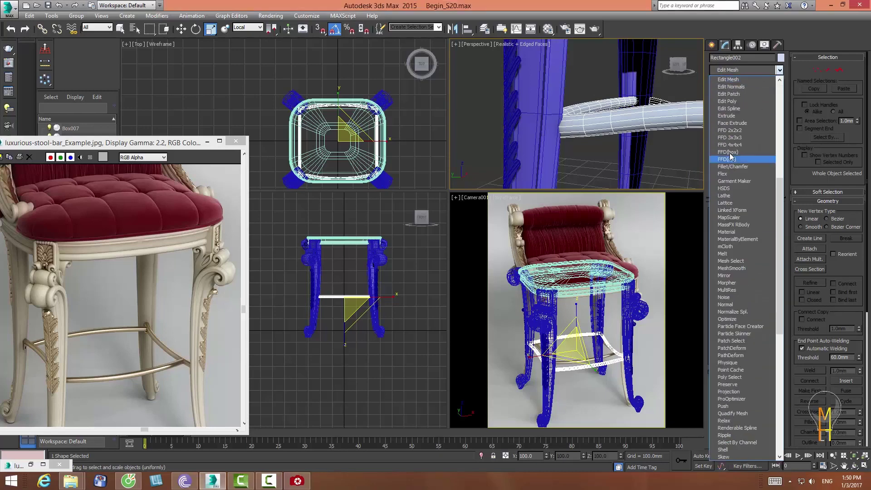
{"action": "left_click", "coordinate": [735, 107]}
{"action": "left_click", "coordinate": [733, 278]}
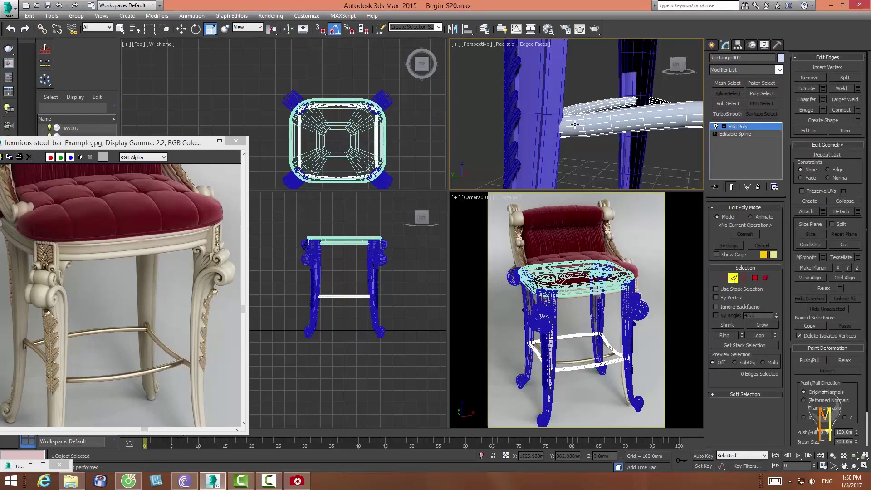
{"action": "left_click", "coordinate": [724, 335]}
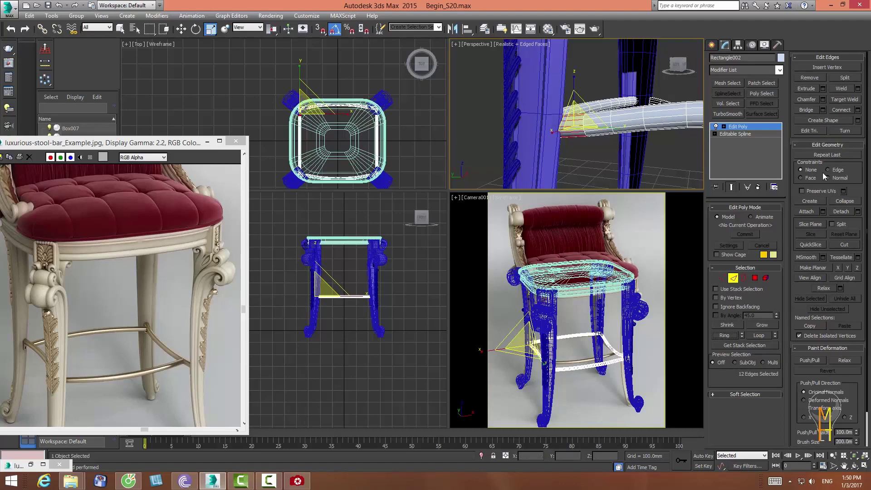
{"action": "left_click", "coordinate": [857, 110]}
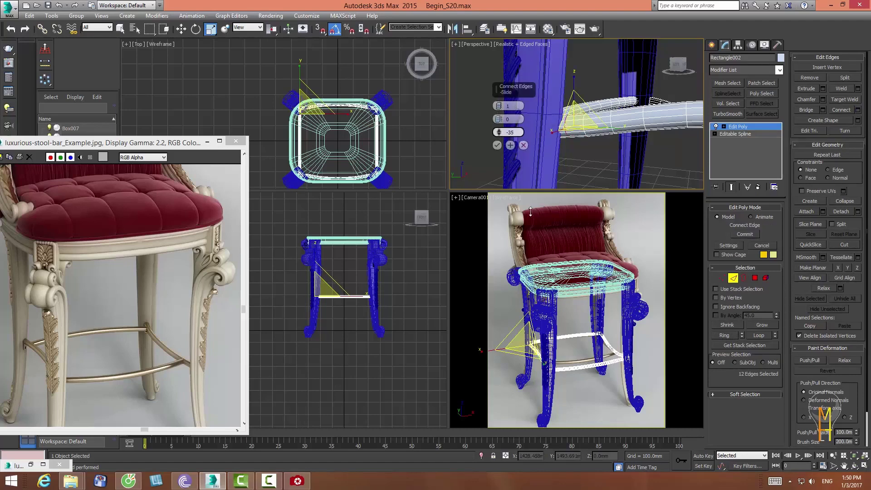
{"action": "left_click_drag", "start_coordinate": [530, 212], "coordinate": [535, 232]}
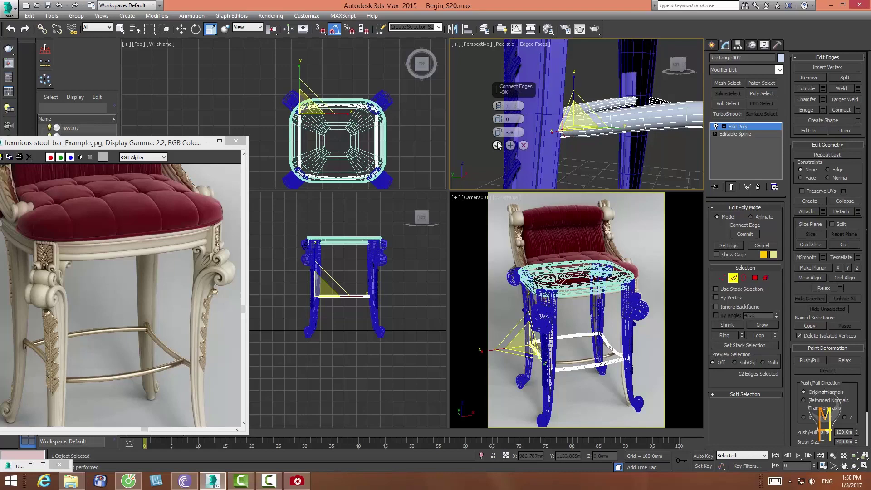
{"action": "left_click", "coordinate": [496, 145]}
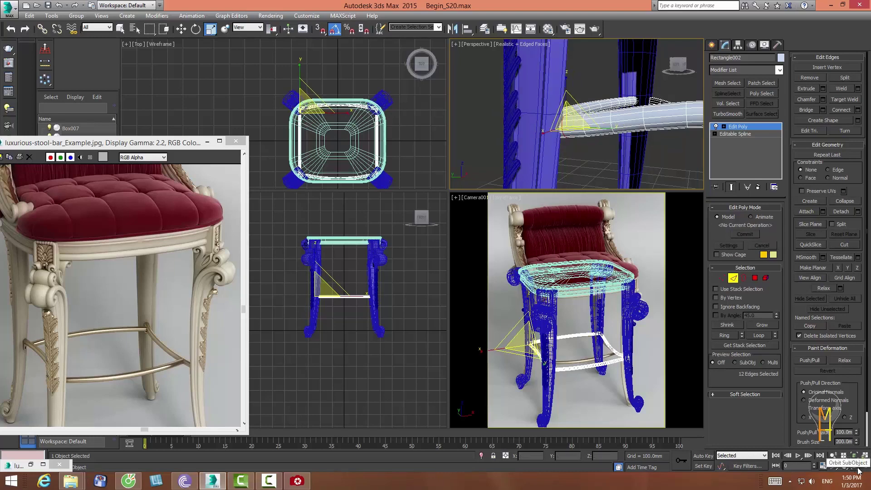
- Zoom into the leg joint and select a polygon at the bar corner
{"action": "middle_click_drag", "start_coordinate": [590, 175], "coordinate": [543, 86], "text": "alt"}
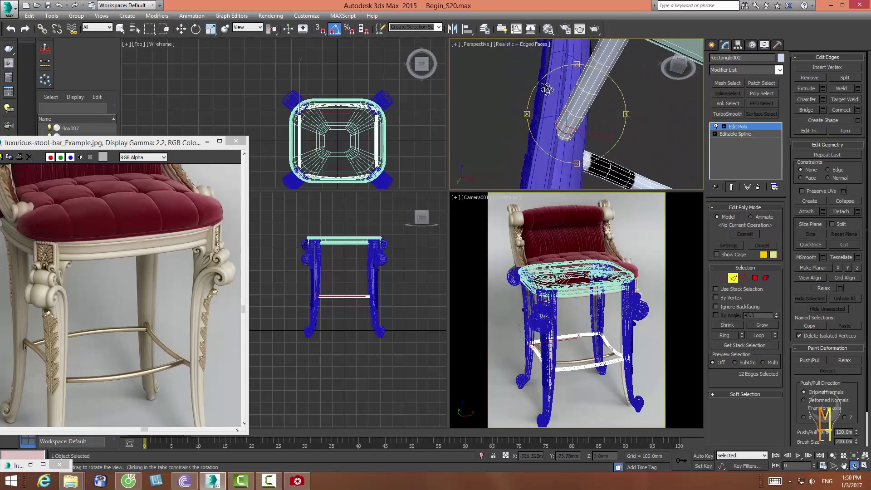
{"action": "left_click", "coordinate": [833, 455]}
{"action": "left_click_drag", "start_coordinate": [570, 157], "coordinate": [571, 136]}
{"action": "right_click", "coordinate": [571, 135]}
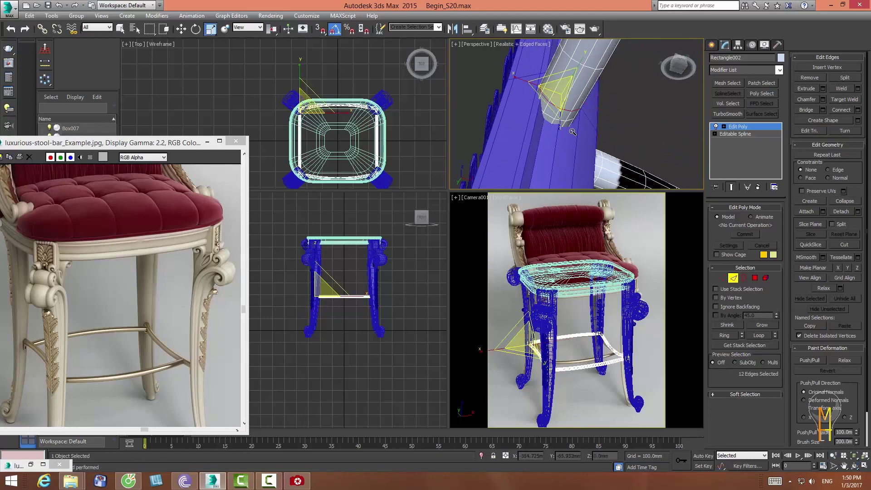
{"action": "key", "text": "4"}
{"action": "left_click", "coordinate": [562, 113]}
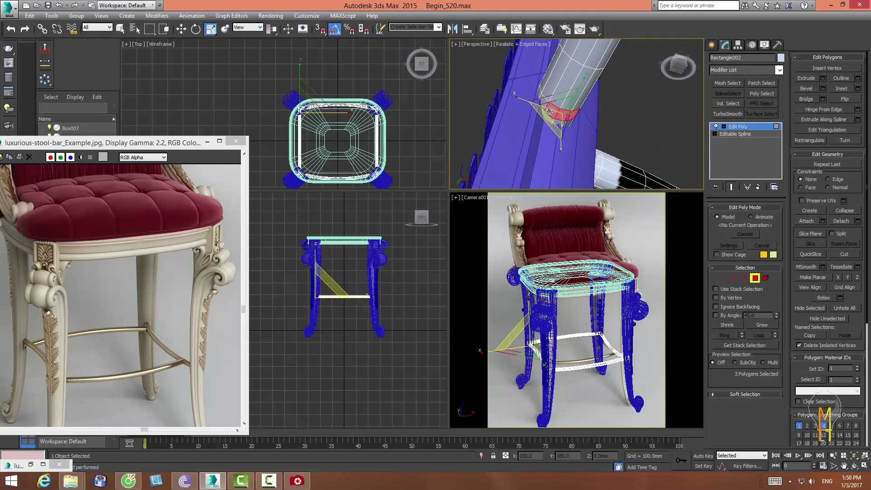
- Extrude the four-face band at the footrest corner with Height -14.846mm
{"action": "left_click", "coordinate": [854, 465]}
{"action": "left_click_drag", "start_coordinate": [565, 118], "coordinate": [547, 142]}
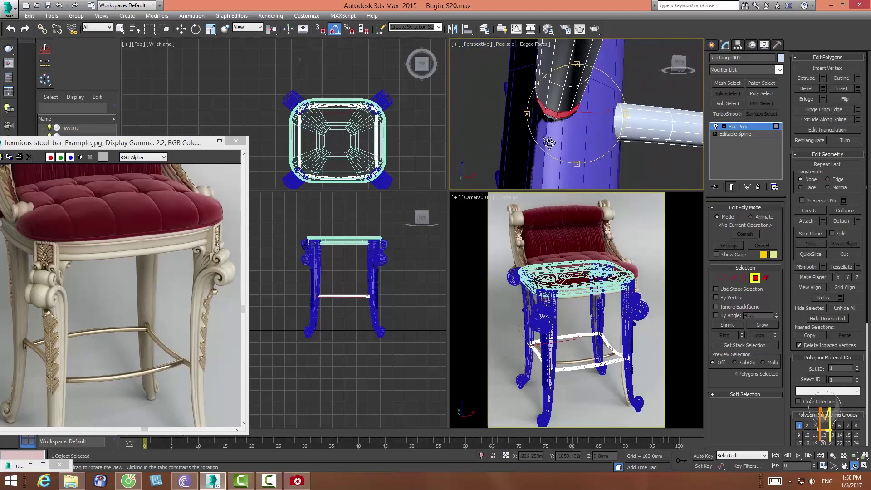
{"action": "right_click", "coordinate": [548, 141]}
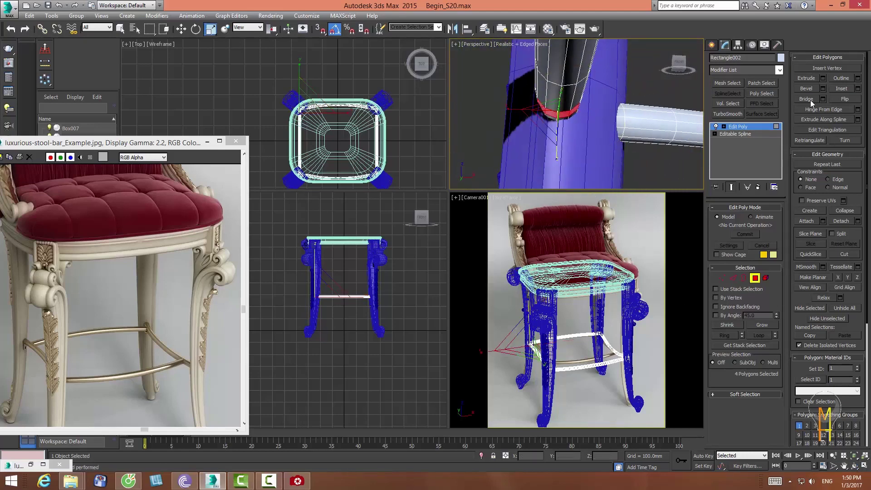
{"action": "left_click", "coordinate": [822, 78]}
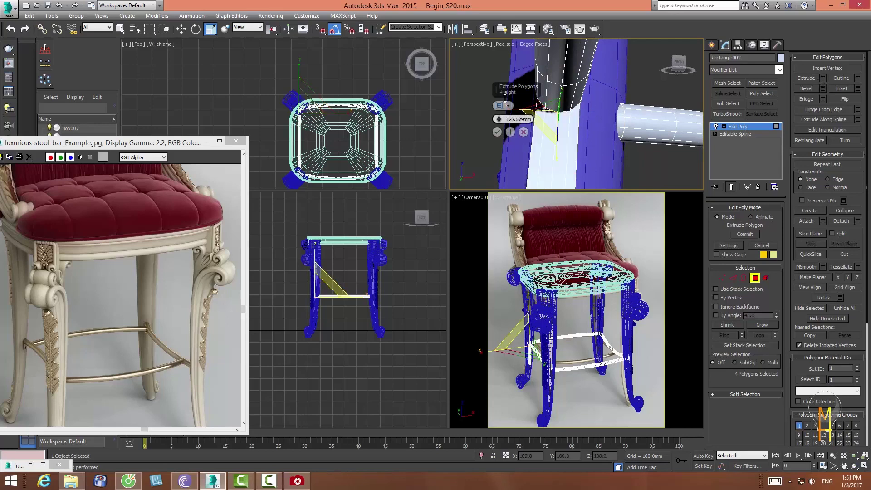
{"action": "left_click_drag", "start_coordinate": [505, 111], "coordinate": [496, 136]}
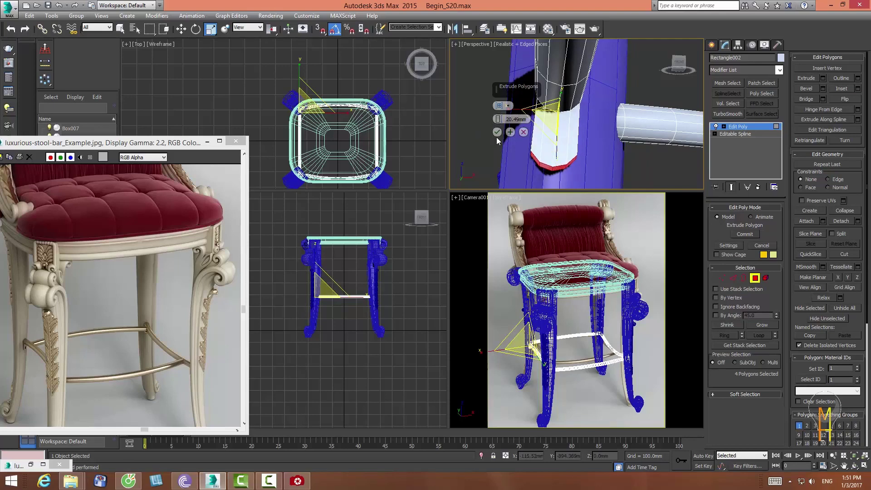
{"action": "left_click", "coordinate": [496, 132]}
- Shift the extruded faces slightly into place, check the corner, and switch to Edge level
{"action": "key", "text": "ctrl+r"}
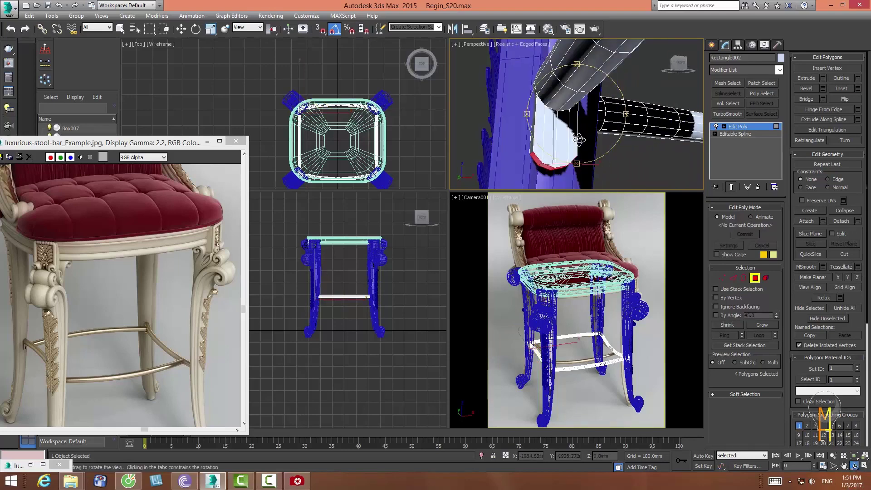
{"action": "left_click_drag", "start_coordinate": [564, 136], "coordinate": [564, 170]}
{"action": "key", "text": "w"}
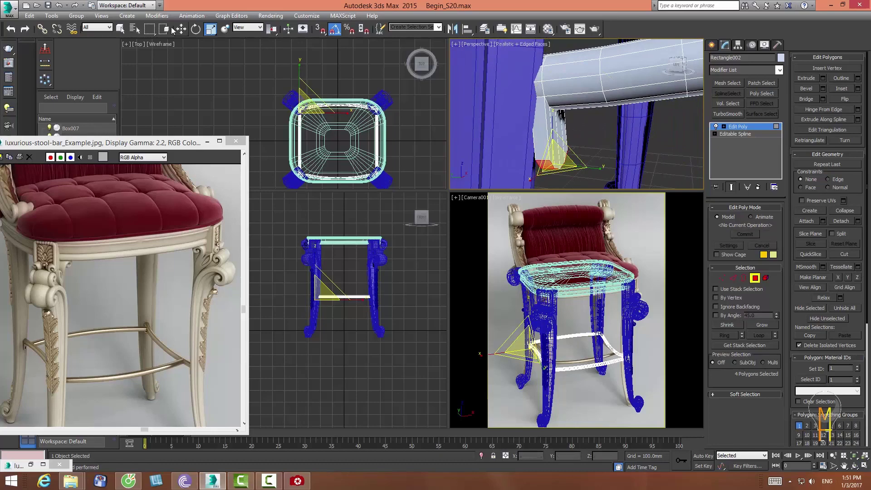
{"action": "left_click_drag", "start_coordinate": [528, 159], "coordinate": [518, 160]}
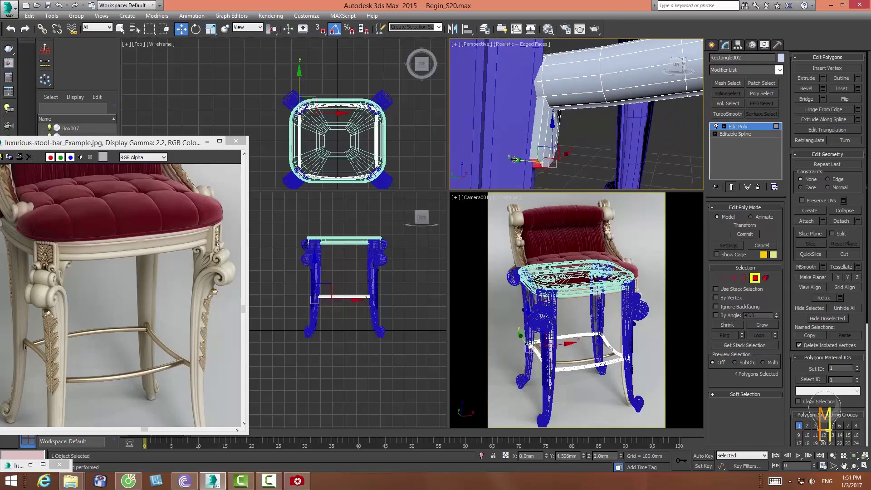
{"action": "key", "text": "ctrl+r"}
{"action": "mouse_move", "coordinate": [565, 124]}
{"action": "left_mouse_down"}
{"action": "mouse_move", "coordinate": [510, 118]}
{"action": "mouse_move", "coordinate": [526, 117]}
{"action": "mouse_move", "coordinate": [547, 136]}
{"action": "left_mouse_up"}
{"action": "right_click", "coordinate": [548, 136]}
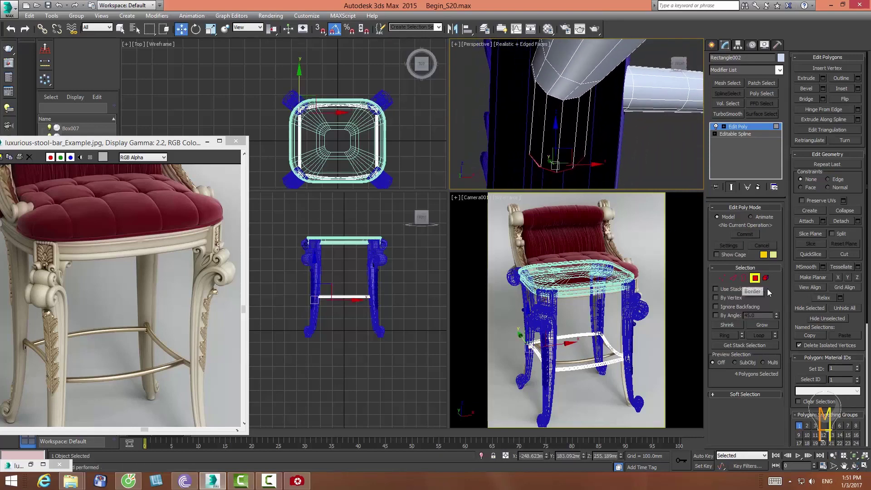
{"action": "left_click", "coordinate": [734, 277]}
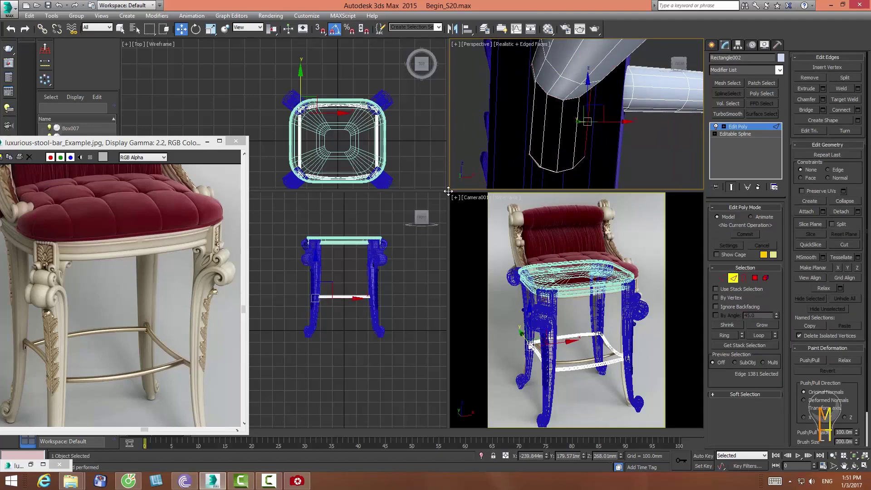
- Connect the post's edge ring with 2 pinched segments
{"action": "left_click_drag", "start_coordinate": [448, 191], "coordinate": [347, 316]}
{"action": "key", "text": "alt+r"}
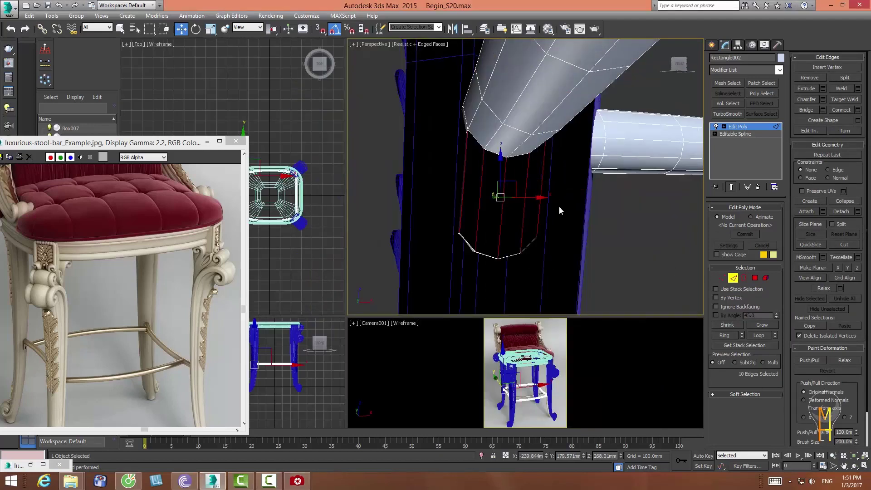
{"action": "left_click", "coordinate": [858, 110]}
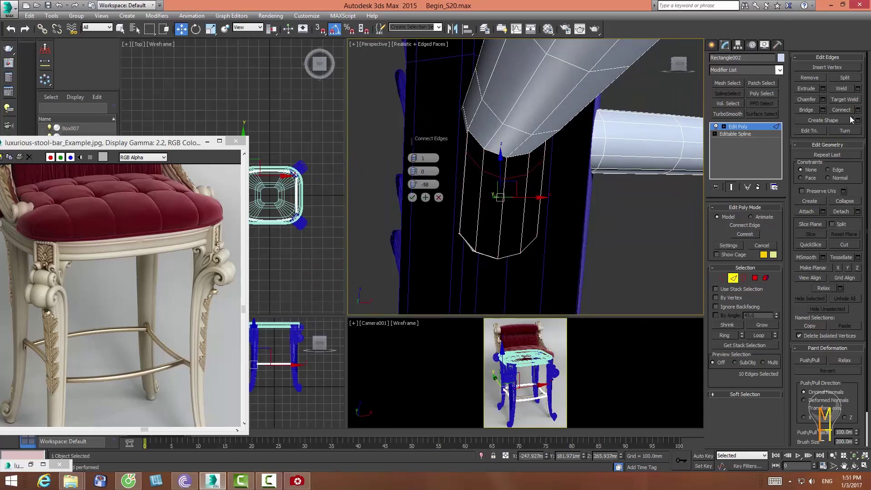
{"action": "right_click", "coordinate": [413, 184]}
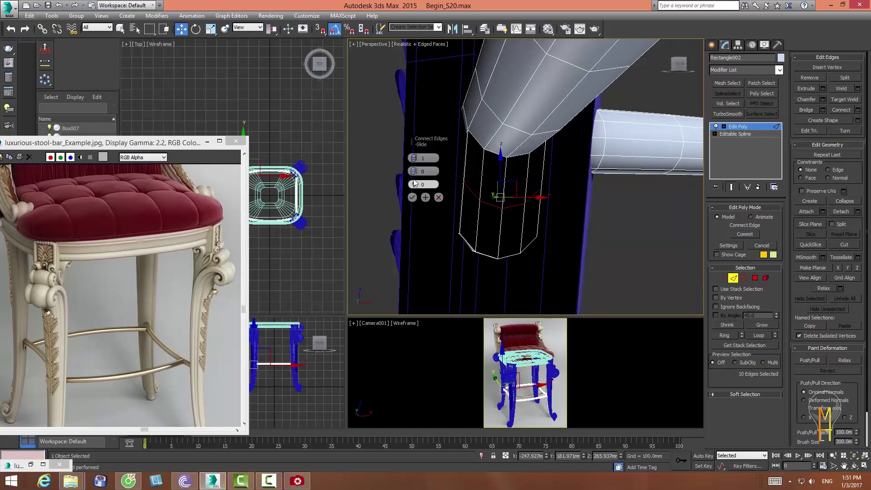
{"action": "left_click", "coordinate": [413, 156]}
{"action": "left_click_drag", "start_coordinate": [414, 171], "coordinate": [419, 6]}
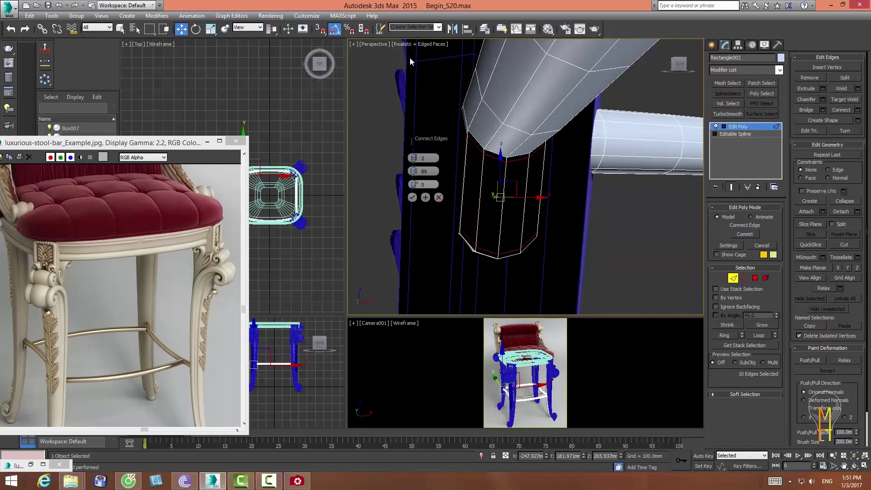
{"action": "left_click", "coordinate": [412, 197]}
- Connect a second edge ring on the post with two spread-apart loops
{"action": "left_click", "coordinate": [479, 196]}
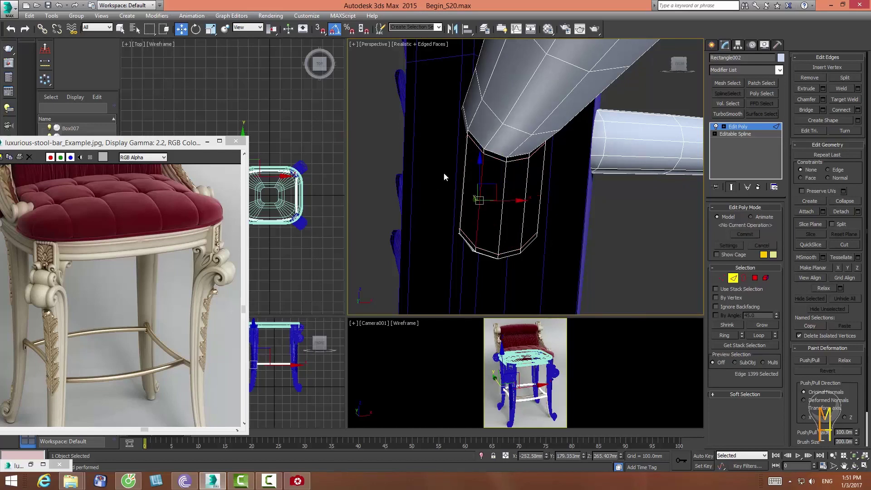
{"action": "key", "text": "alt+r"}
{"action": "left_click", "coordinate": [858, 110]}
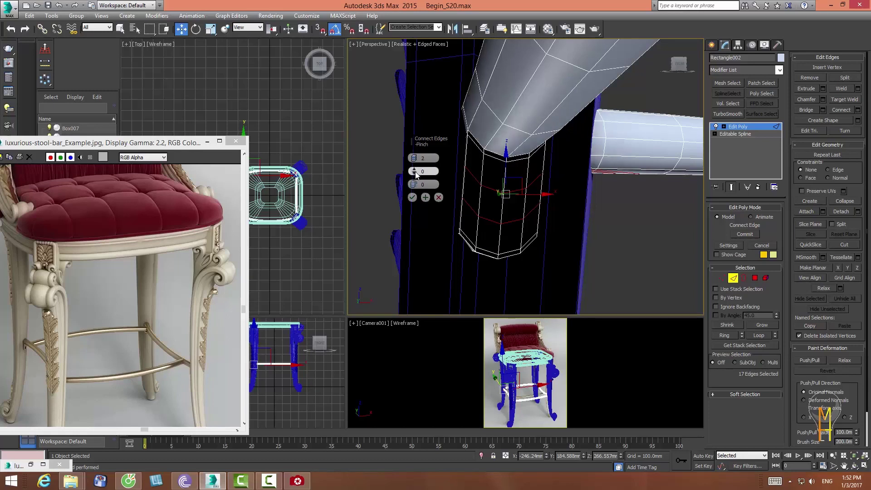
{"action": "left_click_drag", "start_coordinate": [414, 172], "coordinate": [417, 128]}
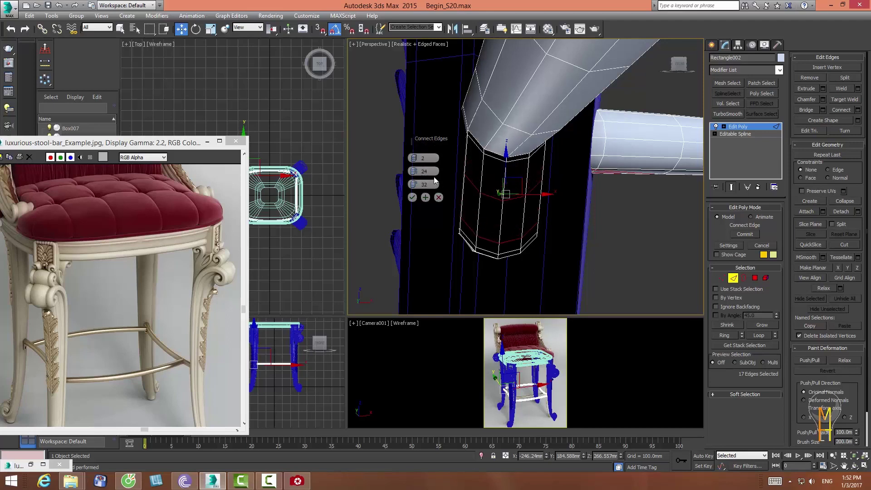
{"action": "left_click", "coordinate": [411, 197]}
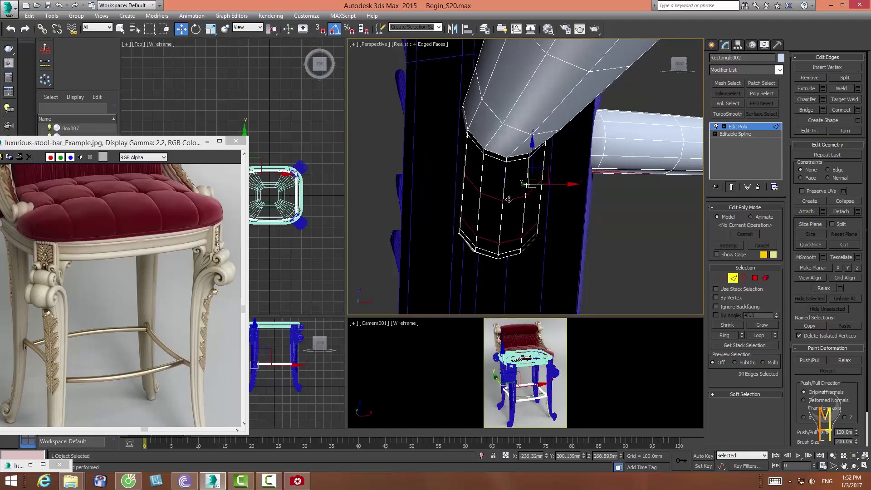
- Loop-select an edge near the post top and slide it up toward the bend with Edge constraint
{"action": "left_click", "coordinate": [509, 200]}
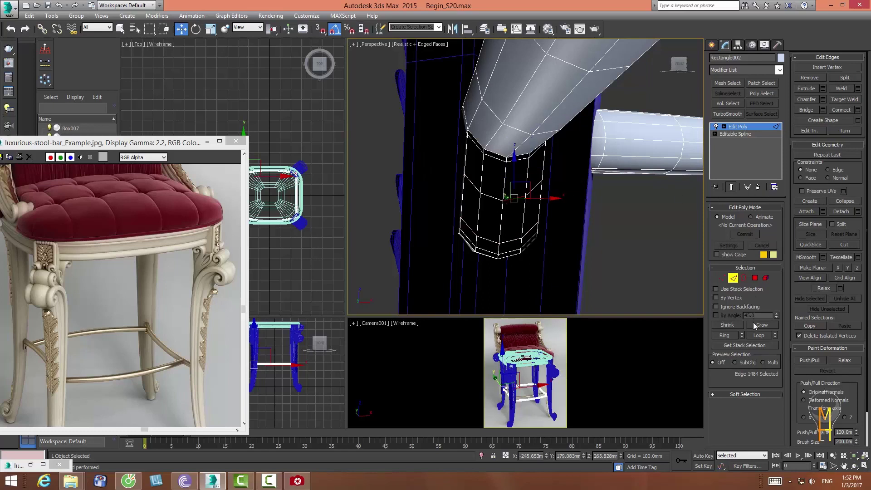
{"action": "left_click", "coordinate": [756, 335]}
{"action": "left_click_drag", "start_coordinate": [505, 159], "coordinate": [502, 153]}
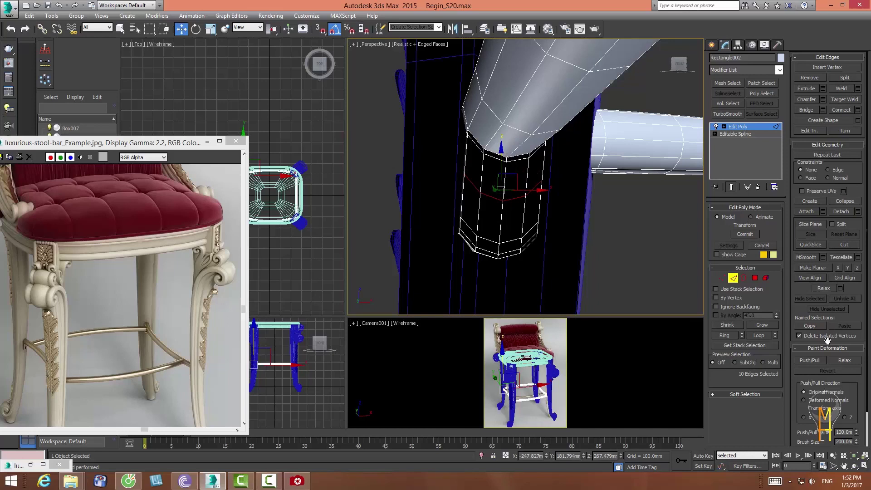
{"action": "left_click", "coordinate": [827, 170]}
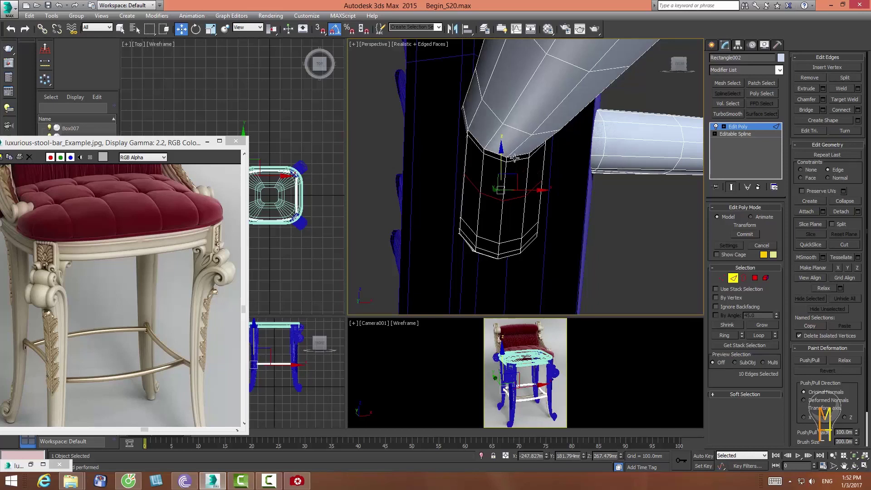
{"action": "left_click_drag", "start_coordinate": [501, 186], "coordinate": [502, 168]}
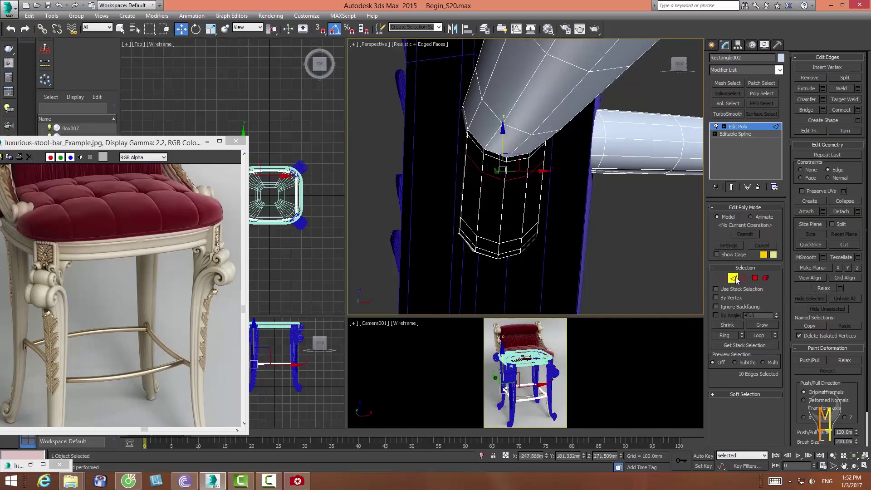
{"action": "left_click", "coordinate": [855, 466]}
{"action": "left_click_drag", "start_coordinate": [612, 137], "coordinate": [791, 118]}
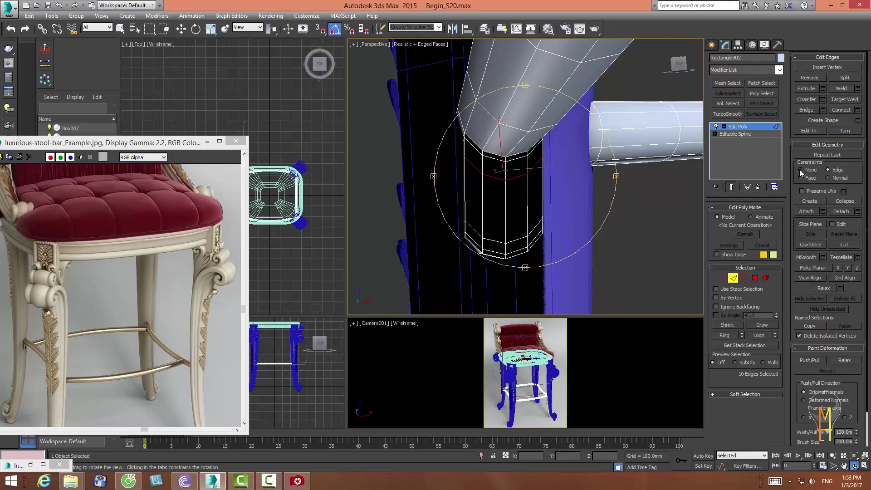
- Frame the post from below and scale the selected edge loop flat vertically
{"action": "key", "text": "w"}
{"action": "key", "text": "alt+q"}
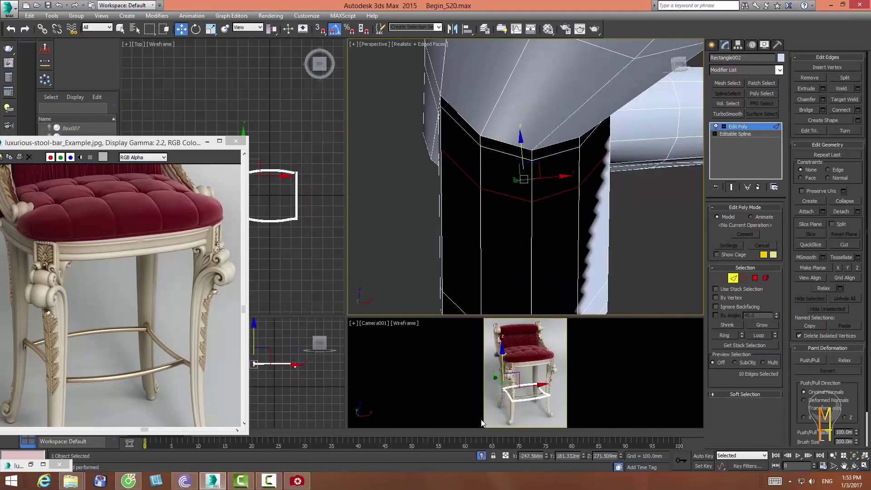
{"action": "key", "text": "z"}
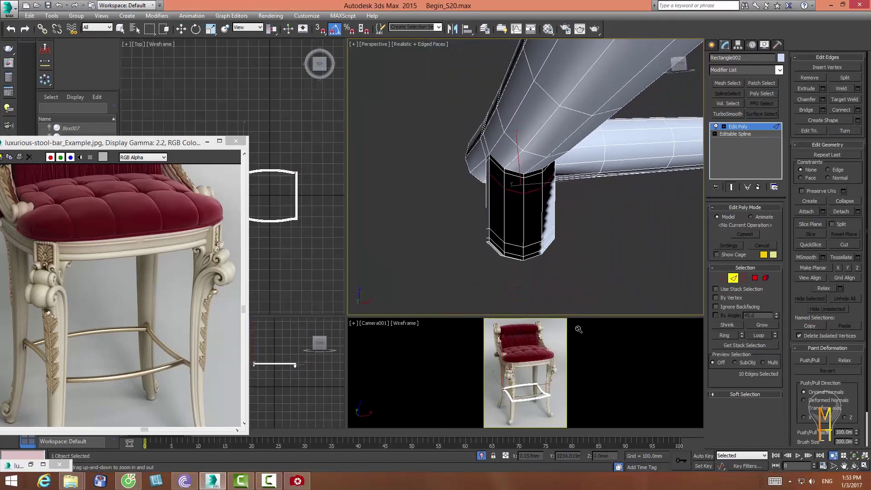
{"action": "left_click", "coordinate": [854, 466]}
{"action": "left_click_drag", "start_coordinate": [526, 215], "coordinate": [491, 218]}
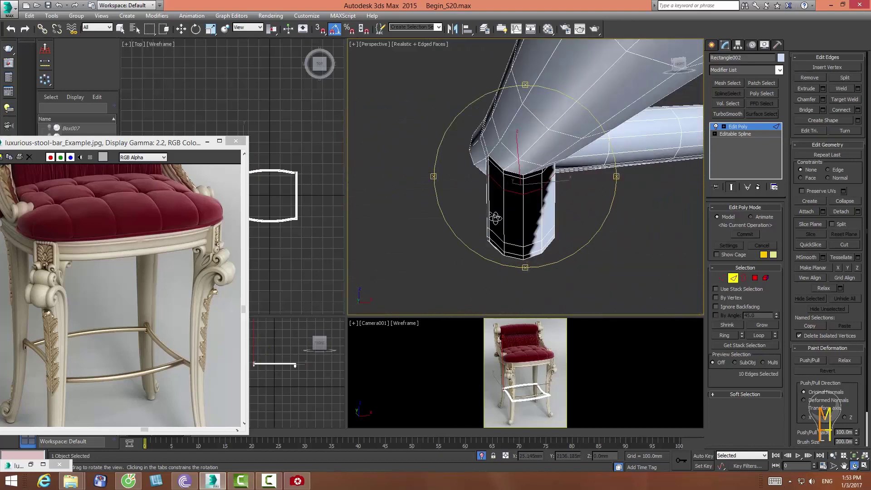
{"action": "right_click", "coordinate": [491, 217]}
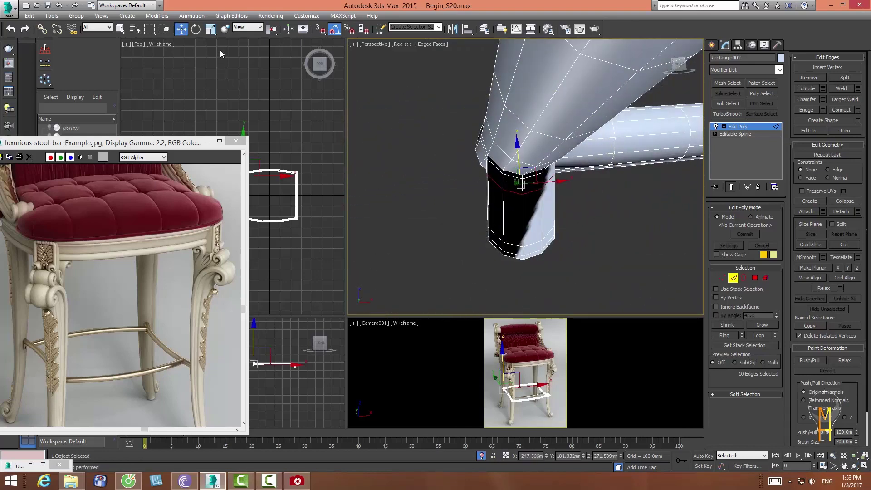
{"action": "key", "text": "r"}
{"action": "left_click_drag", "start_coordinate": [517, 152], "coordinate": [536, 286]}
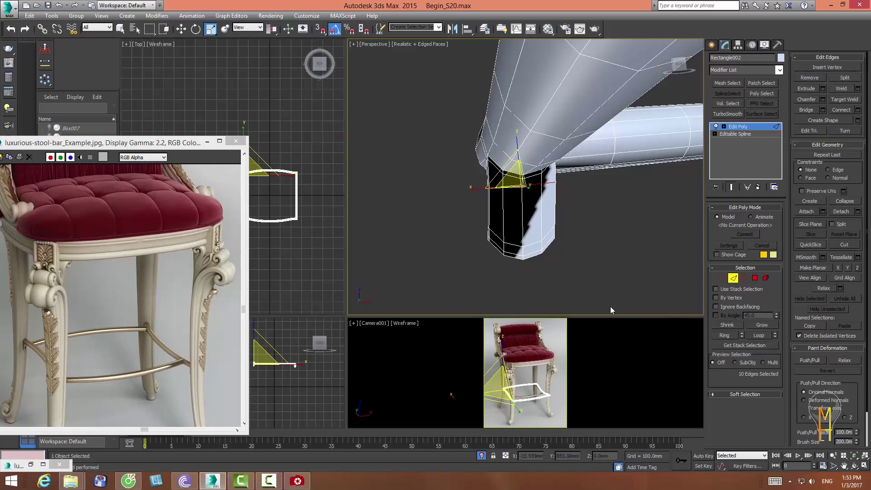
{"action": "key", "text": "w"}
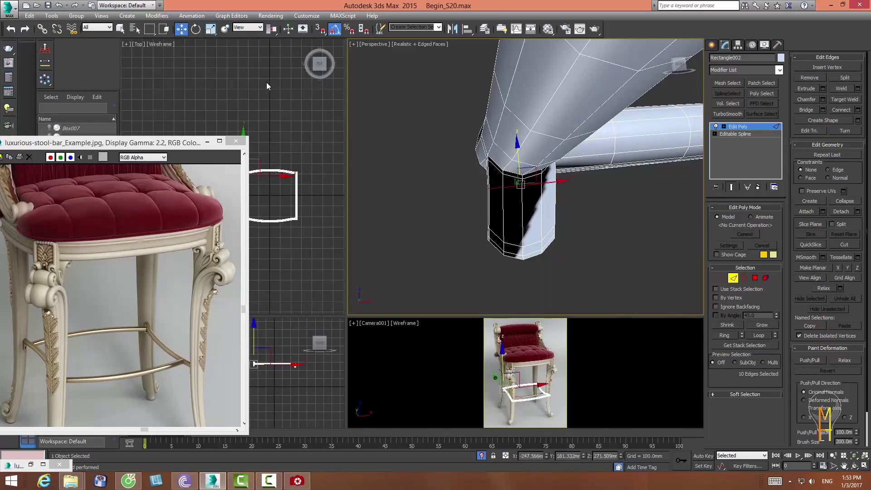
{"action": "key", "text": "e"}
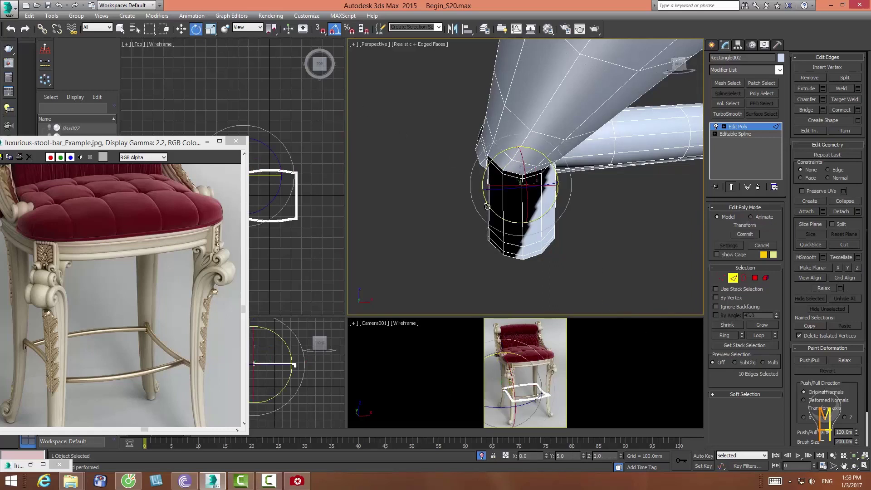
- Select the opposite faces at the leg bottom and bridge them into a hole
{"action": "key", "text": "4"}
{"action": "left_click", "coordinate": [539, 219]}
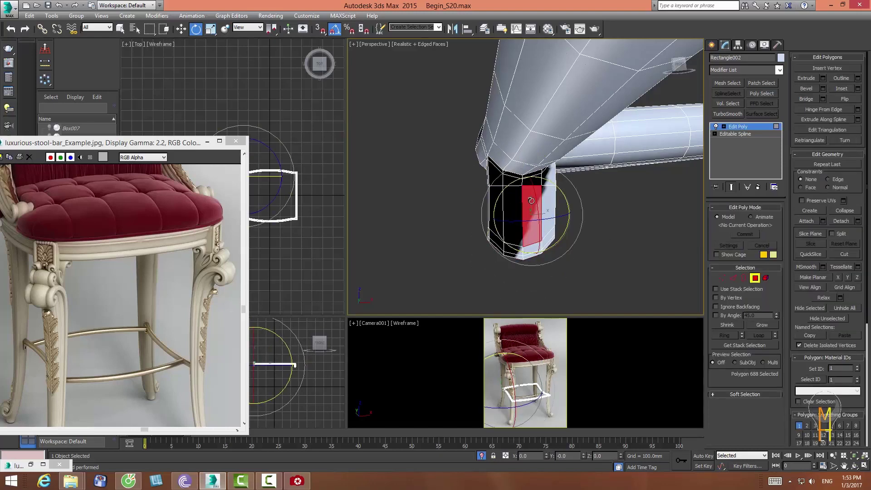
{"action": "left_click", "coordinate": [849, 466]}
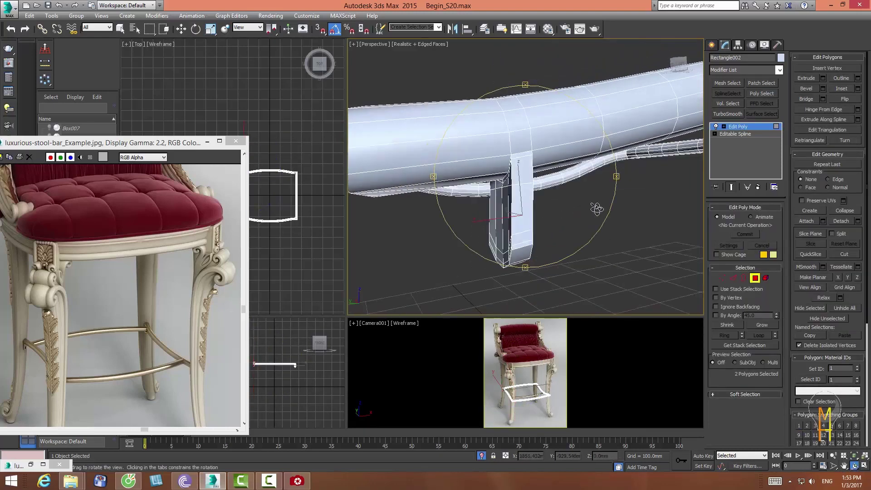
{"action": "left_click_drag", "start_coordinate": [521, 159], "coordinate": [504, 218]}
{"action": "left_click", "coordinate": [504, 219], "text": "ctrl"}
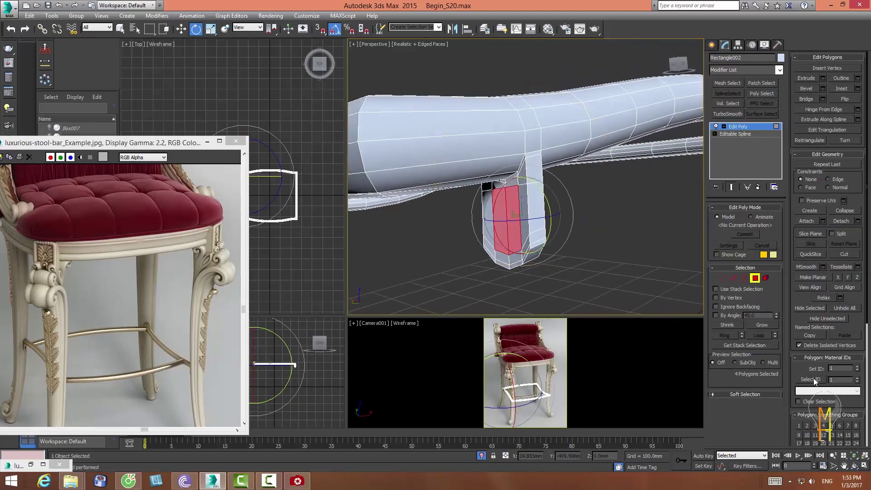
{"action": "left_click", "coordinate": [806, 99]}
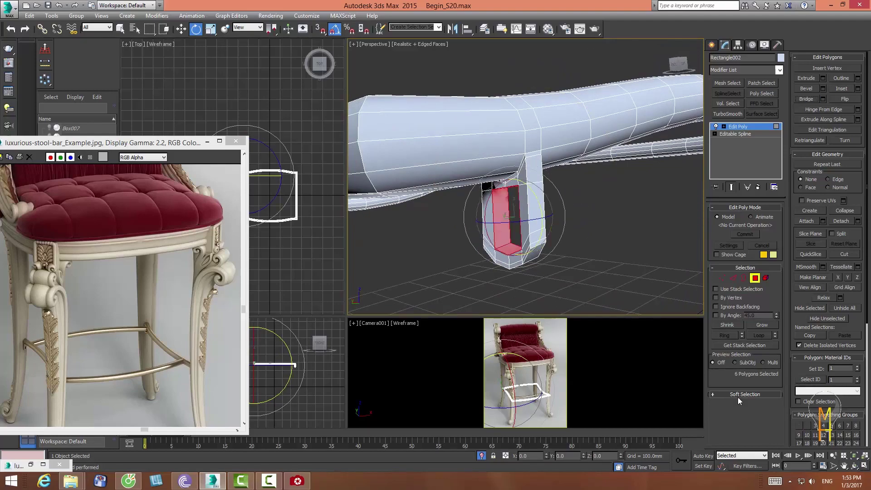
- Select the band of polygons around the rail beside the leg and delete it
{"action": "left_click", "coordinate": [854, 466]}
{"action": "mouse_move", "coordinate": [550, 222]}
{"action": "left_mouse_down"}
{"action": "mouse_move", "coordinate": [448, 210]}
{"action": "mouse_move", "coordinate": [539, 248]}
{"action": "left_mouse_up"}
{"action": "key", "text": "e"}
{"action": "left_click", "coordinate": [431, 131]}
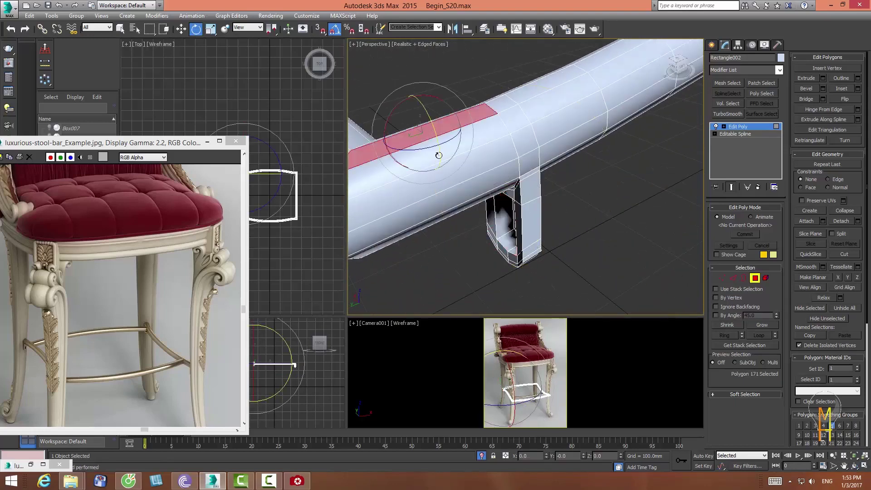
{"action": "left_click", "coordinate": [181, 28]}
{"action": "left_click", "coordinate": [447, 155]}
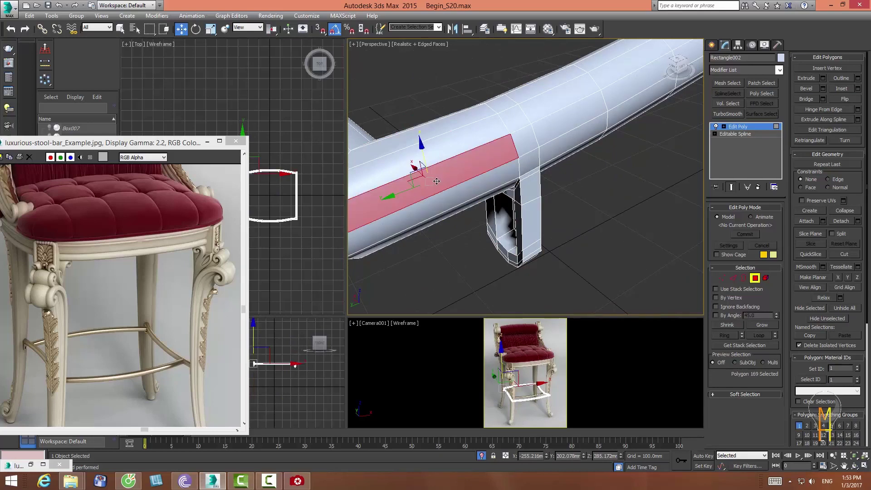
{"action": "left_click", "coordinate": [854, 466]}
{"action": "mouse_move", "coordinate": [517, 219]}
{"action": "left_mouse_down"}
{"action": "mouse_move", "coordinate": [539, 191]}
{"action": "mouse_move", "coordinate": [499, 152]}
{"action": "mouse_move", "coordinate": [442, 208]}
{"action": "left_mouse_up"}
{"action": "key", "text": "Delete"}
- Delete the leftover strip of faces at the rail's end
{"action": "key", "text": "w"}
{"action": "left_click", "coordinate": [441, 260]}
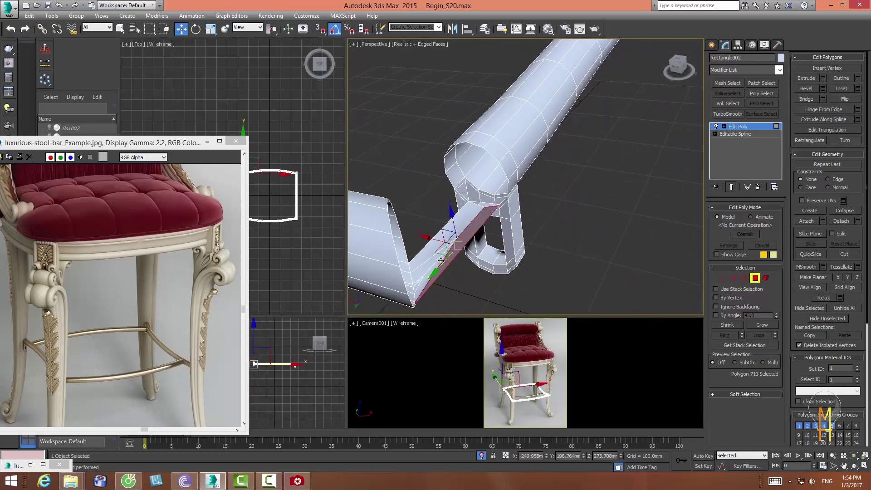
{"action": "left_click", "coordinate": [426, 253], "text": "ctrl"}
{"action": "key", "text": "Delete"}
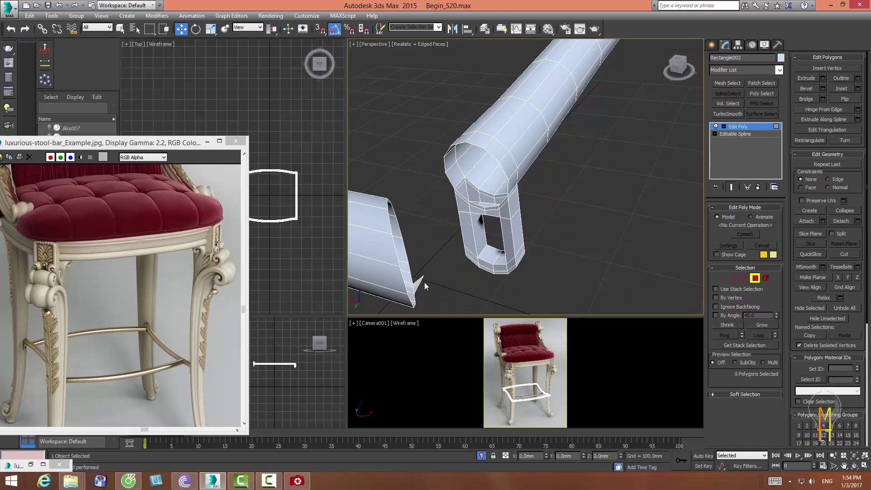
{"action": "left_click", "coordinate": [419, 279]}
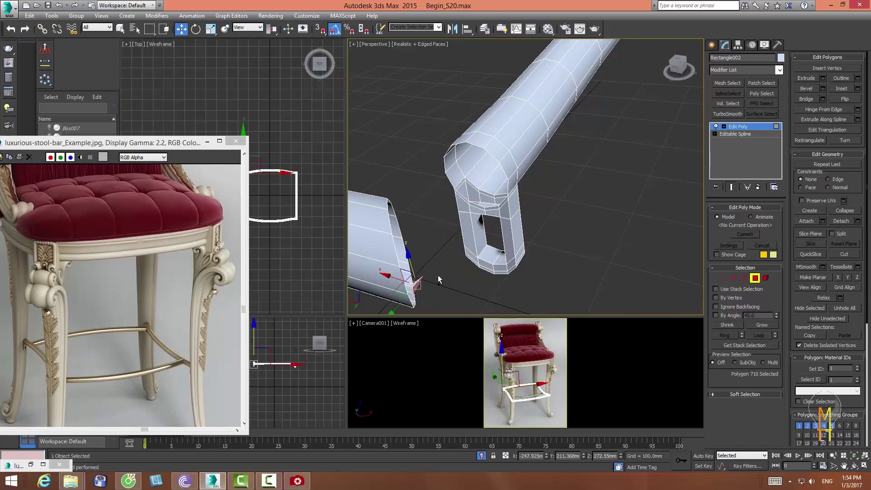
{"action": "key", "text": "1"}
{"action": "left_click", "coordinate": [421, 277]}
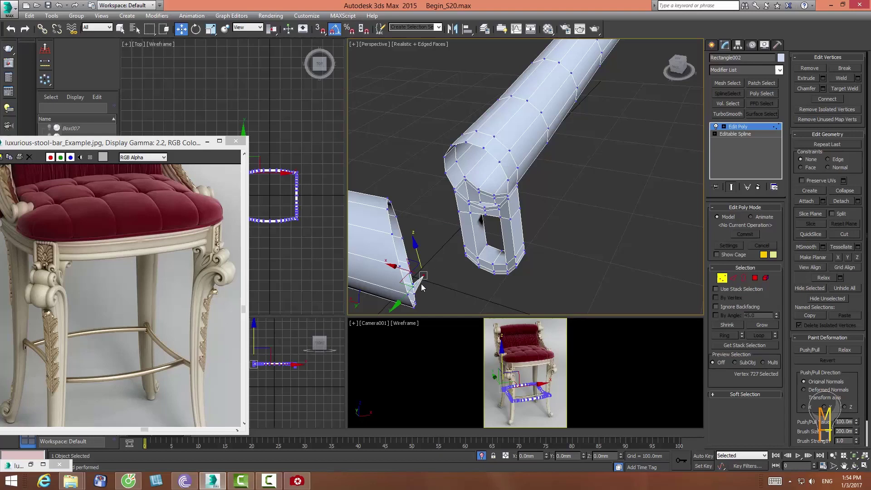
{"action": "left_click", "coordinate": [451, 295]}
{"action": "middle_click_drag", "start_coordinate": [452, 295], "coordinate": [612, 271], "text": "alt"}
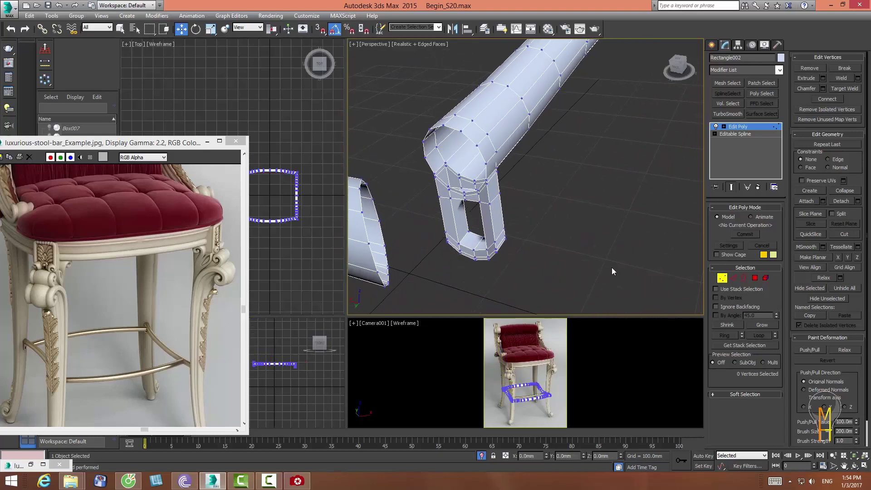
- Scale the rail's open end border inward and collapse it to a centre point
{"action": "left_click", "coordinate": [744, 278]}
{"action": "left_click", "coordinate": [482, 152]}
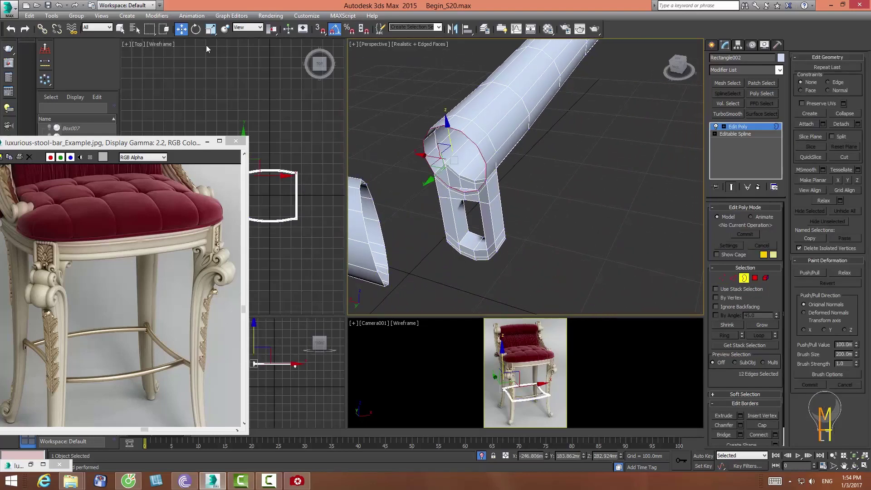
{"action": "left_click", "coordinate": [210, 30]}
{"action": "middle_click_drag", "start_coordinate": [449, 172], "coordinate": [449, 179]}
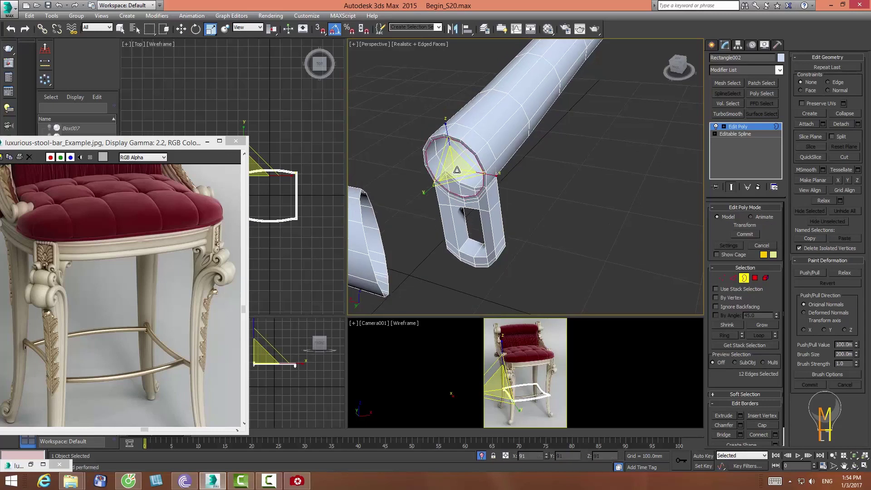
{"action": "left_click_drag", "start_coordinate": [450, 182], "coordinate": [449, 190]}
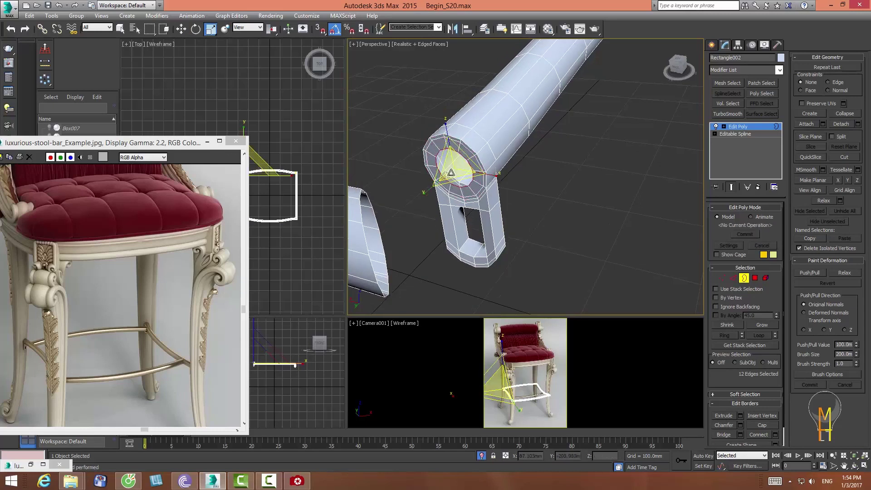
{"action": "left_click", "coordinate": [844, 113]}
{"action": "scroll", "coordinate": [564, 212], "scroll_direction": "up", "scroll_amount": 1}
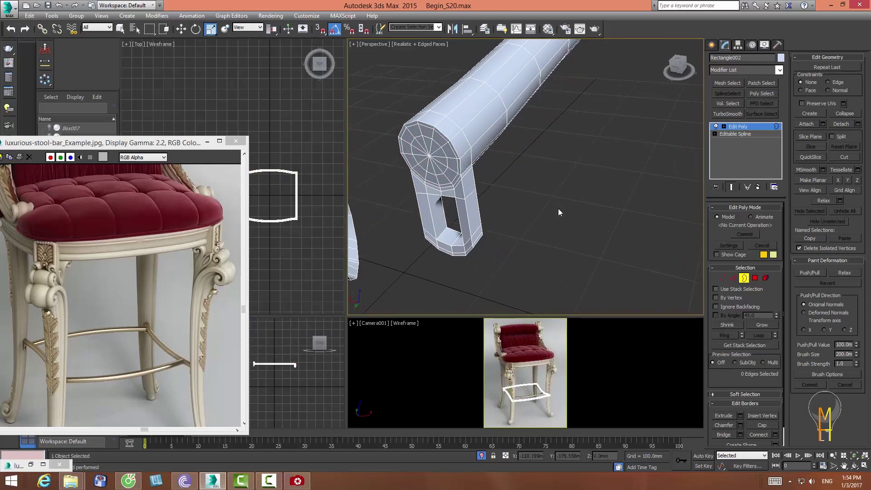
- Connect the rail's end edge ring with two loops pinched to 69
{"action": "left_click", "coordinate": [734, 278]}
{"action": "left_click", "coordinate": [469, 195]}
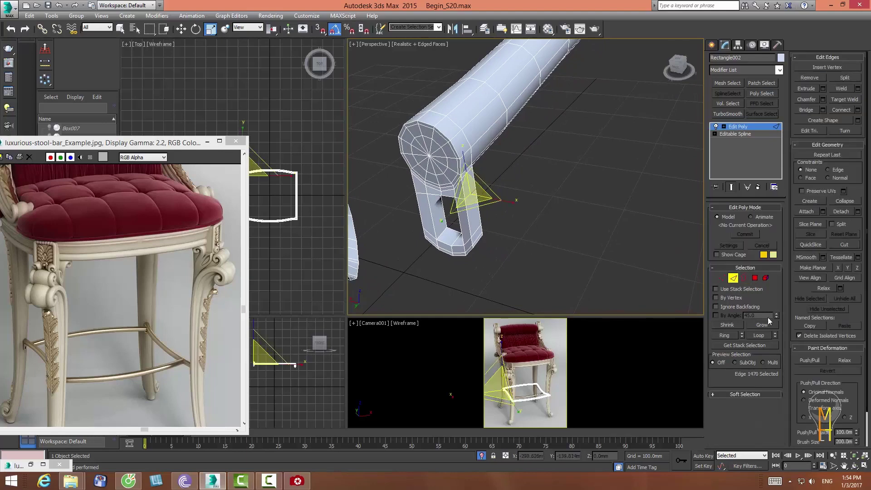
{"action": "left_click", "coordinate": [724, 335]}
{"action": "left_click", "coordinate": [857, 110]}
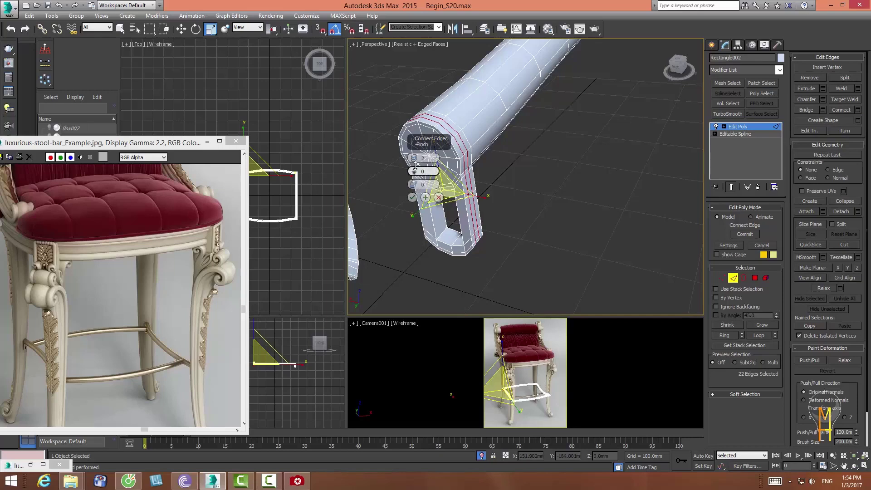
{"action": "left_click_drag", "start_coordinate": [413, 171], "coordinate": [428, 127]}
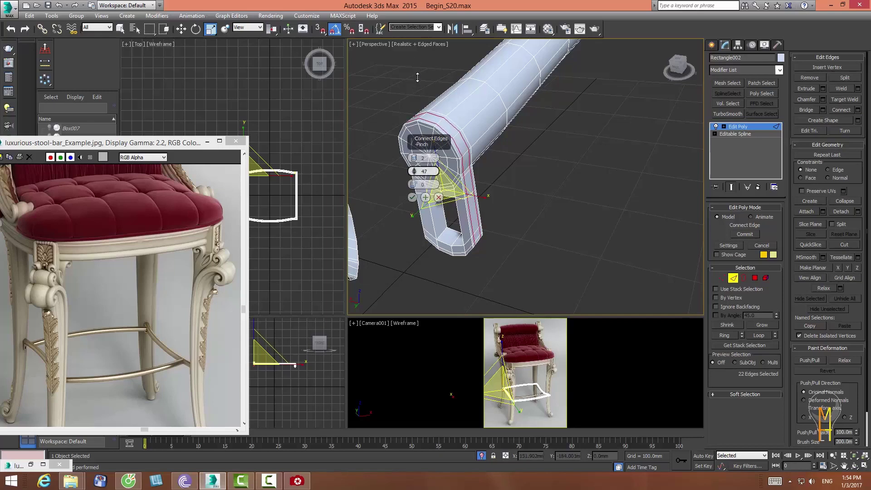
{"action": "left_click", "coordinate": [412, 197]}
- Preview a single connecting loop across the leg's edge ring above its opening, pinch reset to zero
{"action": "middle_click_drag", "start_coordinate": [506, 207], "coordinate": [524, 202], "text": "alt"}
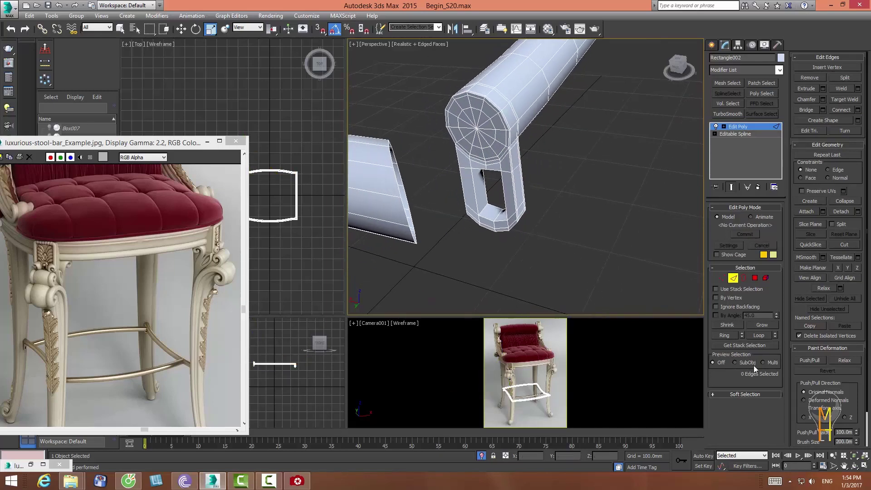
{"action": "left_click", "coordinate": [833, 455]}
{"action": "left_click_drag", "start_coordinate": [499, 236], "coordinate": [494, 191]}
{"action": "middle_click_drag", "start_coordinate": [494, 190], "coordinate": [490, 182]}
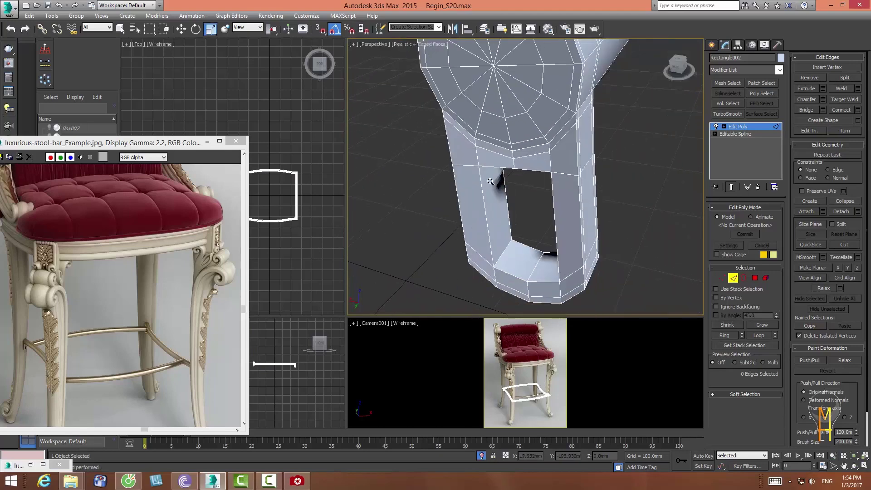
{"action": "left_click", "coordinate": [580, 156]}
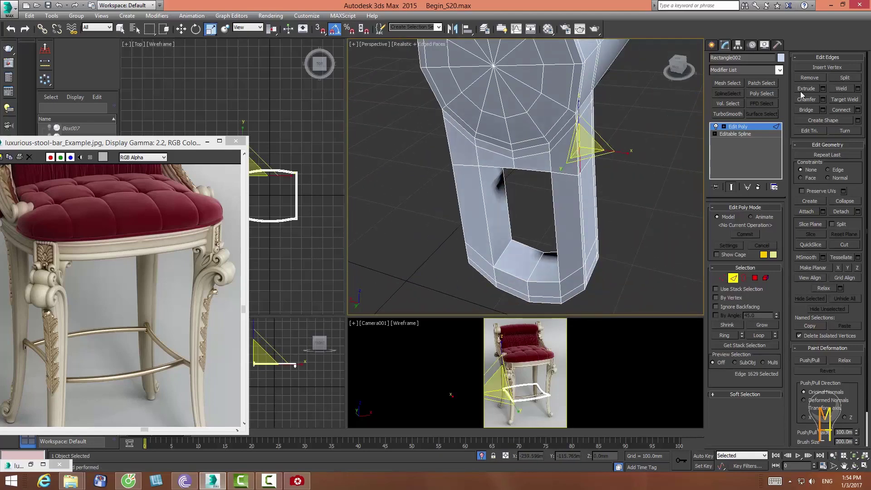
{"action": "left_click", "coordinate": [723, 334]}
{"action": "left_click", "coordinate": [857, 110]}
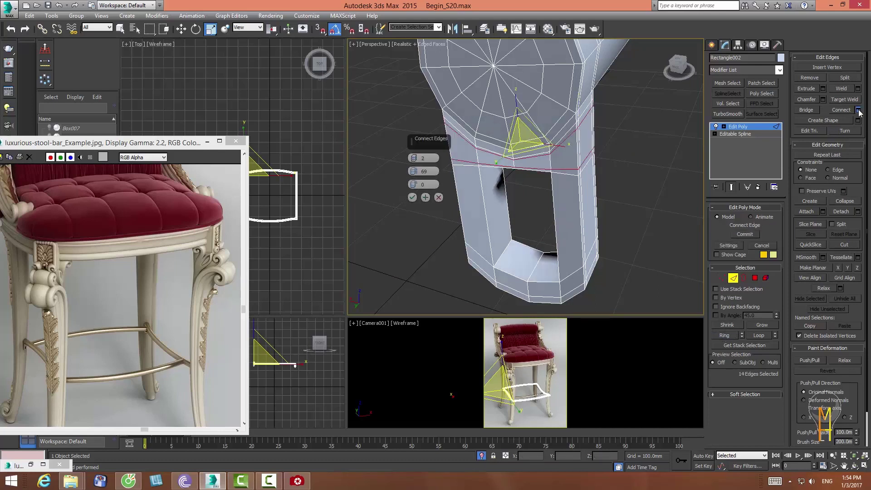
{"action": "mouse_move", "coordinate": [413, 158]}
{"action": "left_mouse_down"}
{"action": "mouse_move", "coordinate": [413, 168]}
{"action": "mouse_move", "coordinate": [419, 15]}
{"action": "mouse_move", "coordinate": [413, 184]}
{"action": "mouse_move", "coordinate": [421, 188]}
{"action": "left_mouse_up"}
{"action": "right_click", "coordinate": [413, 171]}
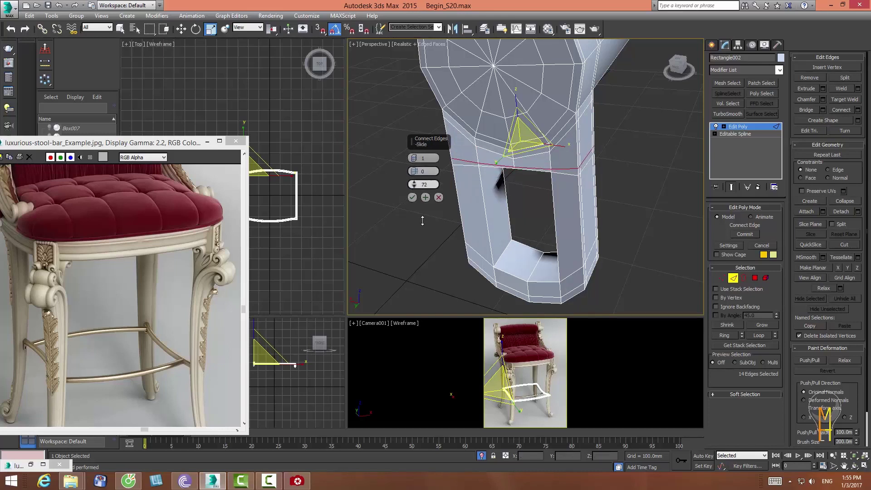
- Commit the new leg loop and nudge it slightly upward
{"action": "left_click", "coordinate": [412, 198]}
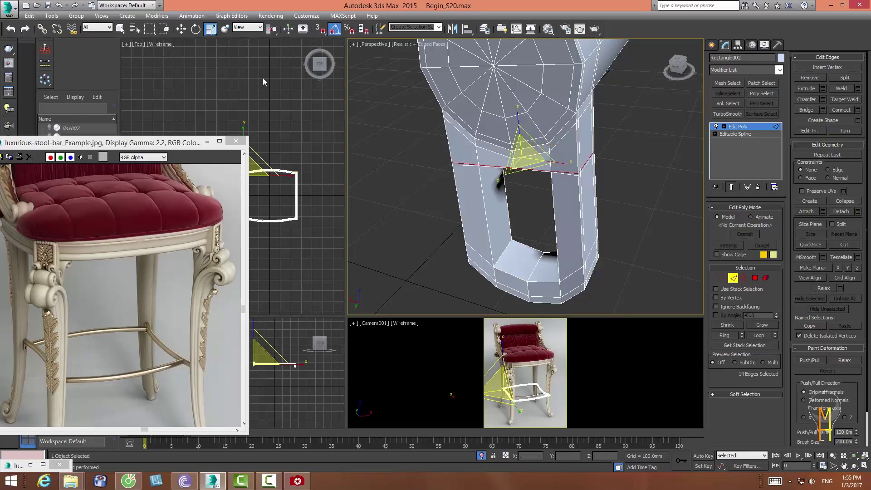
{"action": "left_click", "coordinate": [181, 29]}
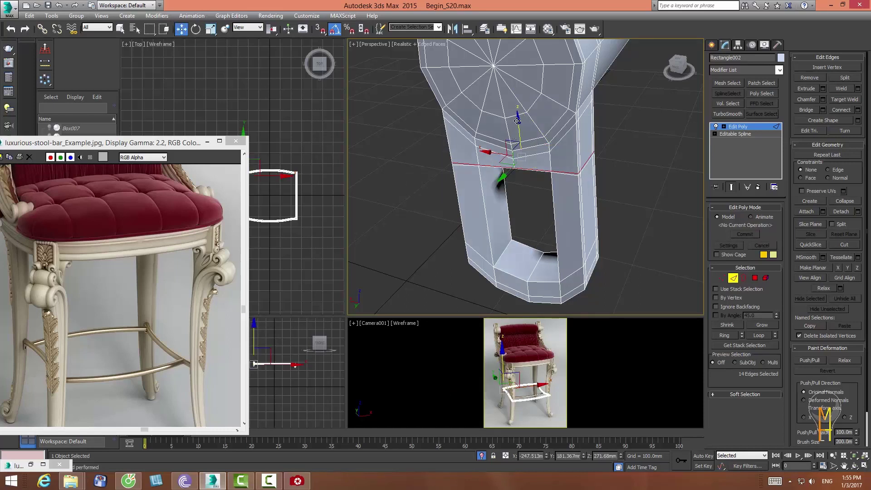
{"action": "left_click_drag", "start_coordinate": [517, 120], "coordinate": [517, 115]}
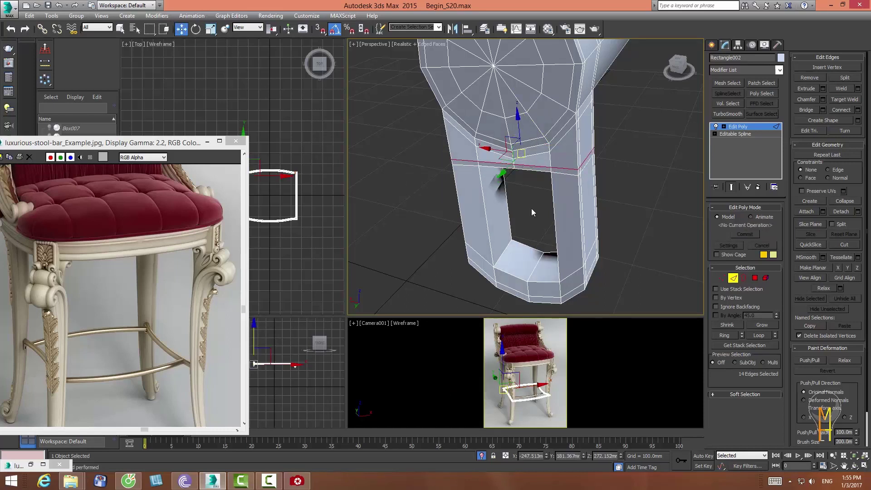
- Add two support loops pinched to 100 across the vertical edges beside the opening
{"action": "left_click", "coordinate": [486, 240]}
{"action": "left_click_drag", "start_coordinate": [616, 210], "coordinate": [613, 208]}
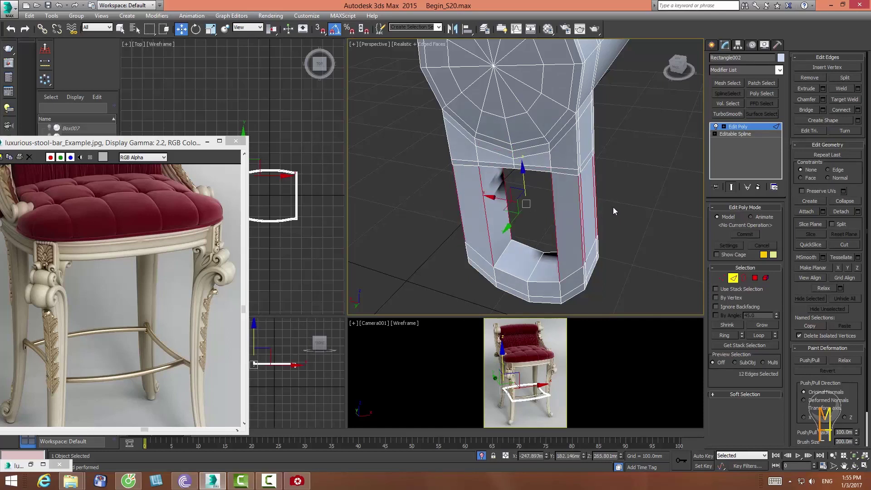
{"action": "left_click", "coordinate": [858, 110]}
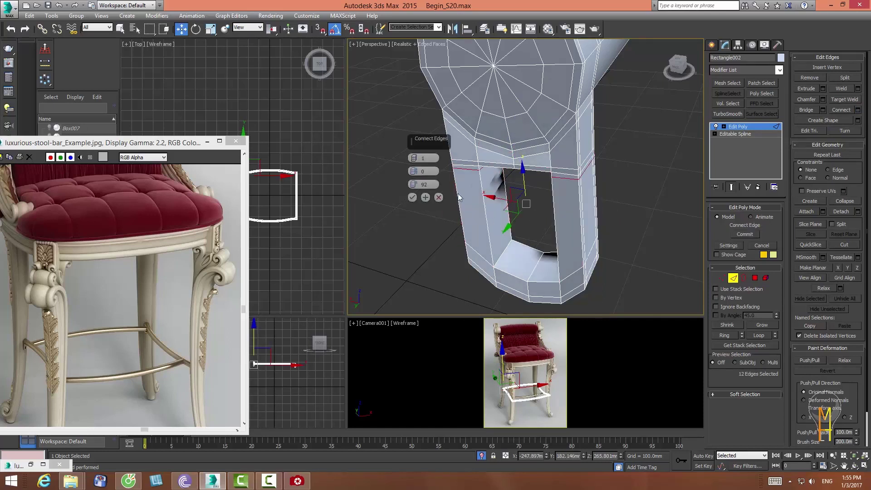
{"action": "left_click_drag", "start_coordinate": [413, 158], "coordinate": [413, 154]}
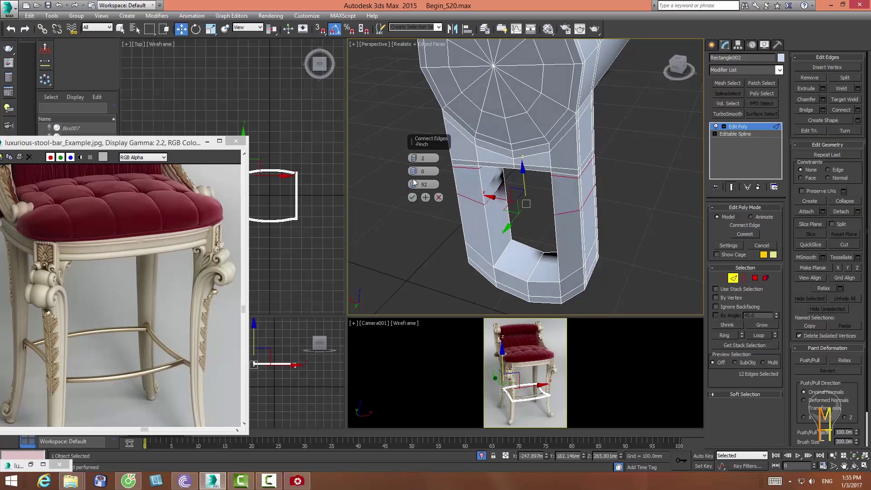
{"action": "right_click", "coordinate": [414, 184]}
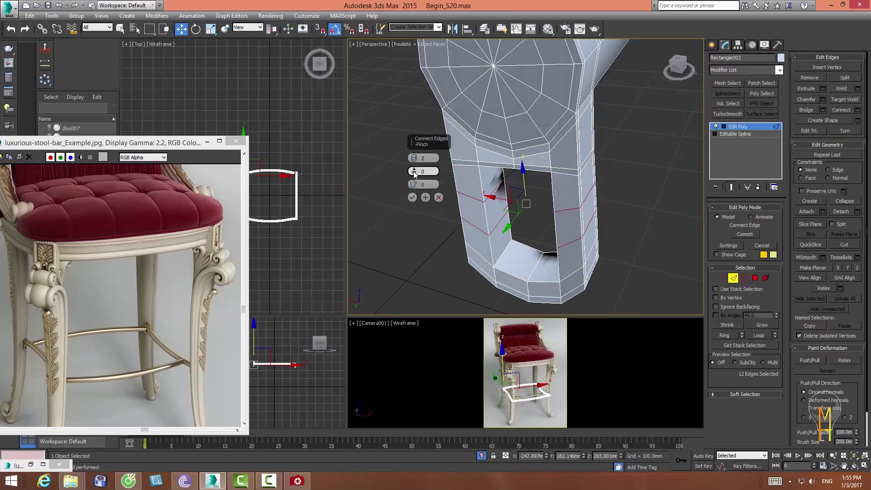
{"action": "left_click_drag", "start_coordinate": [414, 173], "coordinate": [414, 146]}
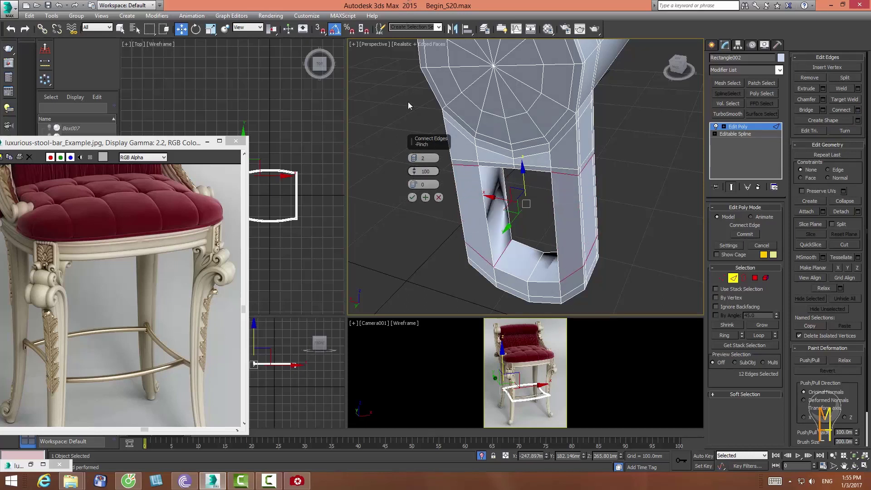
{"action": "left_click", "coordinate": [412, 197]}
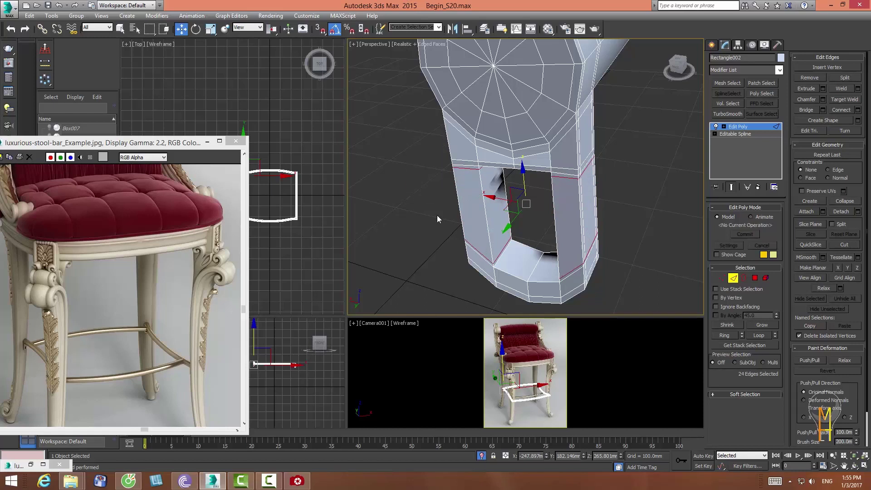
- Connect the edge ring at the rail's lower end with a loop pinched about 94
{"action": "left_click", "coordinate": [518, 278]}
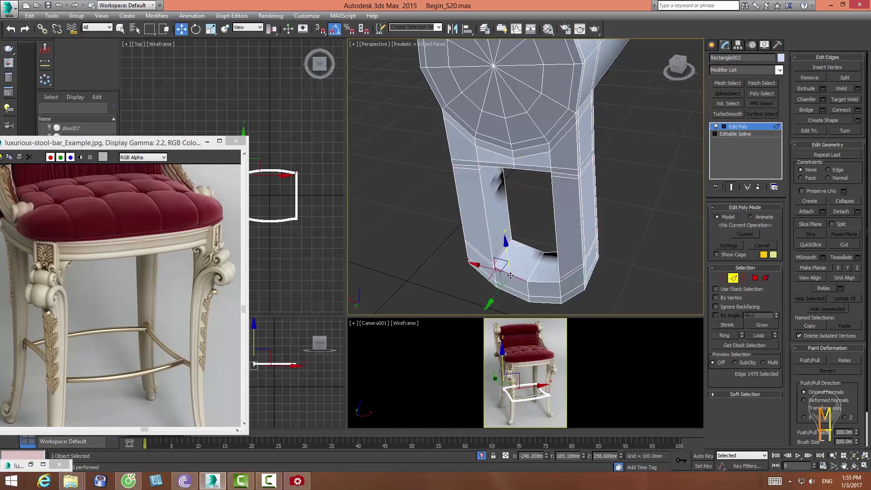
{"action": "left_click", "coordinate": [539, 281], "text": "ctrl"}
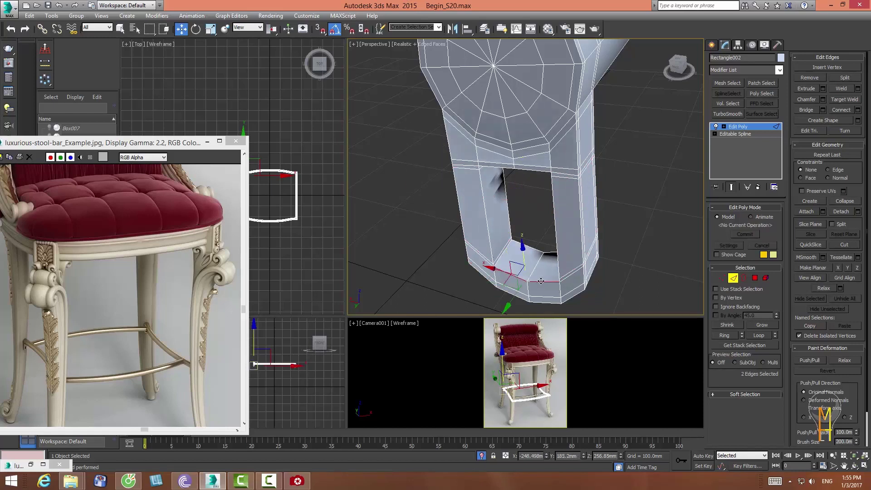
{"action": "left_click", "coordinate": [724, 335]}
{"action": "left_click", "coordinate": [857, 110]}
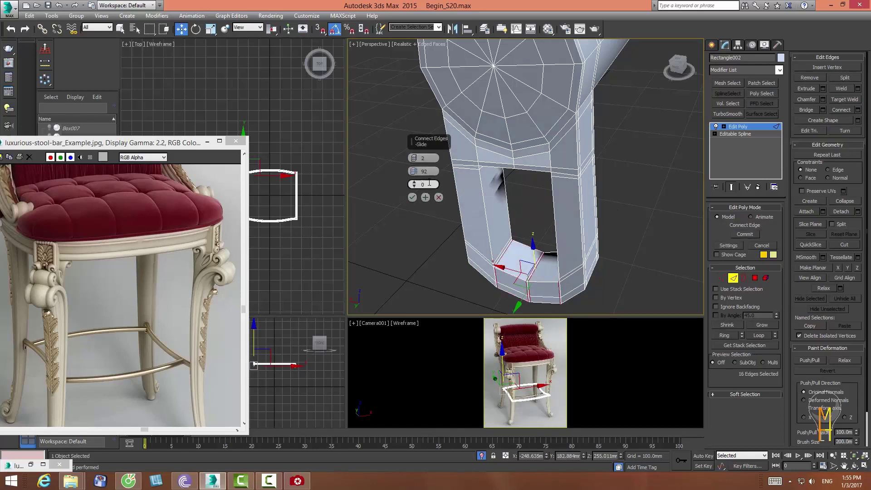
{"action": "mouse_move", "coordinate": [413, 171]}
{"action": "left_mouse_down"}
{"action": "mouse_move", "coordinate": [412, 132]}
{"action": "mouse_move", "coordinate": [416, 192]}
{"action": "left_mouse_up"}
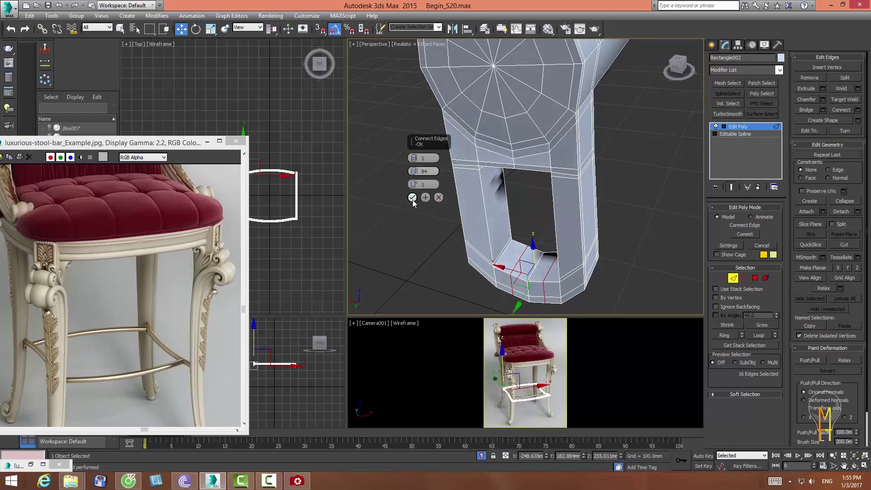
{"action": "left_click", "coordinate": [412, 198]}
{"action": "left_click", "coordinate": [449, 266]}
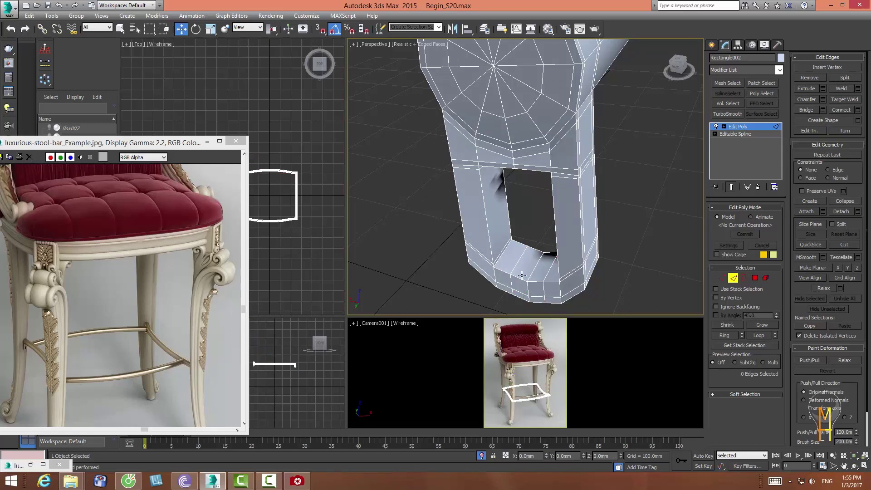
- Add a loop across the rail's lower-left edge ring, slid toward one side
{"action": "left_click", "coordinate": [499, 271]}
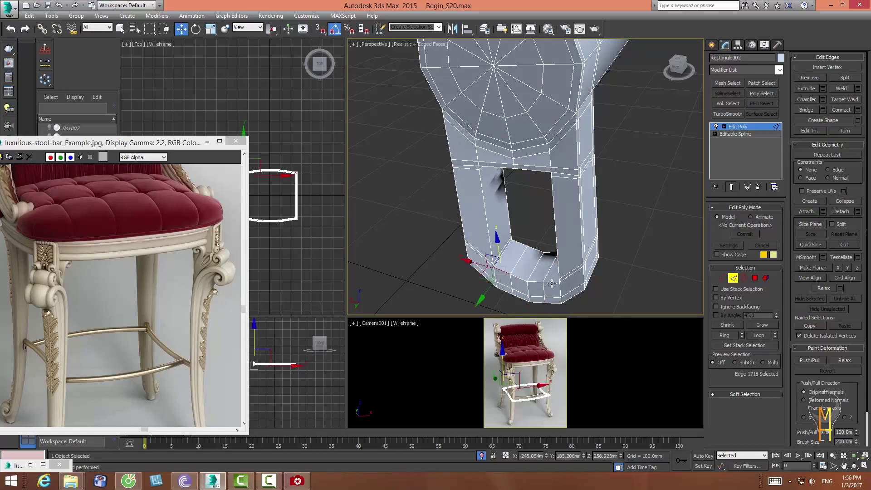
{"action": "left_click", "coordinate": [551, 283], "text": "ctrl"}
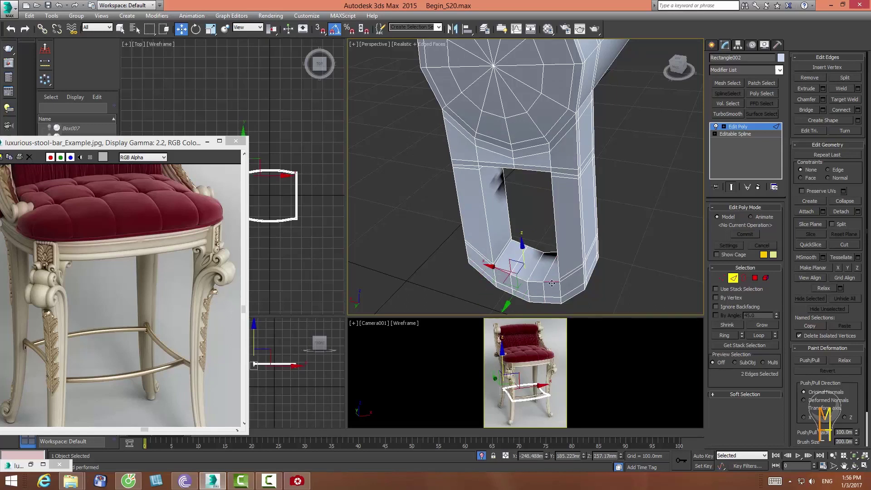
{"action": "left_click", "coordinate": [722, 335]}
{"action": "left_click", "coordinate": [856, 109]}
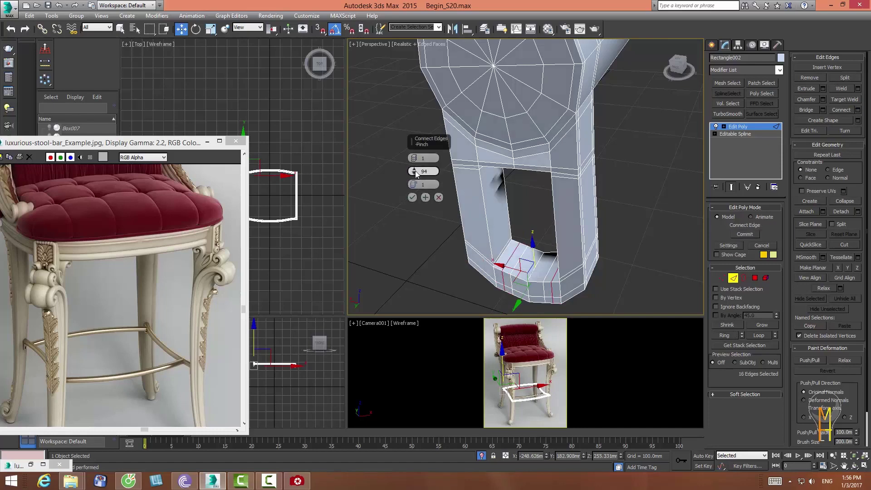
{"action": "left_click_drag", "start_coordinate": [412, 184], "coordinate": [430, 254]}
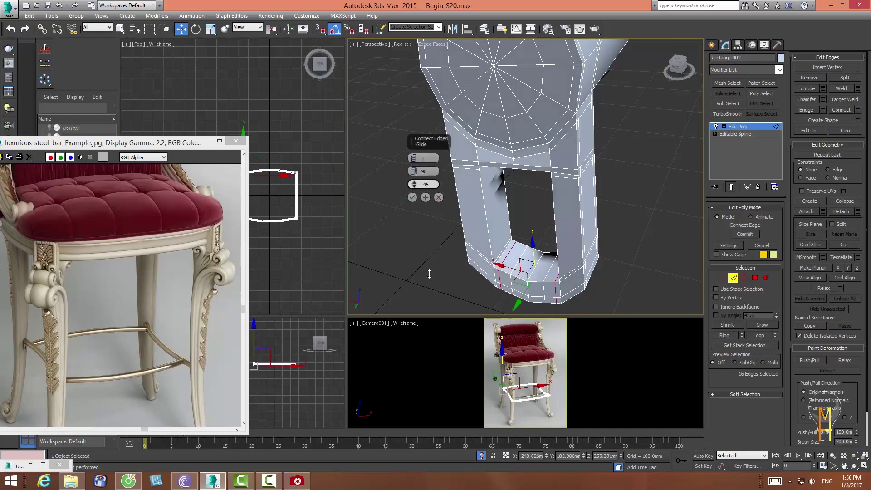
{"action": "left_click", "coordinate": [411, 197]}
- Split the 154-edge ring along the rail's upper section with two pinched loops
{"action": "mouse_move", "coordinate": [553, 176]}
{"action": "middle_mouse_down"}
{"action": "mouse_move", "coordinate": [540, 169]}
{"action": "mouse_move", "coordinate": [547, 159]}
{"action": "middle_mouse_up"}
{"action": "left_click", "coordinate": [460, 156]}
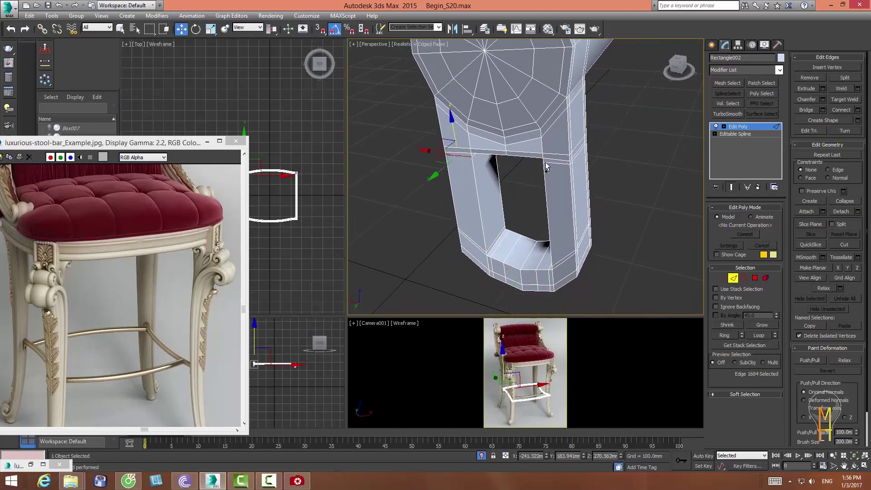
{"action": "left_click", "coordinate": [558, 164], "text": "ctrl"}
{"action": "left_click", "coordinate": [725, 335]}
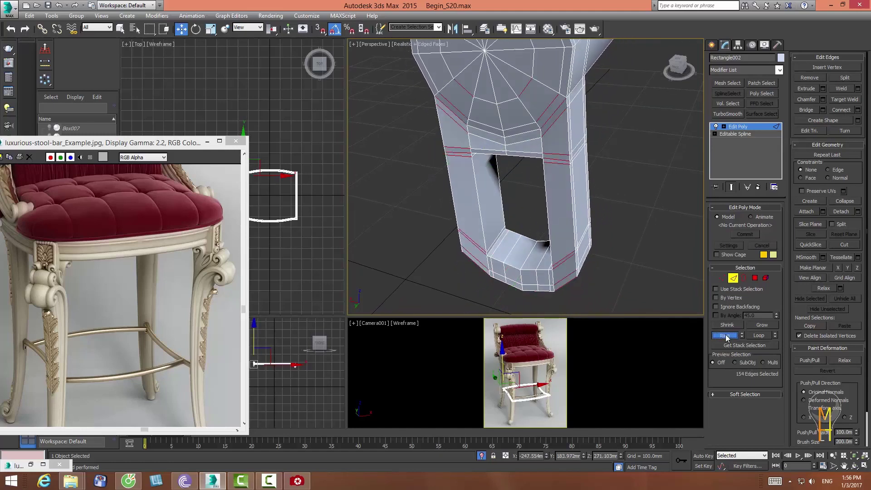
{"action": "left_click", "coordinate": [857, 109]}
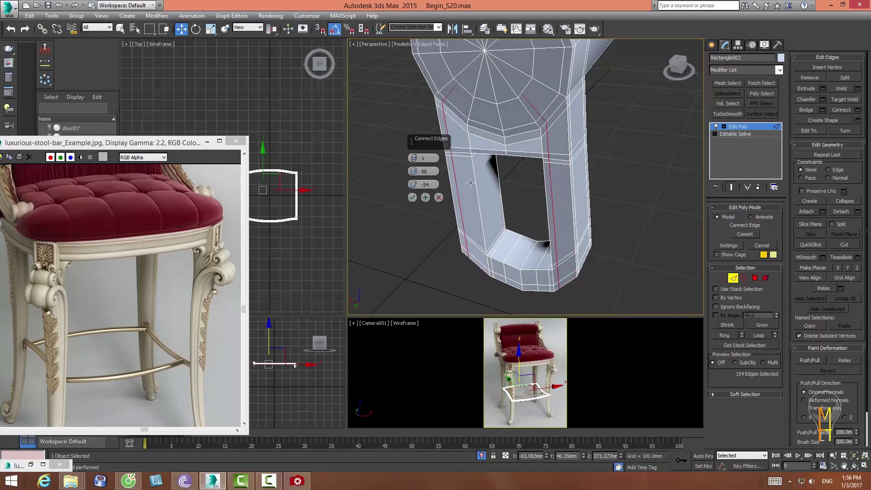
{"action": "left_click_drag", "start_coordinate": [414, 159], "coordinate": [421, 245]}
{"action": "right_click", "coordinate": [413, 184]}
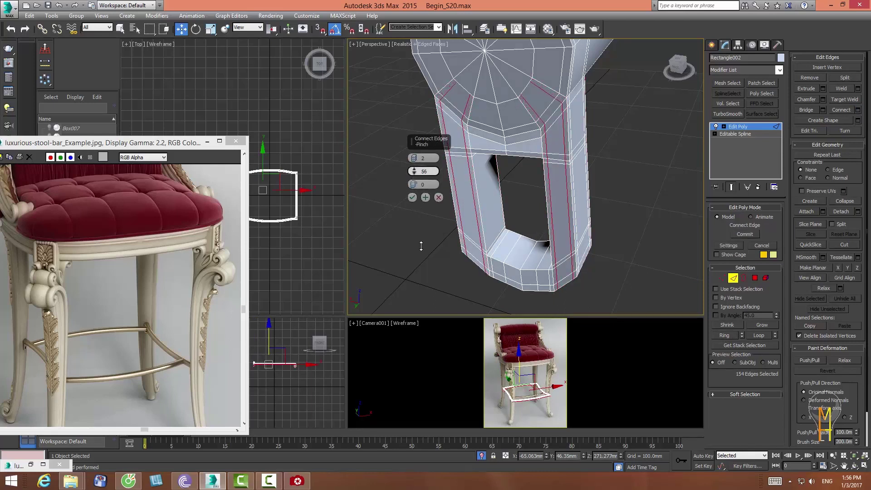
{"action": "left_click", "coordinate": [413, 198]}
- Exit Edge mode and show the whole stool again around the rail
{"action": "middle_click_drag", "start_coordinate": [414, 199], "coordinate": [455, 183], "text": "alt"}
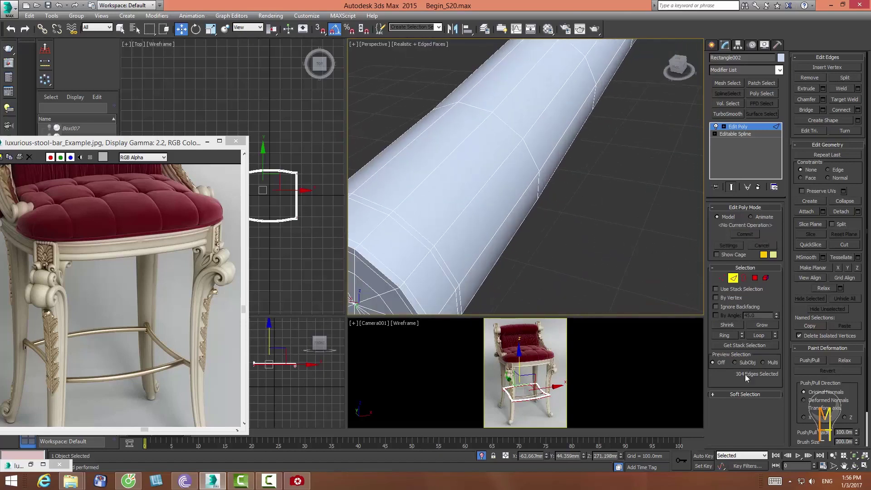
{"action": "left_click", "coordinate": [833, 454]}
{"action": "left_click_drag", "start_coordinate": [522, 232], "coordinate": [514, 277]}
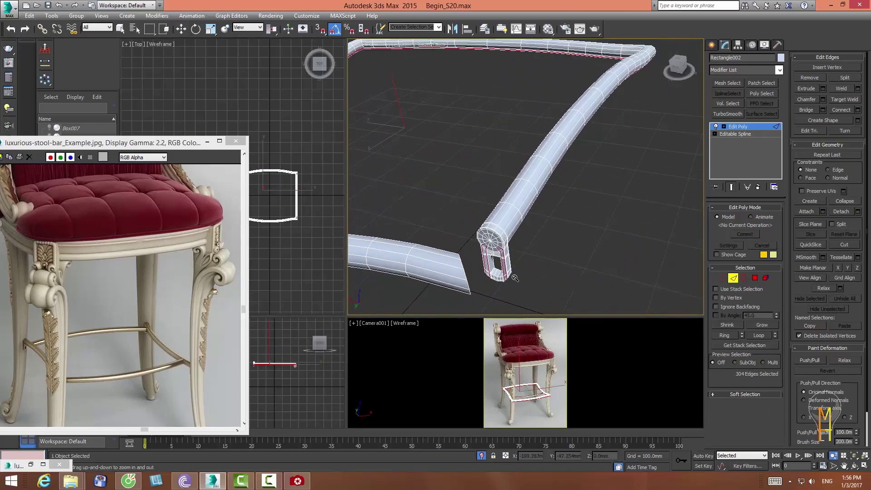
{"action": "left_click", "coordinate": [733, 278]}
{"action": "left_click", "coordinate": [481, 455]}
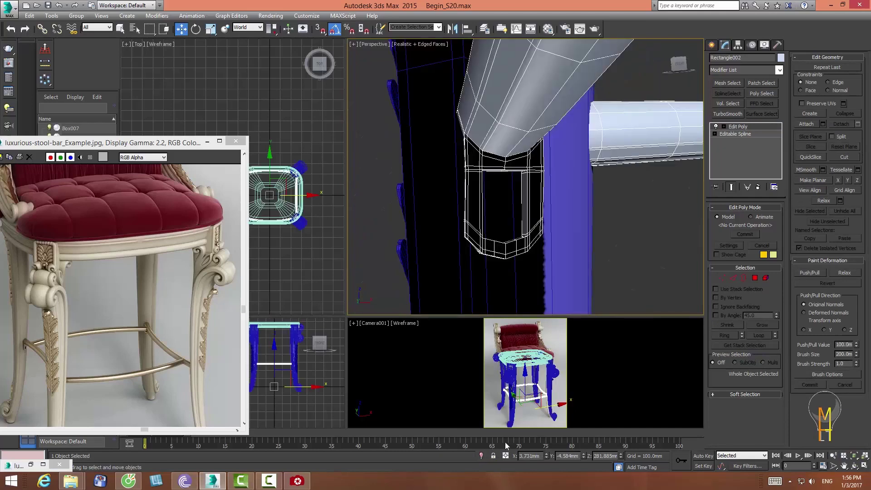
{"action": "left_click", "coordinate": [854, 465]}
{"action": "mouse_move", "coordinate": [522, 181]}
{"action": "left_mouse_down"}
{"action": "mouse_move", "coordinate": [538, 211]}
{"action": "mouse_move", "coordinate": [511, 229]}
{"action": "left_mouse_up"}
{"action": "right_click", "coordinate": [538, 212]}
{"action": "left_click", "coordinate": [833, 455]}
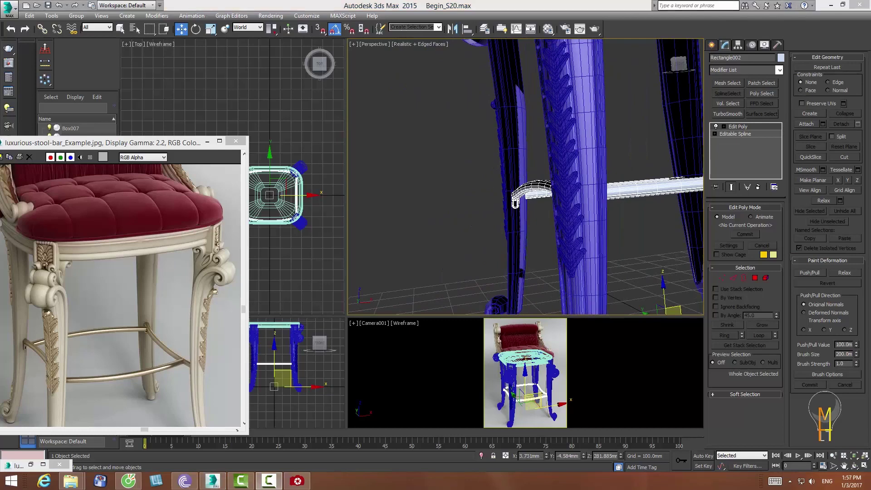
- Isolate the rail, move the reference image aside, and zoom in on it
{"action": "left_click", "coordinate": [481, 455]}
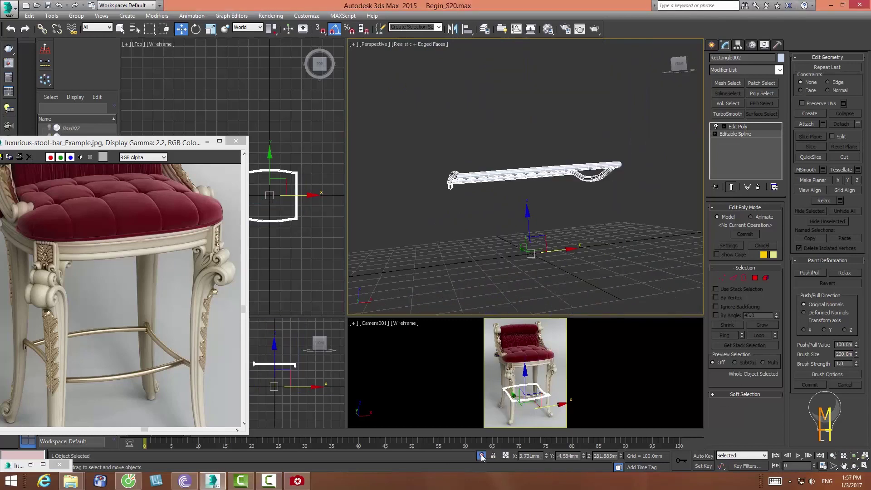
{"action": "left_click_drag", "start_coordinate": [174, 144], "coordinate": [80, 275]}
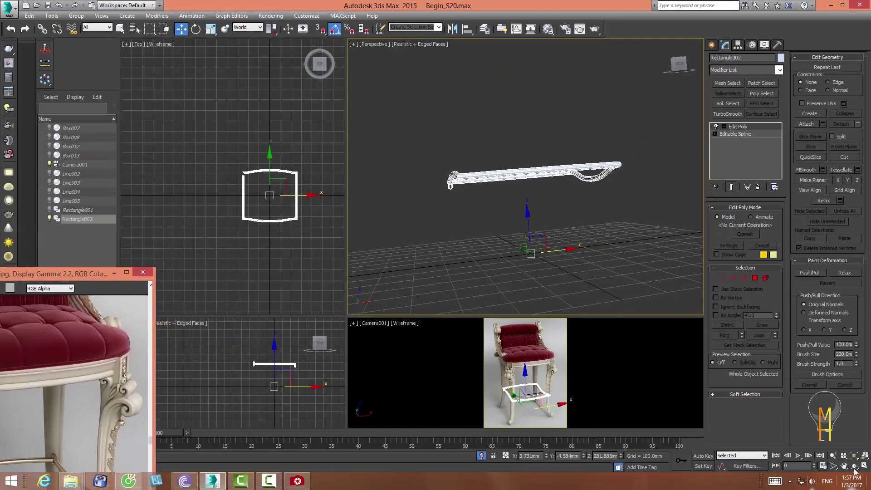
{"action": "left_click", "coordinate": [854, 466]}
{"action": "left_click_drag", "start_coordinate": [562, 209], "coordinate": [581, 222]}
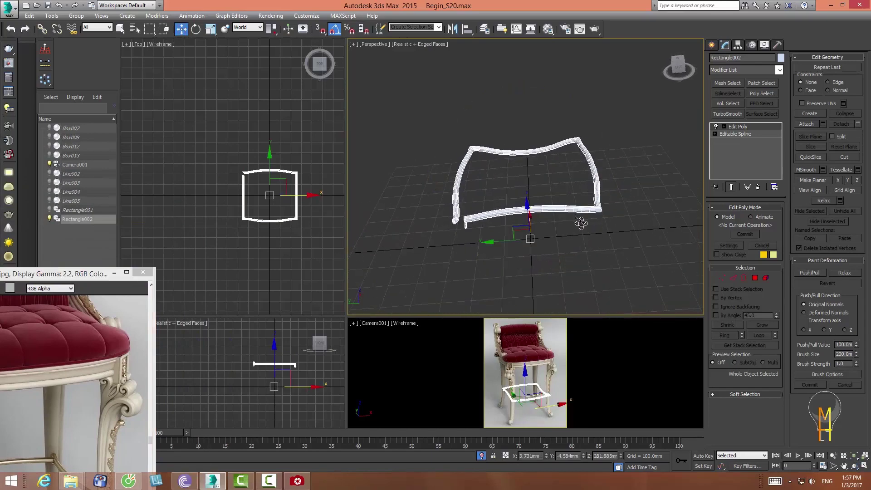
{"action": "left_click", "coordinate": [834, 456]}
{"action": "left_click_drag", "start_coordinate": [559, 262], "coordinate": [544, 214]}
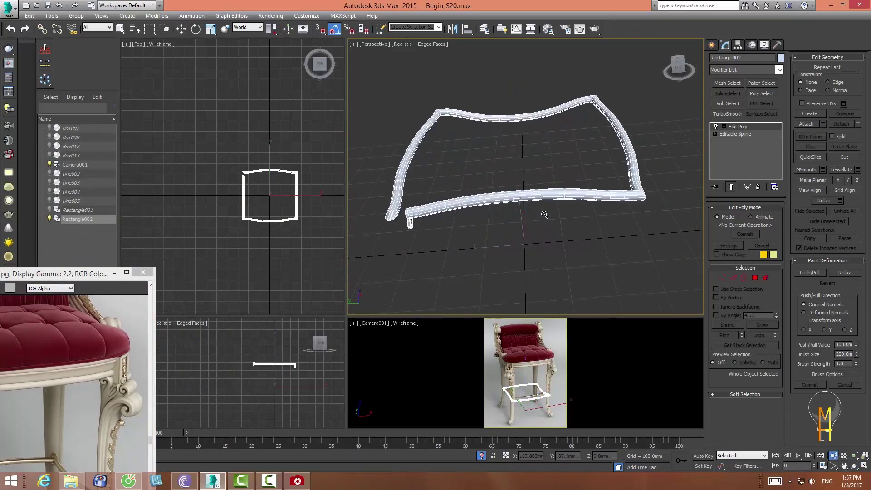
- Select the front bar's polygons from its bent left end to its right end
{"action": "key", "text": "w"}
{"action": "left_click", "coordinate": [755, 278]}
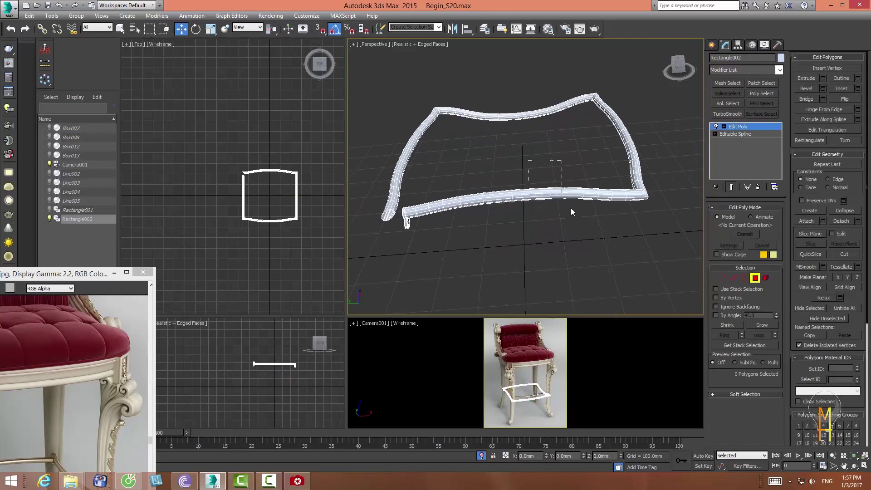
{"action": "left_click_drag", "start_coordinate": [521, 174], "coordinate": [582, 211]}
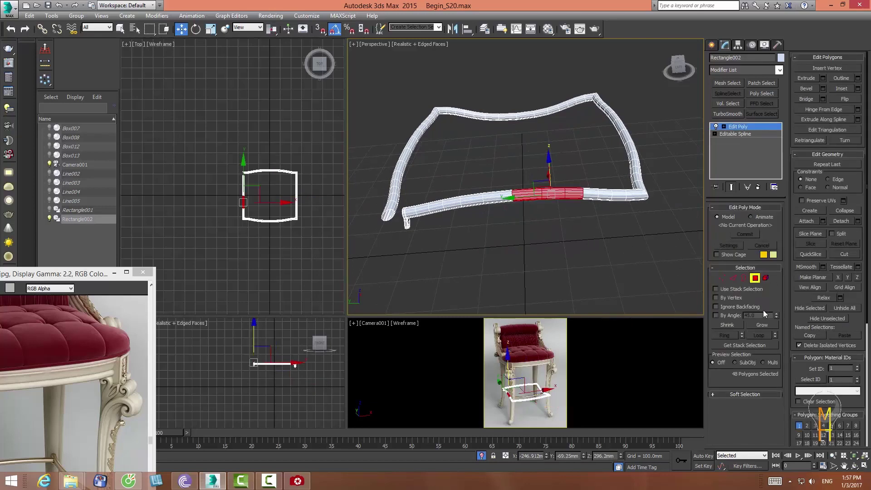
{"action": "left_click", "coordinate": [763, 324]}
{"action": "left_click", "coordinate": [763, 325]}
{"action": "left_click", "coordinate": [763, 325]}
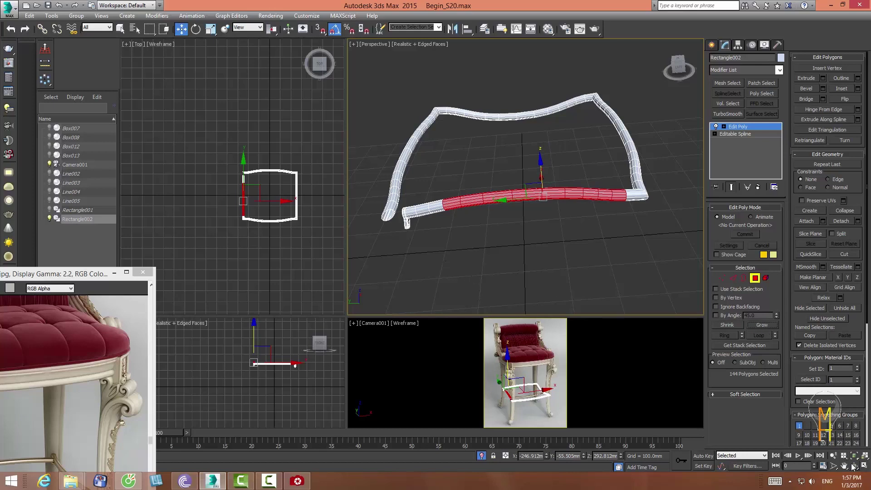
{"action": "left_click", "coordinate": [759, 325]}
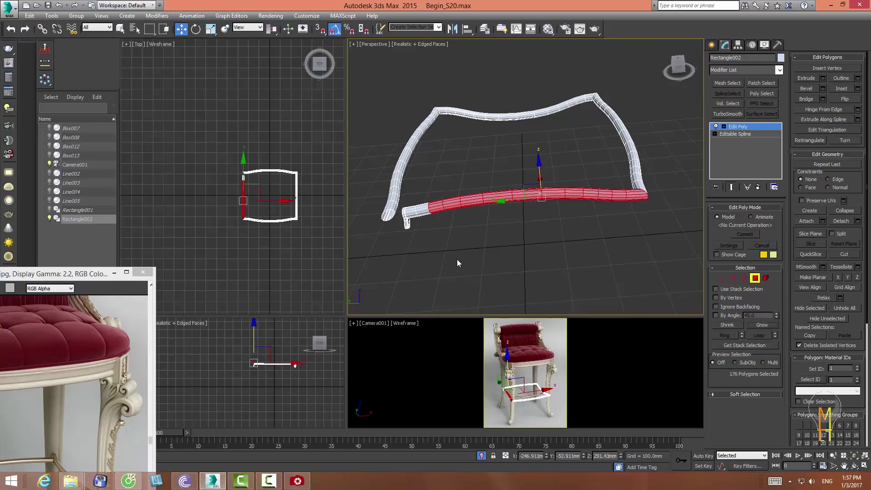
{"action": "left_click_drag", "start_coordinate": [425, 204], "coordinate": [424, 206], "text": "ctrl"}
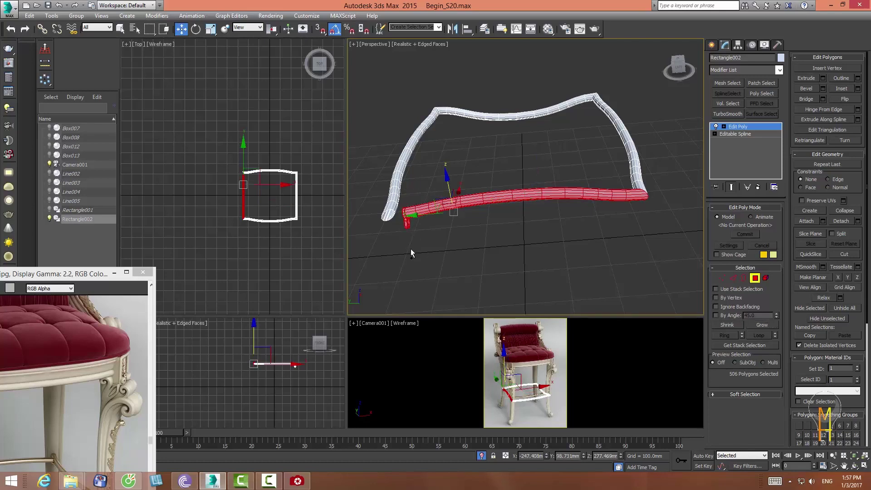
{"action": "left_click", "coordinate": [855, 467]}
{"action": "left_click_drag", "start_coordinate": [499, 195], "coordinate": [511, 196]}
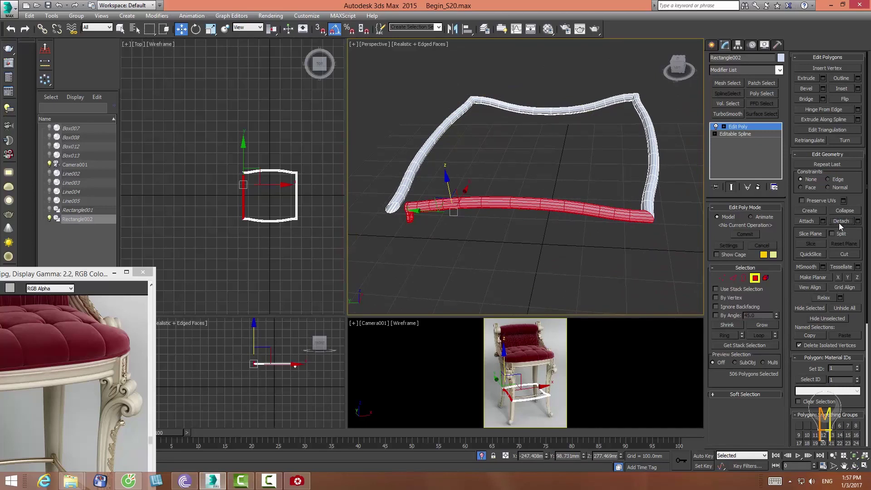
- Detach the selected front bar polygons as a new object, Object001
{"action": "left_click", "coordinate": [840, 221]}
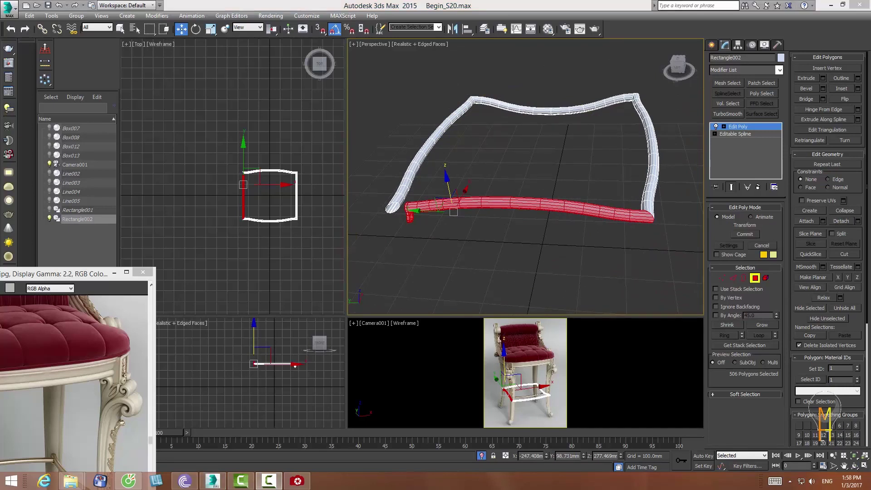
{"action": "left_click", "coordinate": [854, 222]}
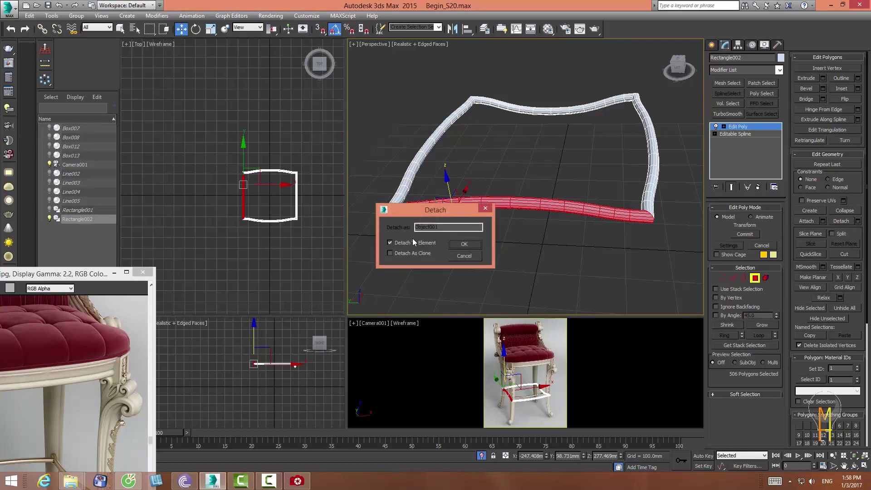
{"action": "left_click", "coordinate": [390, 242]}
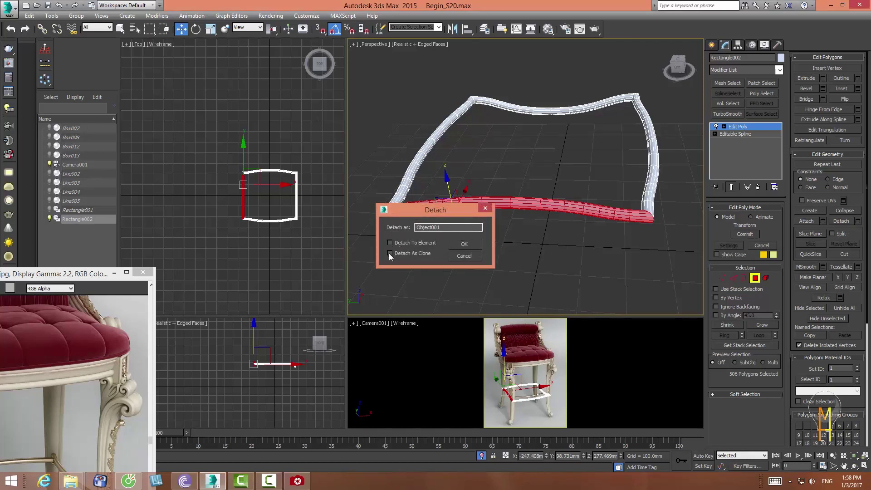
{"action": "left_click", "coordinate": [464, 244]}
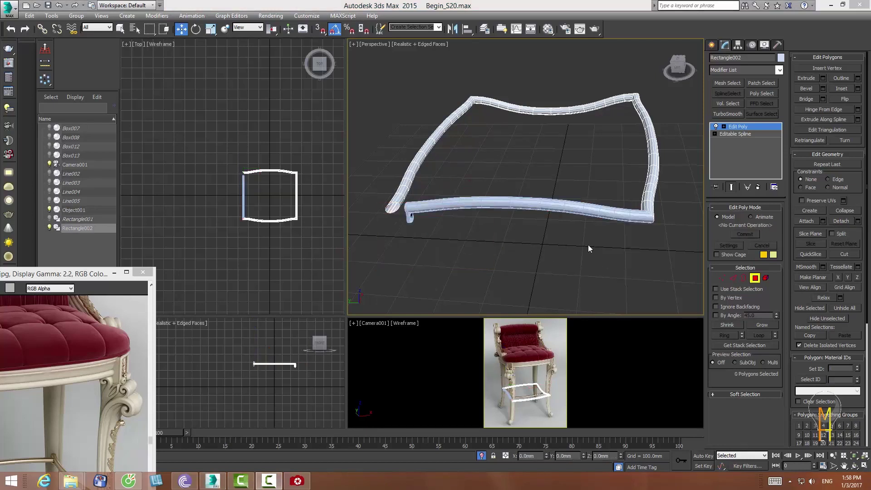
{"action": "left_click", "coordinate": [73, 209]}
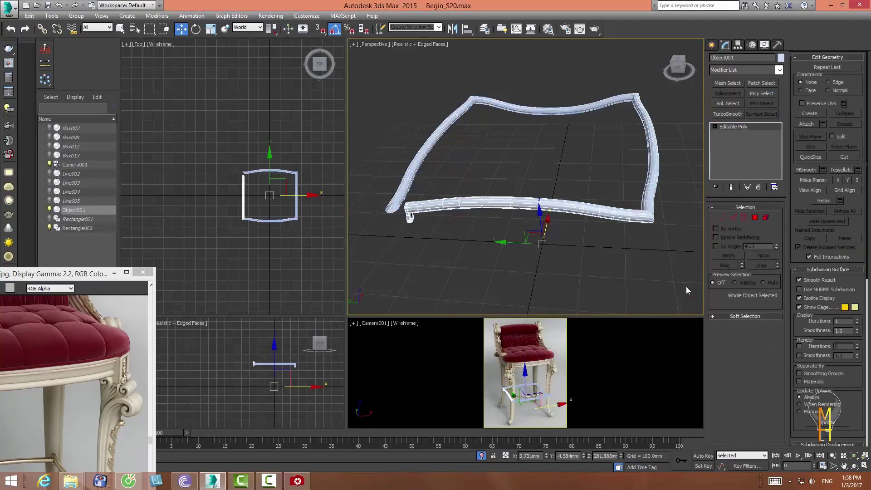
- Delete Object001's right-side and end vertices, leaving its left half
{"action": "left_click", "coordinate": [725, 219]}
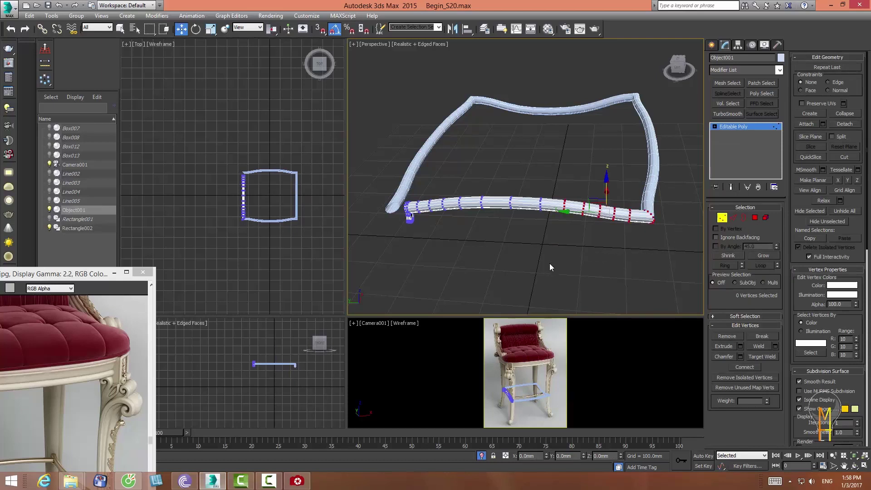
{"action": "key", "text": "Delete"}
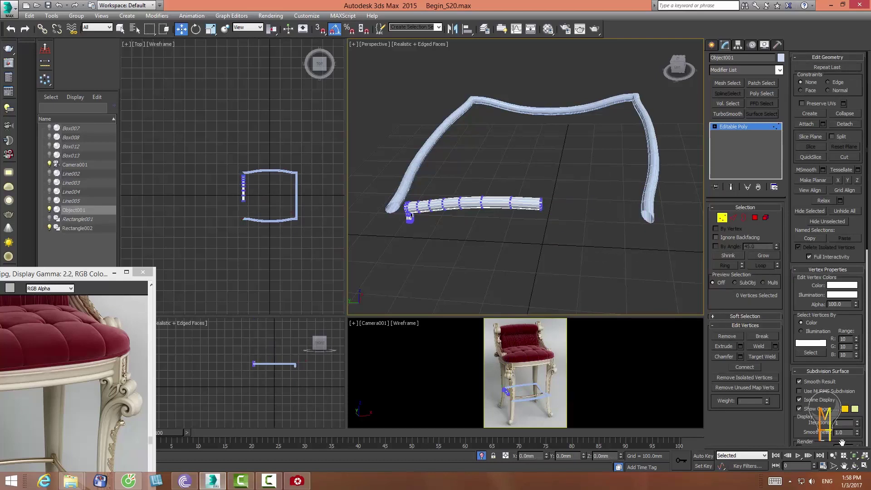
{"action": "middle_click_drag", "start_coordinate": [235, 208], "coordinate": [236, 194]}
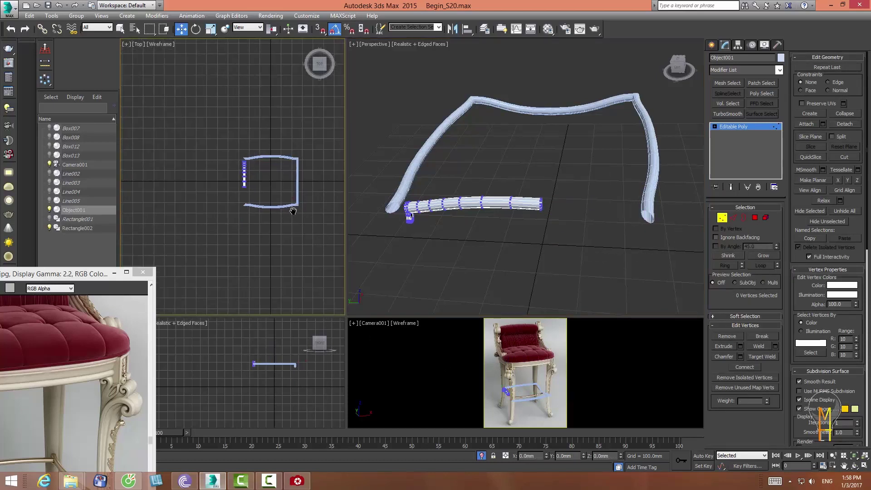
{"action": "left_click_drag", "start_coordinate": [235, 194], "coordinate": [254, 183]}
{"action": "key", "text": "Delete"}
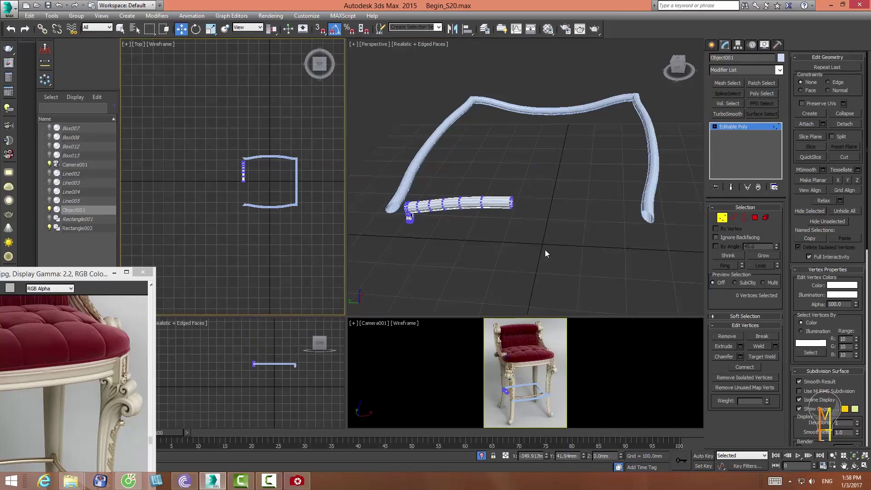
{"action": "left_click", "coordinate": [721, 218]}
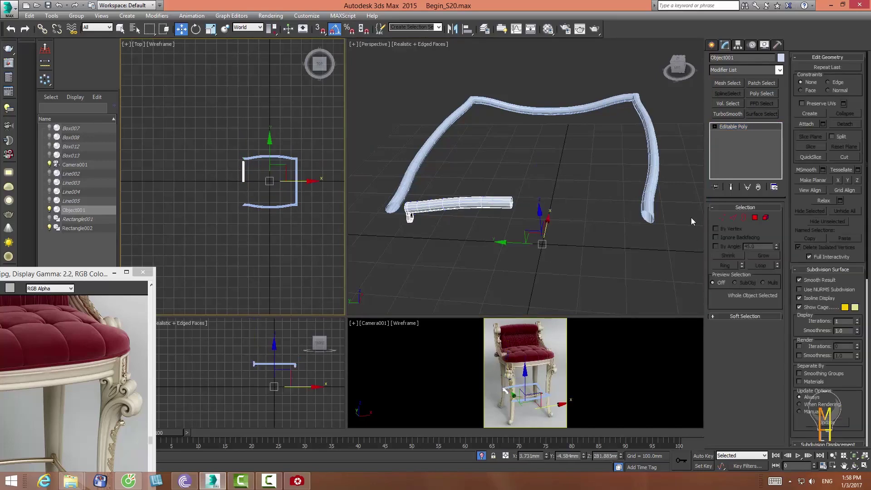
- Mirror the half bar as an Instance on Y and nudge it against the original
{"action": "left_click", "coordinate": [452, 28]}
{"action": "left_click", "coordinate": [414, 197]}
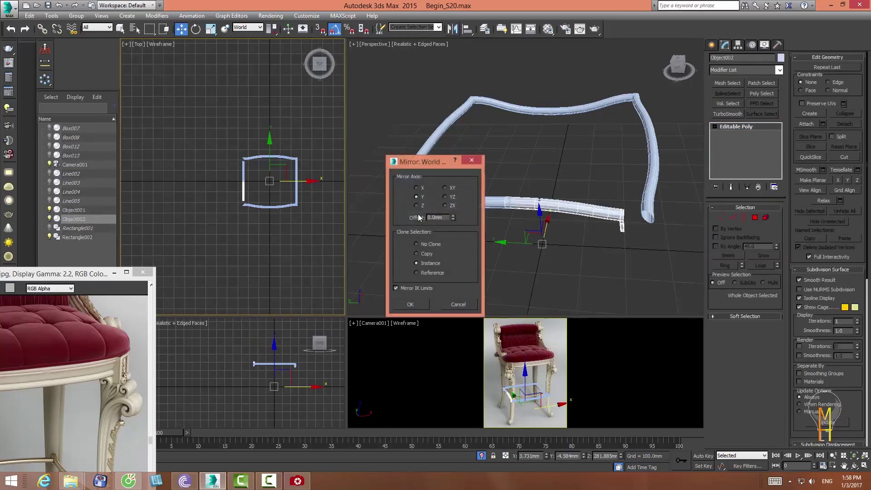
{"action": "left_click", "coordinate": [410, 304]}
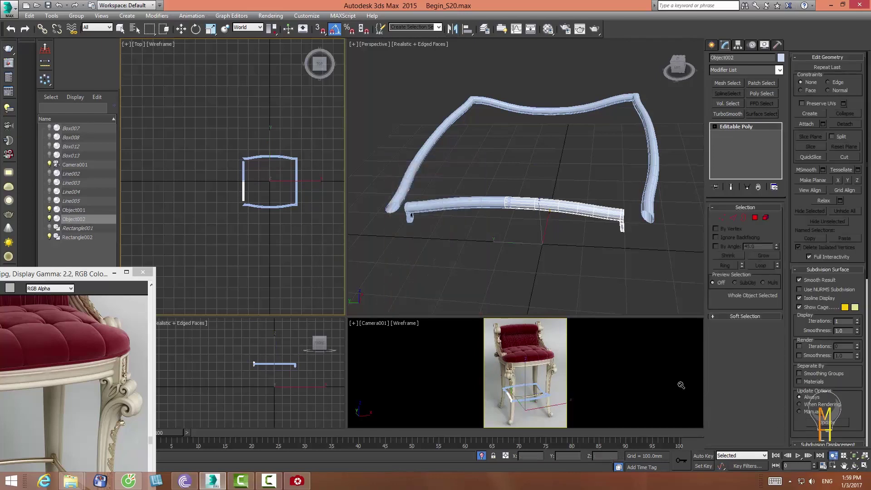
{"action": "scroll", "coordinate": [263, 181], "scroll_direction": "up", "scroll_amount": 2}
{"action": "scroll", "coordinate": [278, 156], "scroll_direction": "up", "scroll_amount": 3}
{"action": "left_click_drag", "start_coordinate": [291, 134], "coordinate": [290, 136]}
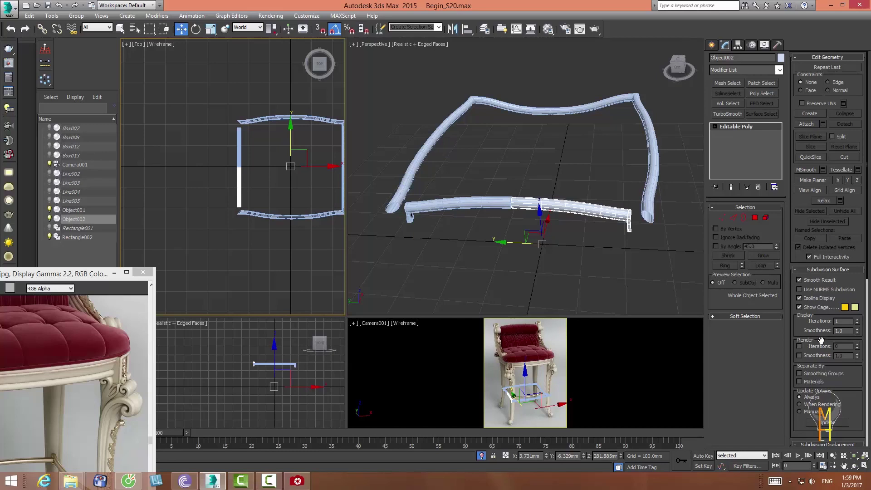
- Attach the left half into the mirrored bar
{"action": "left_click", "coordinate": [806, 126]}
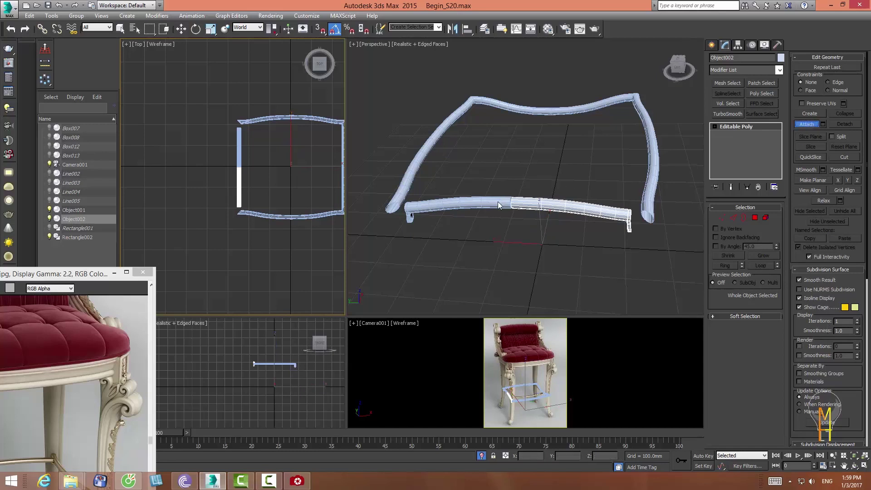
{"action": "left_click", "coordinate": [808, 128]}
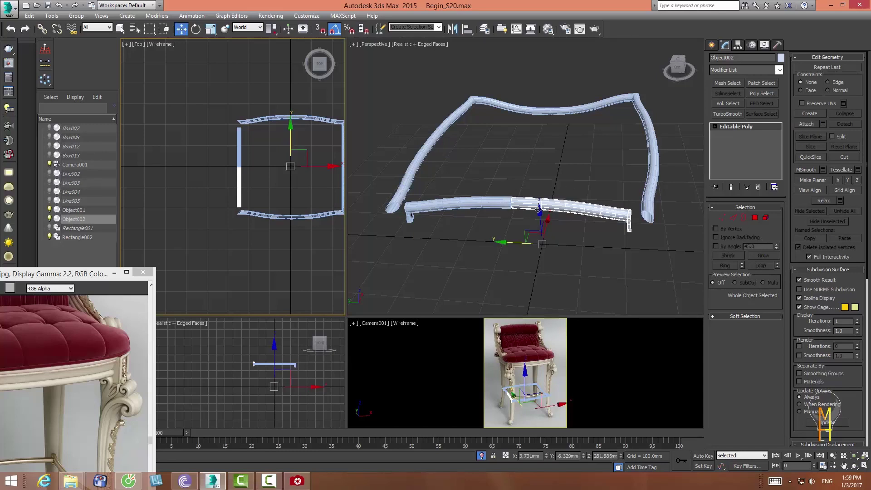
{"action": "left_click", "coordinate": [809, 126]}
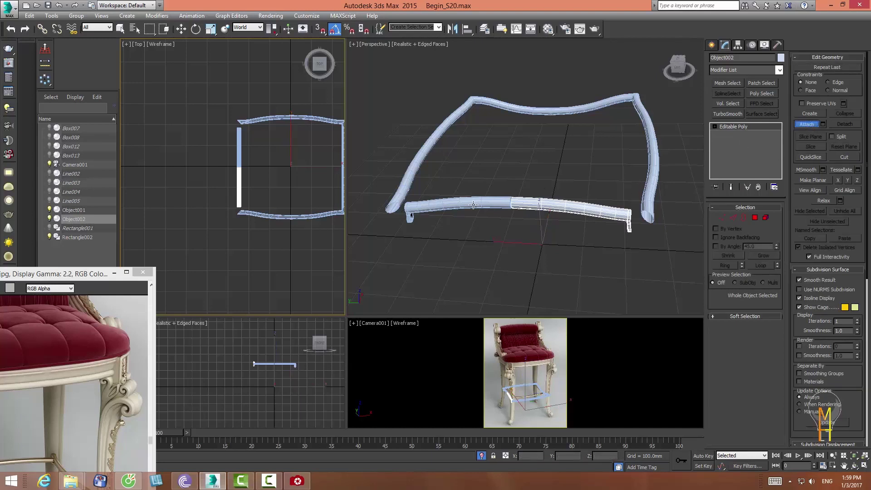
{"action": "left_click", "coordinate": [546, 210]}
- Select the centre seam vertices and weld the two halves together
{"action": "left_click", "coordinate": [723, 219]}
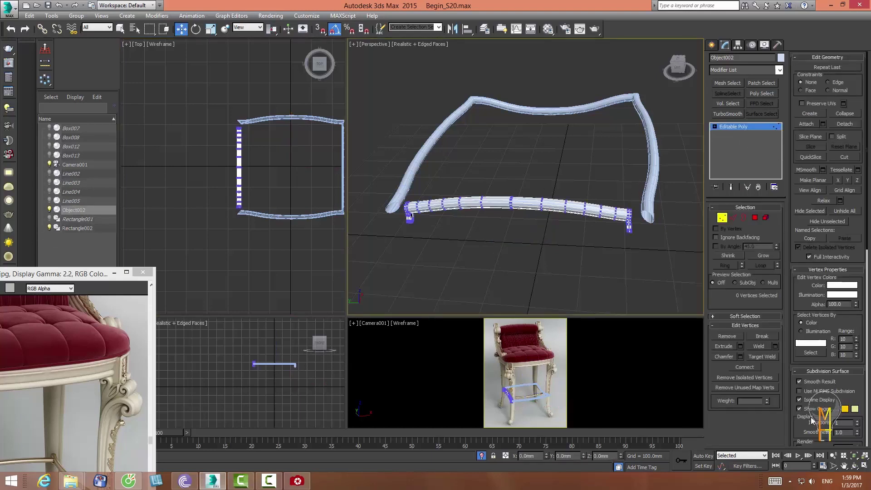
{"action": "left_click", "coordinate": [832, 466]}
{"action": "left_click_drag", "start_coordinate": [233, 173], "coordinate": [255, 145]}
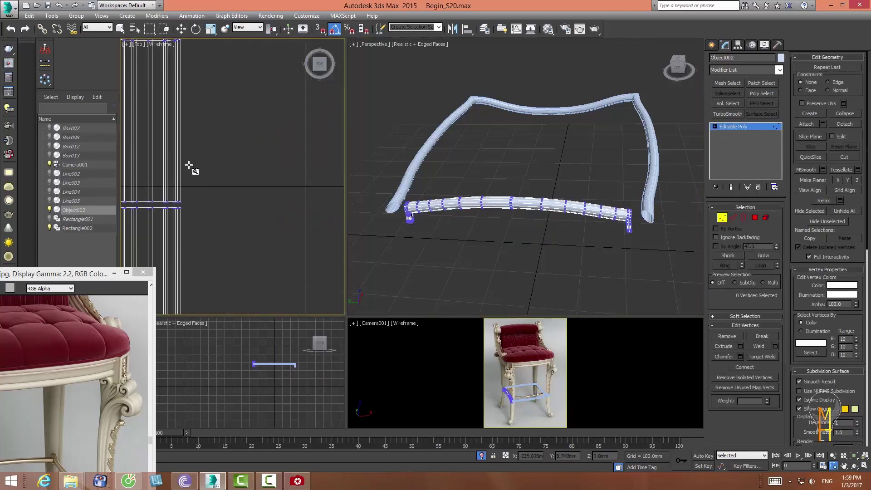
{"action": "key", "text": "w"}
{"action": "mouse_move", "coordinate": [189, 164]}
{"action": "middle_mouse_down"}
{"action": "mouse_move", "coordinate": [241, 165]}
{"action": "mouse_move", "coordinate": [261, 145]}
{"action": "middle_mouse_up"}
{"action": "left_click_drag", "start_coordinate": [173, 175], "coordinate": [302, 205]}
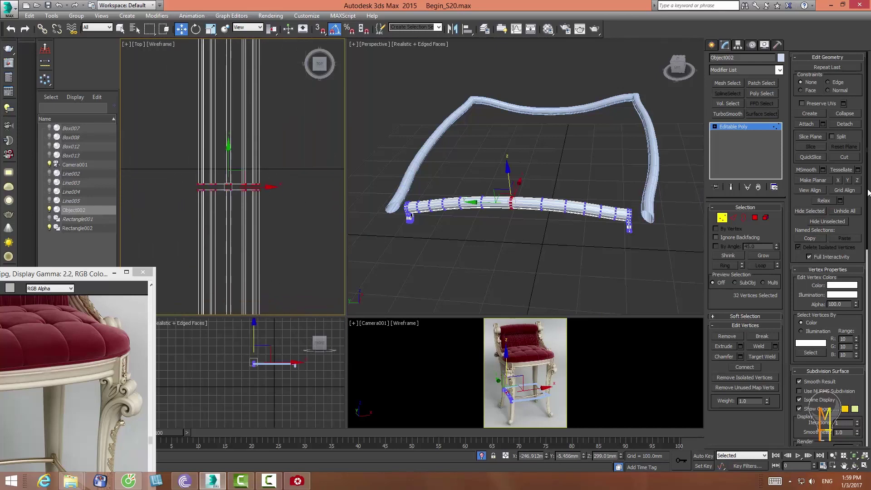
{"action": "left_click", "coordinate": [857, 180]}
{"action": "key", "text": "ctrl+z"}
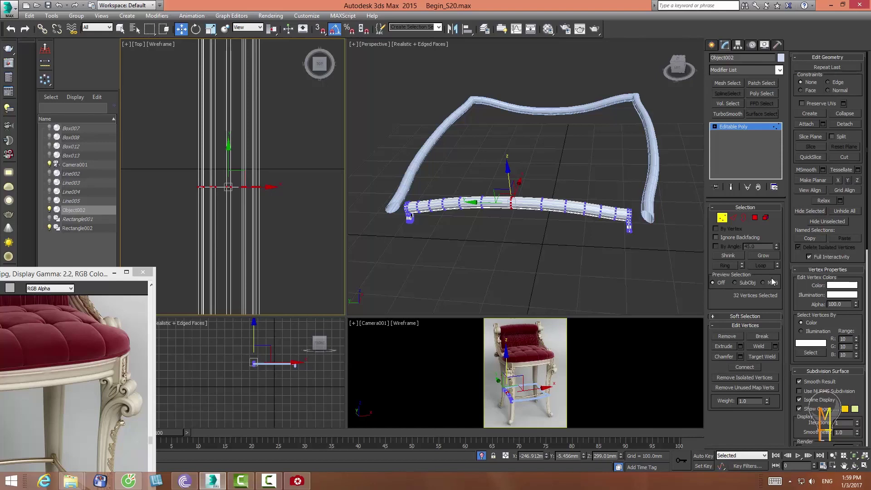
{"action": "left_click", "coordinate": [762, 346]}
{"action": "left_click", "coordinate": [722, 218]}
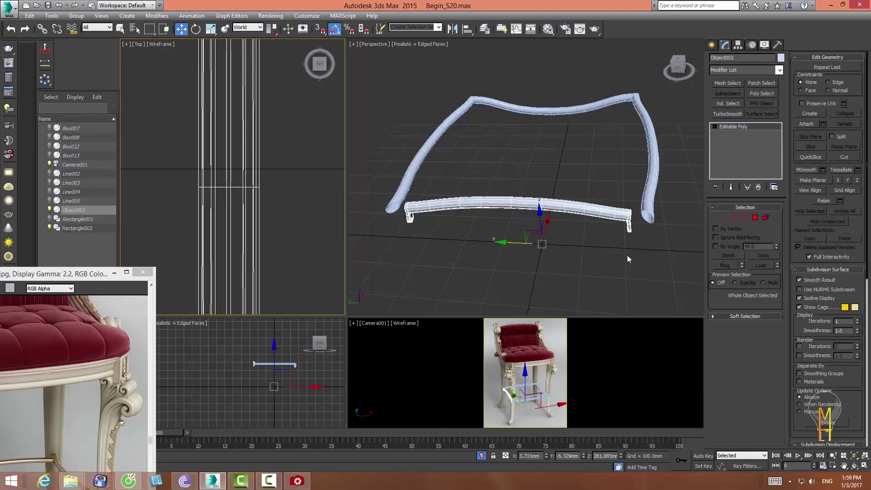
- Bring the whole stool back into view and delete the upper rail piece
{"action": "left_click", "coordinate": [481, 455]}
{"action": "left_click", "coordinate": [853, 466]}
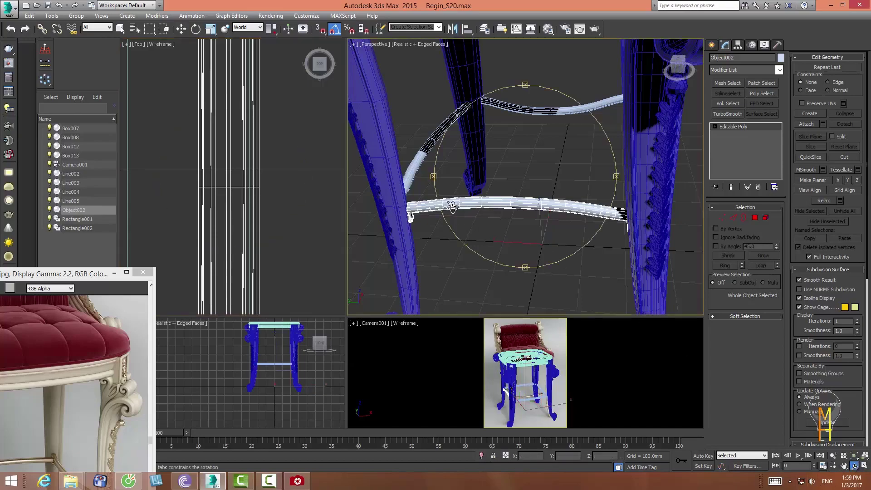
{"action": "mouse_move", "coordinate": [521, 190]}
{"action": "left_mouse_down"}
{"action": "mouse_move", "coordinate": [568, 195]}
{"action": "mouse_move", "coordinate": [443, 200]}
{"action": "mouse_move", "coordinate": [512, 227]}
{"action": "left_mouse_up"}
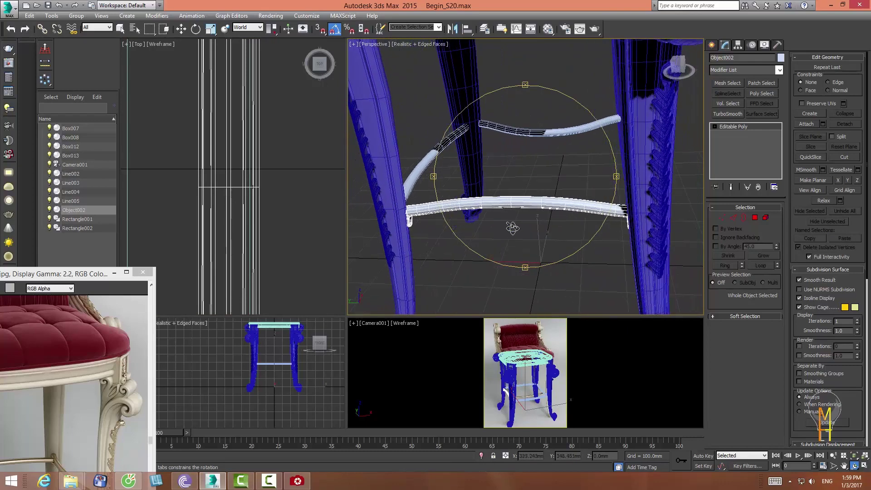
{"action": "left_click", "coordinate": [832, 456]}
{"action": "left_click_drag", "start_coordinate": [272, 158], "coordinate": [274, 163]}
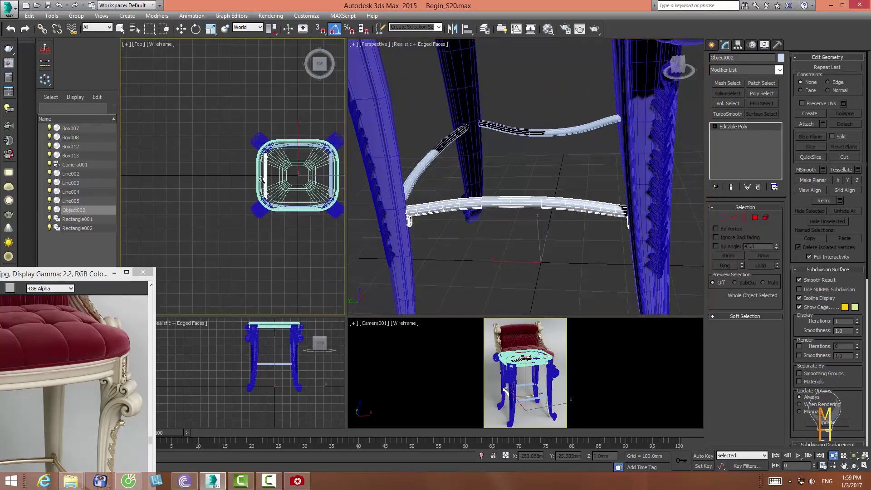
{"action": "key", "text": "z"}
{"action": "key", "text": "w"}
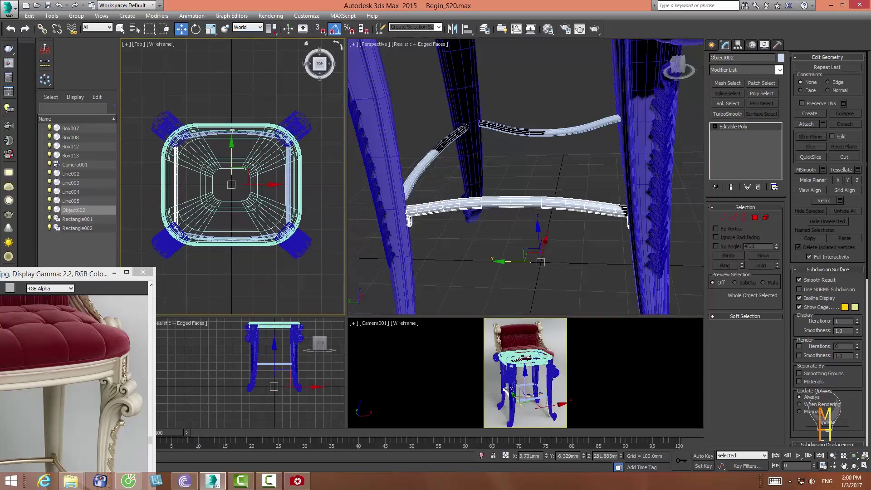
{"action": "left_click", "coordinate": [555, 134]}
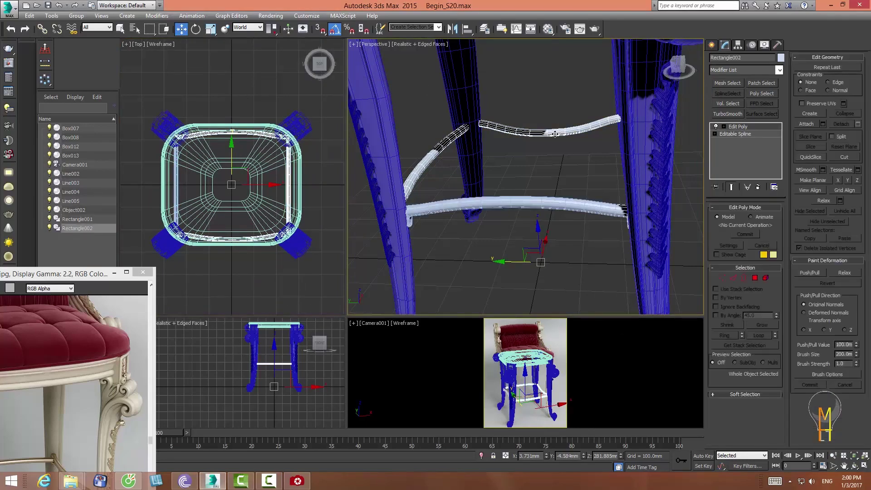
{"action": "key", "text": "Delete"}
- Mirror the lower front bar across the X axis as an instance
{"action": "left_click", "coordinate": [511, 204]}
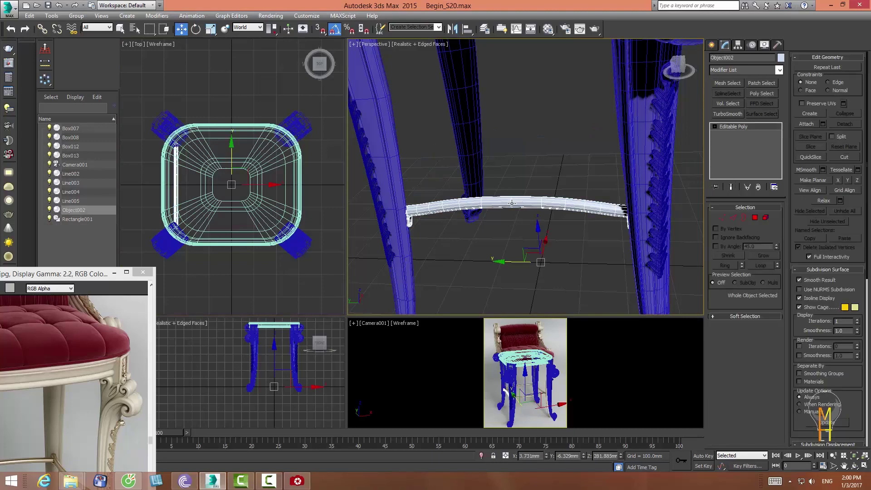
{"action": "left_click", "coordinate": [452, 29]}
{"action": "left_click", "coordinate": [417, 187]}
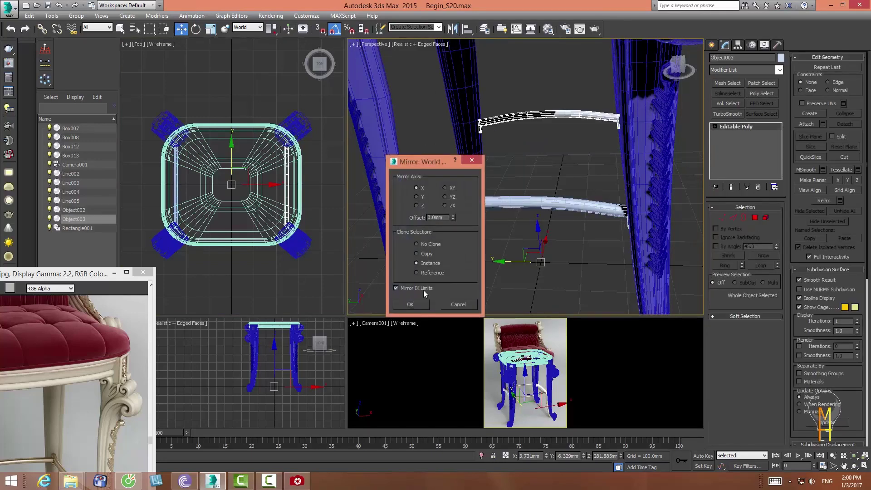
{"action": "left_click", "coordinate": [411, 304]}
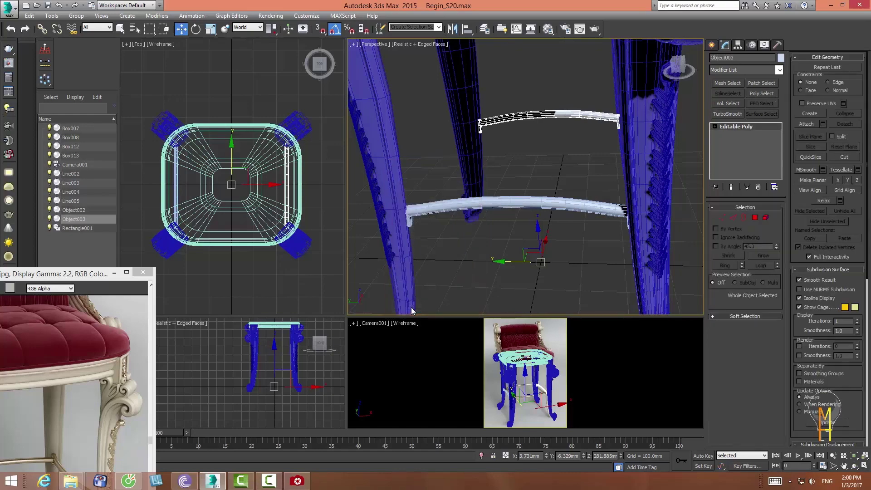
- Orbit the perspective view to inspect the legs and both footrest bars
{"action": "left_click", "coordinate": [854, 465]}
{"action": "mouse_move", "coordinate": [408, 281]}
{"action": "left_mouse_down"}
{"action": "mouse_move", "coordinate": [405, 205]}
{"action": "mouse_move", "coordinate": [331, 188]}
{"action": "left_mouse_up"}
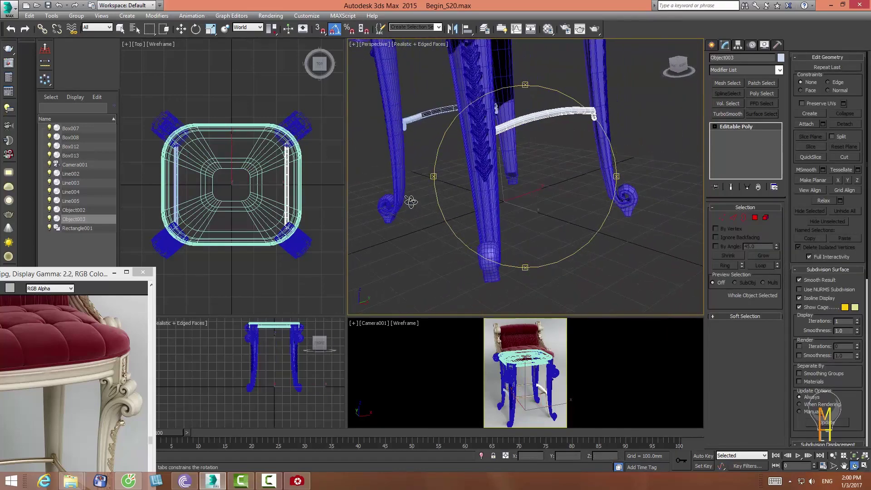
{"action": "left_click_drag", "start_coordinate": [423, 204], "coordinate": [424, 207]}
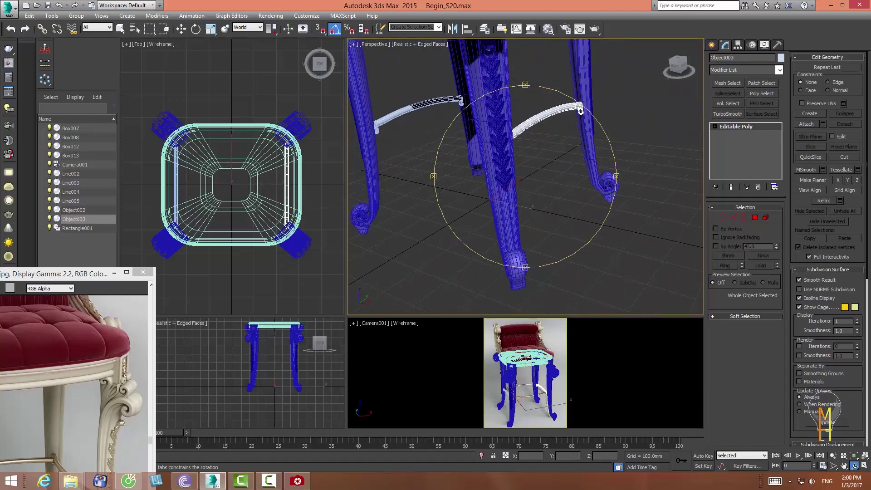
{"action": "key", "text": "e"}
{"action": "middle_click_drag", "start_coordinate": [265, 183], "coordinate": [272, 170]}
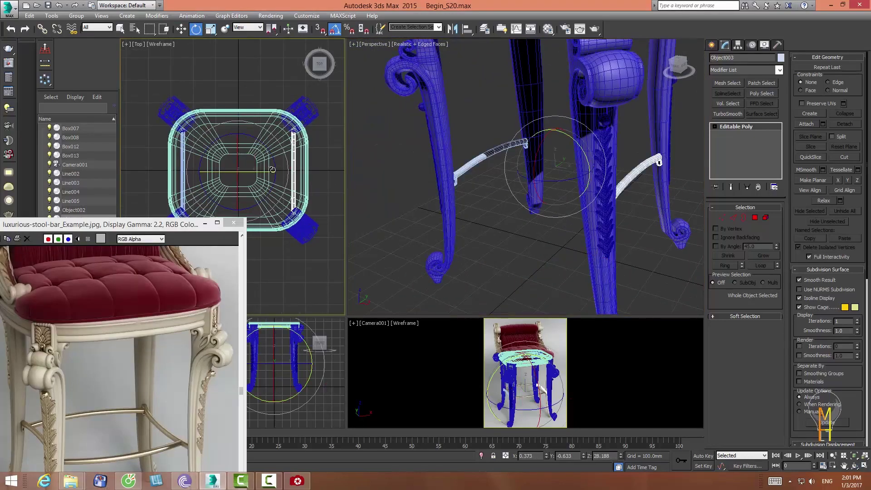
- Shift-rotate the bar 90° into instance Object004 and move its element along -Y
{"action": "left_click_drag", "start_coordinate": [272, 170], "coordinate": [259, 120]}
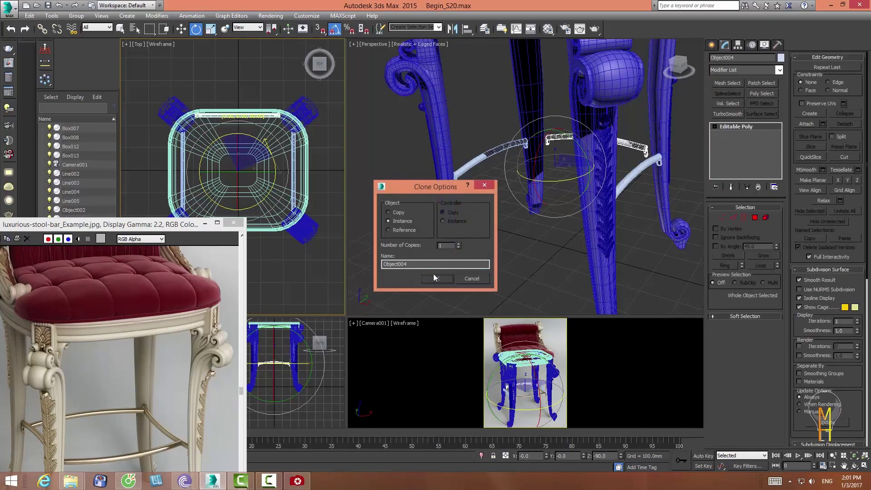
{"action": "left_click", "coordinate": [435, 276]}
{"action": "middle_click_drag", "start_coordinate": [559, 181], "coordinate": [461, 158], "text": "alt"}
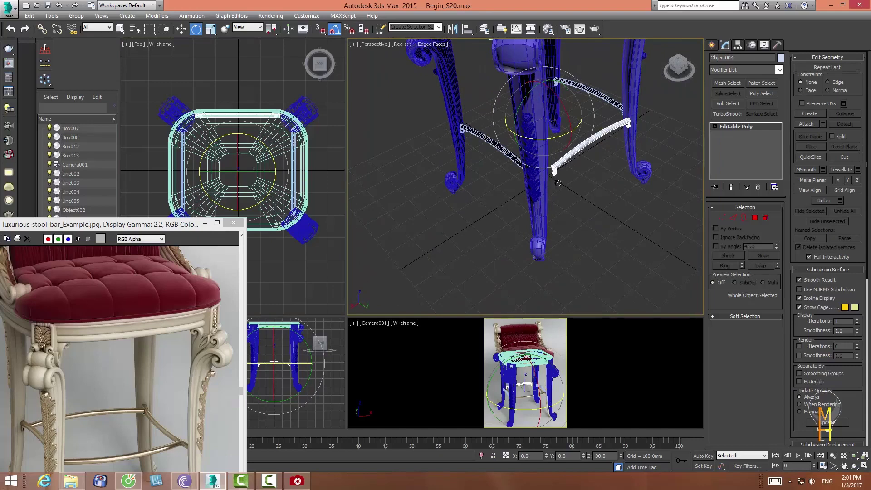
{"action": "left_click", "coordinate": [754, 218]}
{"action": "left_click_drag", "start_coordinate": [657, 99], "coordinate": [539, 214]}
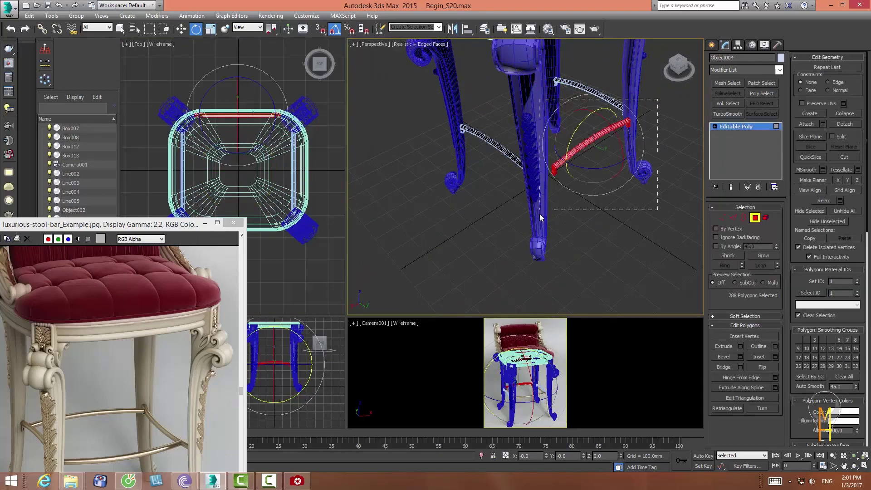
{"action": "left_click", "coordinate": [181, 28]}
{"action": "middle_click_drag", "start_coordinate": [254, 84], "coordinate": [251, 105]}
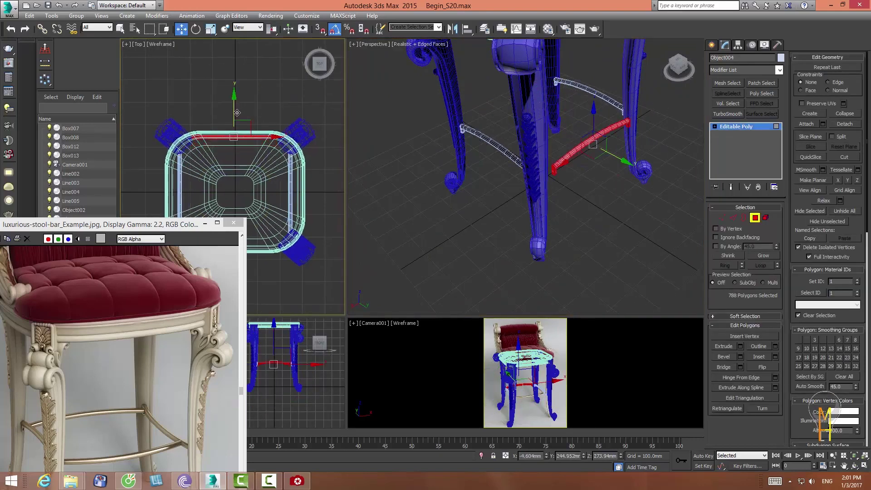
{"action": "left_click", "coordinate": [765, 217]}
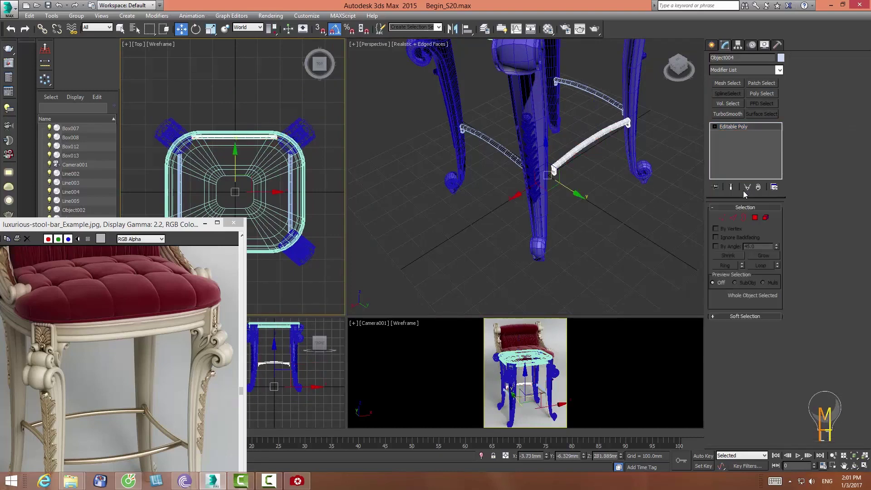
- Shift the third bar along Y, scale it to 115% on X and rotate it -95° on X
{"action": "middle_click_drag", "start_coordinate": [233, 99], "coordinate": [241, 88]}
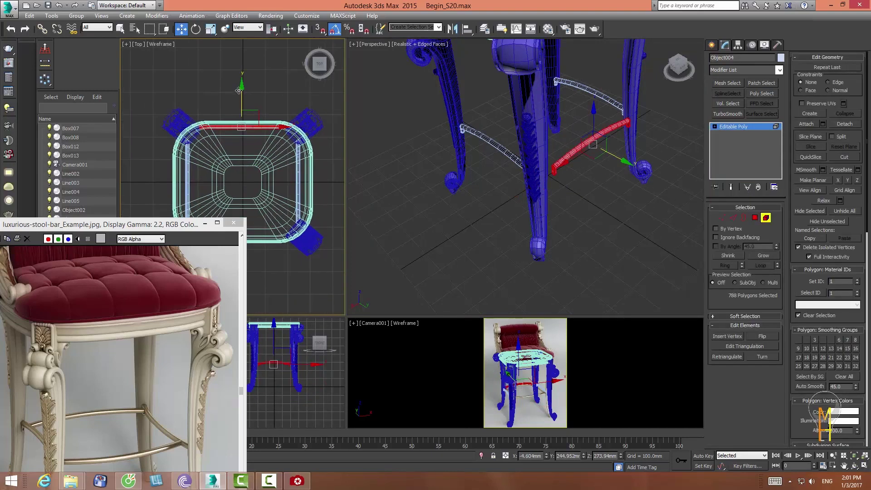
{"action": "left_click_drag", "start_coordinate": [241, 88], "coordinate": [242, 96]}
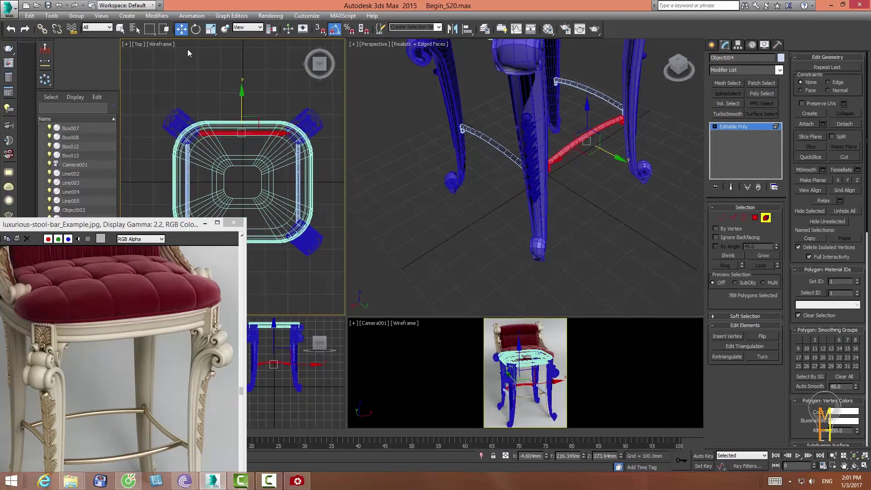
{"action": "left_click", "coordinate": [211, 28]}
{"action": "left_click_drag", "start_coordinate": [284, 131], "coordinate": [287, 130]}
{"action": "middle_click_drag", "start_coordinate": [522, 172], "coordinate": [344, 89], "text": "alt"}
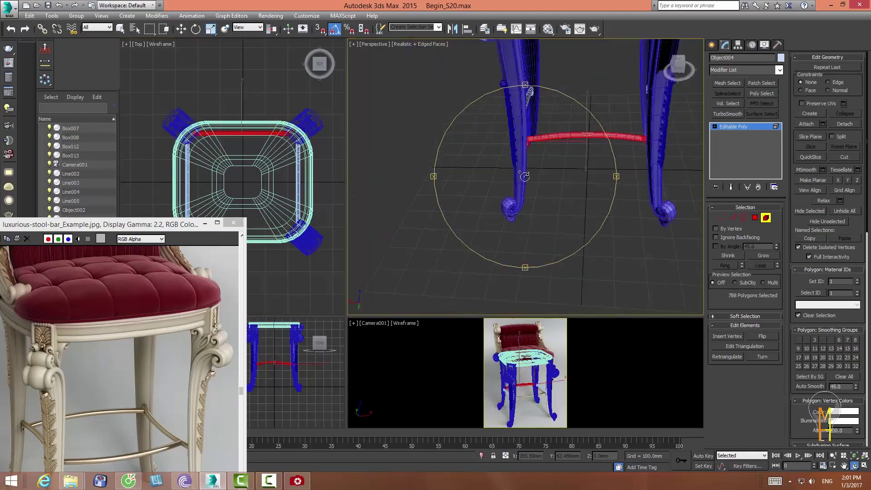
{"action": "left_click", "coordinate": [184, 29]}
{"action": "left_click", "coordinate": [195, 30]}
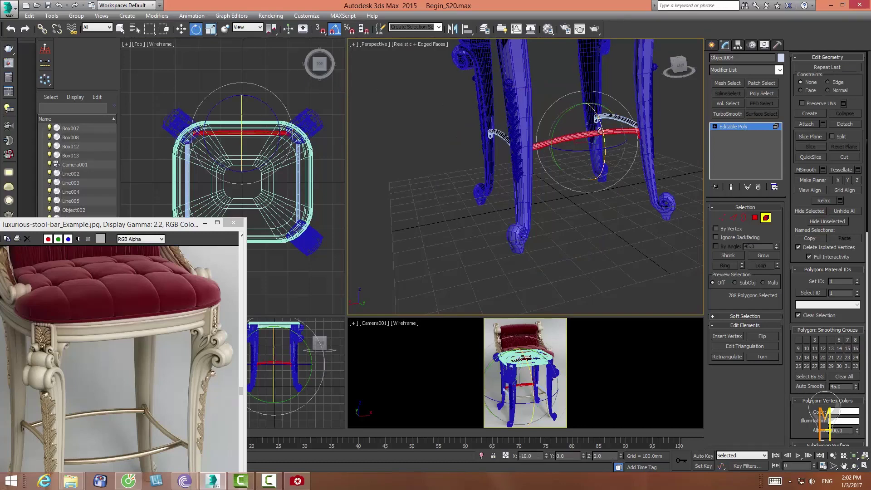
{"action": "left_click_drag", "start_coordinate": [609, 160], "coordinate": [610, 164]}
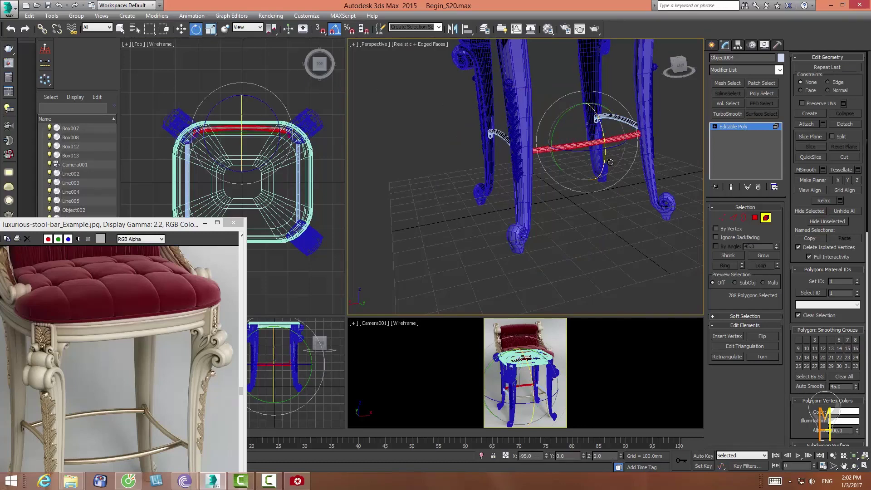
- Move the third bar so it meets the legs and shorten it to 92% on X
{"action": "left_click", "coordinate": [851, 469]}
{"action": "left_click_drag", "start_coordinate": [626, 227], "coordinate": [639, 212]}
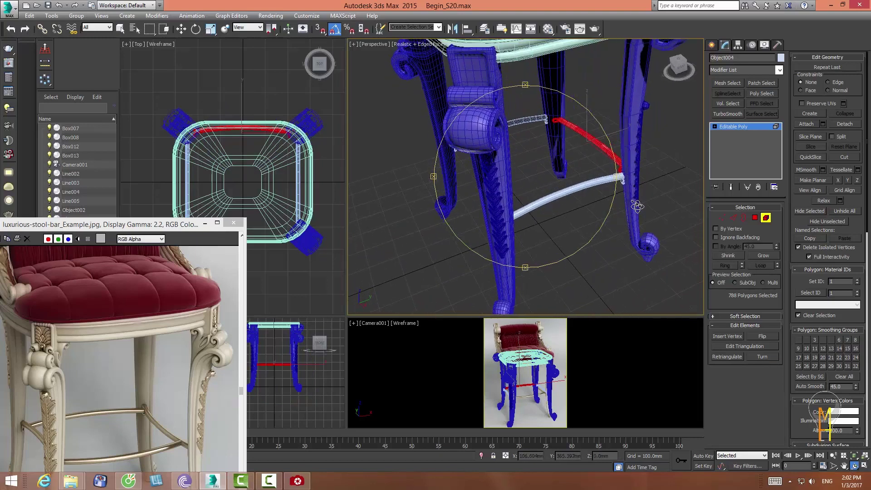
{"action": "right_click", "coordinate": [639, 212]}
{"action": "key", "text": "w"}
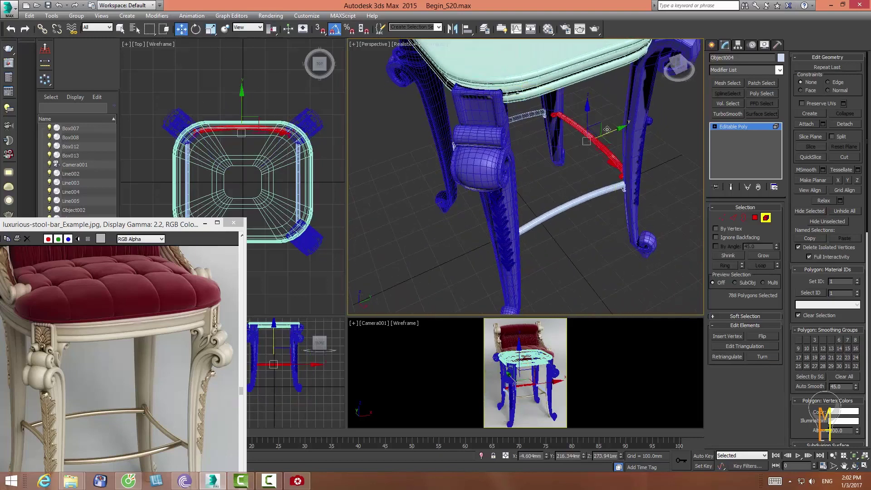
{"action": "left_click_drag", "start_coordinate": [607, 129], "coordinate": [619, 129]}
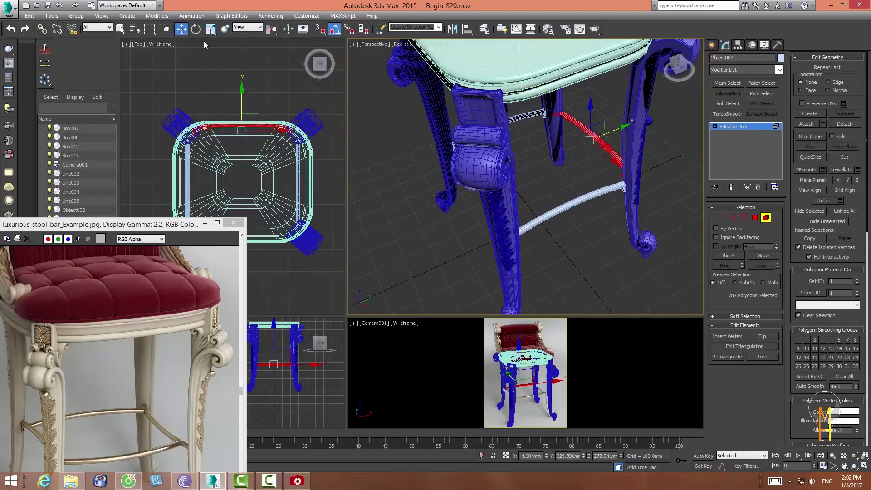
{"action": "key", "text": "r"}
{"action": "middle_click_drag", "start_coordinate": [281, 130], "coordinate": [284, 122]}
{"action": "left_click_drag", "start_coordinate": [283, 123], "coordinate": [283, 124]}
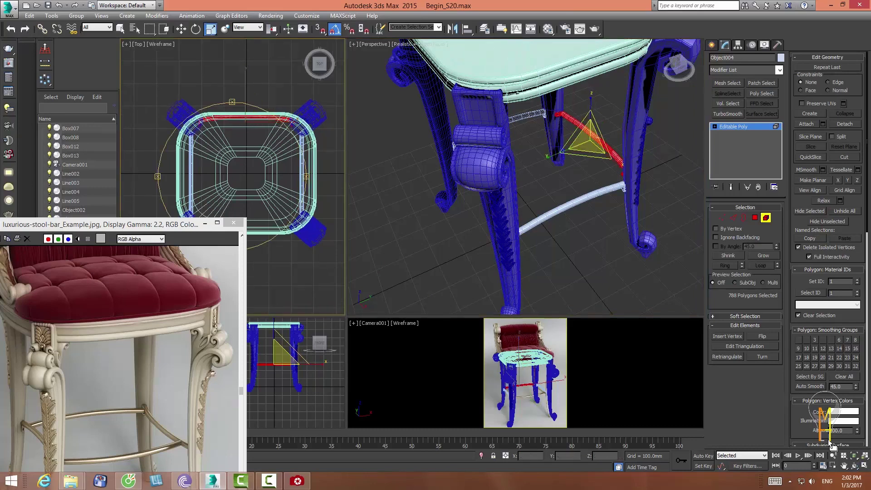
- Mirror Object004 as an instance to create the fourth footrest bar
{"action": "left_click", "coordinate": [765, 218]}
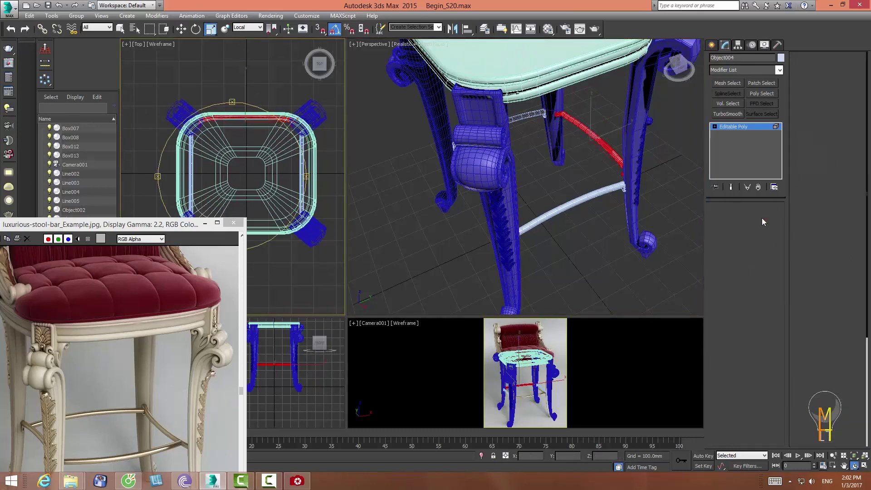
{"action": "left_click", "coordinate": [453, 29]}
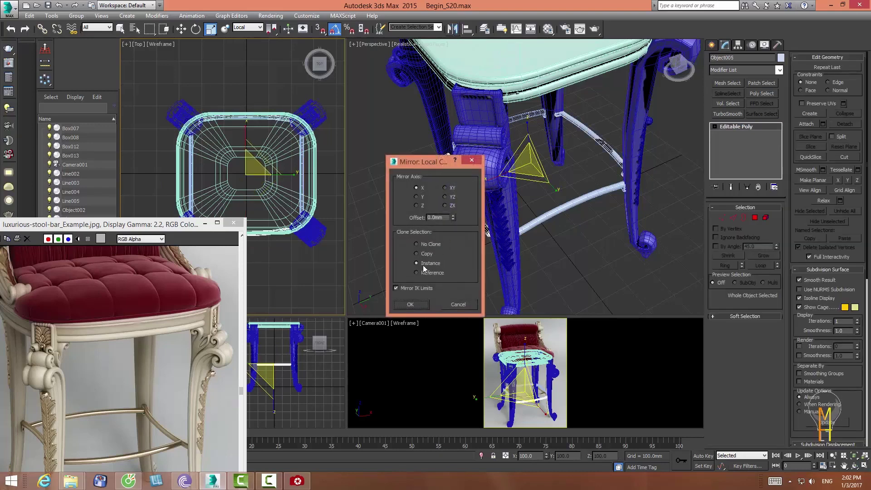
{"action": "left_click", "coordinate": [411, 305]}
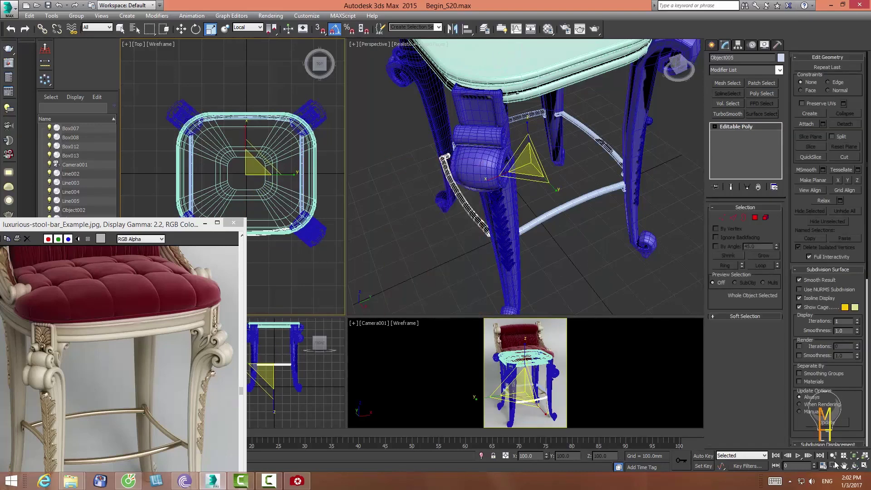
{"action": "left_click", "coordinate": [854, 465]}
{"action": "mouse_move", "coordinate": [589, 214]}
{"action": "left_mouse_down"}
{"action": "mouse_move", "coordinate": [570, 202]}
{"action": "mouse_move", "coordinate": [578, 213]}
{"action": "left_mouse_up"}
- Select the new lower bar element and lengthen it to 107% along X
{"action": "key", "text": "Escape"}
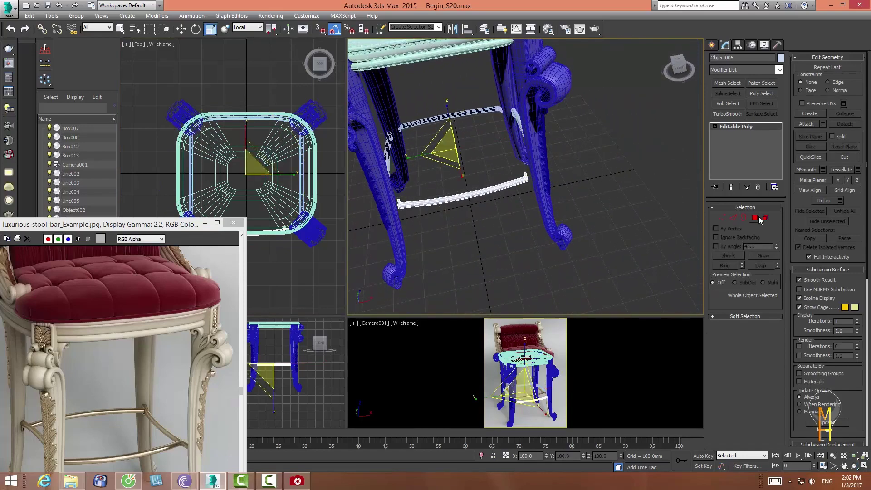
{"action": "left_click", "coordinate": [764, 218]}
{"action": "left_click", "coordinate": [472, 196]}
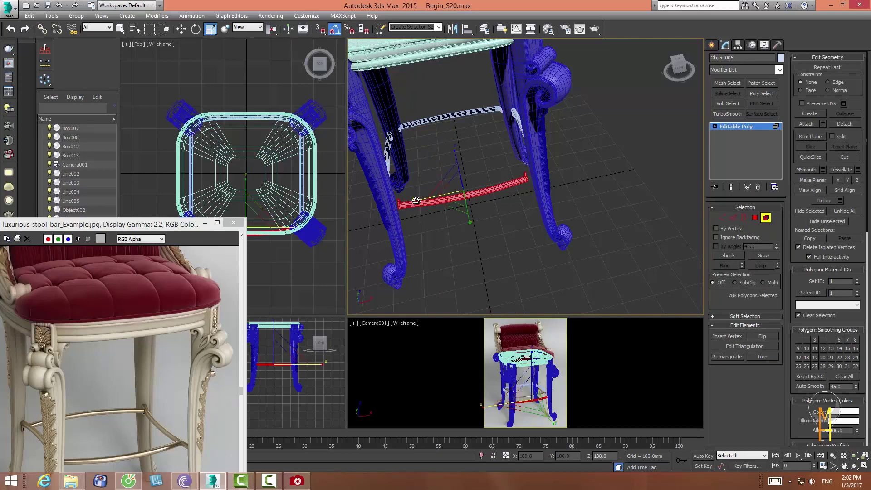
{"action": "left_click", "coordinate": [765, 218]}
{"action": "key", "text": "5"}
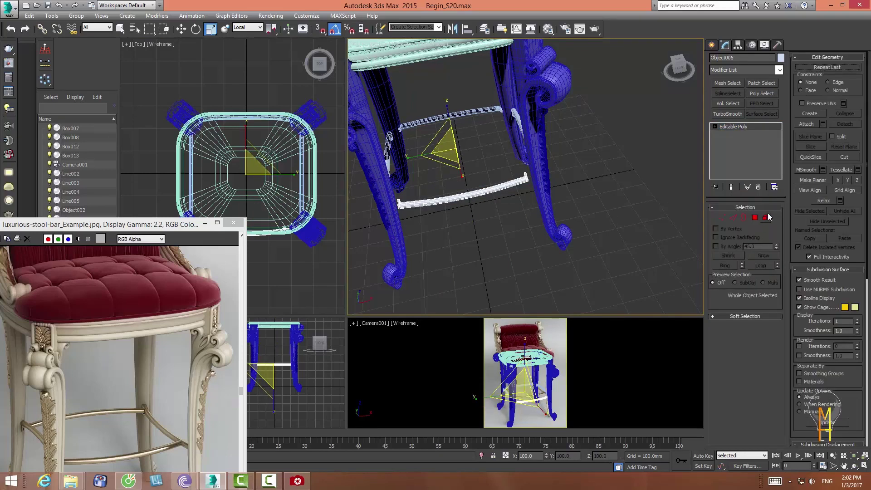
{"action": "left_click", "coordinate": [416, 200]}
{"action": "left_click_drag", "start_coordinate": [416, 200], "coordinate": [411, 202]}
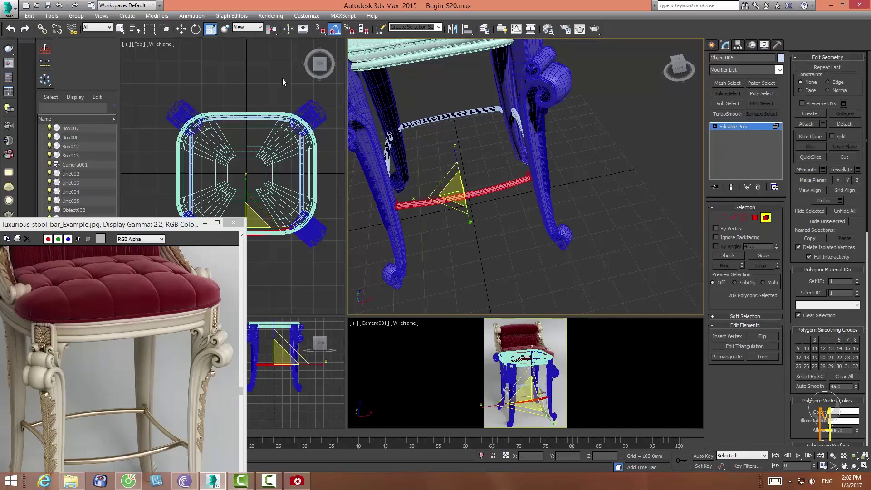
{"action": "left_click", "coordinate": [182, 29]}
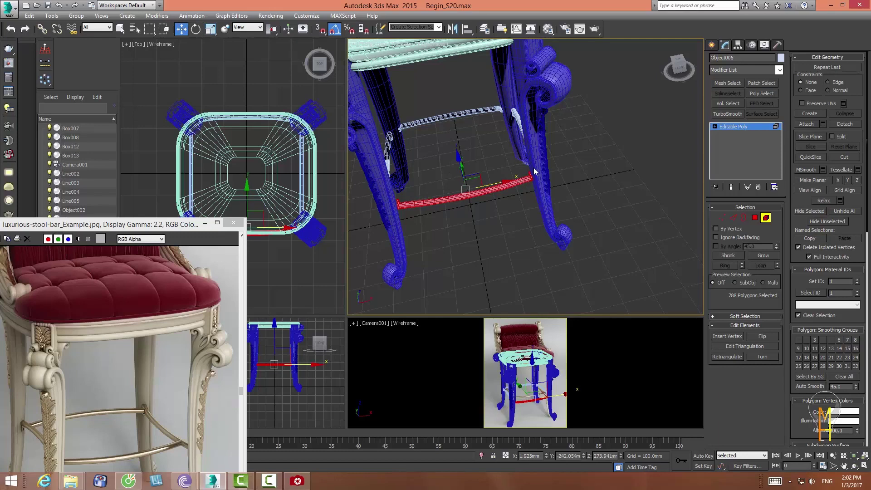
{"action": "left_click", "coordinate": [225, 28]}
- Move the red footrest rail about 11 mm along Y
{"action": "left_click", "coordinate": [210, 29]}
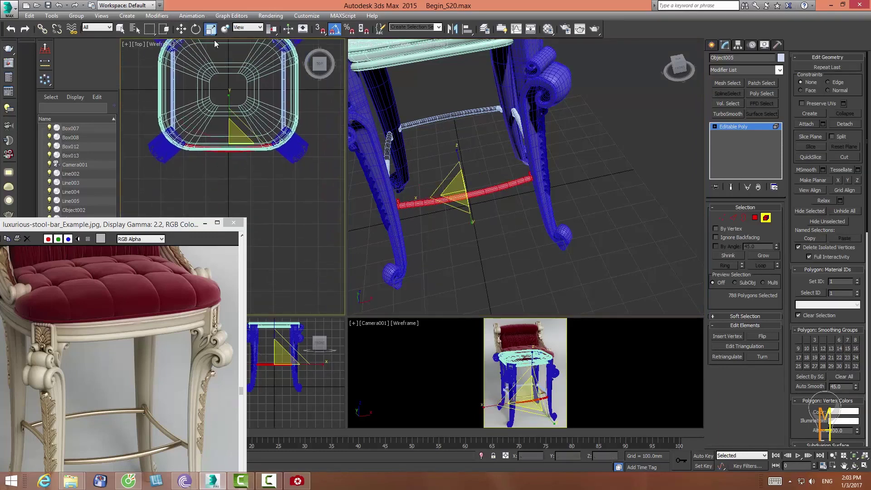
{"action": "scroll", "coordinate": [238, 136], "scroll_direction": "up", "scroll_amount": 2}
{"action": "scroll", "coordinate": [238, 136], "scroll_direction": "up", "scroll_amount": 2}
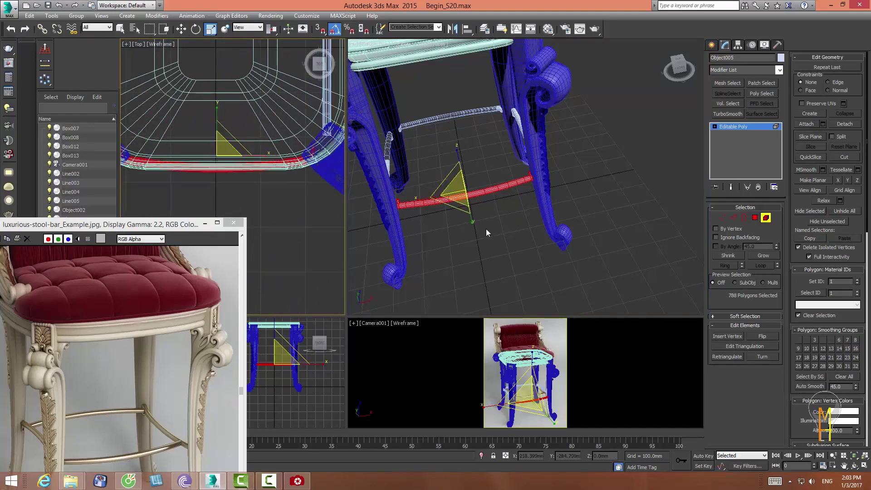
{"action": "left_click", "coordinate": [854, 465]}
{"action": "mouse_move", "coordinate": [488, 221]}
{"action": "left_mouse_down"}
{"action": "mouse_move", "coordinate": [320, 192]}
{"action": "mouse_move", "coordinate": [512, 169]}
{"action": "mouse_move", "coordinate": [490, 209]}
{"action": "left_mouse_up"}
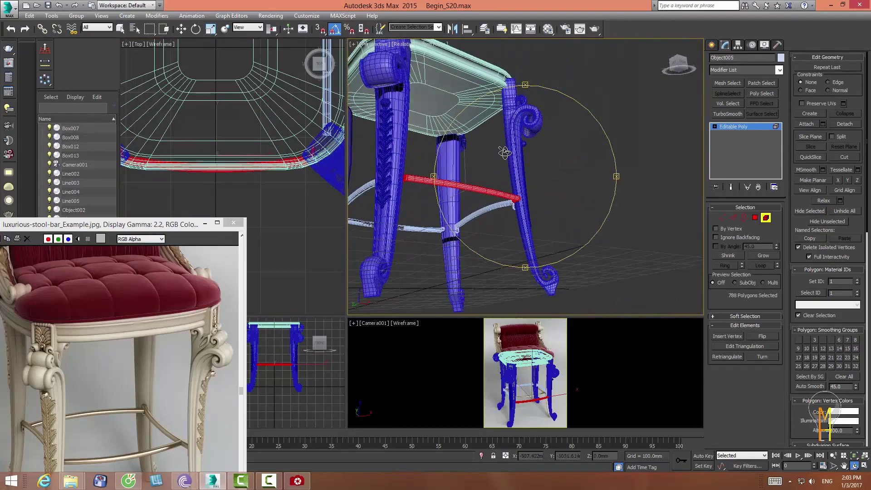
{"action": "right_click", "coordinate": [490, 209]}
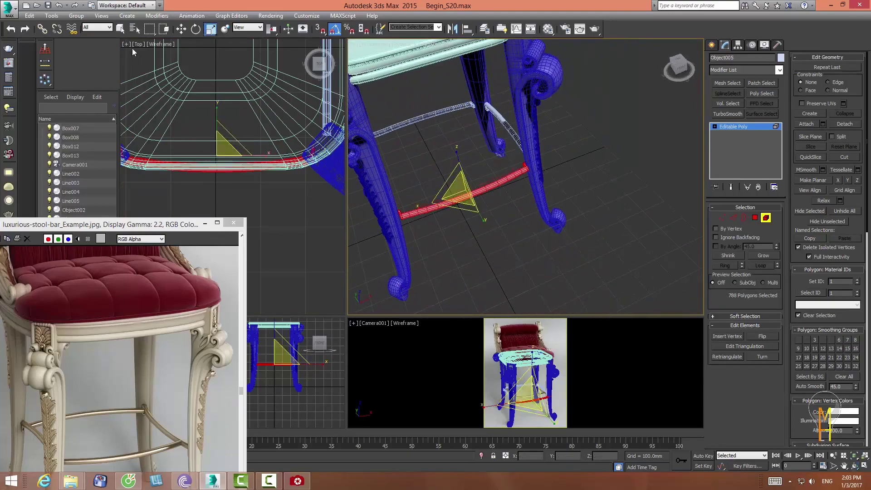
{"action": "left_click", "coordinate": [180, 30]}
{"action": "left_click_drag", "start_coordinate": [232, 122], "coordinate": [233, 112]}
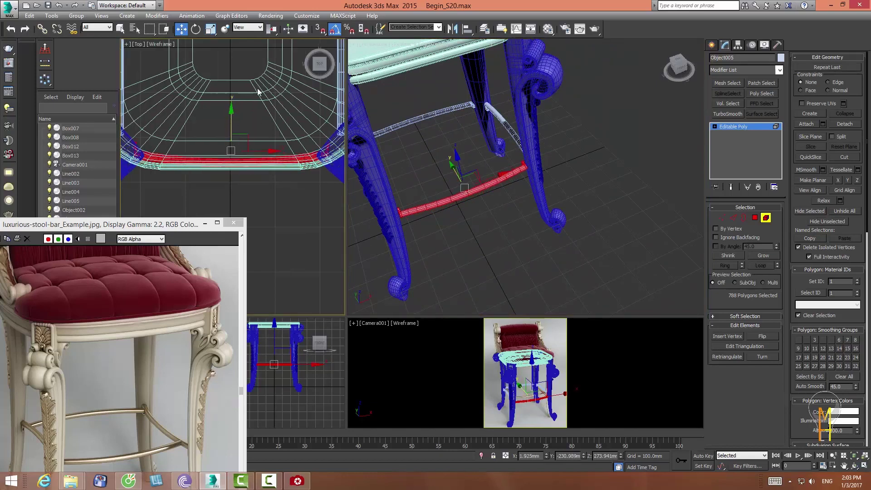
- Check the rail's exact scale values, deselect it and exit Element mode
{"action": "left_click", "coordinate": [213, 31]}
{"action": "middle_click_drag", "start_coordinate": [267, 110], "coordinate": [276, 94]}
{"action": "right_click", "coordinate": [212, 31]}
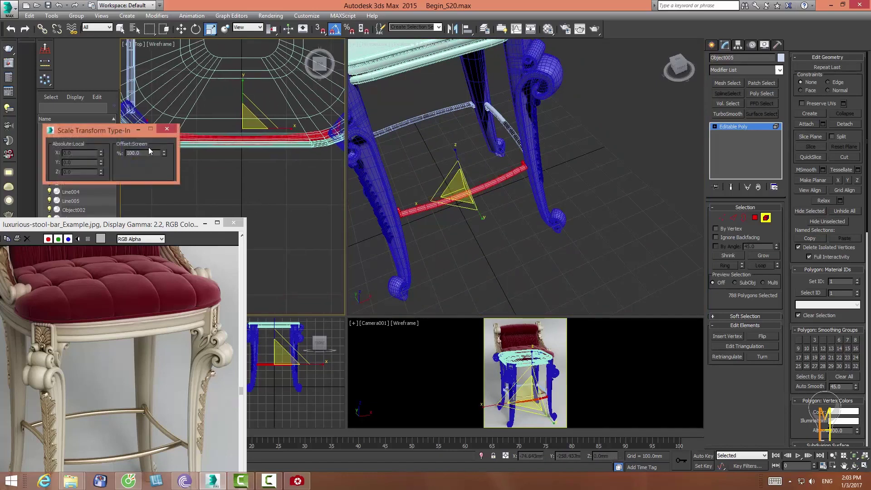
{"action": "left_click", "coordinate": [169, 130]}
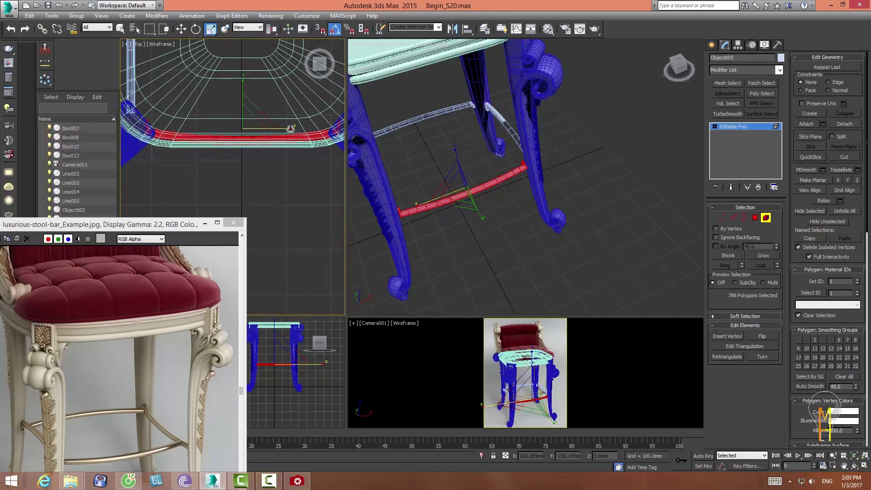
{"action": "left_click", "coordinate": [284, 149]}
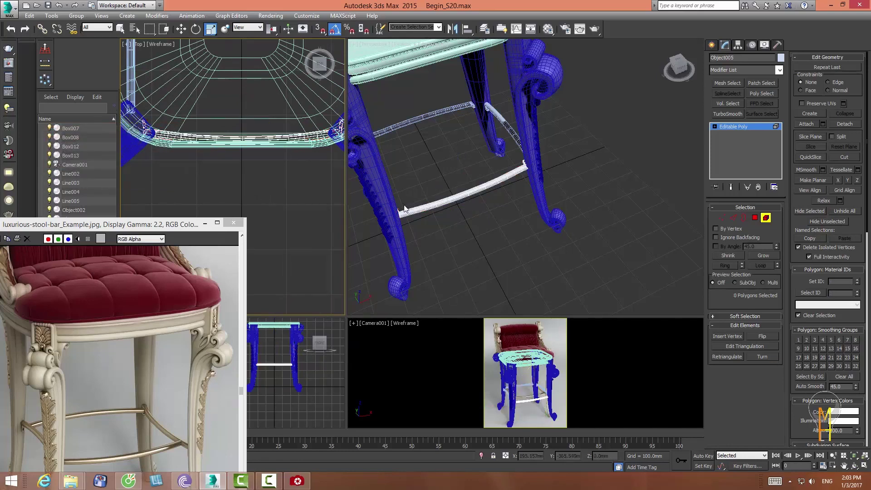
{"action": "scroll", "coordinate": [626, 226], "scroll_direction": "down", "scroll_amount": 3}
{"action": "scroll", "coordinate": [626, 226], "scroll_direction": "down", "scroll_amount": 2}
{"action": "middle_click_drag", "start_coordinate": [635, 141], "coordinate": [663, 171], "text": "alt"}
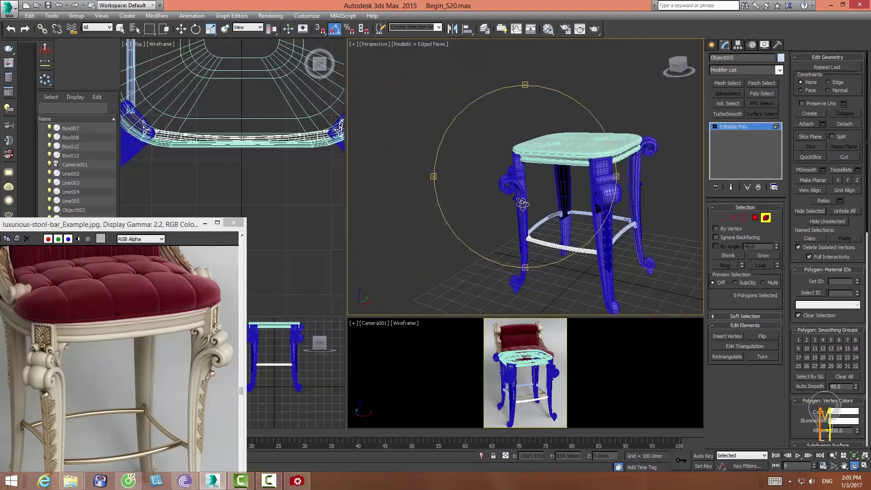
{"action": "left_click", "coordinate": [766, 218]}
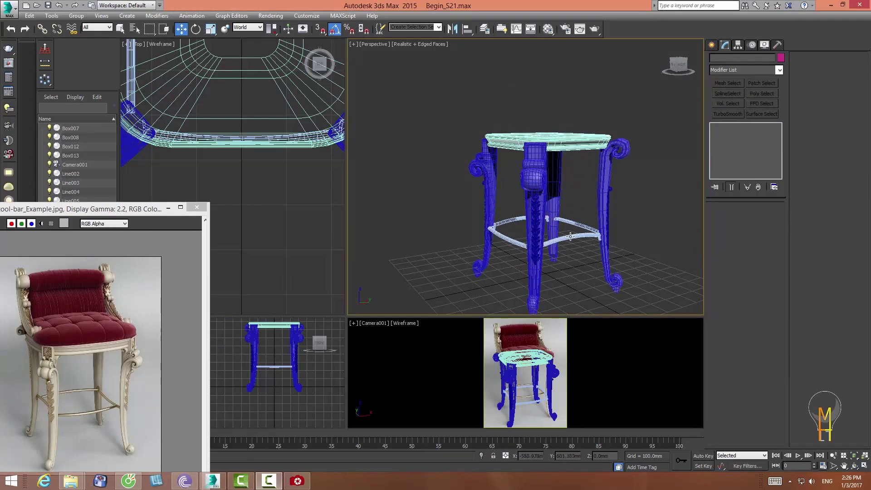
- Select footrest bar Object003 and slide it left along X
{"action": "left_click", "coordinate": [587, 237]}
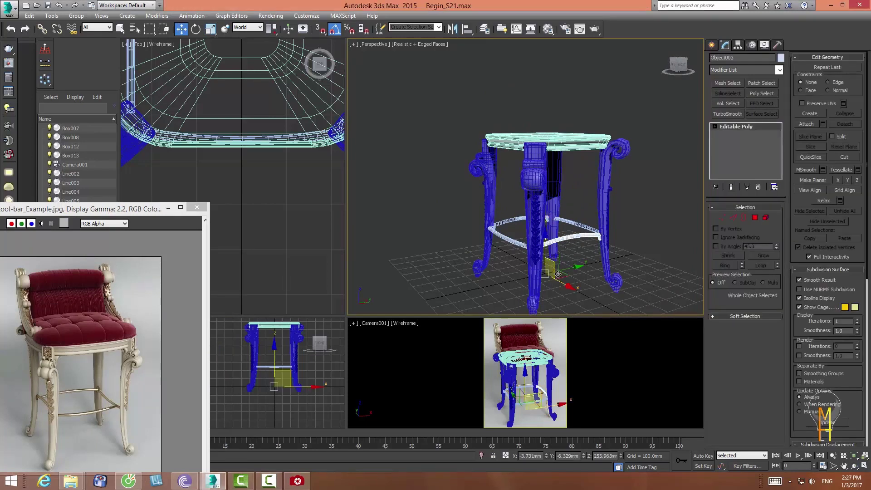
{"action": "left_click_drag", "start_coordinate": [561, 283], "coordinate": [551, 286]}
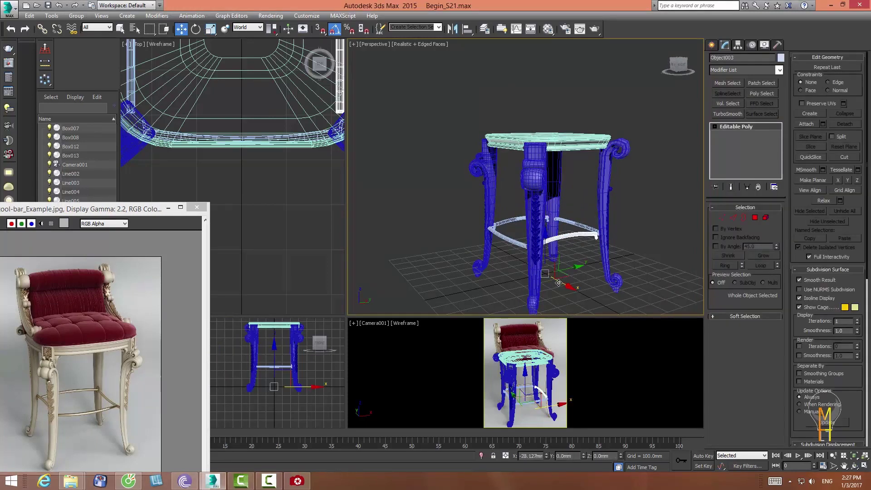
{"action": "middle_click_drag", "start_coordinate": [294, 211], "coordinate": [291, 297]}
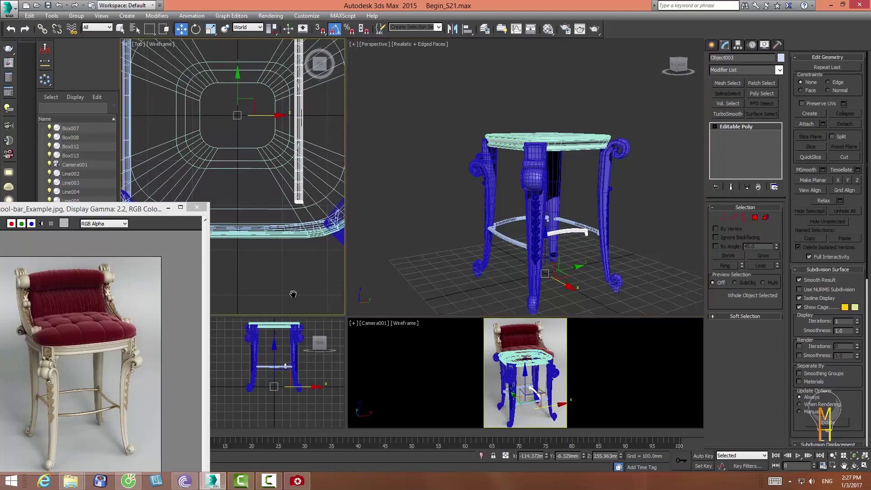
{"action": "middle_click_drag", "start_coordinate": [265, 227], "coordinate": [263, 301]}
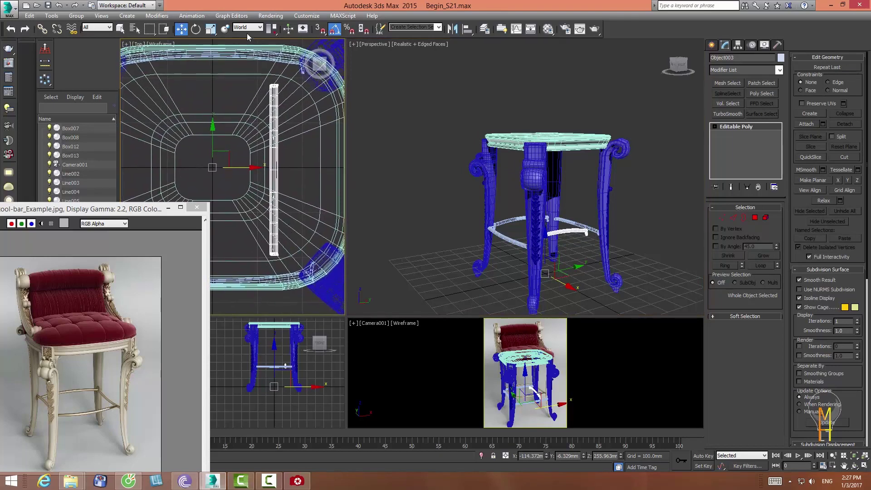
- Rotate Object003 -175° on Y about the transform coordinate centre in View coordinates
{"action": "mouse_move", "coordinate": [271, 29]}
{"action": "left_mouse_down"}
{"action": "mouse_move", "coordinate": [271, 54]}
{"action": "mouse_move", "coordinate": [271, 40]}
{"action": "left_mouse_up"}
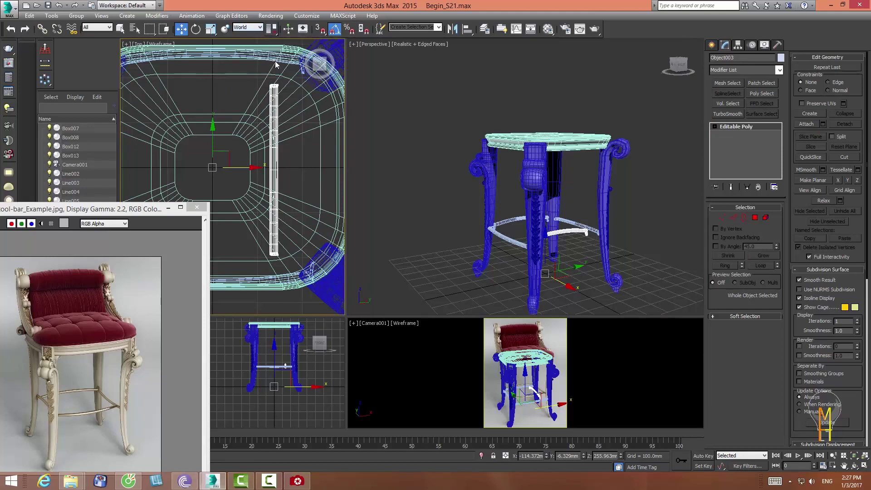
{"action": "left_click", "coordinate": [195, 30]}
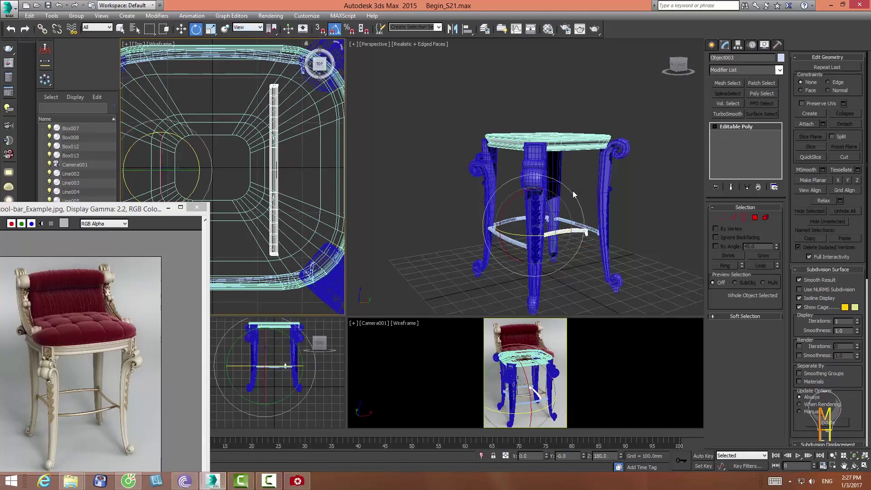
{"action": "left_click_drag", "start_coordinate": [559, 227], "coordinate": [545, 217]}
{"action": "right_click", "coordinate": [545, 217]}
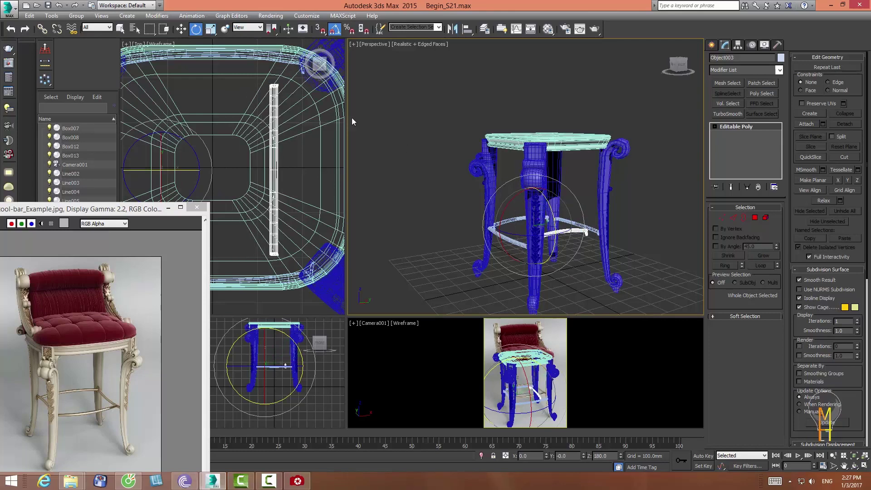
{"action": "left_click", "coordinate": [248, 27]}
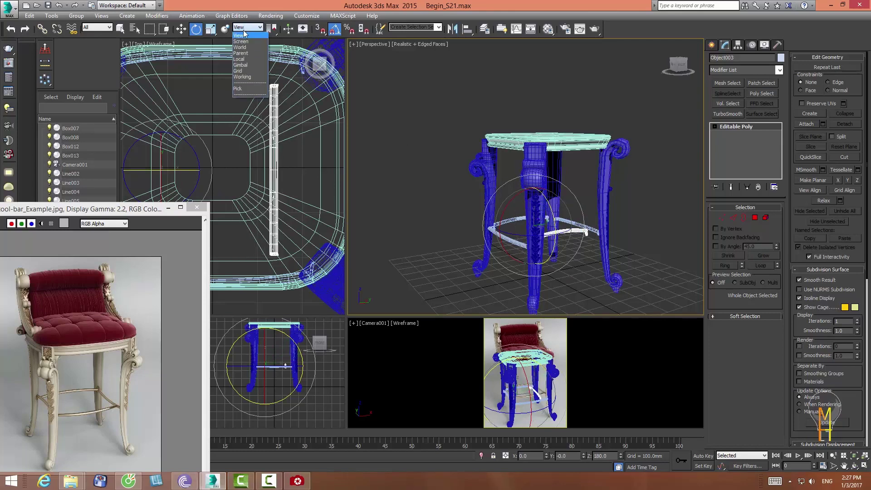
{"action": "left_click", "coordinate": [243, 35]}
{"action": "left_click_drag", "start_coordinate": [272, 29], "coordinate": [273, 59]}
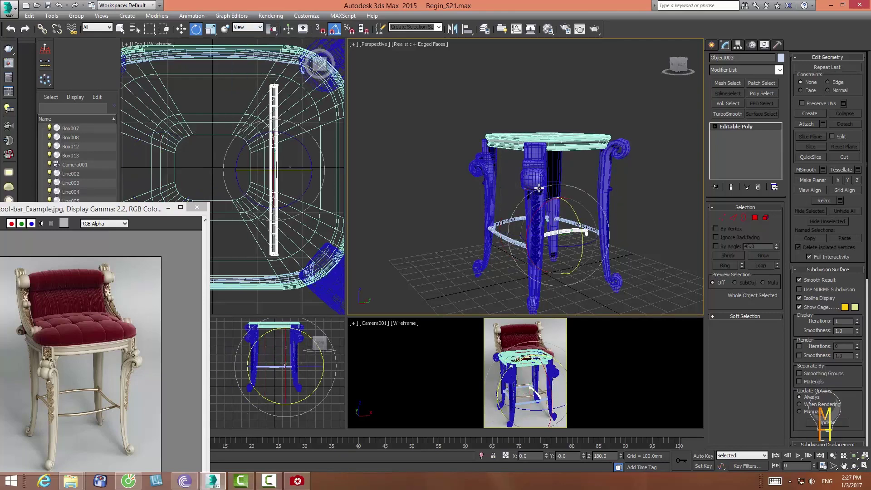
{"action": "left_click_drag", "start_coordinate": [575, 226], "coordinate": [533, 154]}
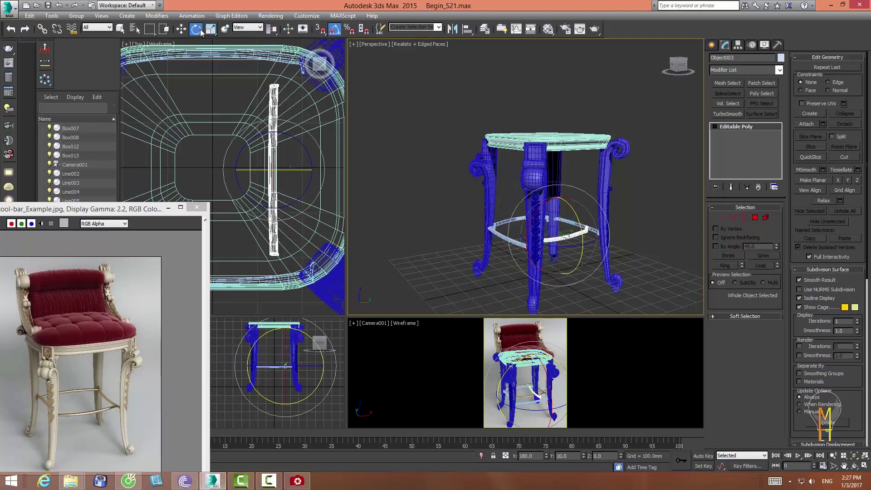
{"action": "left_click", "coordinate": [511, 239], "text": "ctrl"}
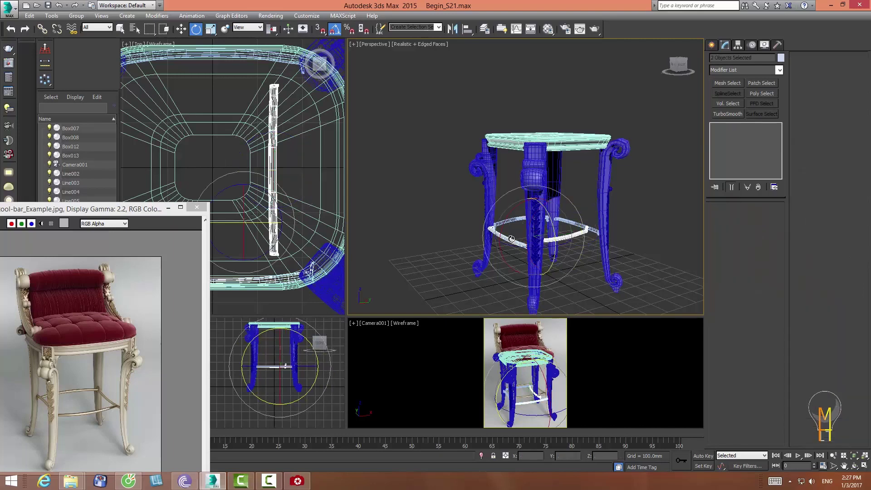
{"action": "left_click", "coordinate": [578, 221], "text": "ctrl"}
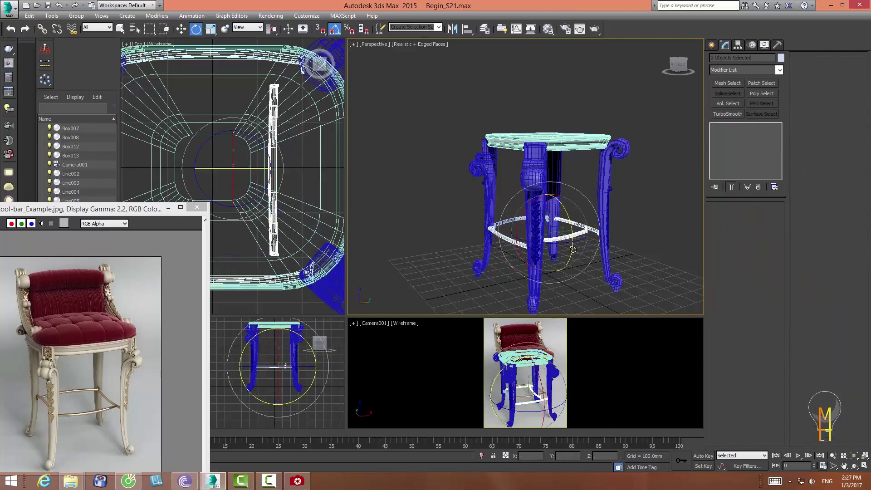
- Isolate the three selected footrest pieces and orbit to look down on them
{"action": "left_click", "coordinate": [482, 455]}
{"action": "left_click", "coordinate": [854, 466]}
{"action": "left_click_drag", "start_coordinate": [526, 204], "coordinate": [594, 216]}
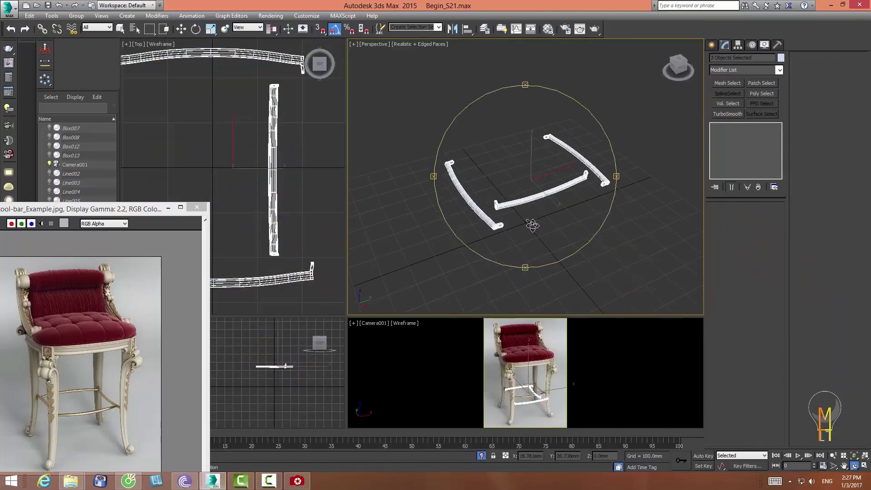
{"action": "left_click", "coordinate": [594, 216]}
- Stretch middle bar Object003 to 130% along local Y and lower it about 7.6 mm on Z
{"action": "left_click", "coordinate": [539, 196]}
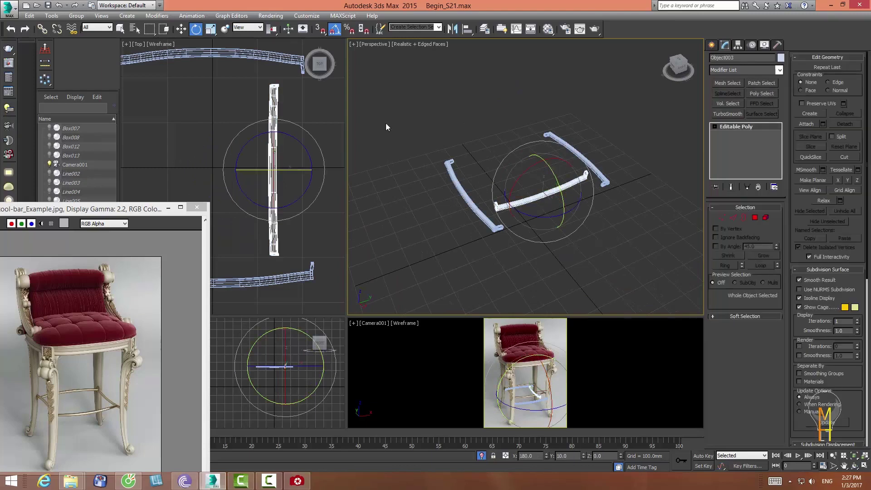
{"action": "left_click", "coordinate": [210, 29]}
{"action": "left_click_drag", "start_coordinate": [549, 258], "coordinate": [538, 263]}
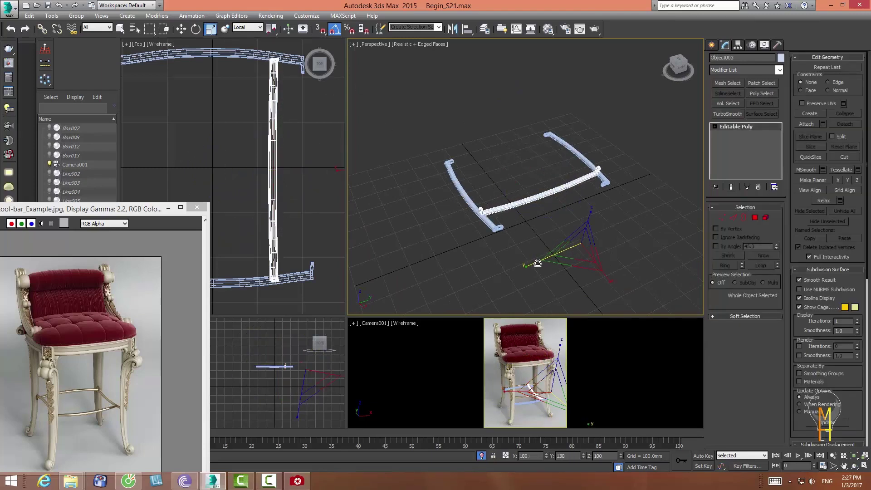
{"action": "key", "text": "w"}
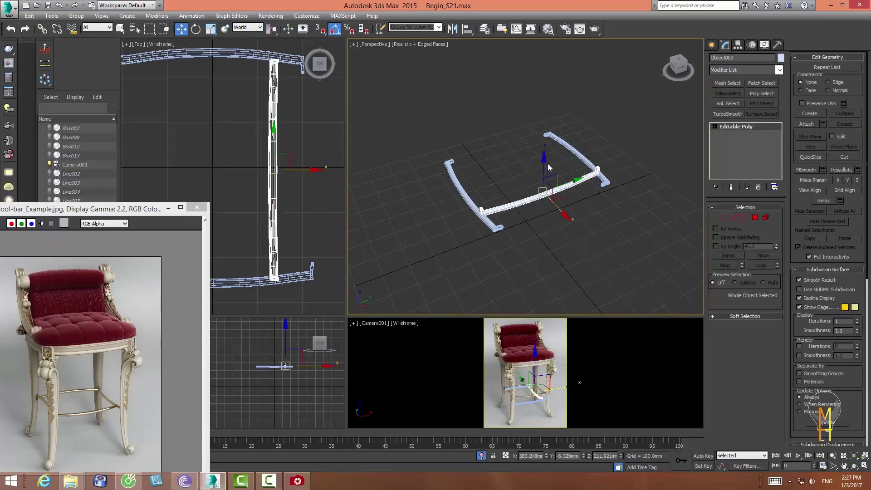
{"action": "left_click_drag", "start_coordinate": [542, 160], "coordinate": [543, 165]}
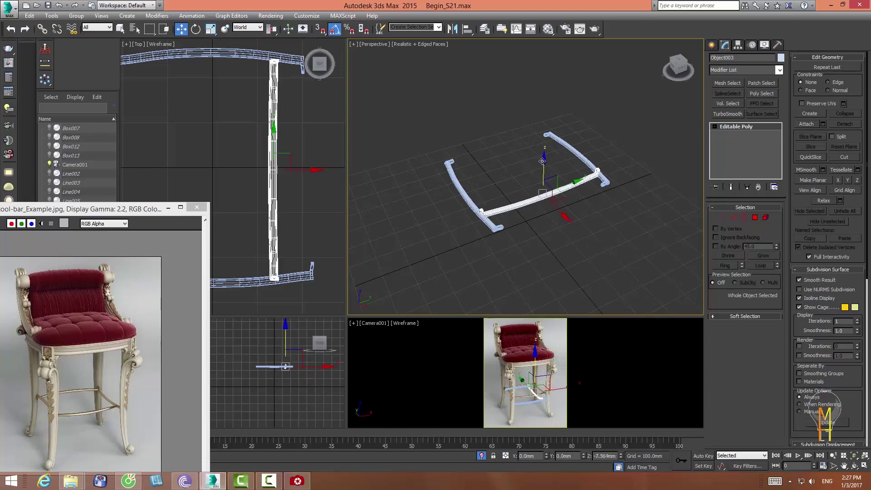
{"action": "left_click", "coordinate": [833, 455]}
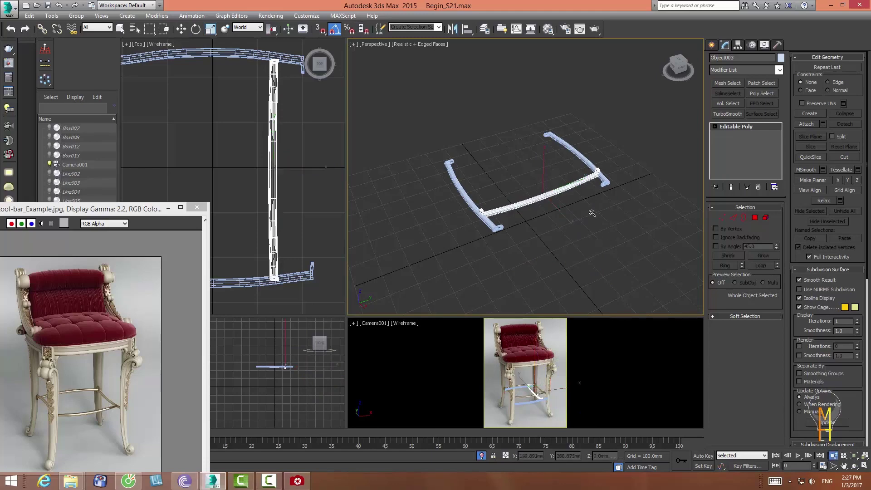
{"action": "mouse_move", "coordinate": [593, 214]}
{"action": "left_mouse_down"}
{"action": "mouse_move", "coordinate": [577, 178]}
{"action": "mouse_move", "coordinate": [604, 200]}
{"action": "mouse_move", "coordinate": [602, 213]}
{"action": "left_mouse_up"}
{"action": "key", "text": "w"}
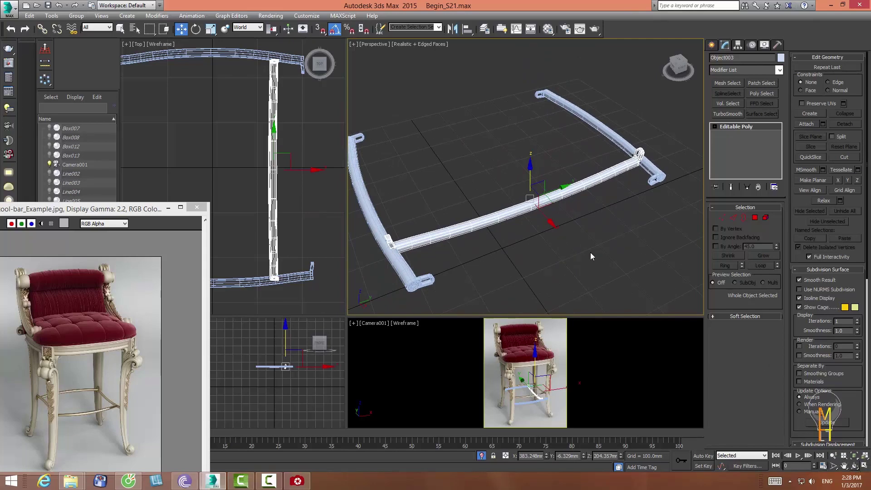
- Select, then clear, the crossbar's left-end vertices in vertex mode, and return to object level
{"action": "left_click", "coordinate": [852, 466]}
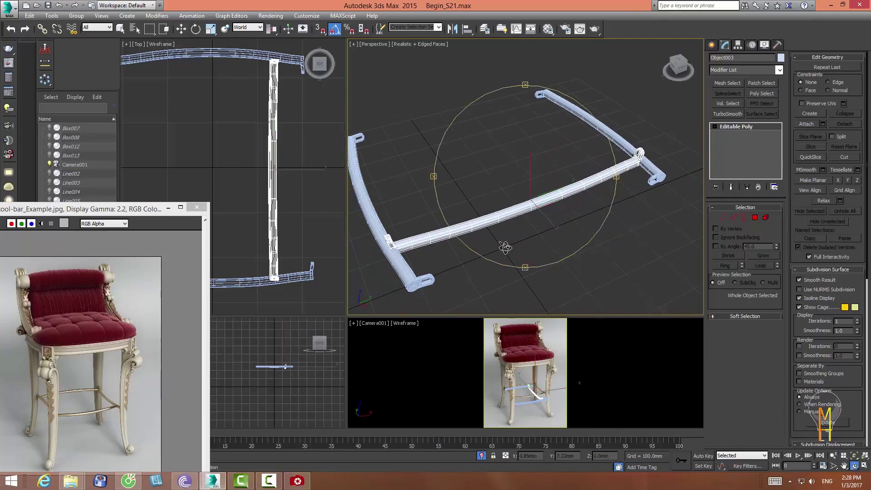
{"action": "left_click_drag", "start_coordinate": [506, 247], "coordinate": [520, 238]}
{"action": "key", "text": "w"}
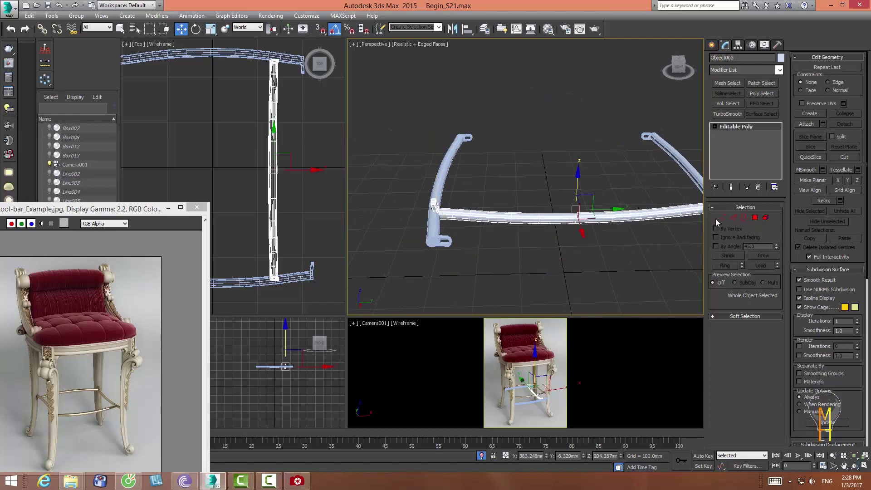
{"action": "left_click", "coordinate": [721, 217]}
{"action": "left_click_drag", "start_coordinate": [374, 178], "coordinate": [447, 279]}
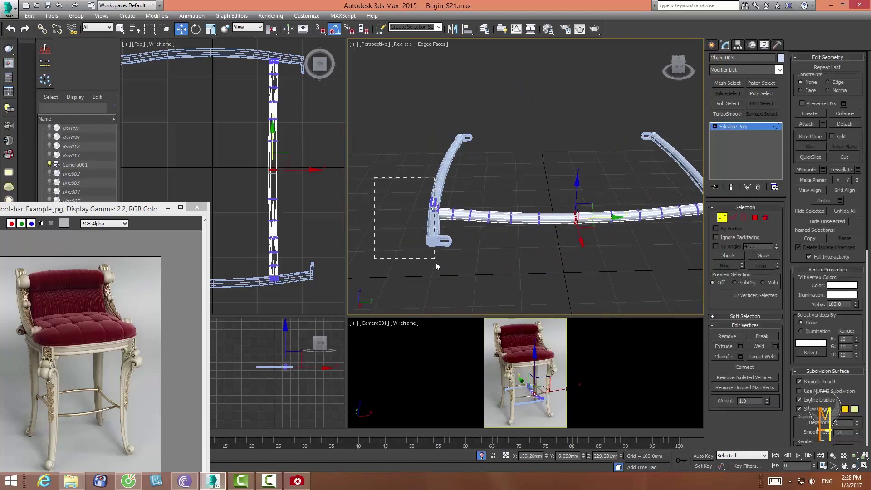
{"action": "mouse_move", "coordinate": [447, 279]}
{"action": "middle_mouse_down", "text": "alt"}
{"action": "mouse_move", "coordinate": [457, 256]}
{"action": "mouse_move", "coordinate": [612, 178]}
{"action": "middle_mouse_up", "text": "alt"}
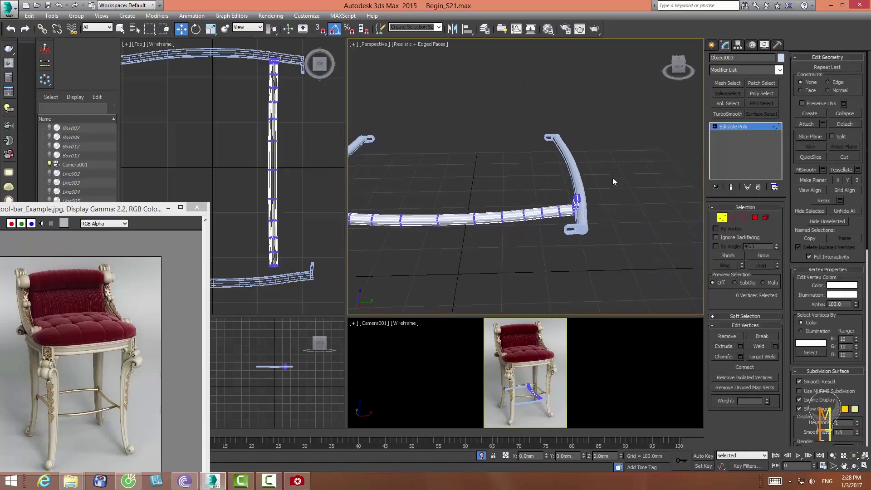
{"action": "left_click", "coordinate": [568, 251]}
{"action": "mouse_move", "coordinate": [568, 251]}
{"action": "middle_mouse_down", "text": "alt"}
{"action": "mouse_move", "coordinate": [651, 300]}
{"action": "mouse_move", "coordinate": [715, 241]}
{"action": "middle_mouse_up", "text": "alt"}
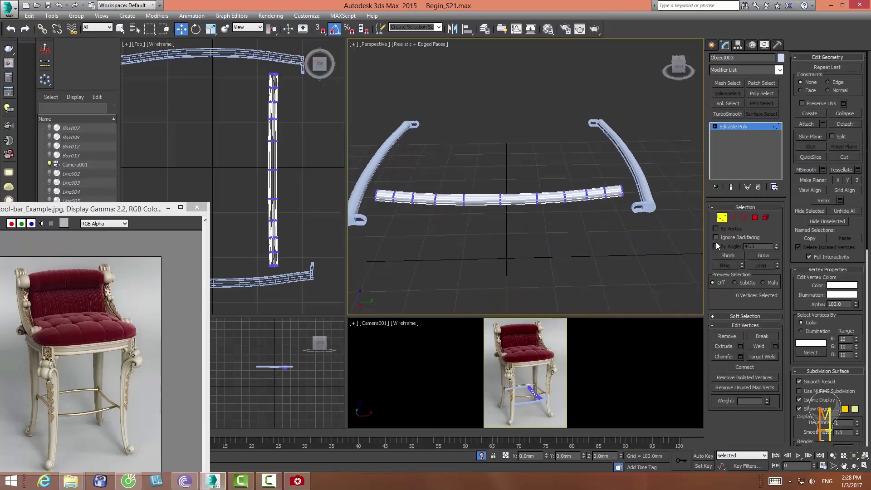
{"action": "left_click", "coordinate": [721, 217]}
- Stretch the crossbar along its length, scaling in View coordinates about its own centre
{"action": "left_click", "coordinate": [210, 29]}
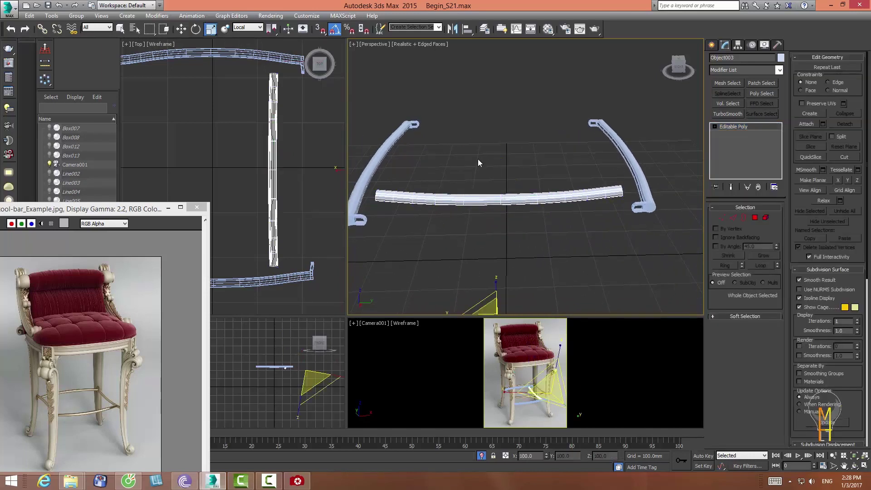
{"action": "left_click", "coordinate": [247, 27]}
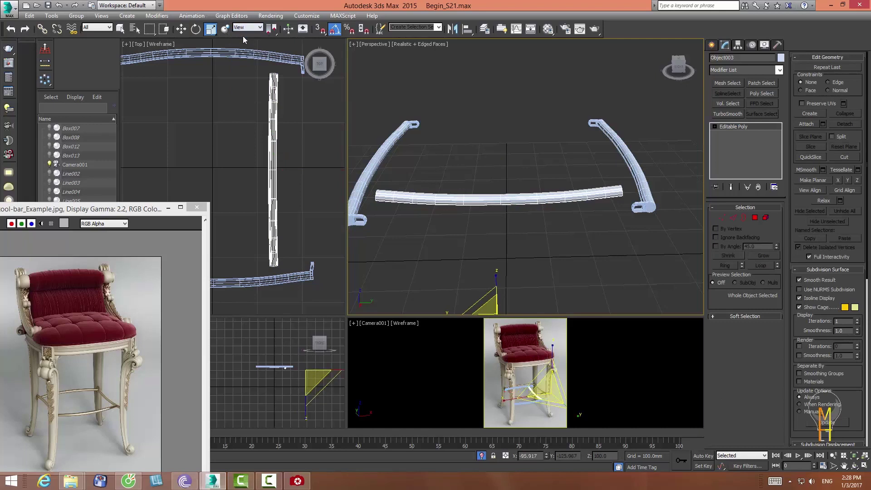
{"action": "left_click_drag", "start_coordinate": [268, 31], "coordinate": [271, 44]}
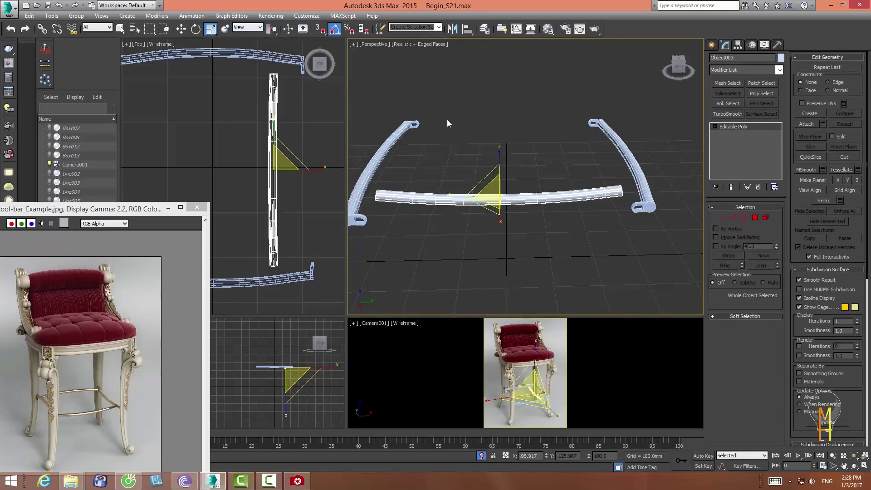
{"action": "left_click_drag", "start_coordinate": [455, 193], "coordinate": [449, 196]}
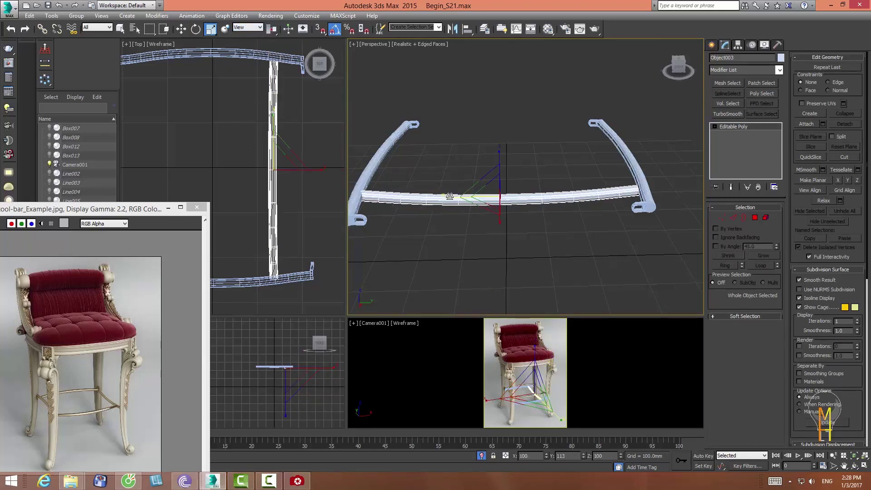
{"action": "left_click", "coordinate": [854, 465]}
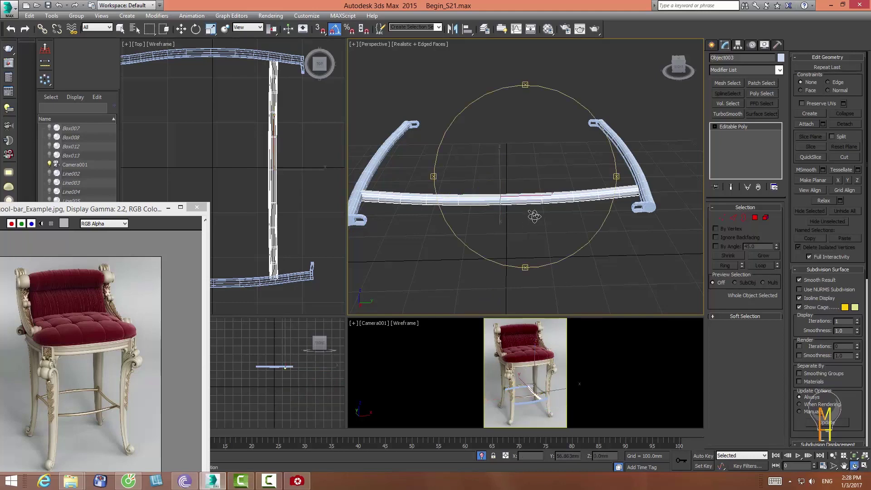
{"action": "mouse_move", "coordinate": [535, 216]}
{"action": "left_mouse_down"}
{"action": "mouse_move", "coordinate": [538, 203]}
{"action": "mouse_move", "coordinate": [529, 222]}
{"action": "left_mouse_up"}
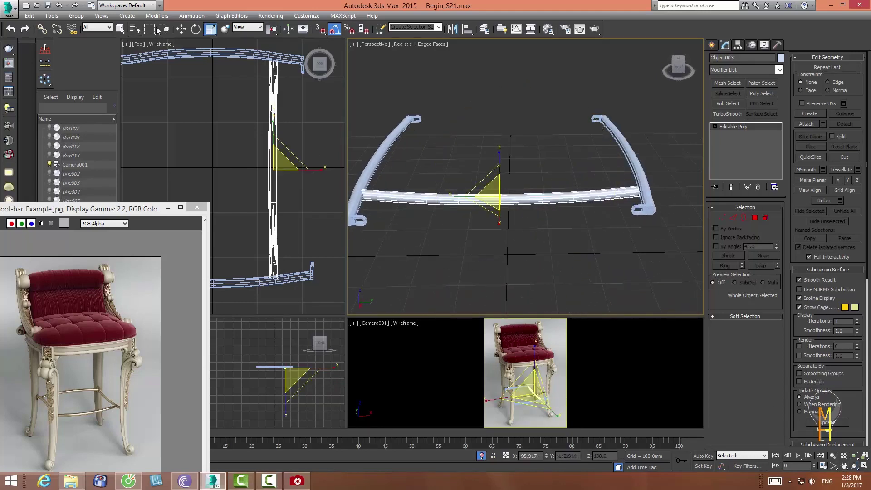
- Shrink the crossbar uniformly to about 92%
{"action": "left_click", "coordinate": [181, 29]}
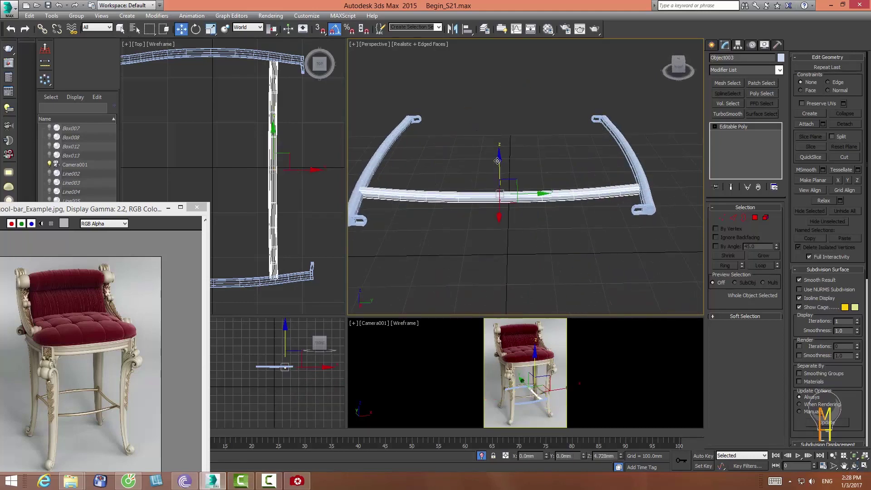
{"action": "left_click", "coordinate": [211, 29]}
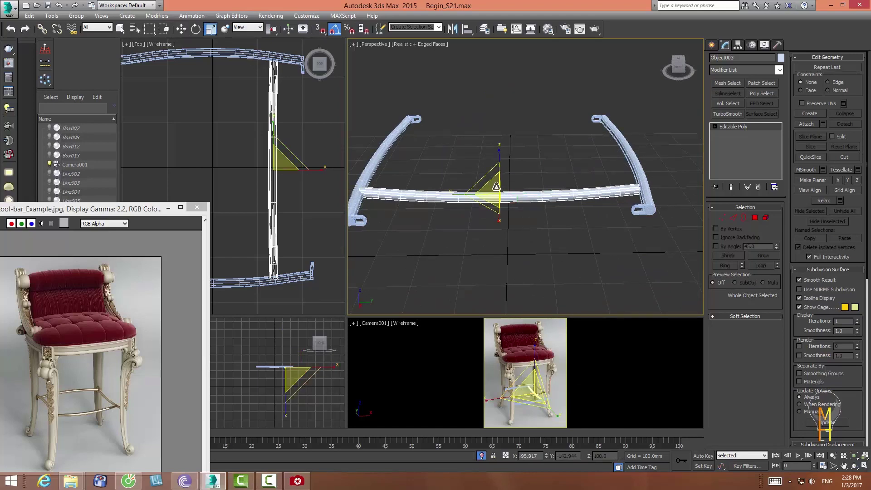
{"action": "left_click_drag", "start_coordinate": [500, 184], "coordinate": [452, 196]}
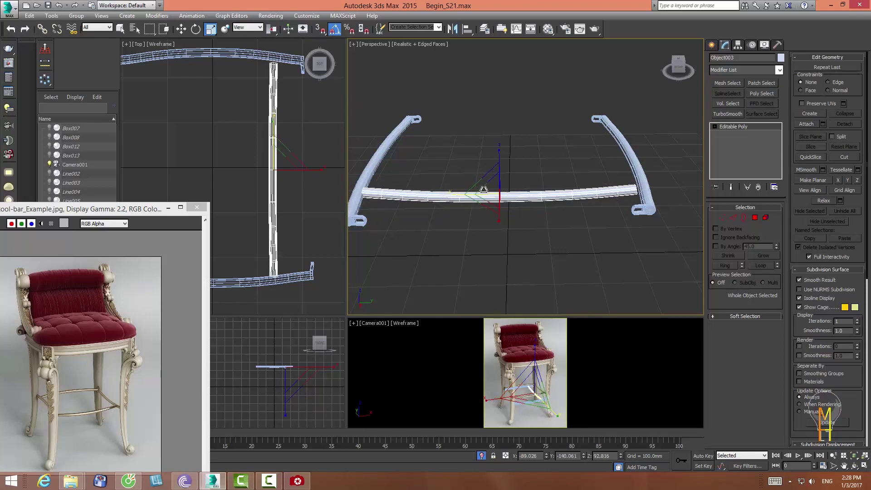
{"action": "mouse_move", "coordinate": [492, 192]}
{"action": "left_mouse_down"}
{"action": "mouse_move", "coordinate": [492, 199]}
{"action": "mouse_move", "coordinate": [454, 198]}
{"action": "left_mouse_up"}
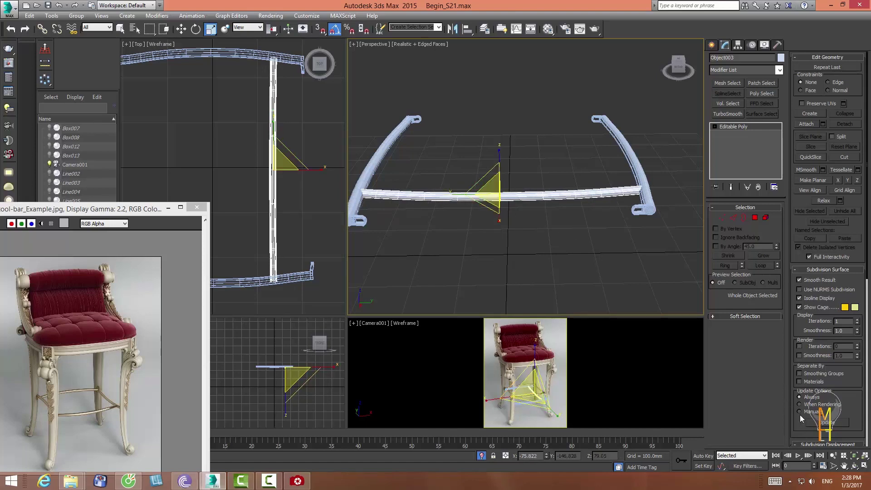
- Deselect the rail frame and exit Isolate Selection to show the whole stool
{"action": "left_click", "coordinate": [854, 467]}
{"action": "left_click_drag", "start_coordinate": [503, 199], "coordinate": [569, 191]}
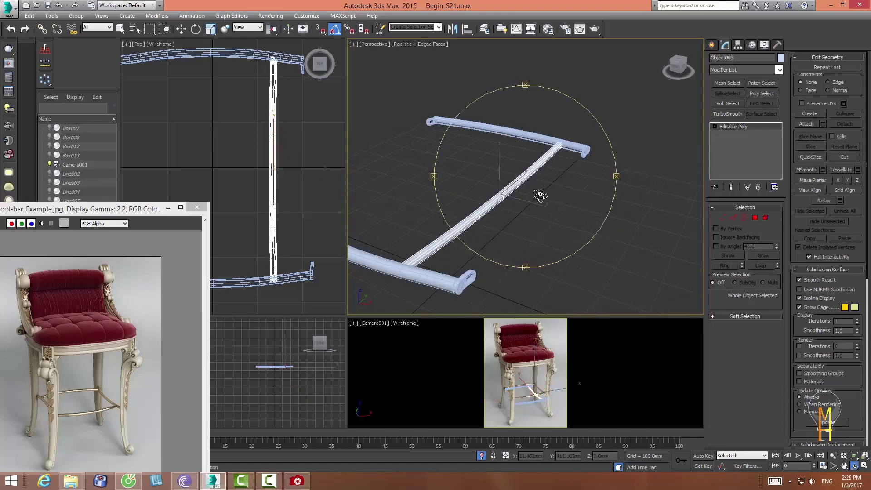
{"action": "left_click", "coordinate": [611, 204]}
{"action": "left_click", "coordinate": [480, 455]}
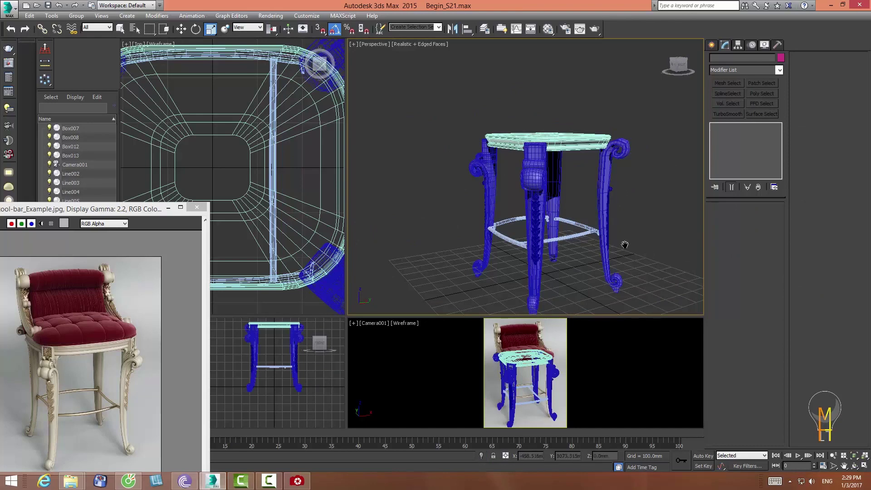
- Select Line002 and set World coordinates with the Use Selection Center pivot
{"action": "middle_click_drag", "start_coordinate": [624, 232], "coordinate": [625, 240]}
{"action": "left_click", "coordinate": [537, 229]}
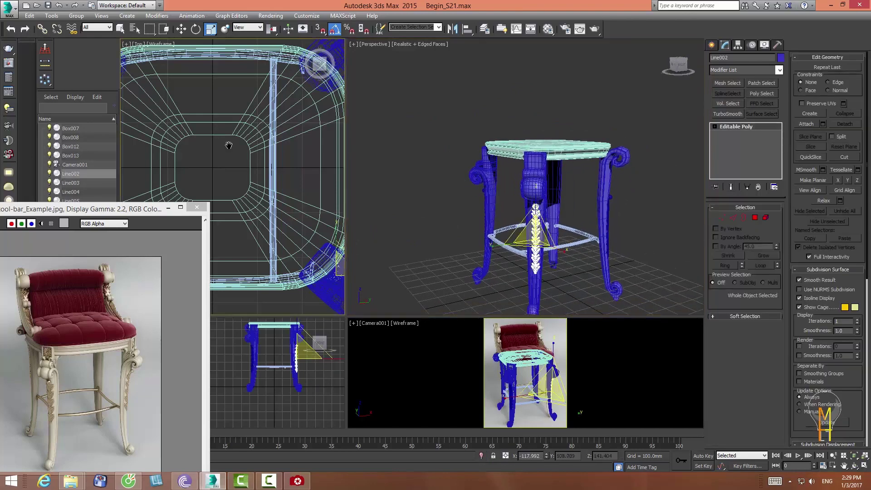
{"action": "left_click", "coordinate": [833, 456]}
{"action": "mouse_move", "coordinate": [258, 136]}
{"action": "left_mouse_down"}
{"action": "mouse_move", "coordinate": [258, 177]}
{"action": "mouse_move", "coordinate": [268, 165]}
{"action": "left_mouse_up"}
{"action": "right_click", "coordinate": [267, 165]}
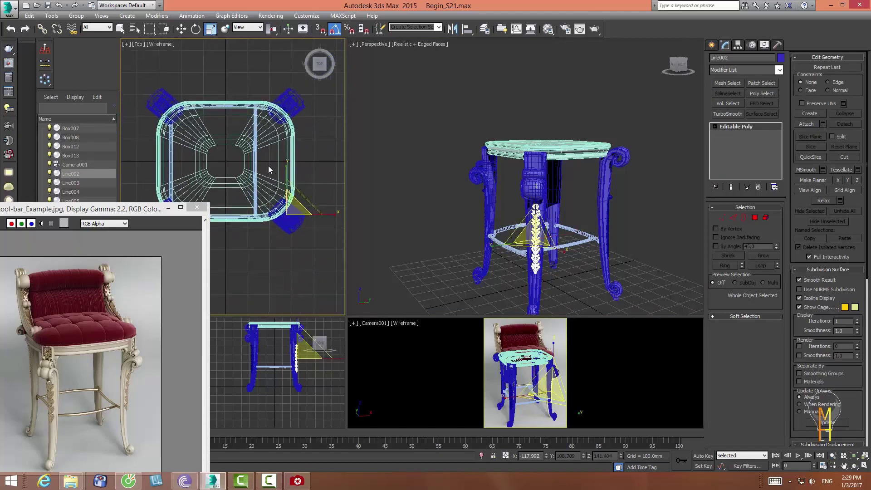
{"action": "left_click", "coordinate": [259, 27]}
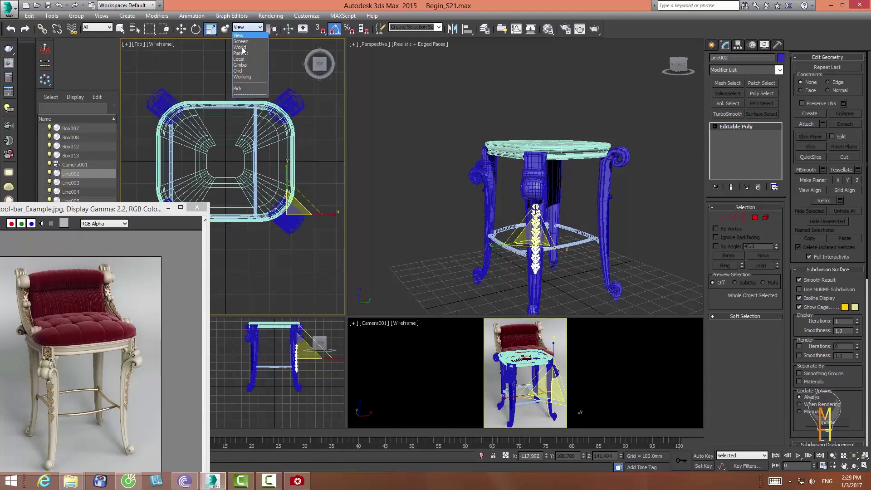
{"action": "left_click", "coordinate": [244, 48]}
{"action": "left_click_drag", "start_coordinate": [271, 30], "coordinate": [274, 68]}
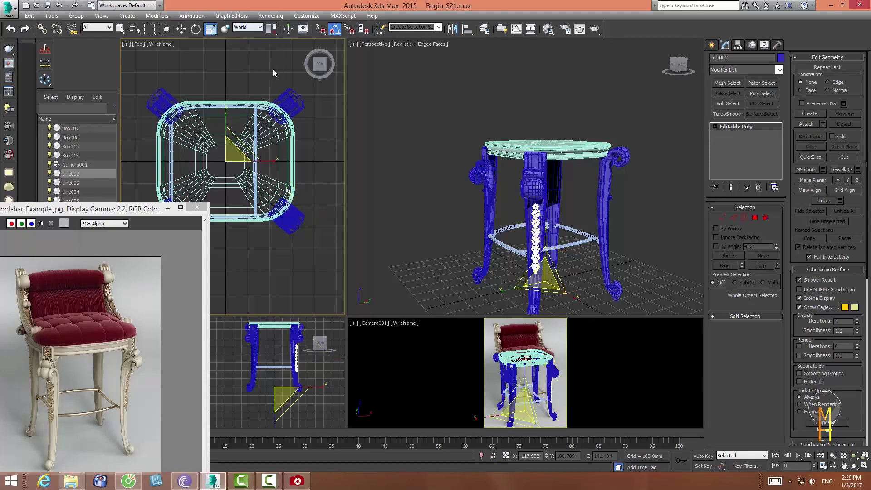
- Mirror Line002 across the Y axis as an Instance, then clear the selection
{"action": "left_click", "coordinate": [455, 30]}
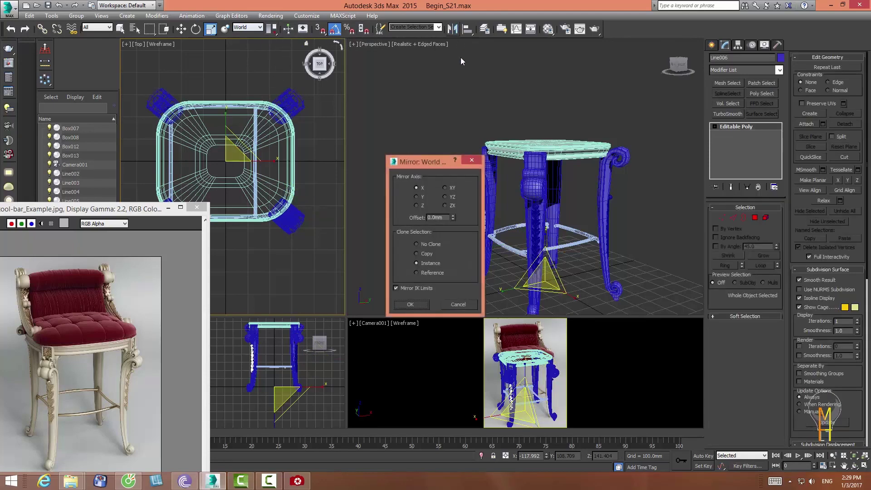
{"action": "left_click", "coordinate": [416, 197]}
{"action": "left_click", "coordinate": [428, 305]}
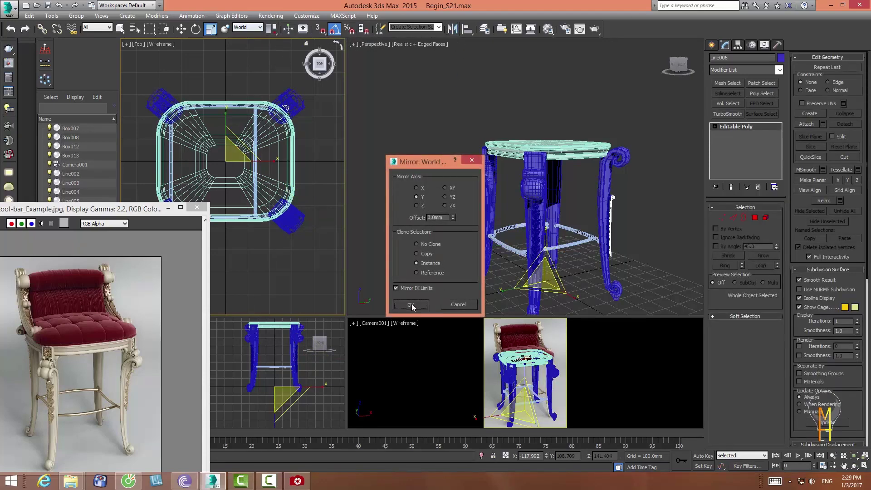
{"action": "left_click", "coordinate": [853, 465]}
{"action": "mouse_move", "coordinate": [619, 253]}
{"action": "left_mouse_down"}
{"action": "mouse_move", "coordinate": [454, 231]}
{"action": "mouse_move", "coordinate": [445, 210]}
{"action": "mouse_move", "coordinate": [396, 209]}
{"action": "mouse_move", "coordinate": [570, 199]}
{"action": "mouse_move", "coordinate": [503, 192]}
{"action": "mouse_move", "coordinate": [539, 195]}
{"action": "mouse_move", "coordinate": [519, 213]}
{"action": "mouse_move", "coordinate": [501, 206]}
{"action": "mouse_move", "coordinate": [389, 213]}
{"action": "mouse_move", "coordinate": [623, 210]}
{"action": "mouse_move", "coordinate": [517, 207]}
{"action": "mouse_move", "coordinate": [558, 202]}
{"action": "mouse_move", "coordinate": [538, 208]}
{"action": "left_mouse_up"}
{"action": "key", "text": "ctrl+d"}
{"action": "key", "text": "r"}
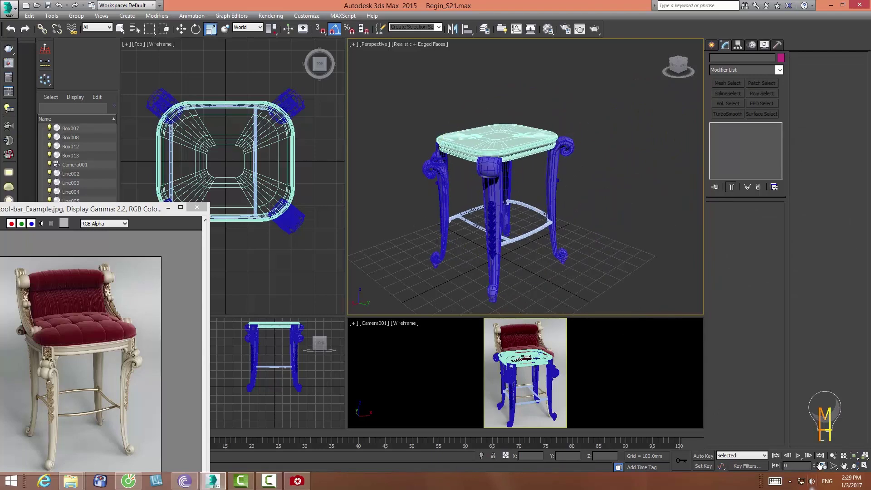
- Maximize the Perspective view and select the left scroll leg, turning to the stool's front
{"action": "left_click", "coordinate": [864, 465]}
{"action": "left_click", "coordinate": [855, 463]}
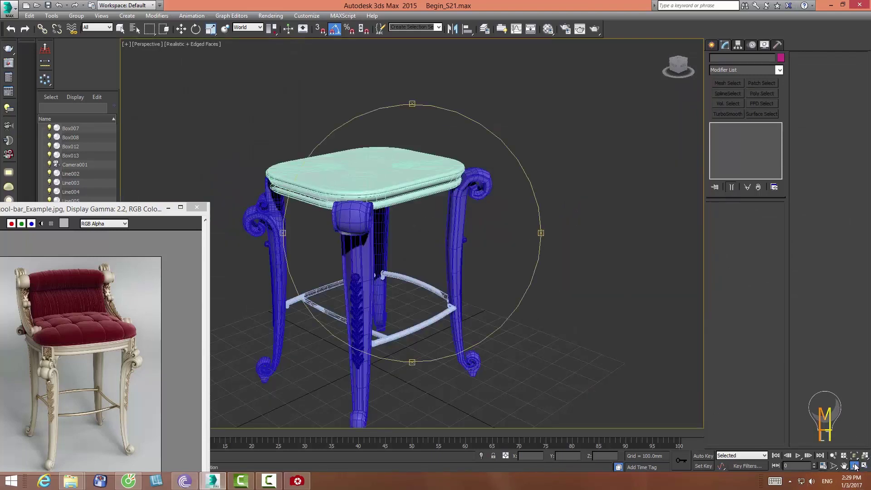
{"action": "mouse_move", "coordinate": [428, 247]}
{"action": "left_mouse_down"}
{"action": "mouse_move", "coordinate": [506, 225]}
{"action": "mouse_move", "coordinate": [363, 258]}
{"action": "mouse_move", "coordinate": [479, 252]}
{"action": "left_mouse_up"}
{"action": "left_click", "coordinate": [457, 241]}
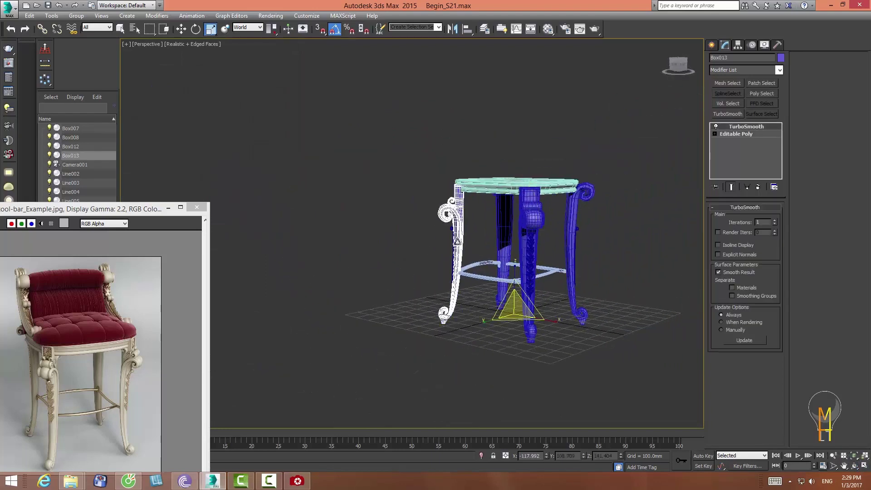
{"action": "left_click", "coordinate": [852, 467]}
{"action": "right_click", "coordinate": [521, 229]}
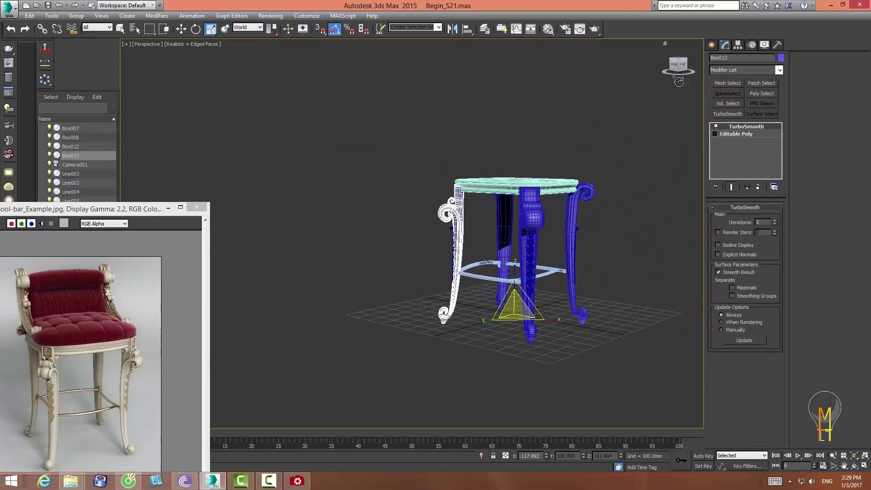
{"action": "left_click", "coordinate": [854, 465]}
{"action": "left_click_drag", "start_coordinate": [453, 250], "coordinate": [545, 248]}
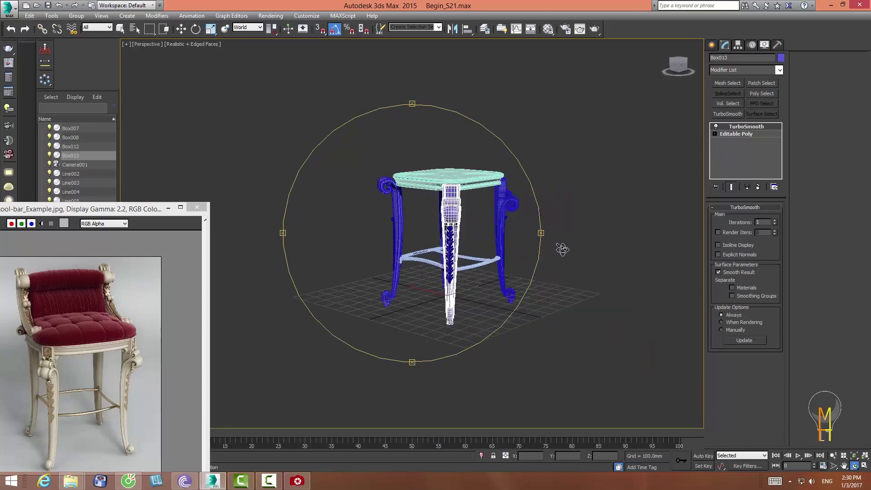
{"action": "left_click", "coordinate": [678, 64]}
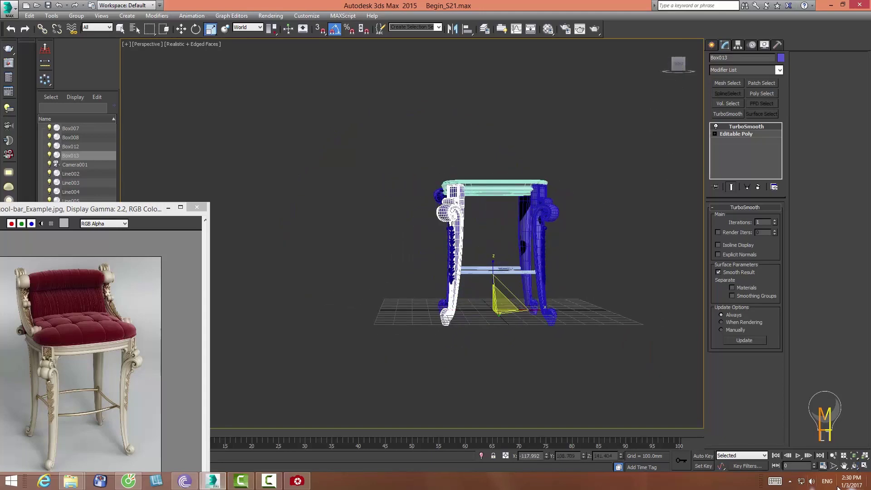
{"action": "scroll", "coordinate": [528, 258], "scroll_direction": "up", "scroll_amount": 5}
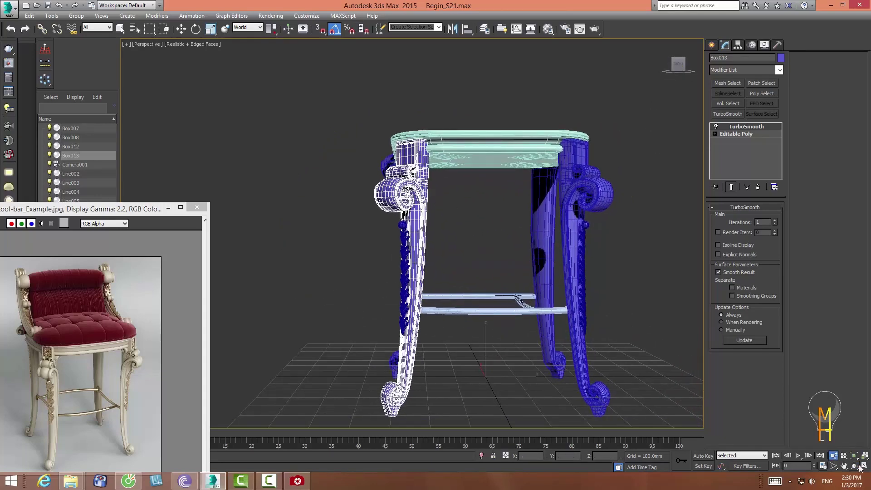
- Zoom in on the front legs, then restore all four viewports and pan the Top view
{"action": "left_click", "coordinate": [854, 466]}
{"action": "mouse_move", "coordinate": [430, 236]}
{"action": "left_mouse_down"}
{"action": "mouse_move", "coordinate": [515, 246]}
{"action": "mouse_move", "coordinate": [462, 232]}
{"action": "mouse_move", "coordinate": [474, 247]}
{"action": "left_mouse_up"}
{"action": "scroll", "coordinate": [491, 262], "scroll_direction": "up", "scroll_amount": 2}
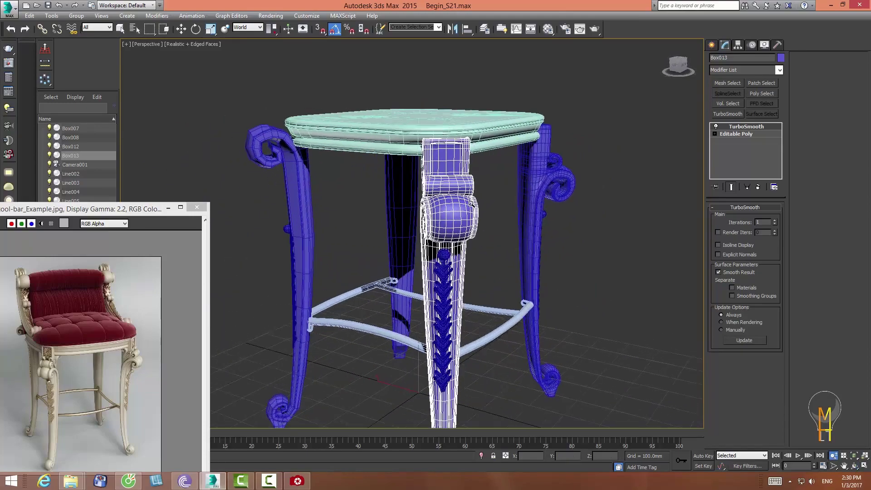
{"action": "scroll", "coordinate": [491, 261], "scroll_direction": "up", "scroll_amount": 2}
{"action": "scroll", "coordinate": [491, 262], "scroll_direction": "up", "scroll_amount": 1}
{"action": "key", "text": "r"}
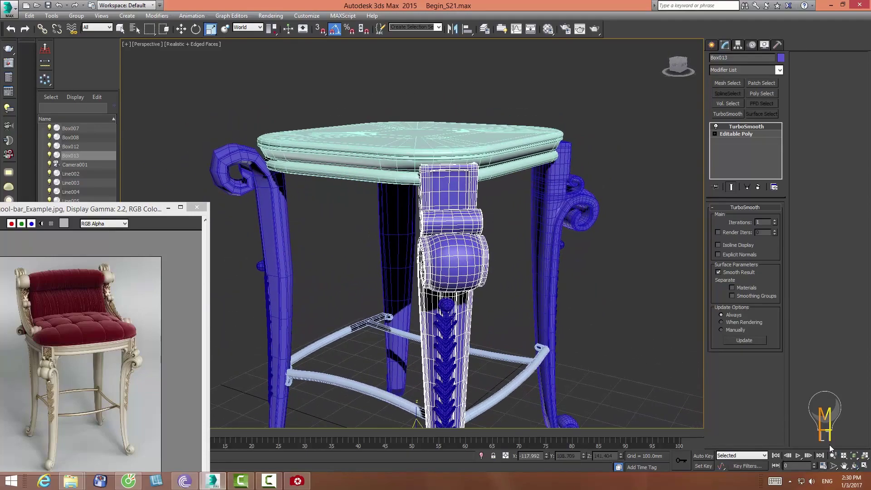
{"action": "left_click", "coordinate": [863, 466]}
{"action": "middle_click_drag", "start_coordinate": [254, 173], "coordinate": [190, 113]}
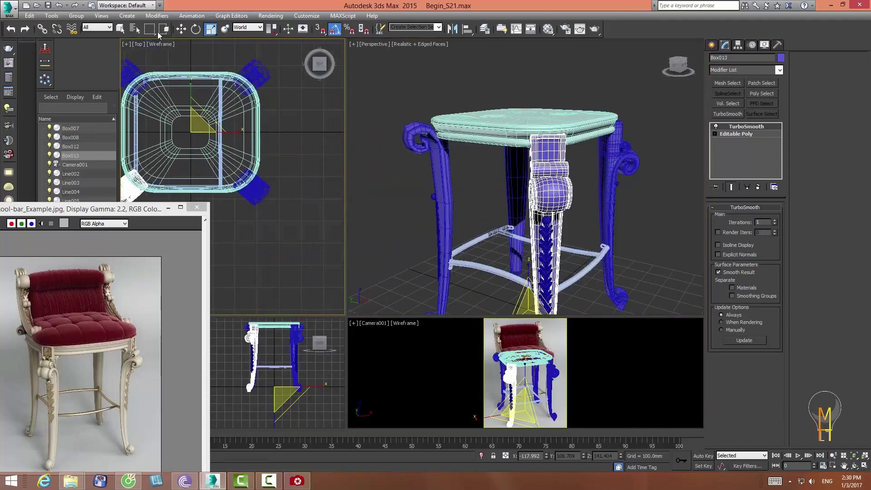
{"action": "key", "text": "w"}
- Clone the leg as an Instance beside the stool and rotate it 90° about Z
{"action": "middle_click_drag", "start_coordinate": [190, 150], "coordinate": [132, 146]}
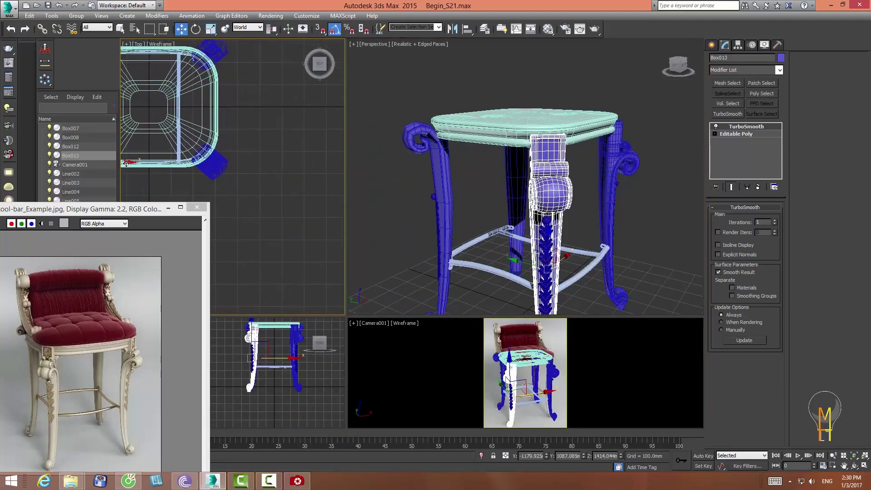
{"action": "left_click_drag", "start_coordinate": [126, 161], "coordinate": [310, 176], "text": "shift"}
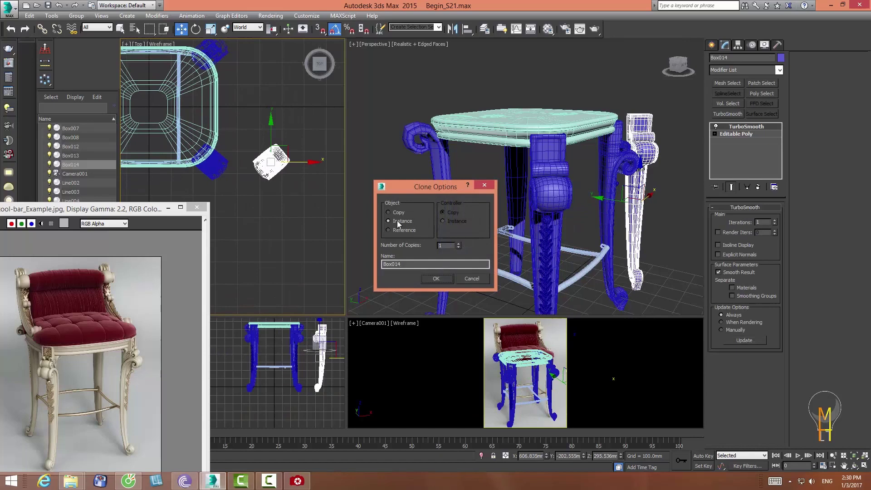
{"action": "left_click", "coordinate": [436, 278]}
{"action": "key", "text": "e"}
{"action": "left_click_drag", "start_coordinate": [290, 142], "coordinate": [300, 120]}
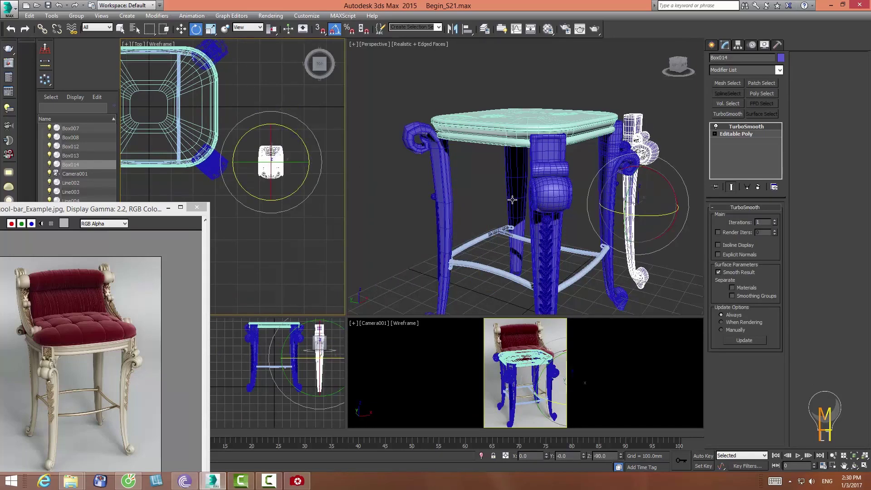
- Enlarge the Front viewport and zoom in on the copied leg
{"action": "right_click", "coordinate": [512, 200]}
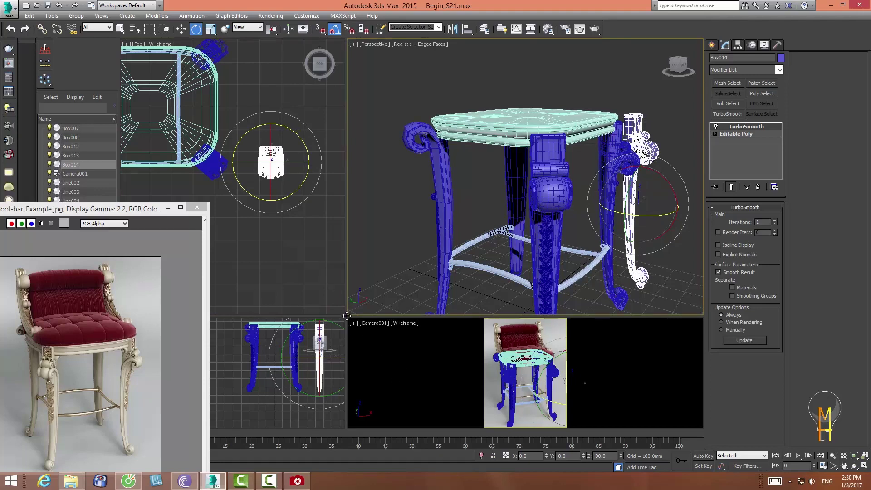
{"action": "left_click_drag", "start_coordinate": [347, 315], "coordinate": [525, 178]}
{"action": "scroll", "coordinate": [472, 242], "scroll_direction": "up", "scroll_amount": 2}
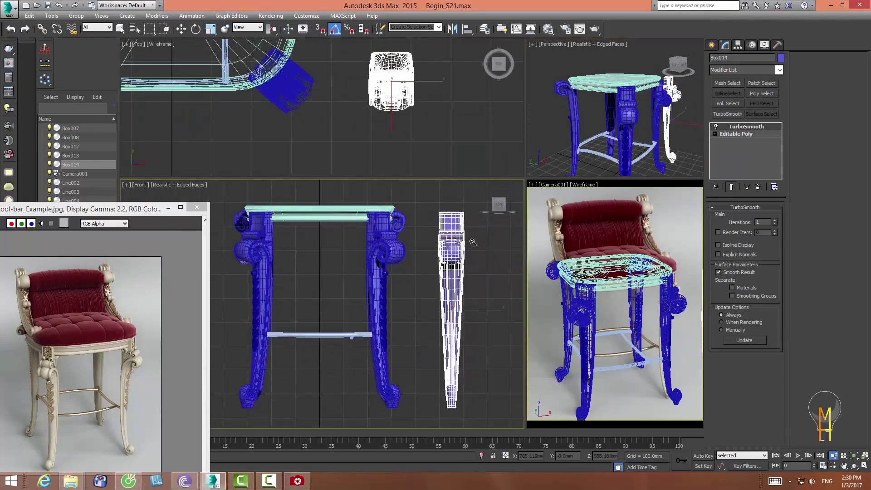
{"action": "scroll", "coordinate": [472, 243], "scroll_direction": "up", "scroll_amount": 3}
{"action": "scroll", "coordinate": [472, 242], "scroll_direction": "up", "scroll_amount": 2}
{"action": "key", "text": "e"}
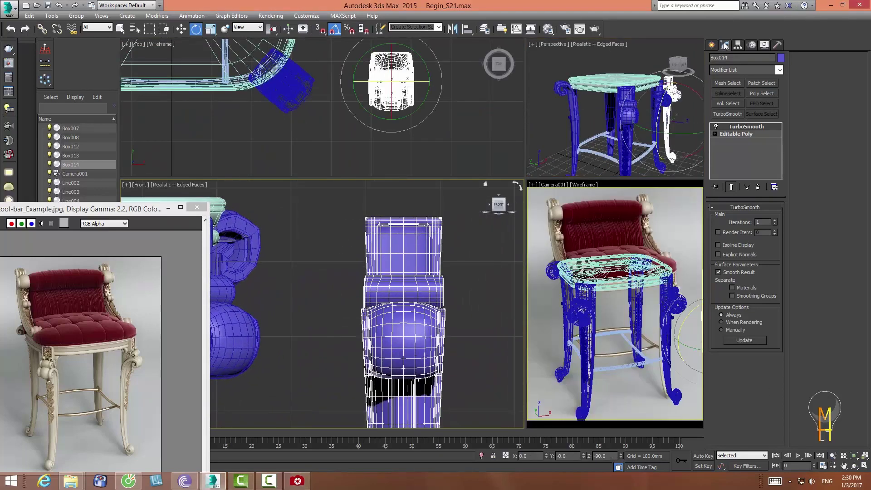
- Start a Line spline in the Front view from Create > Shapes
{"action": "left_click", "coordinate": [711, 44]}
{"action": "left_click", "coordinate": [725, 59]}
{"action": "left_click", "coordinate": [728, 110]}
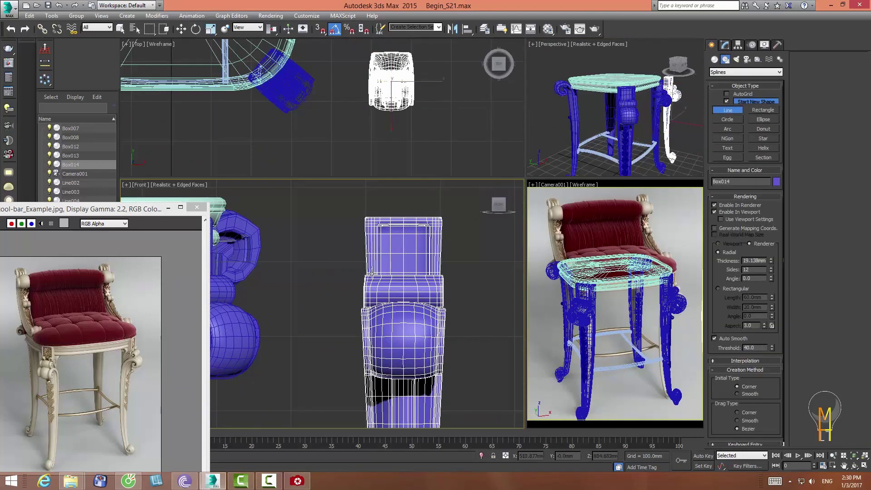
{"action": "left_click", "coordinate": [369, 272]}
- Draw a wireframe-view rectangle over the copied leg's top block and nudge it slightly lower
{"action": "key", "text": "Escape"}
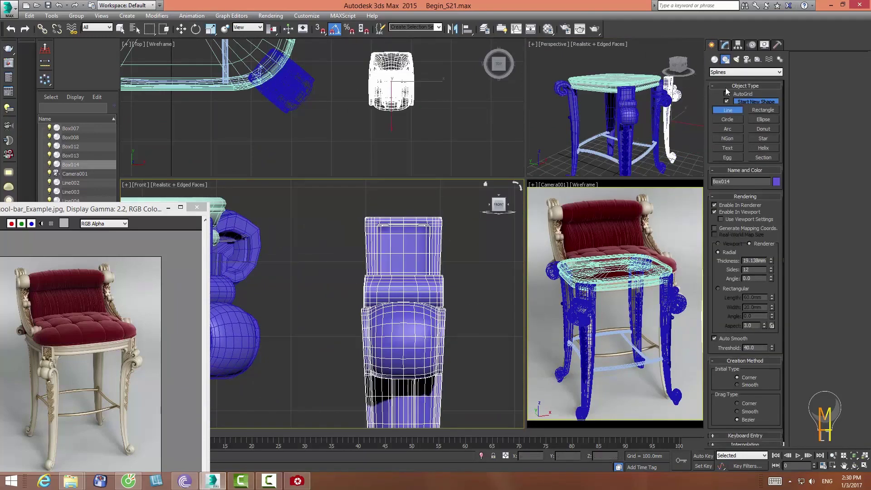
{"action": "left_click", "coordinate": [715, 211]}
{"action": "middle_click_drag", "start_coordinate": [370, 269], "coordinate": [360, 309]}
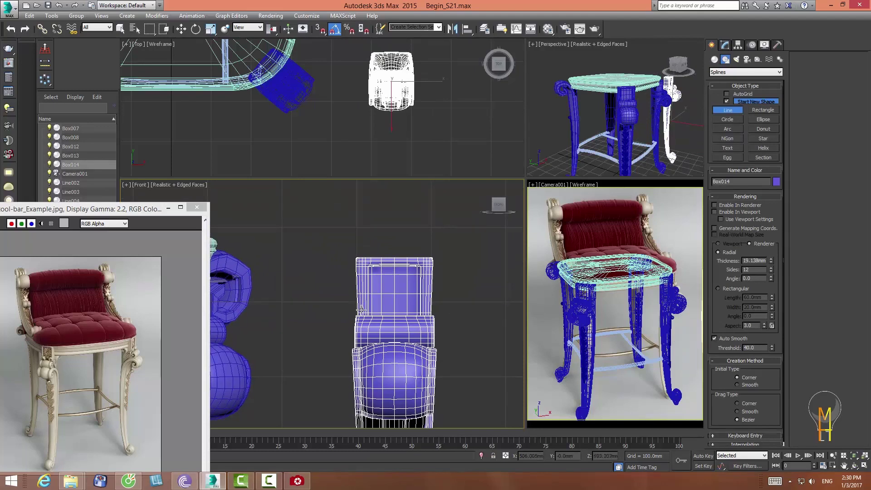
{"action": "left_click", "coordinate": [364, 270]}
{"action": "right_click", "coordinate": [363, 256]}
{"action": "left_click", "coordinate": [763, 110]}
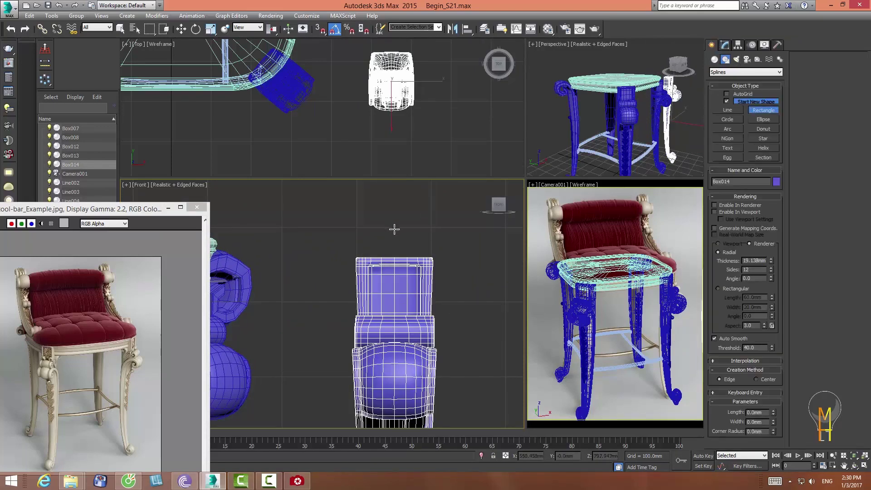
{"action": "key", "text": "F3"}
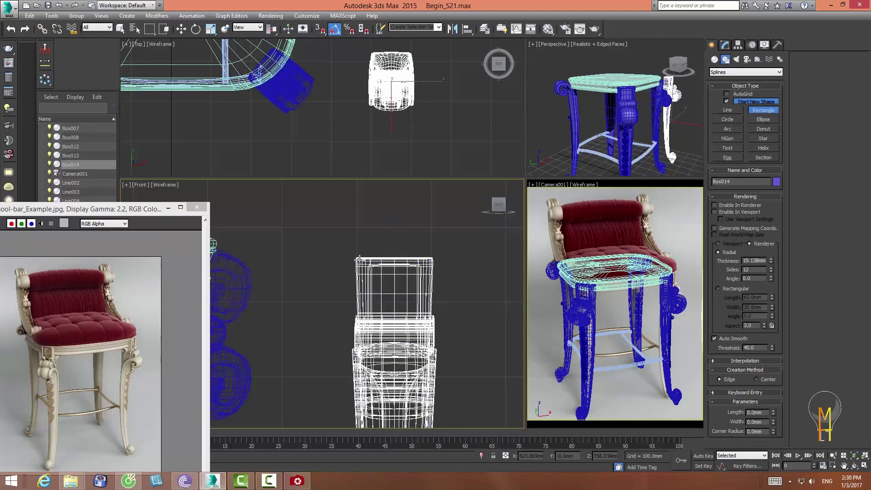
{"action": "mouse_move", "coordinate": [358, 259]}
{"action": "left_mouse_down"}
{"action": "mouse_move", "coordinate": [425, 338]}
{"action": "mouse_move", "coordinate": [427, 318]}
{"action": "left_mouse_up"}
{"action": "key", "text": "e"}
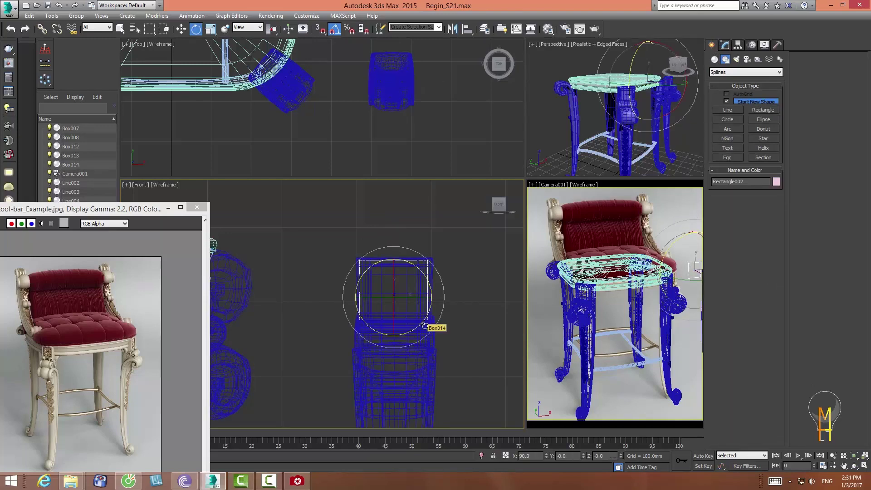
{"action": "key", "text": "w"}
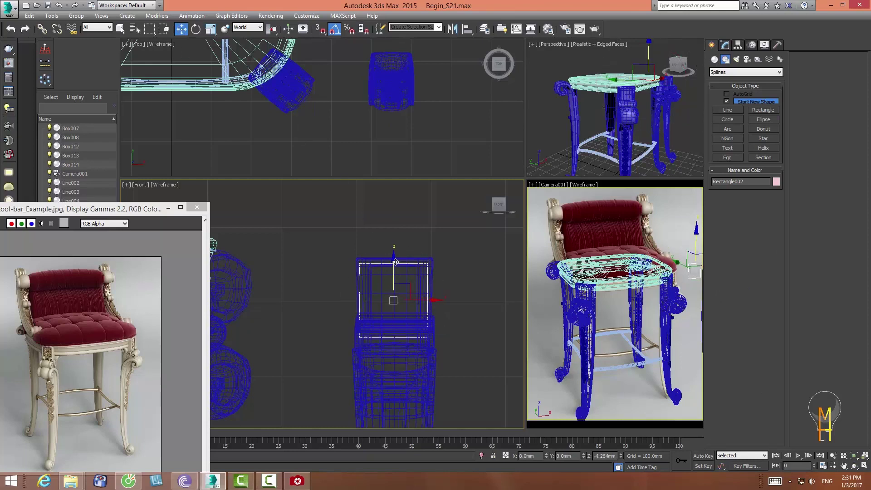
{"action": "left_click_drag", "start_coordinate": [392, 260], "coordinate": [392, 263]}
- Convert Rectangle002 to an Editable Spline and raise its bottom segment
{"action": "left_click", "coordinate": [725, 45]}
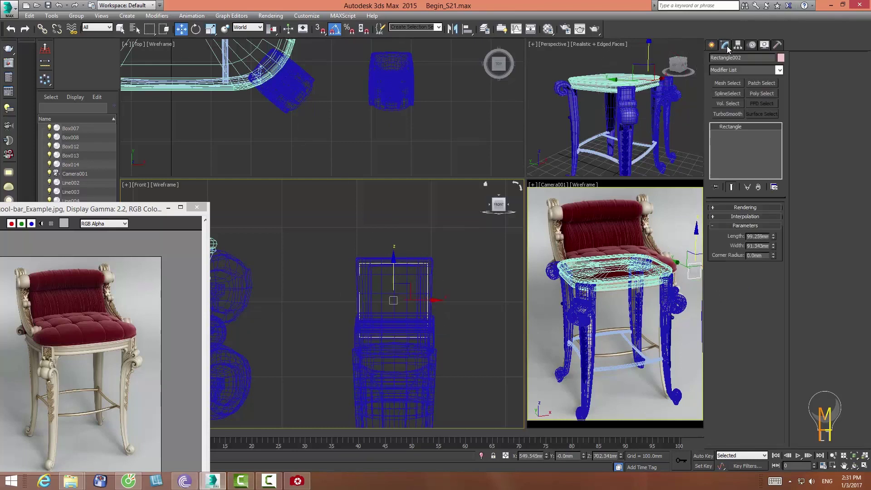
{"action": "right_click", "coordinate": [727, 127]}
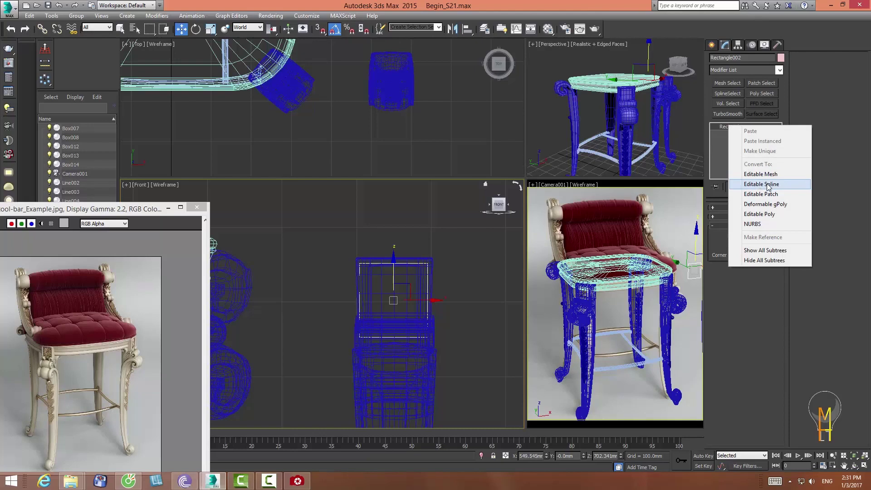
{"action": "left_click", "coordinate": [768, 184]}
{"action": "left_click", "coordinate": [827, 70]}
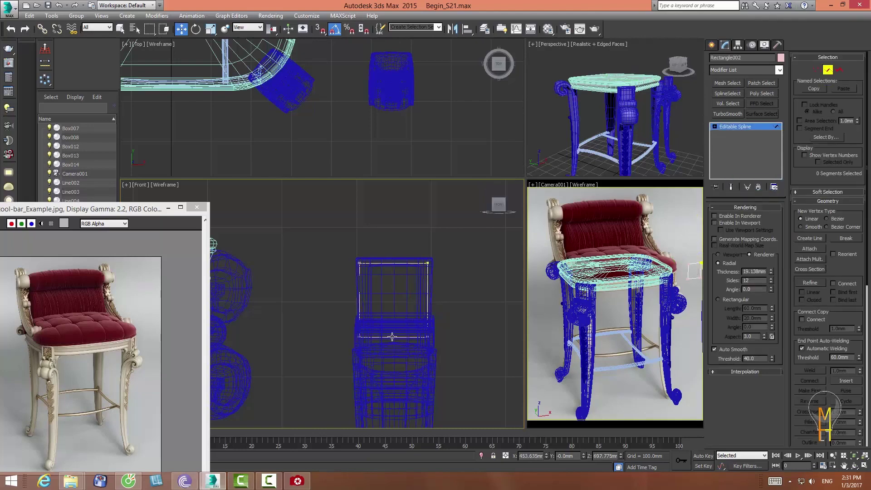
{"action": "left_click", "coordinate": [391, 337]}
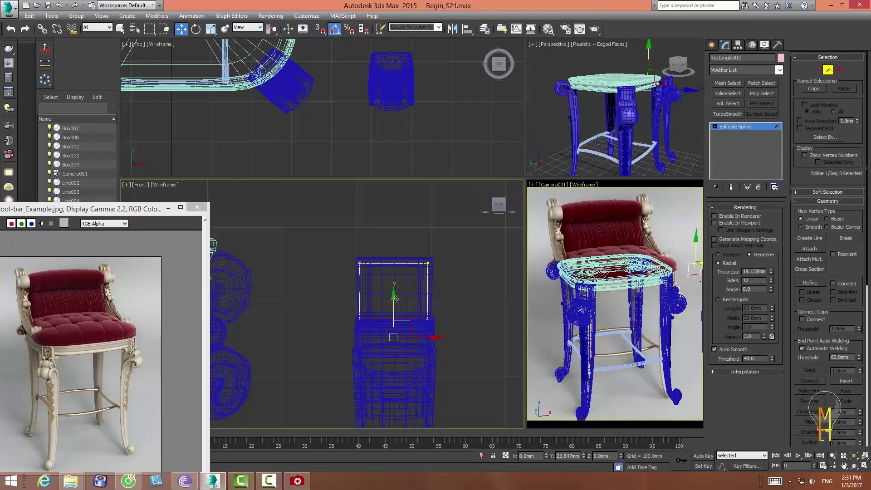
{"action": "left_click_drag", "start_coordinate": [395, 315], "coordinate": [399, 297]}
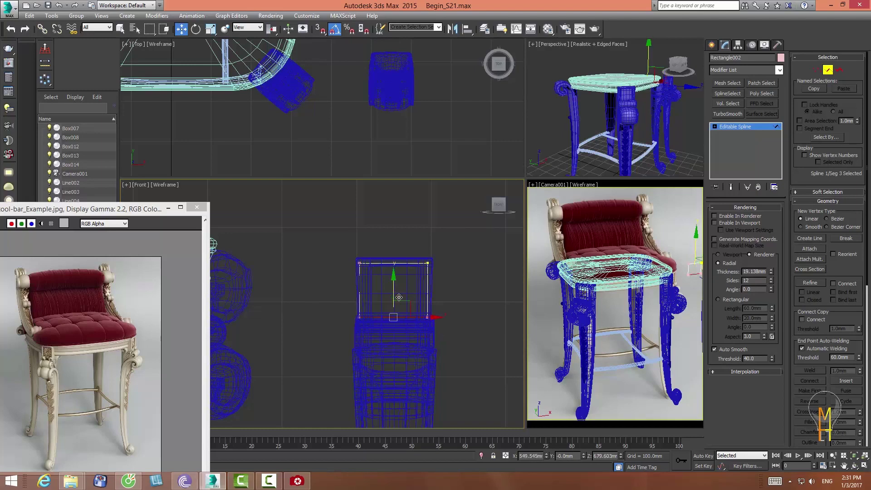
{"action": "left_click_drag", "start_coordinate": [141, 217], "coordinate": [171, 136]}
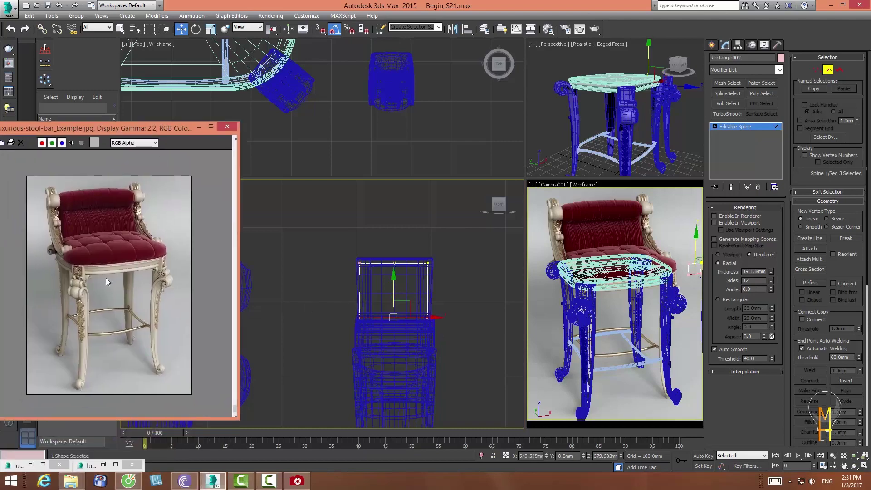
- Zoom the reference photo, exit Segment mode, and move Rectangle002 along Y to the leg's depth
{"action": "scroll", "coordinate": [81, 283], "scroll_direction": "up", "scroll_amount": 2}
{"action": "left_click_drag", "start_coordinate": [391, 275], "coordinate": [393, 287]}
{"action": "left_click", "coordinate": [825, 71]}
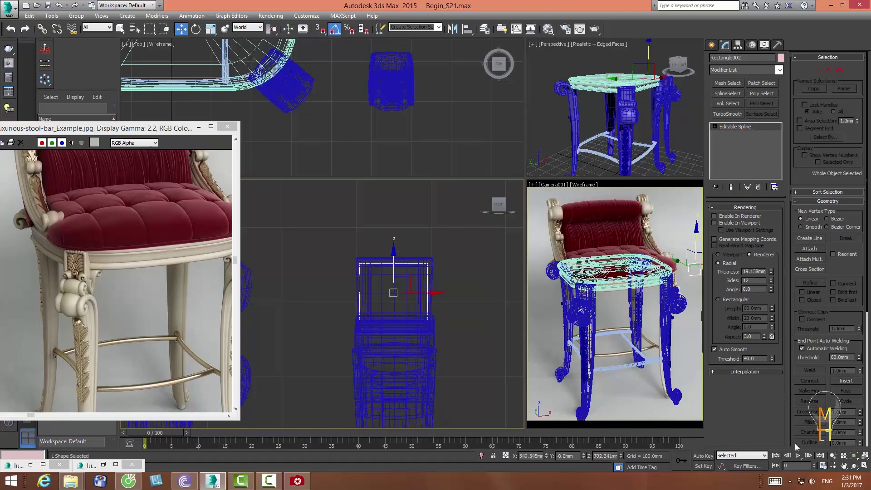
{"action": "middle_click_drag", "start_coordinate": [426, 100], "coordinate": [408, 136]}
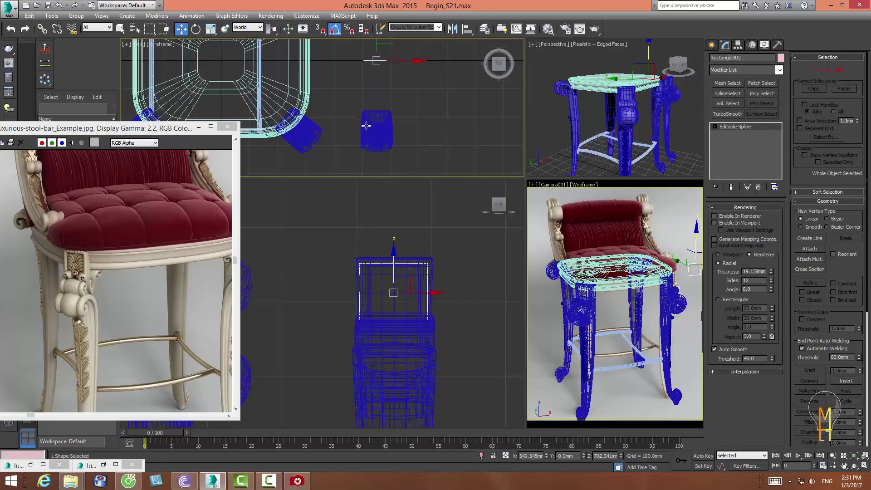
{"action": "scroll", "coordinate": [376, 90], "scroll_direction": "down", "scroll_amount": 2}
{"action": "left_click_drag", "start_coordinate": [369, 48], "coordinate": [368, 142]}
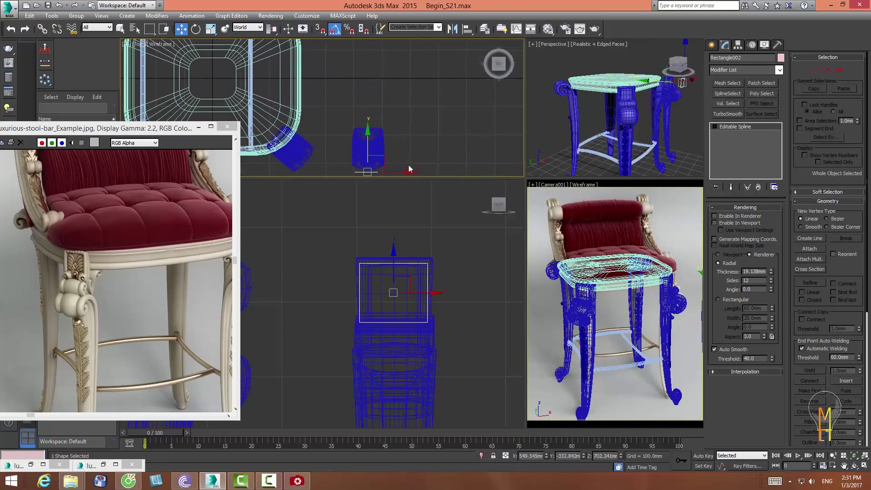
{"action": "middle_click_drag", "start_coordinate": [601, 114], "coordinate": [546, 128]}
{"action": "middle_click_drag", "start_coordinate": [467, 274], "coordinate": [464, 266]}
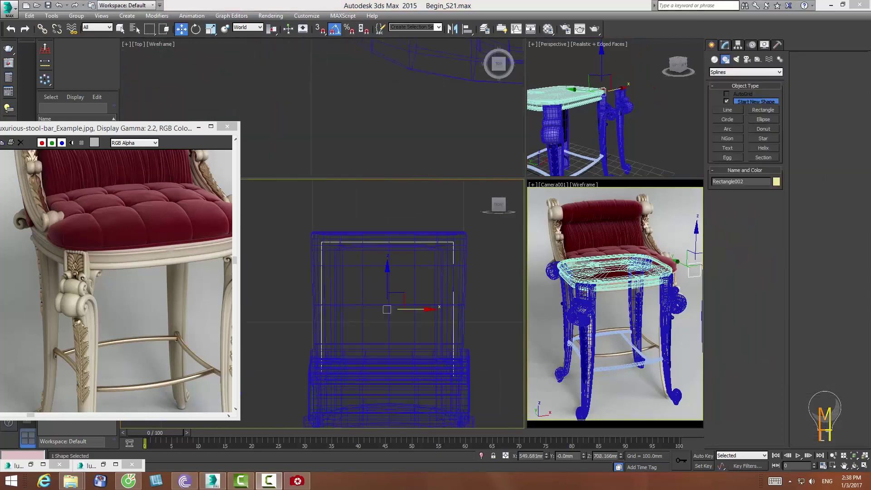
- Convert the rectangle to an editable spline and raise its bottom edge slightly
{"action": "left_click", "coordinate": [724, 45]}
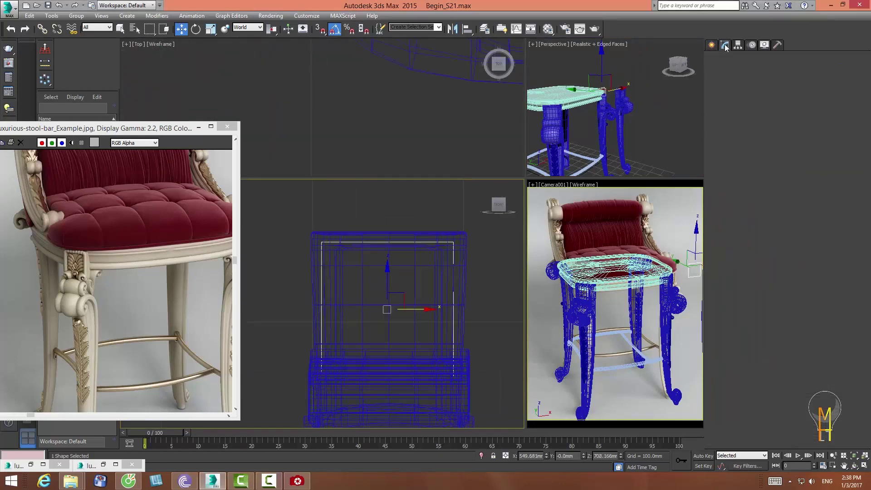
{"action": "right_click", "coordinate": [748, 127]}
{"action": "left_click", "coordinate": [784, 183]}
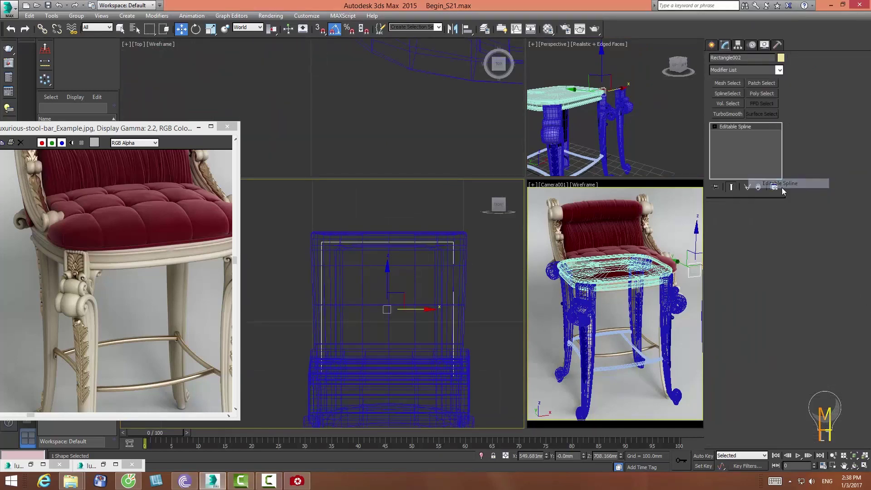
{"action": "left_click", "coordinate": [381, 378]}
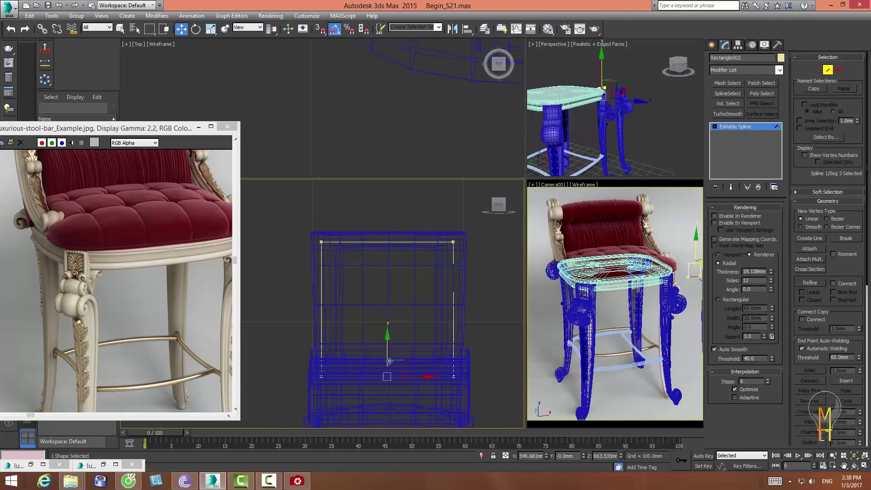
{"action": "right_click", "coordinate": [391, 337]}
{"action": "left_click_drag", "start_coordinate": [384, 345], "coordinate": [388, 336]}
{"action": "left_click", "coordinate": [401, 292]}
{"action": "middle_click_drag", "start_coordinate": [417, 252], "coordinate": [387, 241]}
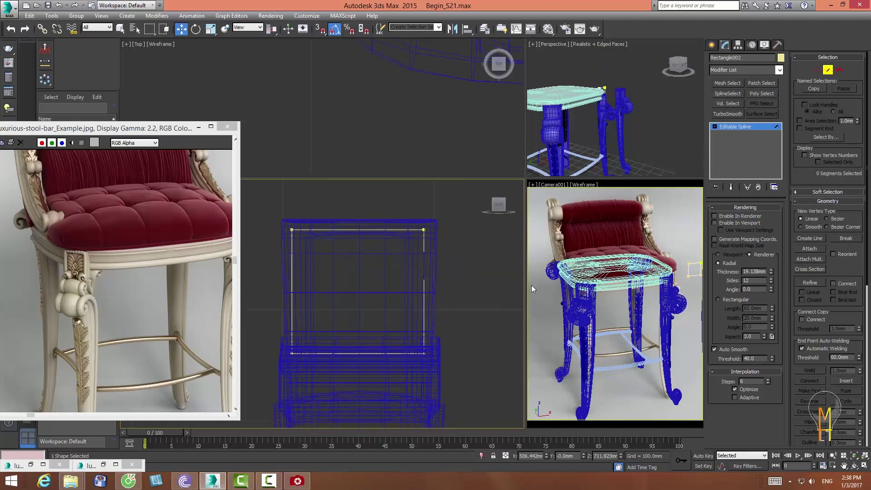
- Divide the top and bottom segments at their midpoints and delete the rectangle's right half
{"action": "left_click", "coordinate": [358, 230]}
{"action": "left_click", "coordinate": [371, 354], "text": "ctrl"}
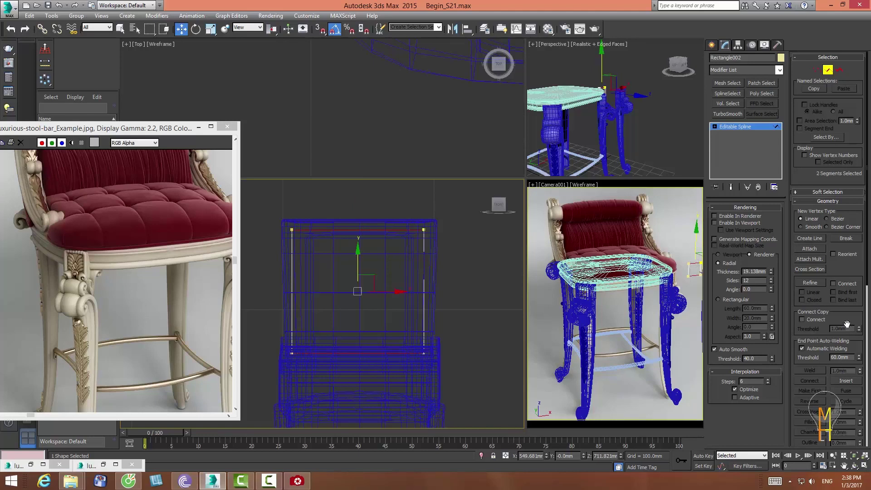
{"action": "scroll", "coordinate": [846, 324], "scroll_direction": "down", "scroll_amount": 2}
{"action": "scroll", "coordinate": [831, 350], "scroll_direction": "down", "scroll_amount": 5}
{"action": "left_click", "coordinate": [810, 371]}
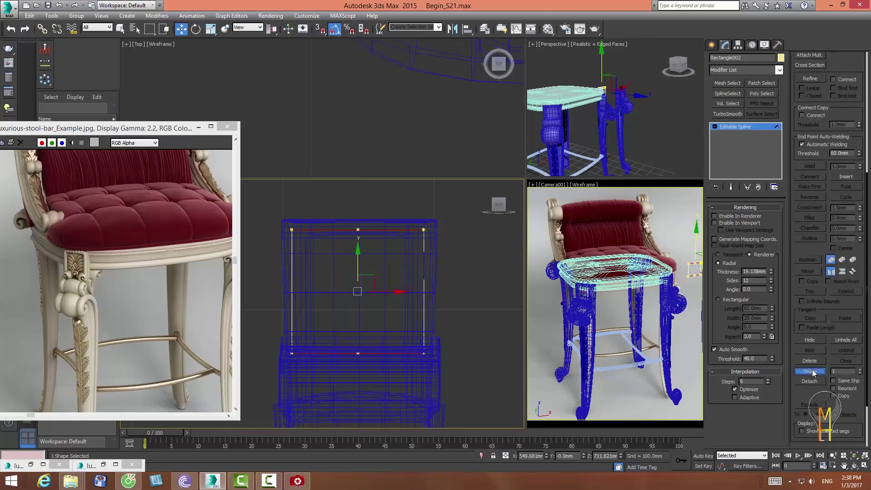
{"action": "left_click", "coordinate": [399, 236]}
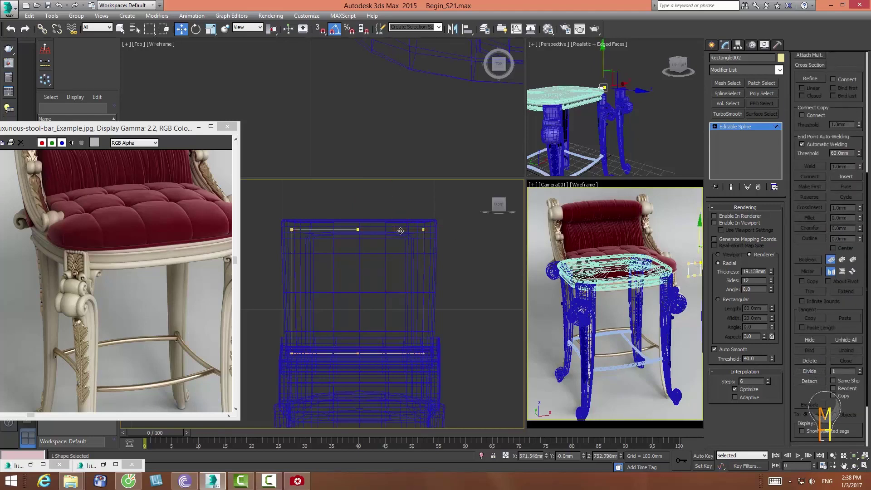
{"action": "left_click", "coordinate": [384, 355]}
{"action": "key", "text": "Delete"}
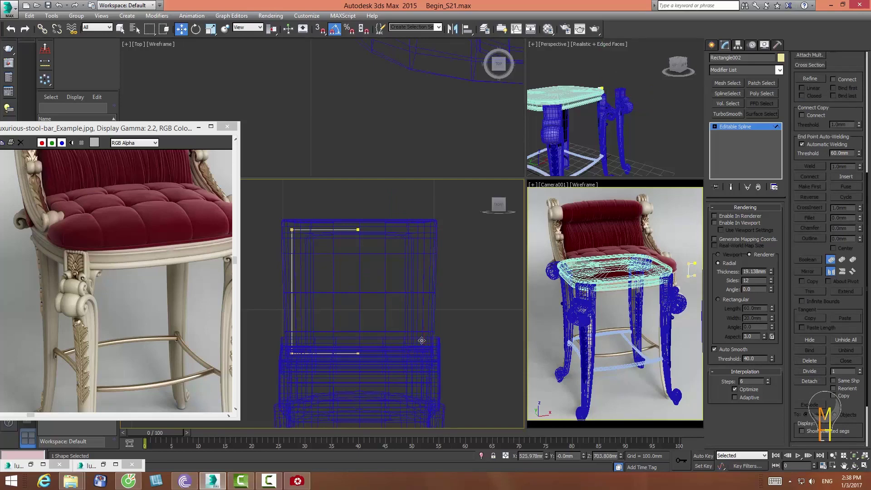
- Fillet the top-left corner vertex by about 6 mm
{"action": "left_click", "coordinate": [721, 132]}
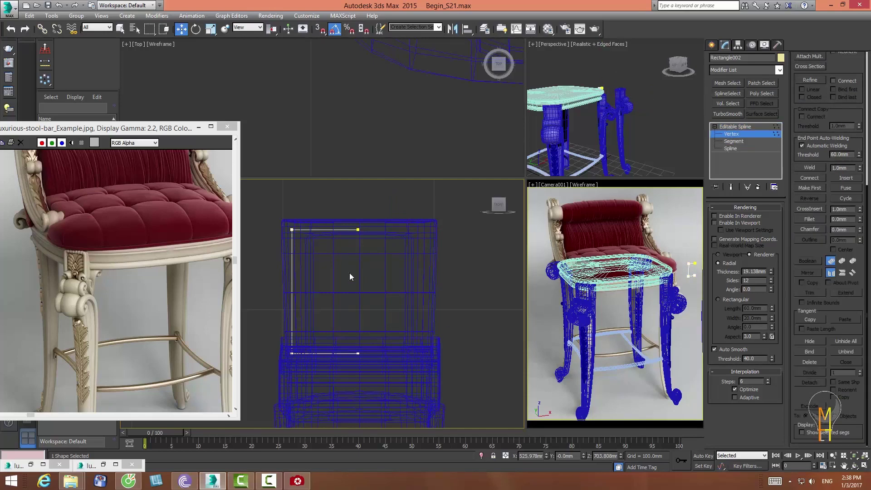
{"action": "left_click_drag", "start_coordinate": [327, 373], "coordinate": [329, 374]}
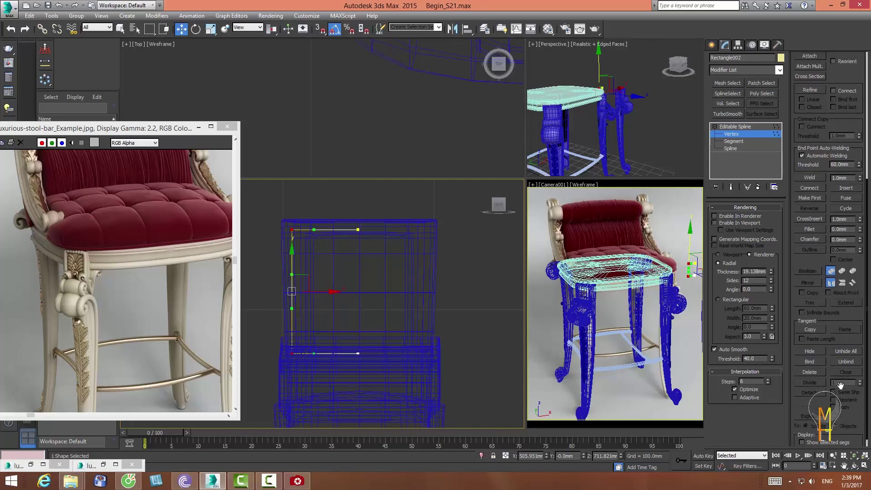
{"action": "left_click_drag", "start_coordinate": [840, 396], "coordinate": [840, 444]}
{"action": "left_click", "coordinate": [809, 267]}
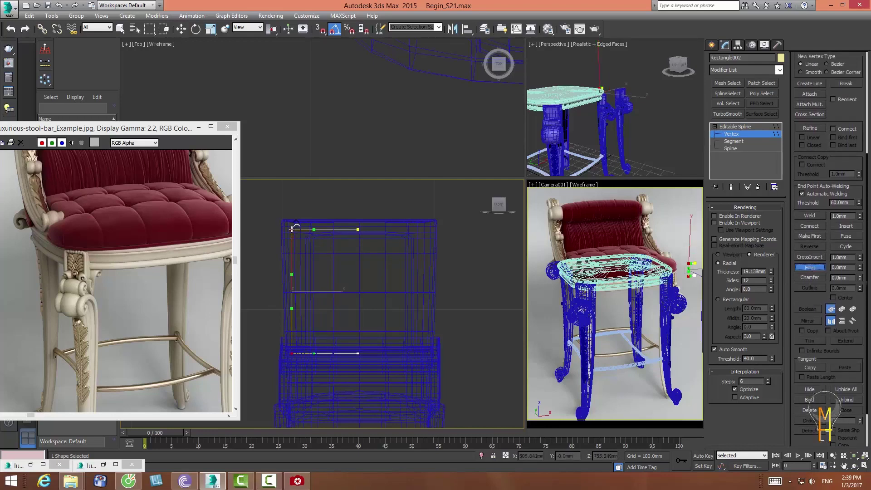
{"action": "left_click_drag", "start_coordinate": [292, 229], "coordinate": [291, 218]}
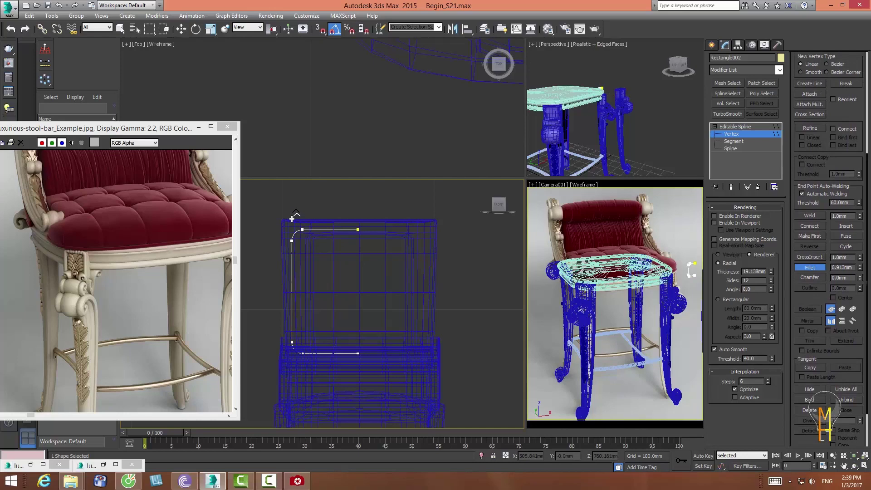
{"action": "left_click", "coordinate": [809, 268]}
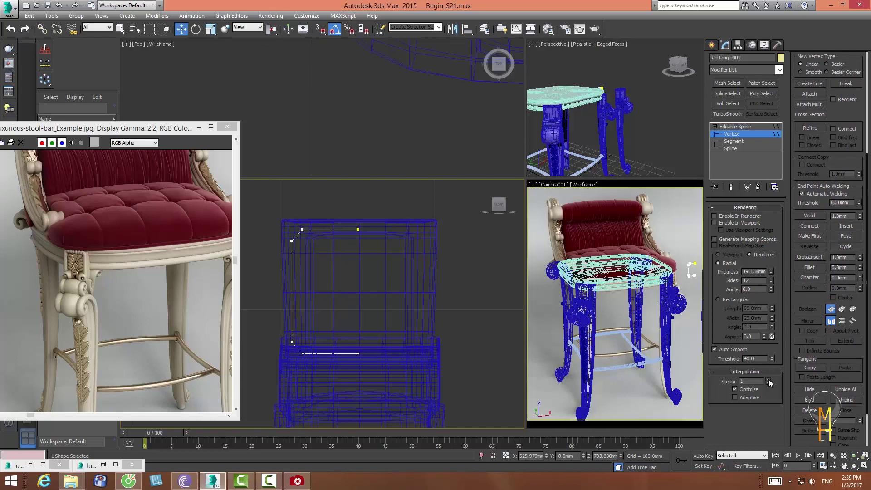
- Draw a new helix near the bracket spline's lower-left corner in the Front view and recolour it
{"action": "key", "text": "1"}
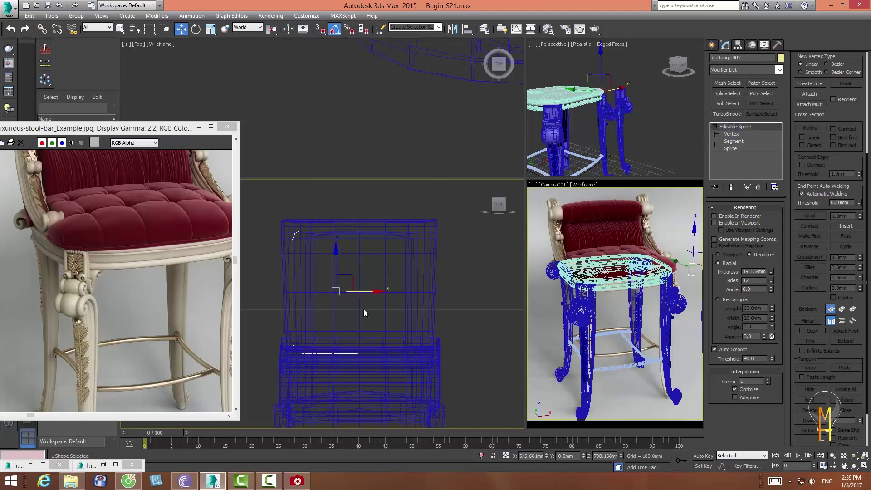
{"action": "mouse_move", "coordinate": [363, 309]}
{"action": "middle_mouse_down"}
{"action": "mouse_move", "coordinate": [412, 292]}
{"action": "mouse_move", "coordinate": [392, 321]}
{"action": "middle_mouse_up"}
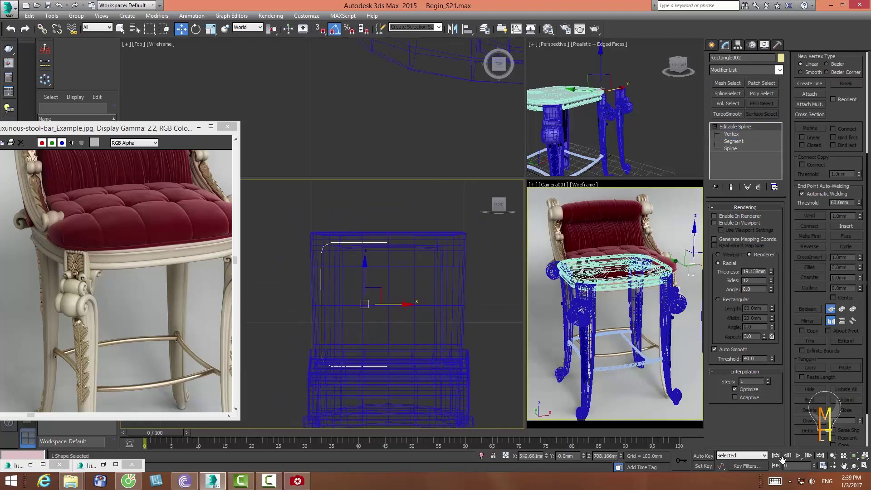
{"action": "mouse_move", "coordinate": [525, 176]}
{"action": "left_mouse_down"}
{"action": "mouse_move", "coordinate": [611, 119]}
{"action": "mouse_move", "coordinate": [602, 139]}
{"action": "left_mouse_up"}
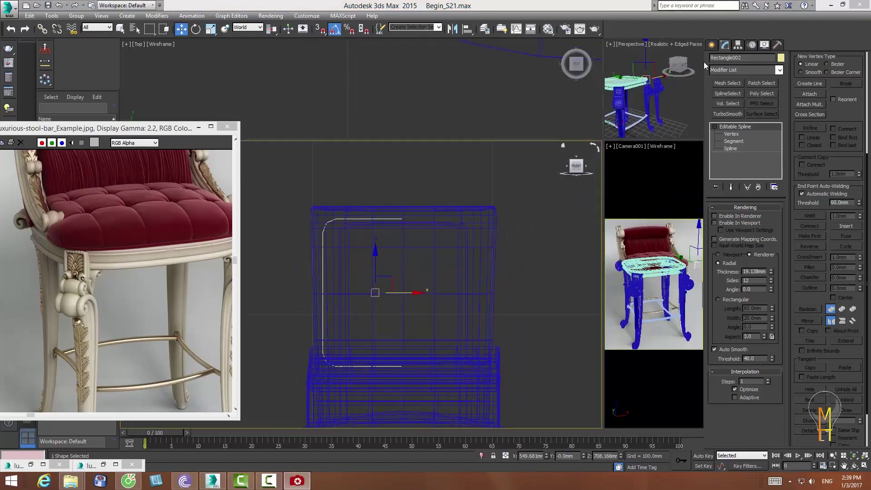
{"action": "left_click", "coordinate": [711, 45]}
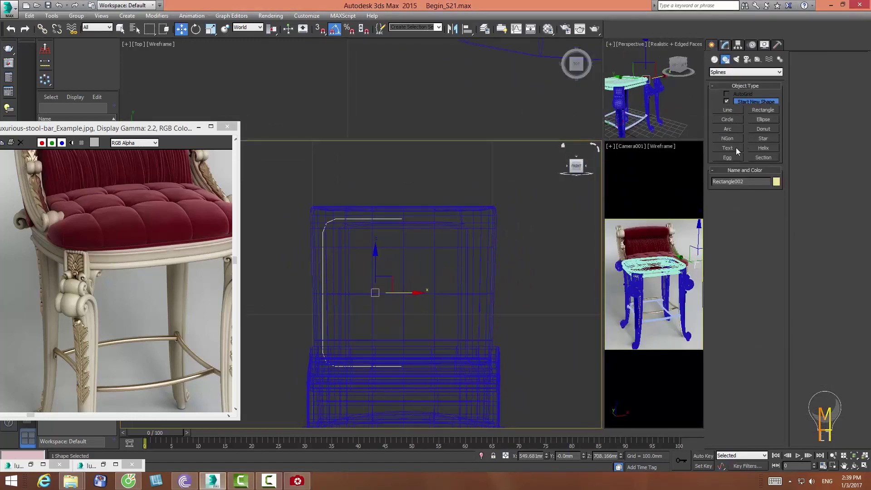
{"action": "left_click", "coordinate": [763, 147]}
{"action": "left_click_drag", "start_coordinate": [347, 345], "coordinate": [351, 328]}
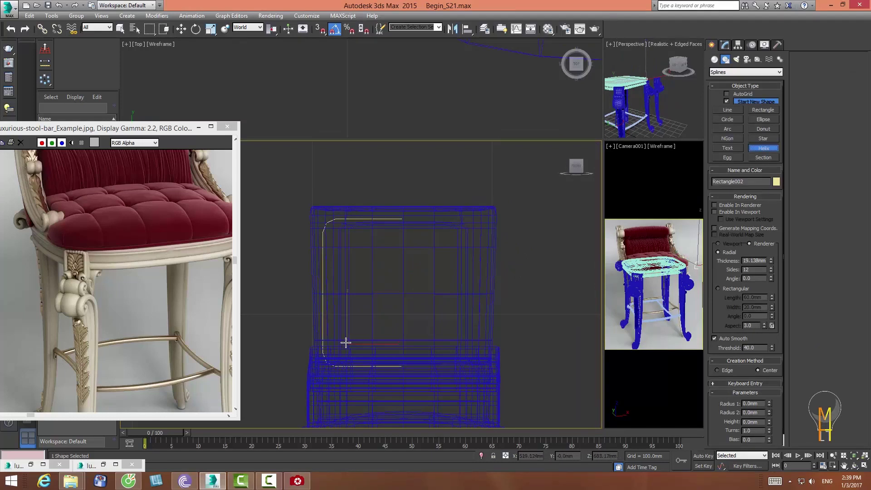
{"action": "left_click", "coordinate": [360, 291]}
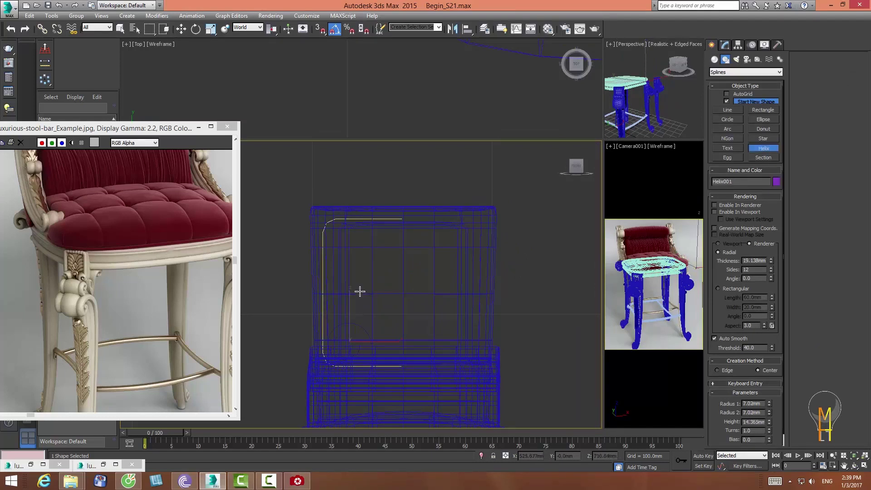
{"action": "left_click", "coordinate": [363, 302]}
{"action": "right_click", "coordinate": [363, 302]}
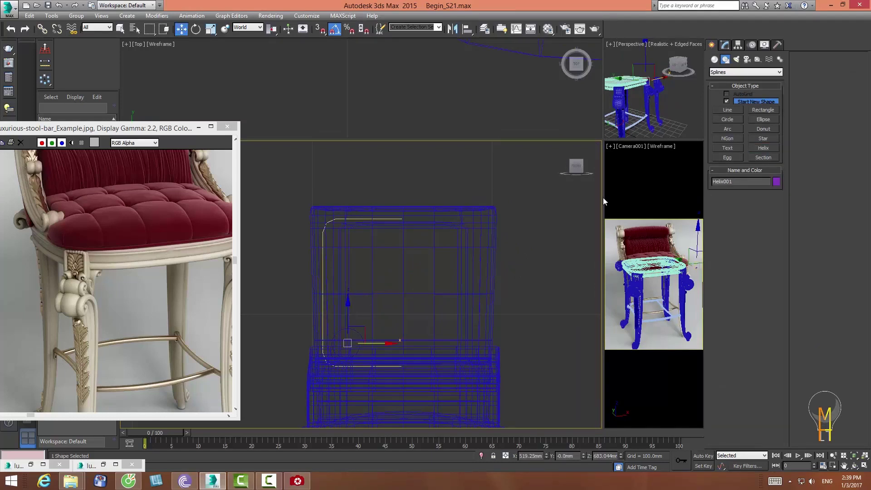
{"action": "left_click", "coordinate": [776, 182]}
{"action": "left_click", "coordinate": [480, 285]}
- Flatten the helix to height 0, rotate it 25°, and shrink its radii to 1.42mm and 3.81mm
{"action": "middle_click_drag", "start_coordinate": [410, 316], "coordinate": [436, 273]}
{"action": "left_click", "coordinate": [436, 273]}
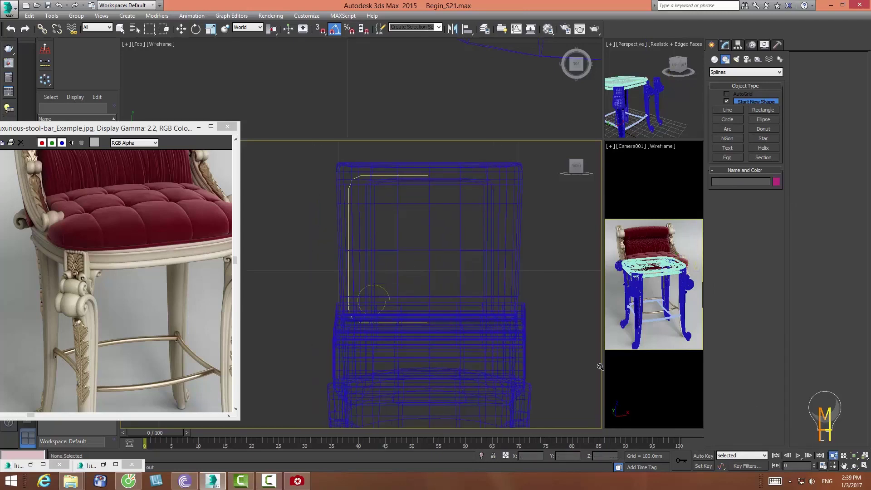
{"action": "scroll", "coordinate": [383, 290], "scroll_direction": "up", "scroll_amount": 3}
{"action": "left_click", "coordinate": [375, 265]}
{"action": "left_click", "coordinate": [725, 45]}
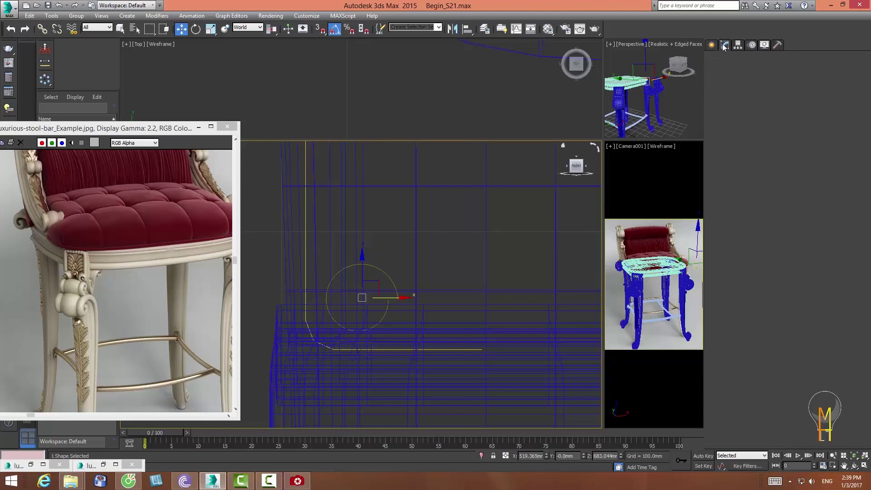
{"action": "right_click", "coordinate": [769, 247]}
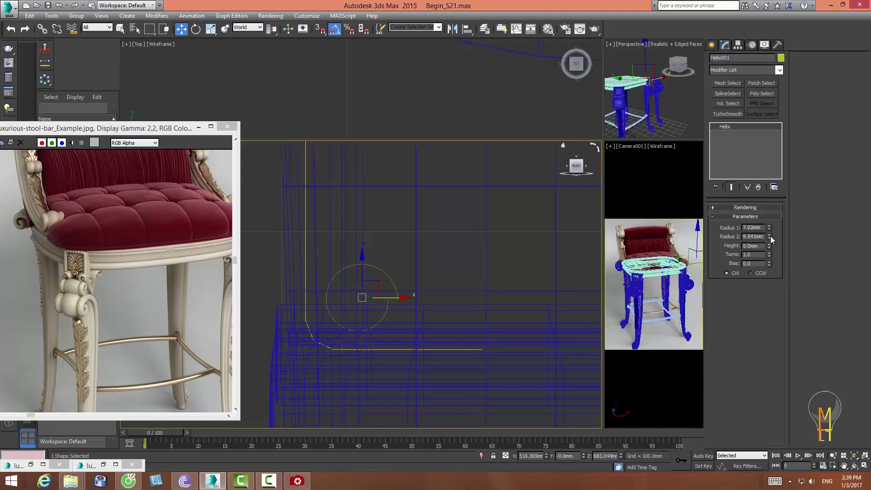
{"action": "mouse_move", "coordinate": [770, 236]}
{"action": "left_mouse_down"}
{"action": "mouse_move", "coordinate": [771, 249]}
{"action": "mouse_move", "coordinate": [776, 225]}
{"action": "mouse_move", "coordinate": [763, 259]}
{"action": "left_mouse_up"}
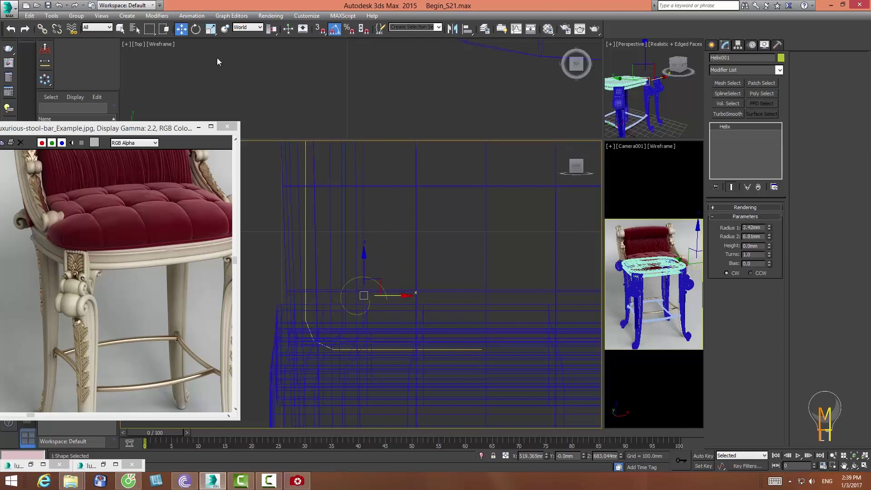
{"action": "key", "text": "e"}
{"action": "left_click_drag", "start_coordinate": [399, 285], "coordinate": [403, 296]}
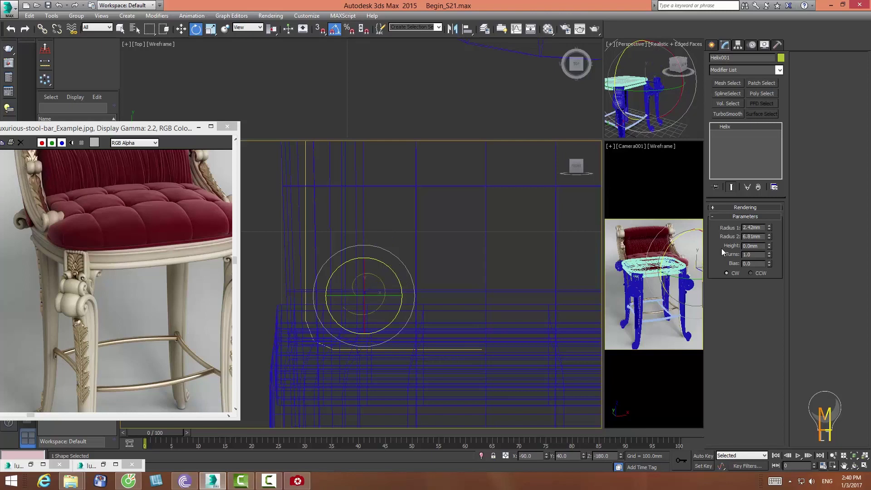
{"action": "mouse_move", "coordinate": [768, 235]}
{"action": "left_mouse_down"}
{"action": "mouse_move", "coordinate": [767, 228]}
{"action": "mouse_move", "coordinate": [768, 248]}
{"action": "left_mouse_up"}
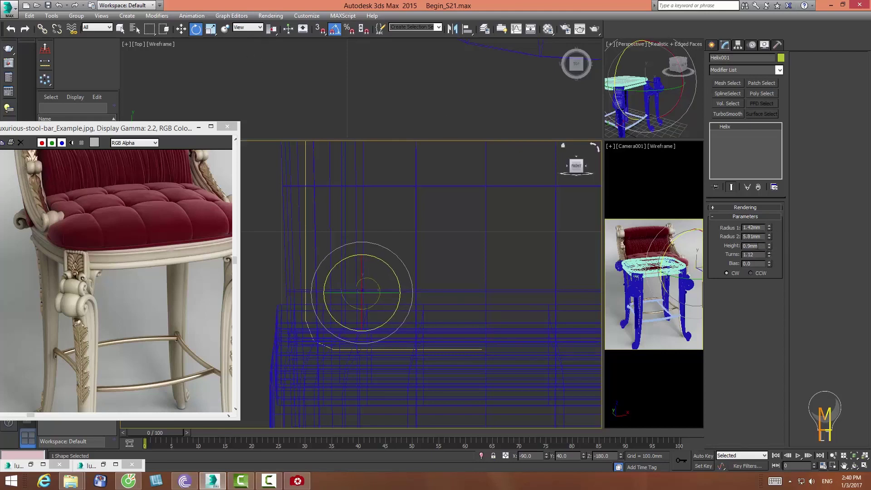
- Move the helix down-left into the spline's lower corner and zoom in around it
{"action": "left_click", "coordinate": [181, 29]}
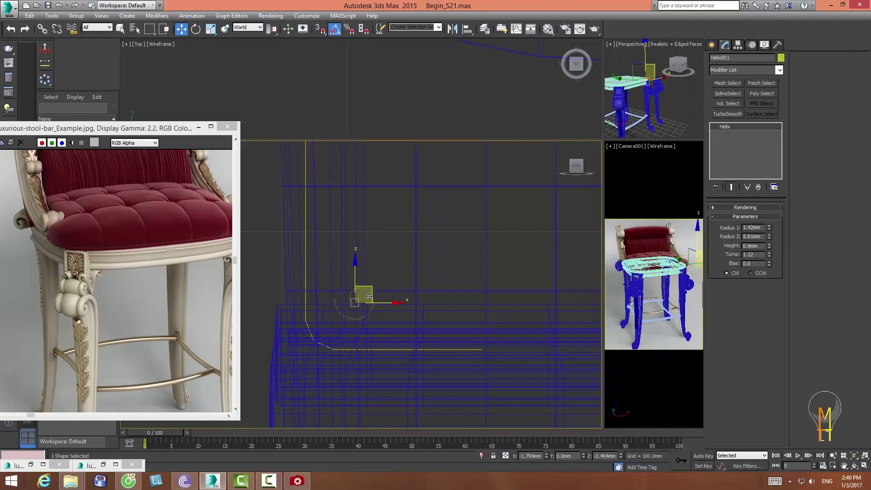
{"action": "left_click_drag", "start_coordinate": [381, 283], "coordinate": [356, 317]}
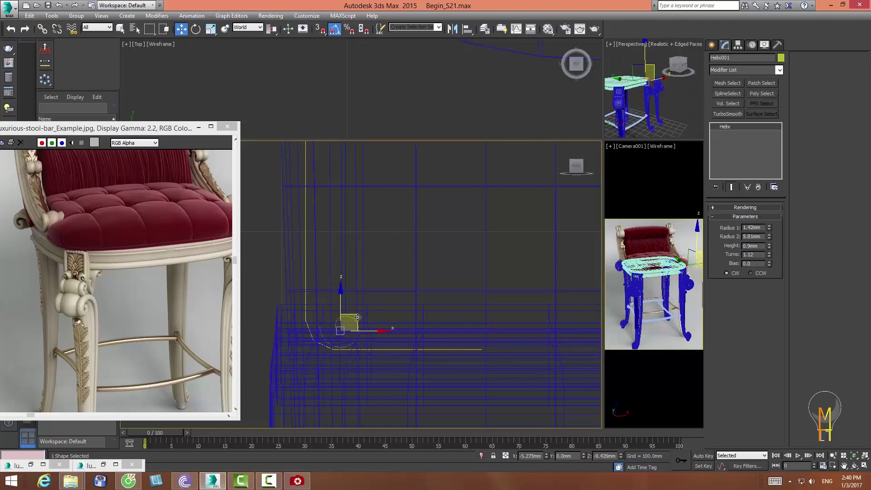
{"action": "left_click", "coordinate": [833, 455]}
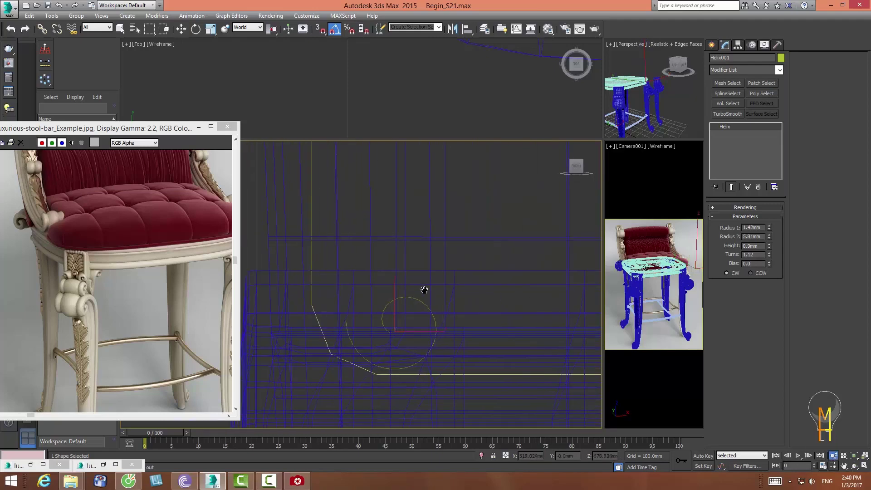
{"action": "left_click_drag", "start_coordinate": [360, 325], "coordinate": [387, 287]}
{"action": "right_click", "coordinate": [580, 323]}
- Select Rectangle002 and drag its right endpoint vertex left toward the helix
{"action": "left_click", "coordinate": [569, 320]}
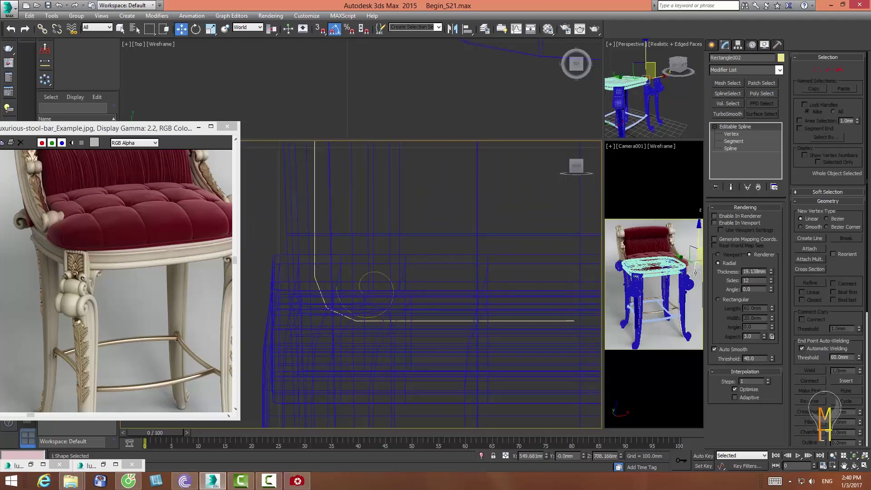
{"action": "left_click", "coordinate": [731, 133]}
{"action": "left_click", "coordinate": [573, 321]}
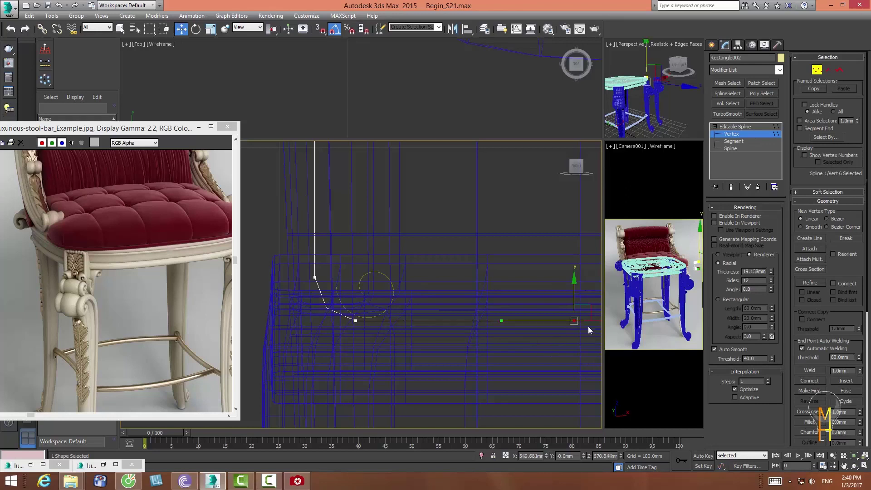
{"action": "mouse_move", "coordinate": [588, 321]}
{"action": "left_mouse_down"}
{"action": "mouse_move", "coordinate": [409, 321]}
{"action": "mouse_move", "coordinate": [384, 288]}
{"action": "left_mouse_up"}
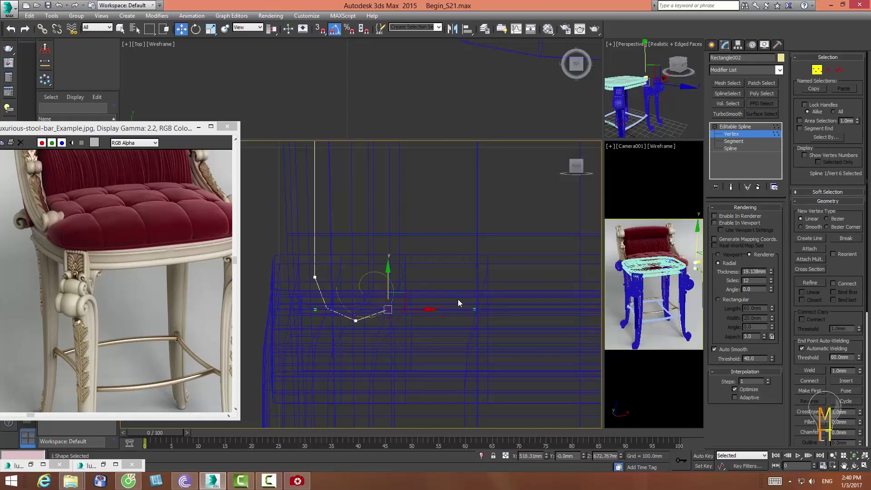
{"action": "middle_click_drag", "start_coordinate": [410, 270], "coordinate": [412, 262]}
- Copy the lower-right segment upward and level its end vertex near the helix
{"action": "key", "text": "2"}
{"action": "scroll", "coordinate": [433, 256], "scroll_direction": "up", "scroll_amount": 1}
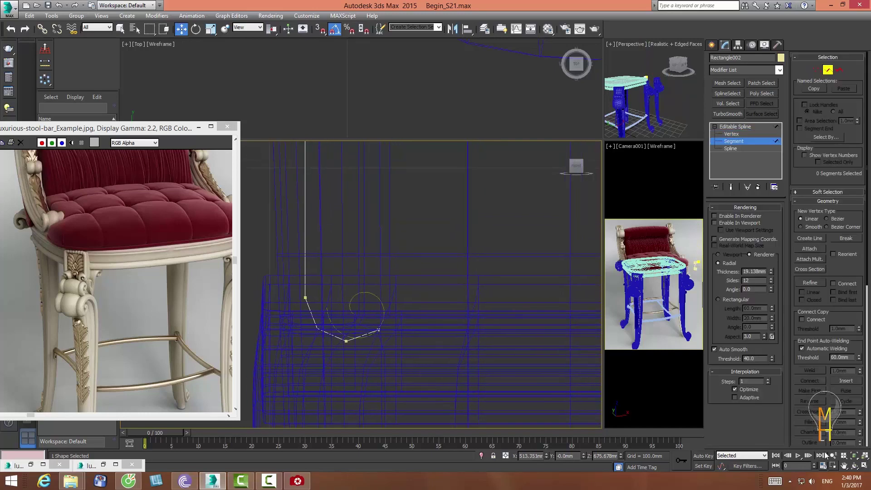
{"action": "scroll", "coordinate": [408, 294], "scroll_direction": "up", "scroll_amount": 2}
{"action": "scroll", "coordinate": [452, 335], "scroll_direction": "up", "scroll_amount": 2}
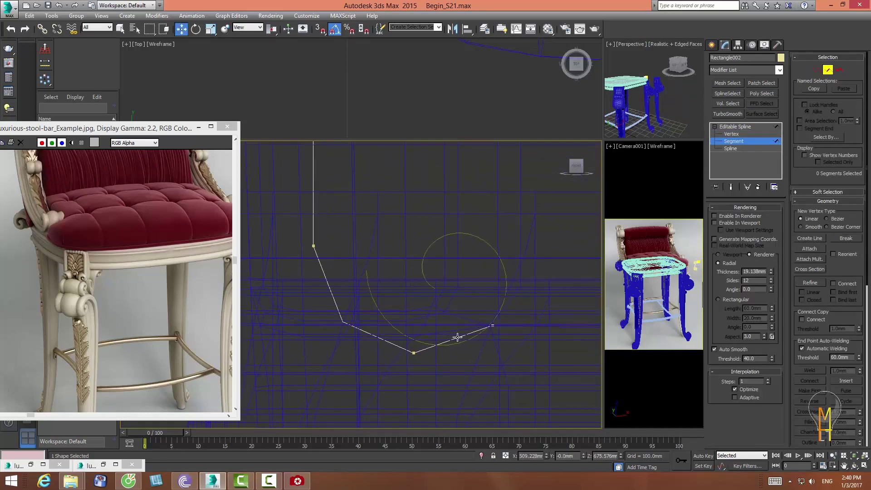
{"action": "left_click", "coordinate": [457, 336]}
{"action": "left_click_drag", "start_coordinate": [453, 314], "coordinate": [426, 236], "text": "shift"}
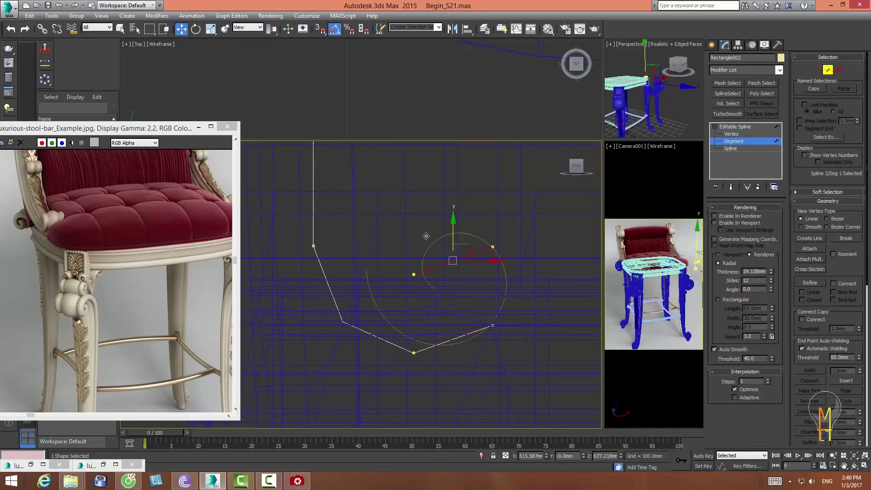
{"action": "left_click", "coordinate": [817, 69]}
{"action": "left_click", "coordinate": [413, 274]}
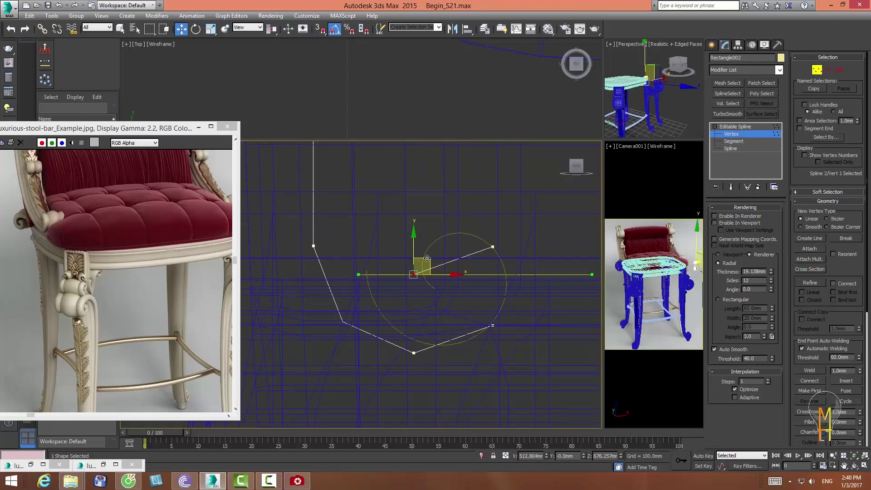
{"action": "mouse_move", "coordinate": [420, 268]}
{"action": "left_mouse_down"}
{"action": "mouse_move", "coordinate": [449, 226]}
{"action": "mouse_move", "coordinate": [435, 240]}
{"action": "left_mouse_up"}
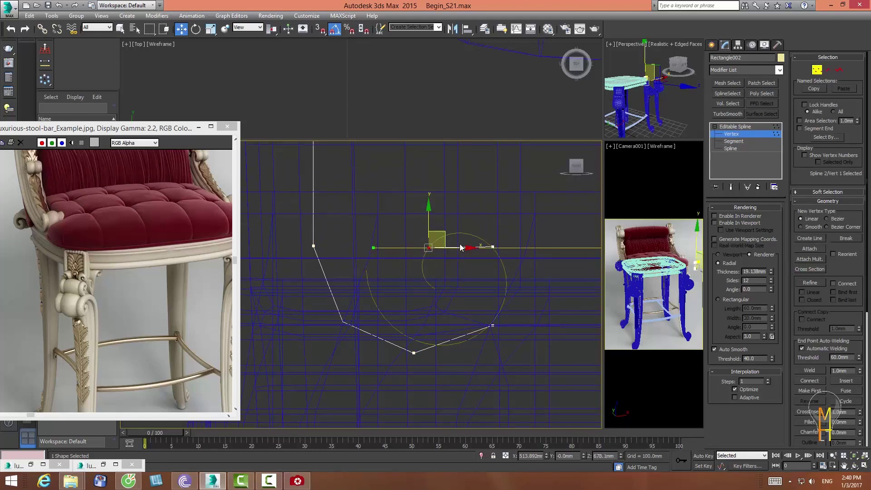
{"action": "mouse_move", "coordinate": [467, 281]}
{"action": "middle_mouse_down"}
{"action": "mouse_move", "coordinate": [401, 283]}
{"action": "mouse_move", "coordinate": [412, 284]}
{"action": "middle_mouse_up"}
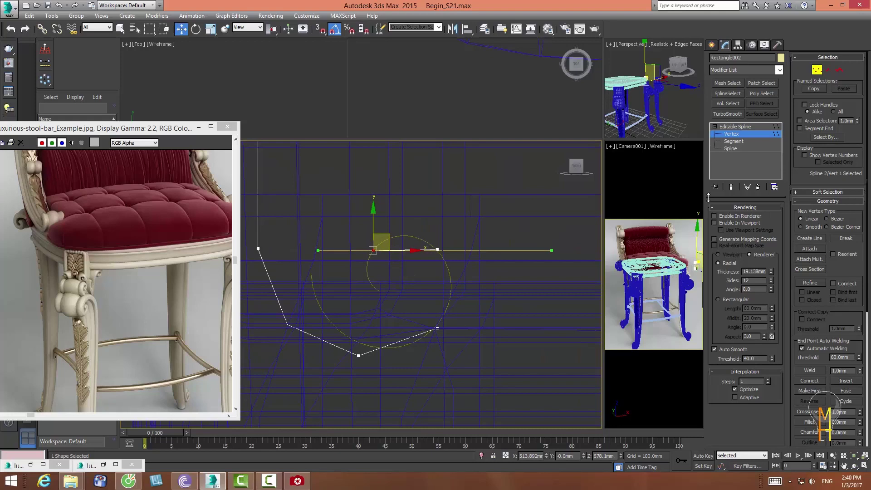
- Rotate the short segment inside the circle by 90 degrees
{"action": "left_click", "coordinate": [827, 69]}
{"action": "left_click", "coordinate": [403, 250]}
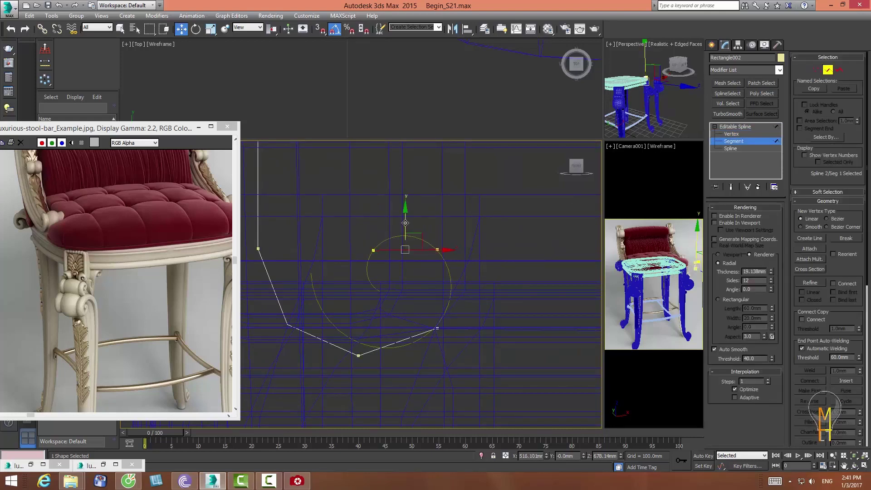
{"action": "left_click", "coordinate": [195, 29]}
{"action": "left_click_drag", "start_coordinate": [436, 257], "coordinate": [430, 291]}
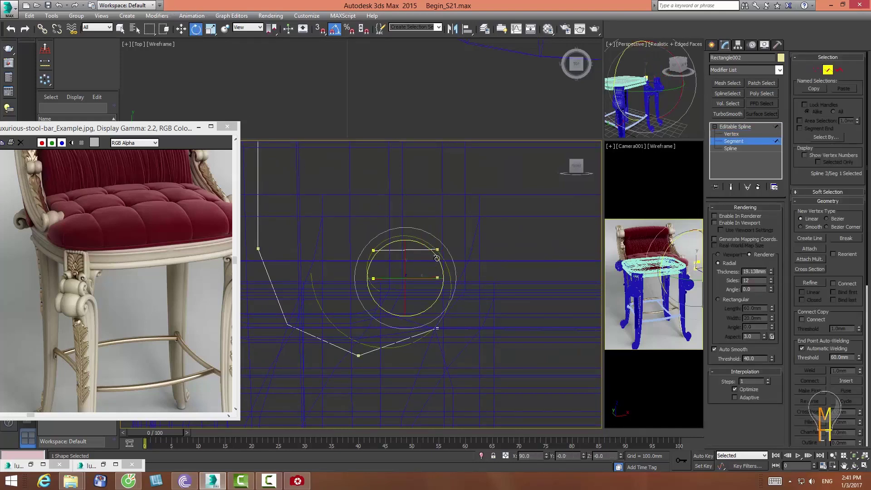
{"action": "left_click", "coordinate": [181, 28]}
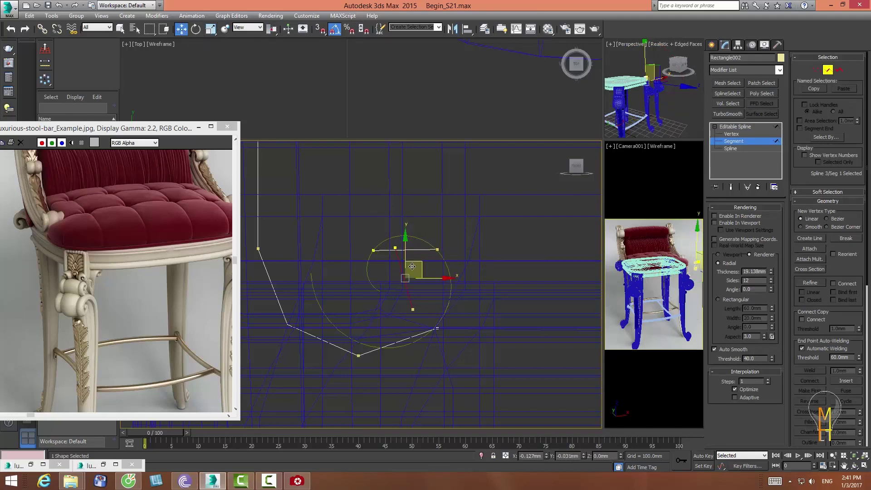
{"action": "left_click", "coordinate": [396, 269]}
- Convert the spline's vertices to Corner and nudge the top-right curl vertex up-left onto the circle
{"action": "left_click", "coordinate": [806, 68]}
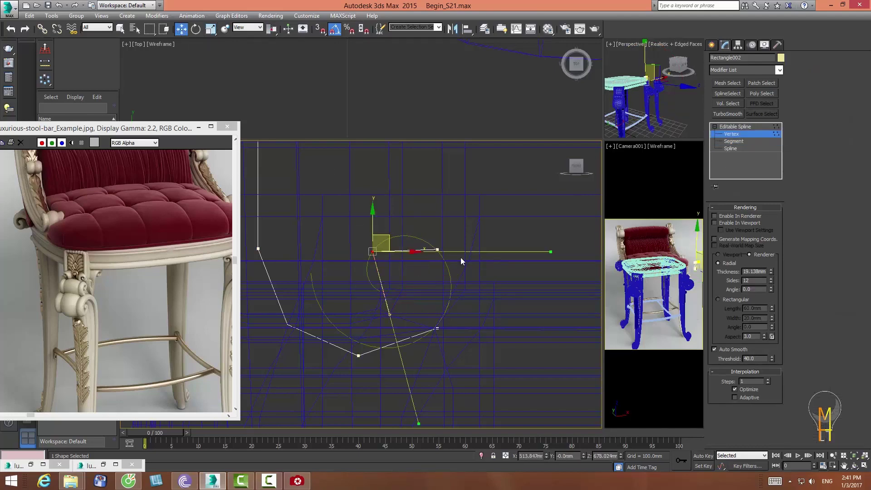
{"action": "left_click", "coordinate": [389, 313]}
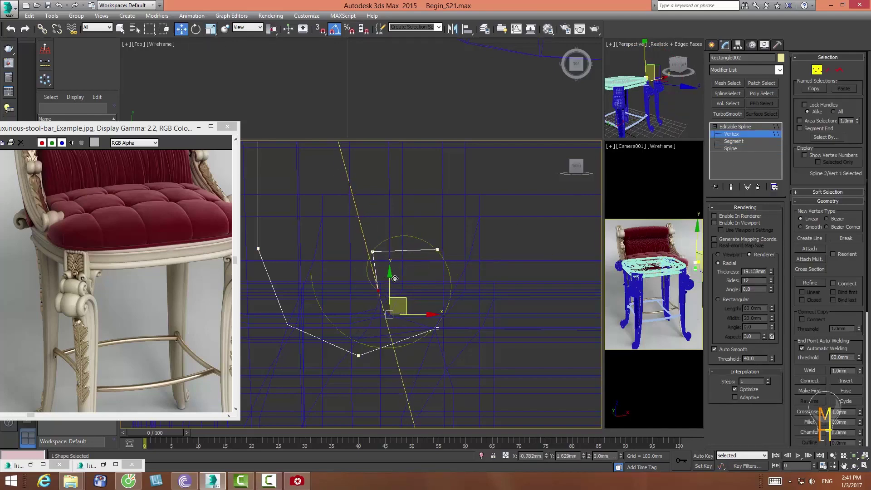
{"action": "key", "text": "ctrl+a"}
{"action": "right_click", "coordinate": [372, 251]}
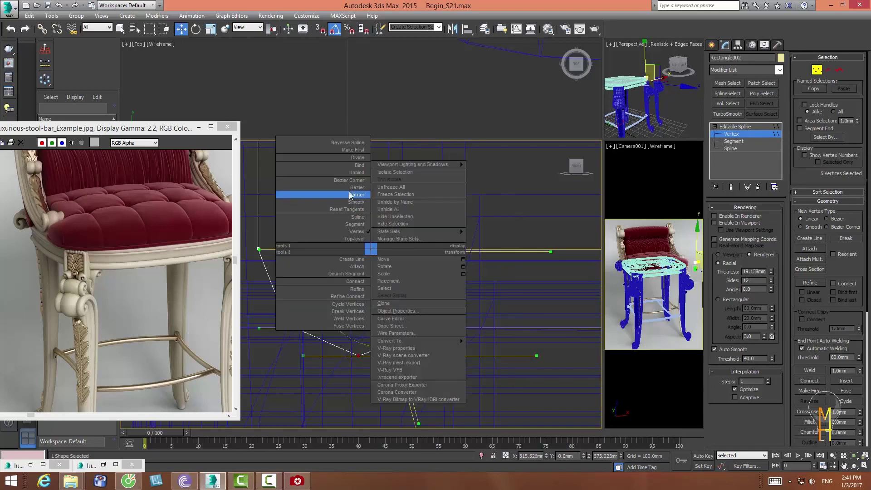
{"action": "left_click", "coordinate": [354, 195]}
{"action": "left_click", "coordinate": [379, 290]}
{"action": "left_click", "coordinate": [372, 251]}
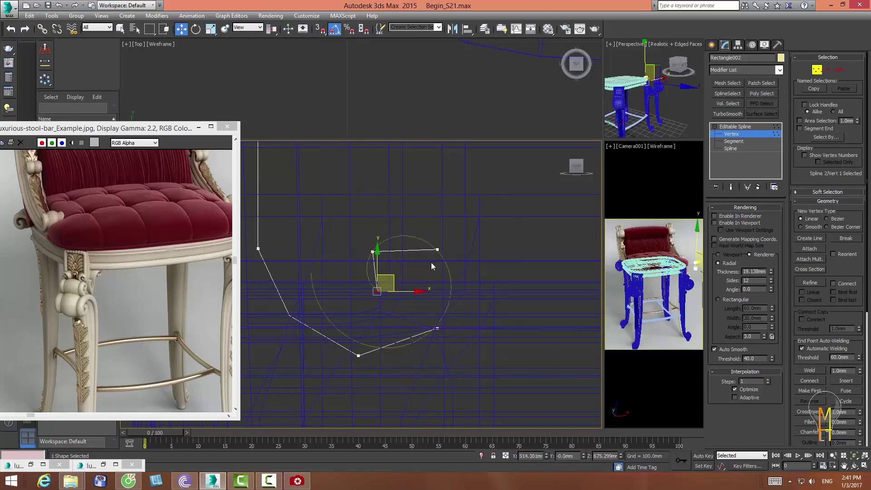
{"action": "left_click", "coordinate": [437, 250]}
{"action": "left_click_drag", "start_coordinate": [448, 231], "coordinate": [439, 224]}
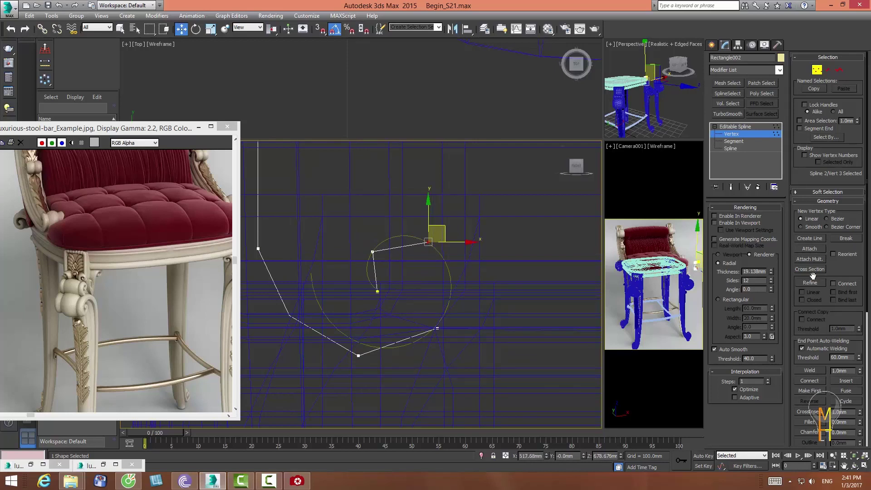
{"action": "left_click", "coordinate": [811, 239]}
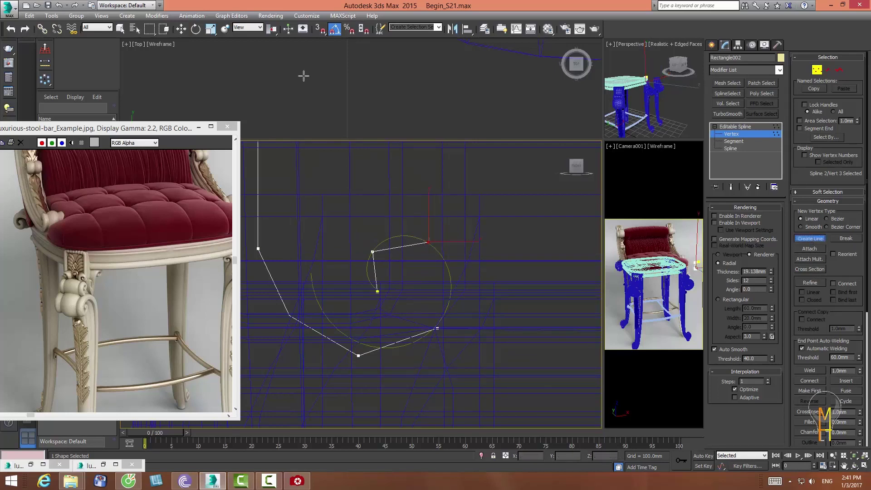
- With snaps on, draw a segment joining the top-right vertex to the lower vertex
{"action": "left_click", "coordinate": [320, 30]}
{"action": "left_click", "coordinate": [429, 242]}
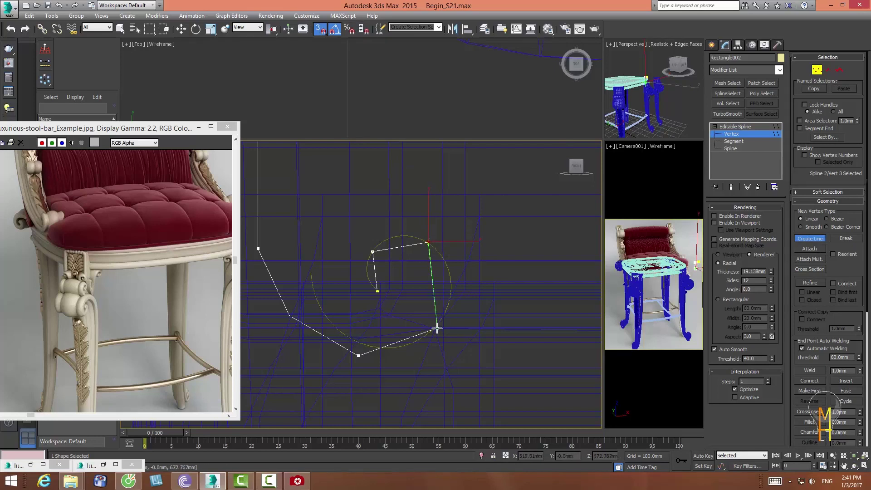
{"action": "left_click", "coordinate": [436, 329]}
{"action": "right_click", "coordinate": [470, 317]}
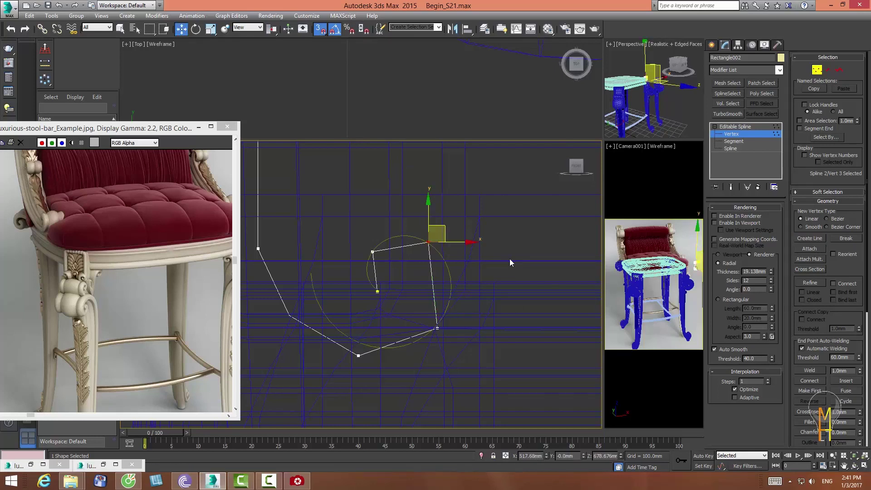
- Refine a new vertex onto the right-hand segment, push it onto the circle, and raise the top vertex
{"action": "left_click", "coordinate": [809, 282]}
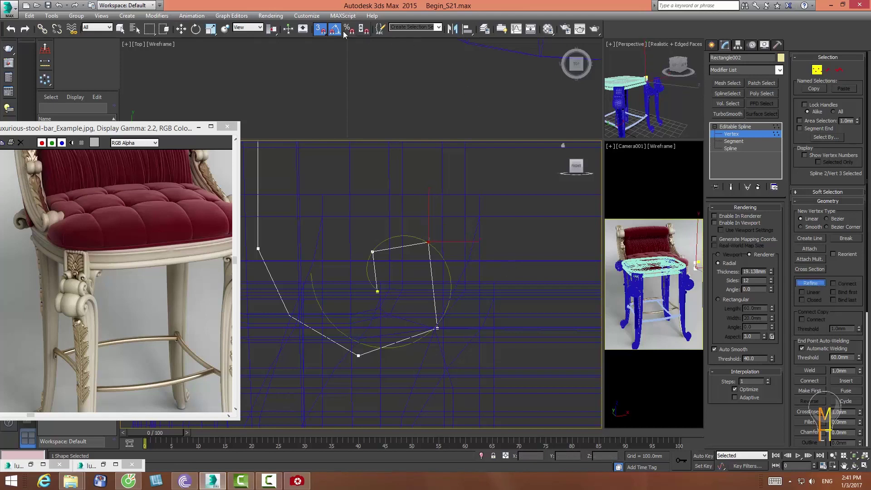
{"action": "key", "text": "s"}
{"action": "left_click", "coordinate": [433, 284]}
{"action": "left_click", "coordinate": [809, 282]}
{"action": "left_click", "coordinate": [433, 284]}
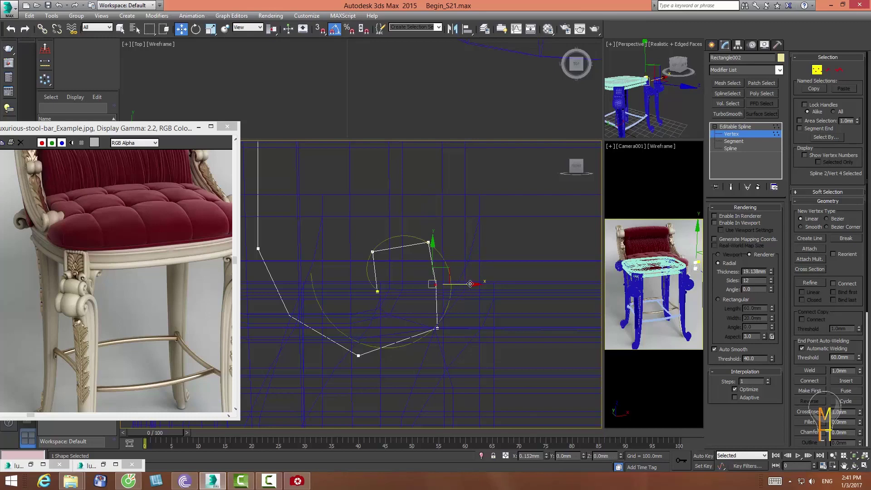
{"action": "left_click_drag", "start_coordinate": [482, 281], "coordinate": [500, 281]}
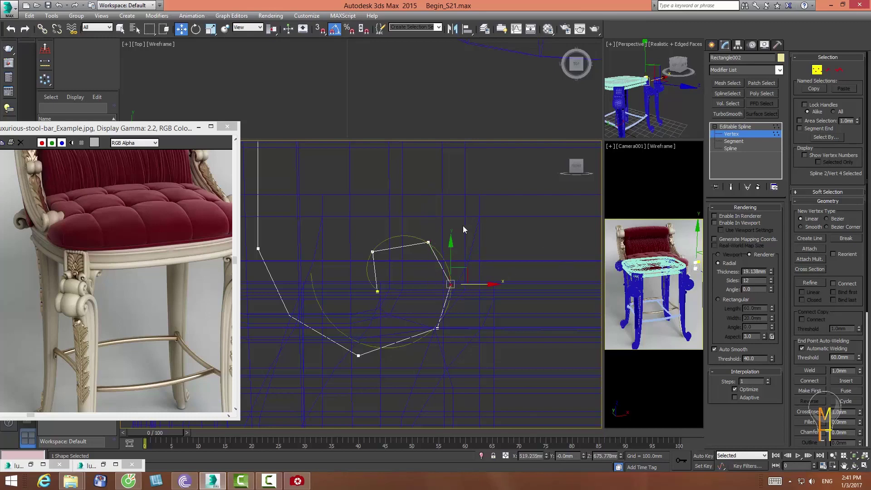
{"action": "left_click", "coordinate": [428, 242]}
{"action": "left_click_drag", "start_coordinate": [428, 242], "coordinate": [418, 237]}
- Select six vertices of the curl and shift them left
{"action": "left_click", "coordinate": [587, 280]}
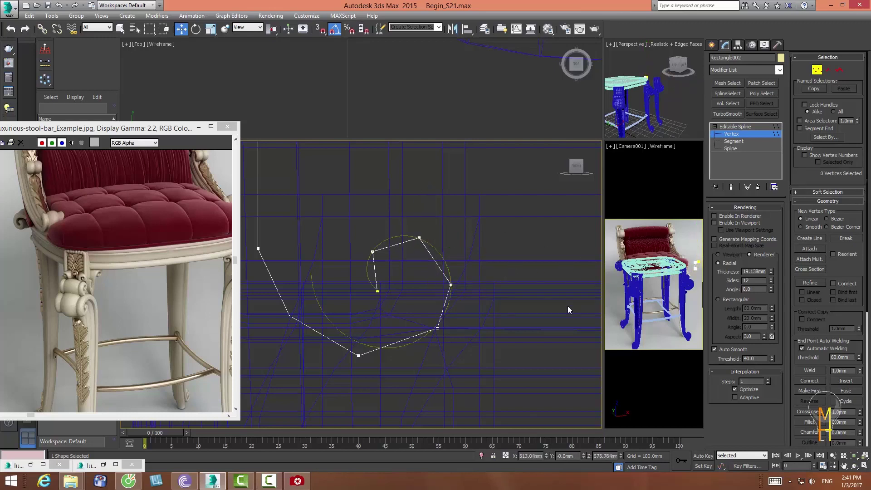
{"action": "left_click_drag", "start_coordinate": [347, 376], "coordinate": [337, 379]}
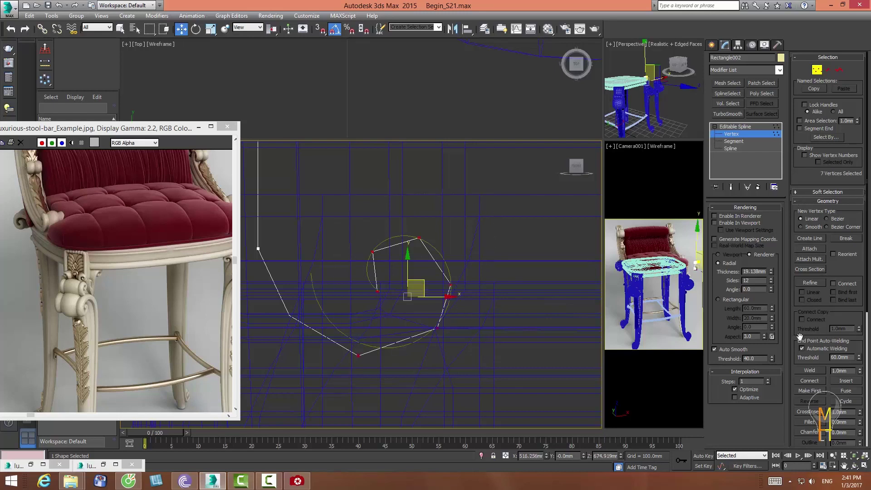
{"action": "left_click_drag", "start_coordinate": [456, 220], "coordinate": [399, 254]}
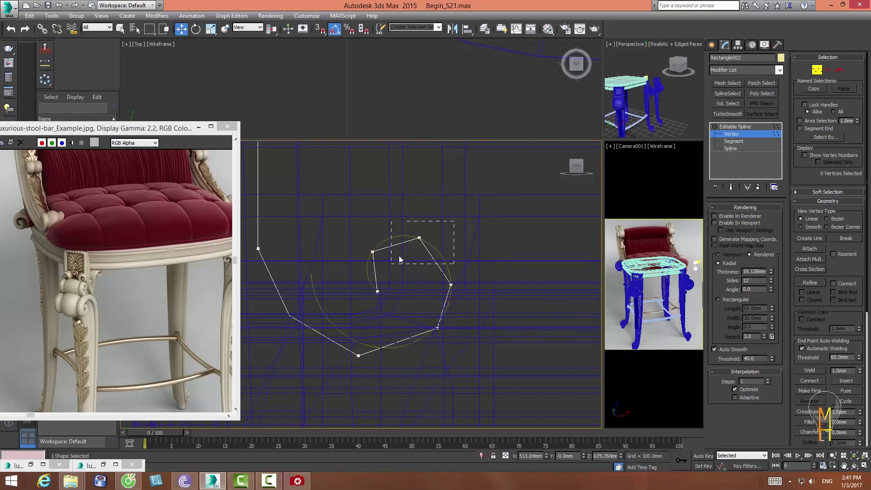
{"action": "left_click", "coordinate": [464, 231]}
{"action": "left_click_drag", "start_coordinate": [327, 389], "coordinate": [328, 389]}
{"action": "left_click_drag", "start_coordinate": [402, 260], "coordinate": [388, 260]}
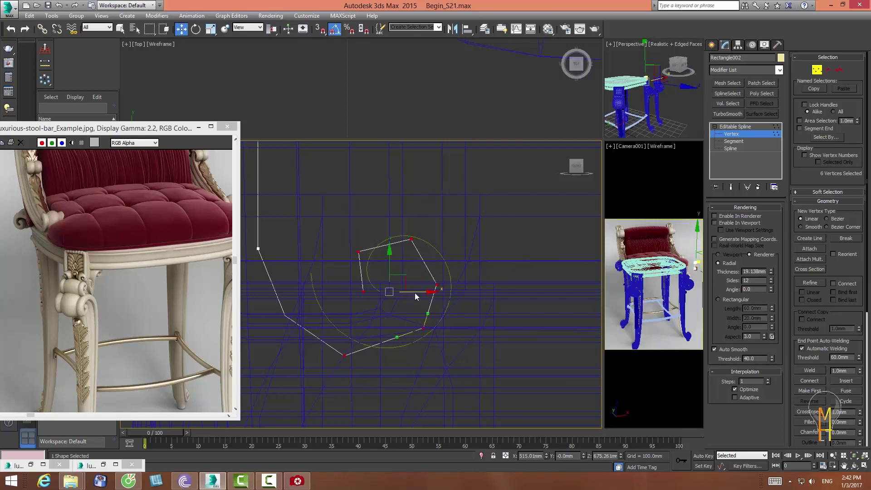
{"action": "middle_click_drag", "start_coordinate": [388, 260], "coordinate": [438, 248]}
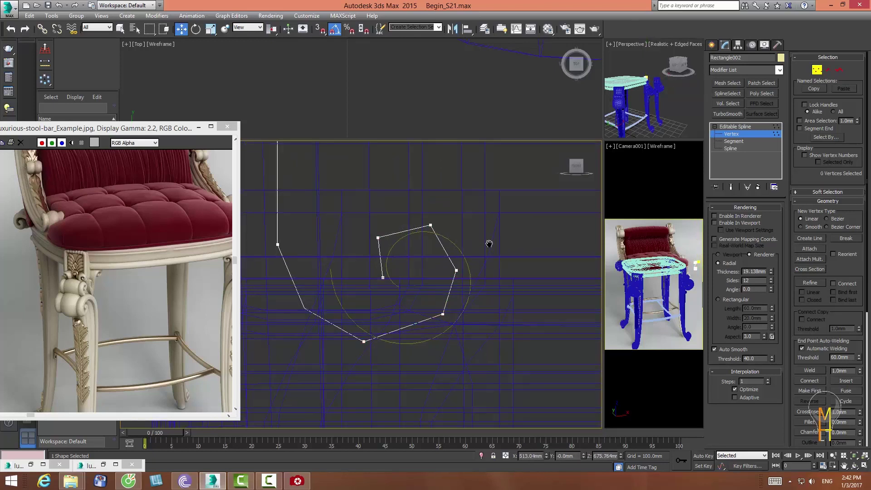
- Fine-tune the curl's vertices, moving them left and down to trace the circular guide
{"action": "left_click_drag", "start_coordinate": [439, 261], "coordinate": [397, 289]}
{"action": "left_click", "coordinate": [407, 237], "text": "ctrl"}
{"action": "left_click_drag", "start_coordinate": [426, 241], "coordinate": [409, 247]}
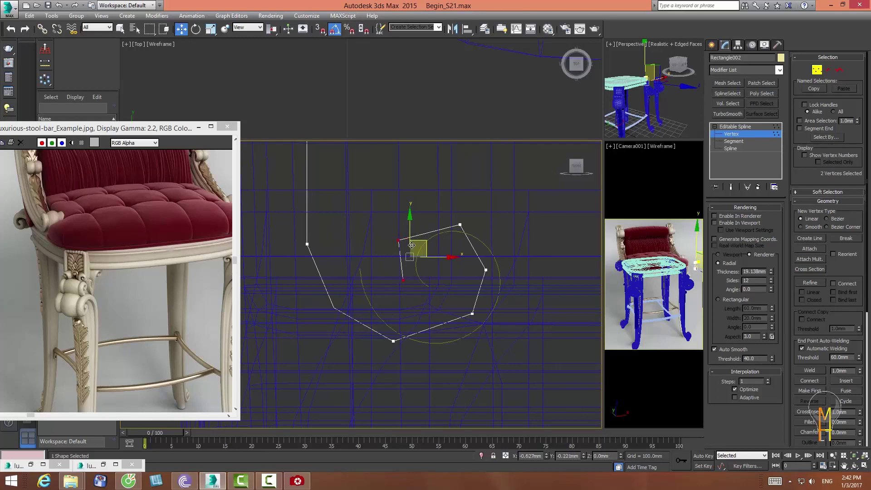
{"action": "left_click_drag", "start_coordinate": [460, 224], "coordinate": [443, 221]}
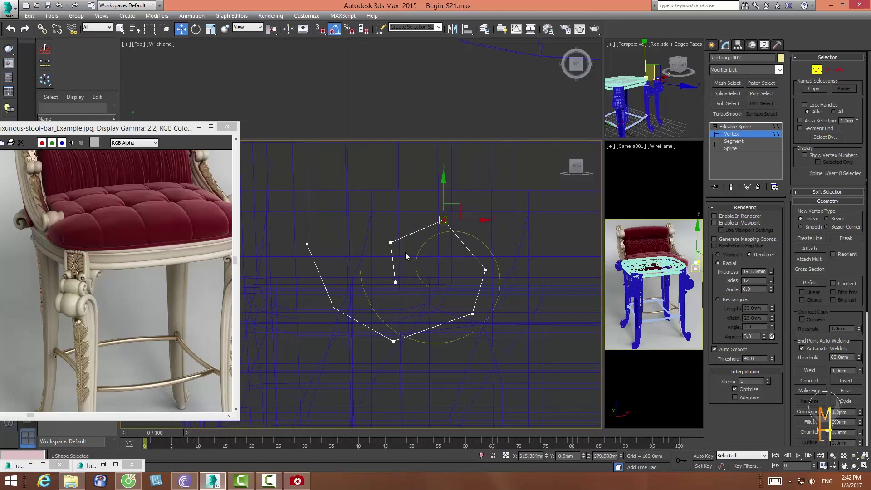
{"action": "mouse_move", "coordinate": [410, 247]}
{"action": "left_mouse_down"}
{"action": "mouse_move", "coordinate": [411, 261]}
{"action": "mouse_move", "coordinate": [397, 236]}
{"action": "left_mouse_up"}
{"action": "left_click", "coordinate": [519, 254]}
{"action": "left_click", "coordinate": [392, 257]}
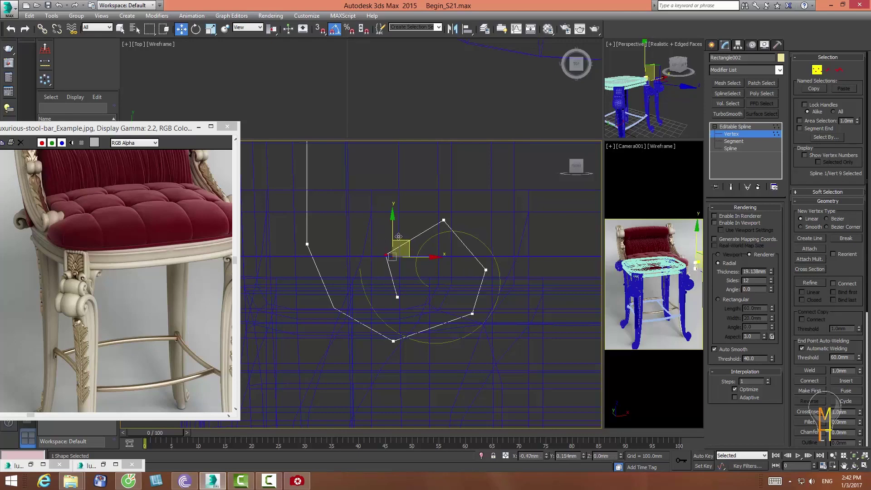
{"action": "left_click", "coordinate": [444, 221]}
{"action": "left_click", "coordinate": [495, 233]}
{"action": "scroll", "coordinate": [467, 253], "scroll_direction": "down", "scroll_amount": 3}
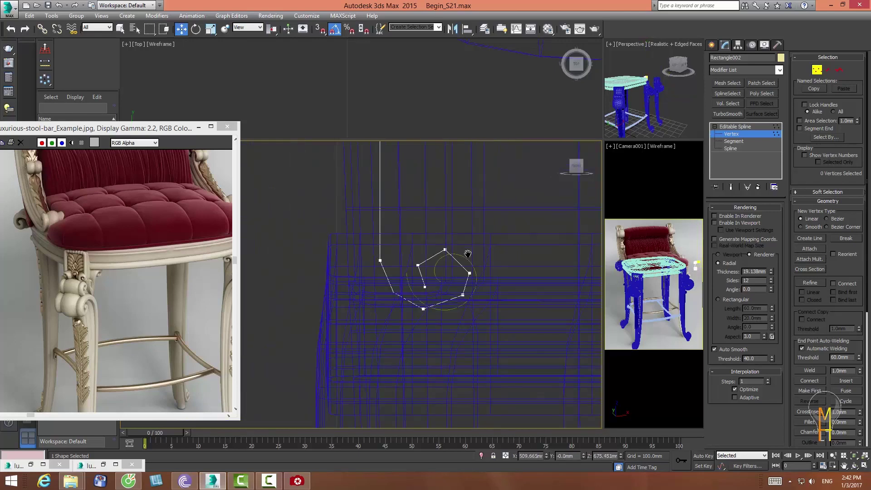
{"action": "scroll", "coordinate": [393, 301], "scroll_direction": "down", "scroll_amount": 4}
{"action": "scroll", "coordinate": [393, 301], "scroll_direction": "down", "scroll_amount": 3}
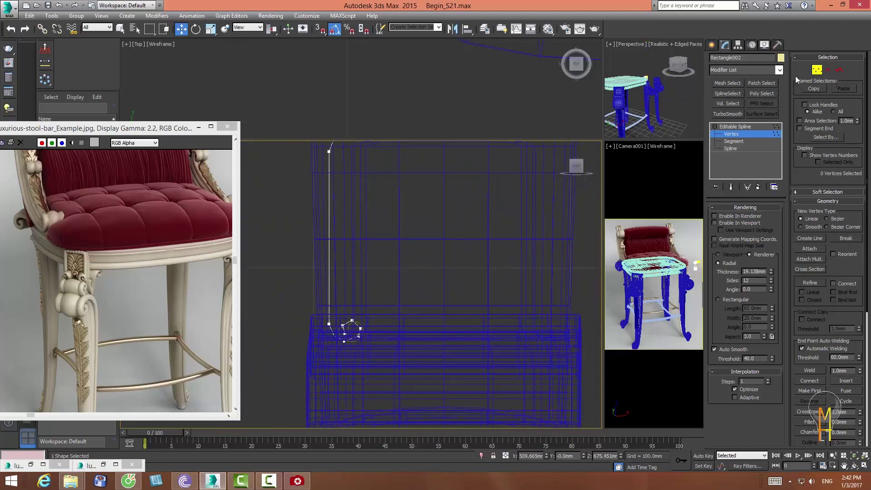
- Enable Rectangle002 to render as a solid tube and reduce its thickness
{"action": "left_click", "coordinate": [734, 127]}
{"action": "left_click", "coordinate": [833, 455]}
{"action": "mouse_move", "coordinate": [453, 75]}
{"action": "left_mouse_down"}
{"action": "mouse_move", "coordinate": [429, 135]}
{"action": "mouse_move", "coordinate": [384, 74]}
{"action": "mouse_move", "coordinate": [388, 125]}
{"action": "left_mouse_up"}
{"action": "key", "text": "w"}
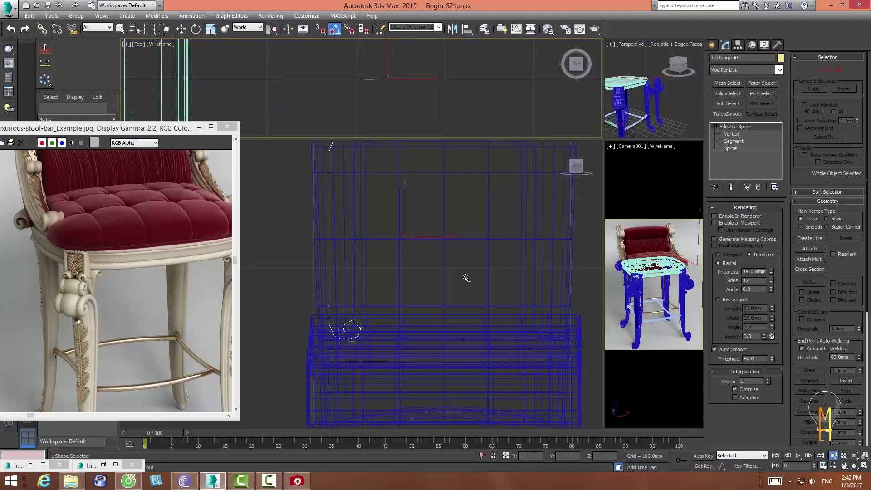
{"action": "scroll", "coordinate": [464, 276], "scroll_direction": "down", "scroll_amount": 3}
{"action": "scroll", "coordinate": [418, 311], "scroll_direction": "up", "scroll_amount": 1}
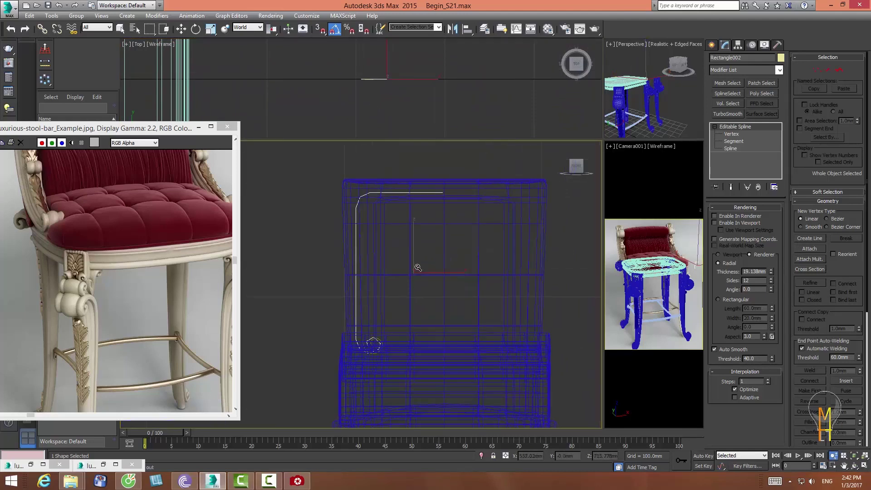
{"action": "left_click", "coordinate": [714, 223]}
{"action": "left_click_drag", "start_coordinate": [771, 271], "coordinate": [776, 304]}
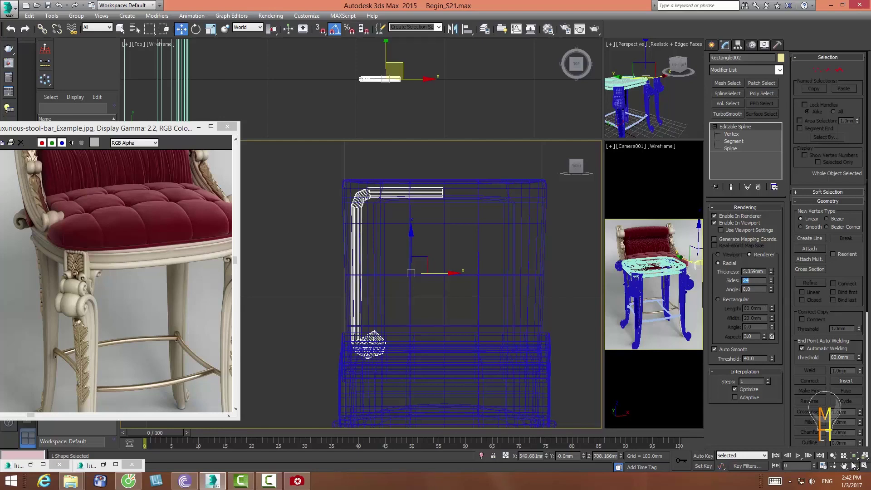
- Set the tube thickness to 2.759mm and its profile to 15 sides
{"action": "left_click", "coordinate": [833, 455]}
{"action": "mouse_move", "coordinate": [354, 354]}
{"action": "left_mouse_down"}
{"action": "mouse_move", "coordinate": [351, 316]}
{"action": "mouse_move", "coordinate": [391, 297]}
{"action": "left_mouse_up"}
{"action": "right_click", "coordinate": [391, 297]}
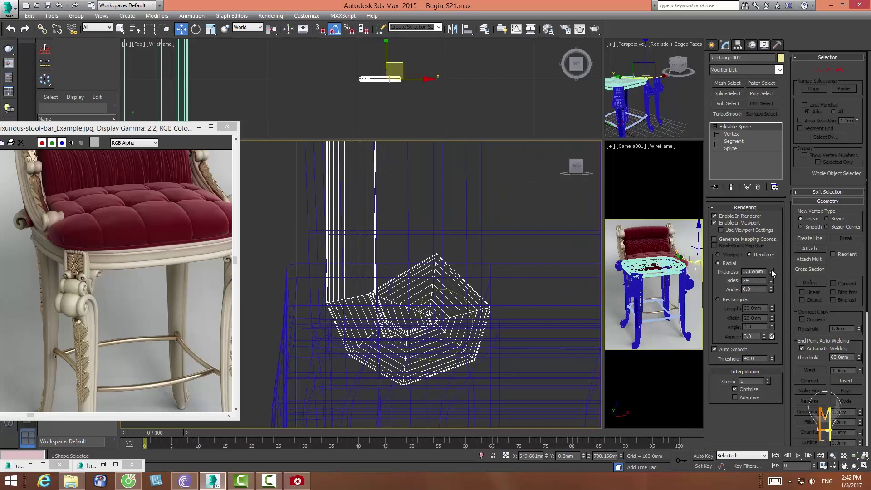
{"action": "left_click_drag", "start_coordinate": [772, 272], "coordinate": [775, 281]}
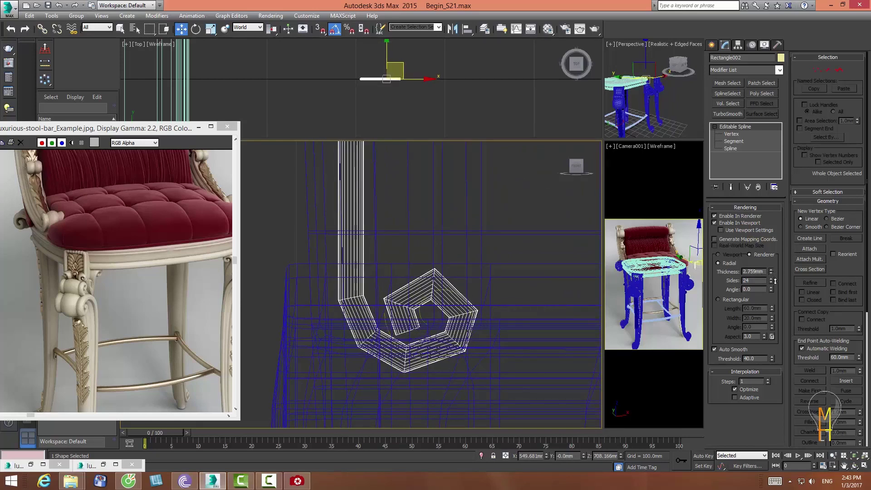
{"action": "middle_click_drag", "start_coordinate": [433, 205], "coordinate": [428, 254]}
{"action": "type", "text": "1"}
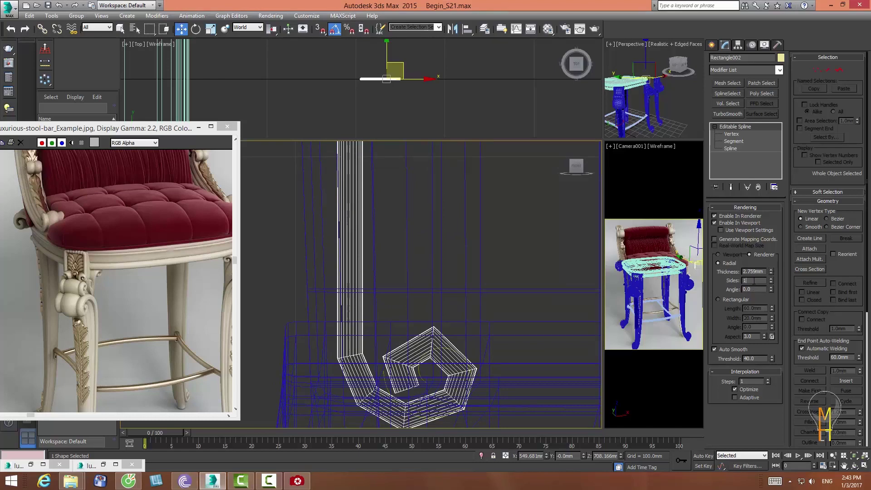
{"action": "type", "text": "5"}
{"action": "key", "text": "Return"}
- Frame the whole stool and add an Edit Poly modifier to Rectangle002
{"action": "middle_click_drag", "start_coordinate": [354, 334], "coordinate": [354, 324]}
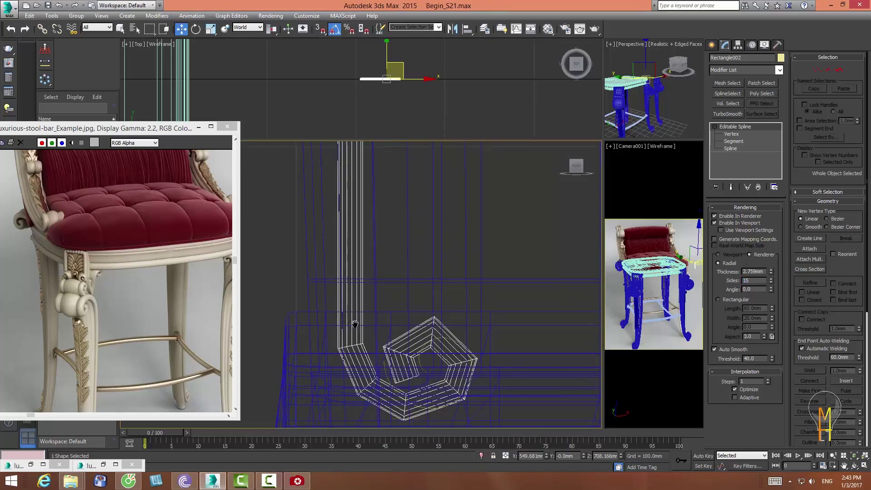
{"action": "scroll", "coordinate": [460, 287], "scroll_direction": "down", "scroll_amount": 5}
{"action": "scroll", "coordinate": [375, 288], "scroll_direction": "up", "scroll_amount": 2}
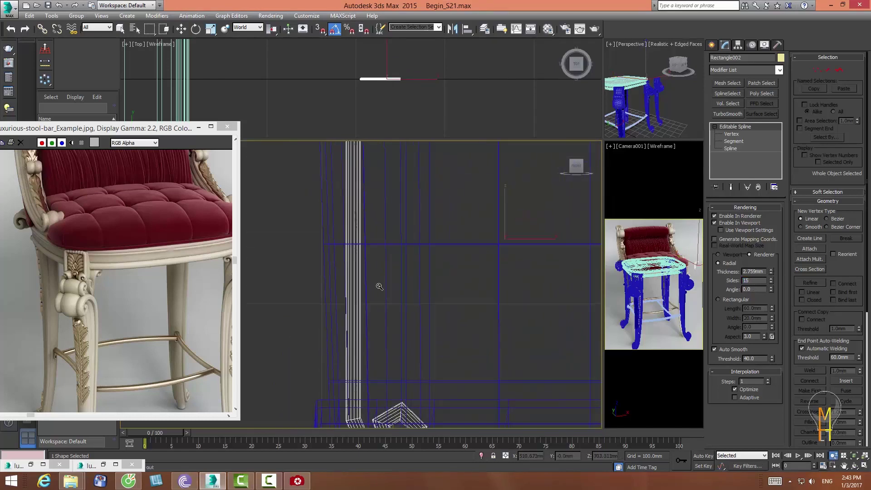
{"action": "middle_click_drag", "start_coordinate": [393, 376], "coordinate": [370, 290]}
{"action": "scroll", "coordinate": [369, 290], "scroll_direction": "down", "scroll_amount": 1}
{"action": "scroll", "coordinate": [352, 274], "scroll_direction": "up", "scroll_amount": 1}
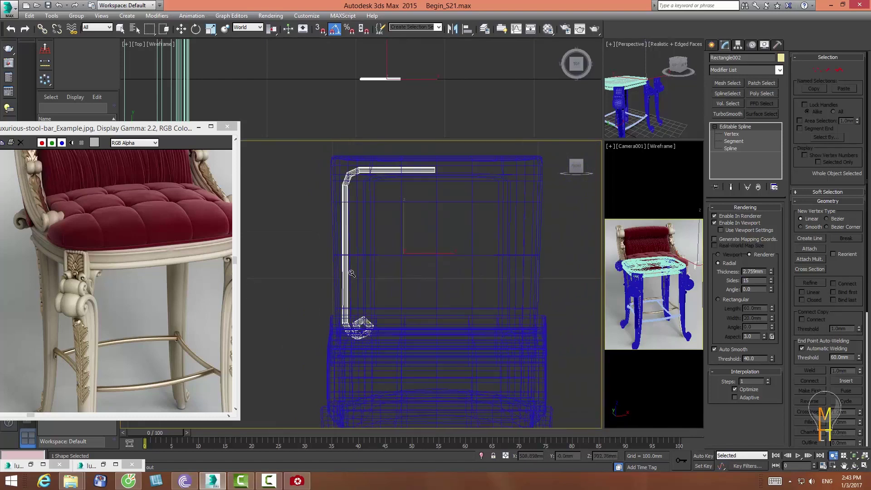
{"action": "key", "text": "w"}
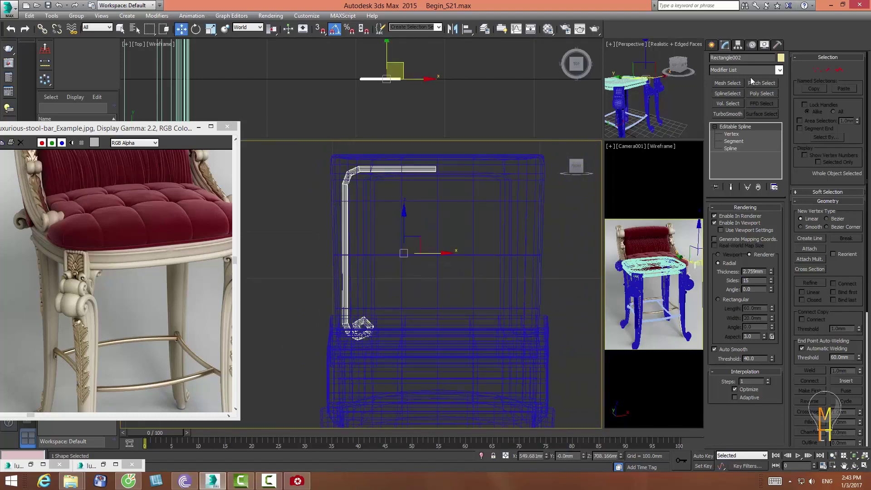
{"action": "left_click", "coordinate": [754, 70]}
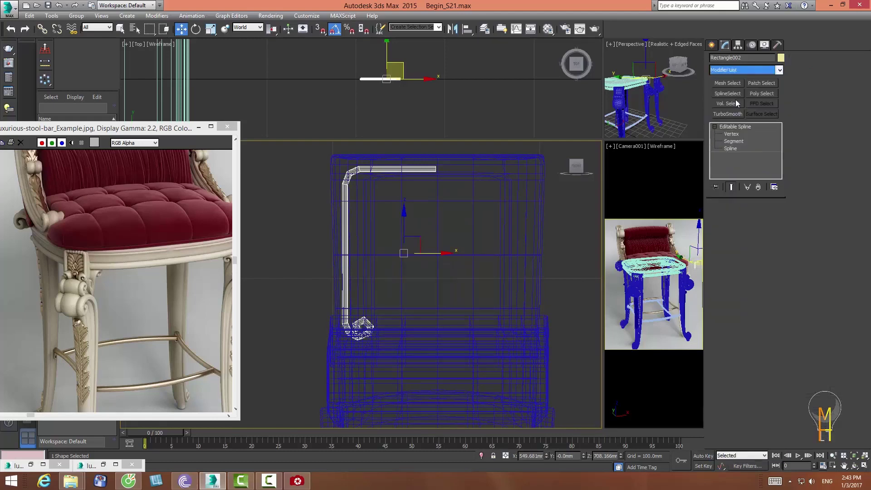
{"action": "left_click", "coordinate": [738, 102]}
- Select the curl's vertices at Vertex level and swing them out at an angle in the Top view
{"action": "left_click", "coordinate": [722, 278]}
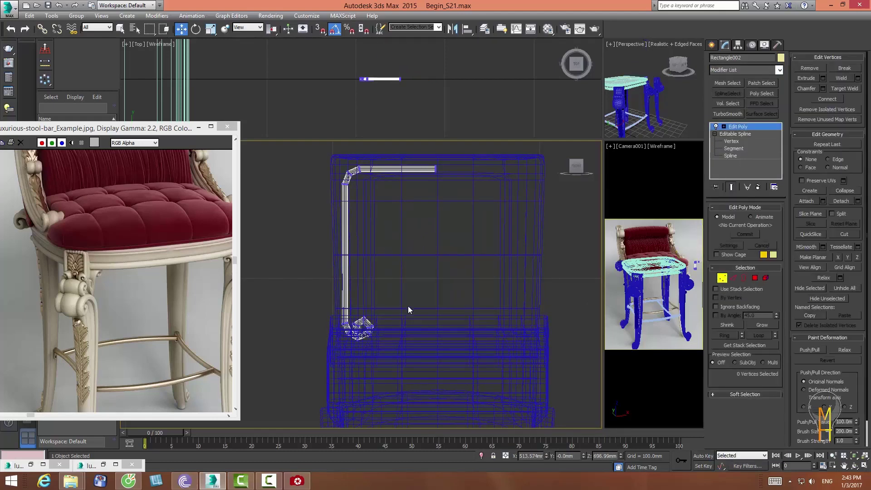
{"action": "mouse_move", "coordinate": [407, 306]}
{"action": "left_mouse_down"}
{"action": "mouse_move", "coordinate": [350, 357]}
{"action": "mouse_move", "coordinate": [368, 334]}
{"action": "mouse_move", "coordinate": [373, 341]}
{"action": "left_mouse_up"}
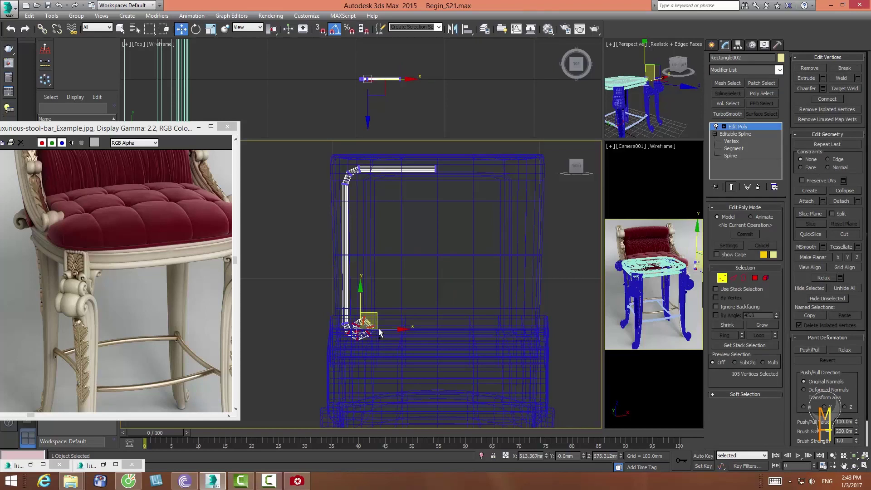
{"action": "left_click", "coordinate": [832, 456]}
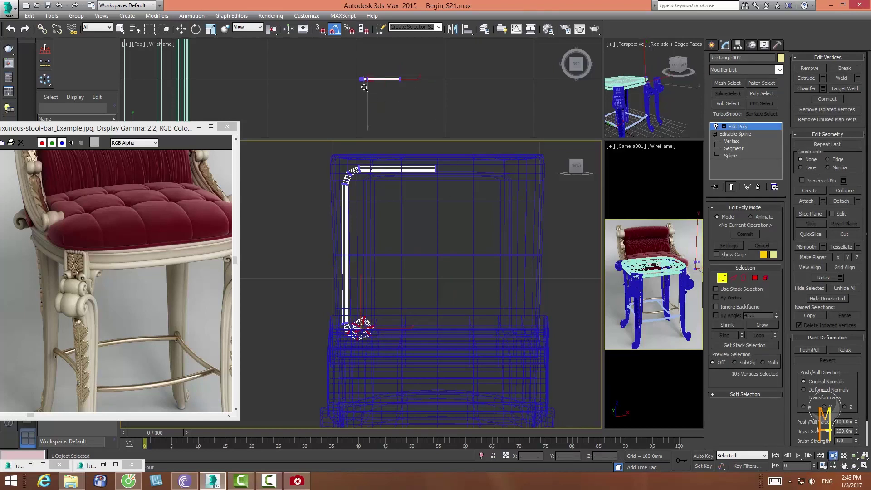
{"action": "left_click_drag", "start_coordinate": [367, 82], "coordinate": [378, 44]}
{"action": "left_click", "coordinate": [194, 29]}
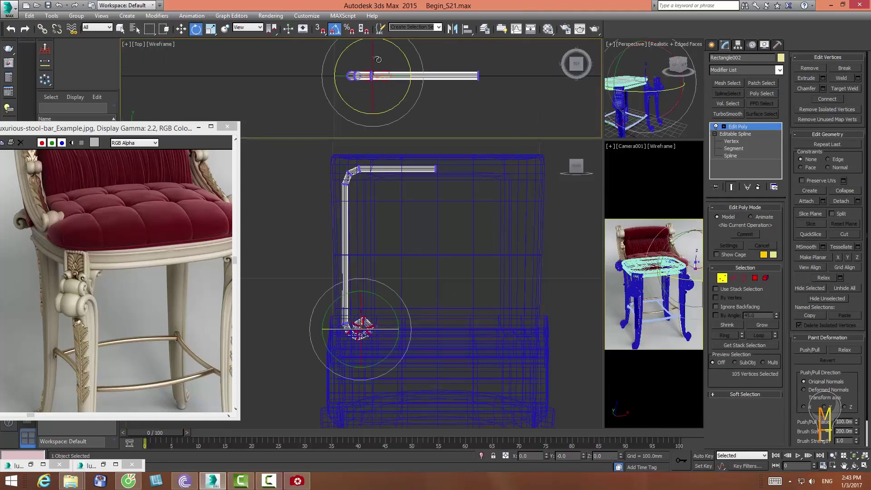
{"action": "key", "text": "w"}
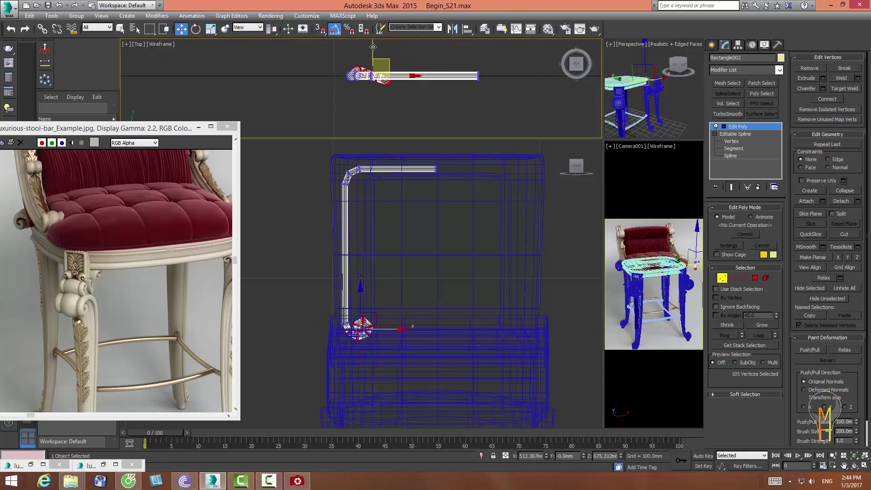
{"action": "left_click_drag", "start_coordinate": [377, 52], "coordinate": [377, 56]}
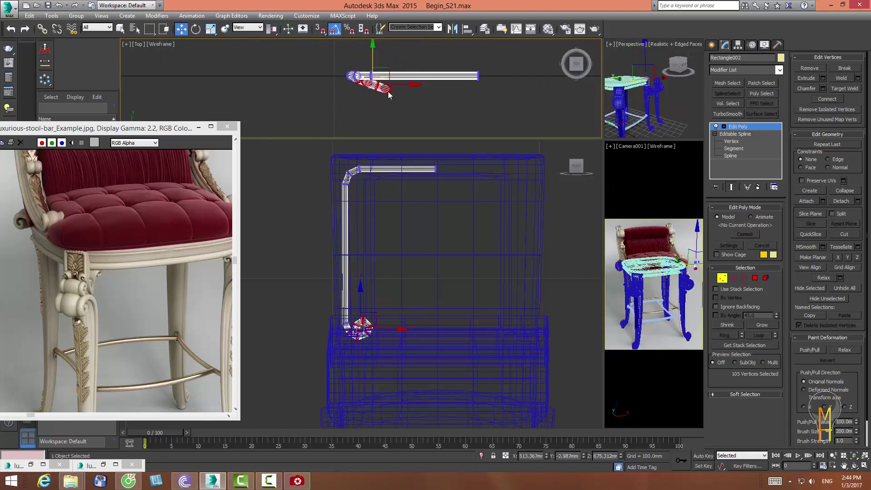
- Orbit and zoom the perspective view to inspect the angled scroll tube
{"action": "scroll", "coordinate": [637, 105], "scroll_direction": "up", "scroll_amount": 3}
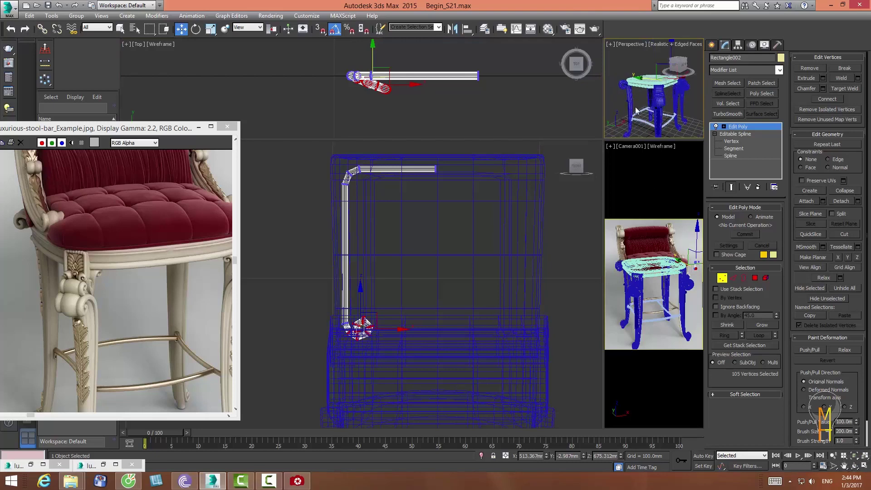
{"action": "left_click_drag", "start_coordinate": [605, 137], "coordinate": [517, 203]}
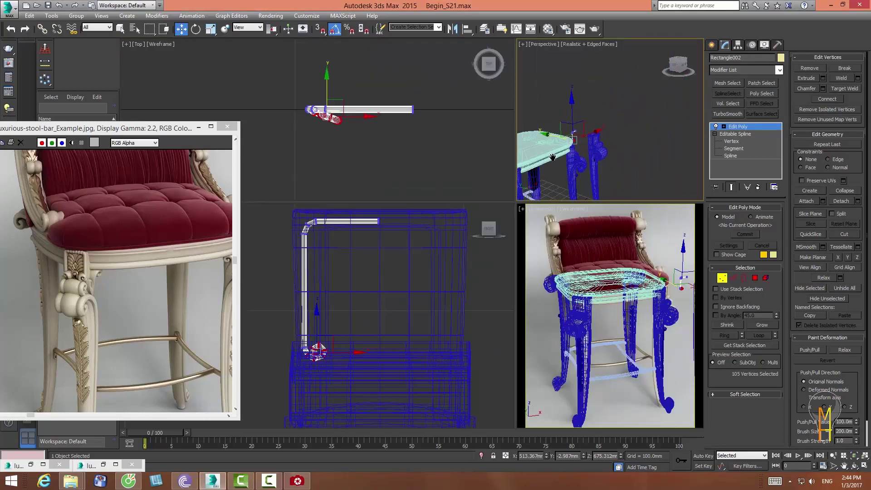
{"action": "left_click", "coordinate": [853, 466]}
{"action": "mouse_move", "coordinate": [622, 150]}
{"action": "left_mouse_down"}
{"action": "mouse_move", "coordinate": [589, 149]}
{"action": "mouse_move", "coordinate": [556, 91]}
{"action": "left_mouse_up"}
{"action": "left_click", "coordinate": [832, 456]}
{"action": "left_click_drag", "start_coordinate": [577, 135], "coordinate": [605, 141]}
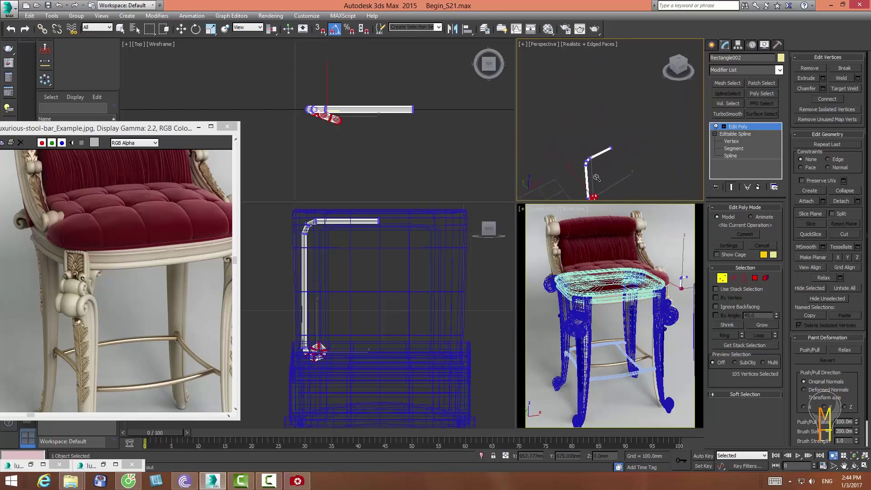
{"action": "mouse_move", "coordinate": [586, 170]}
{"action": "left_mouse_down"}
{"action": "mouse_move", "coordinate": [570, 135]}
{"action": "mouse_move", "coordinate": [600, 170]}
{"action": "mouse_move", "coordinate": [574, 122]}
{"action": "left_mouse_up"}
{"action": "key", "text": "w"}
{"action": "left_click", "coordinate": [853, 466]}
{"action": "mouse_move", "coordinate": [592, 152]}
{"action": "left_mouse_down"}
{"action": "mouse_move", "coordinate": [599, 159]}
{"action": "mouse_move", "coordinate": [571, 161]}
{"action": "left_mouse_up"}
{"action": "right_click", "coordinate": [383, 175]}
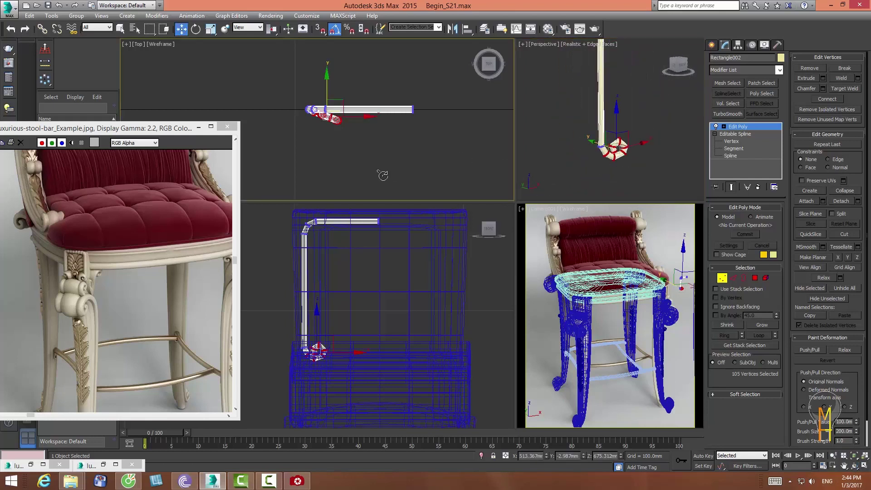
- Leave Vertex level and bring up the spline shape creation tools
{"action": "left_click", "coordinate": [722, 279]}
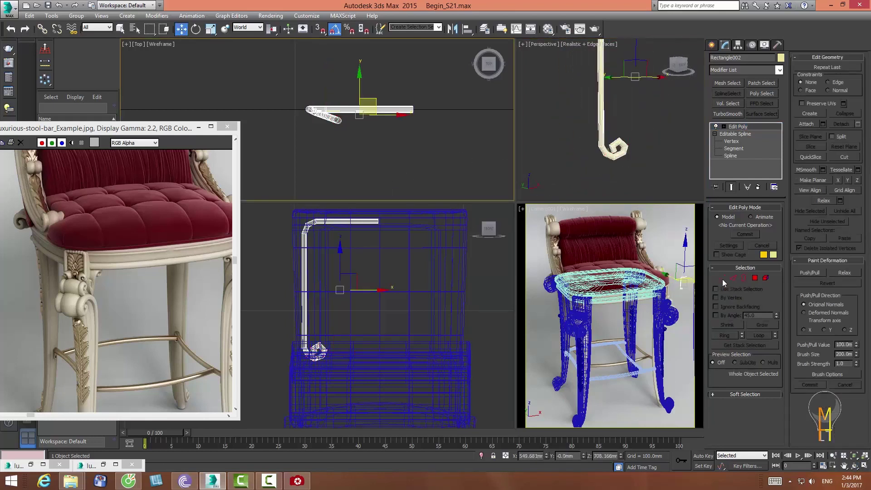
{"action": "key", "text": "r"}
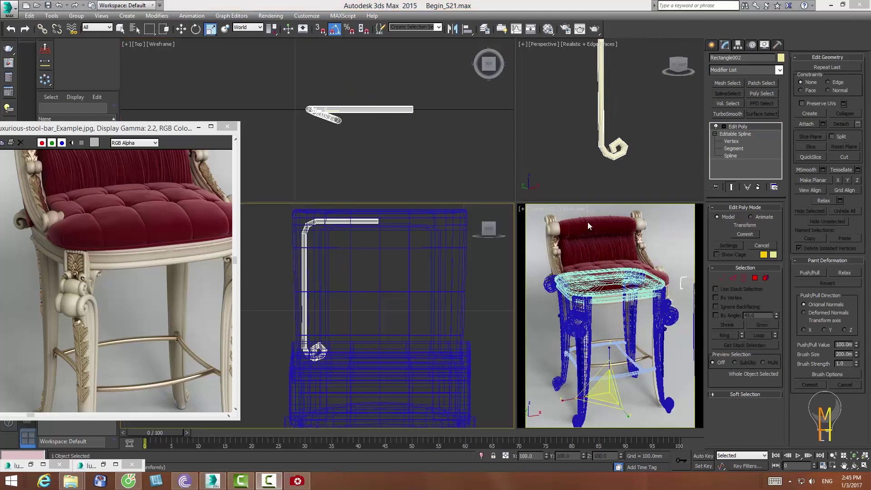
{"action": "left_click", "coordinate": [710, 45]}
- Draw a small square rectangle below the seat in the Front view, nudged slightly right
{"action": "left_click", "coordinate": [750, 111]}
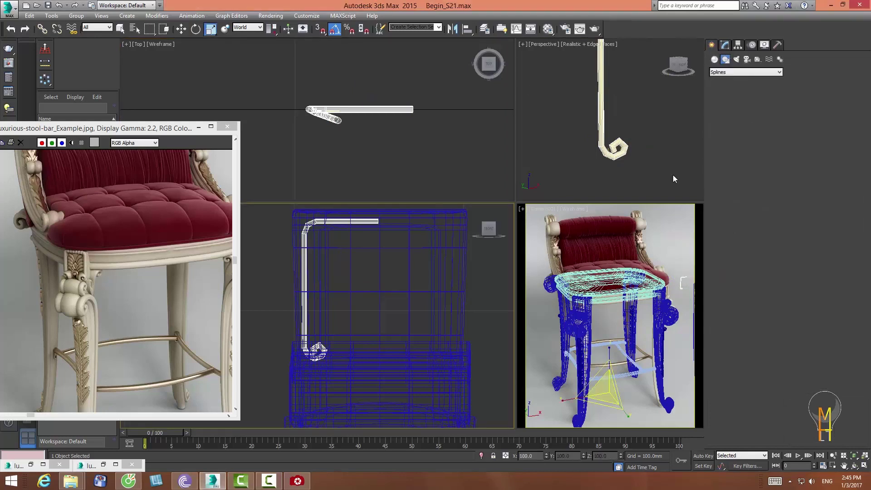
{"action": "left_click_drag", "start_coordinate": [357, 320], "coordinate": [411, 373]}
{"action": "key", "text": "w"}
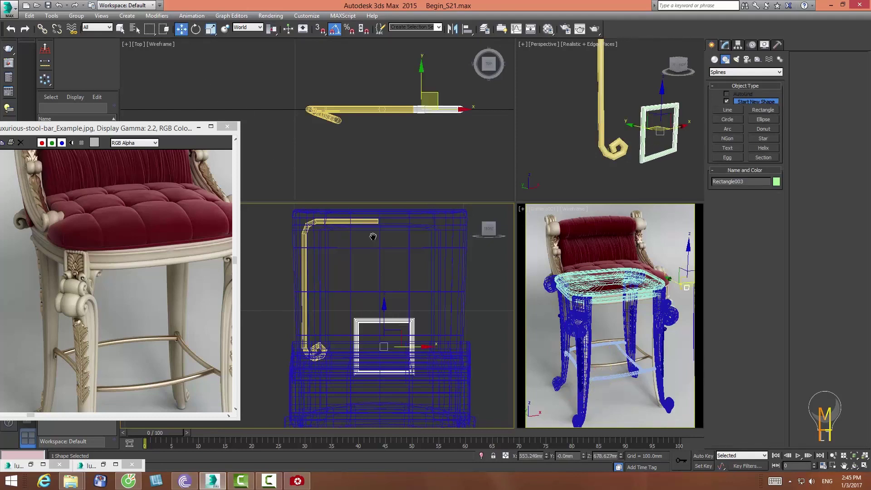
{"action": "middle_click_drag", "start_coordinate": [421, 347], "coordinate": [411, 323]}
{"action": "left_click_drag", "start_coordinate": [411, 322], "coordinate": [410, 333]}
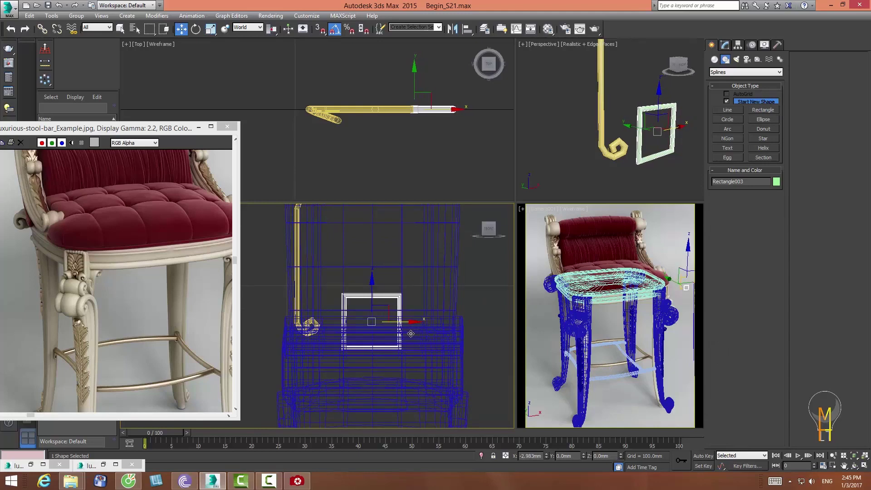
- Reselect the scroll tube Rectangle002 and enter its Edit Poly Vertex mode
{"action": "left_click", "coordinate": [290, 284]}
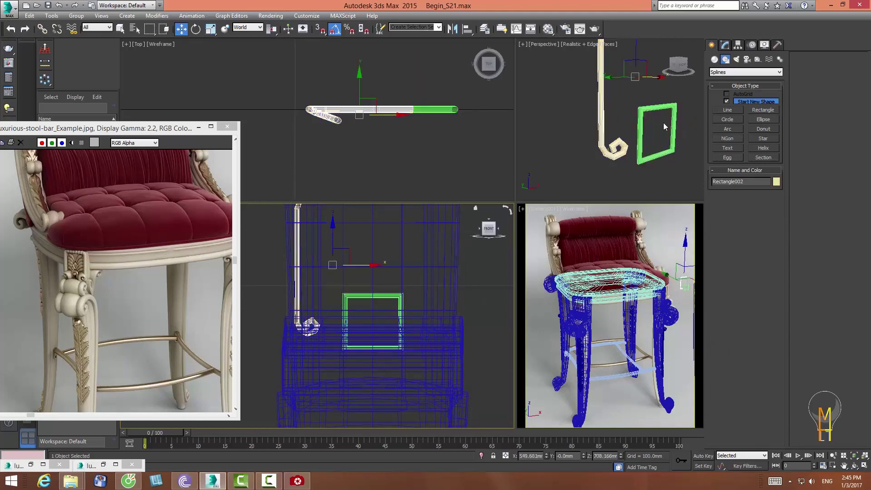
{"action": "left_click", "coordinate": [724, 44]}
{"action": "left_click", "coordinate": [721, 278]}
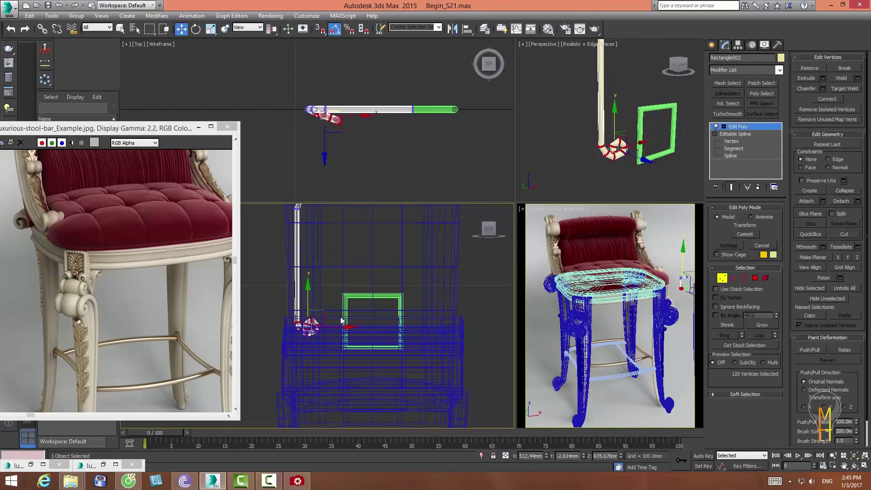
- Scale the scroll tube's top-run vertices using the exact scale entry box
{"action": "key", "text": "r"}
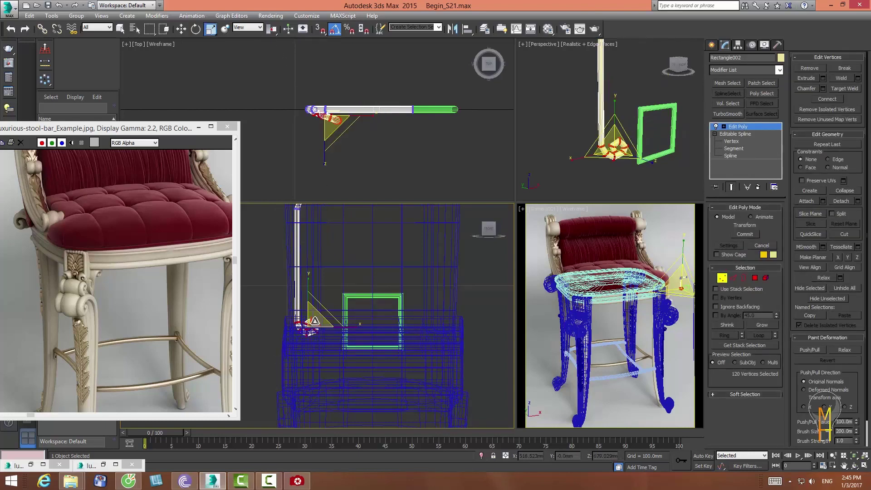
{"action": "right_click", "coordinate": [210, 29]}
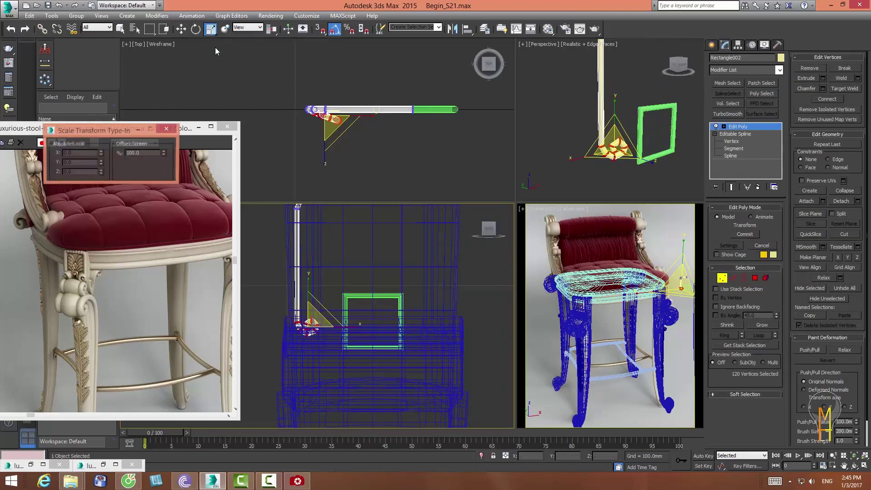
{"action": "mouse_move", "coordinate": [116, 127]}
{"action": "left_mouse_down"}
{"action": "mouse_move", "coordinate": [257, 105]}
{"action": "mouse_move", "coordinate": [320, 283]}
{"action": "mouse_move", "coordinate": [335, 190]}
{"action": "mouse_move", "coordinate": [384, 271]}
{"action": "left_mouse_up"}
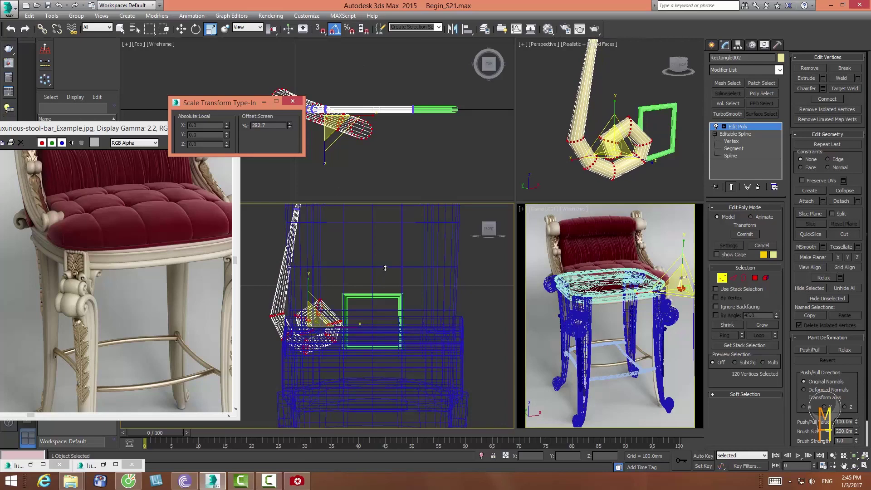
{"action": "left_click_drag", "start_coordinate": [384, 268], "coordinate": [362, 311]}
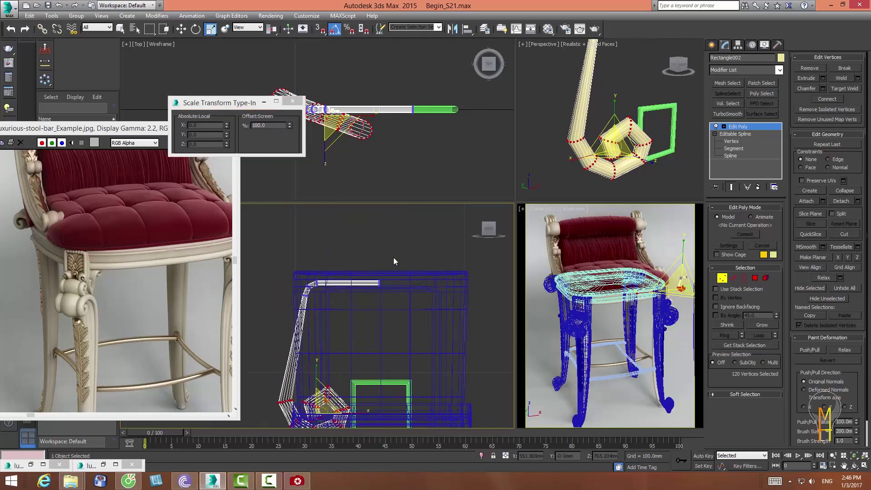
{"action": "left_click_drag", "start_coordinate": [338, 233], "coordinate": [341, 232]}
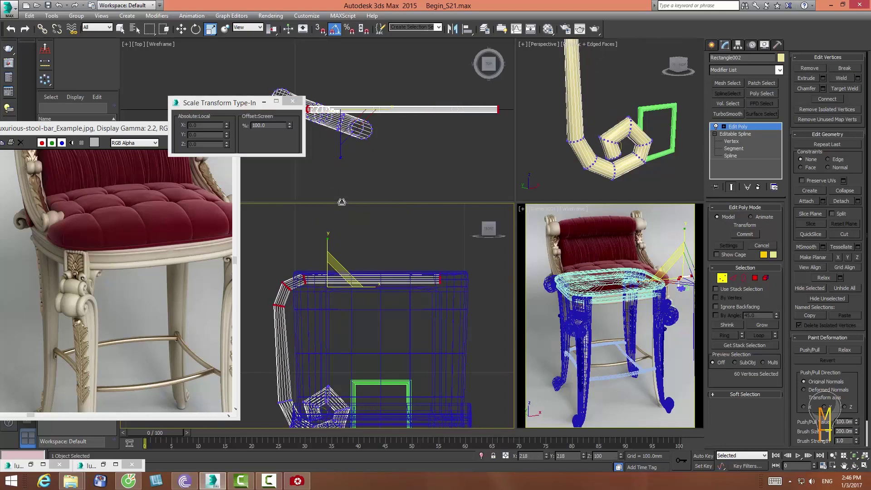
{"action": "right_click", "coordinate": [341, 232]}
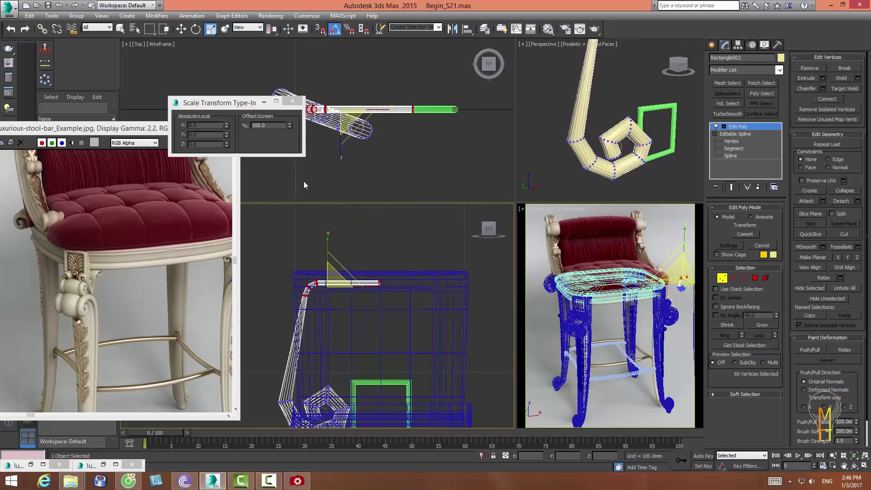
{"action": "left_click", "coordinate": [273, 125]}
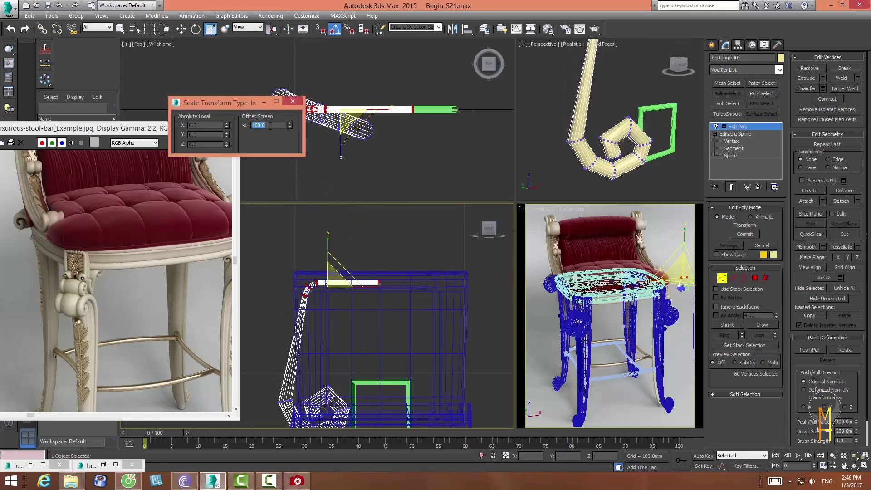
{"action": "key", "text": "Return"}
- Shift the tube's top run and left vertical part to the right along X
{"action": "left_click", "coordinate": [180, 28]}
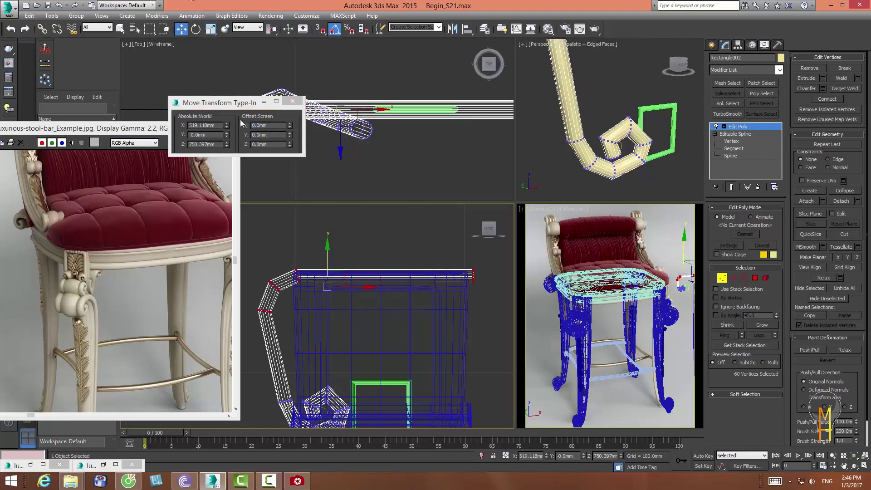
{"action": "middle_click_drag", "start_coordinate": [340, 284], "coordinate": [341, 260]}
{"action": "left_click_drag", "start_coordinate": [368, 263], "coordinate": [388, 265]}
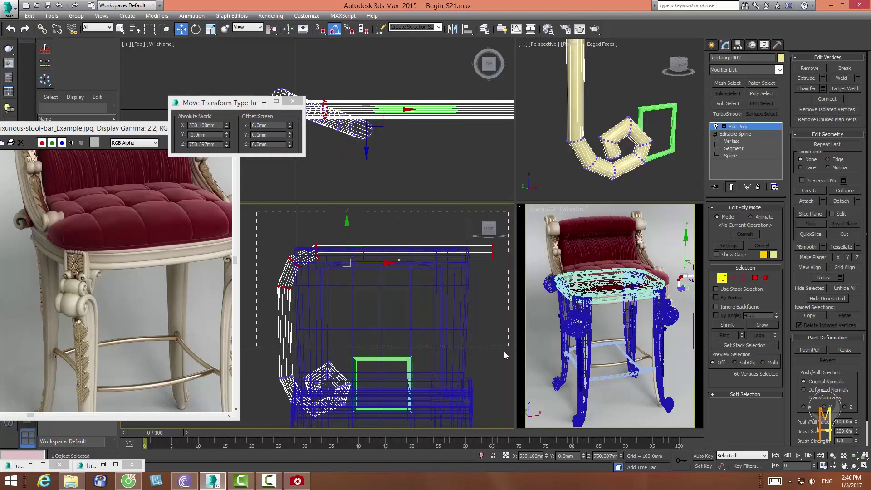
{"action": "left_click", "coordinate": [297, 385], "text": "ctrl"}
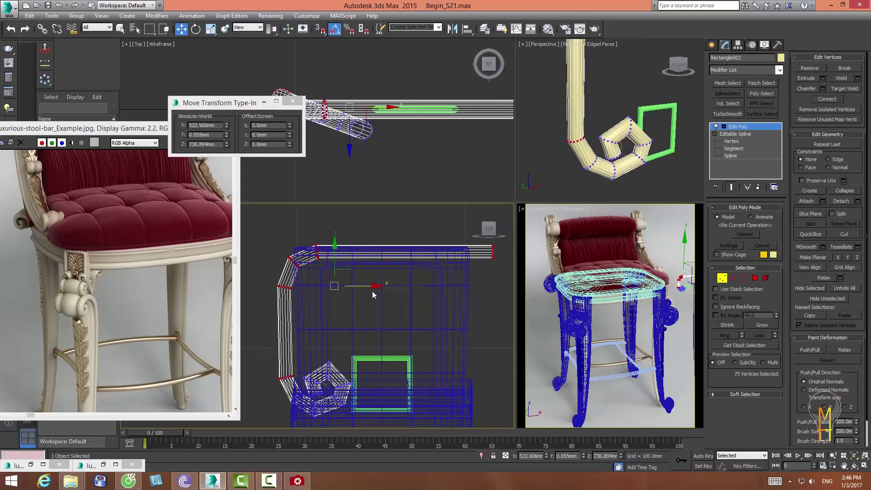
{"action": "left_click_drag", "start_coordinate": [371, 290], "coordinate": [379, 286]}
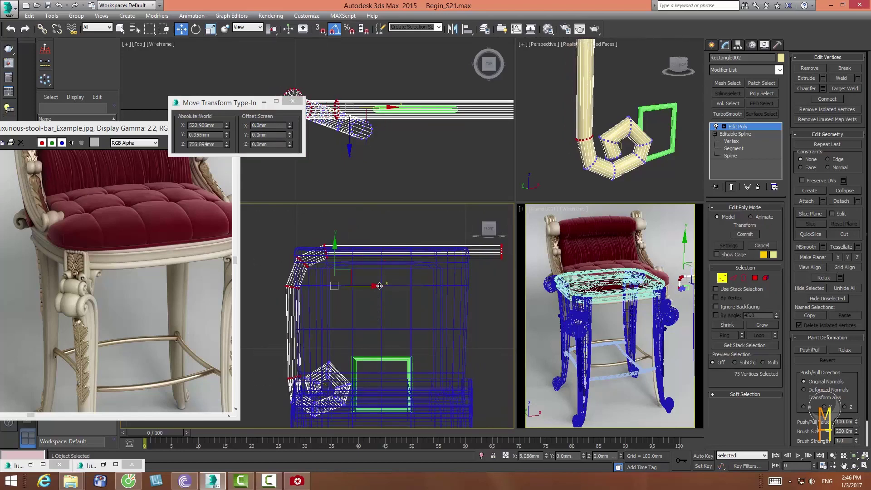
{"action": "left_click", "coordinate": [411, 303]}
- Move the ring of vertices at the tube's end to the left
{"action": "middle_click_drag", "start_coordinate": [462, 234], "coordinate": [384, 224]}
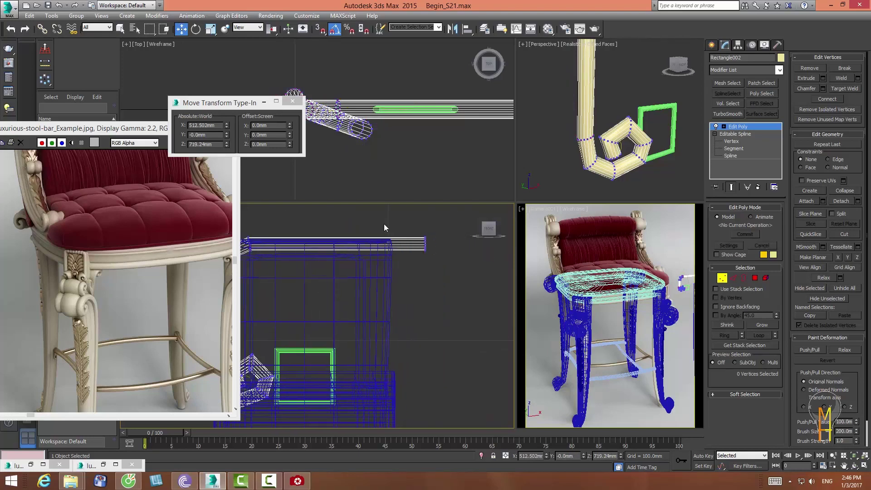
{"action": "mouse_move", "coordinate": [383, 224]}
{"action": "left_mouse_down"}
{"action": "mouse_move", "coordinate": [438, 254]}
{"action": "mouse_move", "coordinate": [335, 255]}
{"action": "left_mouse_up"}
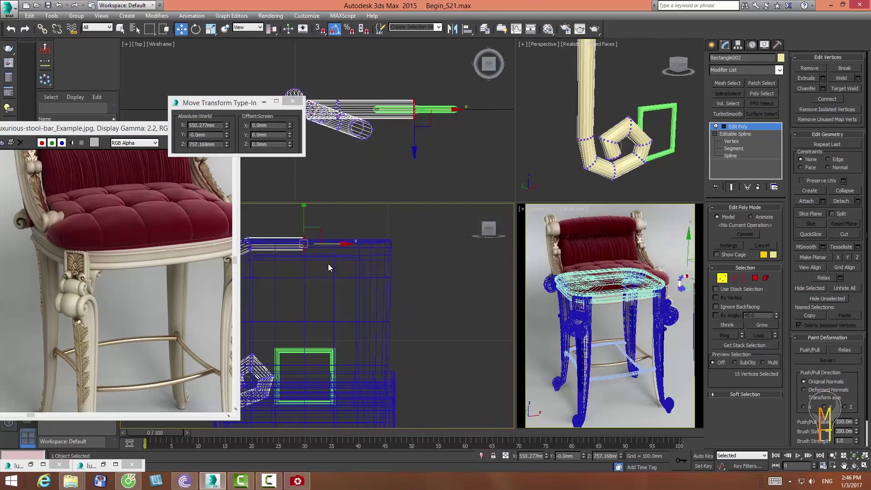
{"action": "middle_click_drag", "start_coordinate": [328, 263], "coordinate": [410, 256]}
{"action": "left_click", "coordinate": [410, 292]}
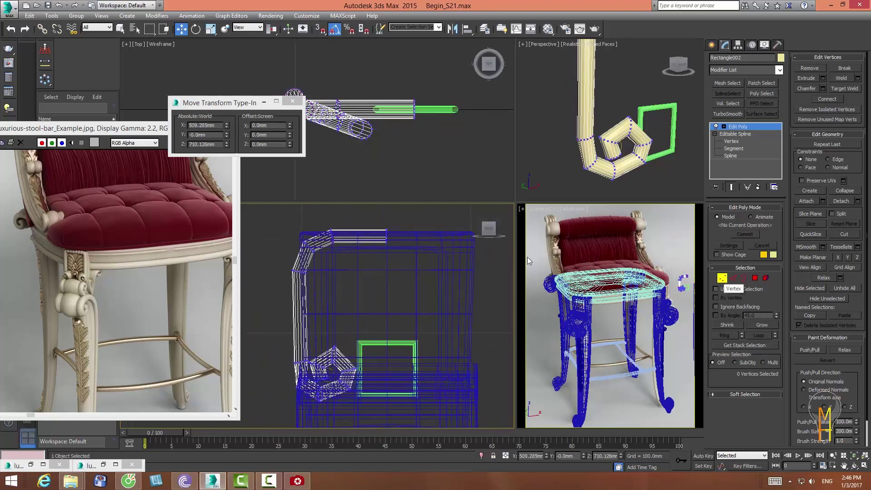
- Shrink all the scroll tube's vertices slightly and nudge them right
{"action": "left_click_drag", "start_coordinate": [457, 426], "coordinate": [456, 426]}
{"action": "left_click", "coordinate": [210, 29]}
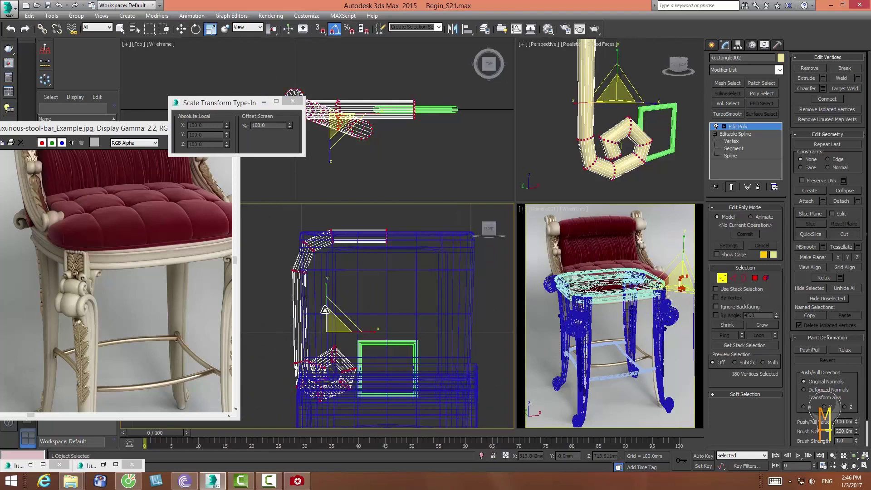
{"action": "left_click_drag", "start_coordinate": [327, 313], "coordinate": [298, 237]}
{"action": "key", "text": "w"}
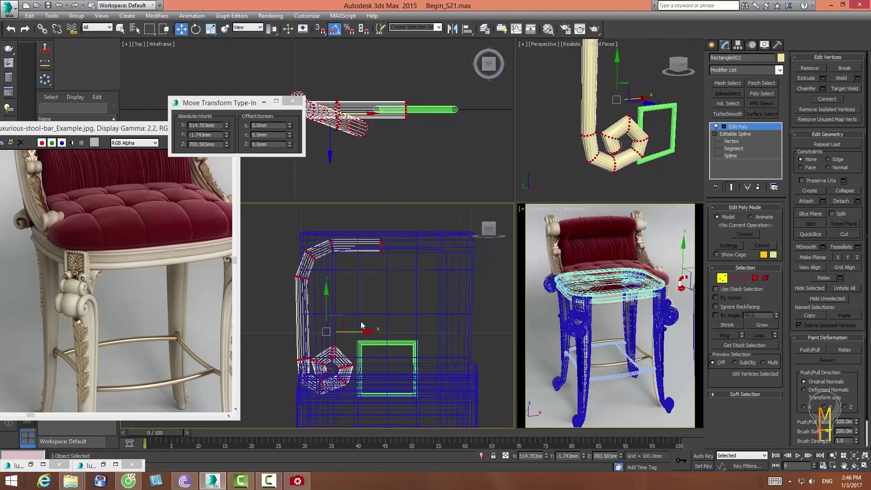
{"action": "left_click_drag", "start_coordinate": [361, 331], "coordinate": [365, 331]}
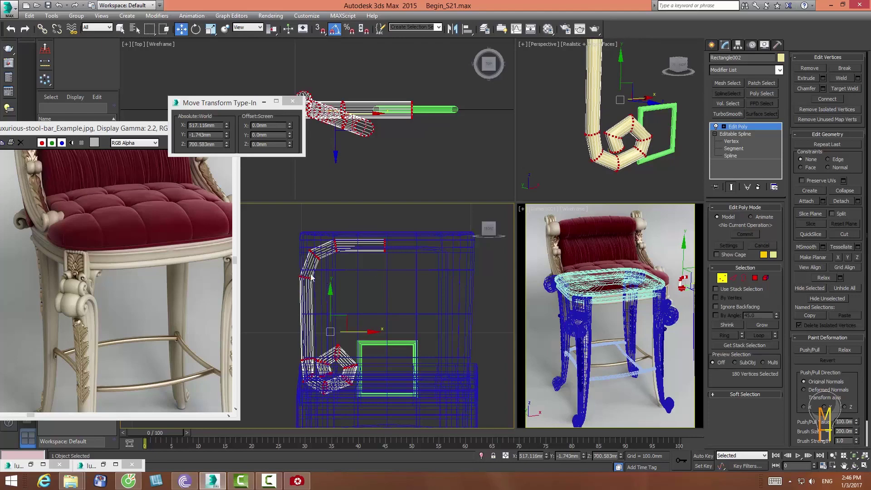
{"action": "left_click_drag", "start_coordinate": [330, 331], "coordinate": [335, 327]}
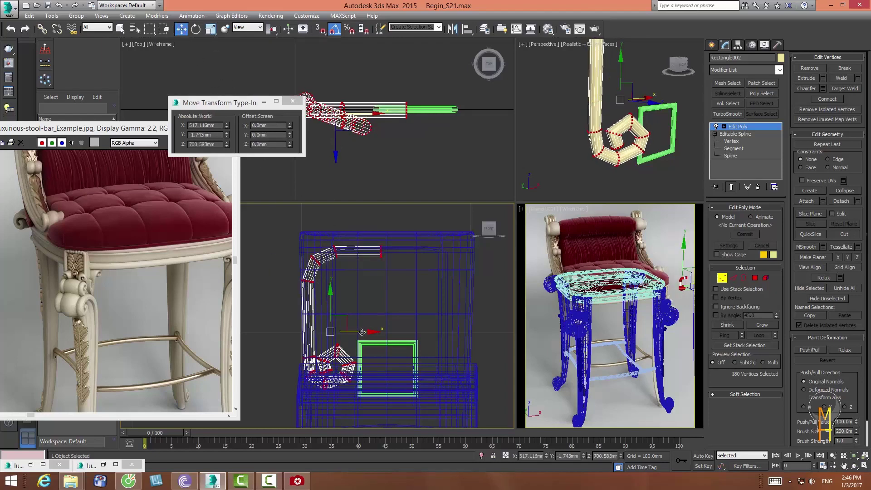
{"action": "left_click_drag", "start_coordinate": [361, 333], "coordinate": [343, 333]}
{"action": "key", "text": "r"}
- Raise the tube's top arm and elbow vertices
{"action": "left_click_drag", "start_coordinate": [308, 254], "coordinate": [399, 292]}
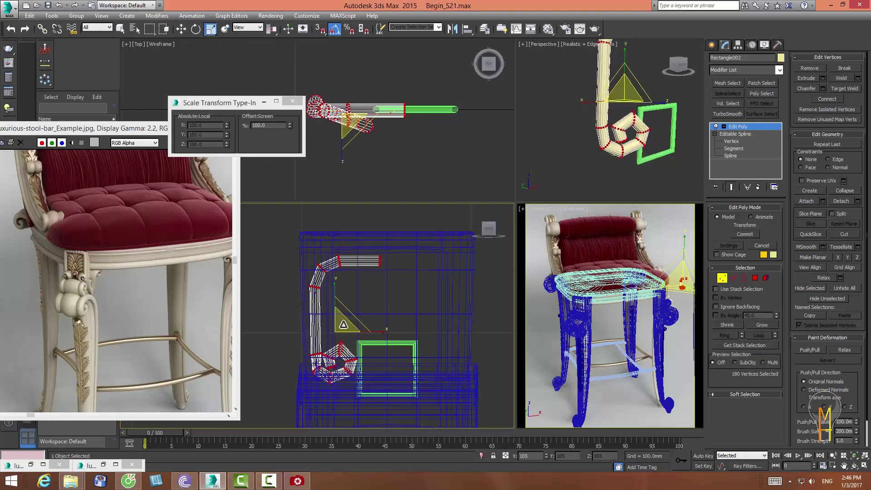
{"action": "left_click", "coordinate": [179, 31]}
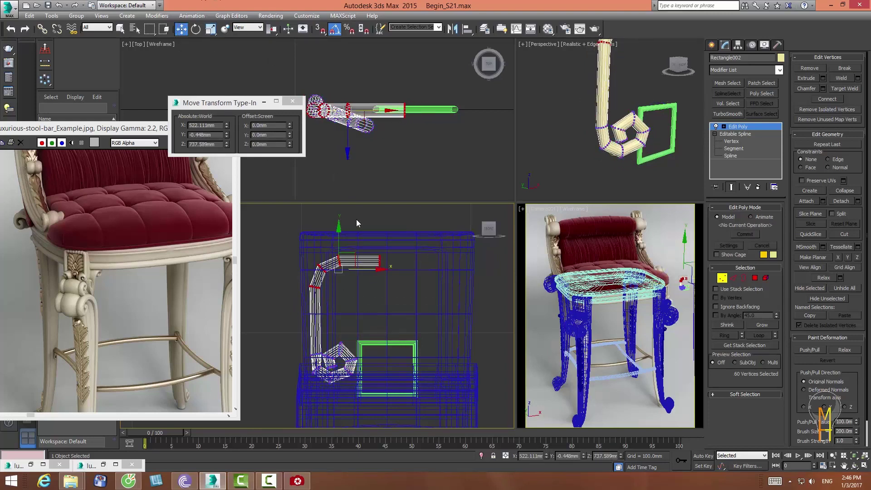
{"action": "left_click_drag", "start_coordinate": [339, 231], "coordinate": [341, 213]}
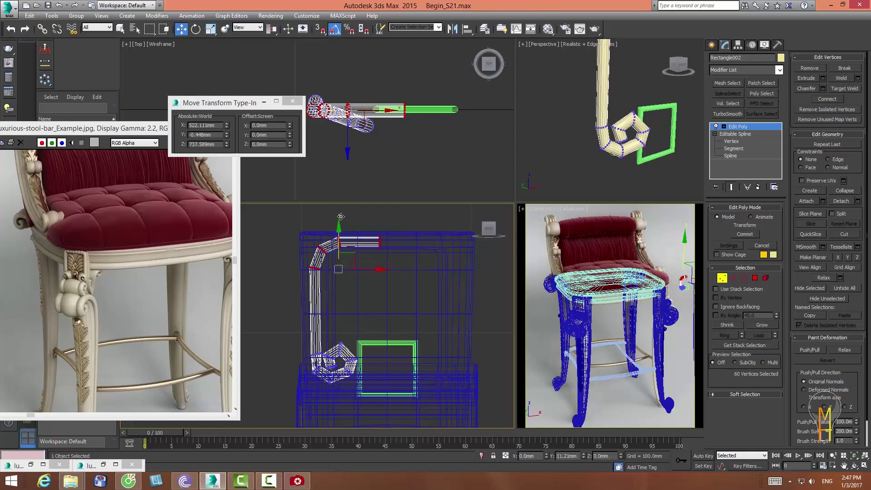
{"action": "left_click", "coordinate": [343, 214]}
- Select the elbow and top-arm end vertices and reframe the top arm in view
{"action": "left_click_drag", "start_coordinate": [347, 259], "coordinate": [309, 229]}
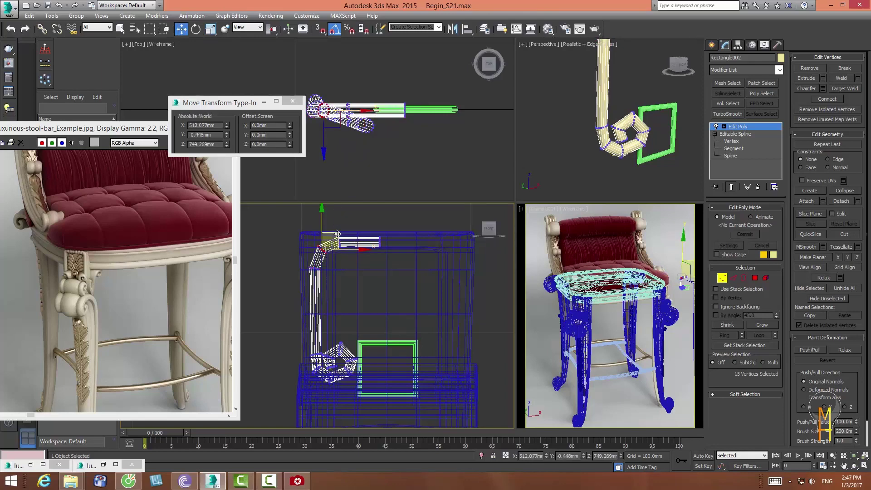
{"action": "left_click", "coordinate": [360, 210]}
{"action": "left_click_drag", "start_coordinate": [413, 217], "coordinate": [358, 238]}
{"action": "key", "text": "ctrl+z"}
{"action": "middle_click_drag", "start_coordinate": [355, 254], "coordinate": [355, 275]}
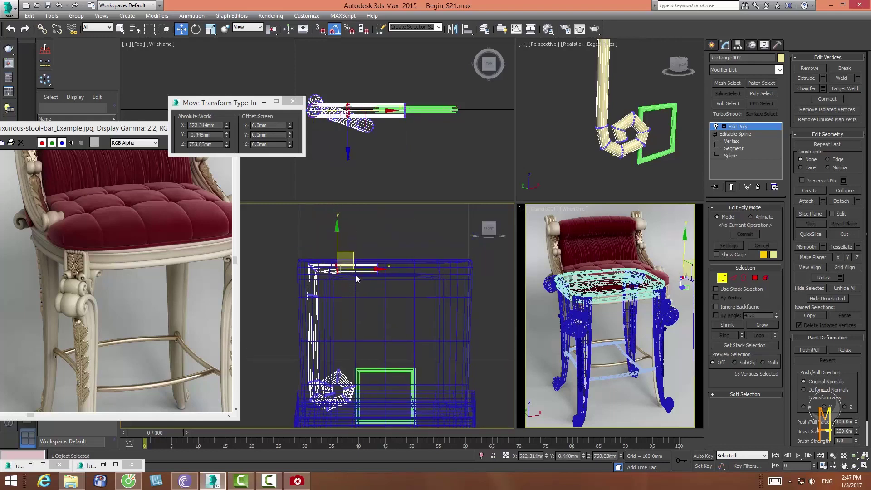
{"action": "middle_click_drag", "start_coordinate": [331, 186], "coordinate": [318, 176]}
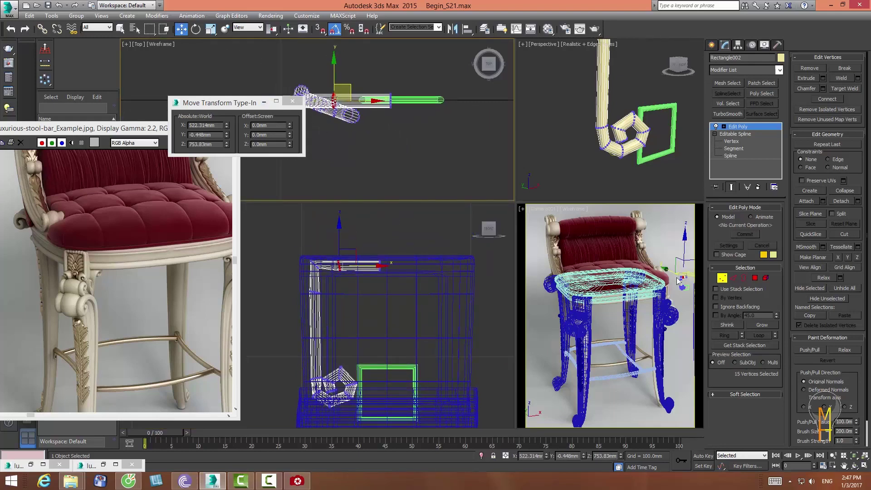
{"action": "left_click", "coordinate": [734, 279]}
{"action": "left_click", "coordinate": [832, 455]}
- Chamfer the elbow corner's edge loop with 7.712mm amount and 2 segments
{"action": "left_click_drag", "start_coordinate": [334, 327], "coordinate": [334, 281]}
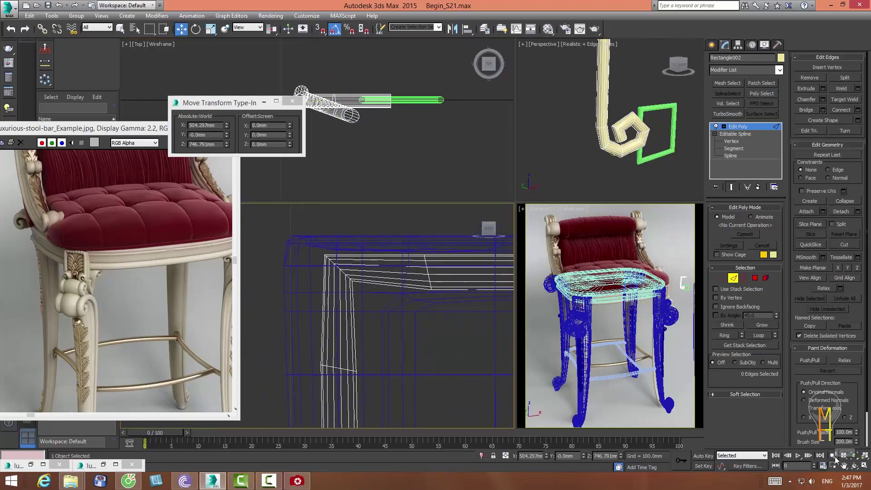
{"action": "left_click", "coordinate": [347, 317]}
{"action": "left_click", "coordinate": [348, 260]}
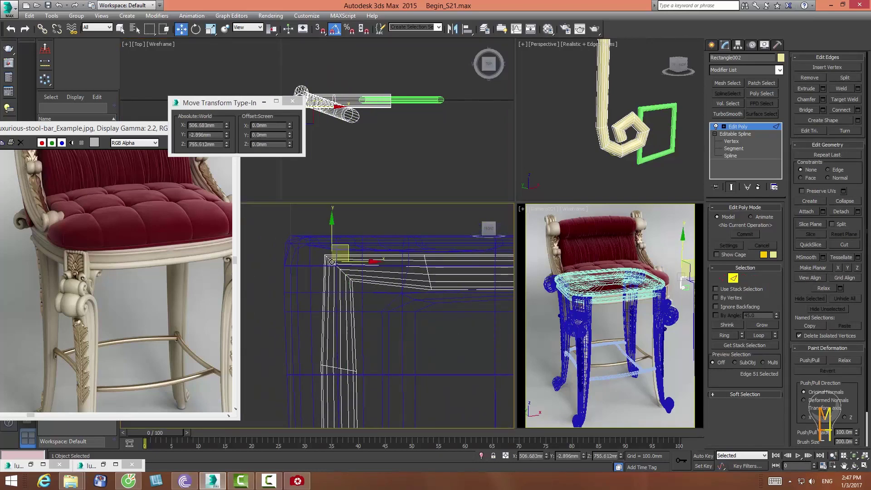
{"action": "left_click", "coordinate": [770, 336]}
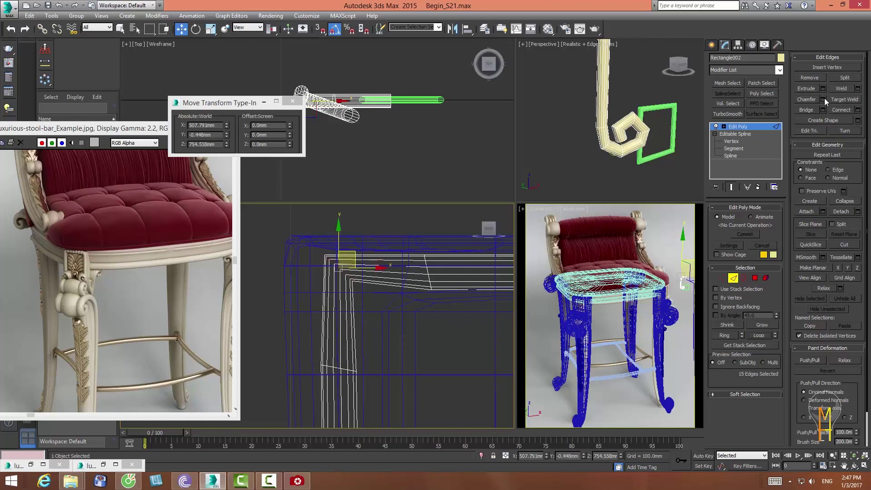
{"action": "left_click", "coordinate": [822, 99]}
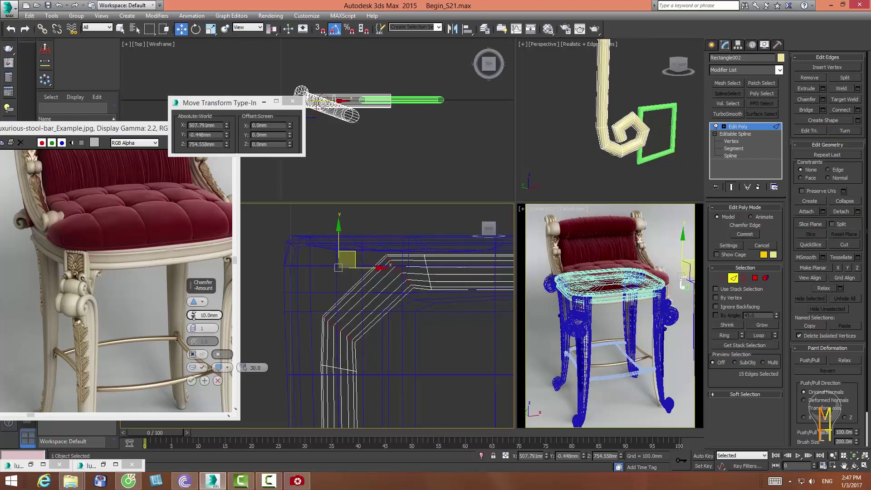
{"action": "mouse_move", "coordinate": [193, 314]}
{"action": "left_mouse_down"}
{"action": "mouse_move", "coordinate": [197, 330]}
{"action": "mouse_move", "coordinate": [198, 320]}
{"action": "left_mouse_up"}
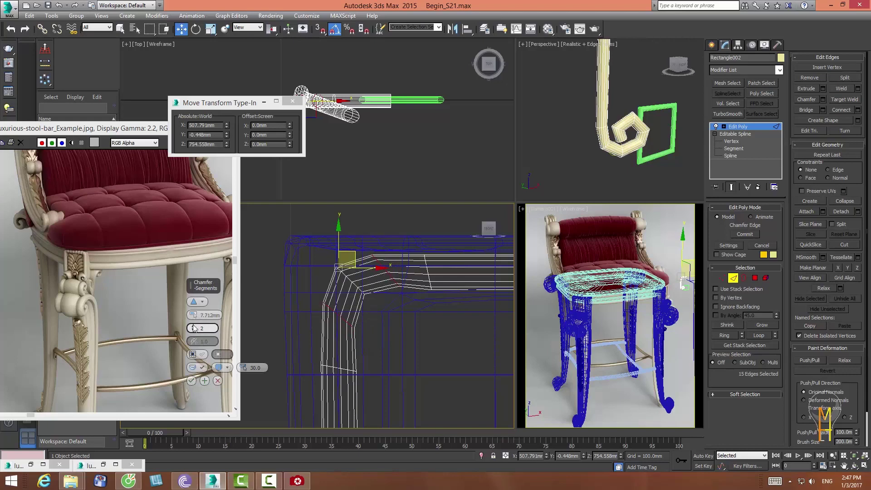
{"action": "left_click", "coordinate": [191, 380]}
{"action": "scroll", "coordinate": [356, 290], "scroll_direction": "down", "scroll_amount": 2}
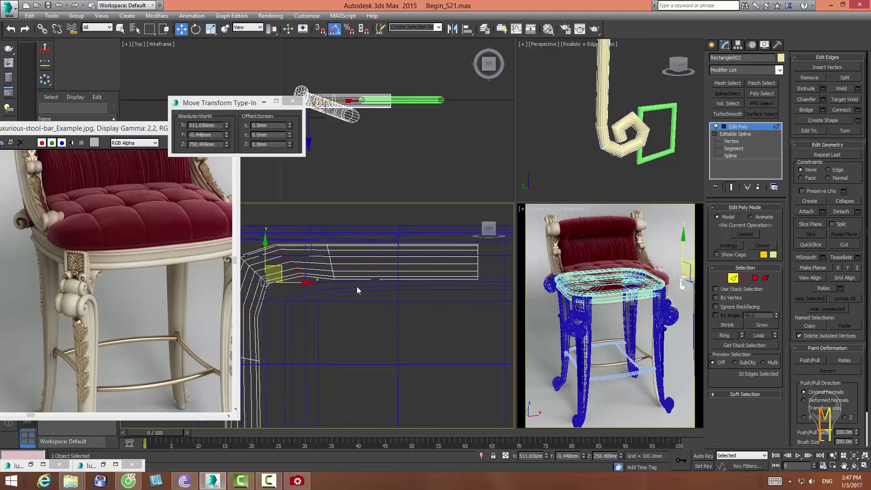
{"action": "left_click", "coordinate": [719, 277]}
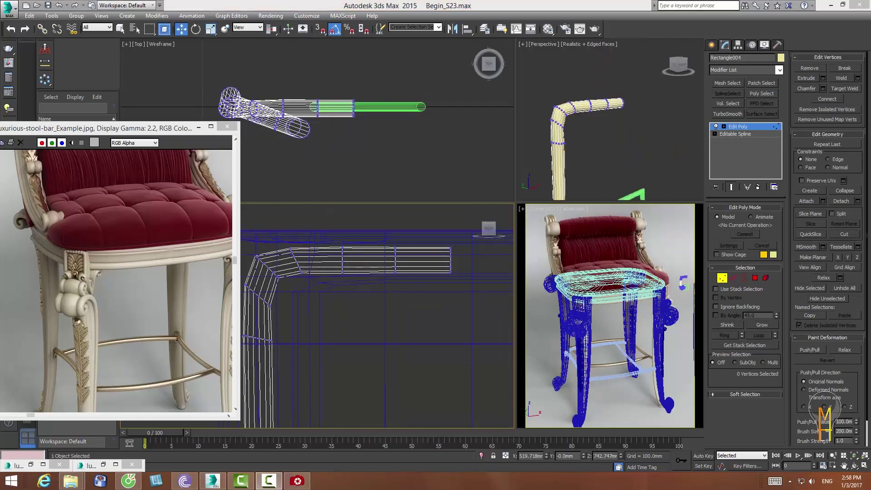
- Leave vertex editing and zoom out to see the whole stool
{"action": "left_click", "coordinate": [848, 467]}
{"action": "left_click_drag", "start_coordinate": [603, 136], "coordinate": [546, 142]}
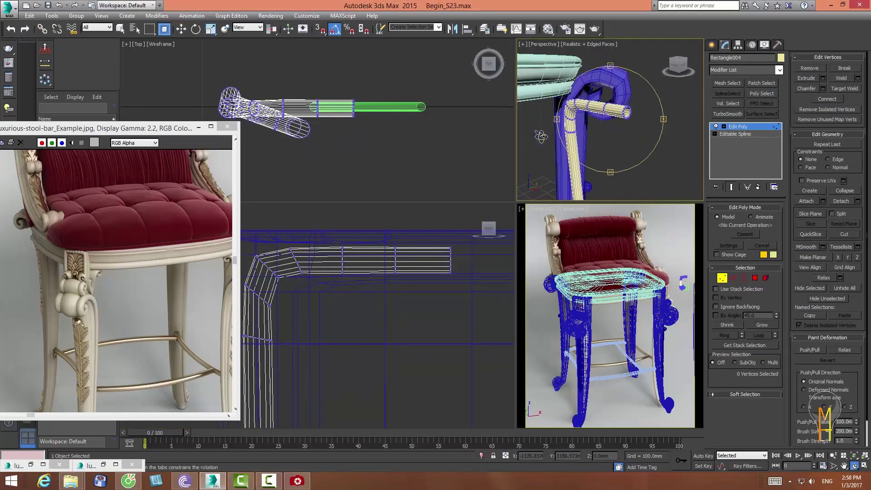
{"action": "right_click", "coordinate": [546, 142]}
{"action": "left_click", "coordinate": [721, 278]}
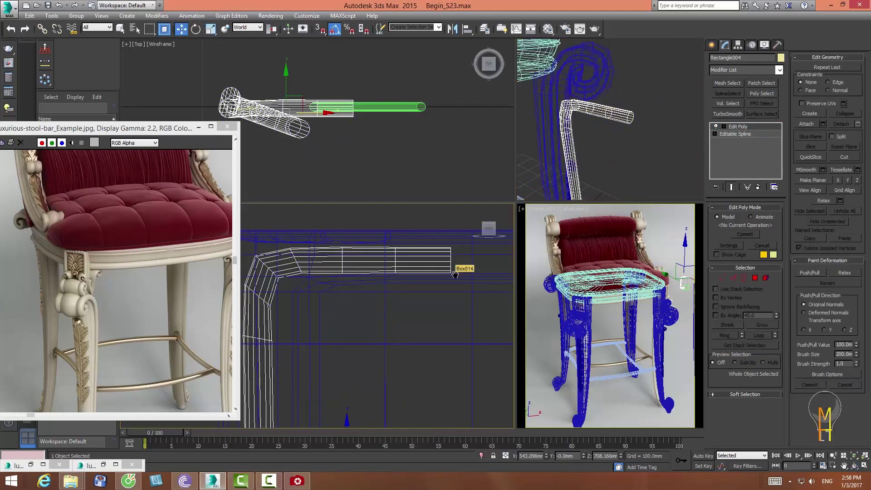
{"action": "middle_click_drag", "start_coordinate": [355, 312], "coordinate": [350, 285]}
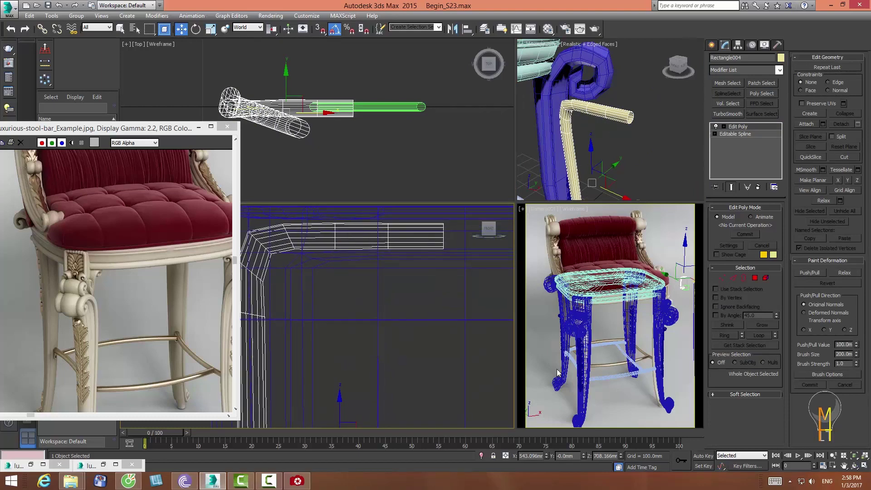
{"action": "left_click", "coordinate": [832, 455]}
{"action": "left_click_drag", "start_coordinate": [349, 263], "coordinate": [349, 295]}
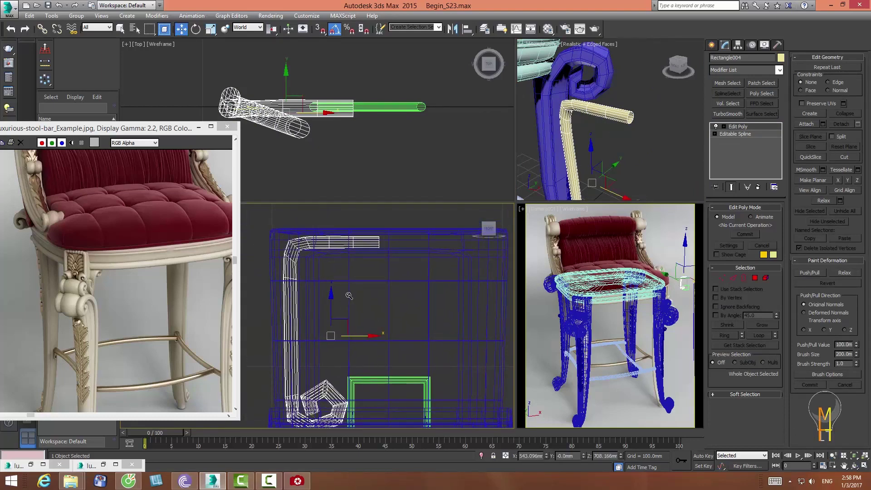
- Move the rail's pivot, via Affect Pivot Only, up to the top arm's end
{"action": "left_click", "coordinate": [737, 45]}
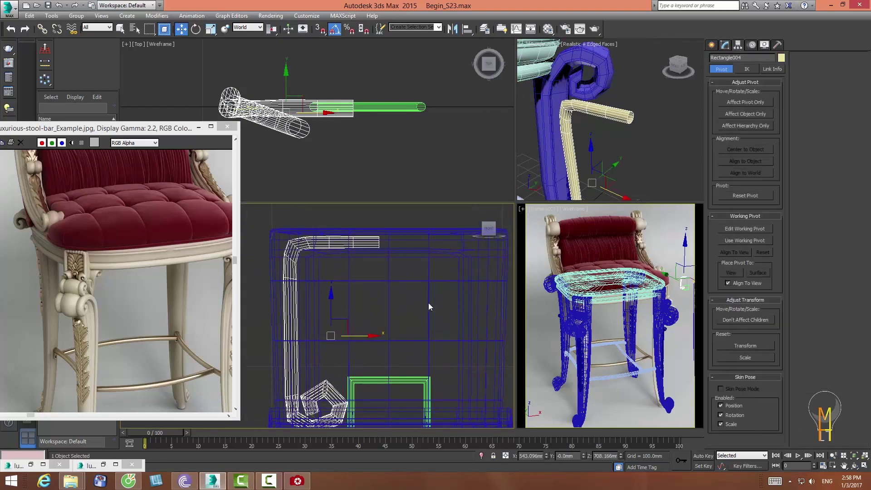
{"action": "left_click", "coordinate": [746, 102]}
{"action": "left_click", "coordinate": [749, 149]}
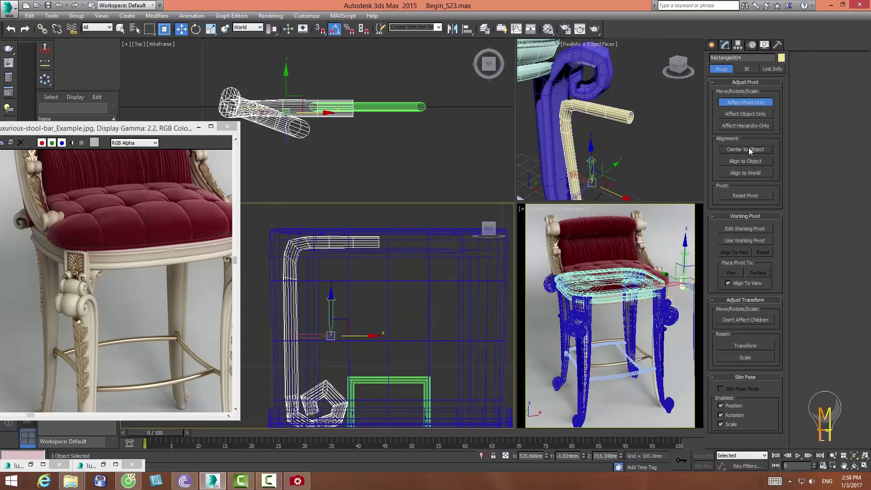
{"action": "left_click_drag", "start_coordinate": [361, 336], "coordinate": [412, 336]}
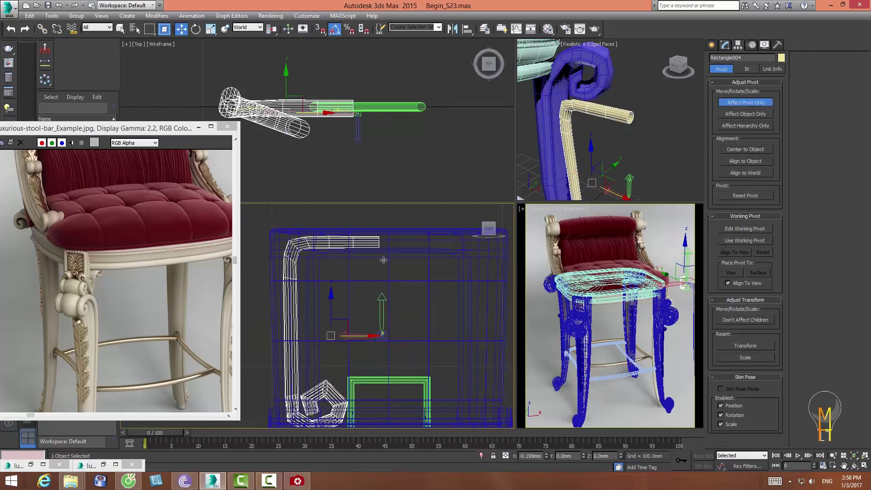
{"action": "left_click_drag", "start_coordinate": [355, 336], "coordinate": [355, 249]}
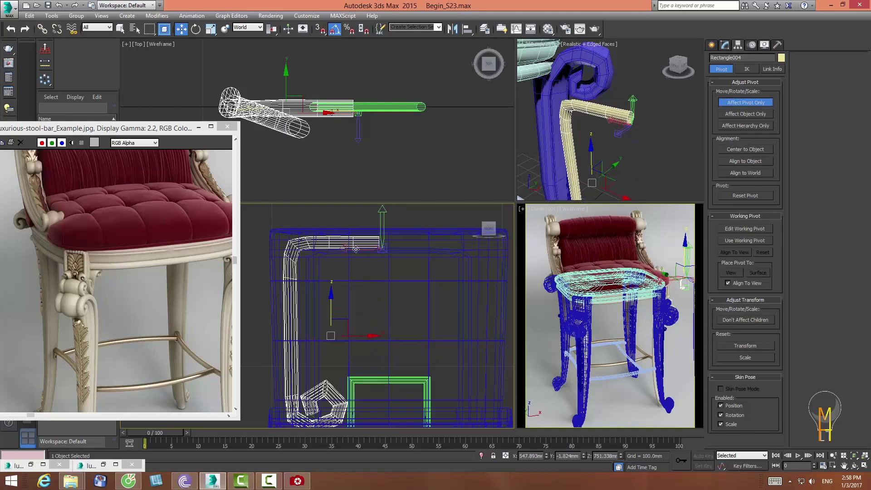
{"action": "left_click_drag", "start_coordinate": [370, 338], "coordinate": [366, 338]}
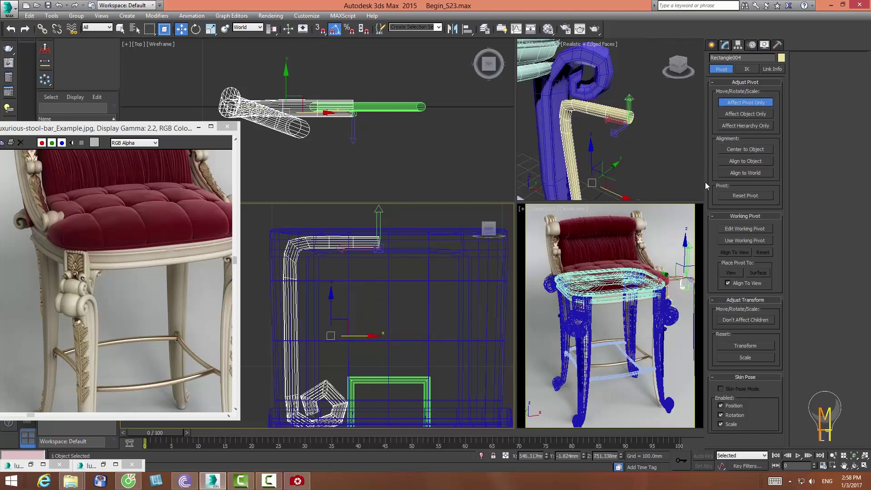
{"action": "left_click", "coordinate": [745, 102]}
- Set View reference coordinates and switch to Use Transform Coordinate Center
{"action": "left_click", "coordinate": [725, 44]}
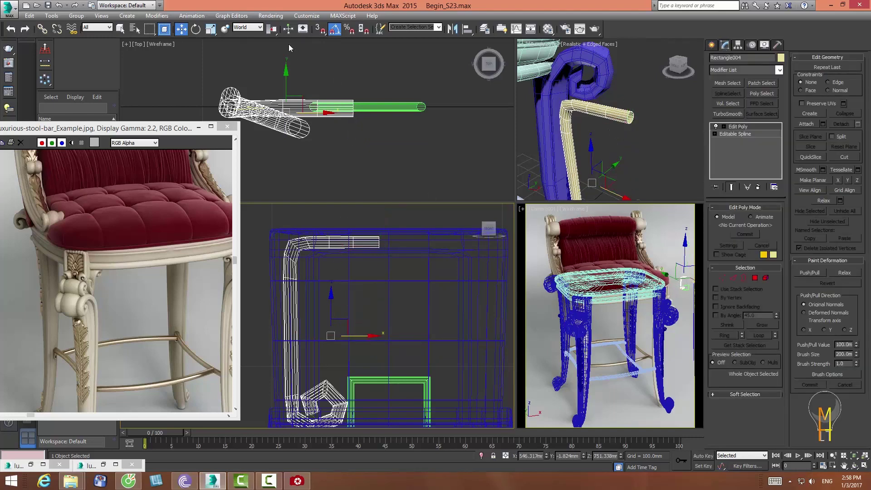
{"action": "left_click", "coordinate": [247, 28]}
{"action": "left_click", "coordinate": [242, 36]}
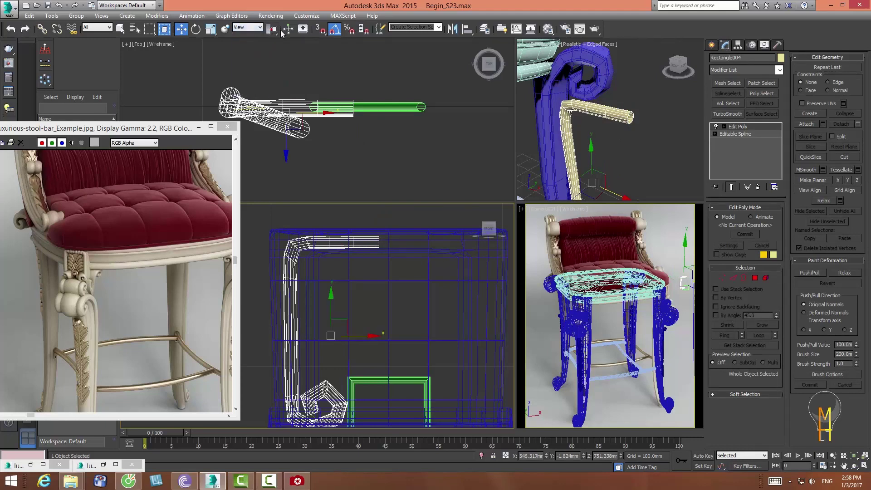
{"action": "left_click_drag", "start_coordinate": [271, 29], "coordinate": [272, 72]}
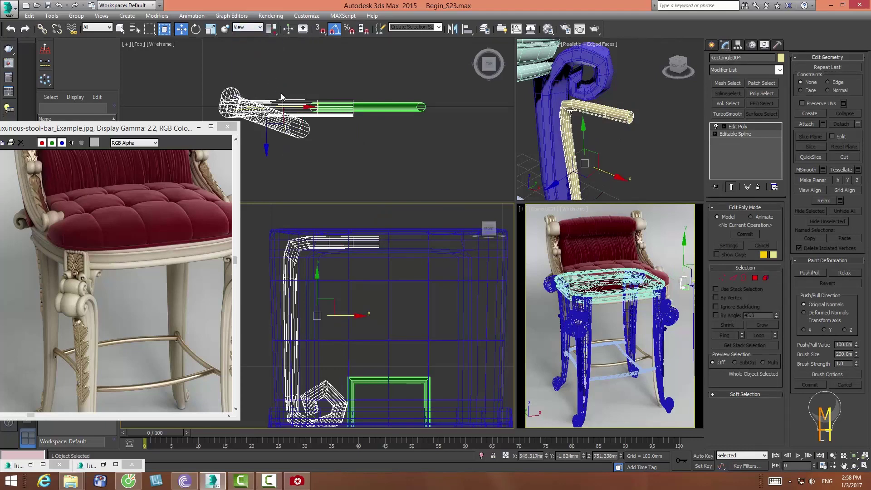
{"action": "left_click", "coordinate": [738, 45]}
{"action": "left_click", "coordinate": [745, 102]}
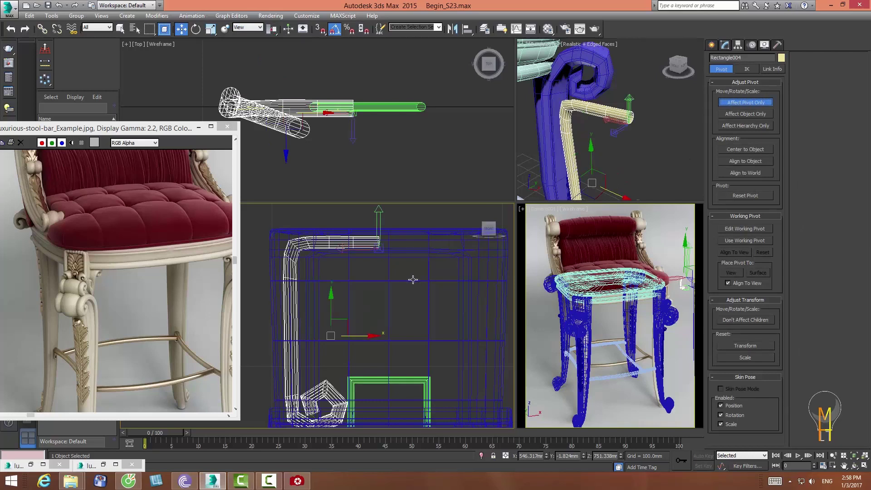
{"action": "left_click", "coordinate": [747, 102]}
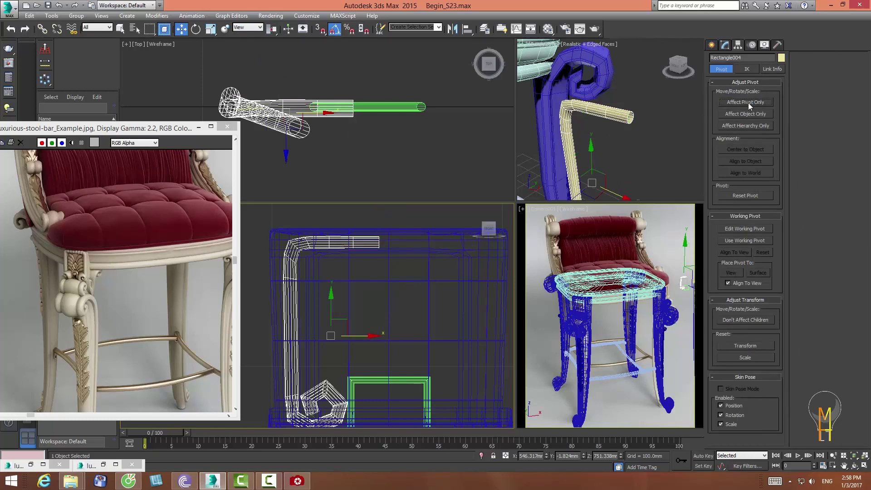
{"action": "left_click_drag", "start_coordinate": [271, 29], "coordinate": [272, 72]}
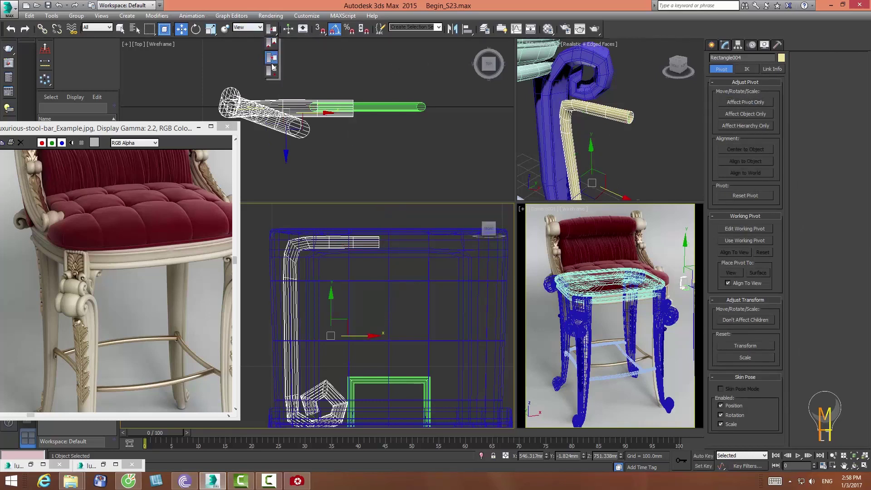
{"action": "left_click", "coordinate": [741, 102]}
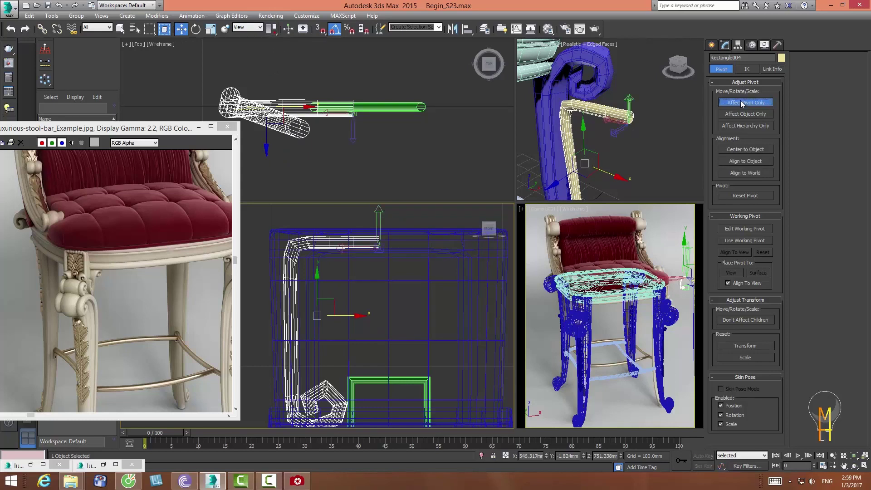
{"action": "left_click_drag", "start_coordinate": [274, 29], "coordinate": [273, 59]}
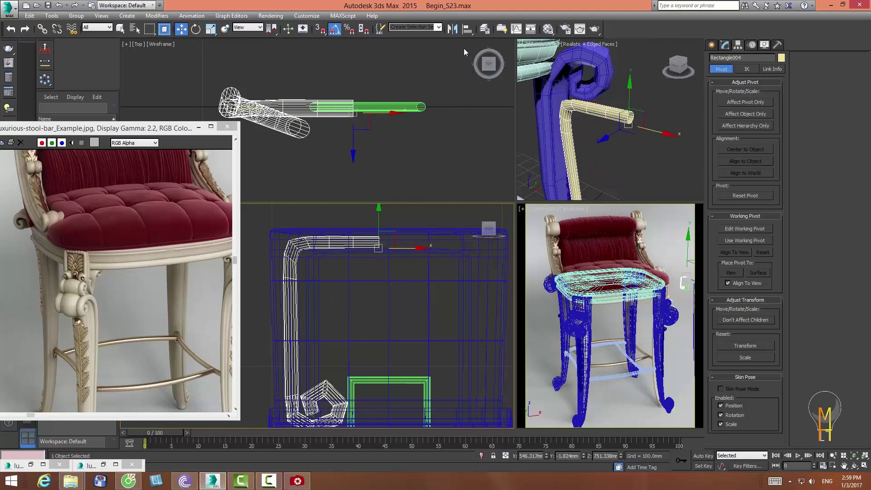
- Cancel the Mirror dialog for the rail without making an instanced copy
{"action": "left_click", "coordinate": [452, 29]}
{"action": "left_click", "coordinate": [428, 266]}
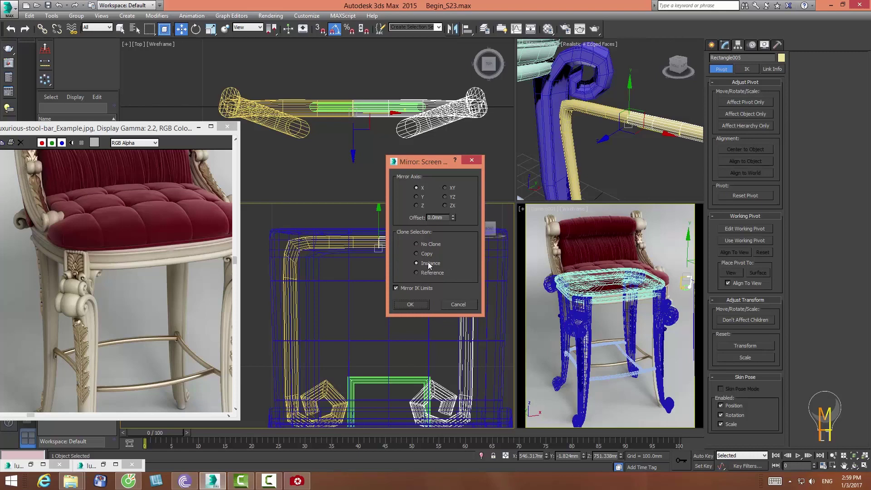
{"action": "left_click", "coordinate": [457, 304]}
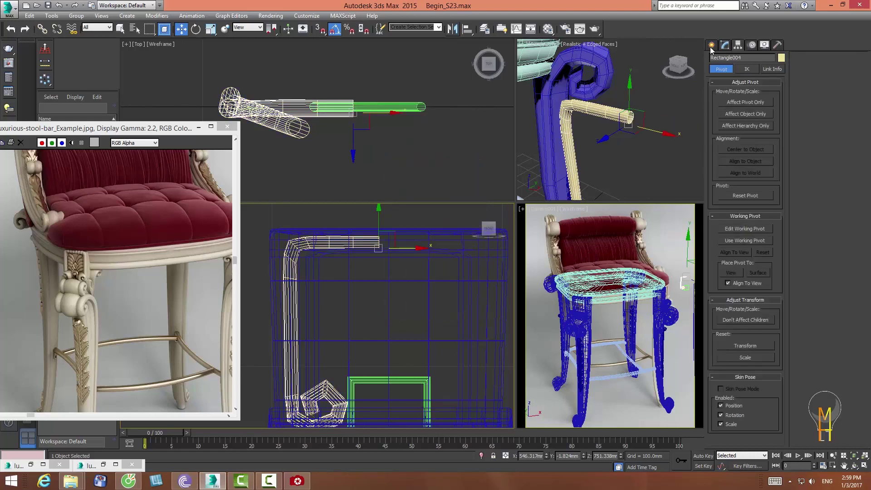
{"action": "left_click", "coordinate": [710, 45]}
{"action": "left_click", "coordinate": [714, 59]}
{"action": "left_click", "coordinate": [746, 71]}
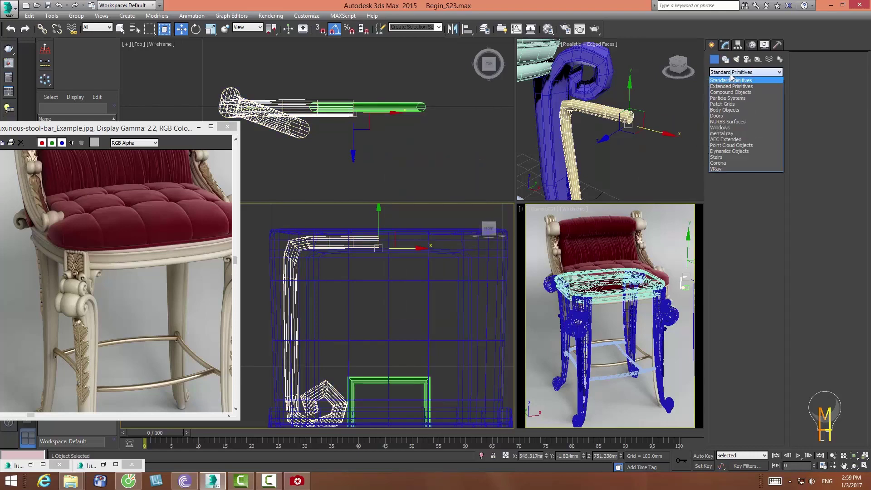
- Add a Symmetry modifier to Rectangle004, topped by an Edit Poly modifier
{"action": "left_click", "coordinate": [725, 45]}
{"action": "left_click", "coordinate": [728, 71]}
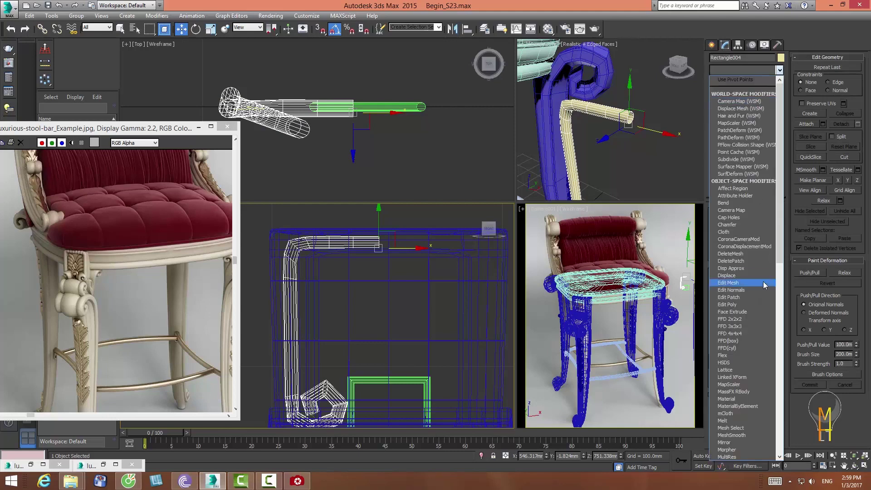
{"action": "key", "text": "s"}
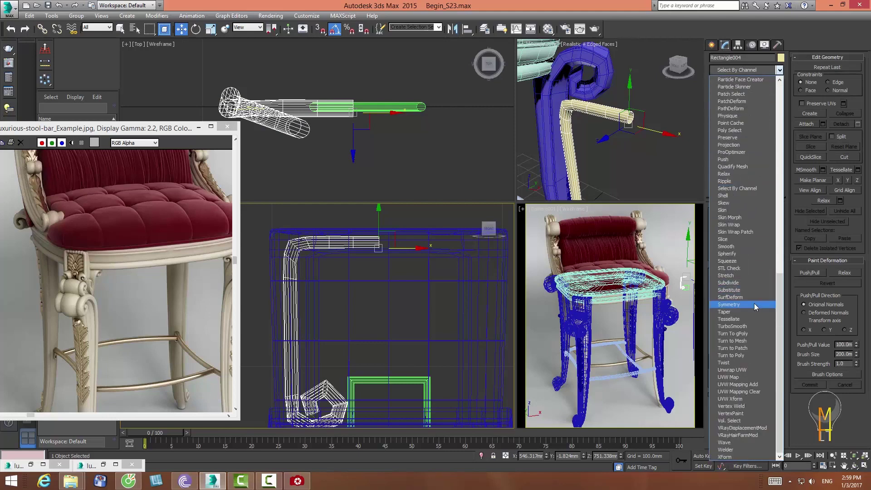
{"action": "left_click", "coordinate": [753, 305]}
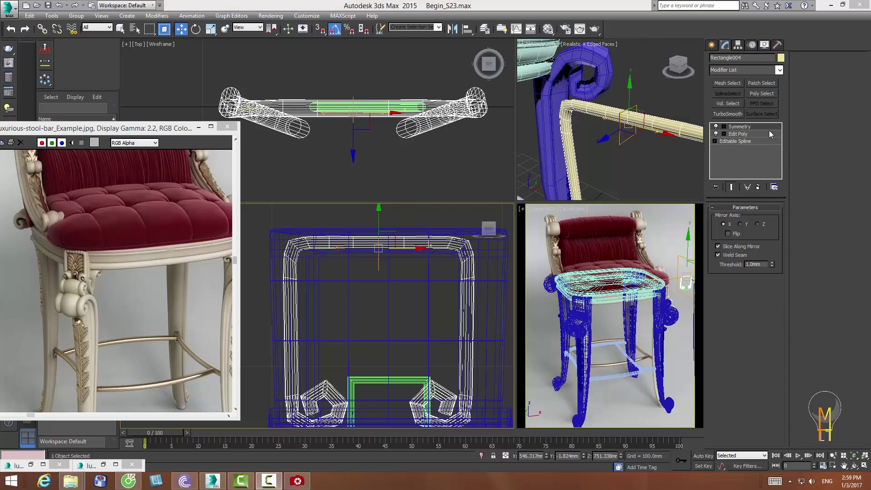
{"action": "left_click", "coordinate": [761, 70]}
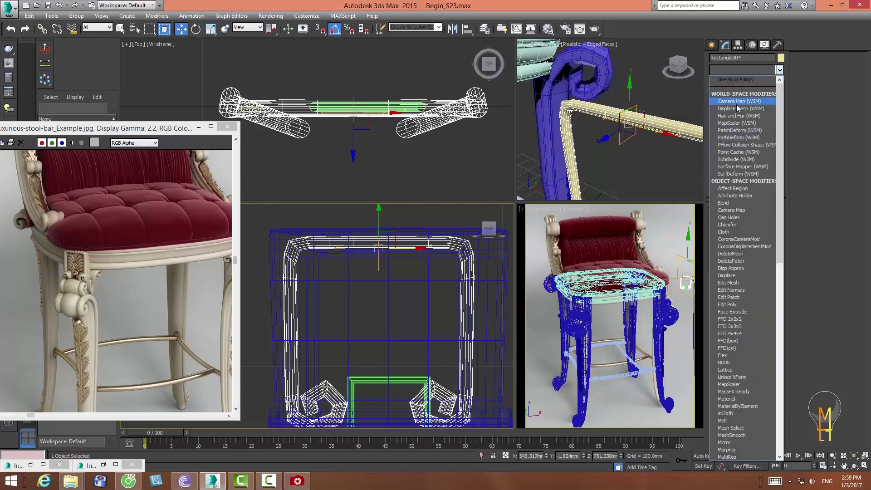
{"action": "key", "text": "e"}
{"action": "key", "text": "Down"}
{"action": "key", "text": "Down"}
{"action": "key", "text": "Down"}
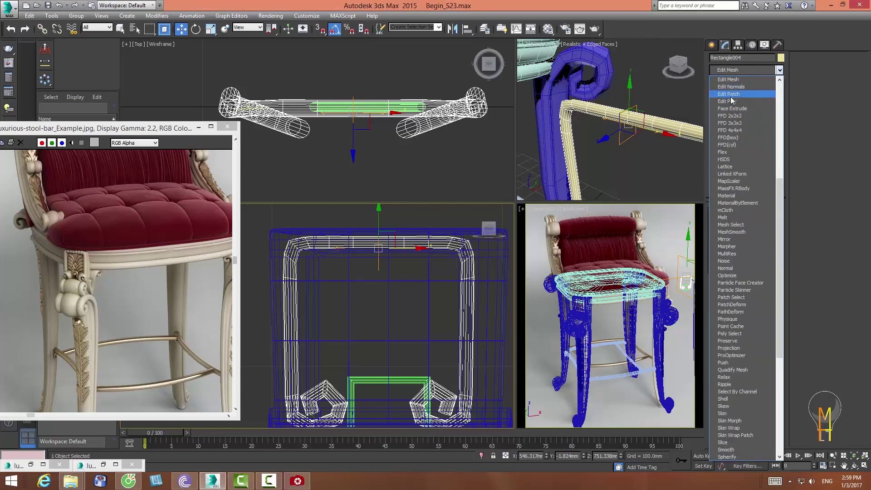
{"action": "key", "text": "Return"}
- Move the mirrored rail slightly right along X
{"action": "middle_click_drag", "start_coordinate": [396, 283], "coordinate": [385, 273]}
{"action": "scroll", "coordinate": [385, 274], "scroll_direction": "down", "scroll_amount": 3}
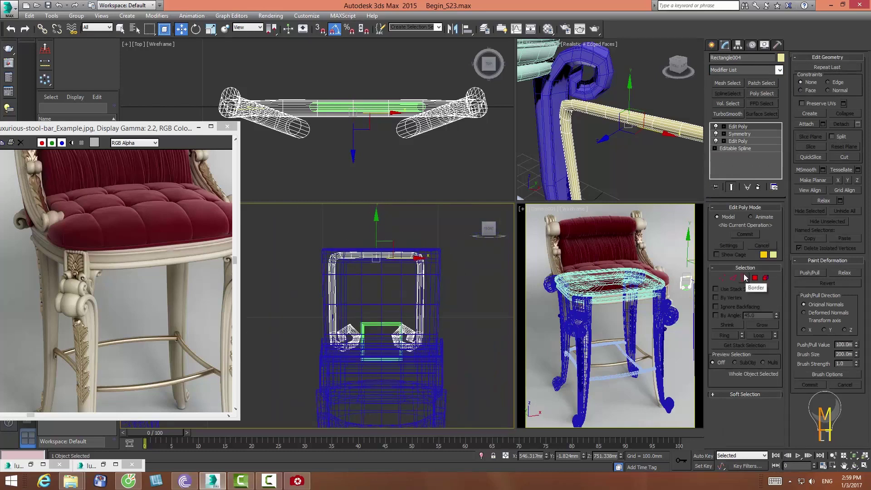
{"action": "key", "text": "r"}
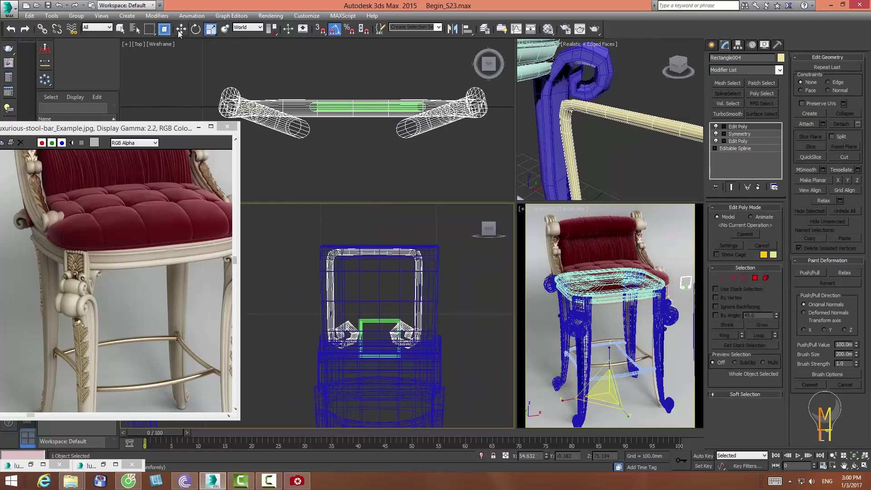
{"action": "left_click", "coordinate": [179, 30]}
{"action": "scroll", "coordinate": [363, 239], "scroll_direction": "down", "scroll_amount": 1}
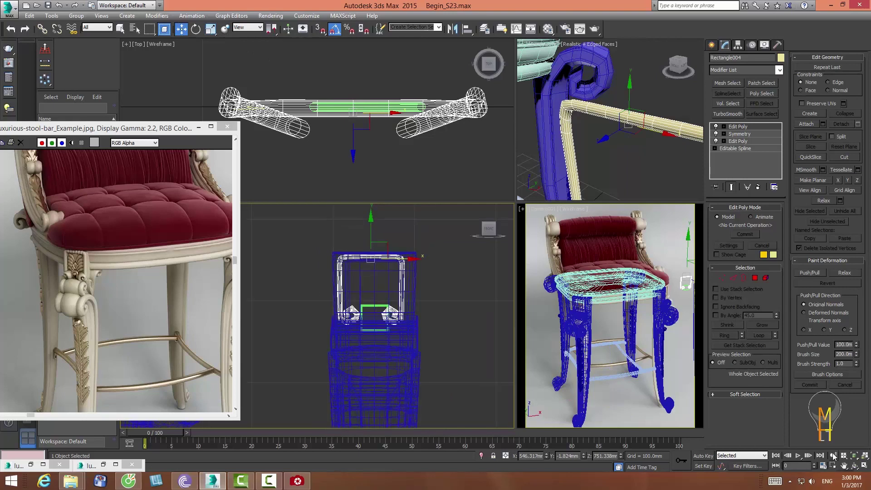
{"action": "scroll", "coordinate": [385, 272], "scroll_direction": "up", "scroll_amount": 2}
{"action": "scroll", "coordinate": [394, 259], "scroll_direction": "up", "scroll_amount": 2}
{"action": "scroll", "coordinate": [414, 242], "scroll_direction": "up", "scroll_amount": 1}
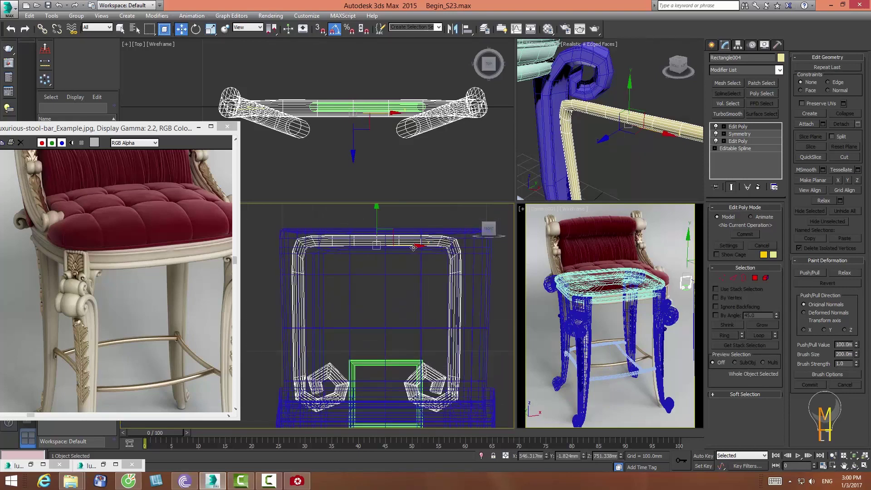
{"action": "left_click_drag", "start_coordinate": [413, 247], "coordinate": [421, 247]}
- Check the rail's pivot and test stretching it wider along X, then cancel
{"action": "left_click", "coordinate": [210, 29]}
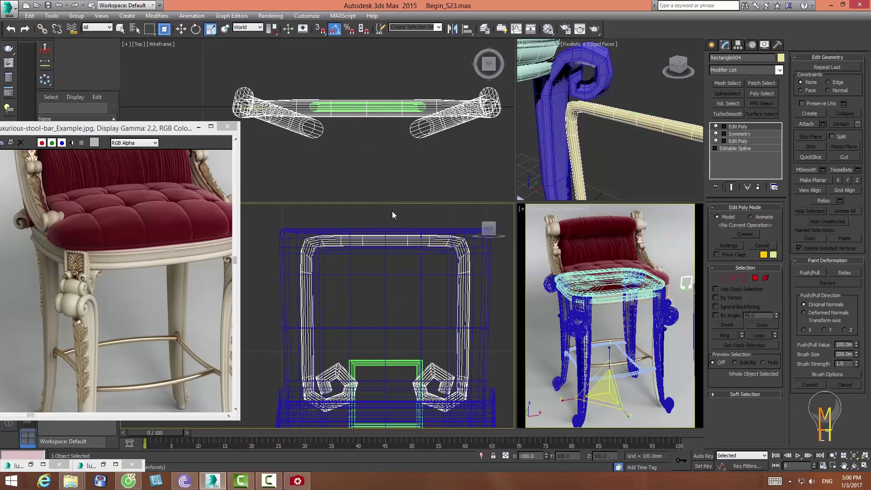
{"action": "middle_click", "coordinate": [346, 87]}
{"action": "left_click", "coordinate": [736, 45]}
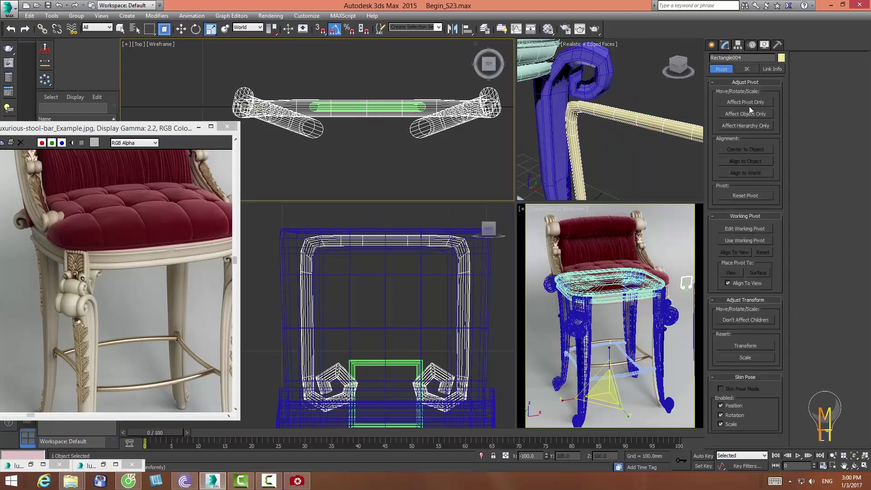
{"action": "left_click", "coordinate": [745, 103]}
{"action": "left_click", "coordinate": [745, 103]}
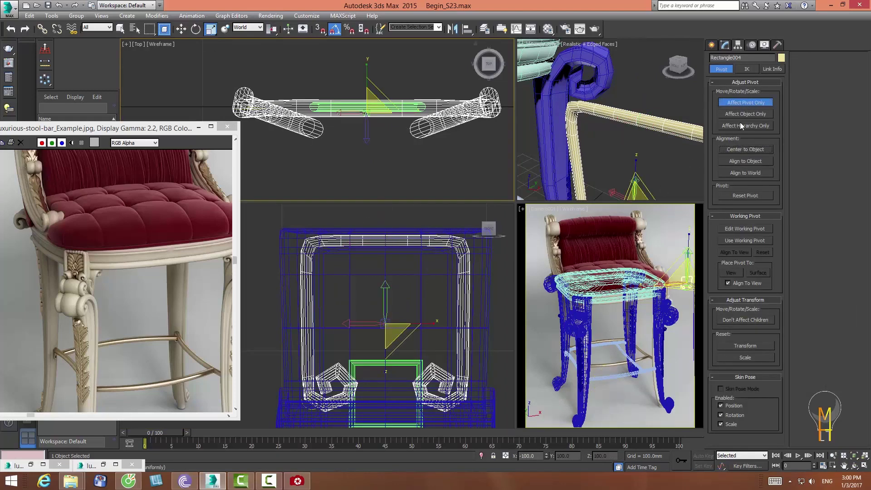
{"action": "middle_click", "coordinate": [388, 295]}
{"action": "left_click_drag", "start_coordinate": [430, 323], "coordinate": [435, 321]}
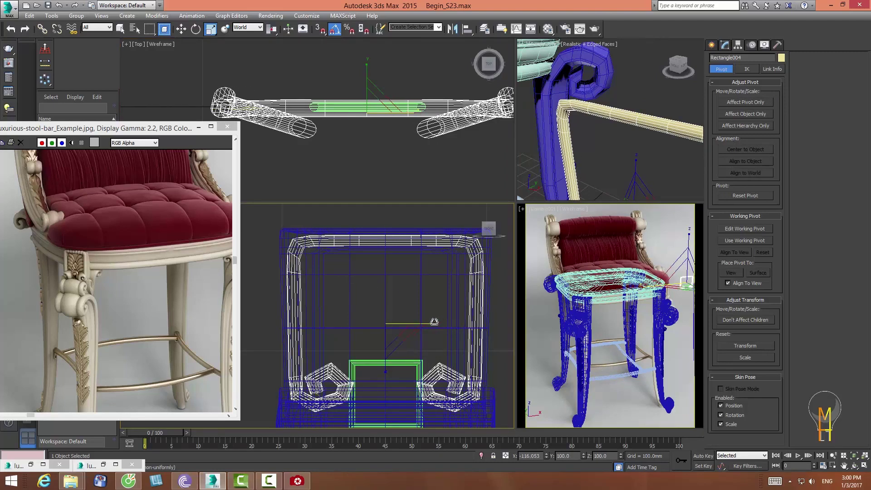
{"action": "right_click", "coordinate": [434, 322]}
- Push Rectangle004's left and right vertex groups outward along X in the top Edit Poly
{"action": "left_click", "coordinate": [725, 45]}
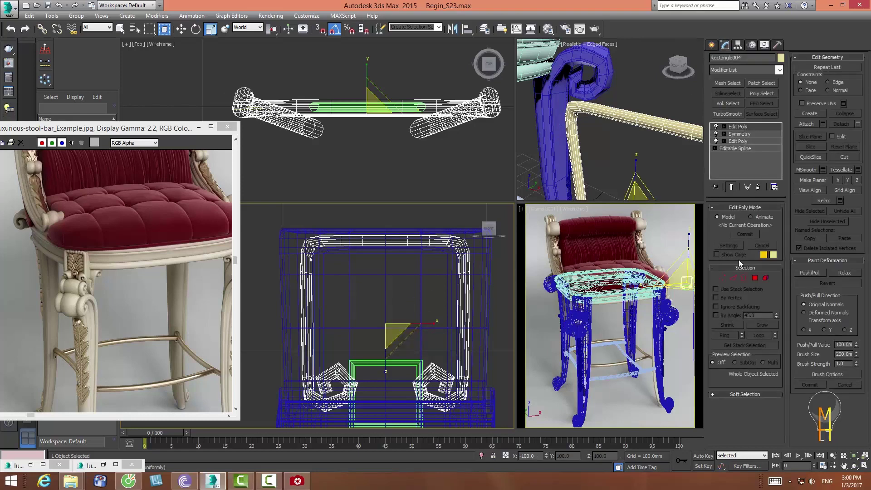
{"action": "middle_click_drag", "start_coordinate": [454, 303], "coordinate": [448, 304]}
{"action": "left_click_drag", "start_coordinate": [265, 222], "coordinate": [374, 421]}
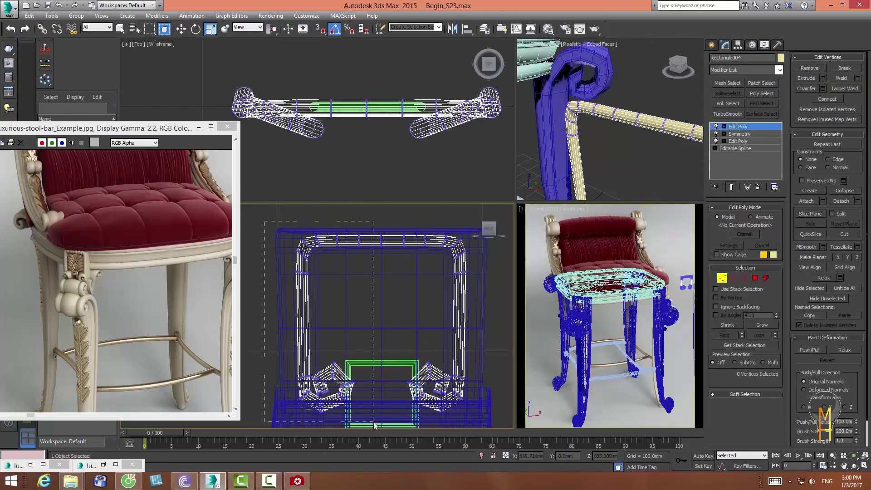
{"action": "left_click_drag", "start_coordinate": [360, 329], "coordinate": [350, 328]}
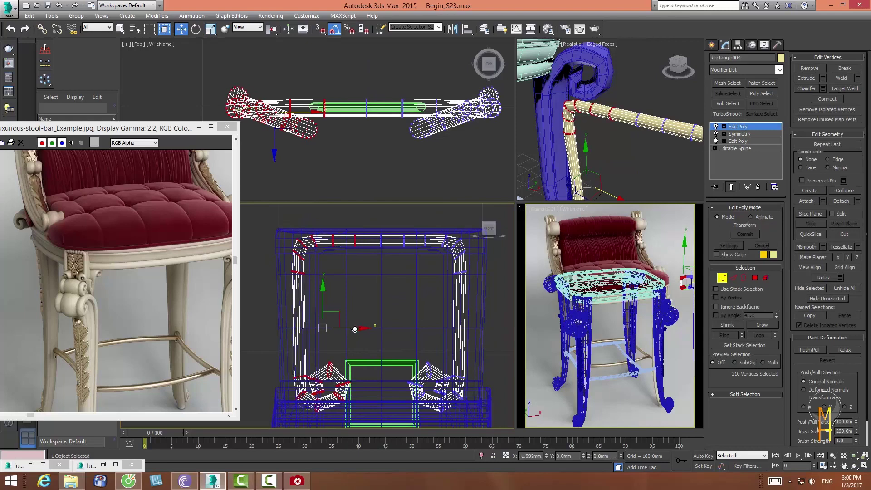
{"action": "left_click_drag", "start_coordinate": [476, 394], "coordinate": [476, 393]}
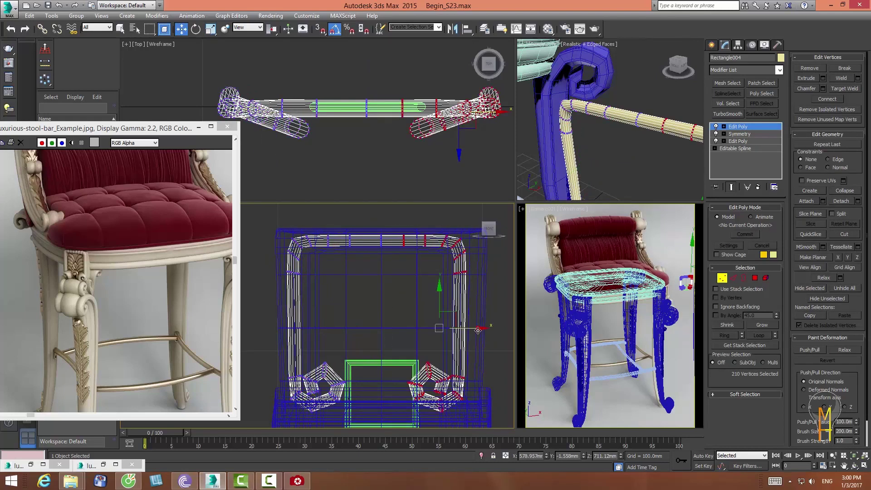
{"action": "left_click_drag", "start_coordinate": [476, 329], "coordinate": [496, 329]}
{"action": "left_click", "coordinate": [722, 277]}
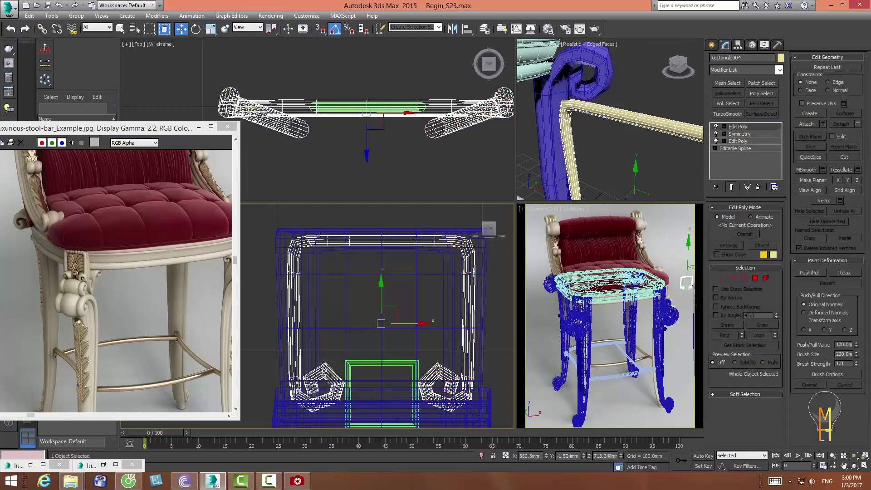
{"action": "left_click", "coordinate": [711, 45]}
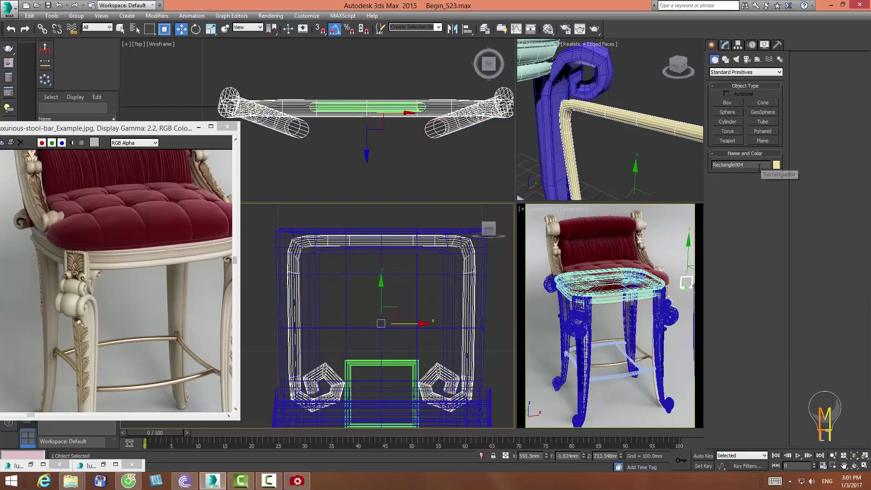
- Create ChamferCyl001, a small Extended Primitives chamfer cylinder beside the foot-rest bar in Top view
{"action": "left_click", "coordinate": [733, 72]}
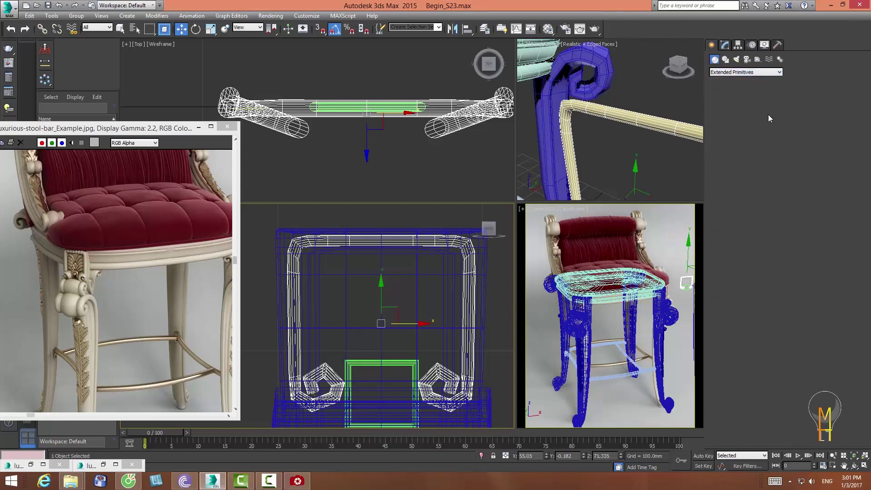
{"action": "left_click", "coordinate": [765, 113]}
{"action": "left_click_drag", "start_coordinate": [366, 161], "coordinate": [363, 132]}
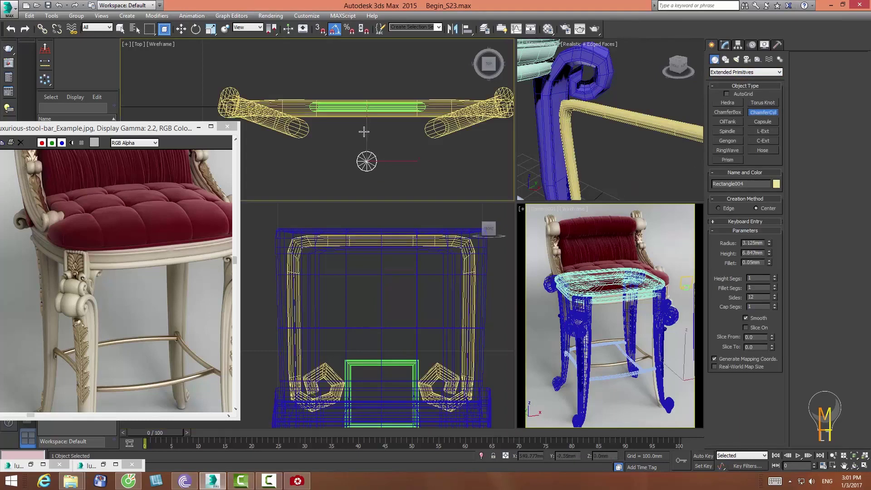
{"action": "left_click", "coordinate": [358, 130]}
{"action": "key", "text": "w"}
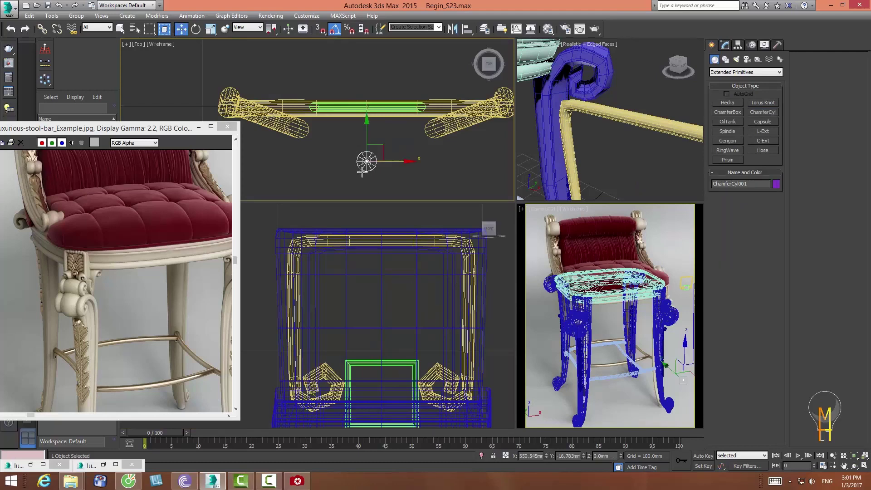
{"action": "scroll", "coordinate": [433, 316], "scroll_direction": "down", "scroll_amount": 3}
{"action": "middle_click_drag", "start_coordinate": [369, 311], "coordinate": [426, 325]}
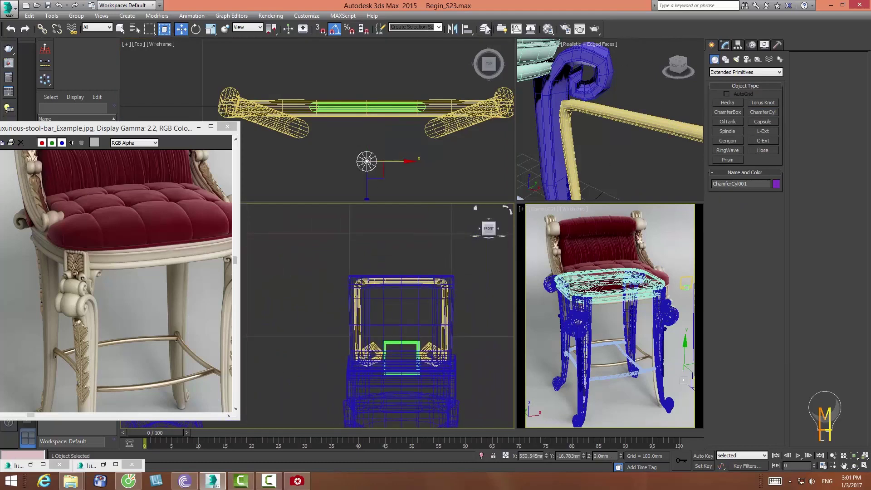
{"action": "left_click", "coordinate": [486, 29]}
- Center-align the chamfer cylinder to Box014 on X/Y/Z and raise it toward the seat frame
{"action": "left_click", "coordinate": [386, 281]}
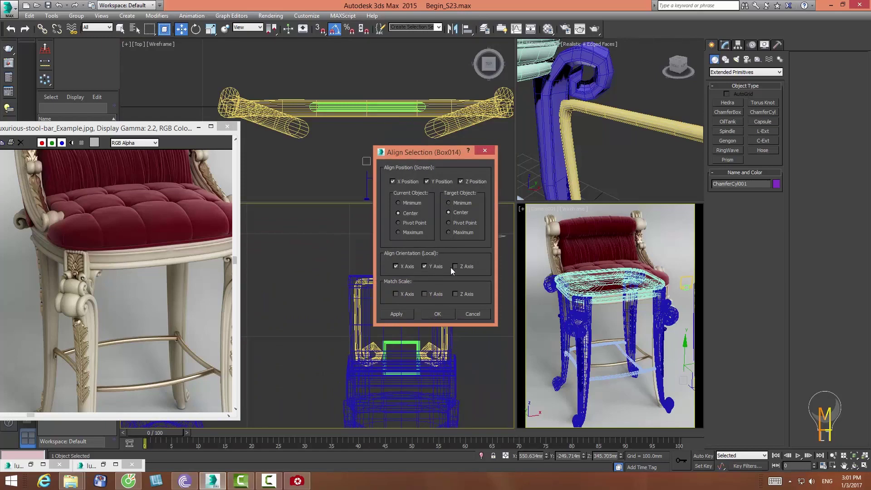
{"action": "left_click", "coordinate": [438, 314]}
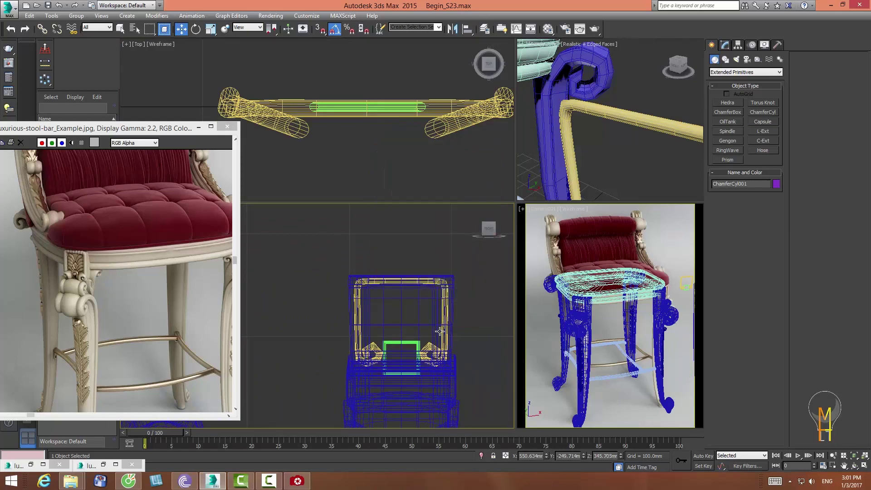
{"action": "middle_click_drag", "start_coordinate": [439, 330], "coordinate": [404, 321]}
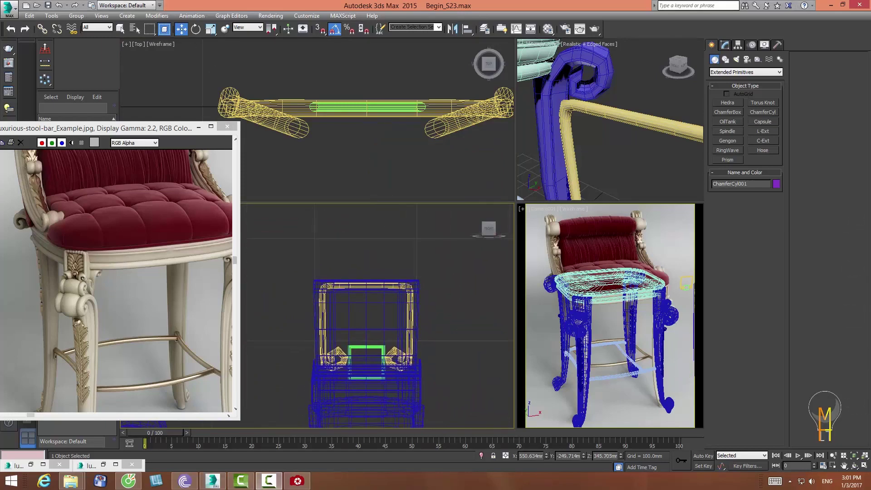
{"action": "scroll", "coordinate": [356, 358], "scroll_direction": "down", "scroll_amount": 3}
{"action": "middle_click_drag", "start_coordinate": [356, 385], "coordinate": [355, 358]}
{"action": "left_click_drag", "start_coordinate": [356, 358], "coordinate": [362, 229]}
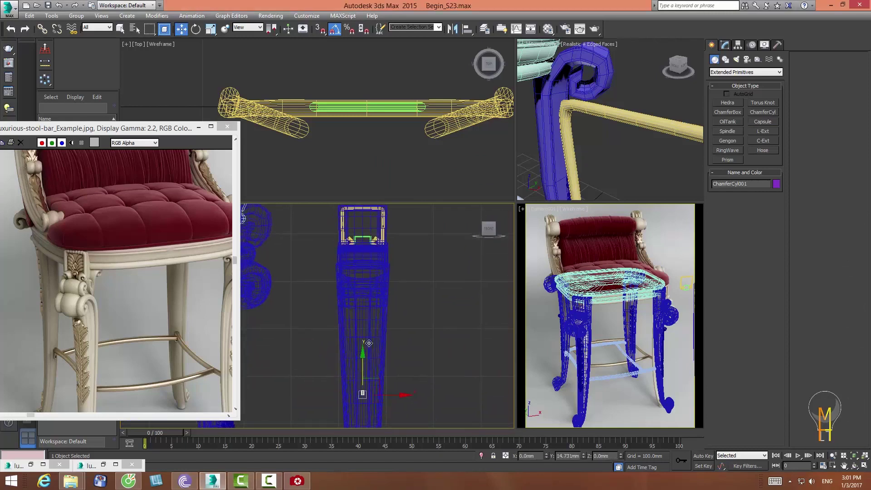
{"action": "middle_click_drag", "start_coordinate": [363, 229], "coordinate": [365, 296]}
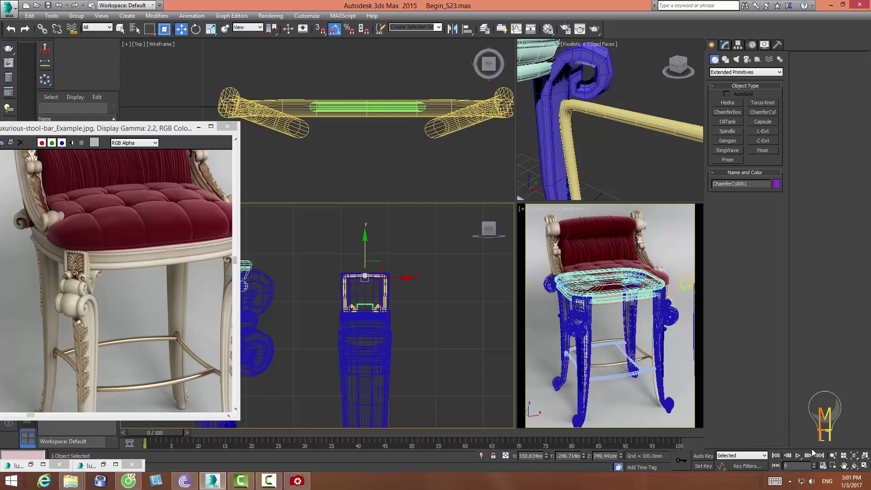
- Zoom in on the seat frame and move the cylinder onto the yellow seat rail
{"action": "left_click", "coordinate": [832, 455]}
{"action": "left_click_drag", "start_coordinate": [362, 280], "coordinate": [362, 235]}
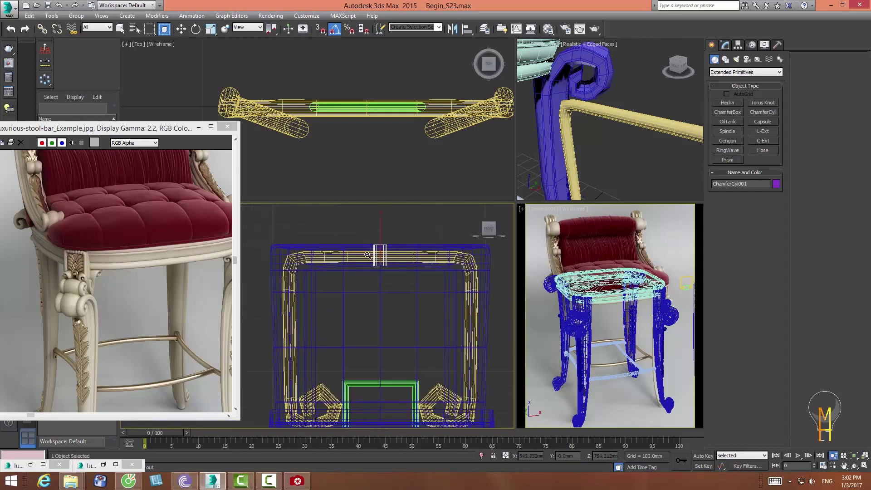
{"action": "key", "text": "w"}
{"action": "middle_click_drag", "start_coordinate": [395, 143], "coordinate": [340, 132]}
{"action": "middle_click_drag", "start_coordinate": [566, 136], "coordinate": [604, 190]}
{"action": "scroll", "coordinate": [416, 156], "scroll_direction": "down", "scroll_amount": 2}
{"action": "scroll", "coordinate": [415, 156], "scroll_direction": "down", "scroll_amount": 2}
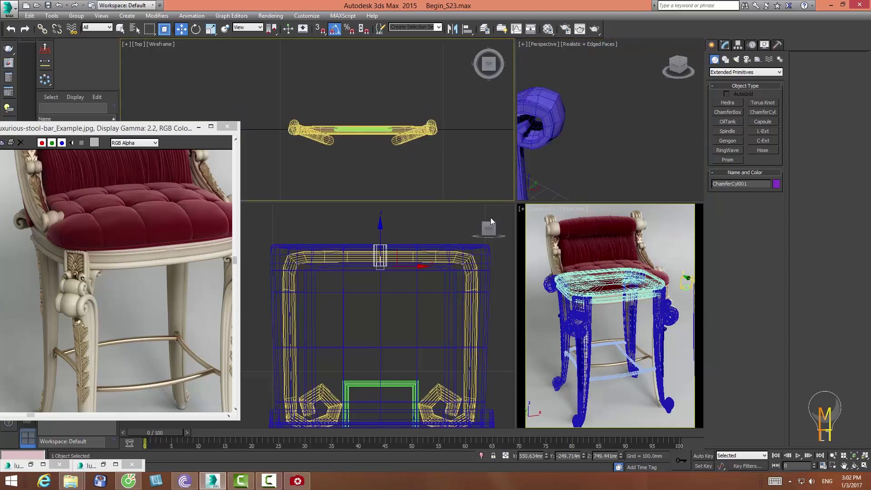
{"action": "scroll", "coordinate": [408, 181], "scroll_direction": "down", "scroll_amount": 5}
{"action": "scroll", "coordinate": [408, 181], "scroll_direction": "down", "scroll_amount": 2}
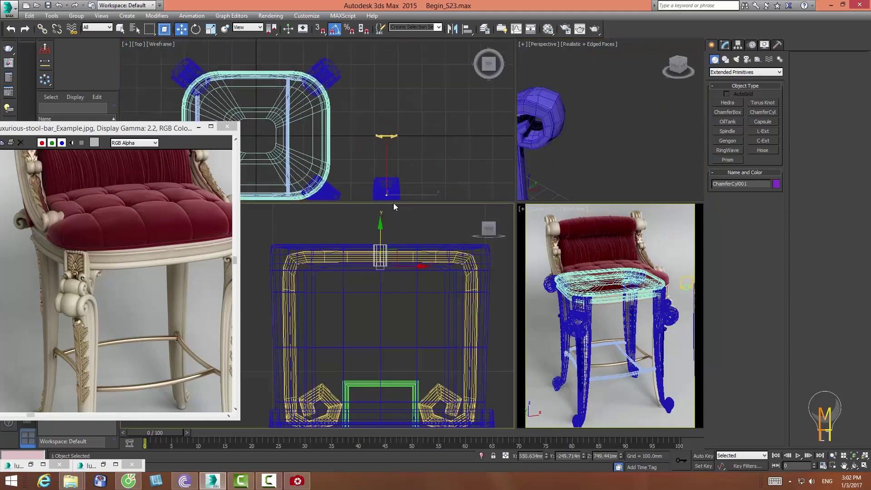
{"action": "scroll", "coordinate": [398, 187], "scroll_direction": "up", "scroll_amount": 2}
{"action": "mouse_move", "coordinate": [381, 155]}
{"action": "left_mouse_down"}
{"action": "mouse_move", "coordinate": [381, 75]}
{"action": "mouse_move", "coordinate": [397, 84]}
{"action": "left_mouse_up"}
- Rotate the cylinder 90° to lie along the yellow bar and slide it toward the left end
{"action": "left_click", "coordinate": [832, 455]}
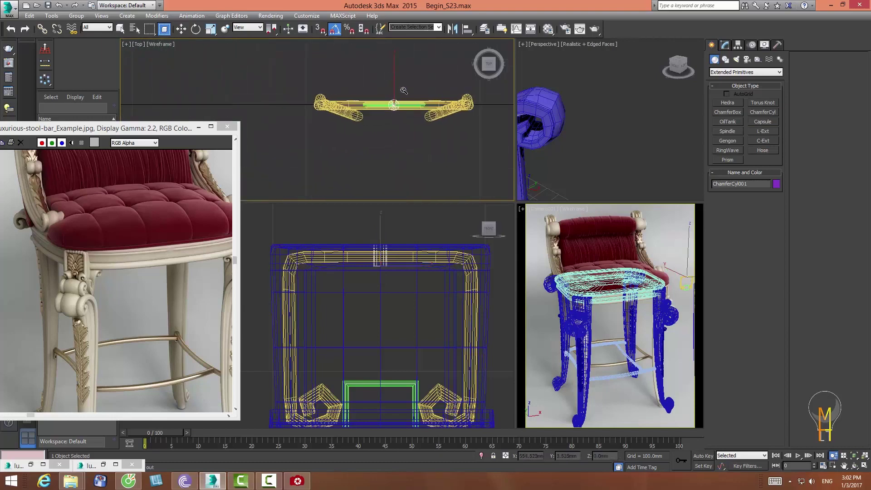
{"action": "key", "text": "e"}
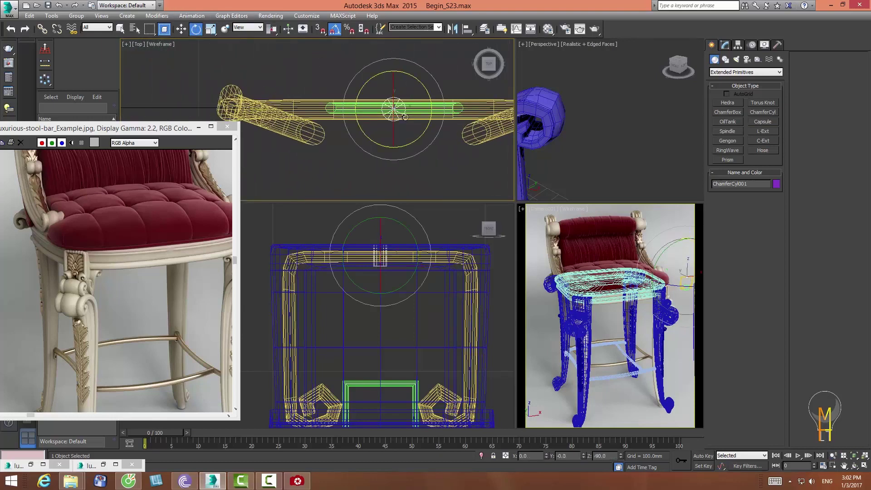
{"action": "left_click_drag", "start_coordinate": [400, 111], "coordinate": [366, 105]}
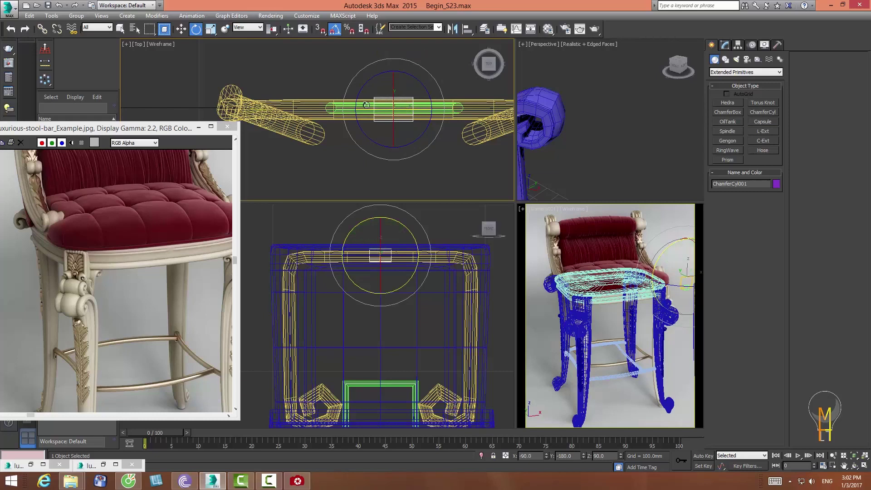
{"action": "left_click", "coordinate": [180, 29]}
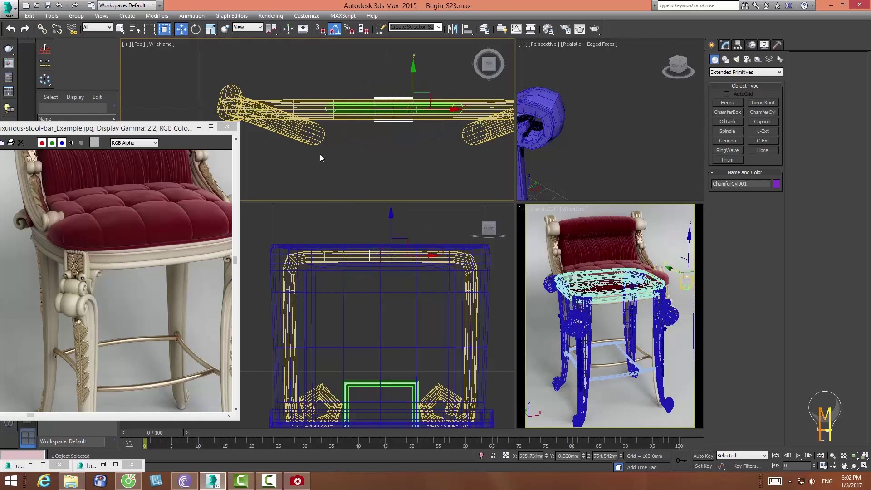
{"action": "left_click_drag", "start_coordinate": [419, 254], "coordinate": [352, 260]}
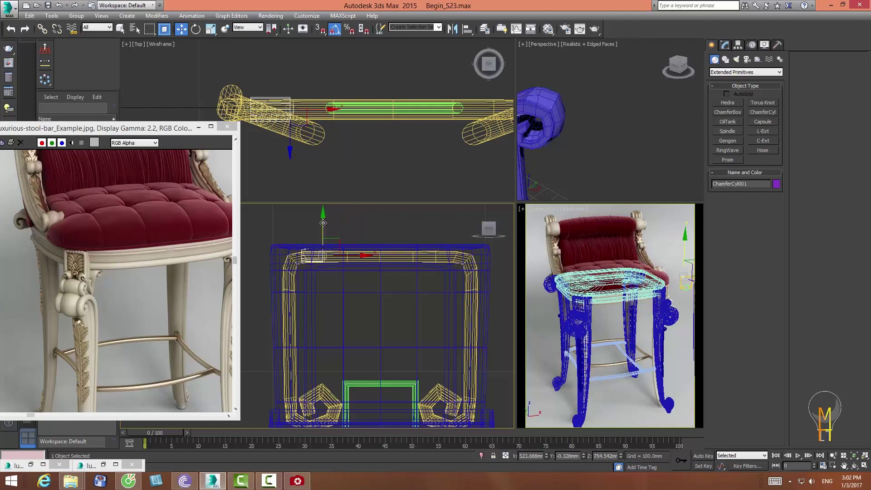
{"action": "left_click", "coordinate": [724, 45]}
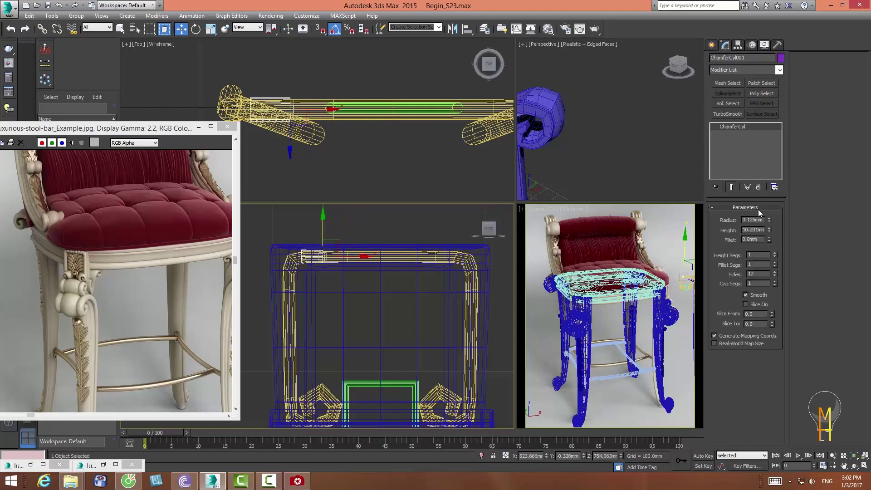
- Give ChamferCyl001 a 4.125mm radius, 1.2mm fillet and 3 fillet segments, nudging it slightly down
{"action": "left_click_drag", "start_coordinate": [768, 222], "coordinate": [766, 214]}
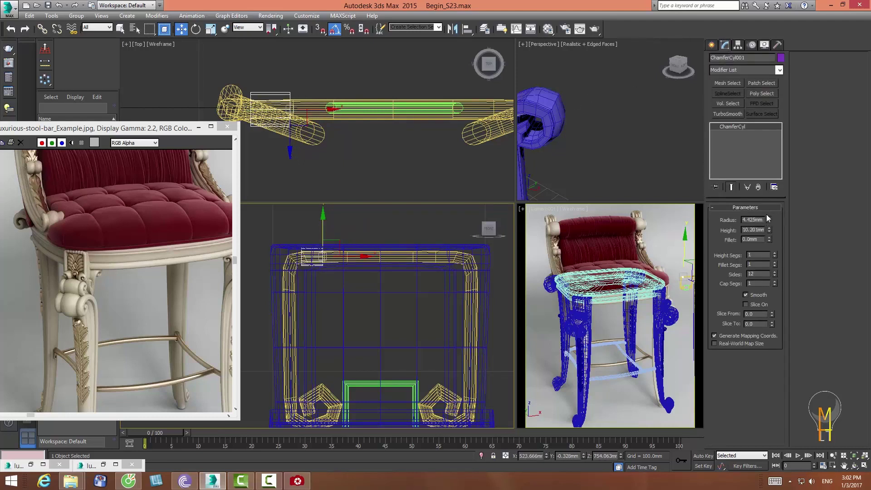
{"action": "left_click", "coordinate": [834, 454]}
{"action": "left_click_drag", "start_coordinate": [351, 291], "coordinate": [350, 248]}
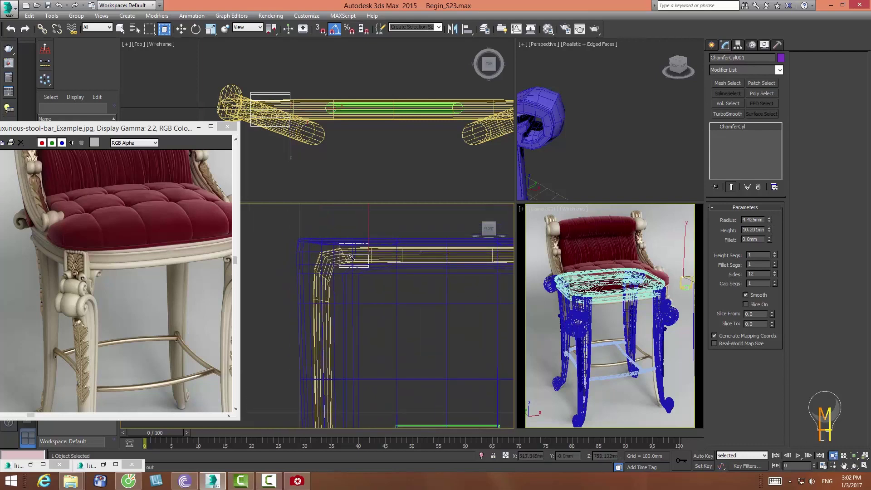
{"action": "key", "text": "w"}
{"action": "left_click_drag", "start_coordinate": [768, 219], "coordinate": [768, 234]}
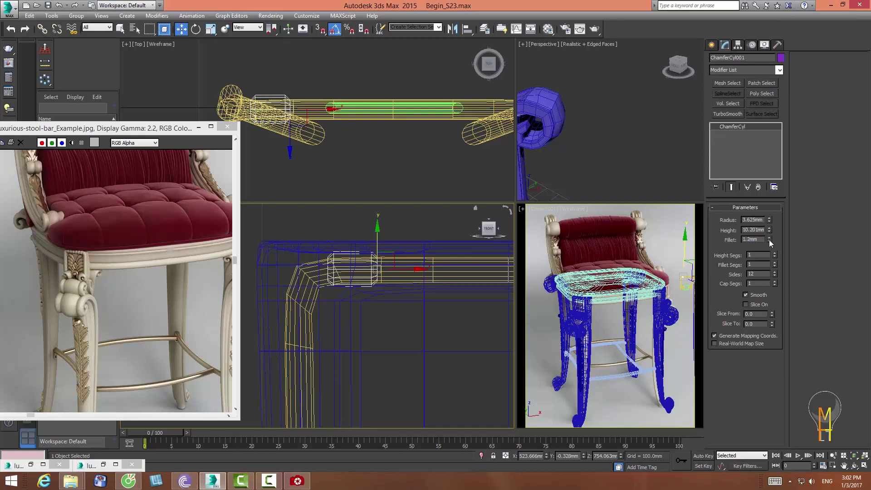
{"action": "left_click_drag", "start_coordinate": [774, 266], "coordinate": [771, 258]}
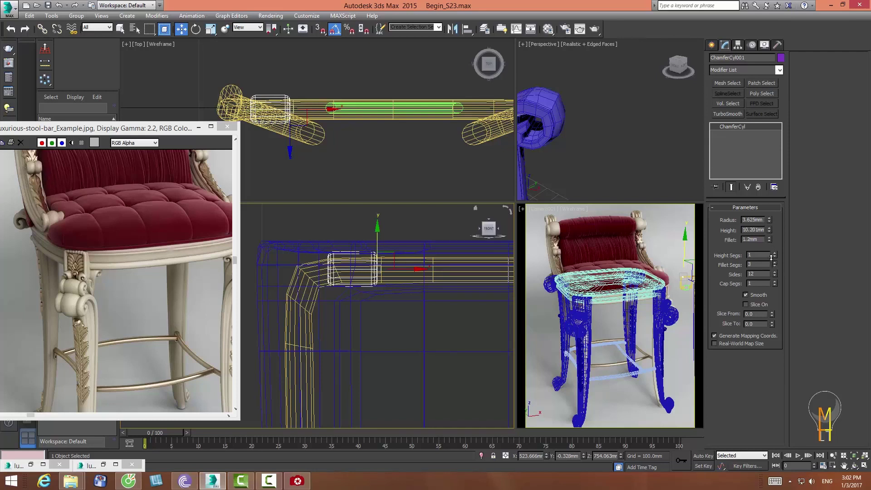
{"action": "left_click_drag", "start_coordinate": [377, 229], "coordinate": [376, 233]}
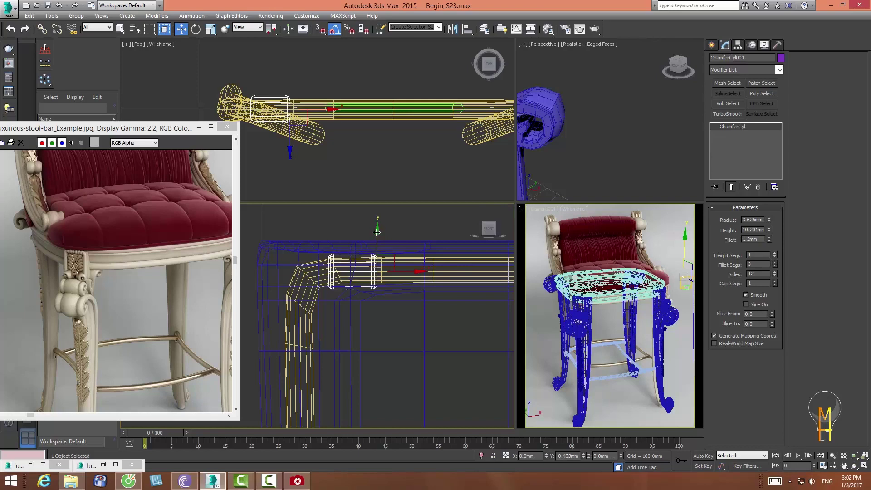
{"action": "left_click_drag", "start_coordinate": [770, 221], "coordinate": [768, 218]}
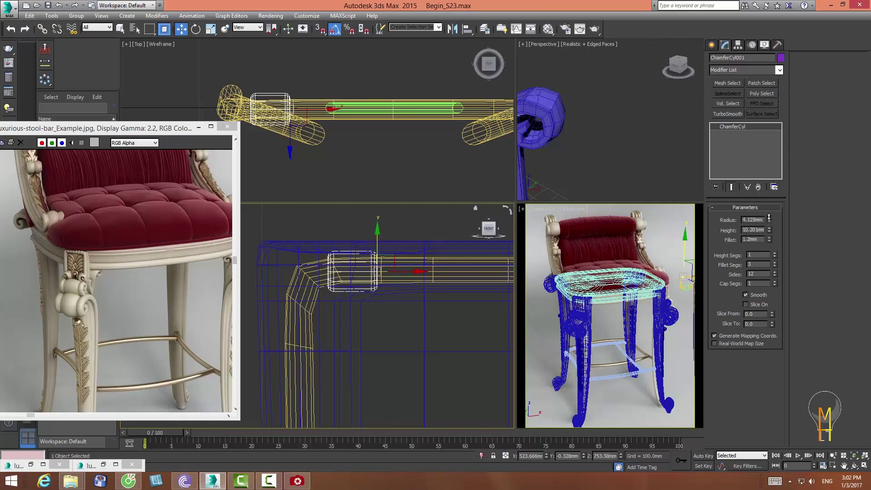